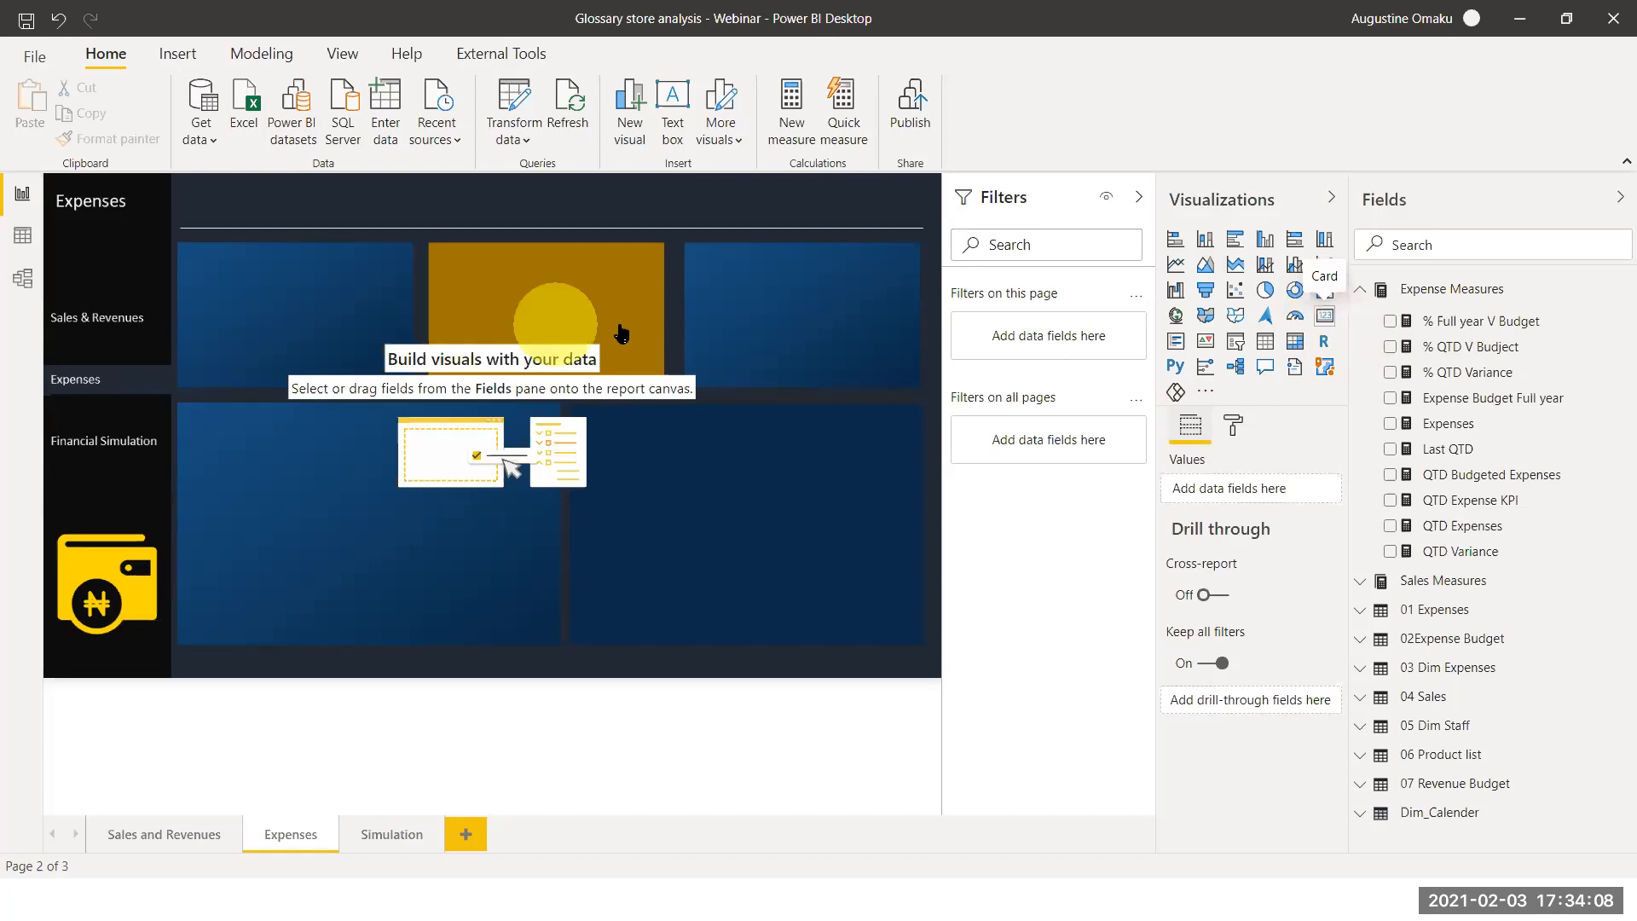
Add a card visual showing QTD Expenses and shrink it to fit over the first blue tile of the Expenses page
{"action": "left_click", "coordinate": [1323, 318]}
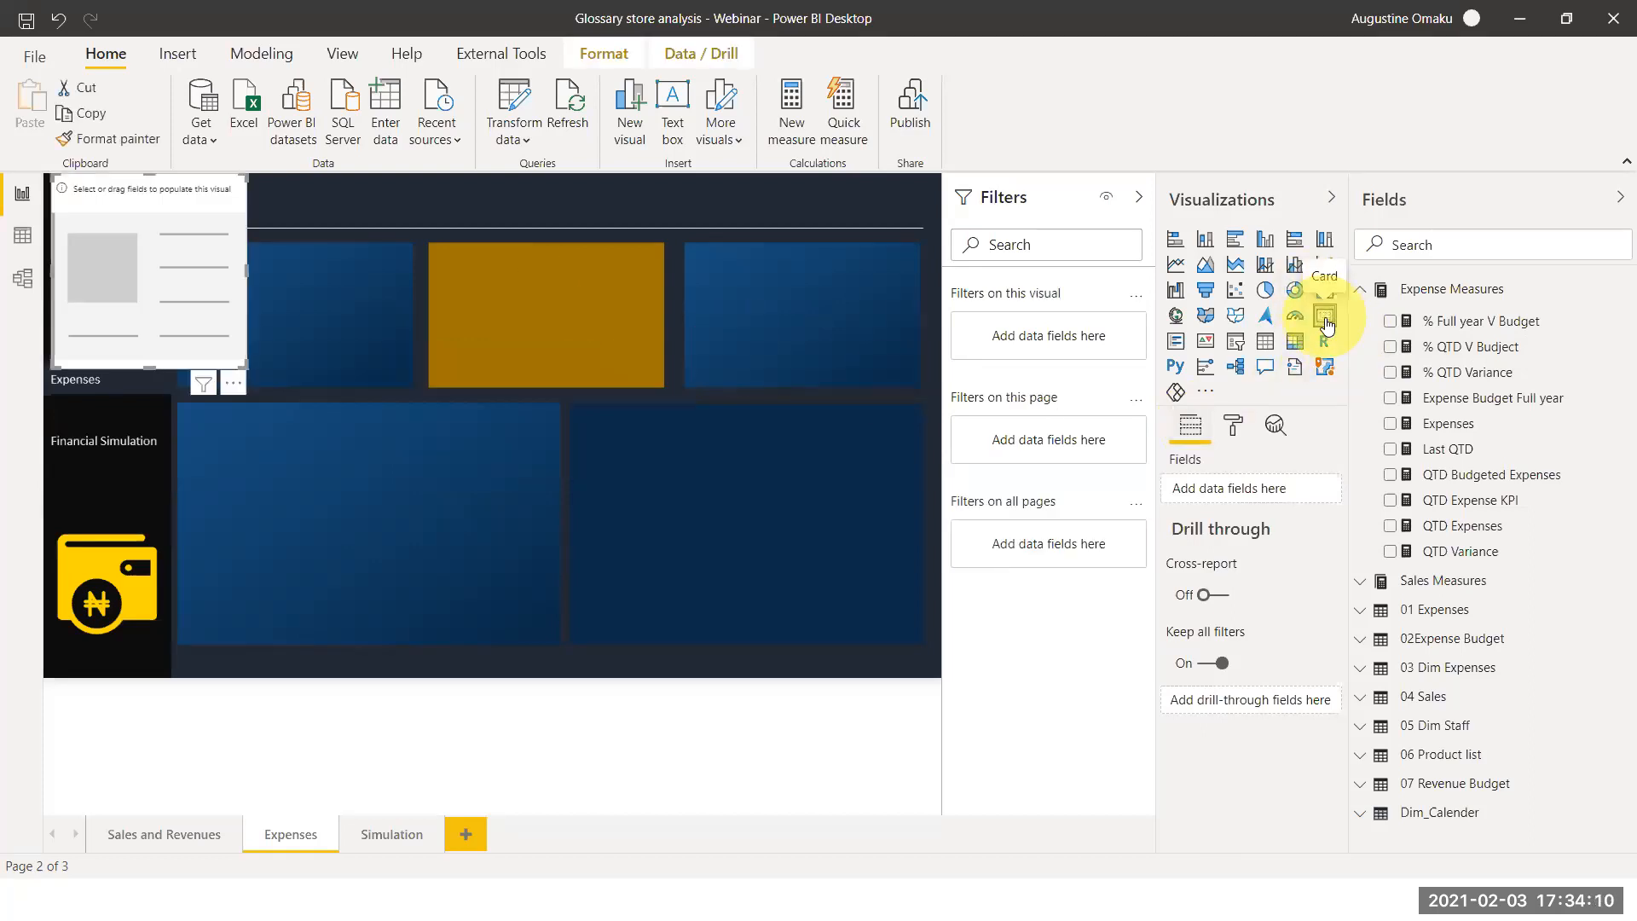
{"action": "left_click_drag", "start_coordinate": [81, 259], "coordinate": [262, 337]}
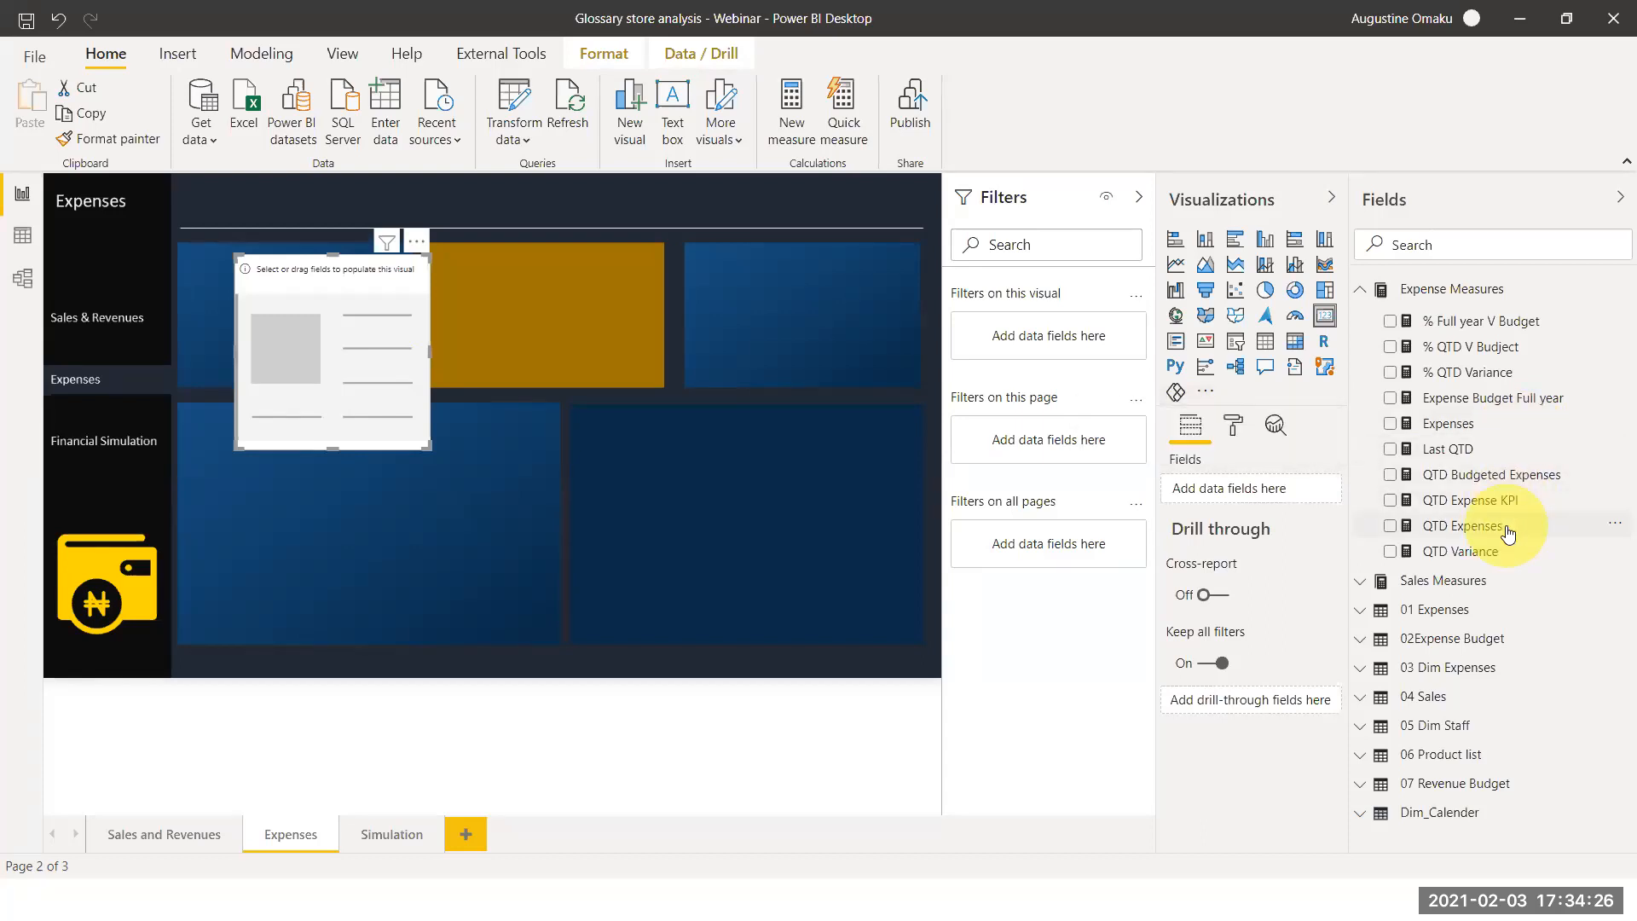
{"action": "left_click_drag", "start_coordinate": [1508, 533], "coordinate": [1245, 495]}
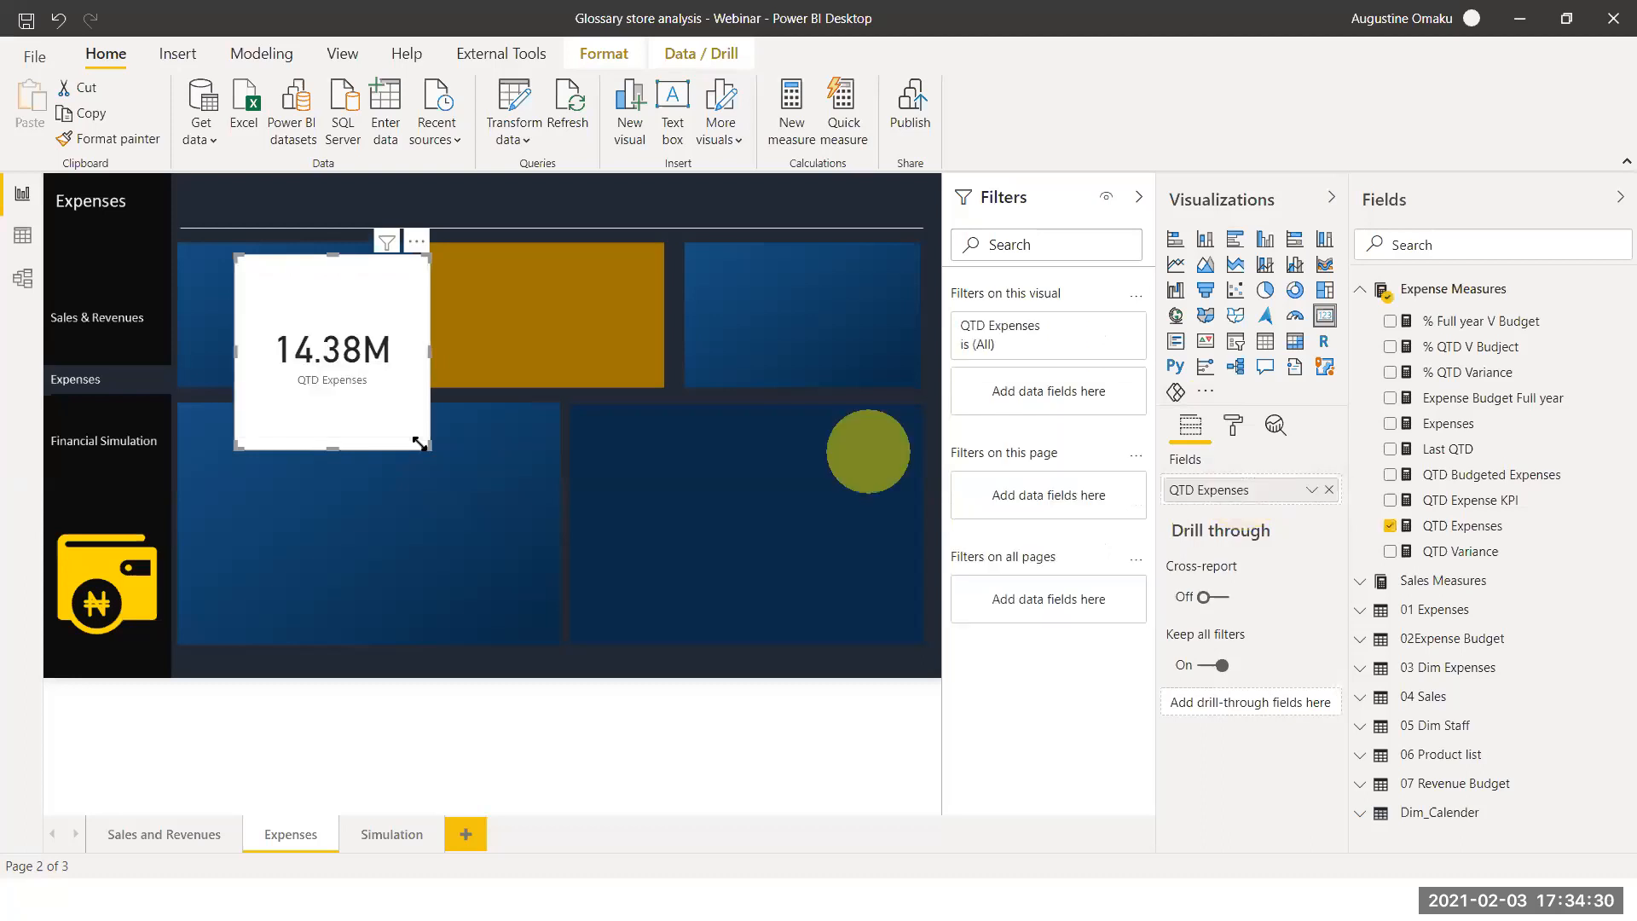
{"action": "left_click_drag", "start_coordinate": [412, 437], "coordinate": [384, 367]}
{"action": "left_click", "coordinate": [243, 328]}
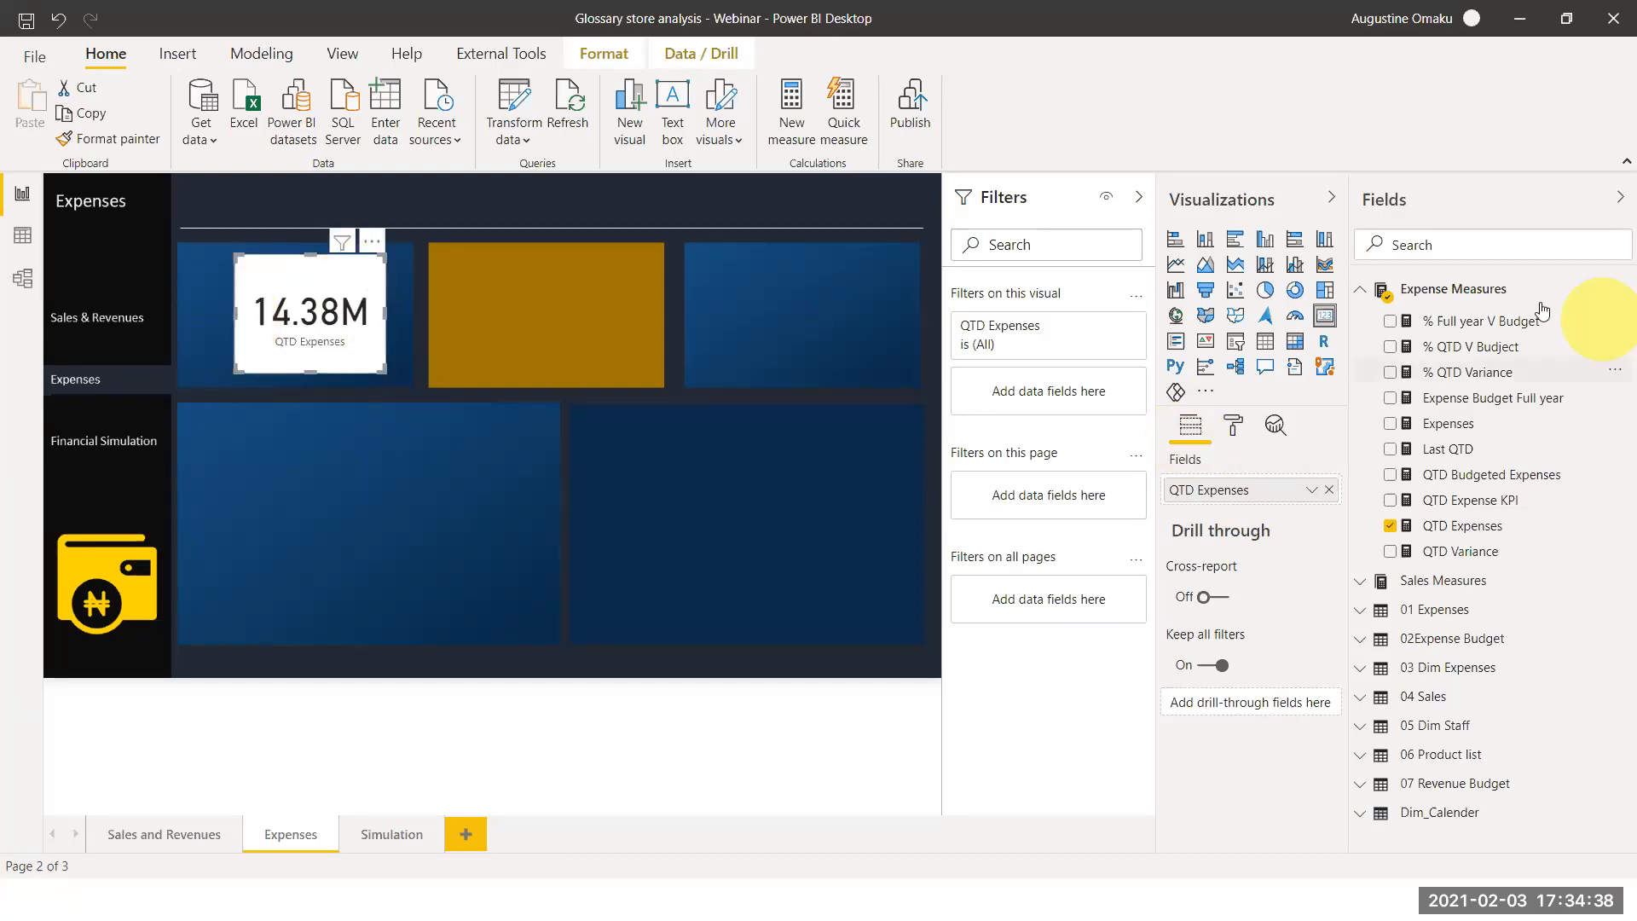
In the model view, format Expense Budget Full year, Expenses, Last QTD, QTD Budgeted Expenses, QTD Expenses and QTD Variance as Currency
{"action": "left_click", "coordinate": [19, 278]}
{"action": "left_click", "coordinate": [1584, 413]}
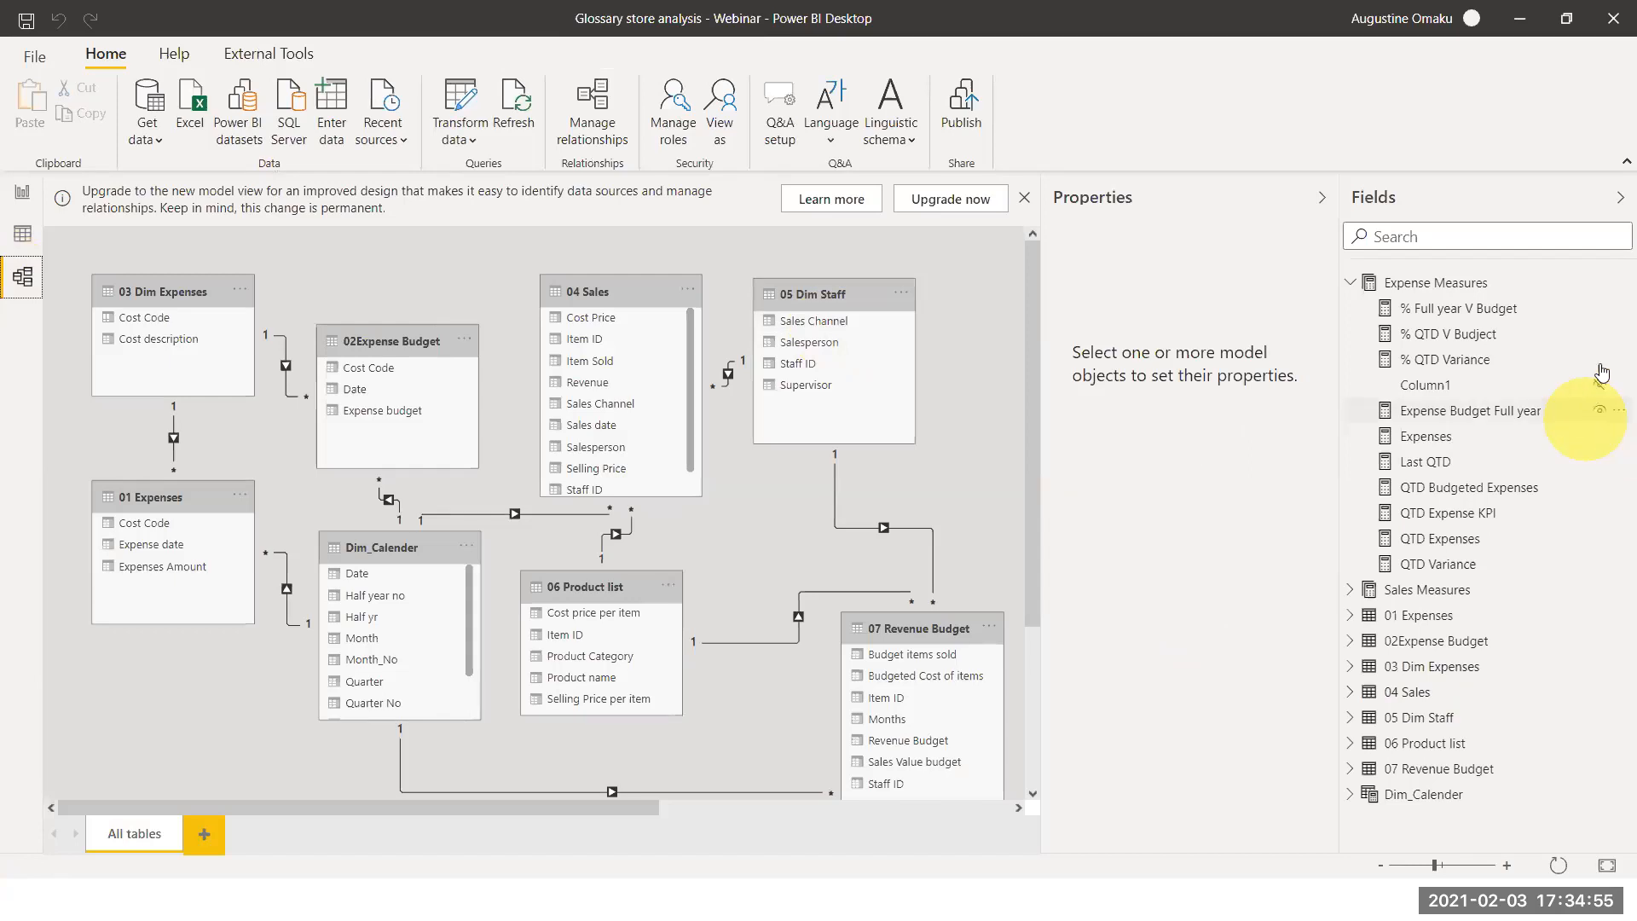
{"action": "left_click", "coordinate": [1491, 418]}
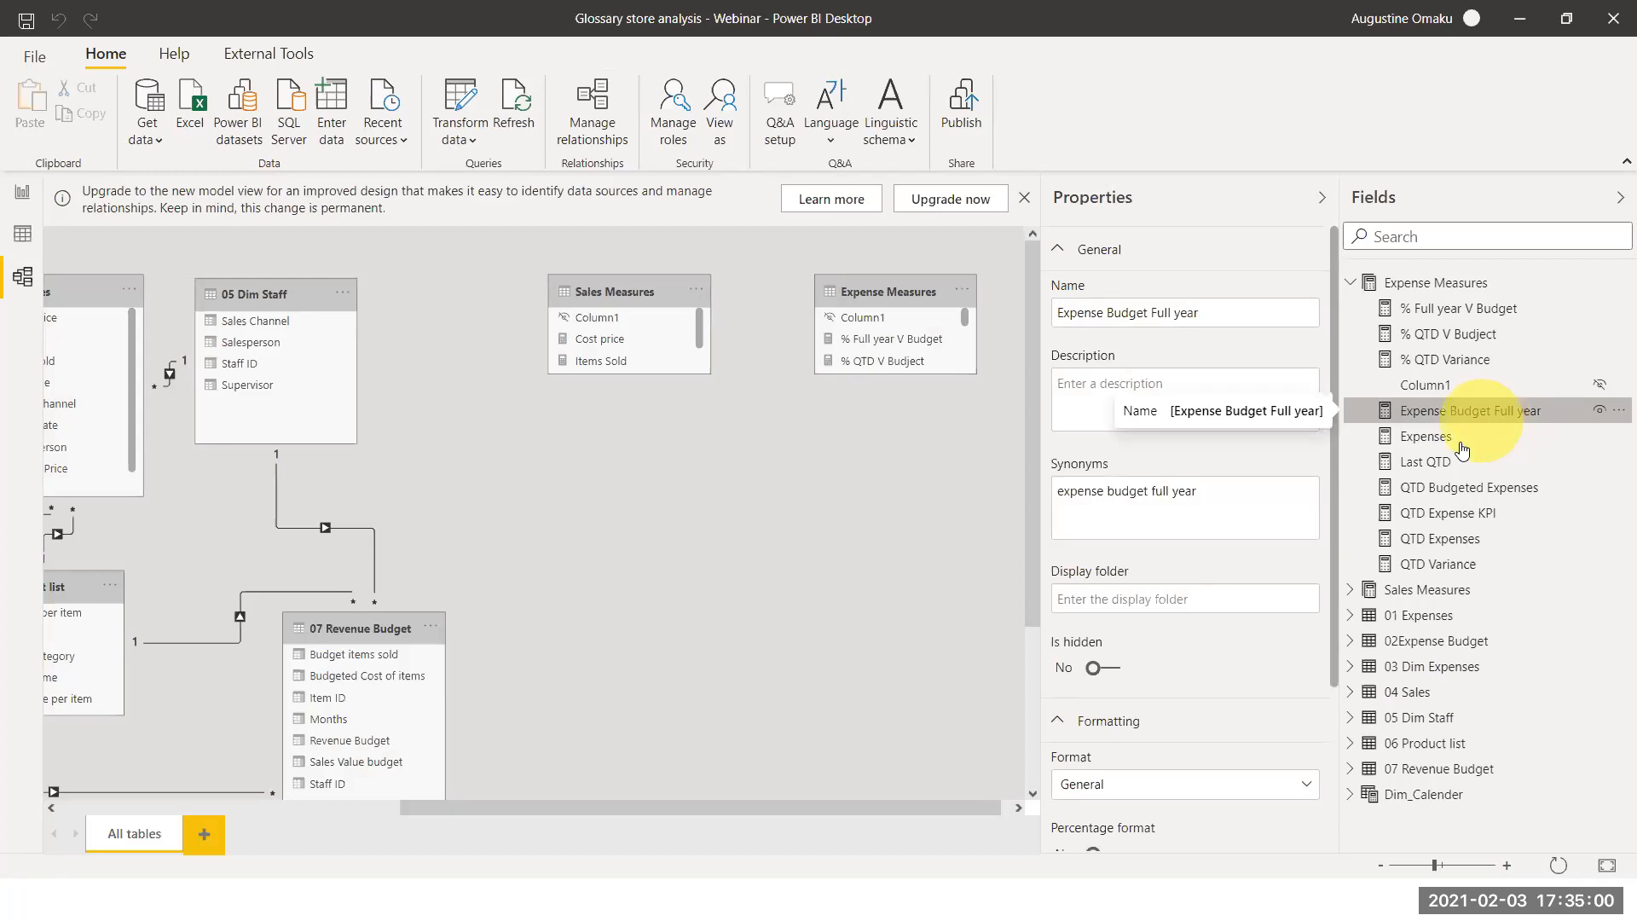
{"action": "left_click", "coordinate": [1458, 468], "text": "shift"}
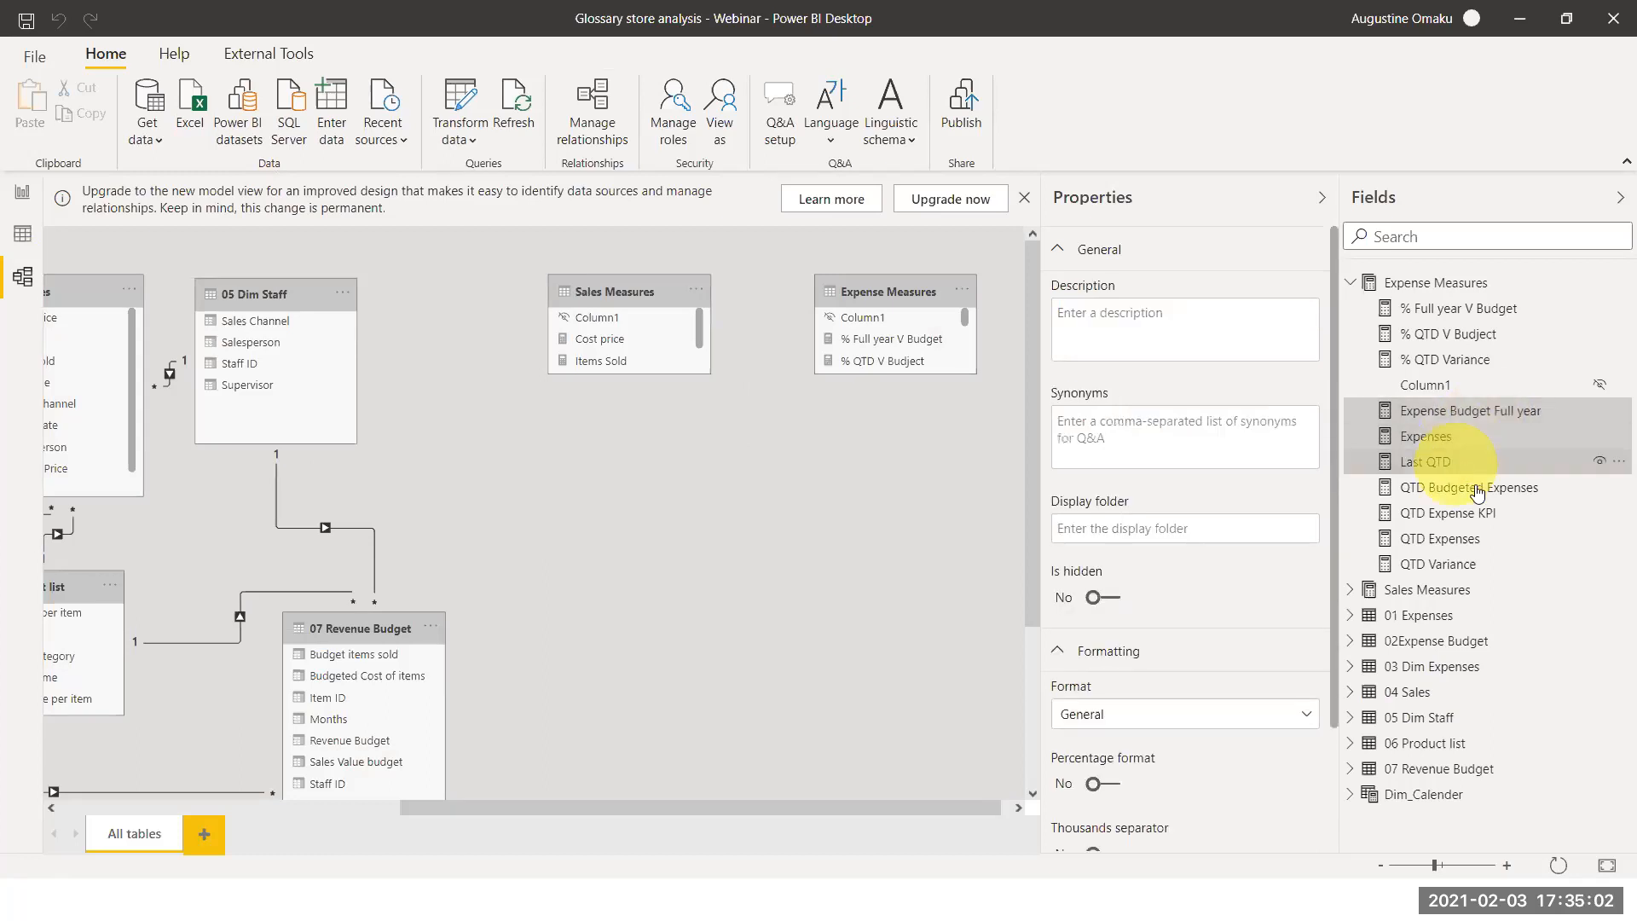
{"action": "left_click", "coordinate": [1478, 491], "text": "shift"}
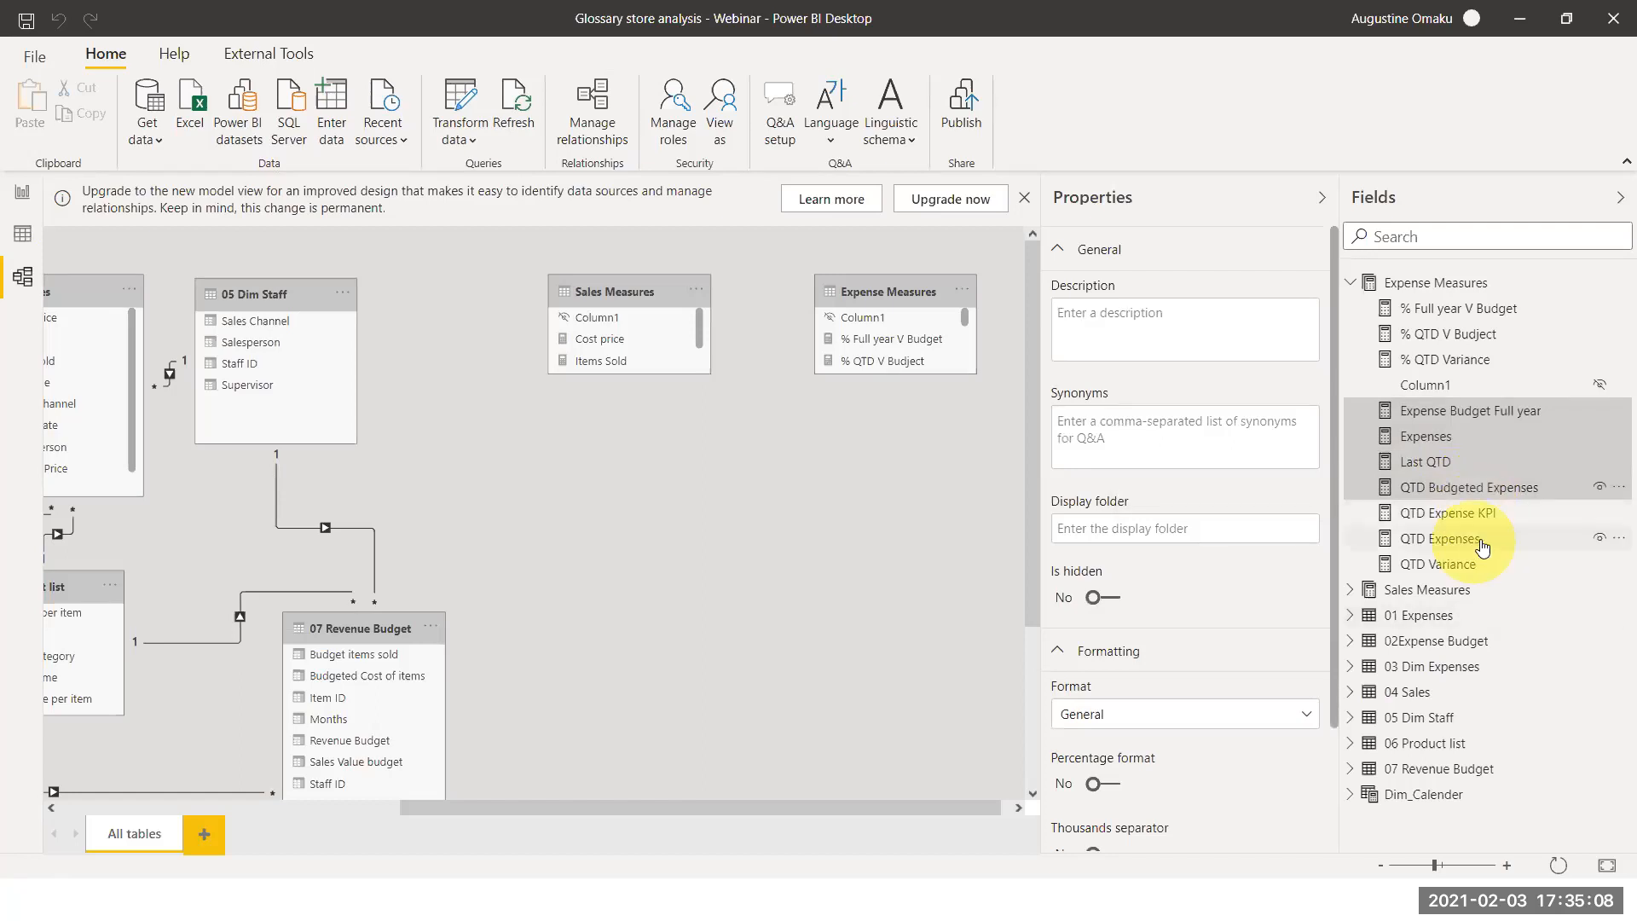
{"action": "left_click", "coordinate": [1482, 546], "text": "ctrl"}
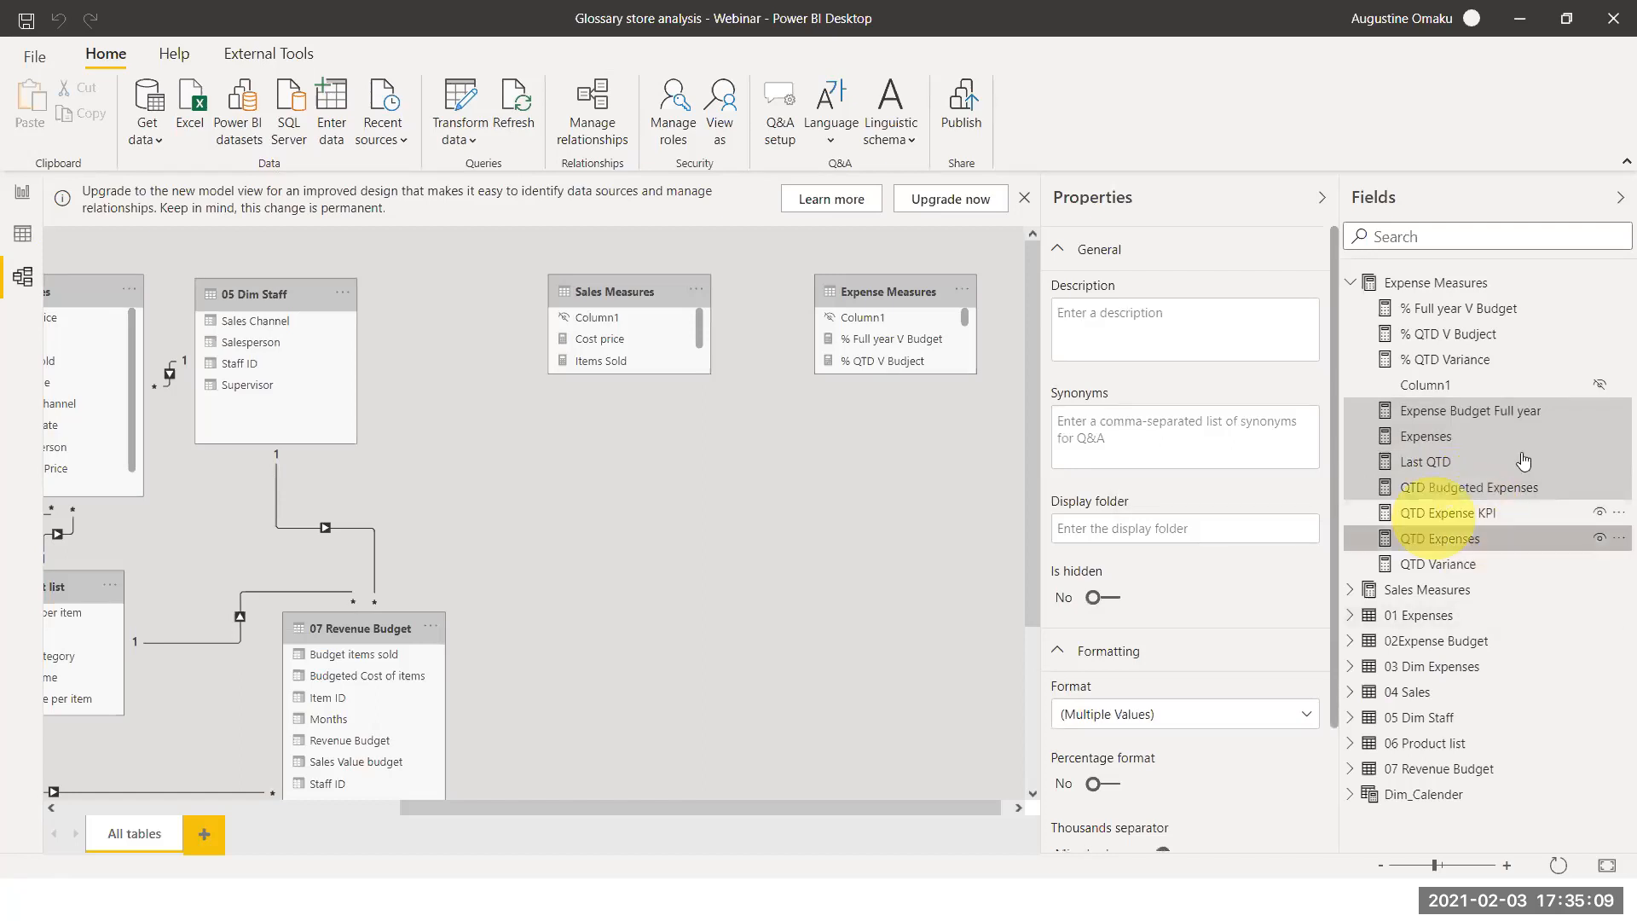
{"action": "left_click", "coordinate": [1504, 566], "text": "ctrl"}
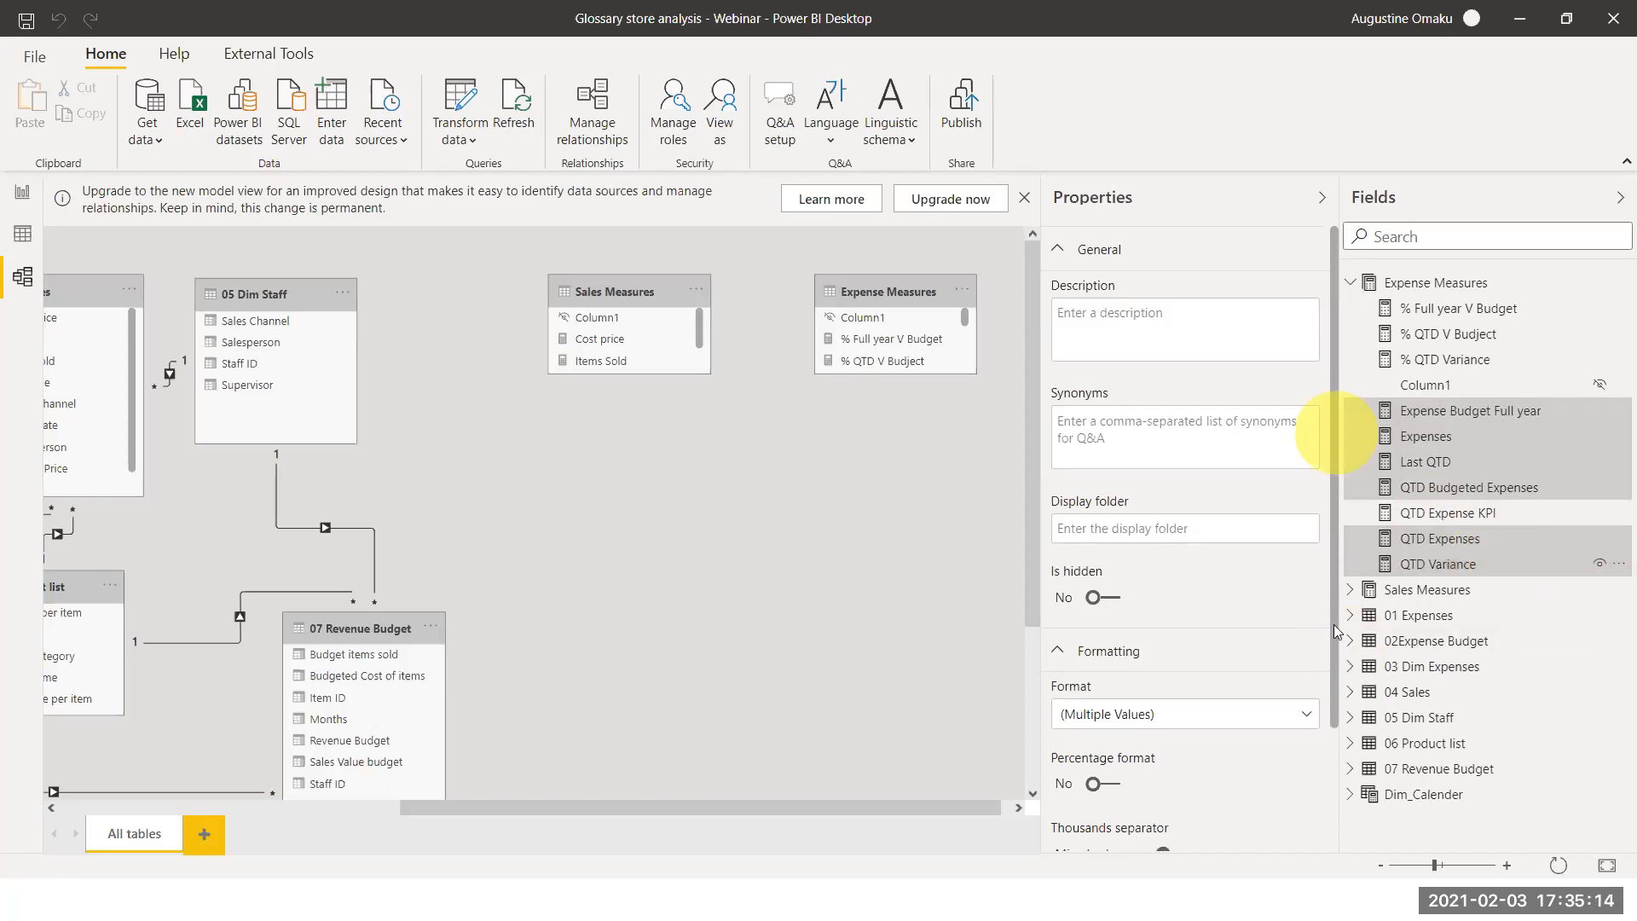
{"action": "scroll", "coordinate": [1328, 651], "scroll_direction": "down", "scroll_amount": 2}
{"action": "scroll", "coordinate": [1278, 580], "scroll_direction": "down", "scroll_amount": 1}
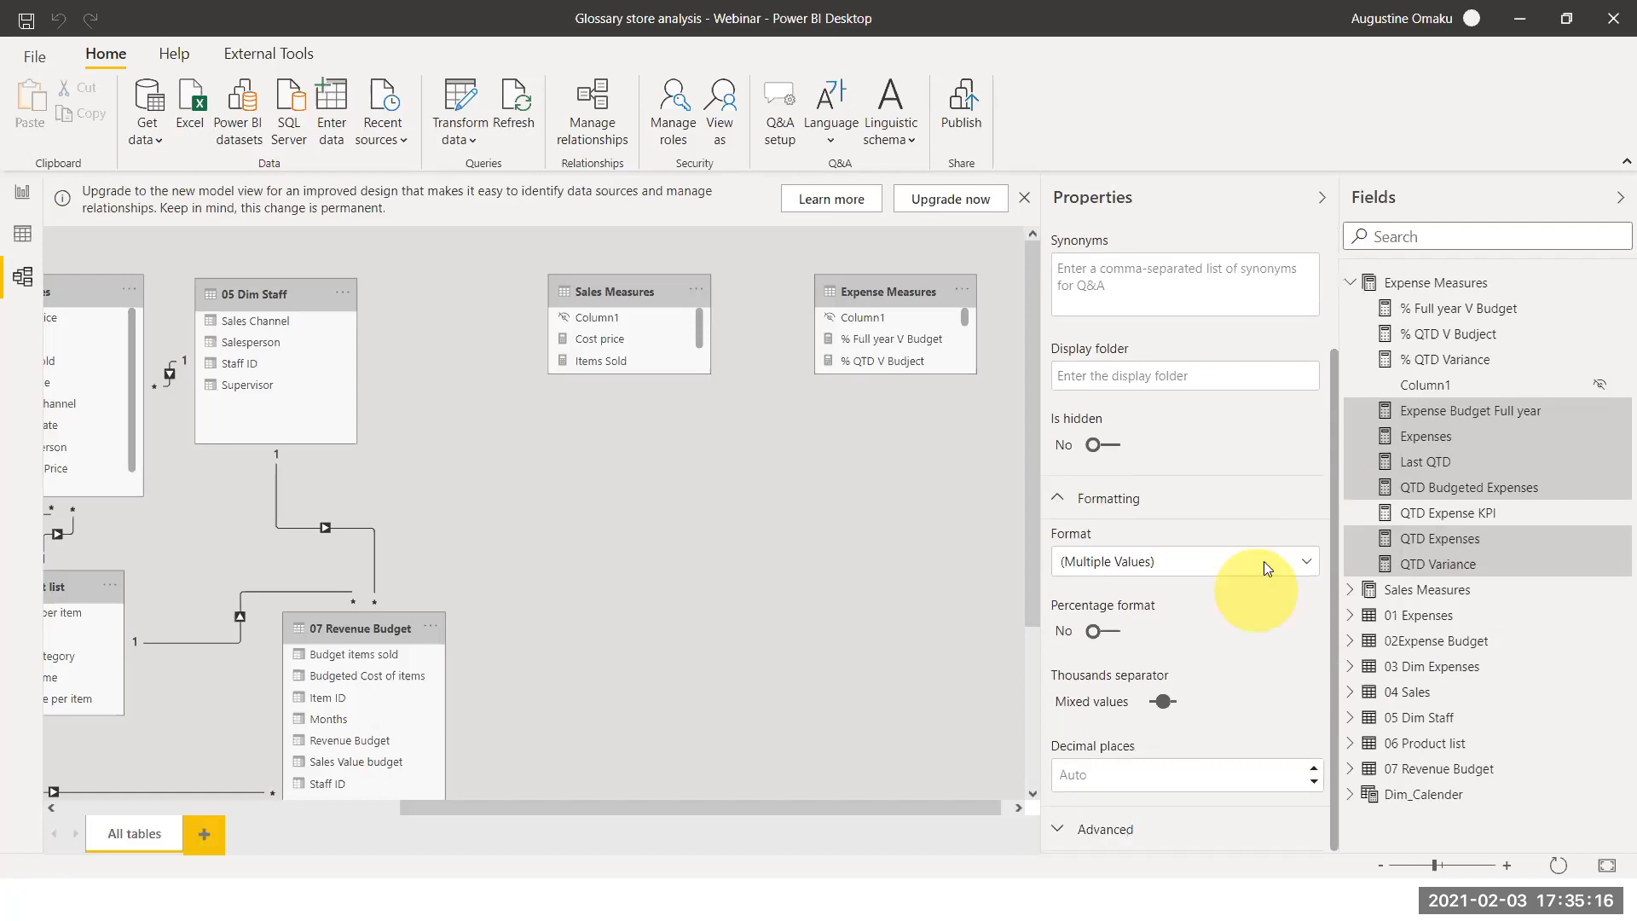
{"action": "left_click", "coordinate": [1264, 561]}
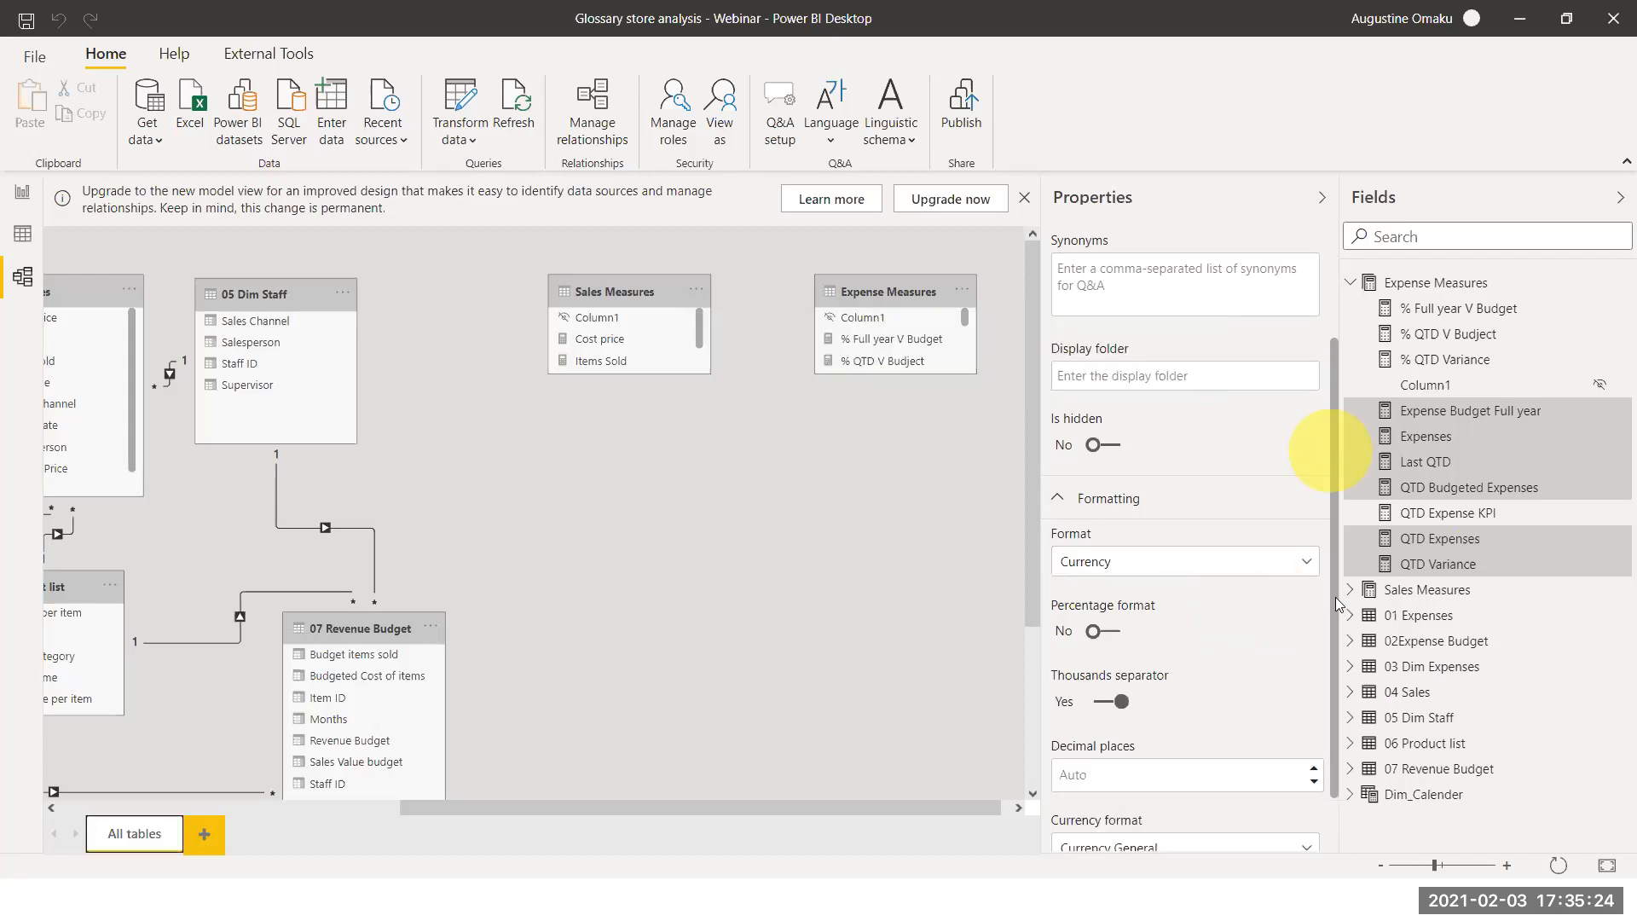
Set the selected expense measures' currency format to ₦ English (United States) with 0 decimal places
{"action": "scroll", "coordinate": [1336, 604], "scroll_direction": "down", "scroll_amount": 1}
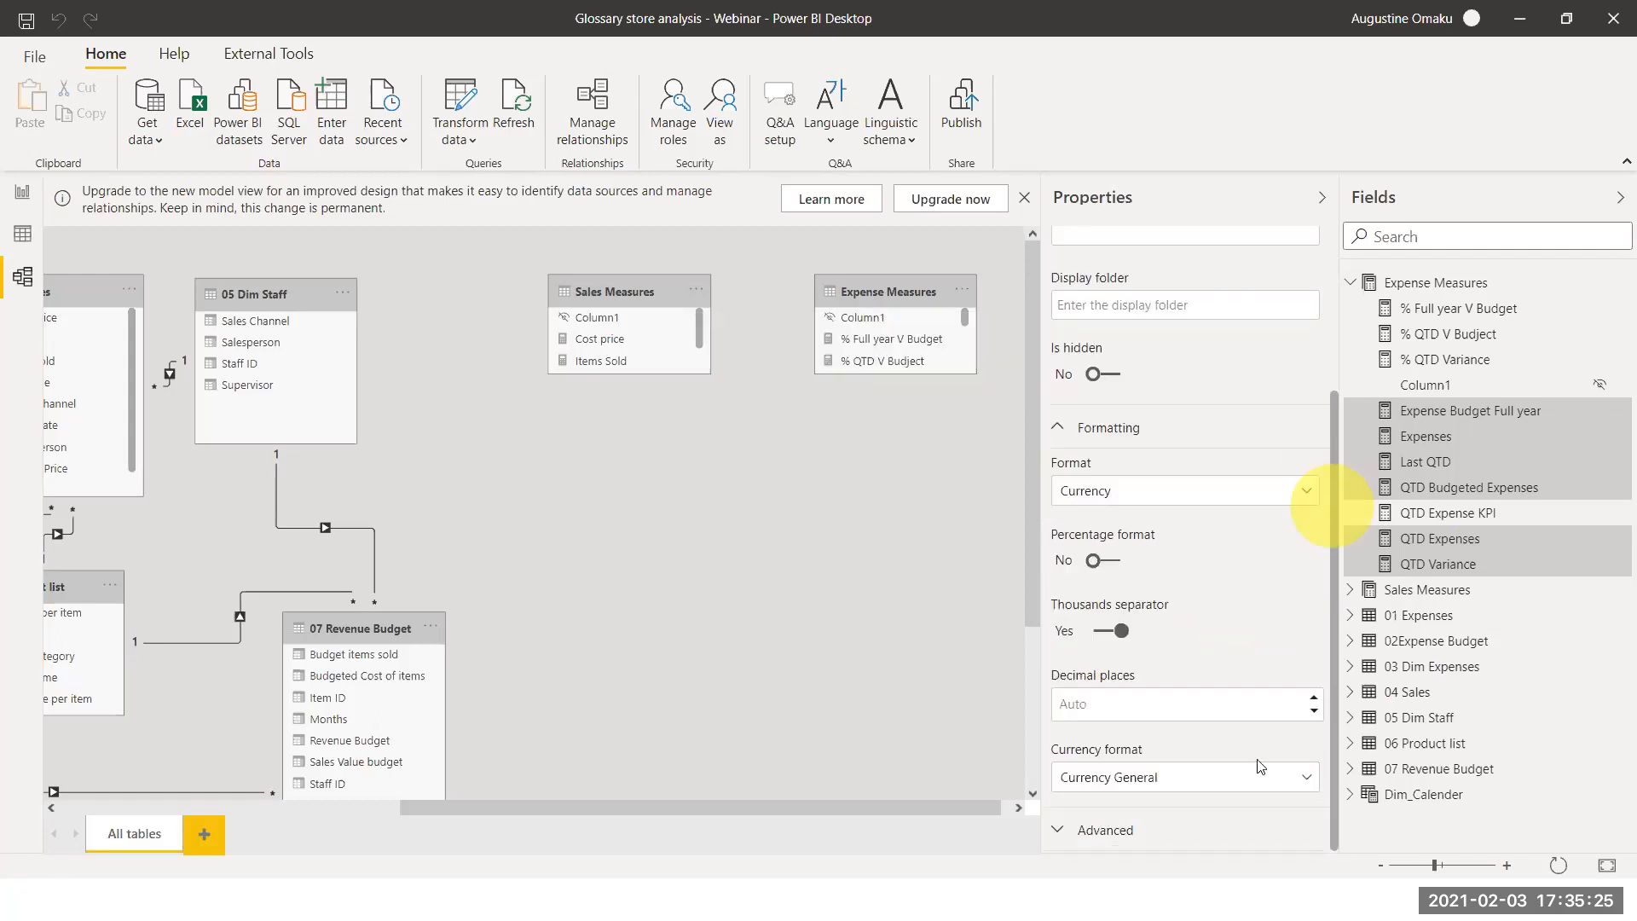
{"action": "left_click", "coordinate": [1194, 774]}
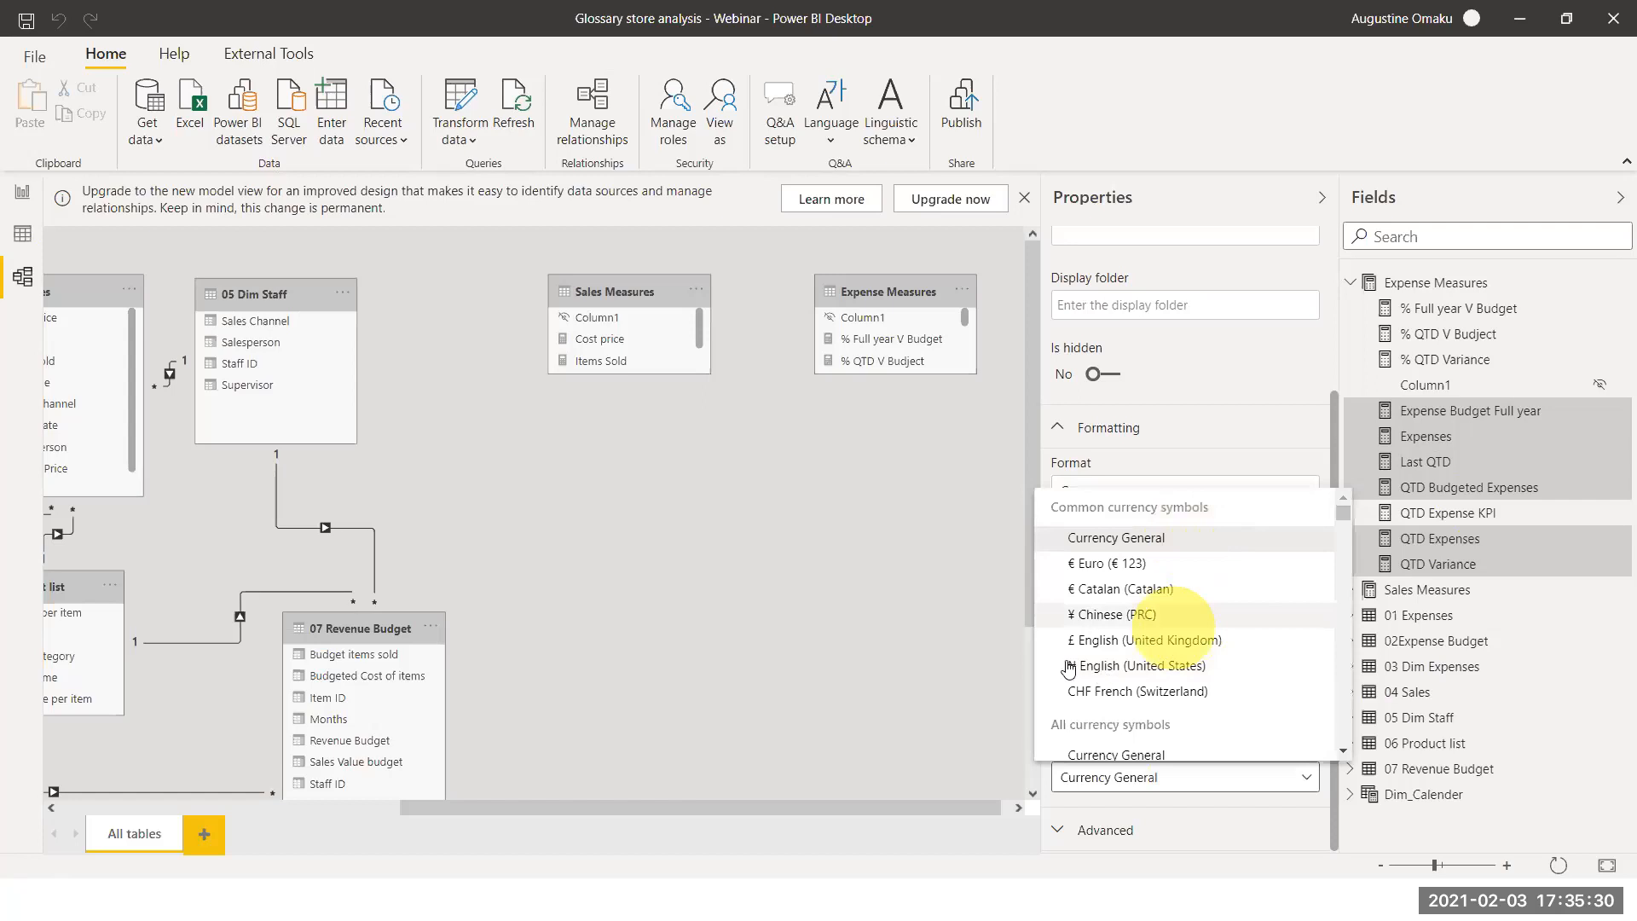
{"action": "left_click", "coordinate": [1097, 669]}
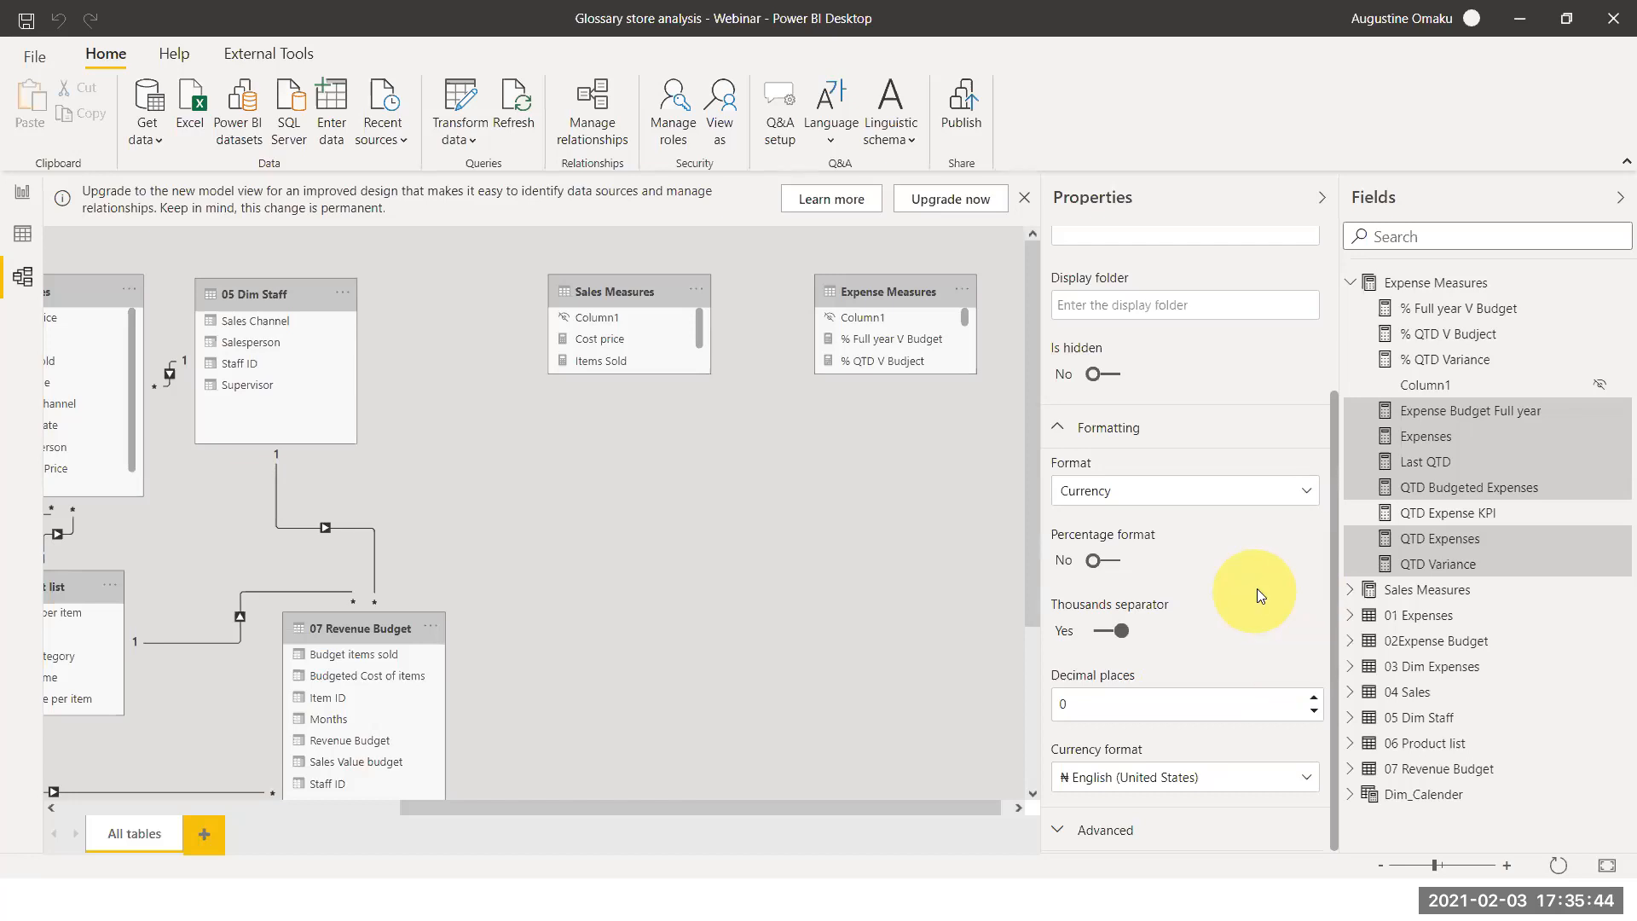
{"action": "scroll", "coordinate": [1257, 589], "scroll_direction": "up", "scroll_amount": 3}
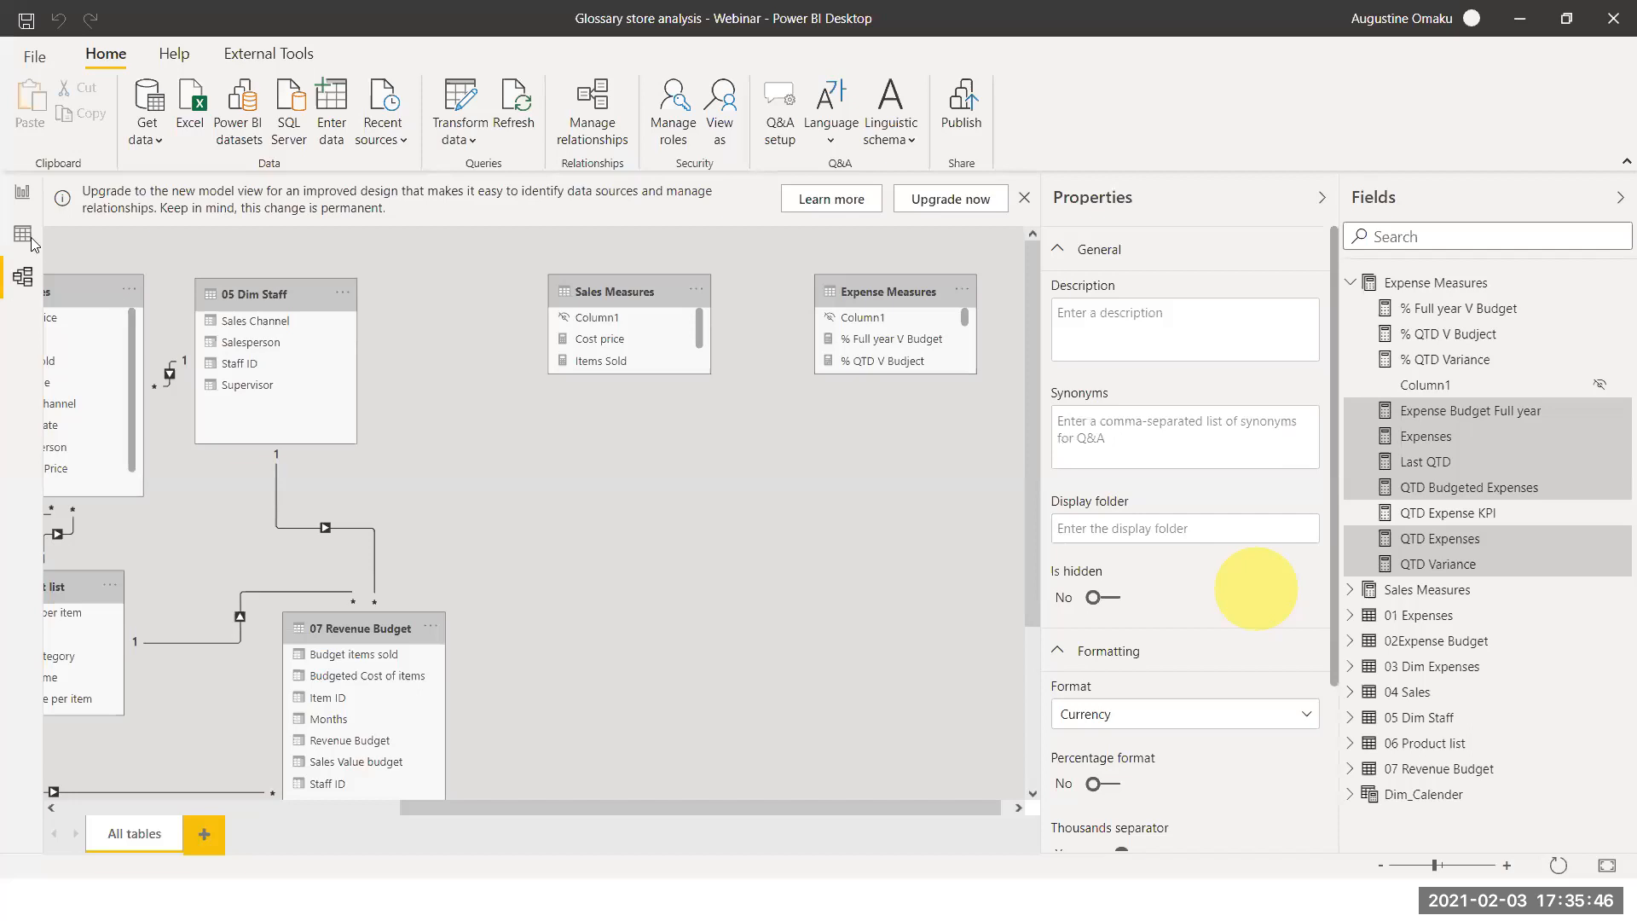
Return to the report page, move the QTD Expenses card to the upper-left corner of the first blue tile and enlarge it slightly
{"action": "left_click", "coordinate": [30, 208]}
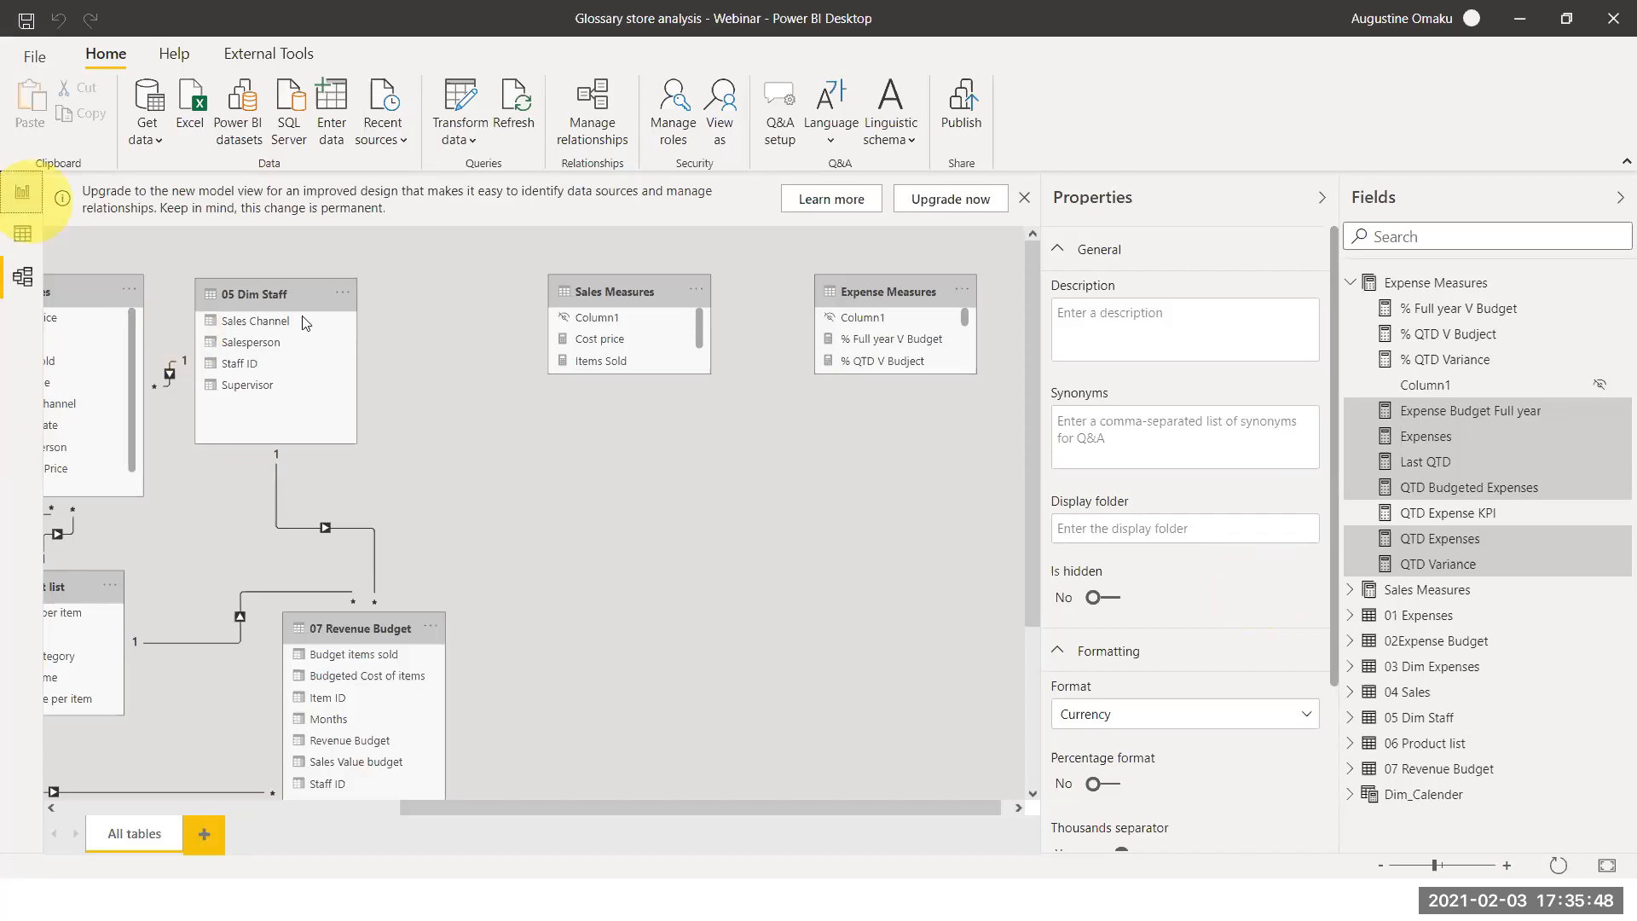
{"action": "left_click_drag", "start_coordinate": [251, 288], "coordinate": [211, 281]}
{"action": "left_click_drag", "start_coordinate": [308, 312], "coordinate": [304, 312]}
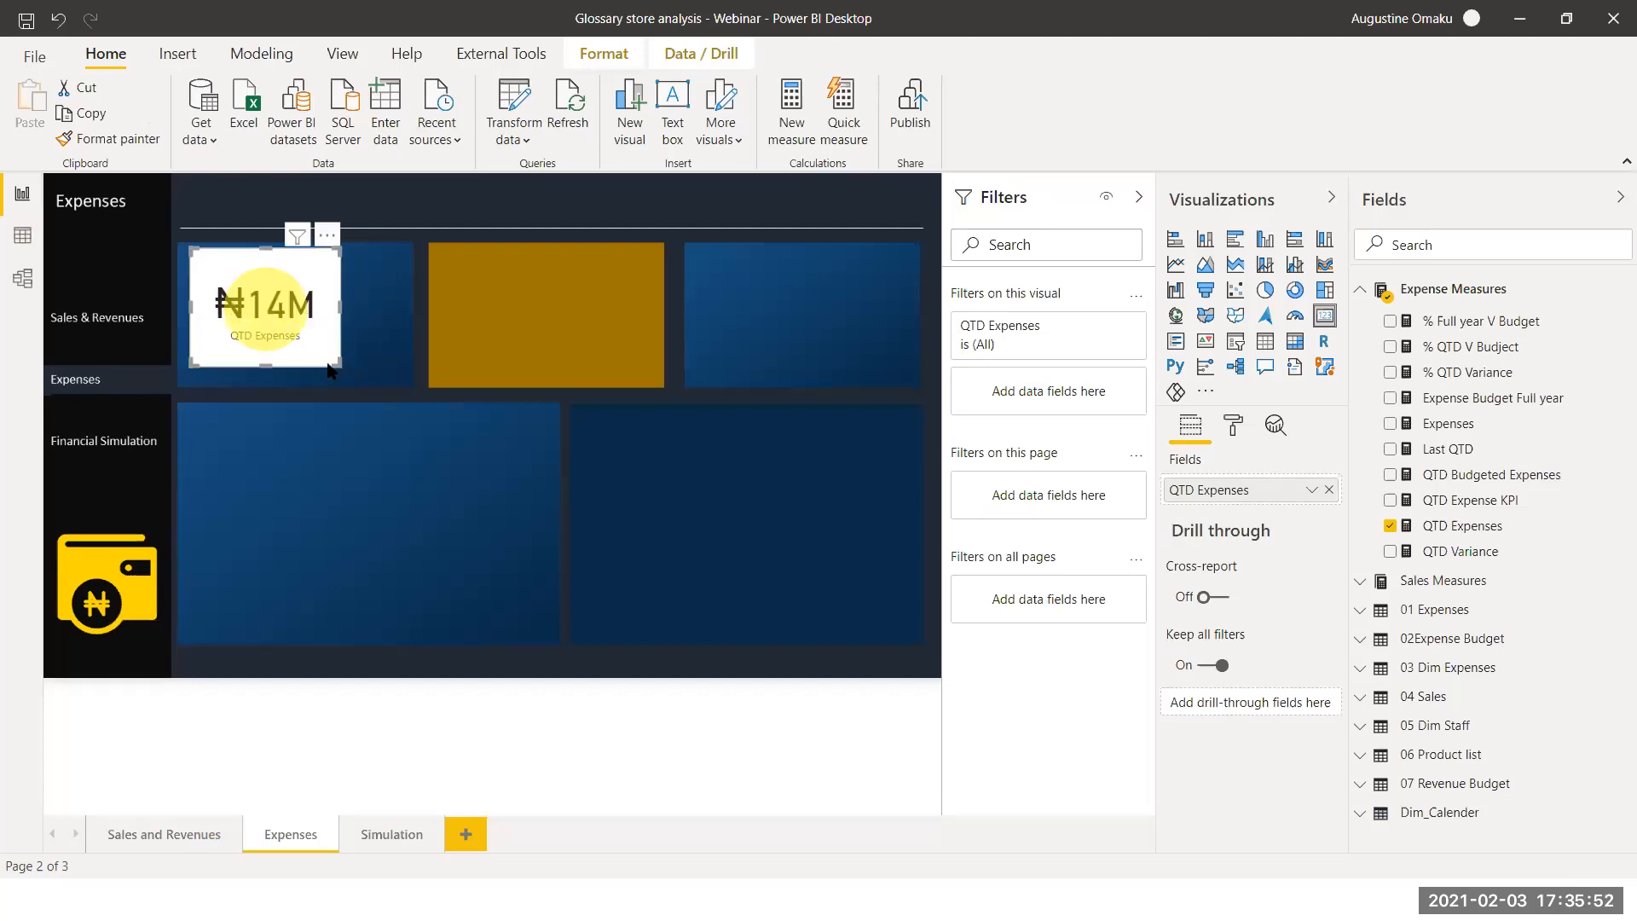
{"action": "left_click", "coordinate": [1233, 426]}
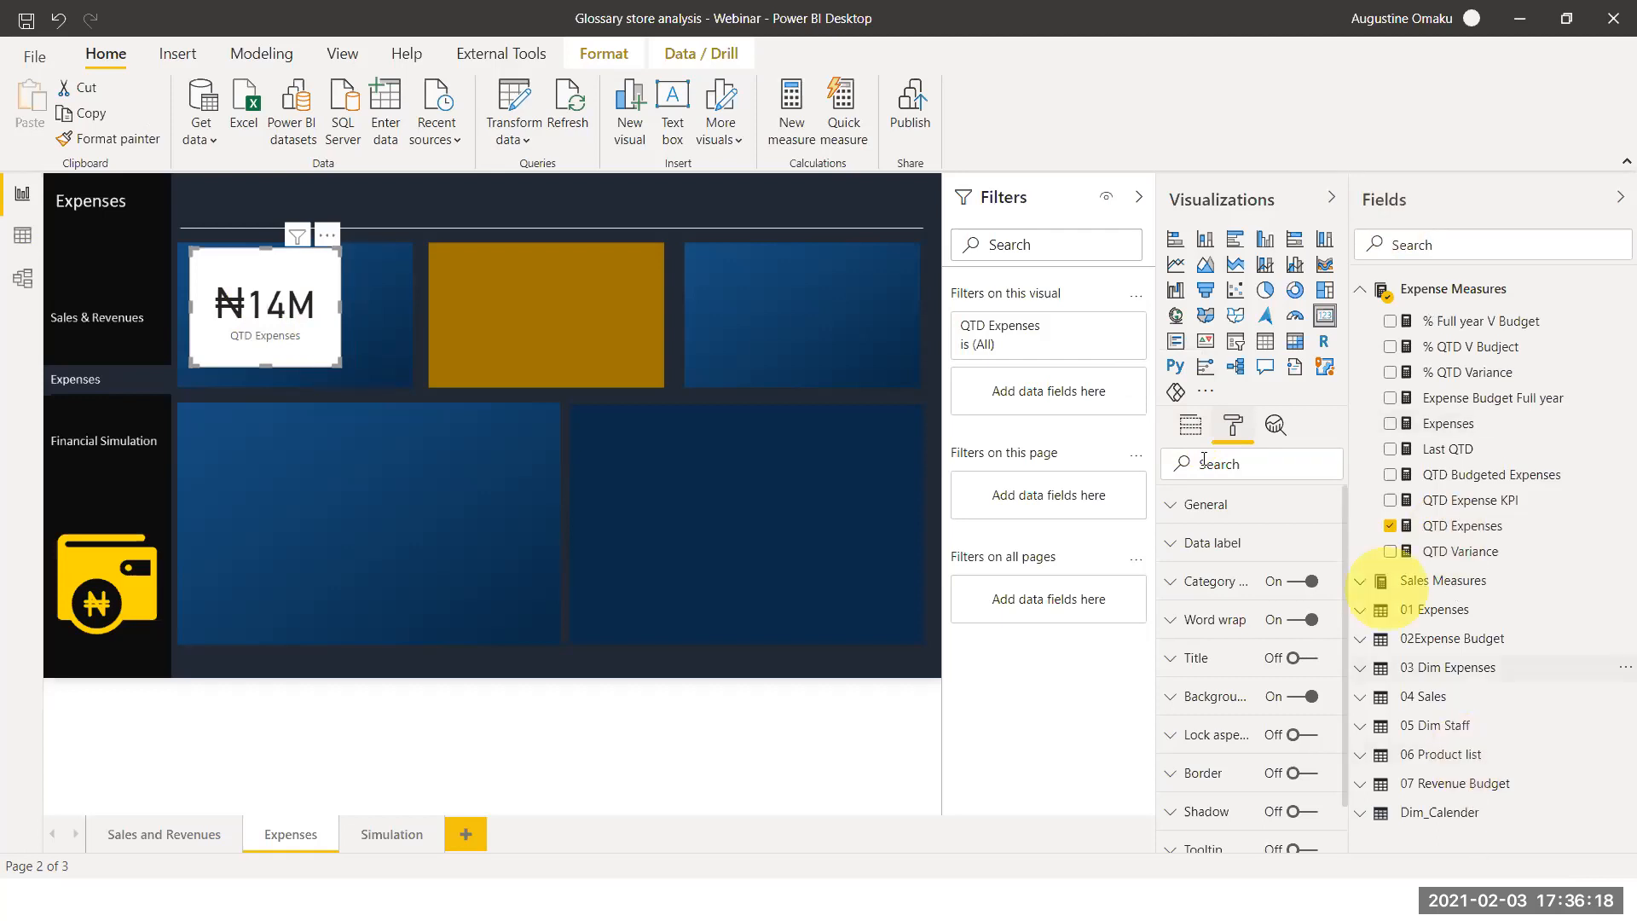
{"action": "left_click", "coordinate": [1191, 425]}
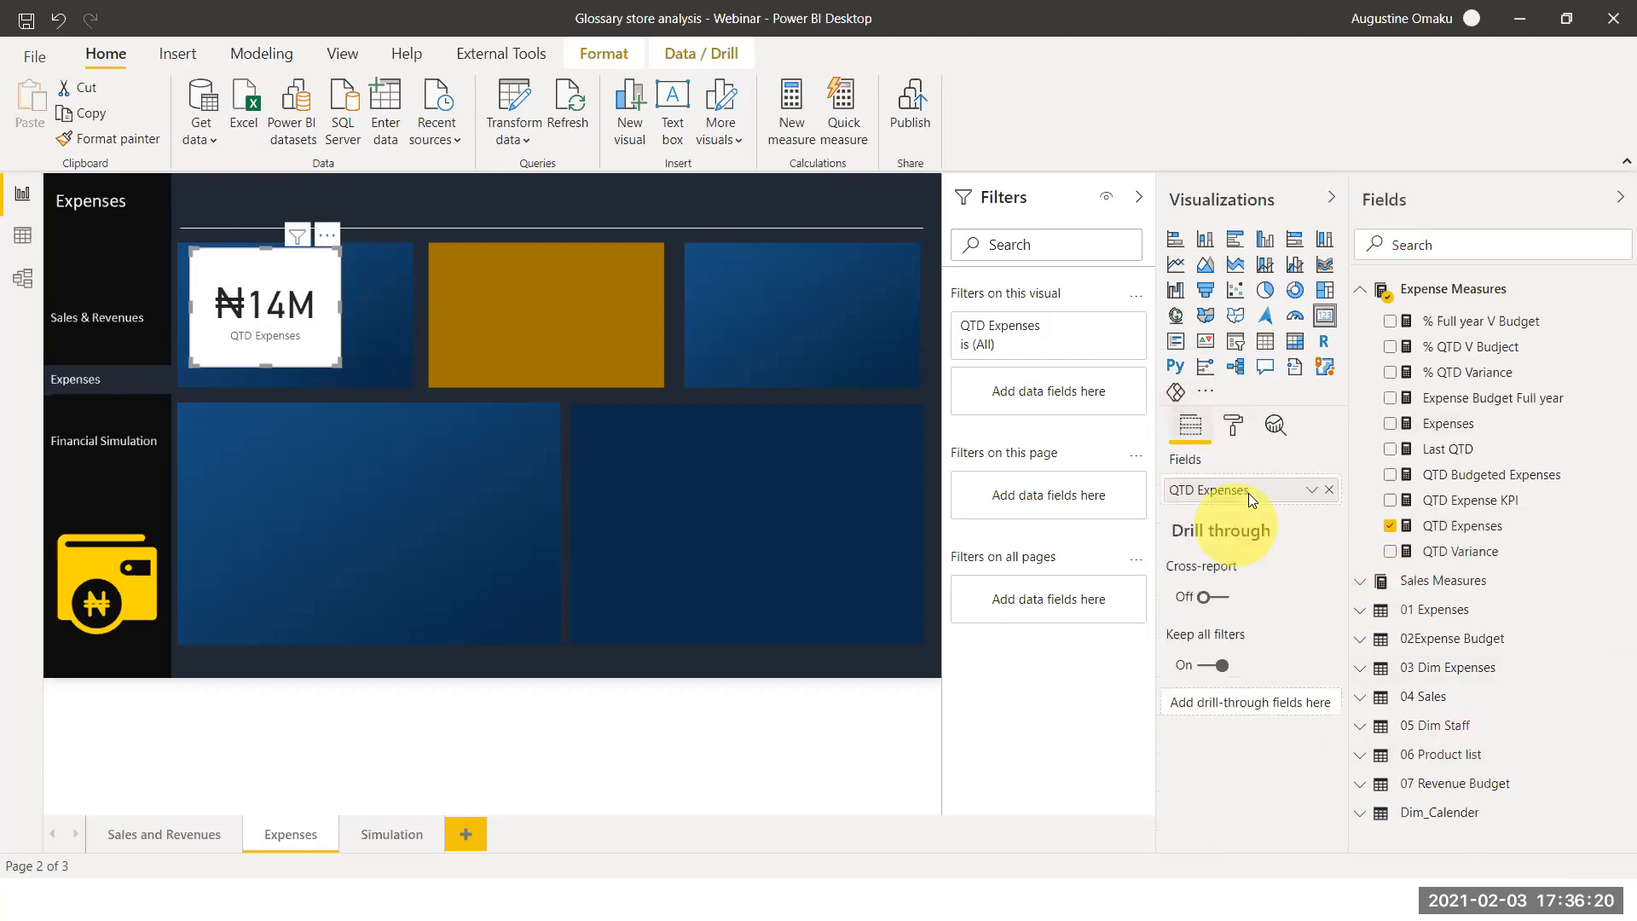
{"action": "left_click", "coordinate": [1234, 428]}
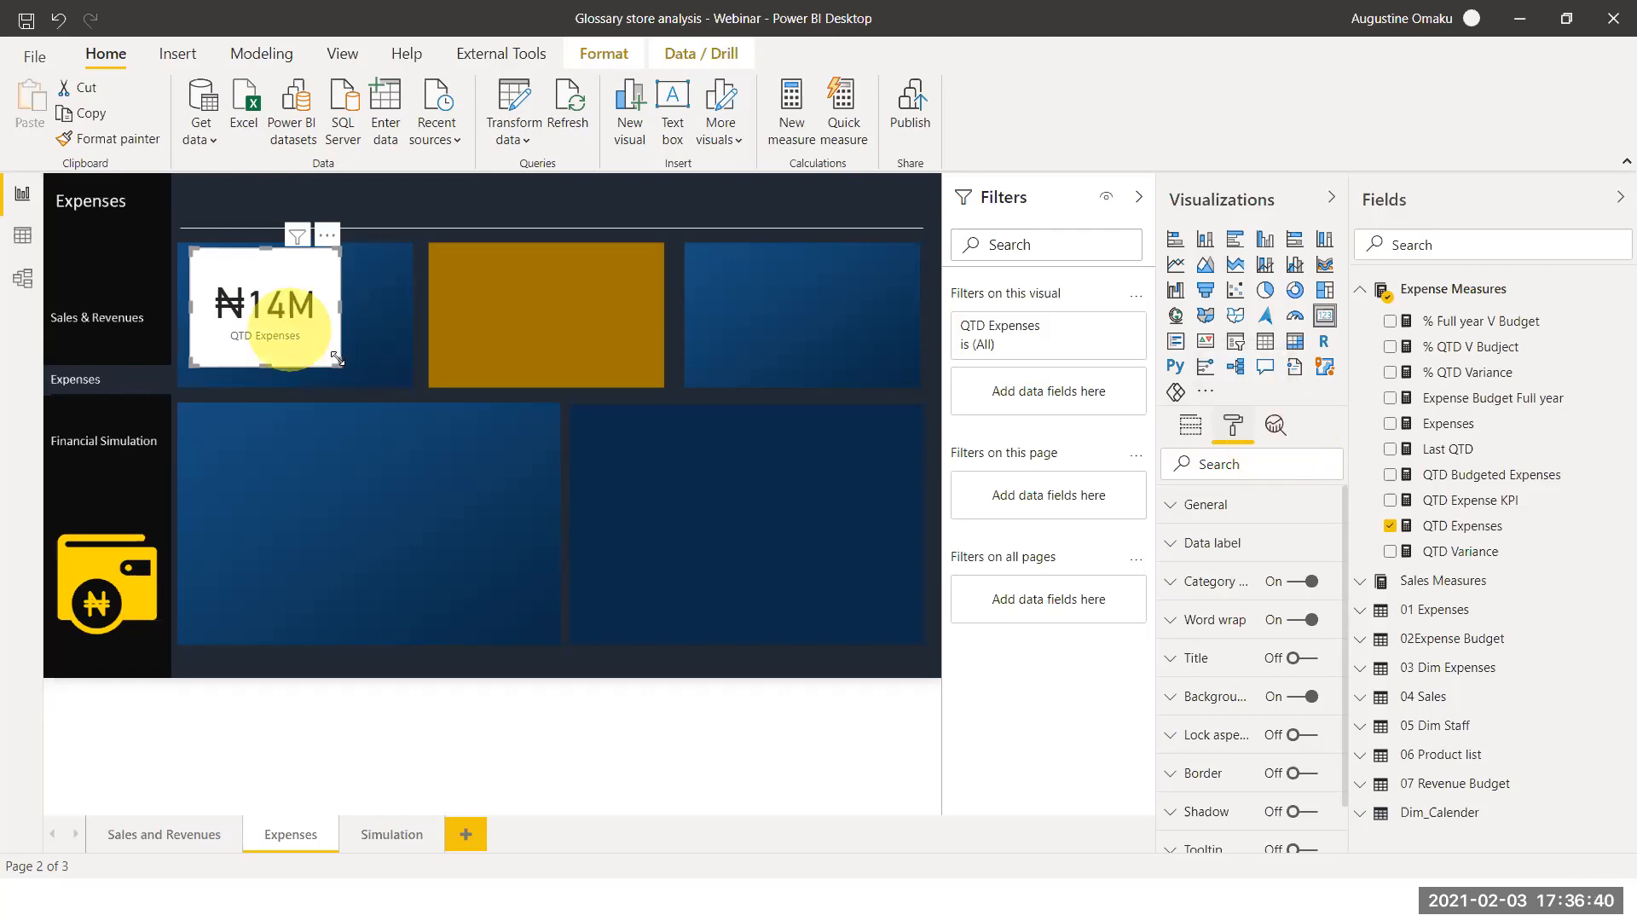
{"action": "left_click_drag", "start_coordinate": [338, 359], "coordinate": [357, 367]}
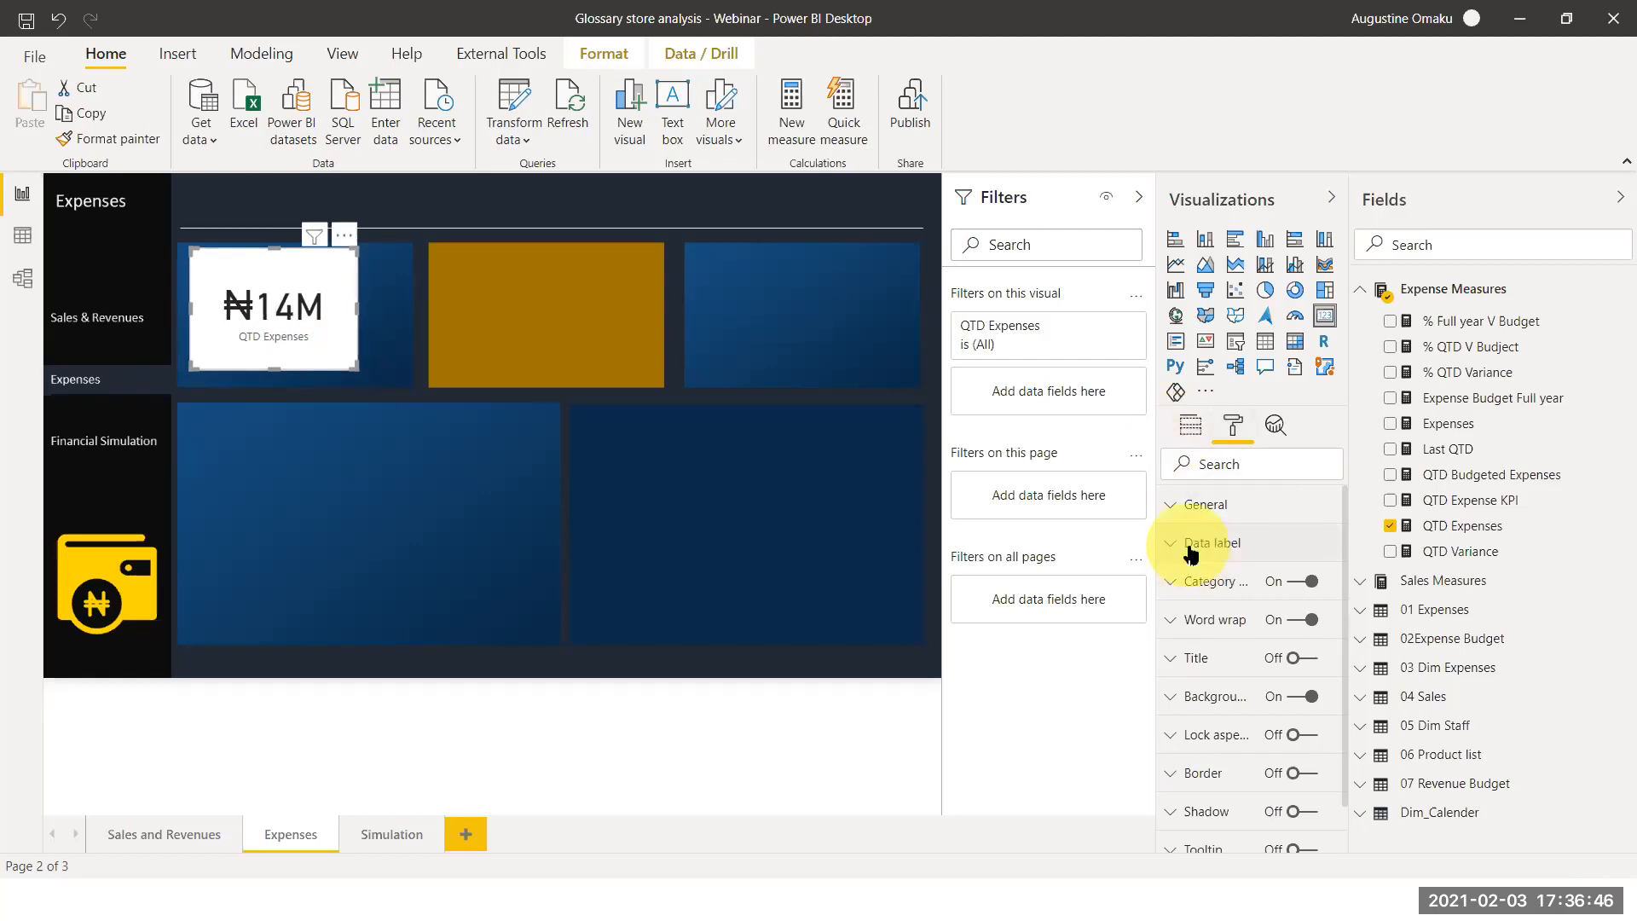
Set the text size of the QTD Expenses card's data label to 30 pt
{"action": "left_click", "coordinate": [1191, 555]}
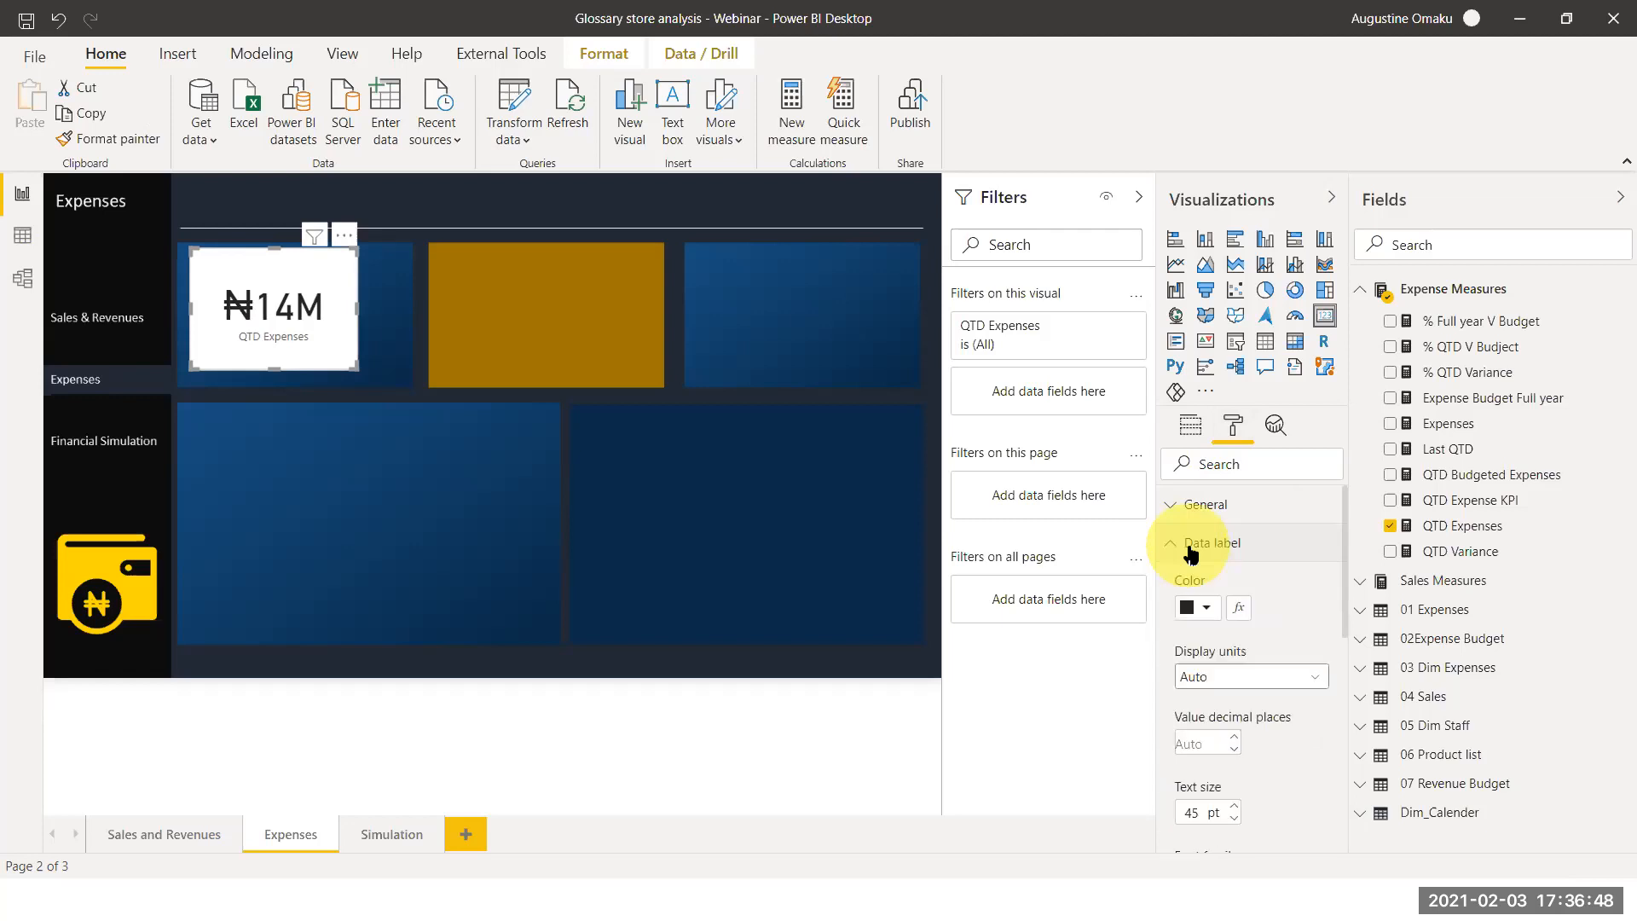
{"action": "double_click", "coordinate": [1206, 813]}
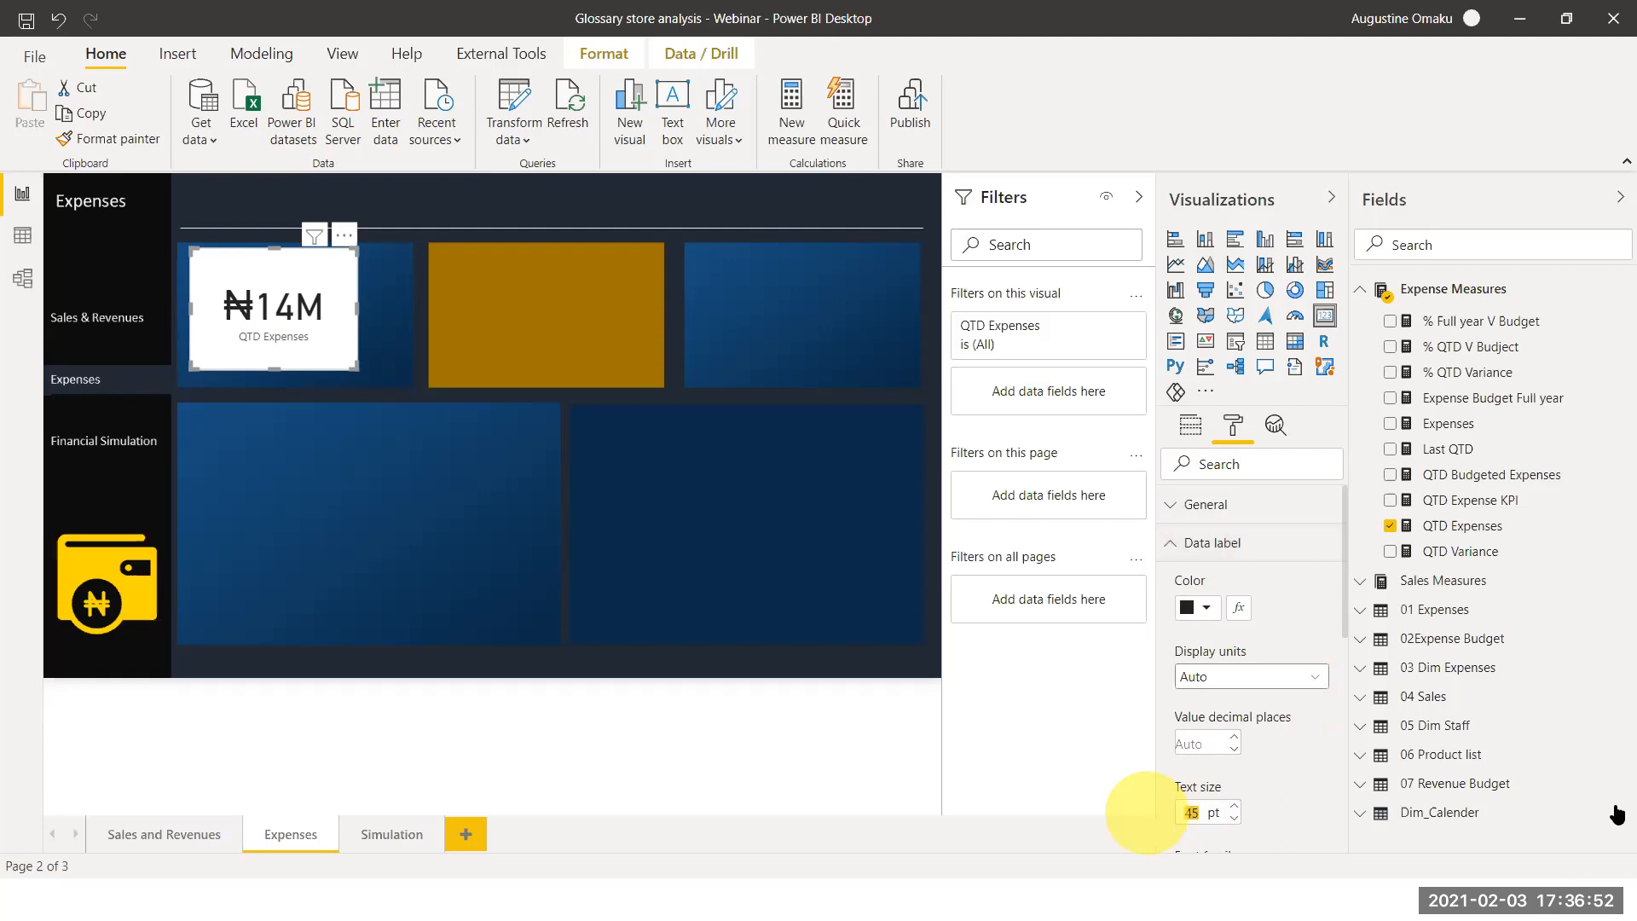
{"action": "left_click", "coordinate": [1617, 814]}
{"action": "type", "text": "2"}
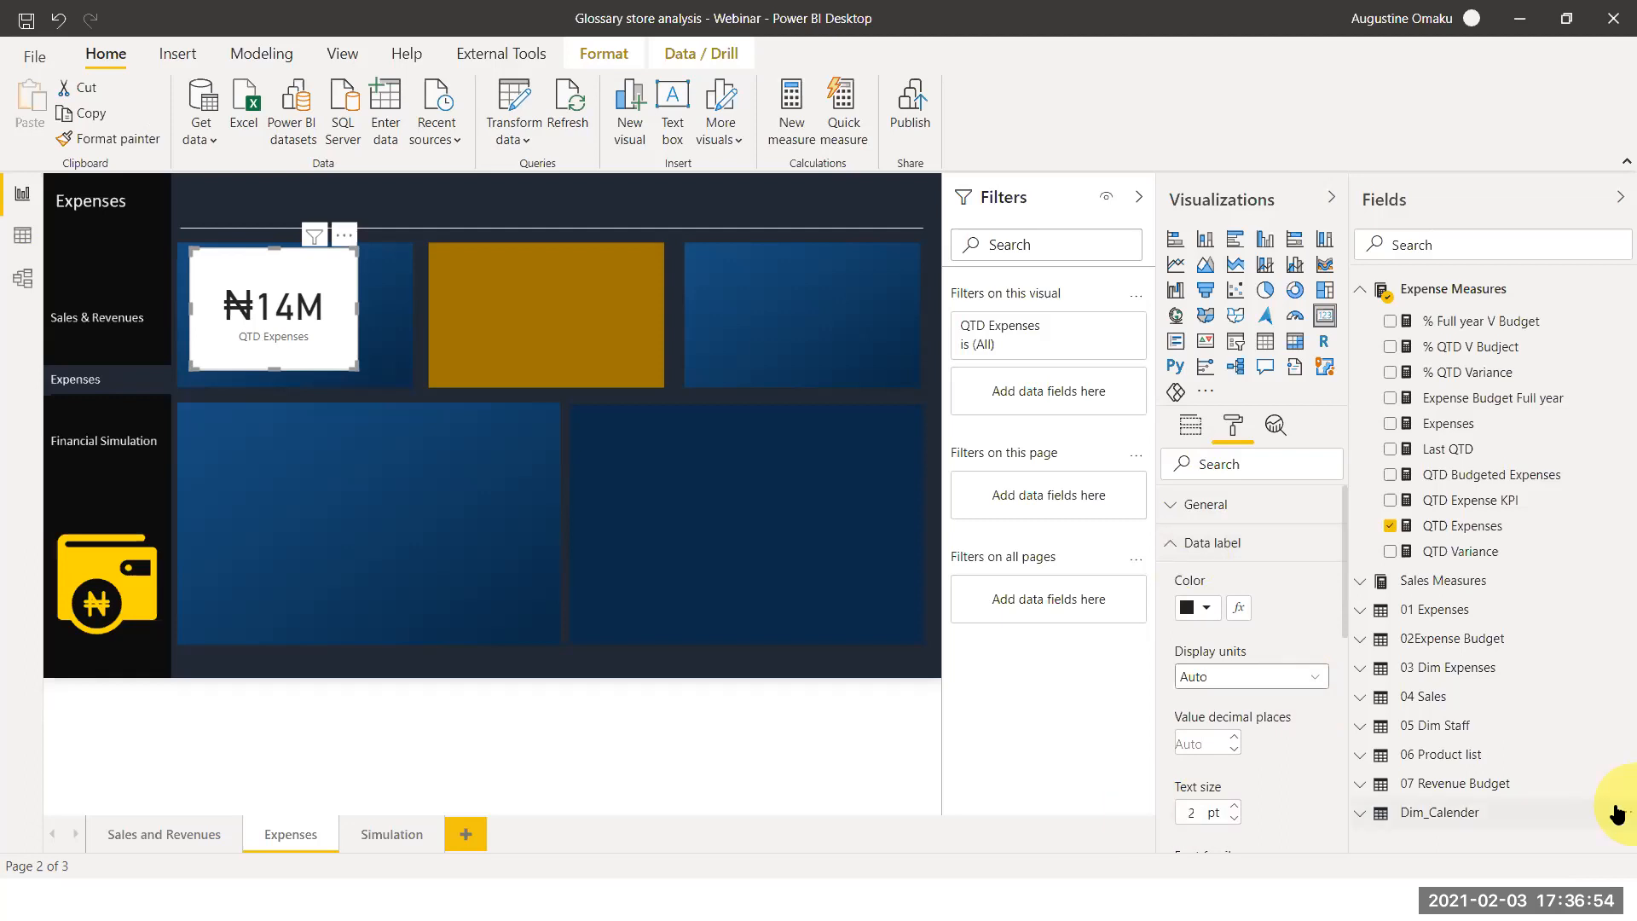
{"action": "type", "text": "0"}
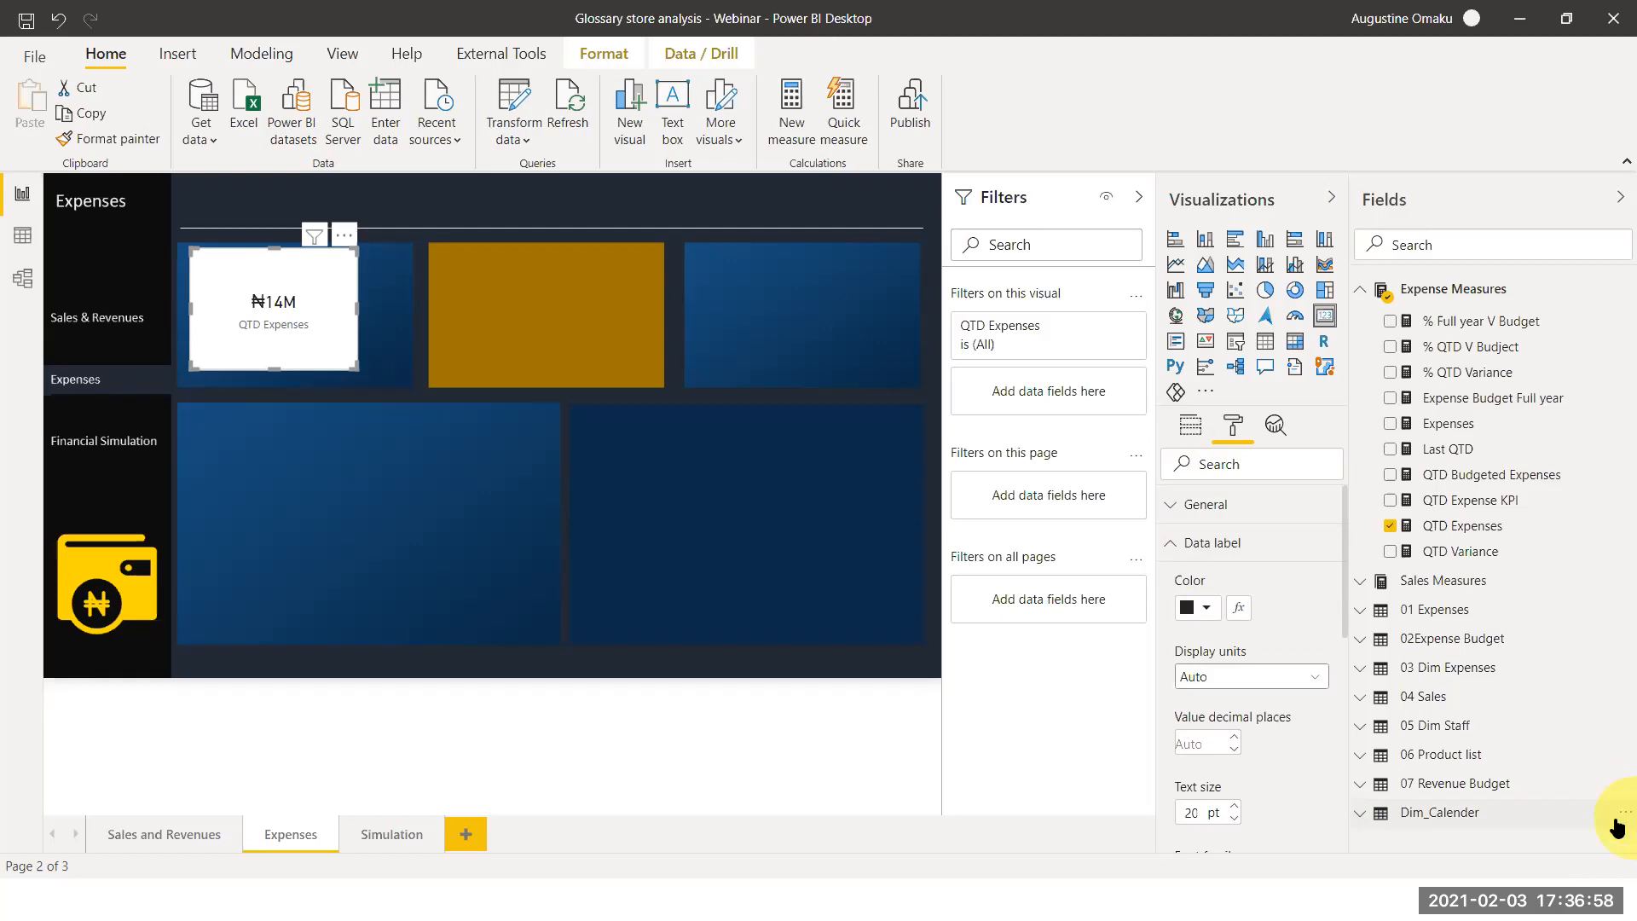
{"action": "key", "text": "BackSpace"}
{"action": "key", "text": "BackSpace"}
{"action": "type", "text": "30"}
{"action": "left_click", "coordinate": [966, 7]}
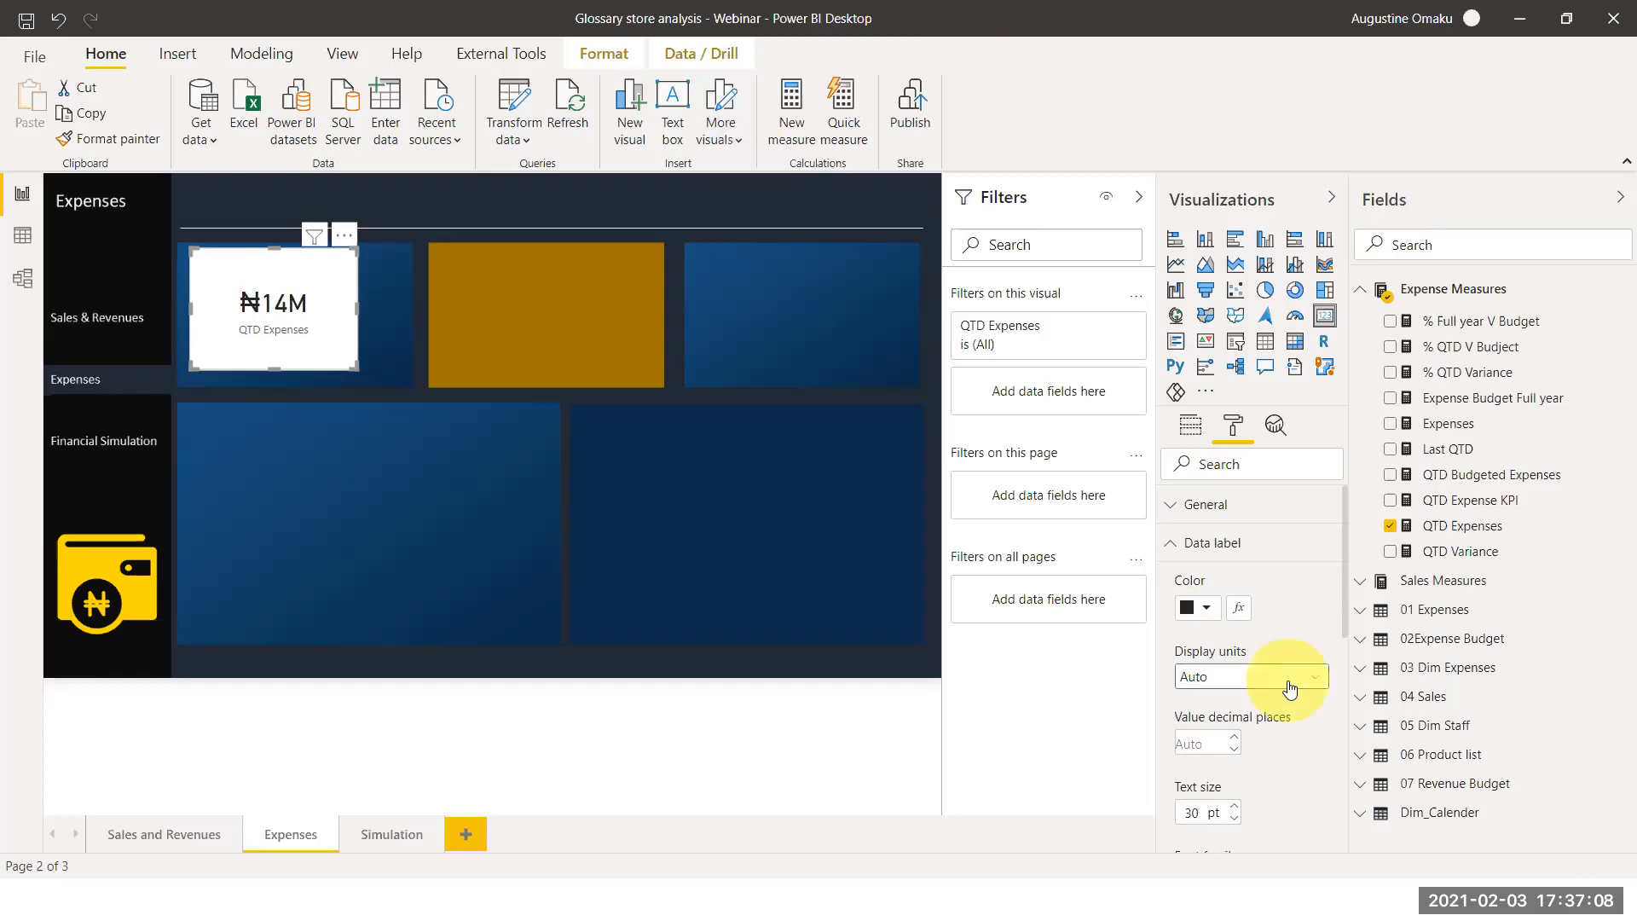
Set the card's data label to 2 decimal places and its color to white
{"action": "left_click", "coordinate": [1209, 740]}
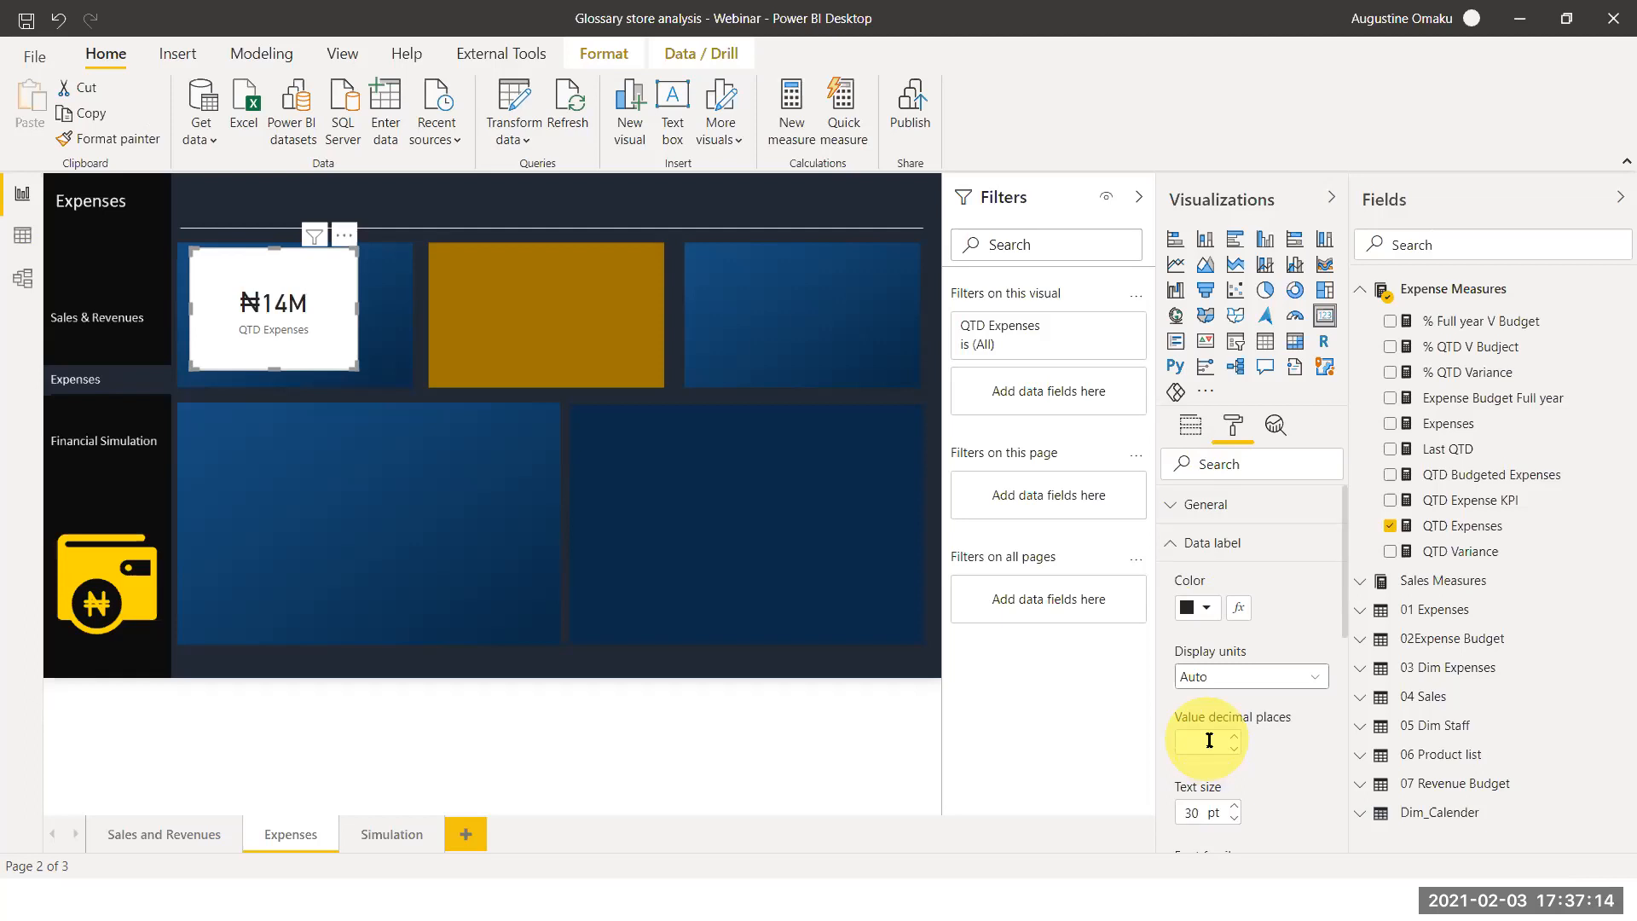
{"action": "type", "text": "2"}
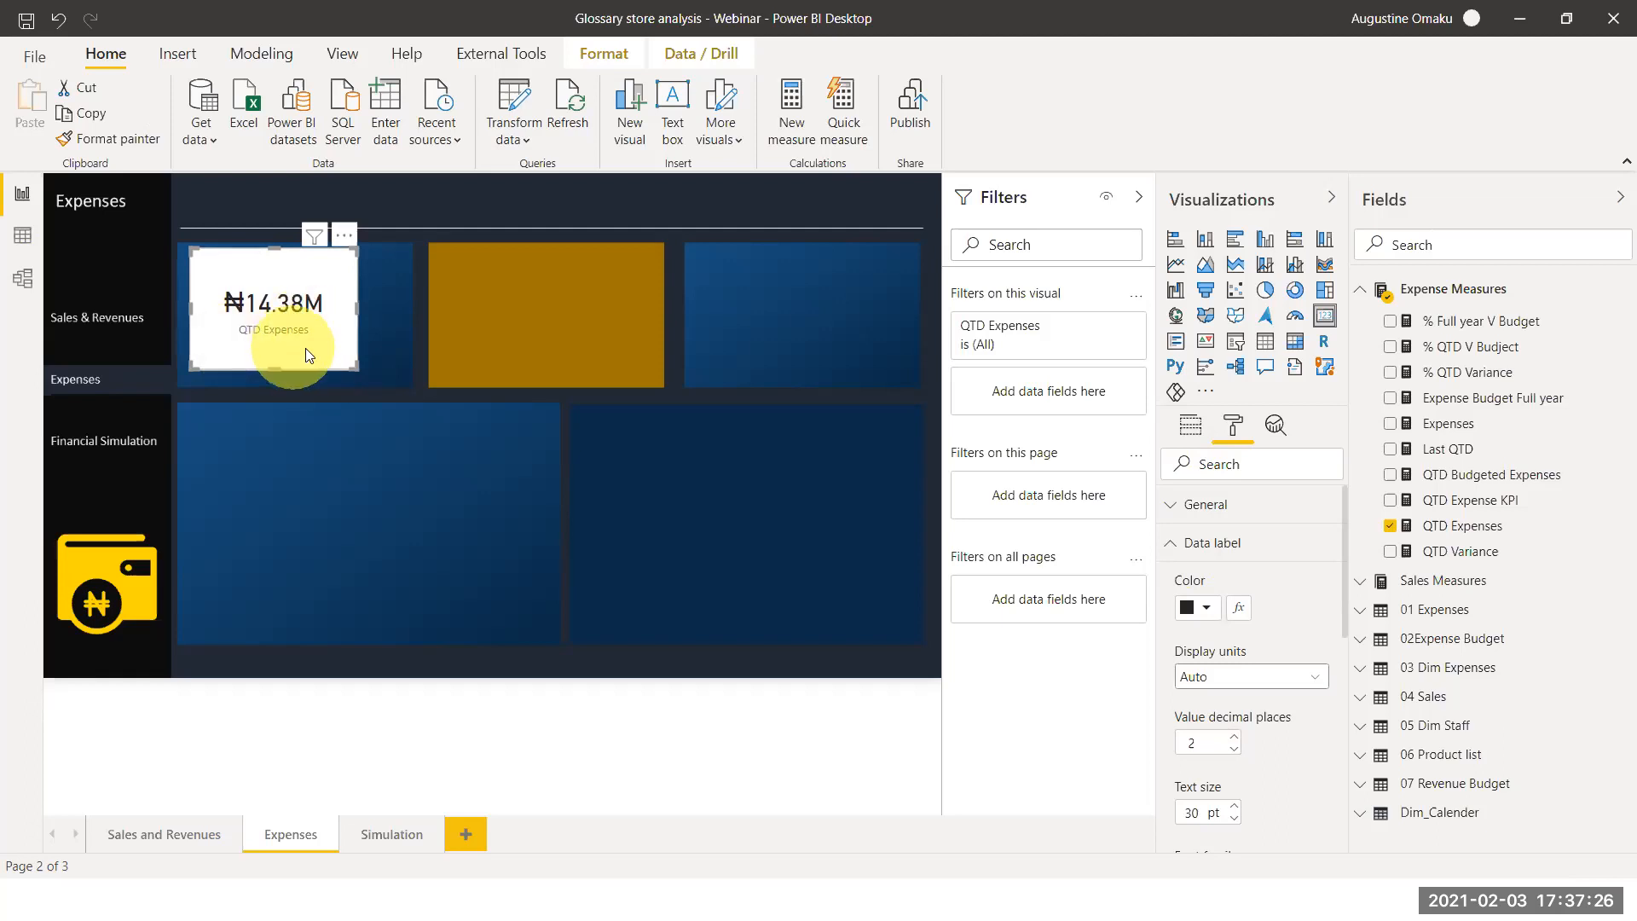
{"action": "left_click", "coordinate": [1202, 608]}
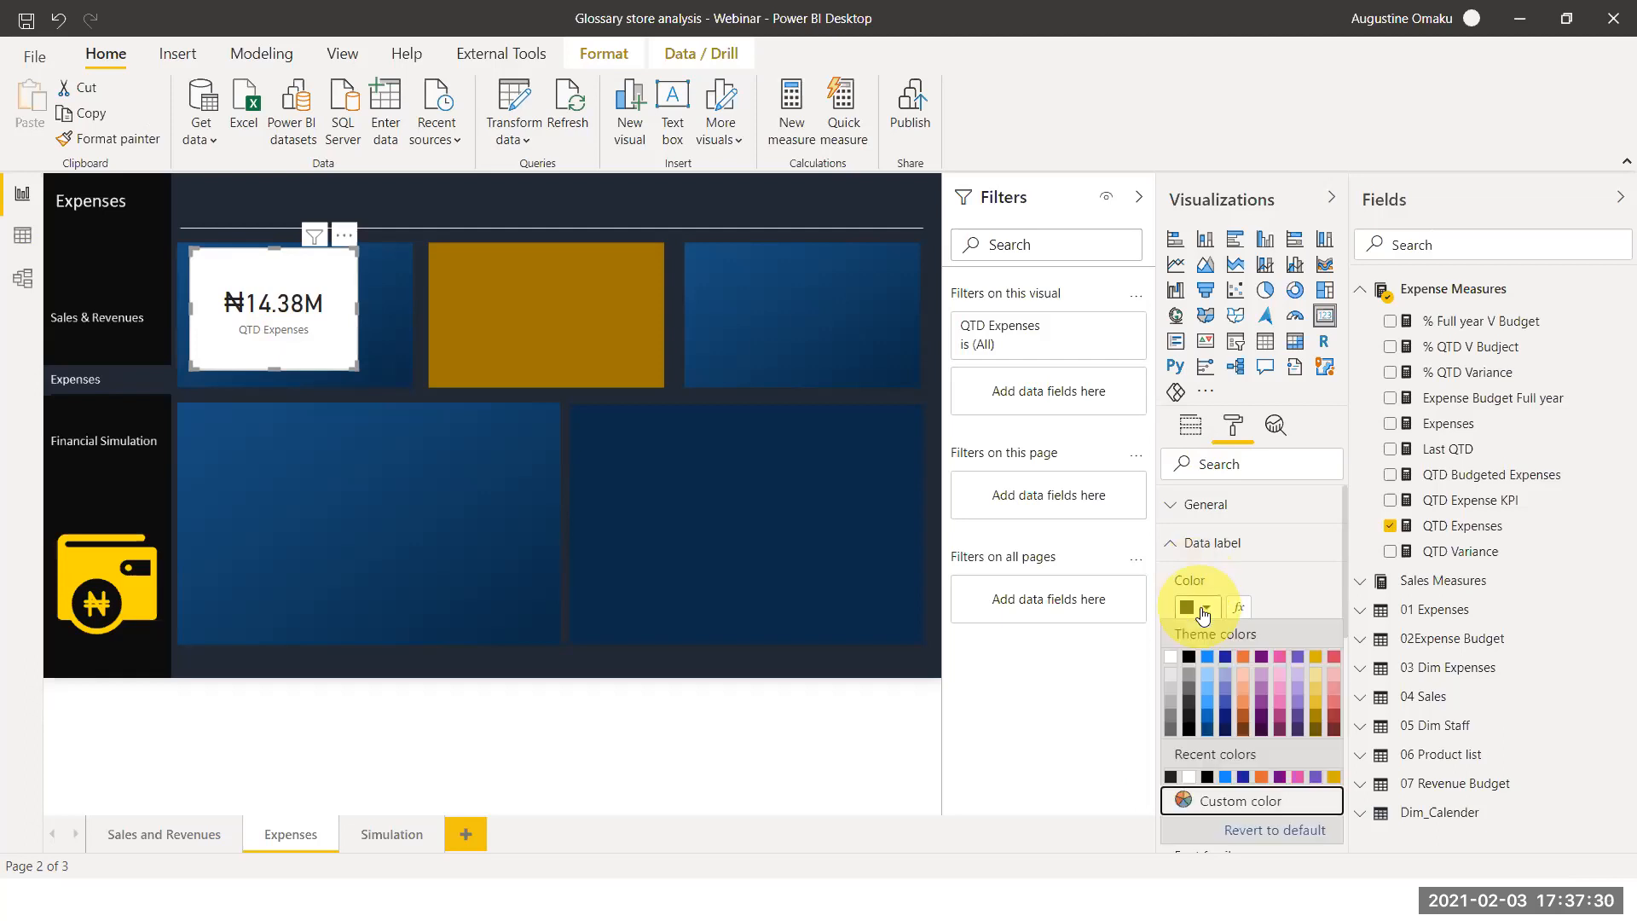
{"action": "left_click", "coordinate": [1171, 656]}
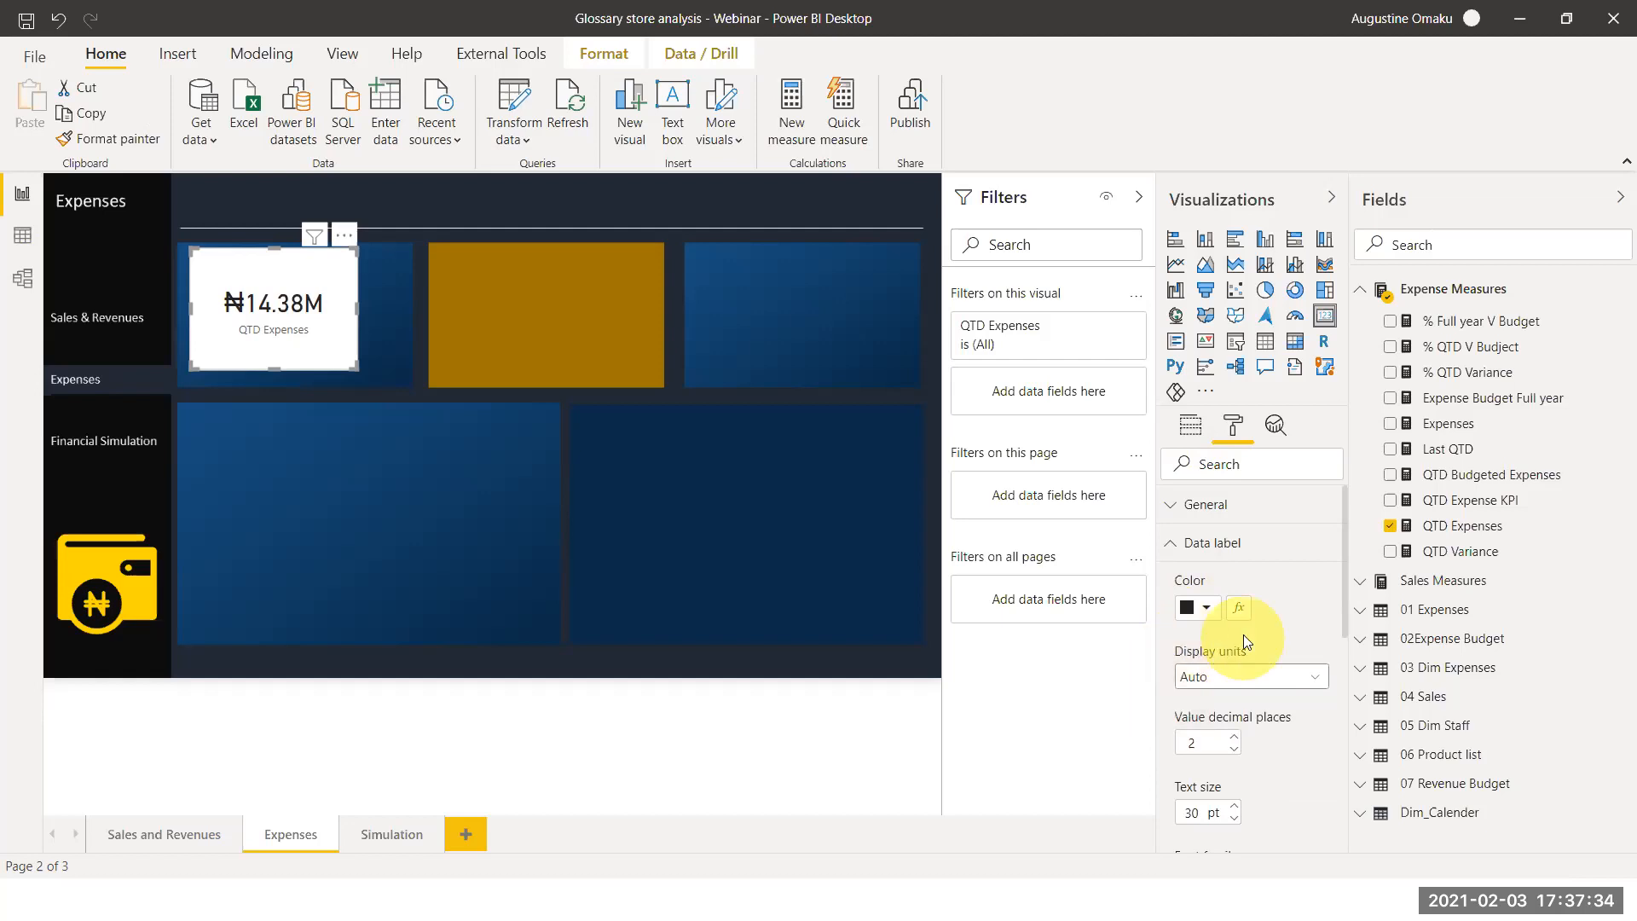
{"action": "left_click", "coordinate": [1193, 607]}
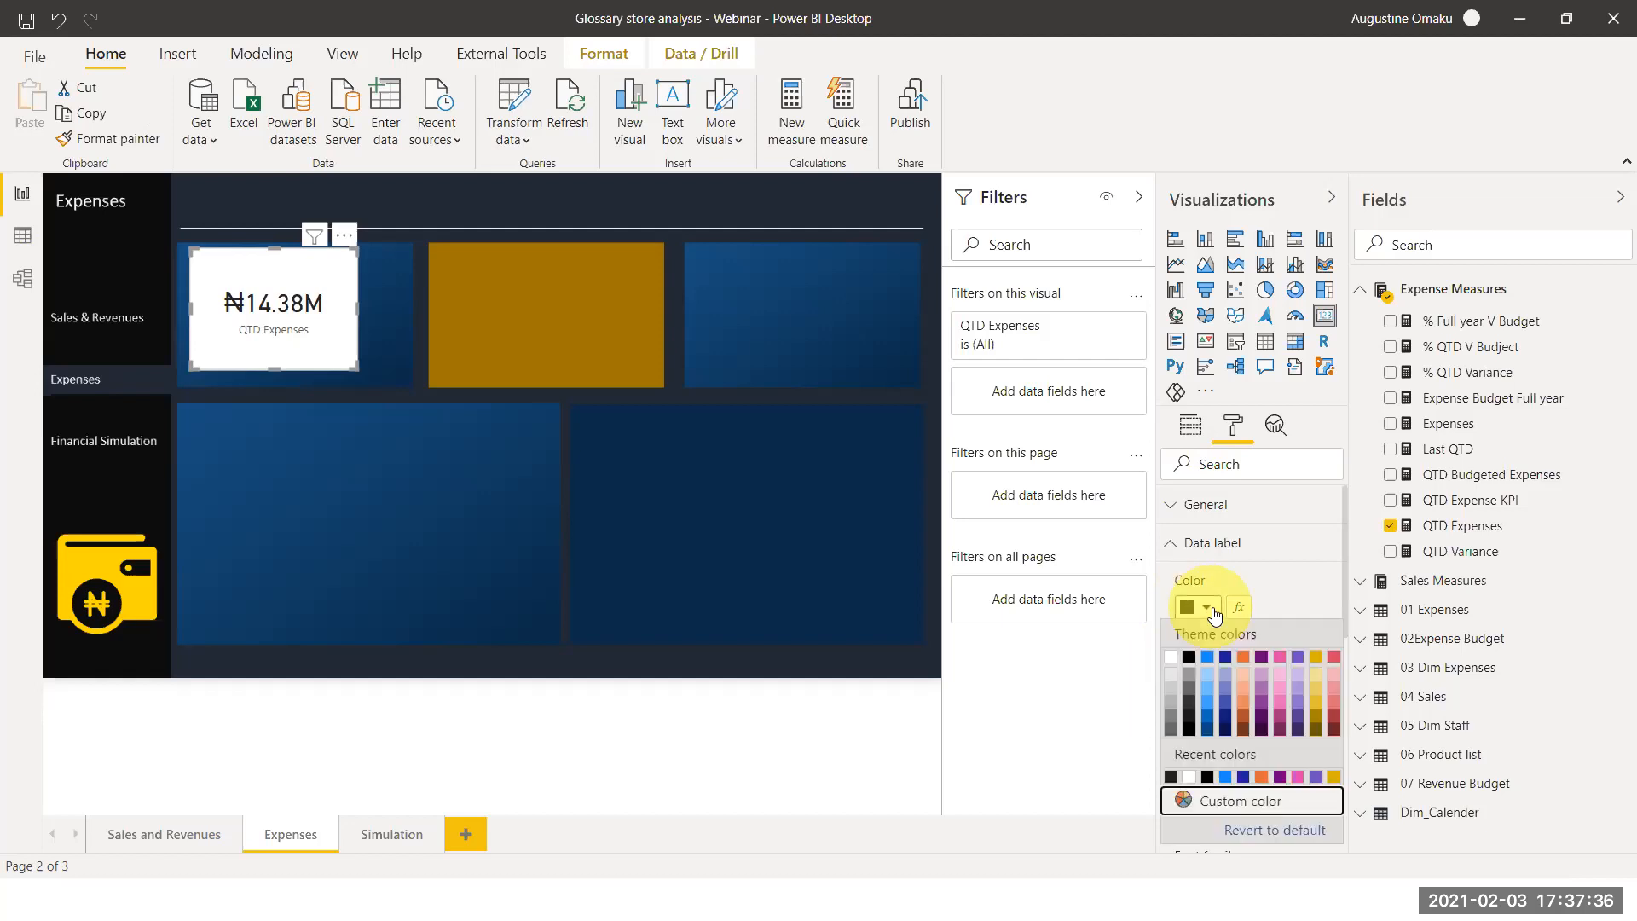
{"action": "left_click", "coordinate": [1174, 659]}
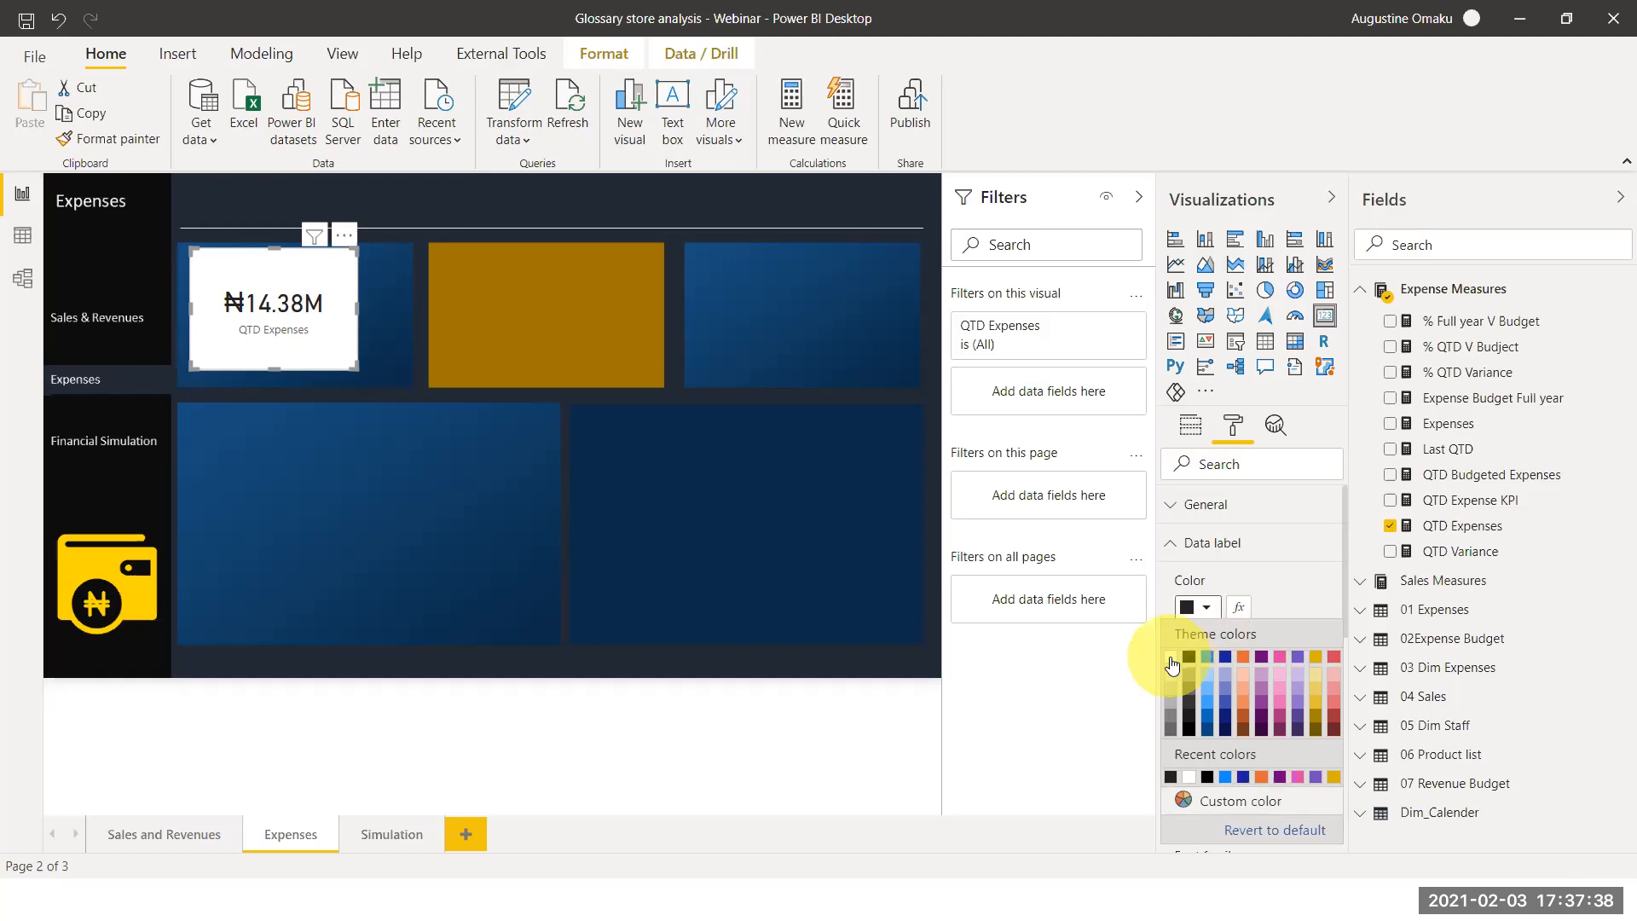
{"action": "left_click", "coordinate": [1172, 656]}
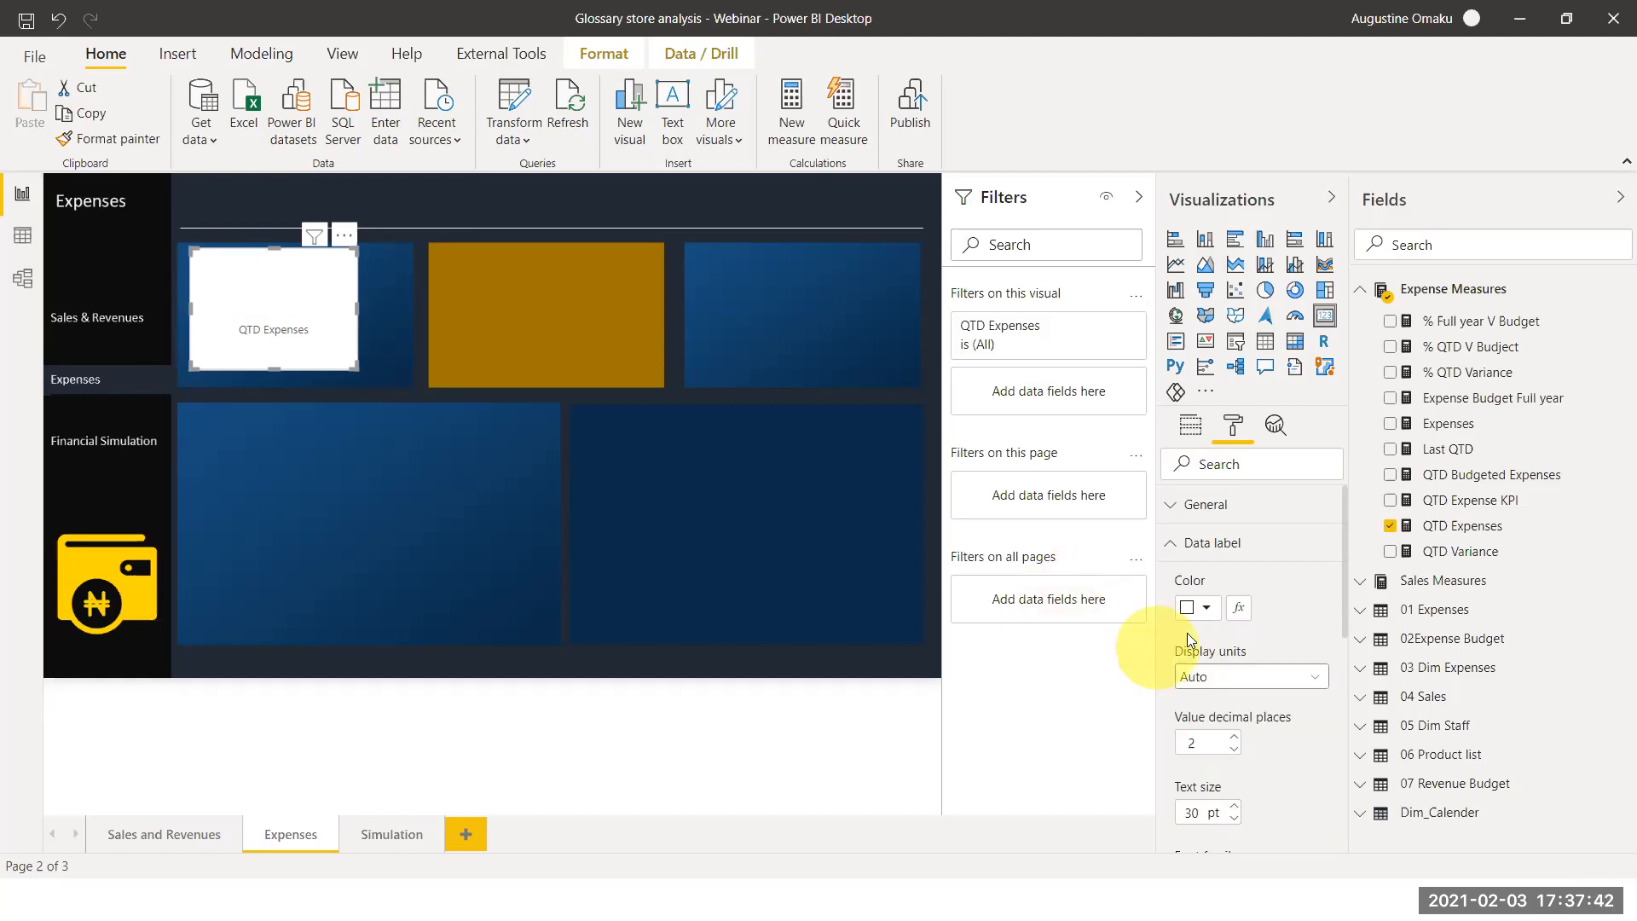
Turn off the QTD Expenses card's category label and background
{"action": "left_click", "coordinate": [1177, 540]}
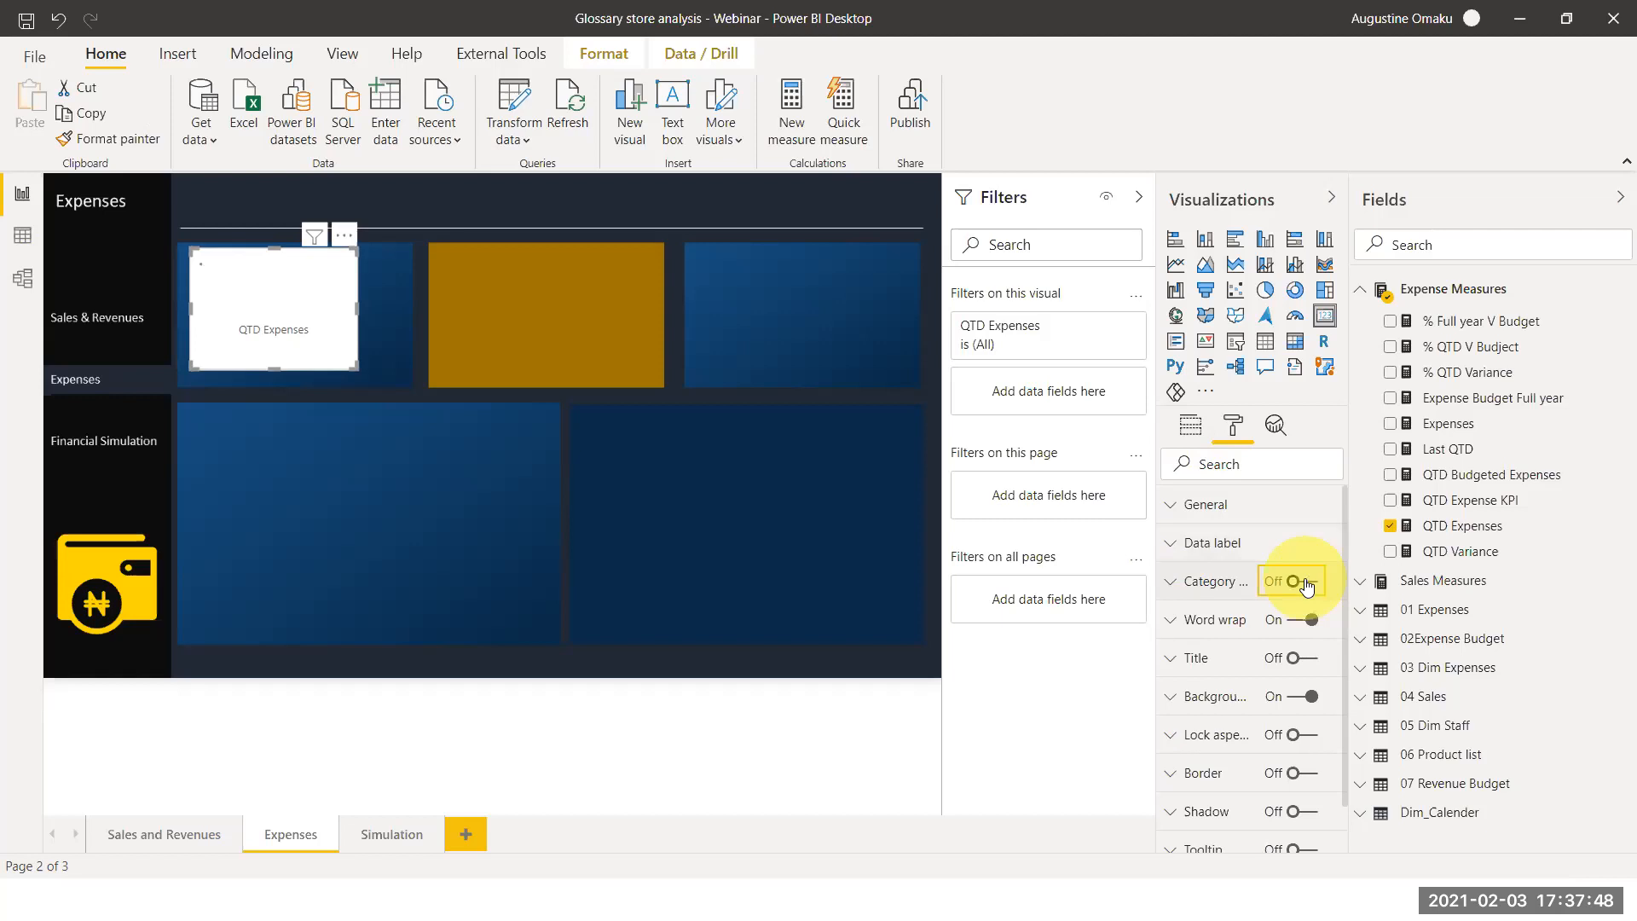
{"action": "left_click", "coordinate": [1306, 583]}
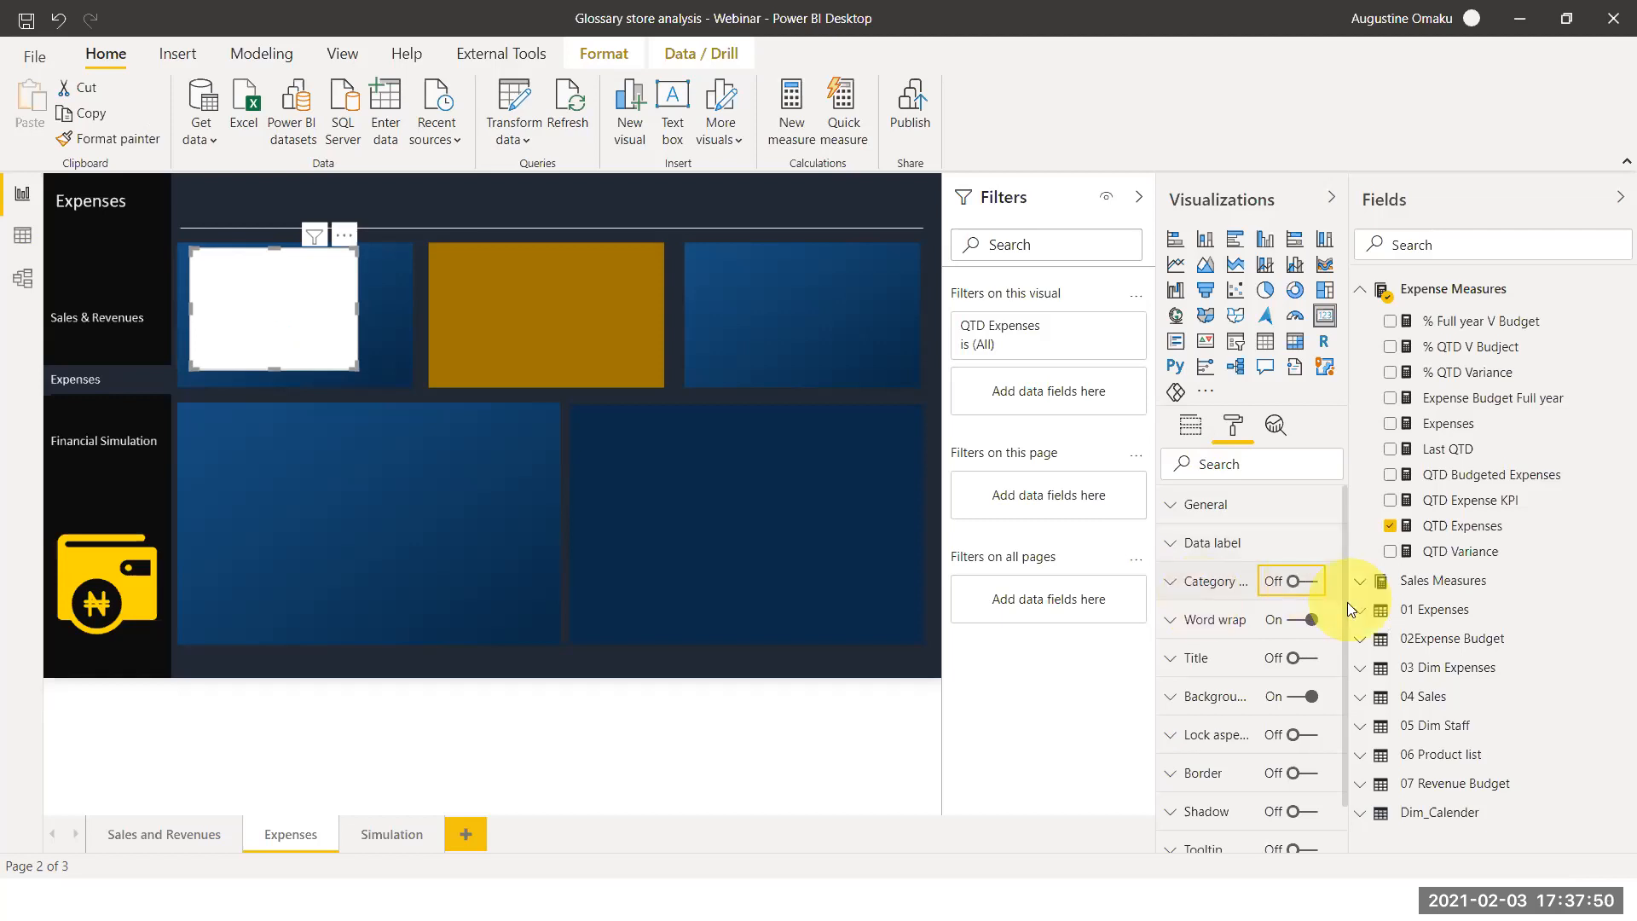
{"action": "scroll", "coordinate": [1330, 673], "scroll_direction": "down", "scroll_amount": 1}
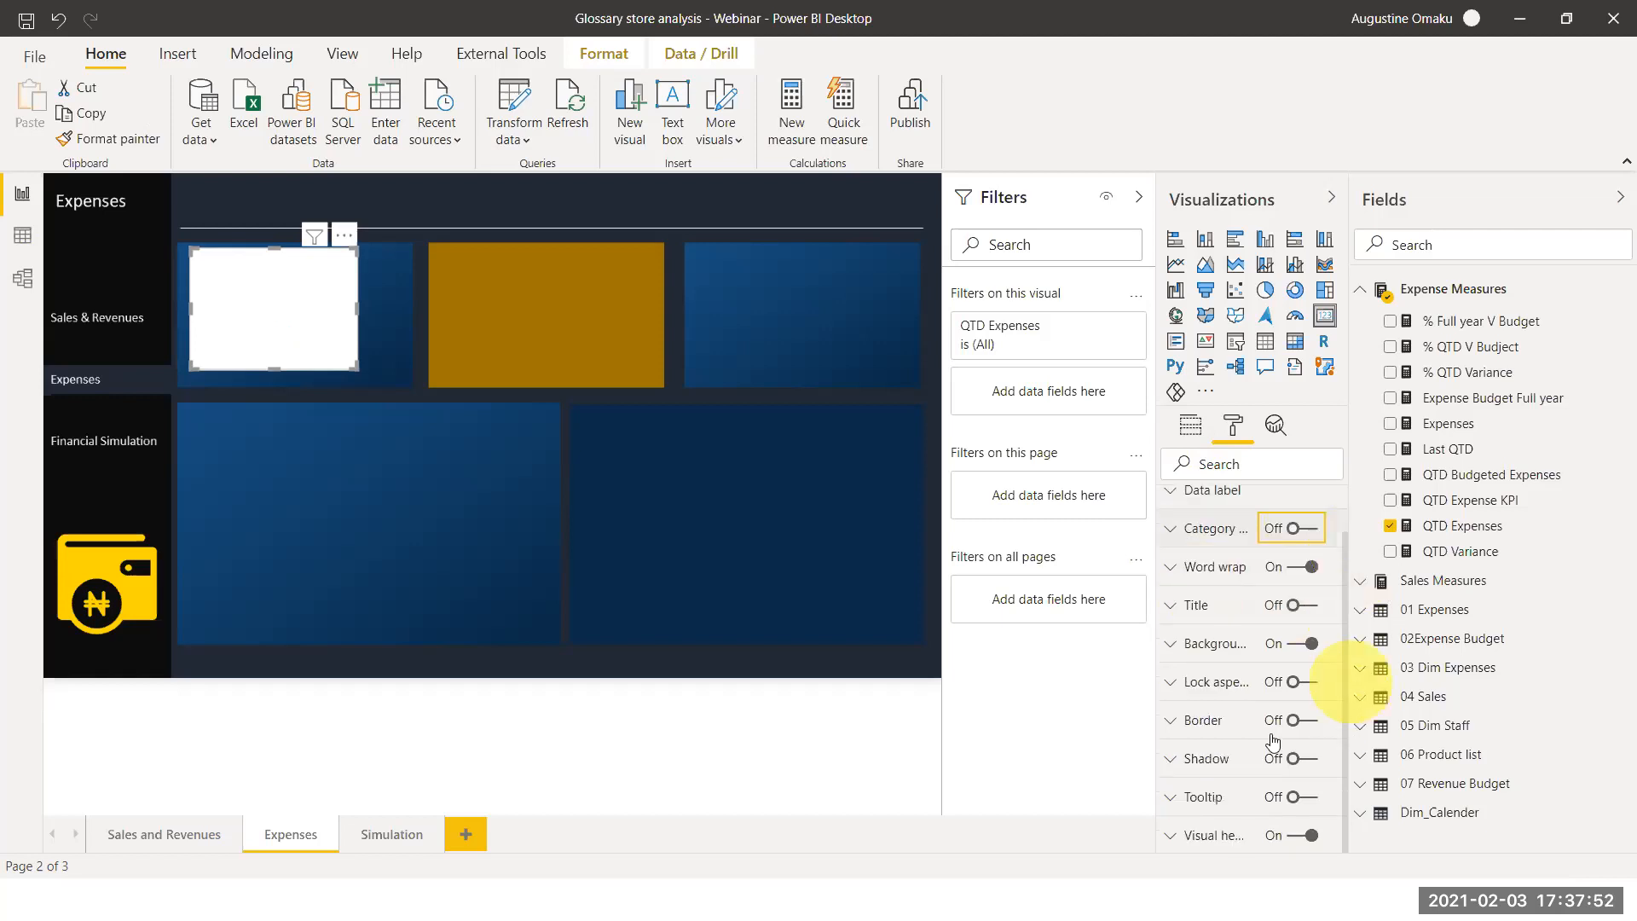
{"action": "left_click", "coordinate": [1310, 645]}
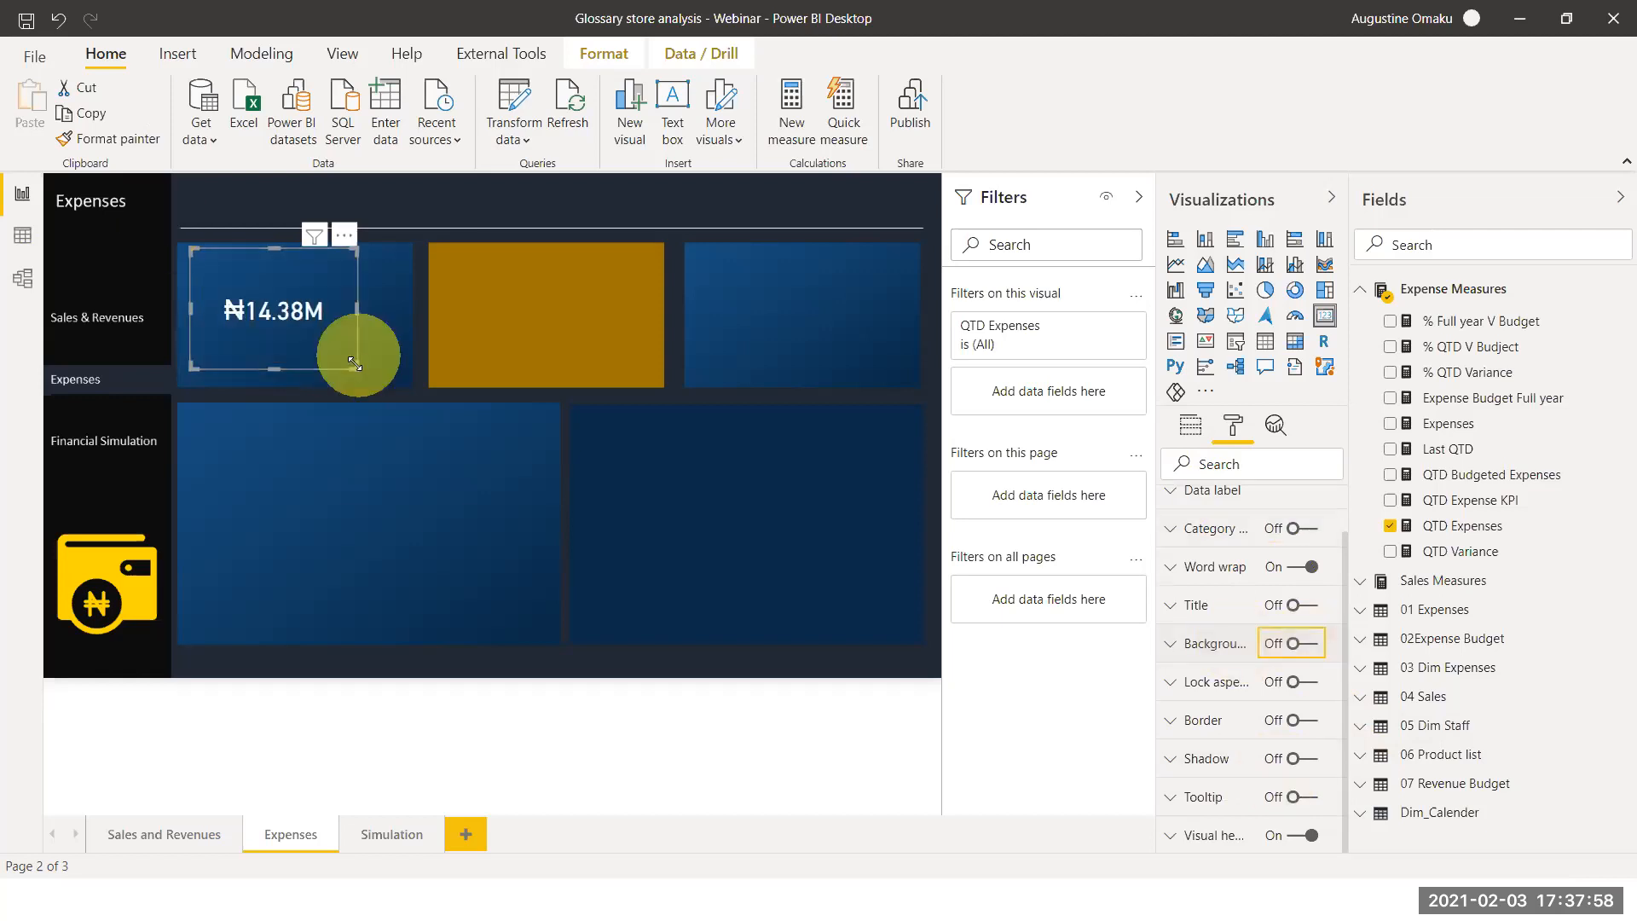
Shrink the QTD Expenses card to fit its value in the first tile's upper-left corner and collapse the Filters pane
{"action": "left_click_drag", "start_coordinate": [354, 364], "coordinate": [217, 294]}
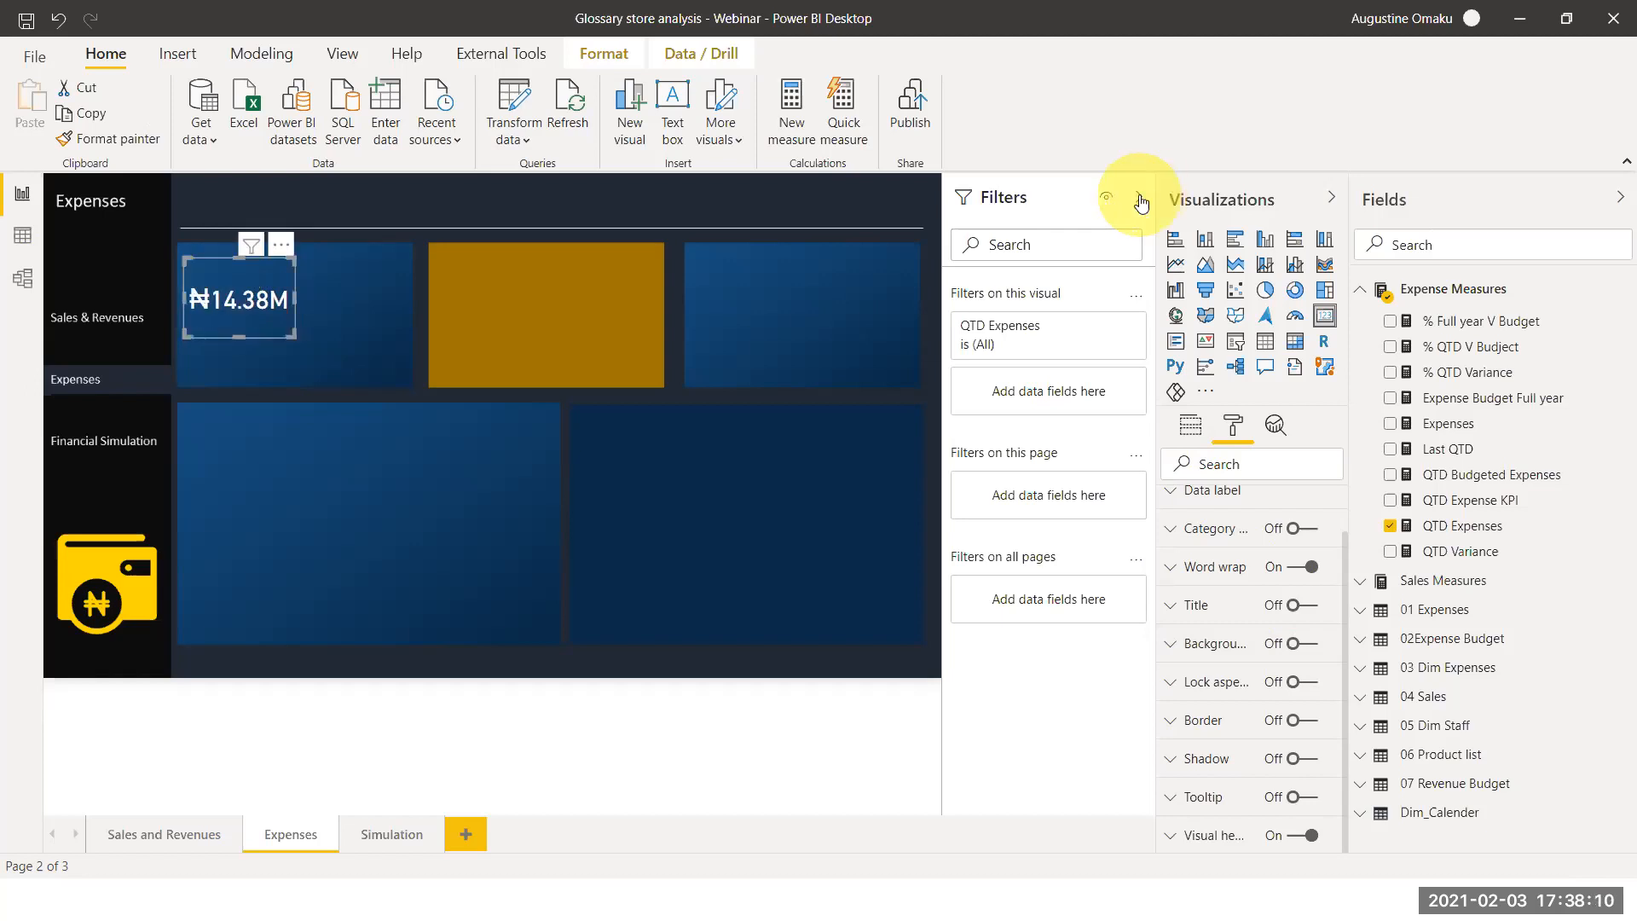
{"action": "left_click", "coordinate": [1141, 201]}
{"action": "left_click_drag", "start_coordinate": [330, 365], "coordinate": [351, 348]}
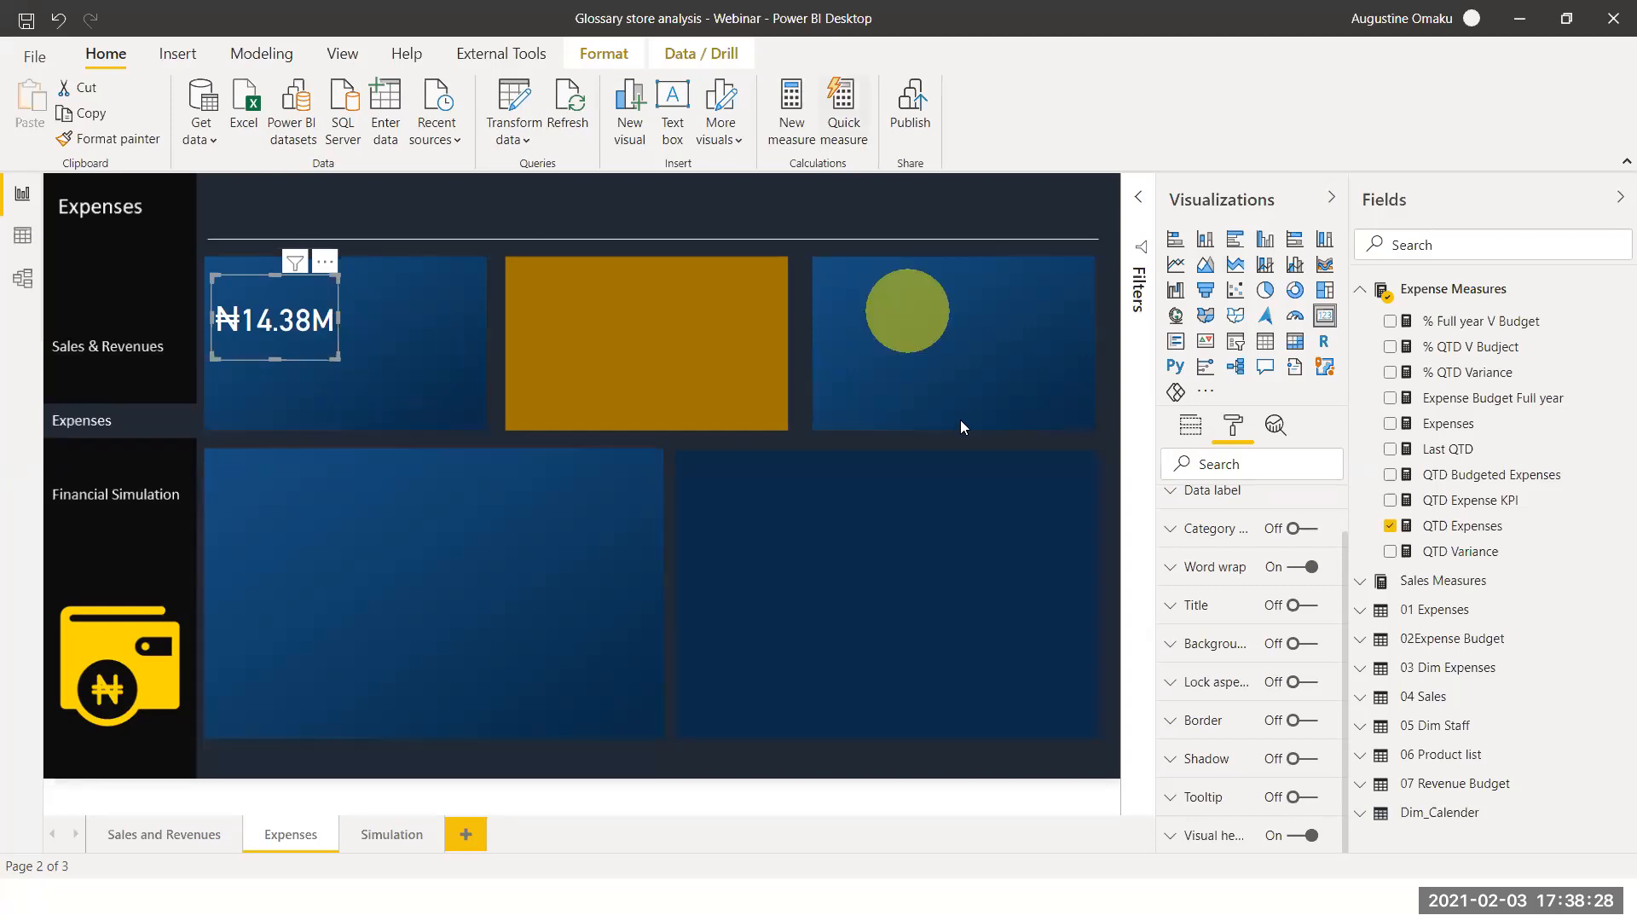
Add a separate clustered column chart, keeping the card intact, and place it, reduced in size, across the first and second tiles
{"action": "left_click", "coordinate": [1266, 242]}
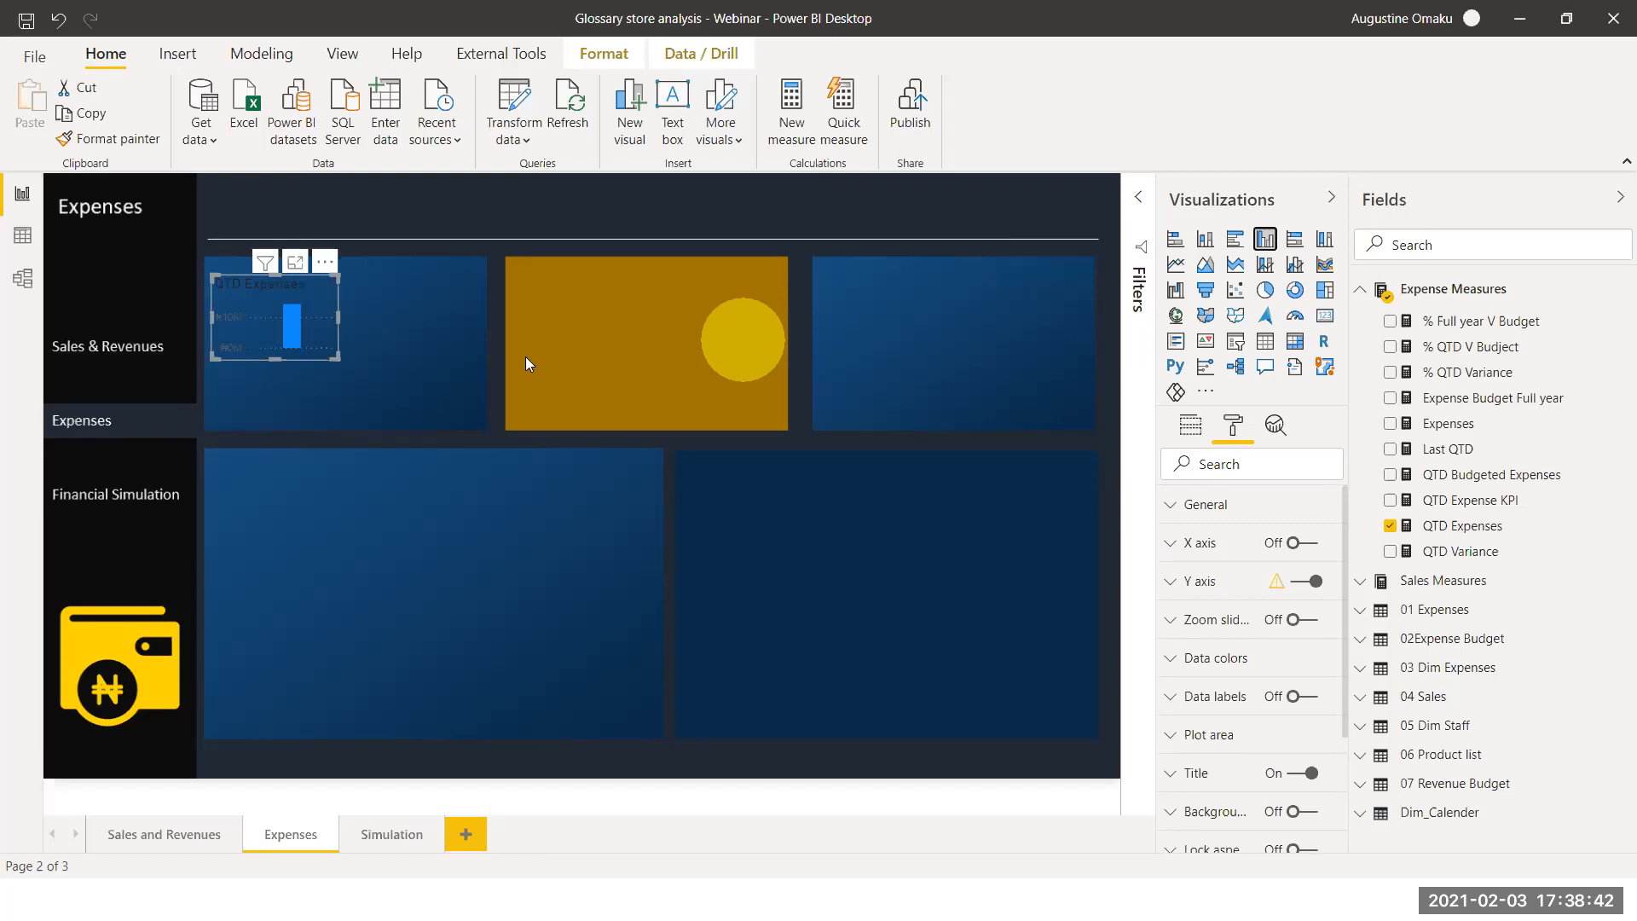
{"action": "key", "text": "ctrl+z"}
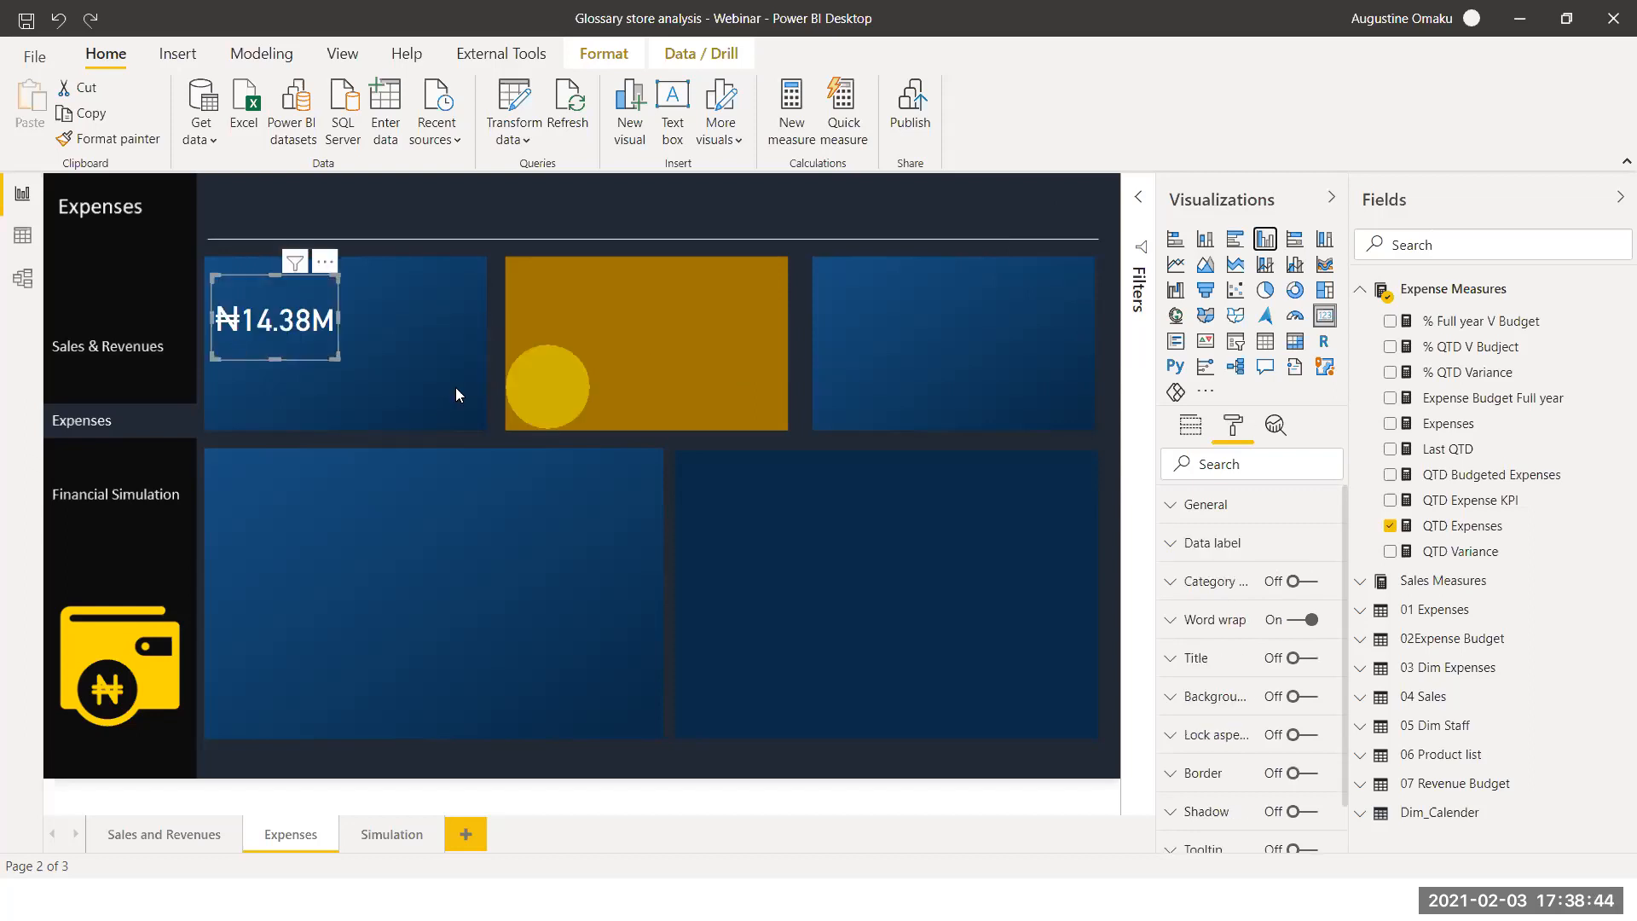
{"action": "left_click", "coordinate": [432, 377]}
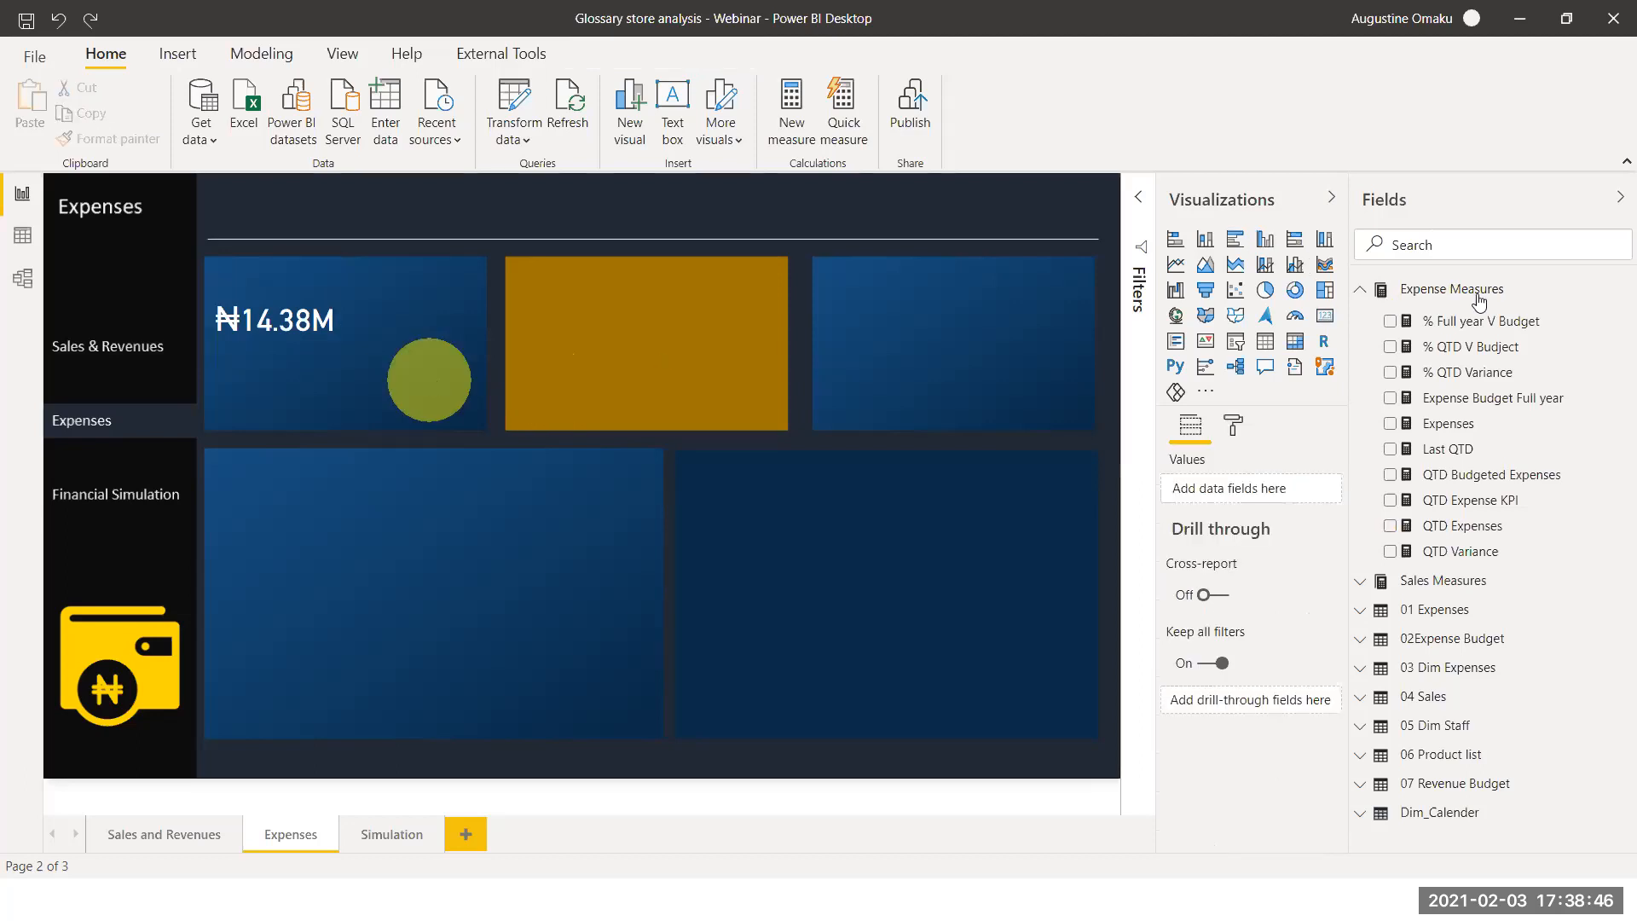
{"action": "left_click", "coordinate": [1264, 245]}
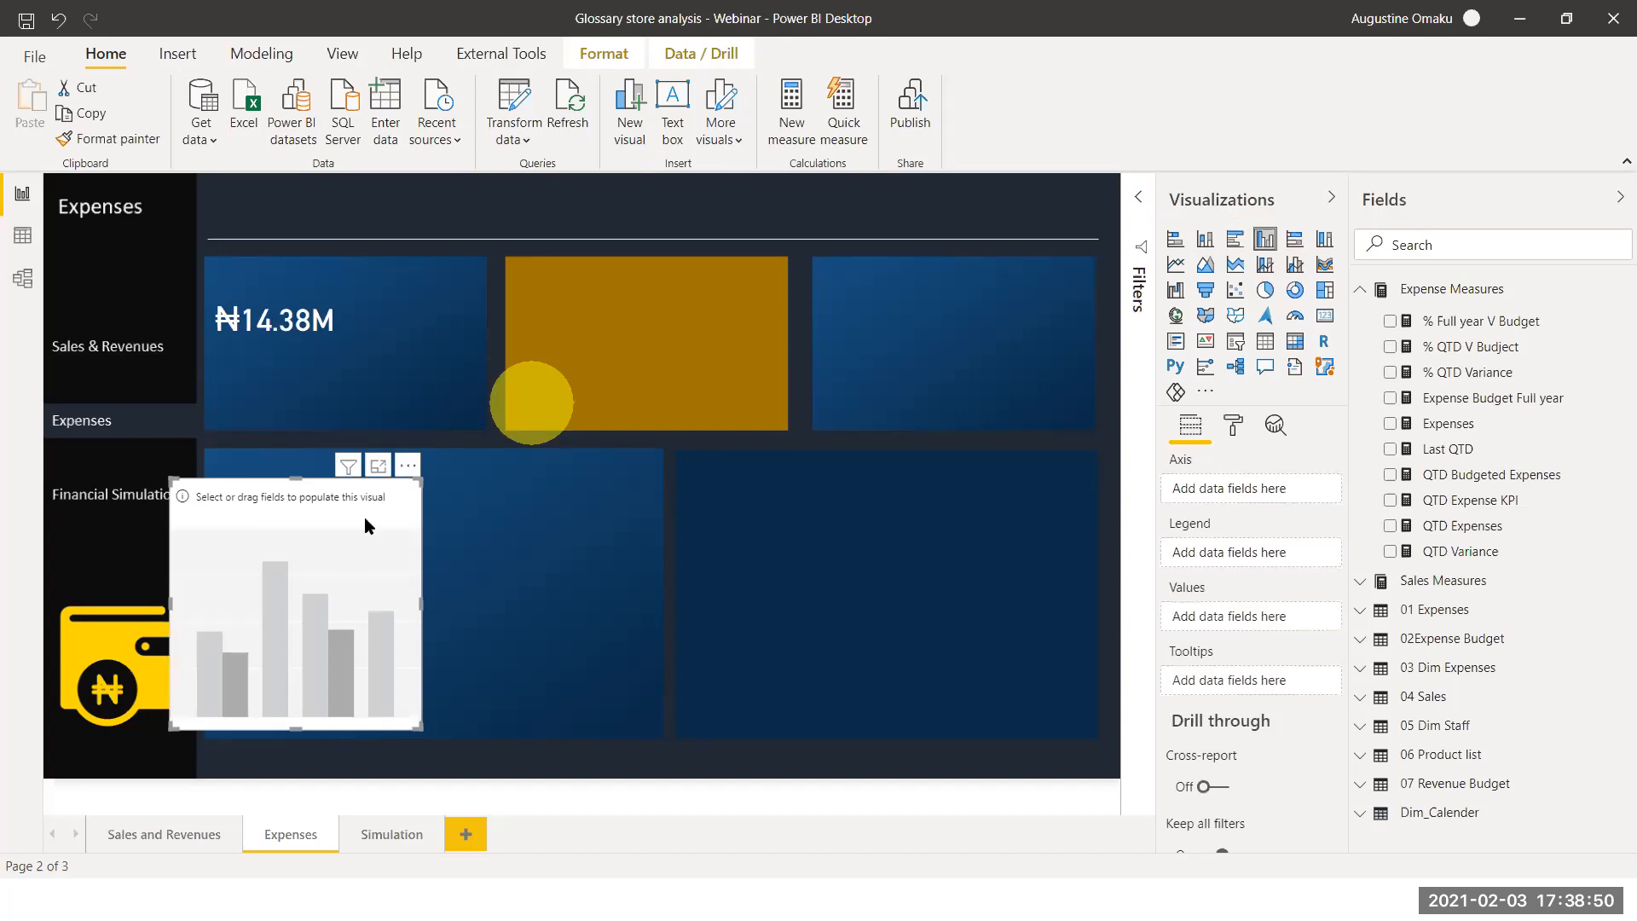
{"action": "left_click_drag", "start_coordinate": [389, 267], "coordinate": [386, 261]}
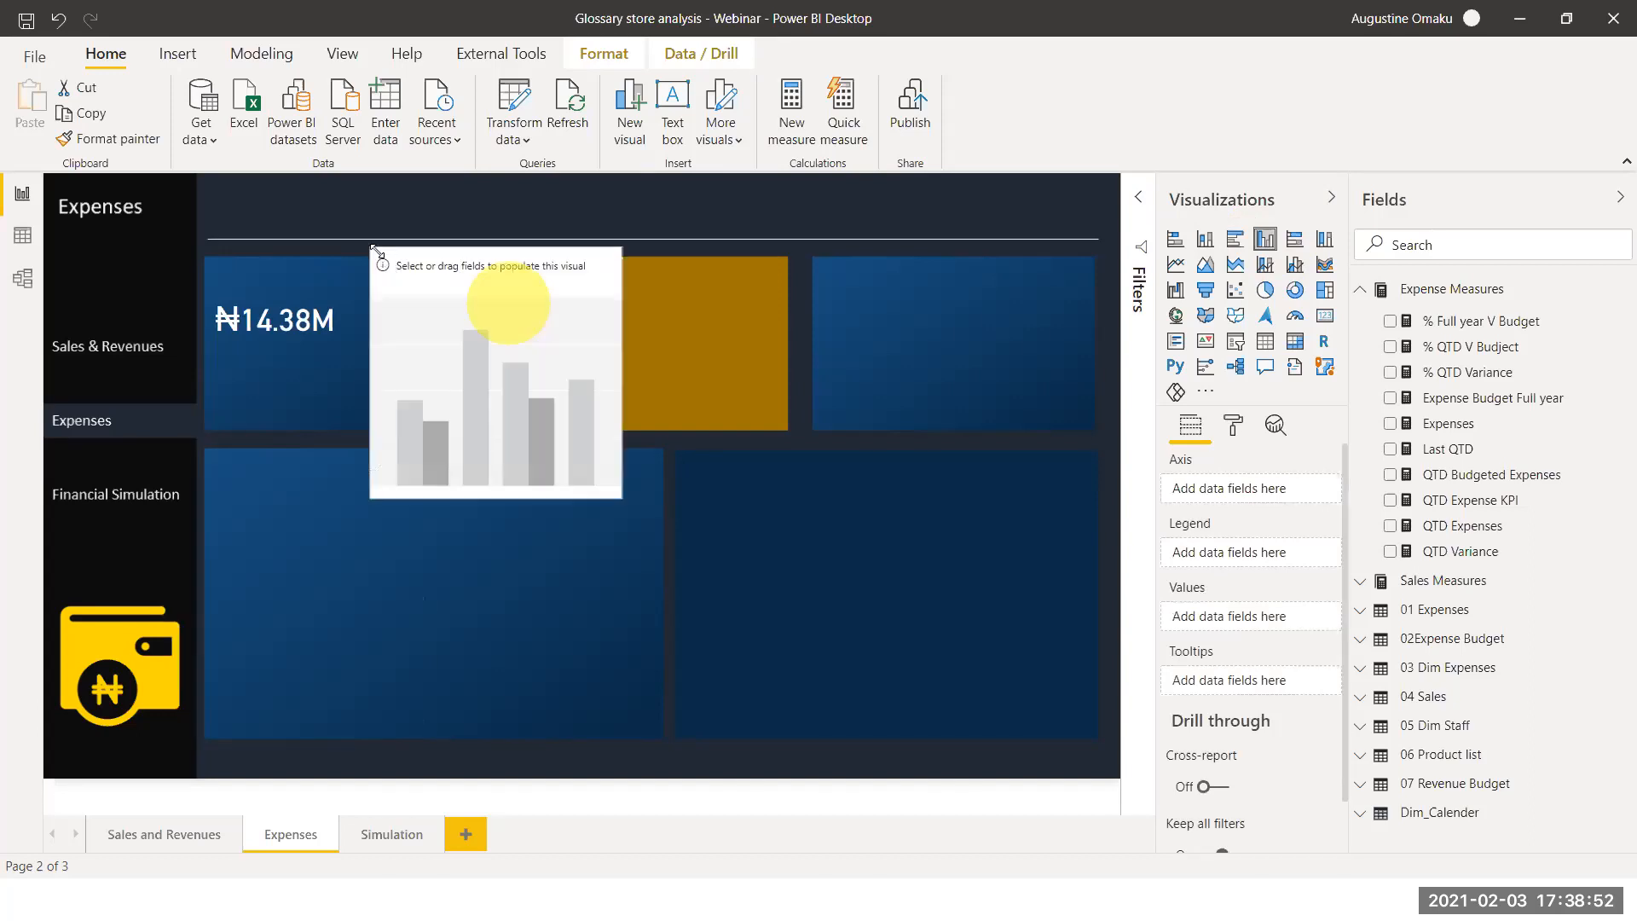
{"action": "left_click_drag", "start_coordinate": [400, 345], "coordinate": [393, 335]}
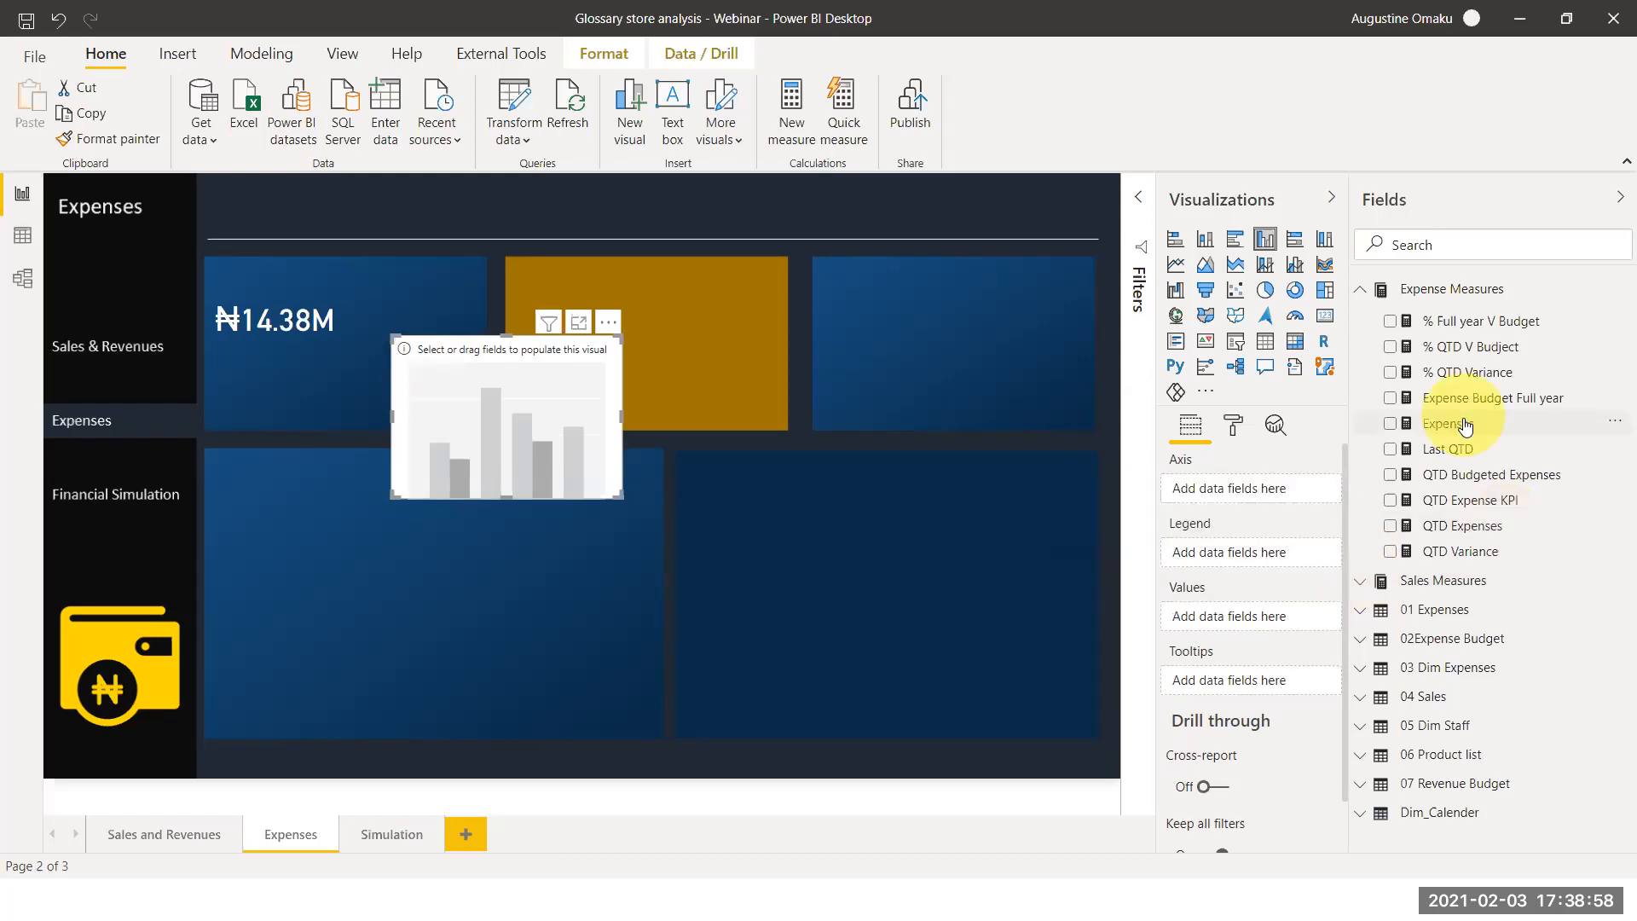
Plot the Expenses measure as the column chart's values with Quarter from Dim_Calender on its axis, and enlarge the chart slightly
{"action": "left_click_drag", "start_coordinate": [1257, 548], "coordinate": [1271, 618]}
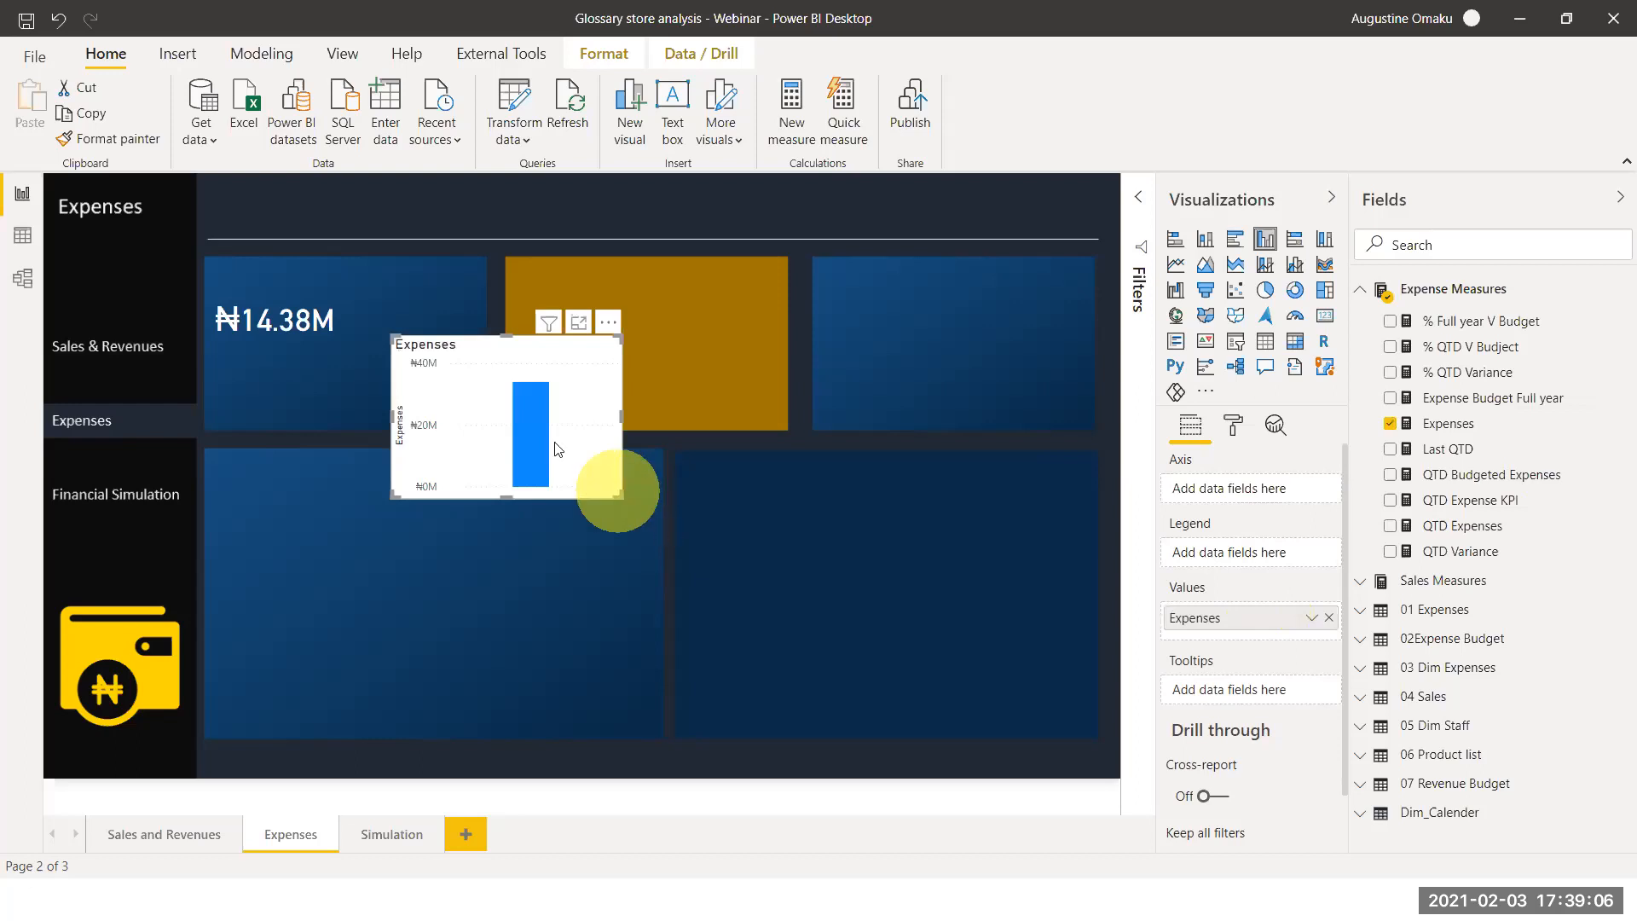
{"action": "mouse_move", "coordinate": [555, 441]}
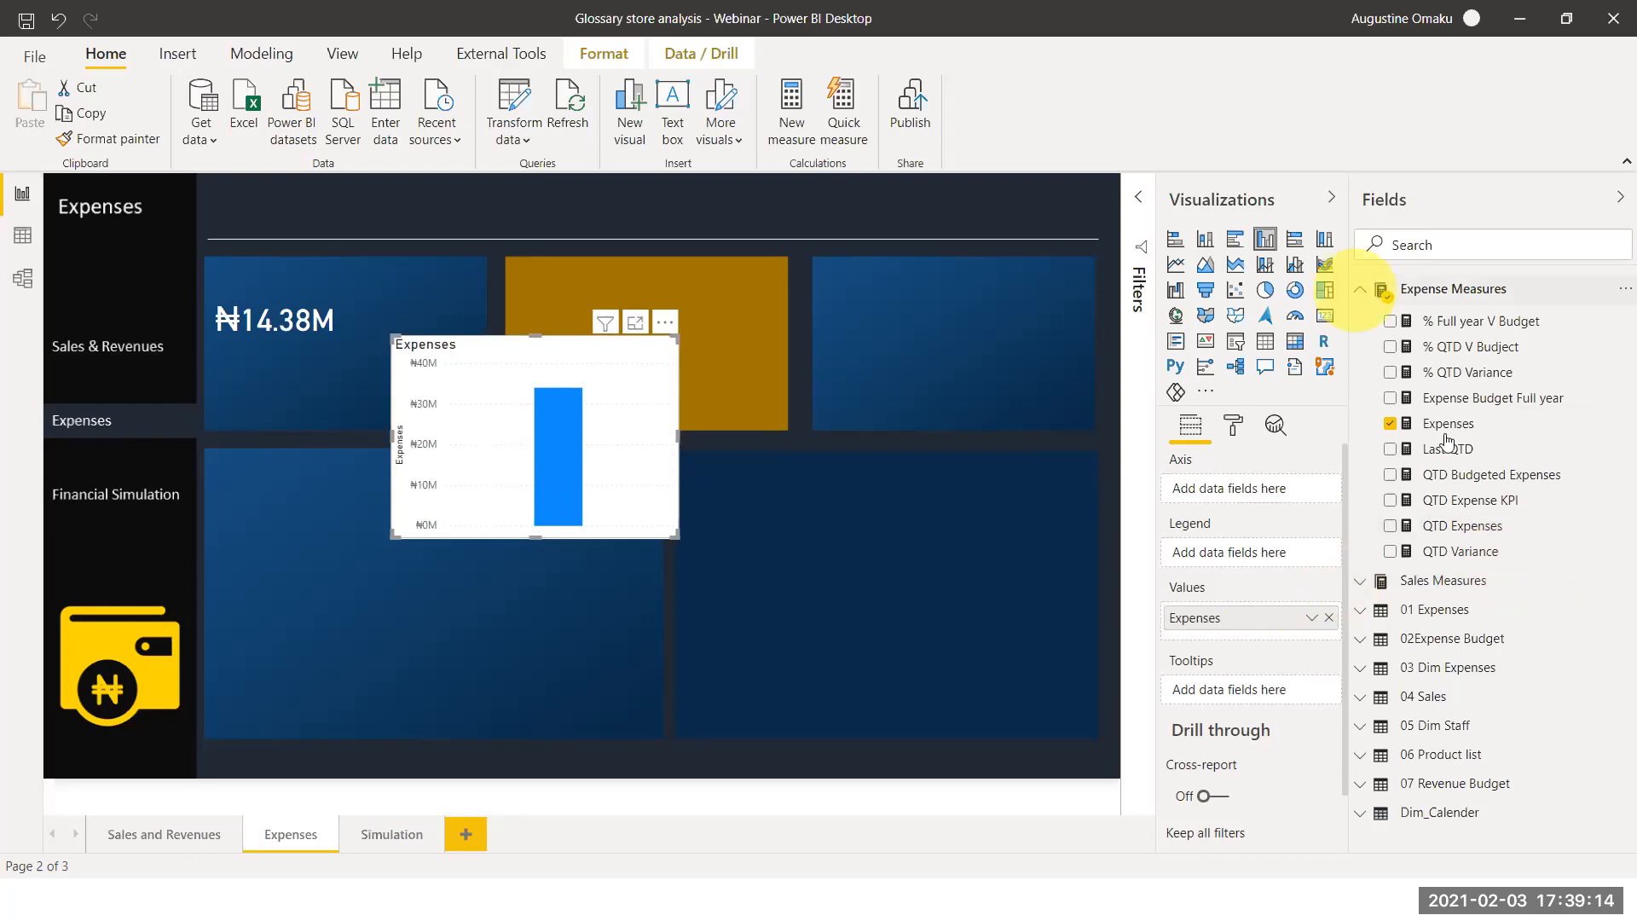
{"action": "left_click", "coordinate": [1359, 291]}
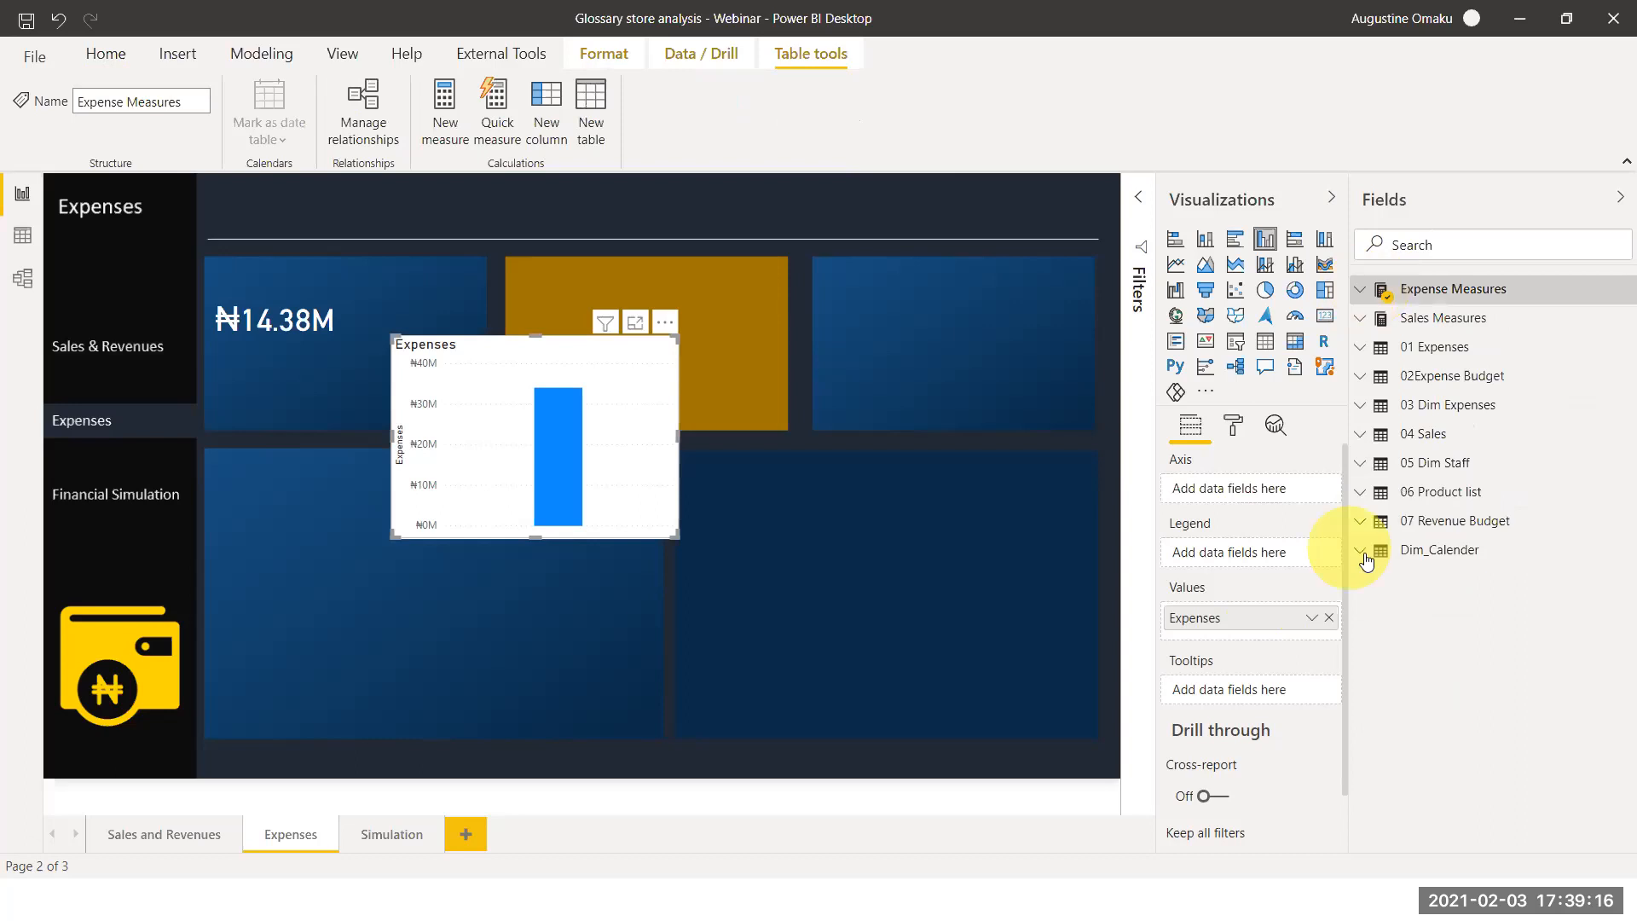
{"action": "left_click", "coordinate": [1361, 550]}
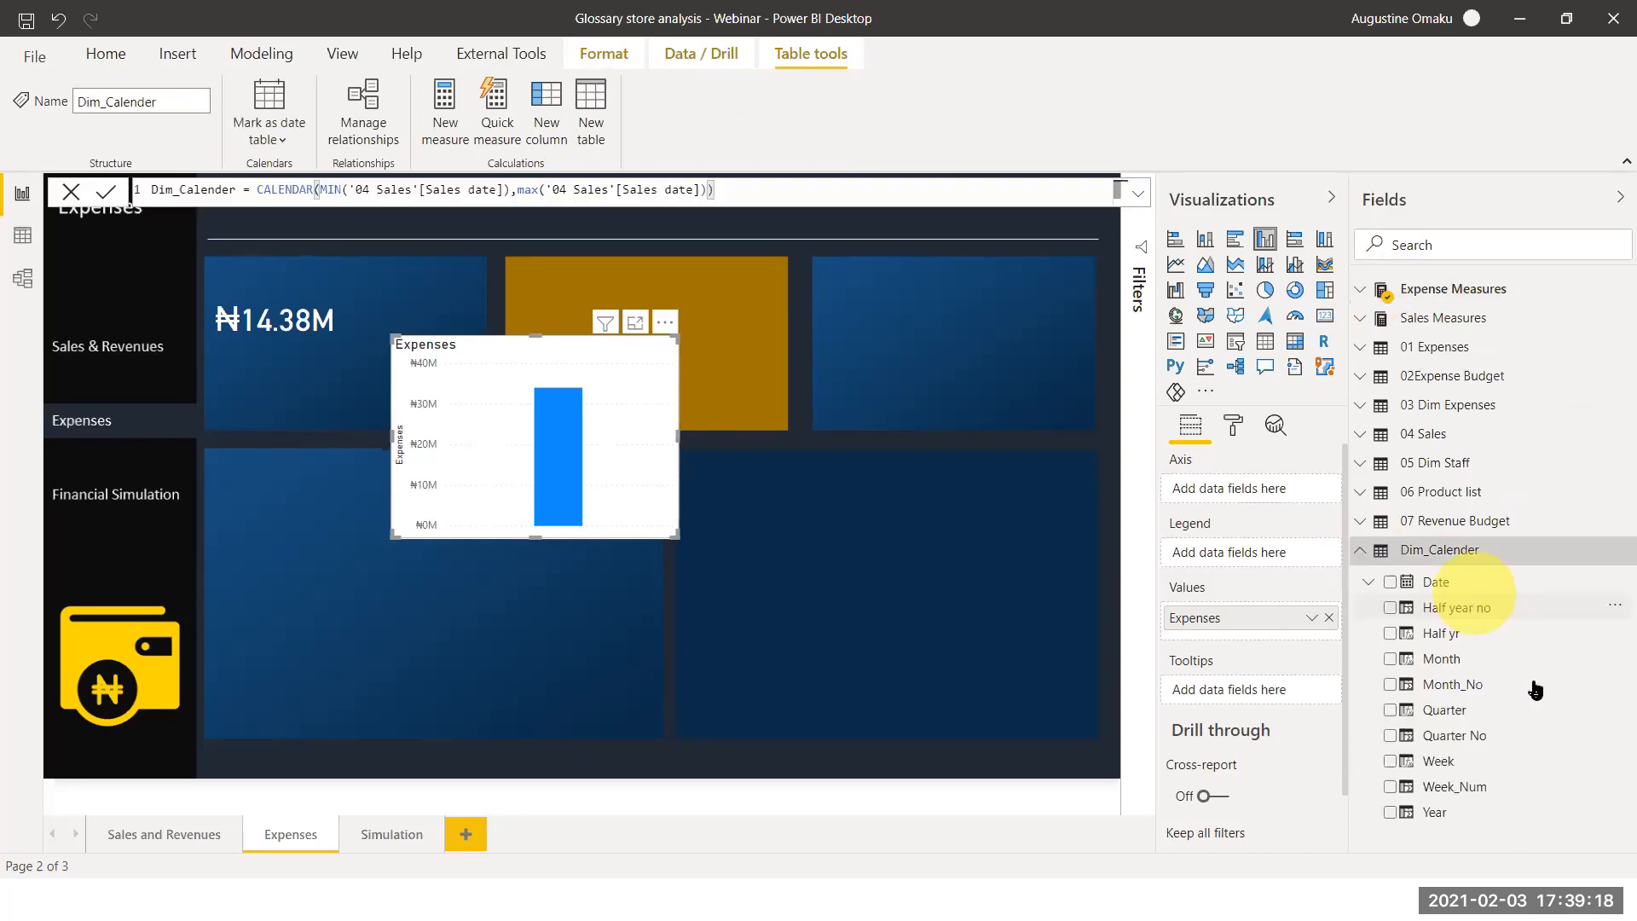
{"action": "mouse_move", "coordinate": [1274, 501]}
{"action": "left_mouse_down"}
{"action": "mouse_move", "coordinate": [1225, 501]}
{"action": "mouse_move", "coordinate": [1244, 493]}
{"action": "left_mouse_up"}
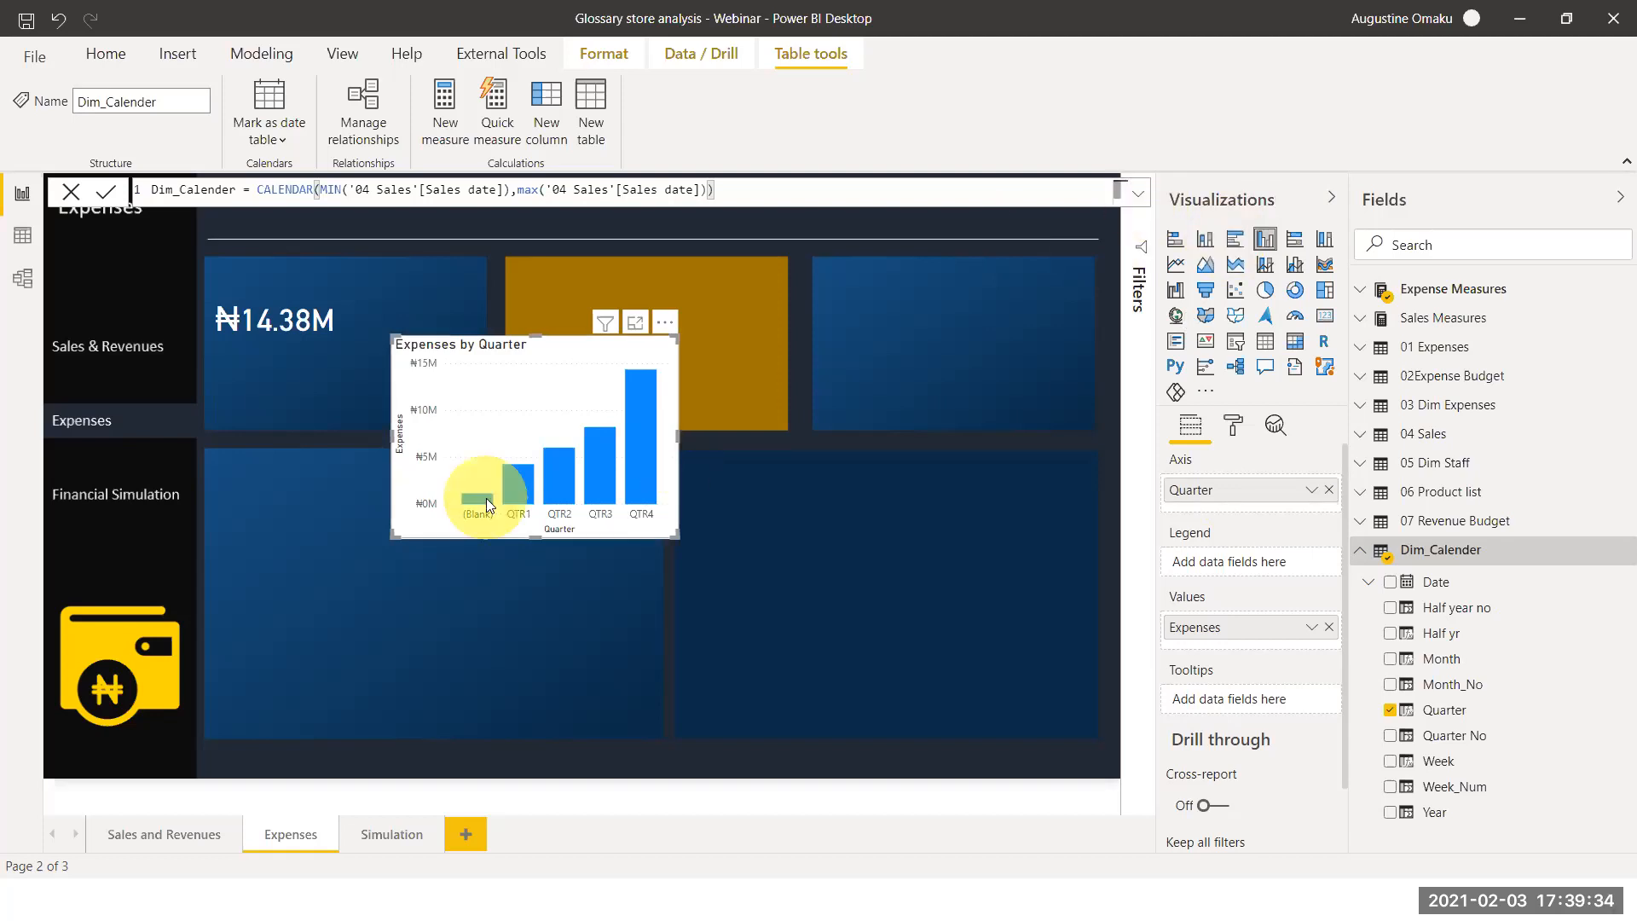
Filter the column chart's Quarter field to QTR1 through QTR4, excluding (Blank)
{"action": "mouse_move", "coordinate": [485, 497]}
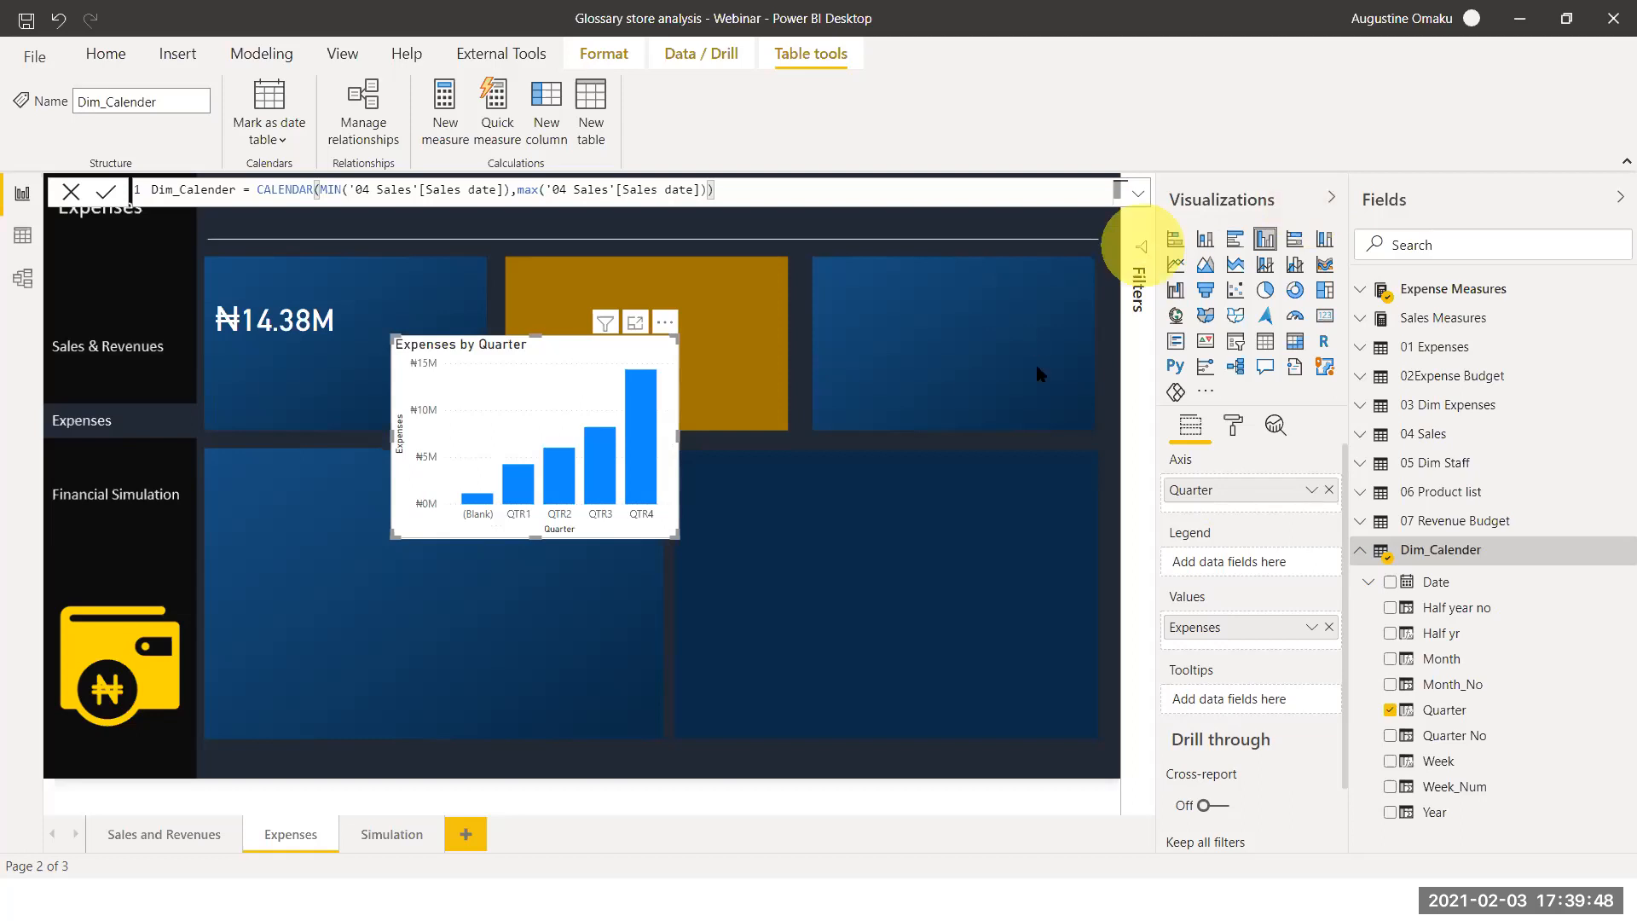
{"action": "left_click", "coordinate": [1141, 246]}
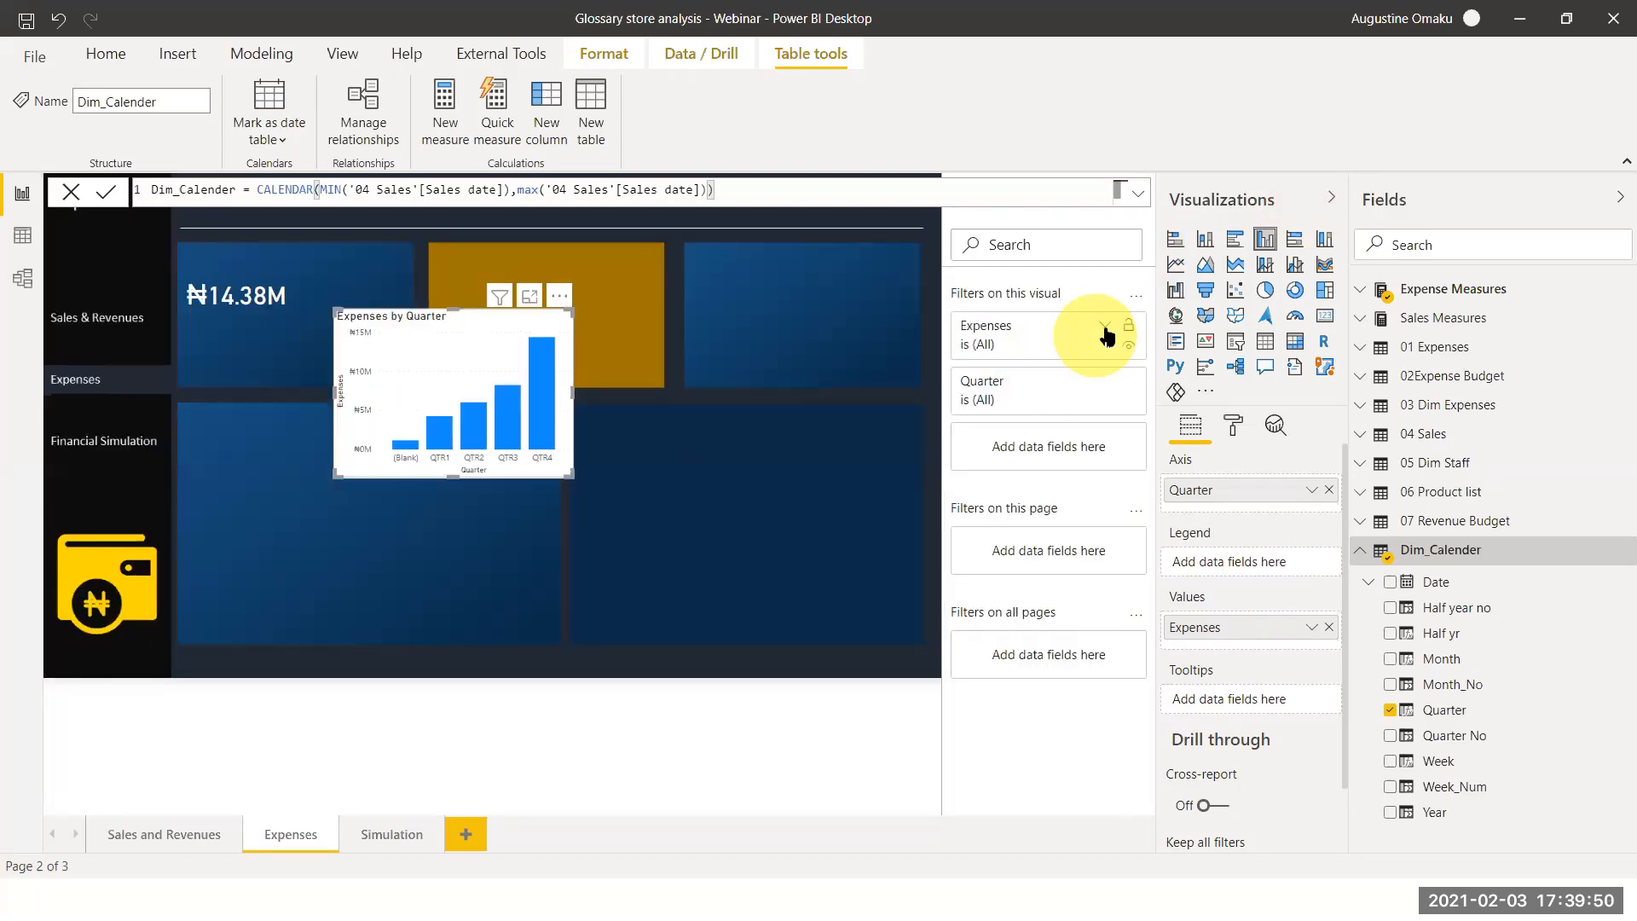
{"action": "left_click", "coordinate": [1105, 327]}
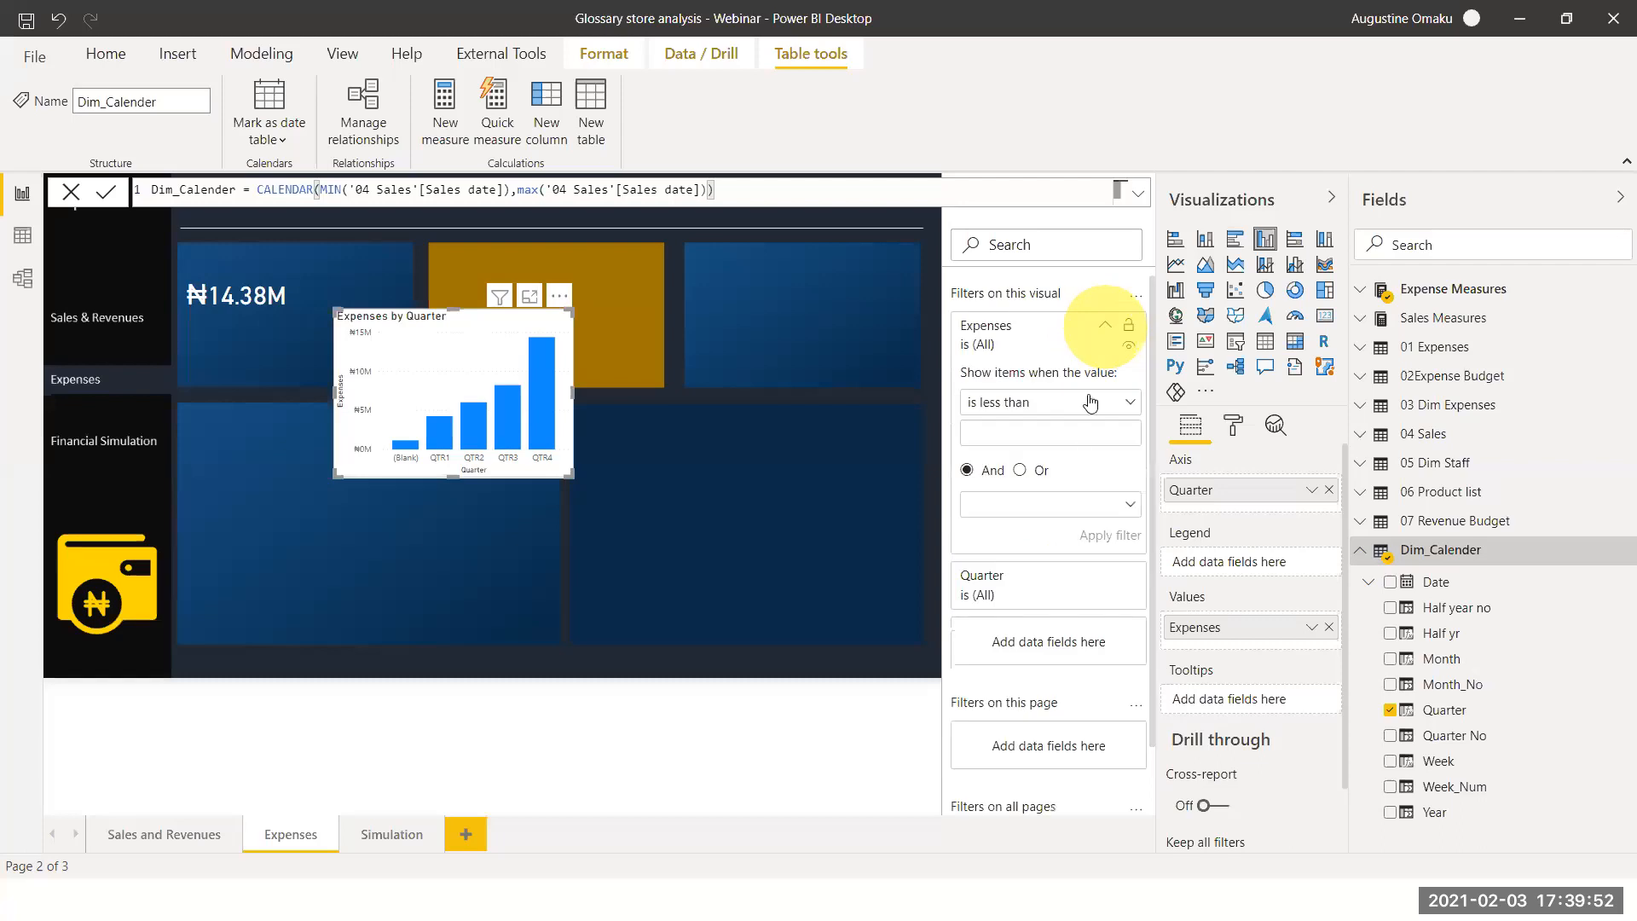
{"action": "left_click", "coordinate": [1105, 327]}
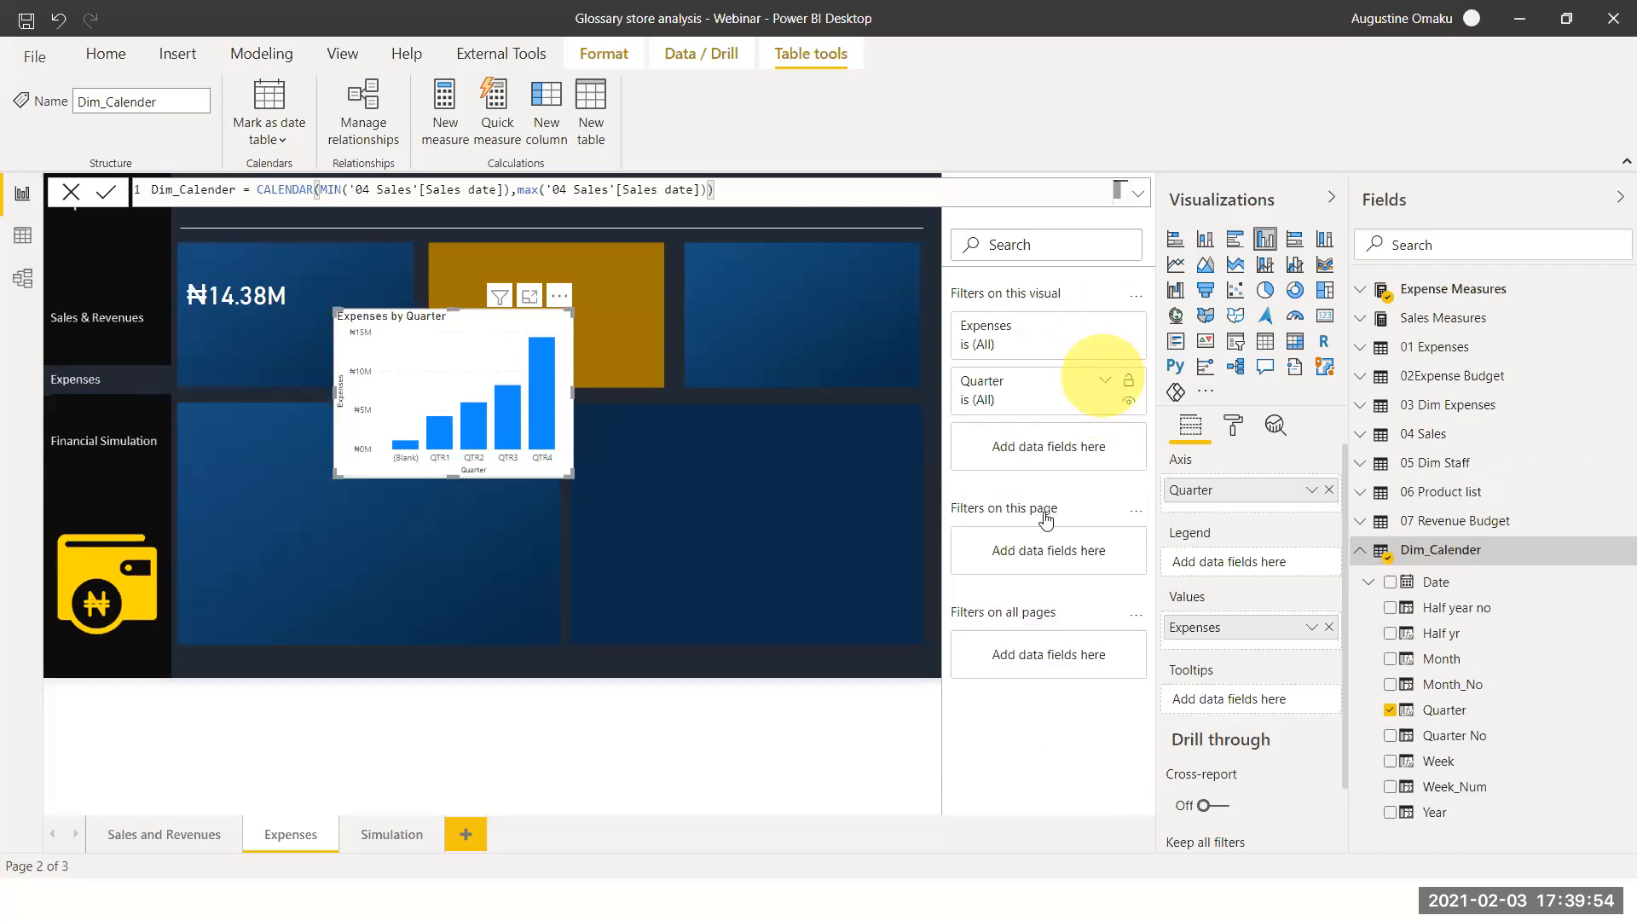
{"action": "left_click", "coordinate": [1105, 382]}
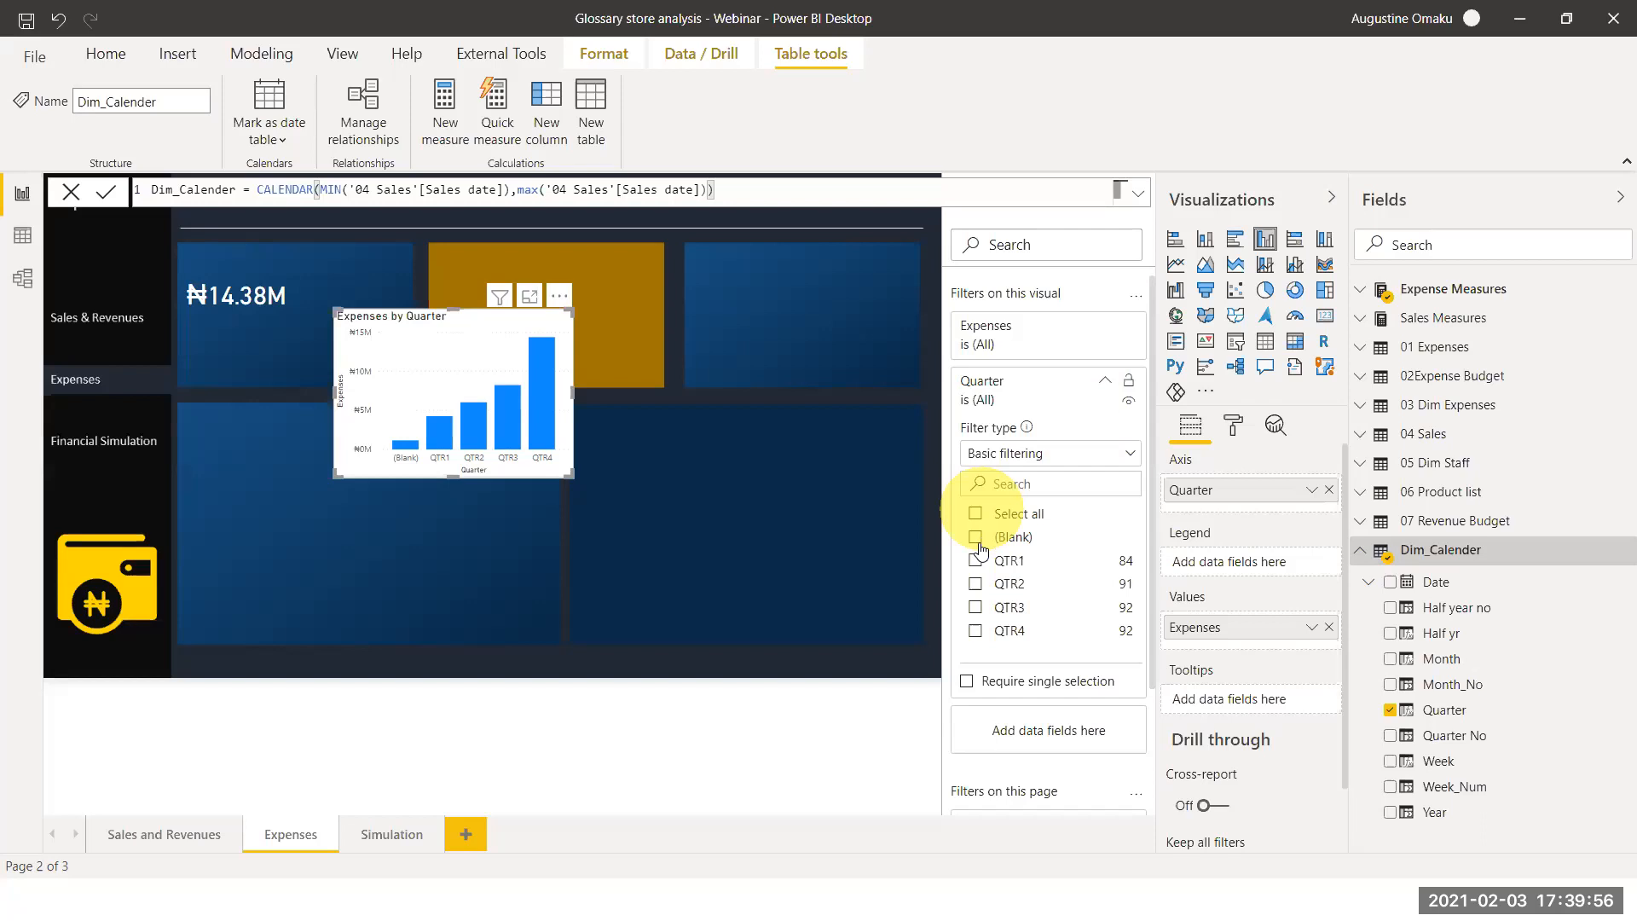
{"action": "left_click", "coordinate": [979, 514]}
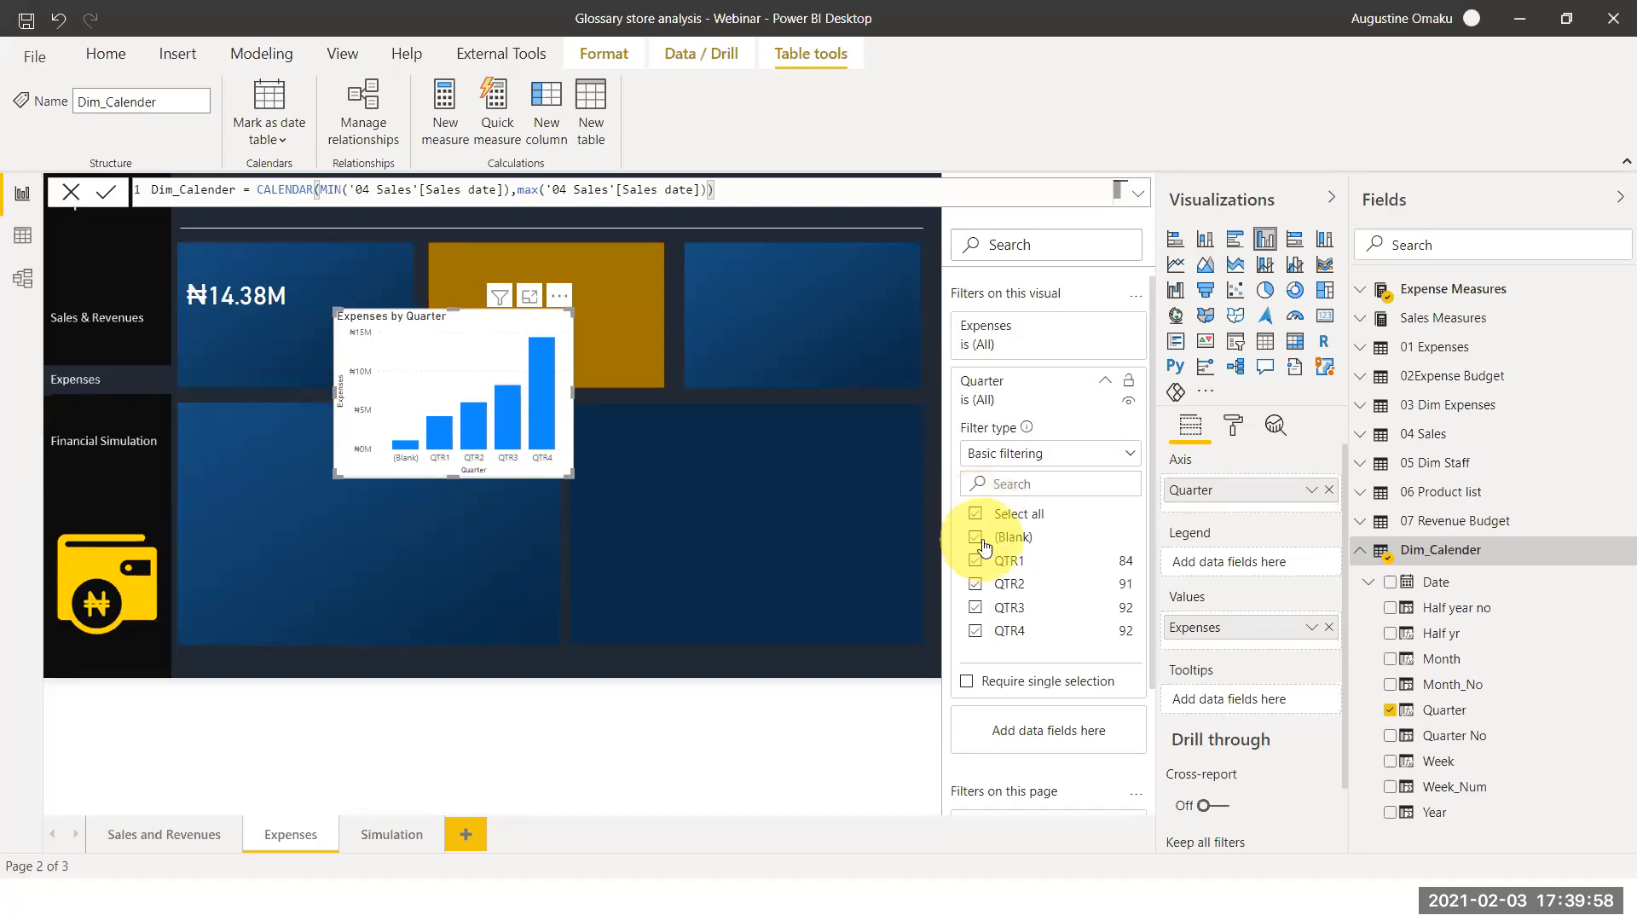
{"action": "left_click", "coordinate": [981, 540]}
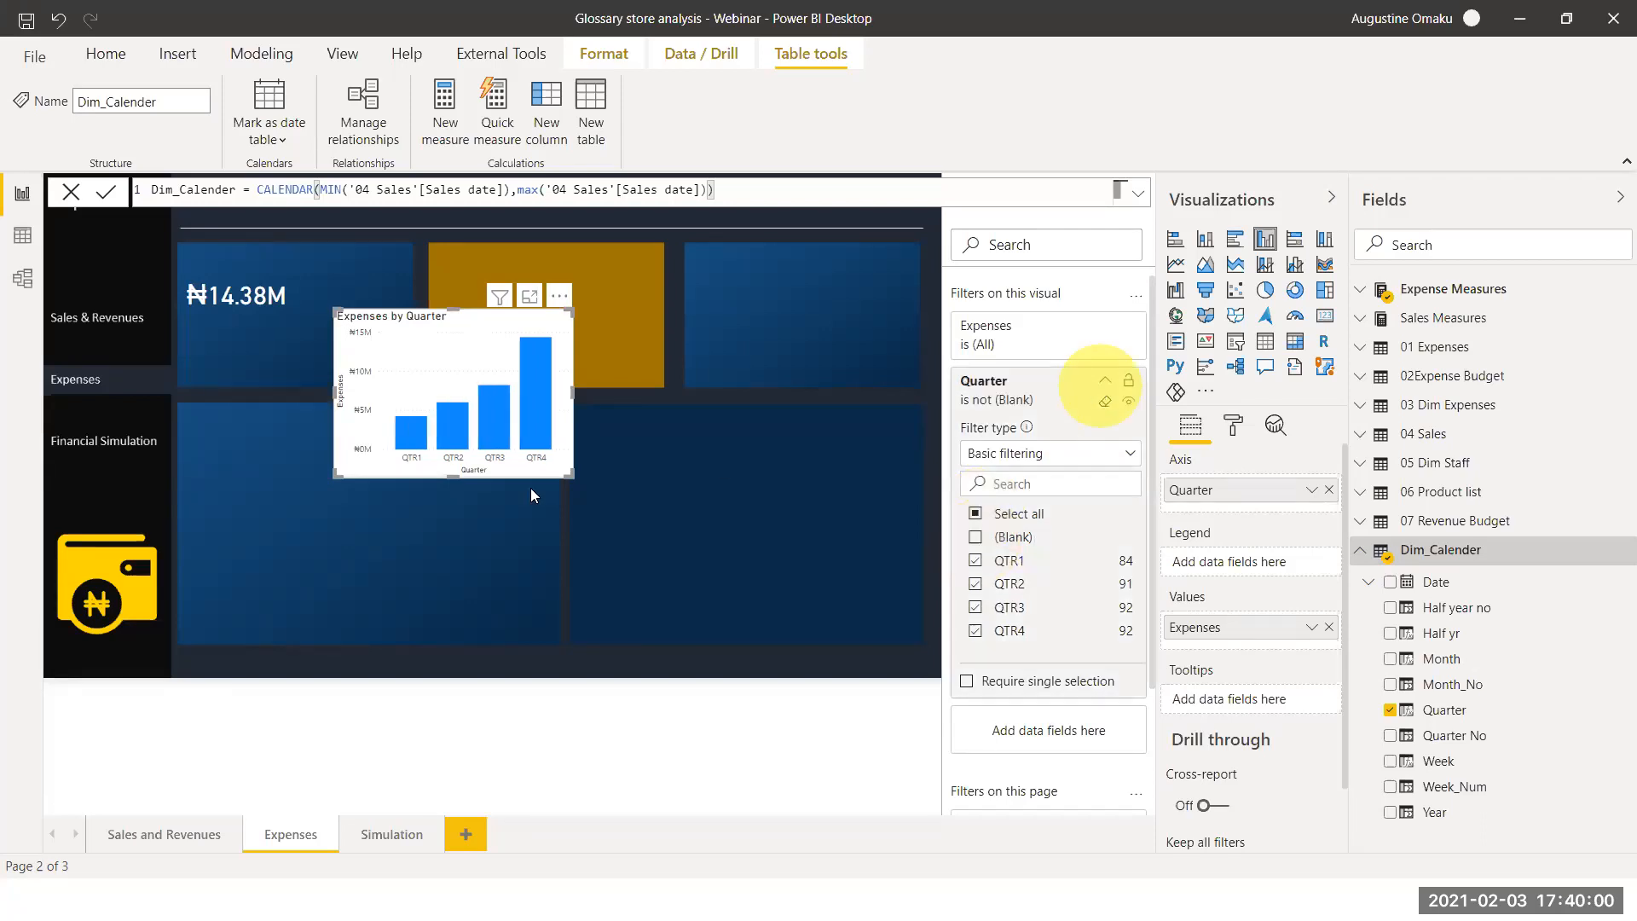
Move the Expenses by Quarter chart closer to the first tile and turn off its background
{"action": "left_click_drag", "start_coordinate": [556, 463], "coordinate": [488, 429]}
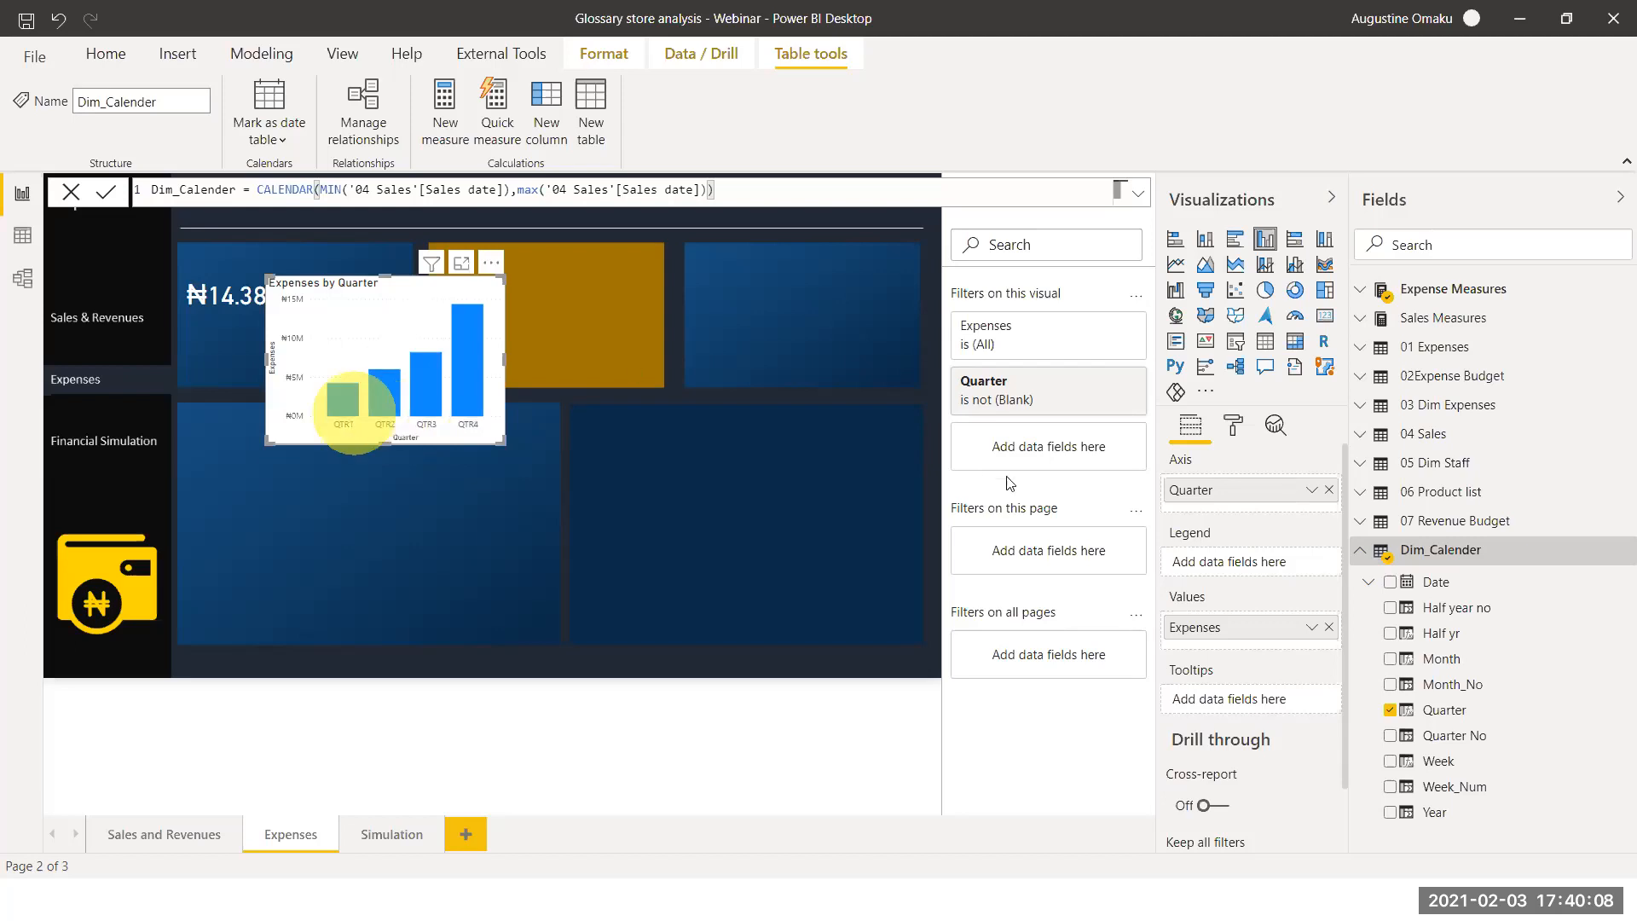
{"action": "left_click", "coordinate": [1237, 429]}
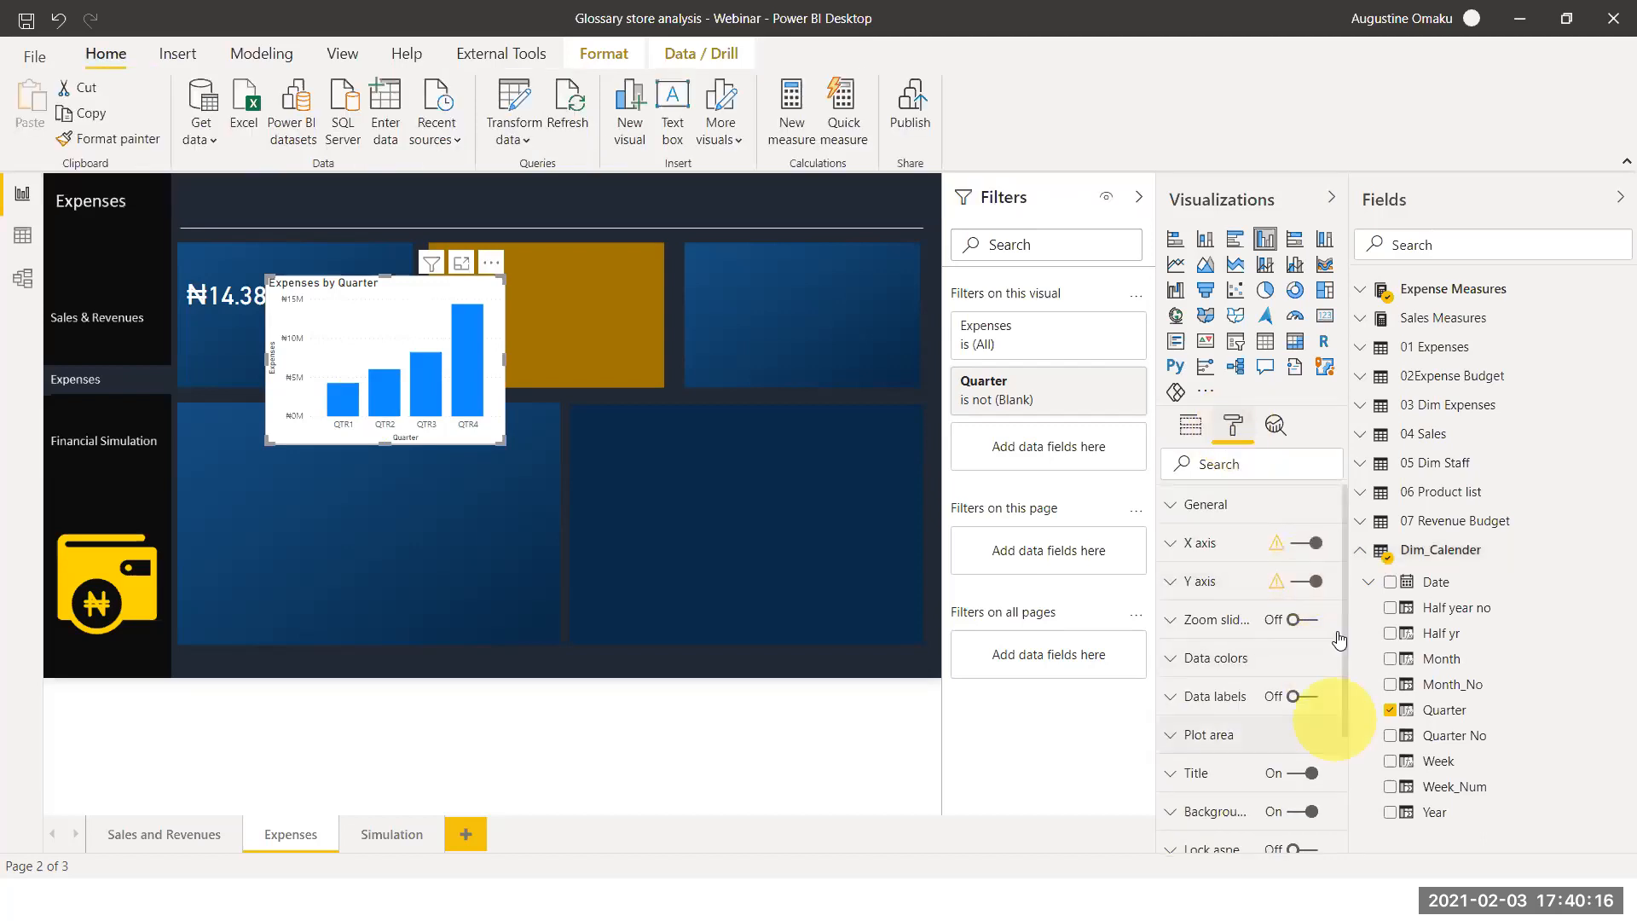
{"action": "scroll", "coordinate": [1342, 730], "scroll_direction": "down", "scroll_amount": 3}
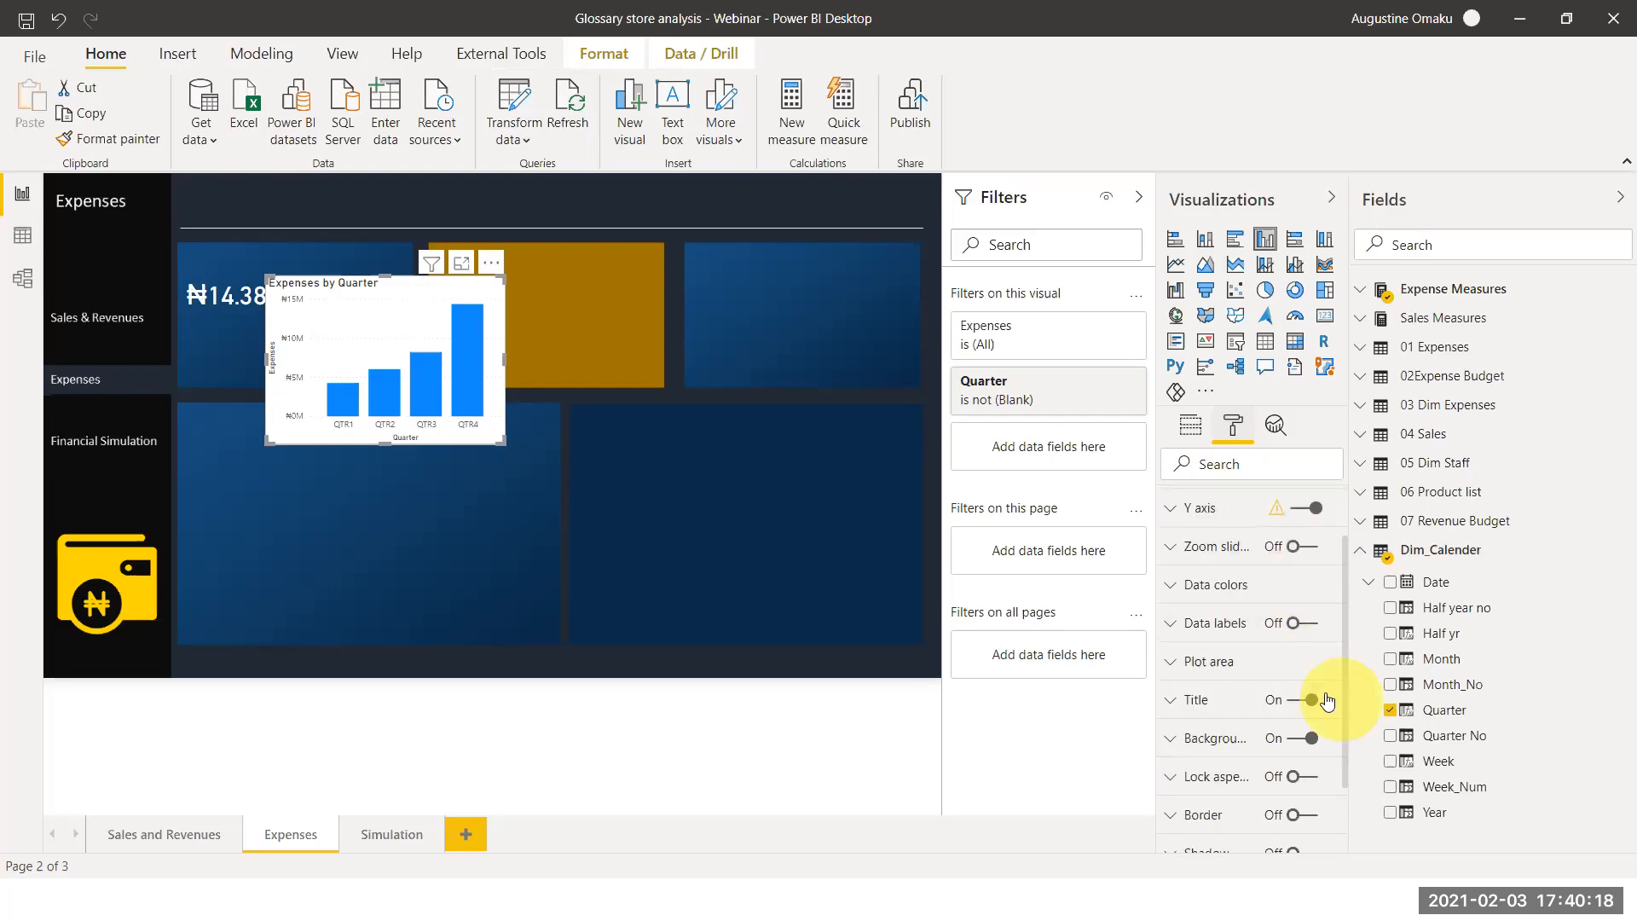
{"action": "left_click", "coordinate": [1307, 646]}
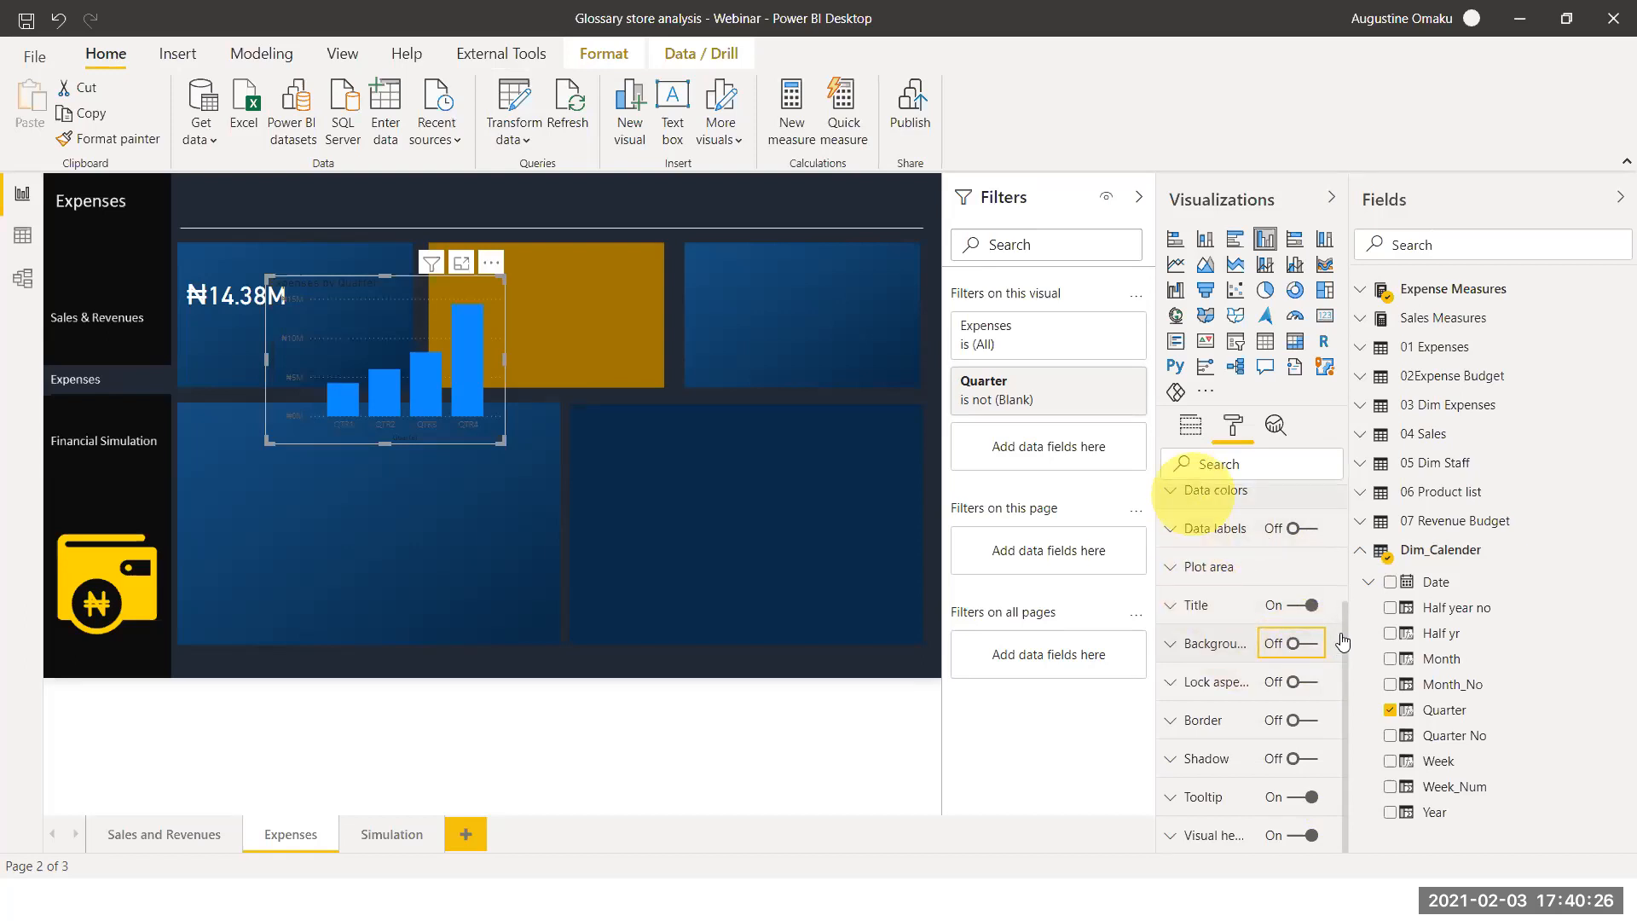
Set the color of the column chart's X axis labels to white
{"action": "left_click_drag", "start_coordinate": [1344, 636], "coordinate": [1344, 499]}
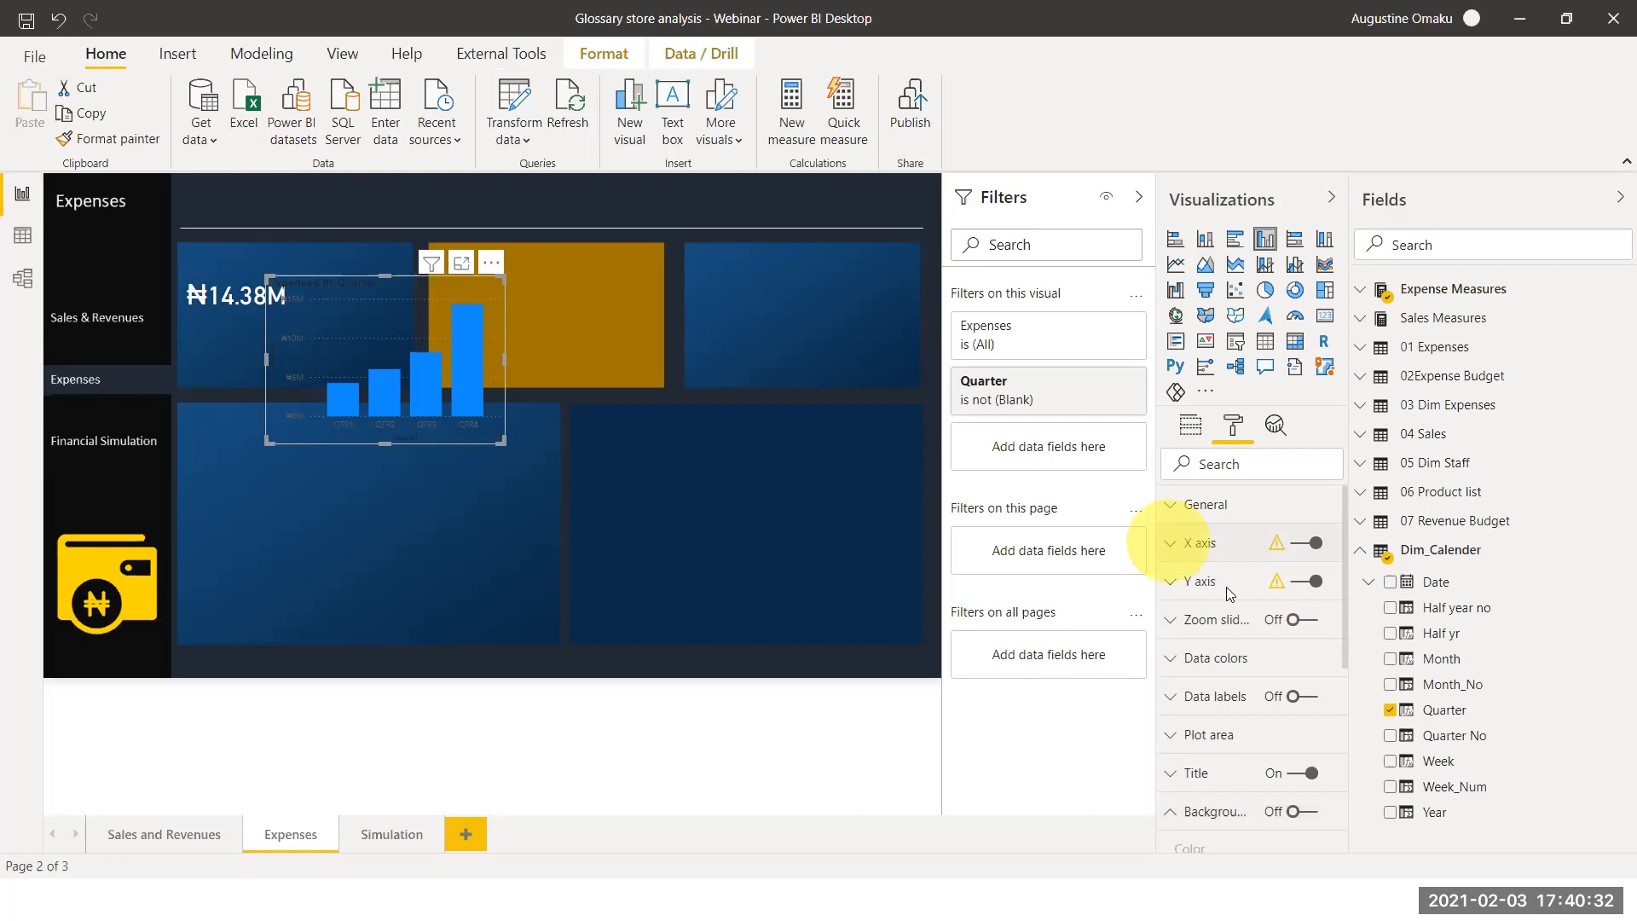
{"action": "left_click", "coordinate": [1211, 544]}
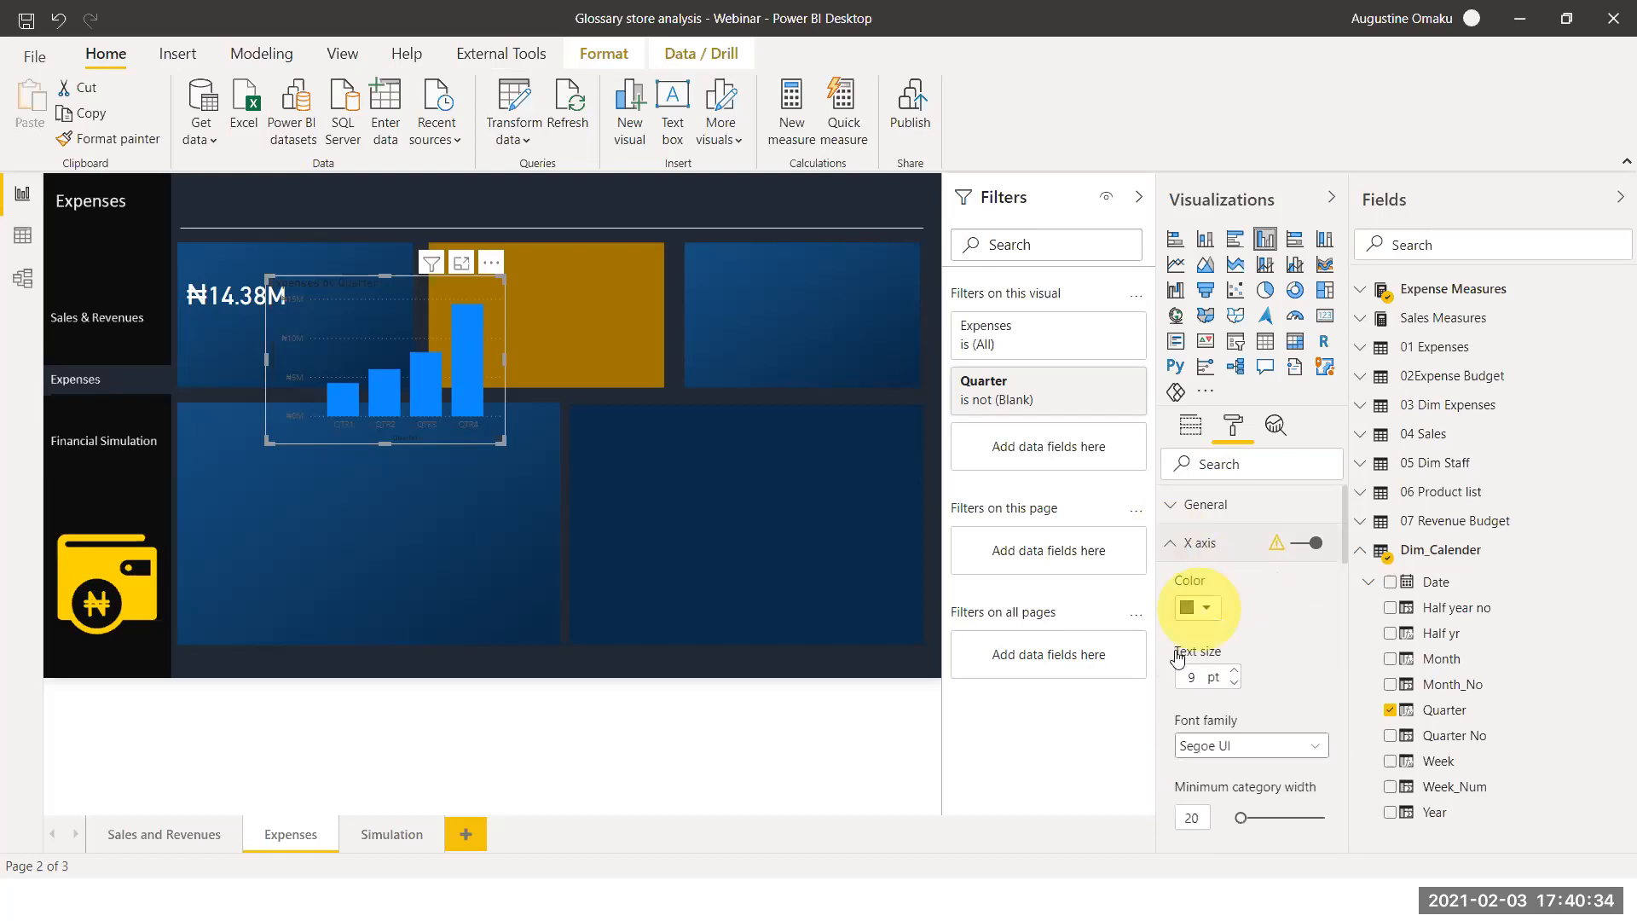
{"action": "left_click", "coordinate": [1200, 608]}
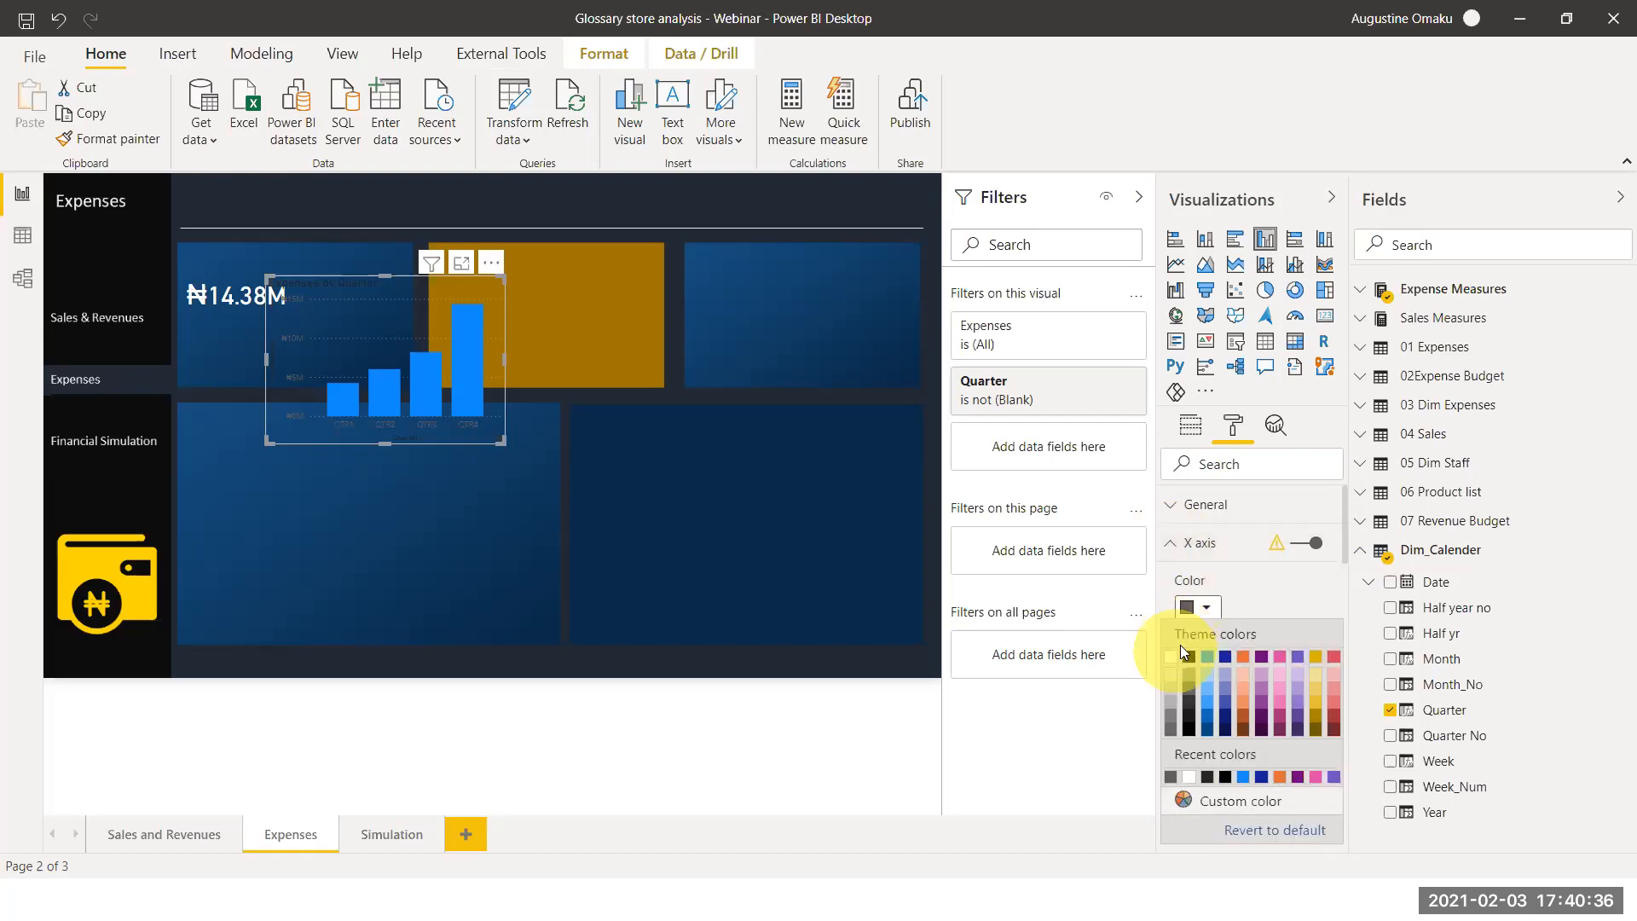
{"action": "left_click", "coordinate": [1176, 653]}
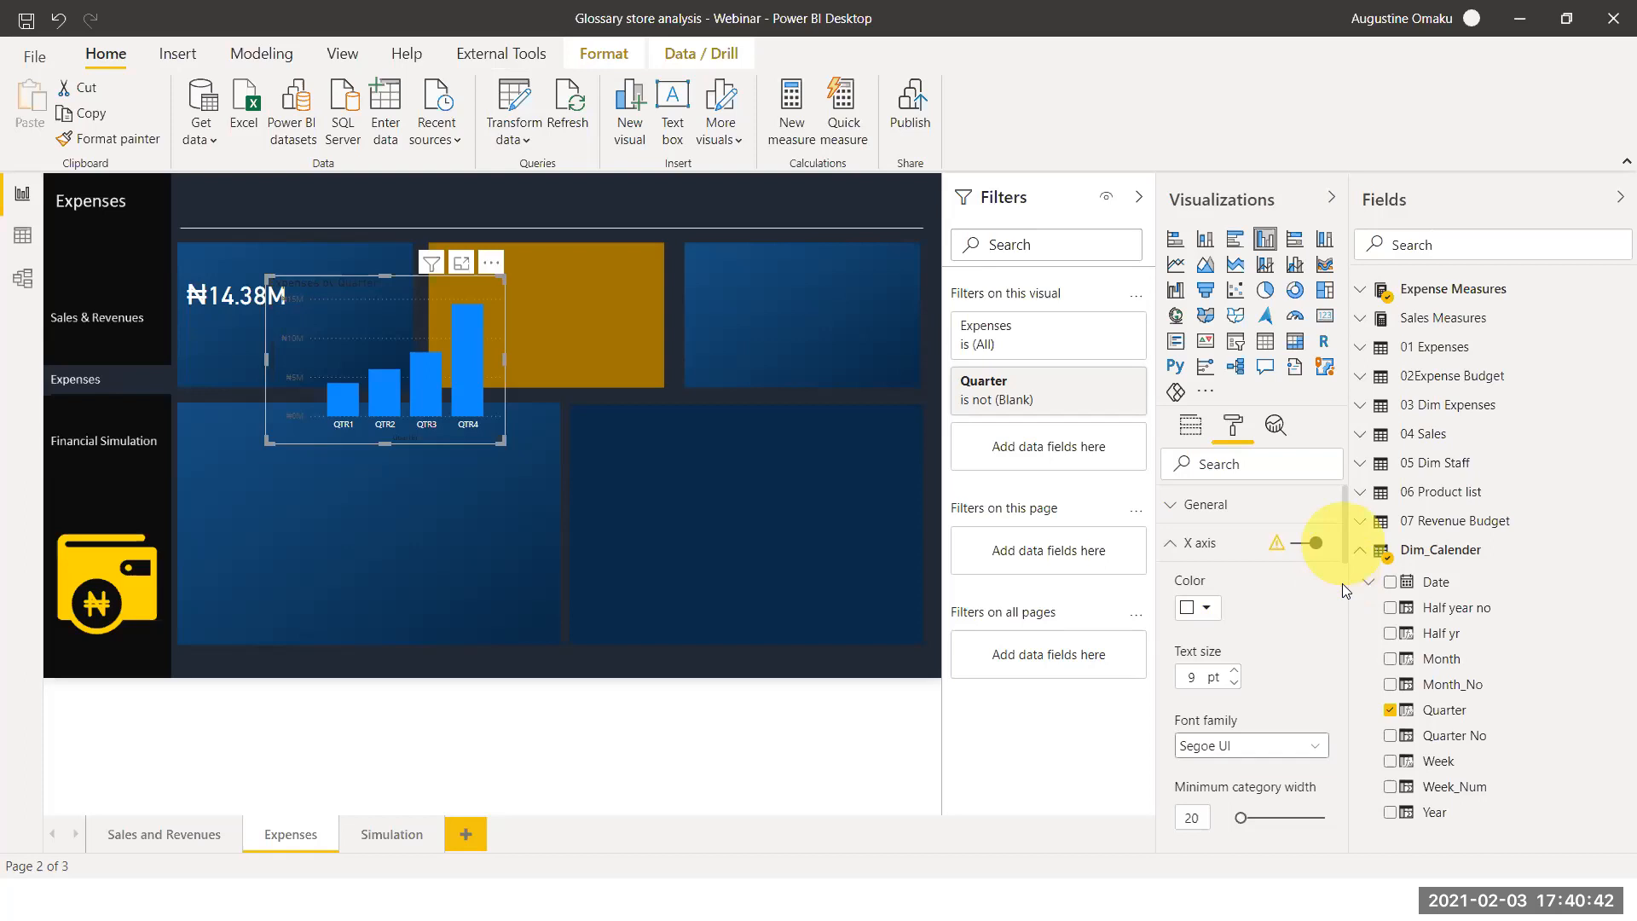
Set the chart's X axis maximum size to 36% and its inner padding to 17%
{"action": "scroll", "coordinate": [1343, 592], "scroll_direction": "down", "scroll_amount": 2}
{"action": "scroll", "coordinate": [1344, 600], "scroll_direction": "down", "scroll_amount": 1}
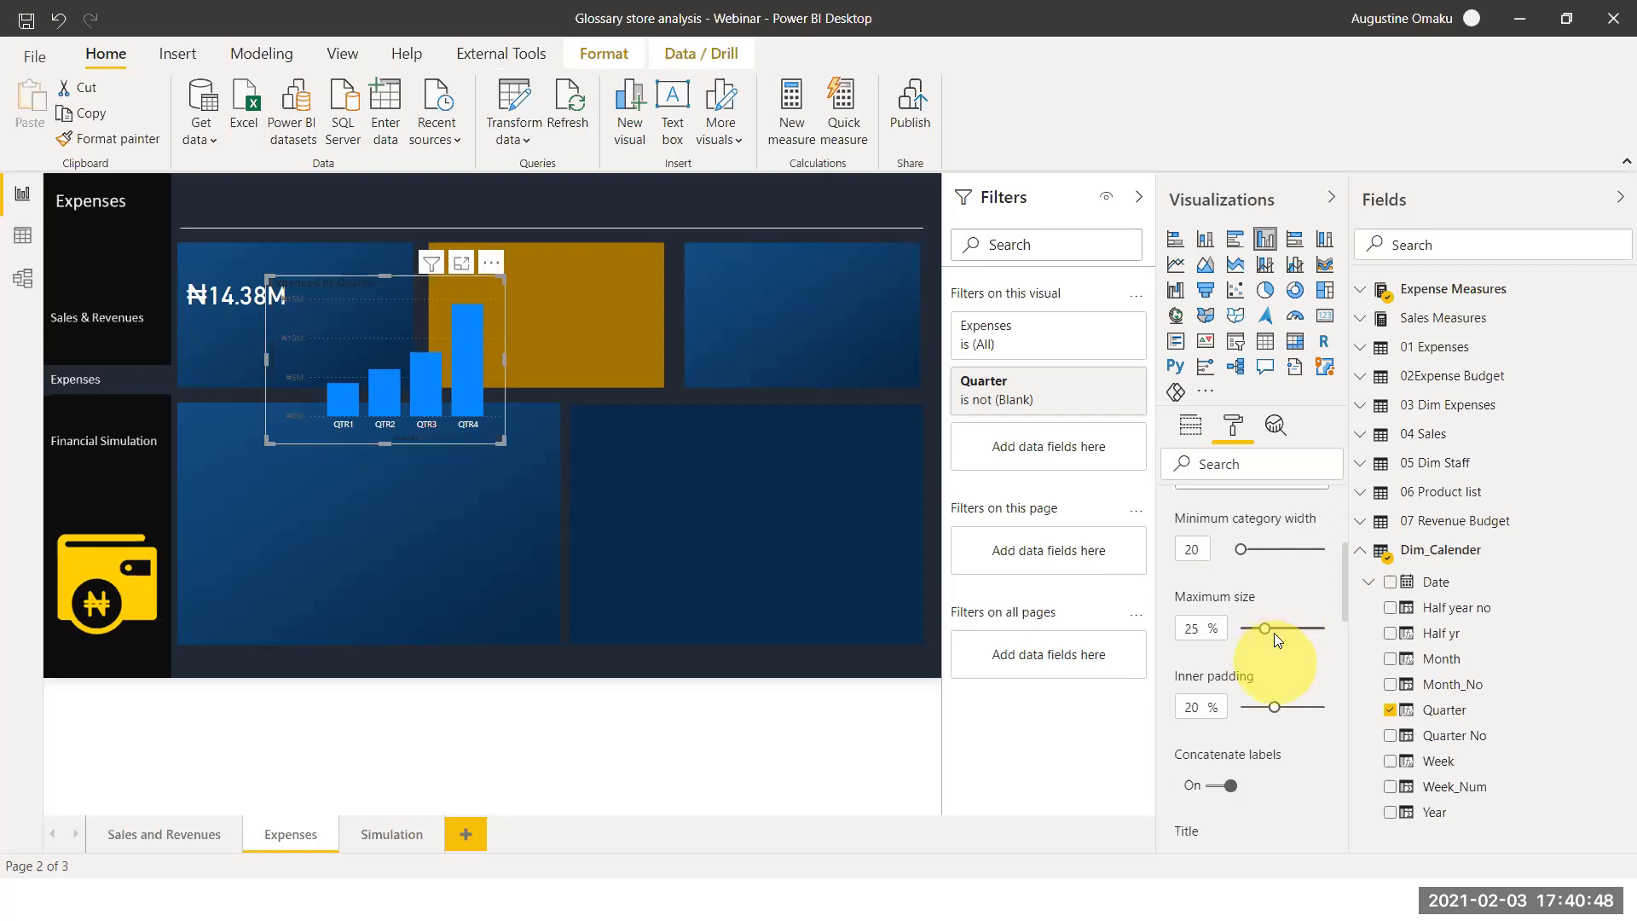
{"action": "left_click_drag", "start_coordinate": [1262, 628], "coordinate": [1301, 634]}
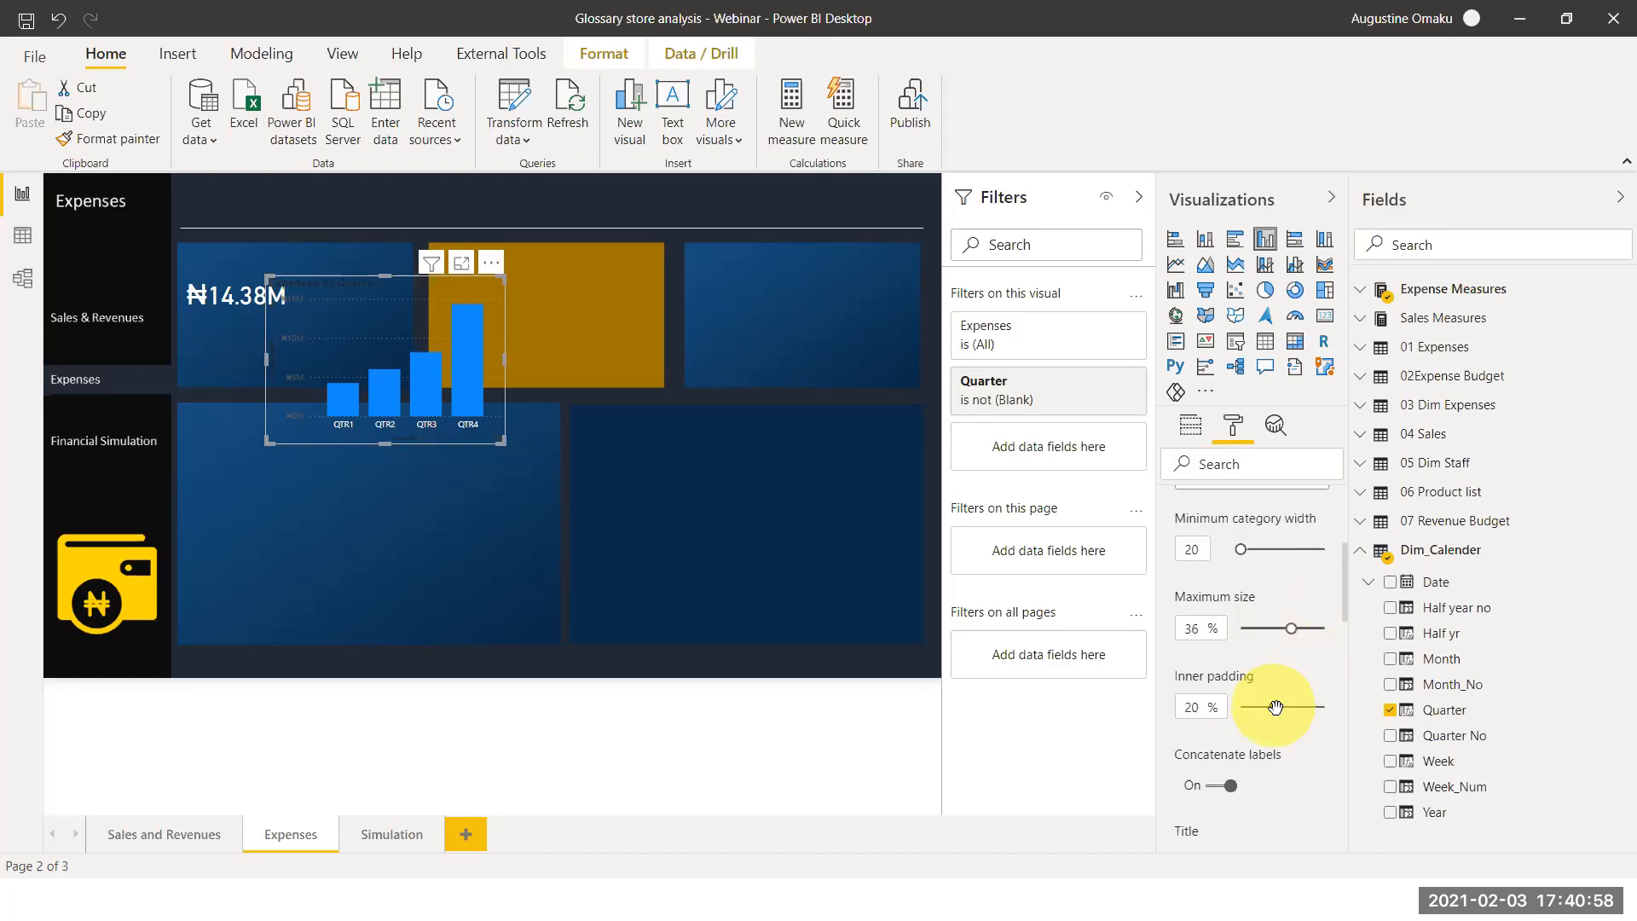
{"action": "mouse_move", "coordinate": [1275, 707]}
{"action": "left_mouse_down"}
{"action": "mouse_move", "coordinate": [1320, 705]}
{"action": "mouse_move", "coordinate": [1240, 710]}
{"action": "mouse_move", "coordinate": [1268, 706]}
{"action": "left_mouse_up"}
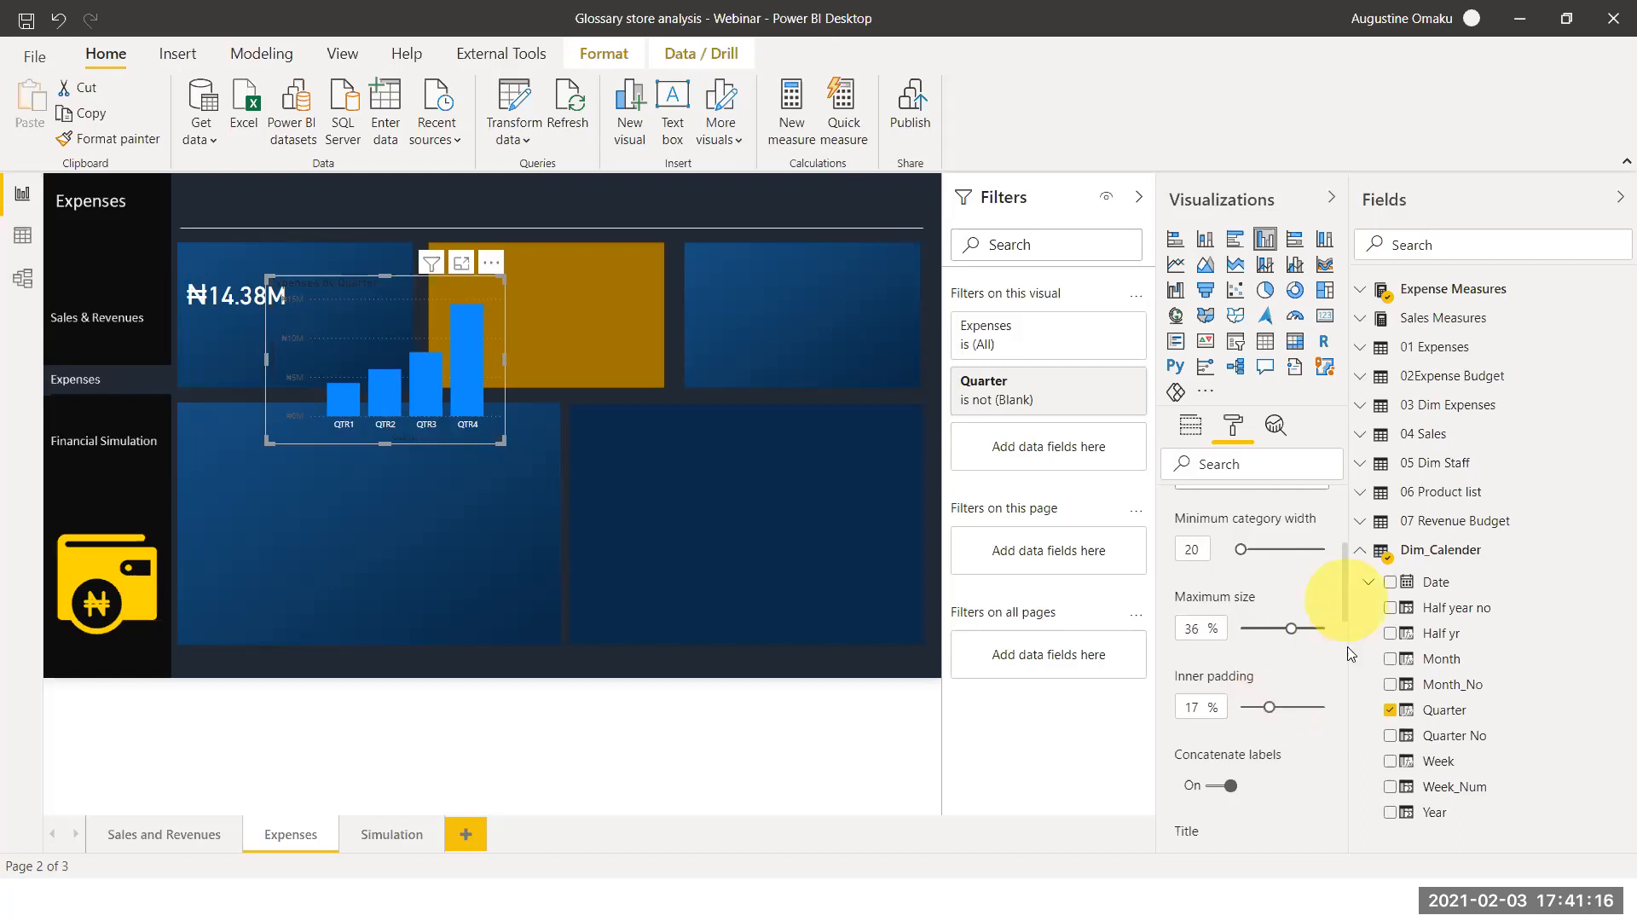
Turn off the X axis title of the column chart
{"action": "scroll", "coordinate": [1348, 654], "scroll_direction": "down", "scroll_amount": 2}
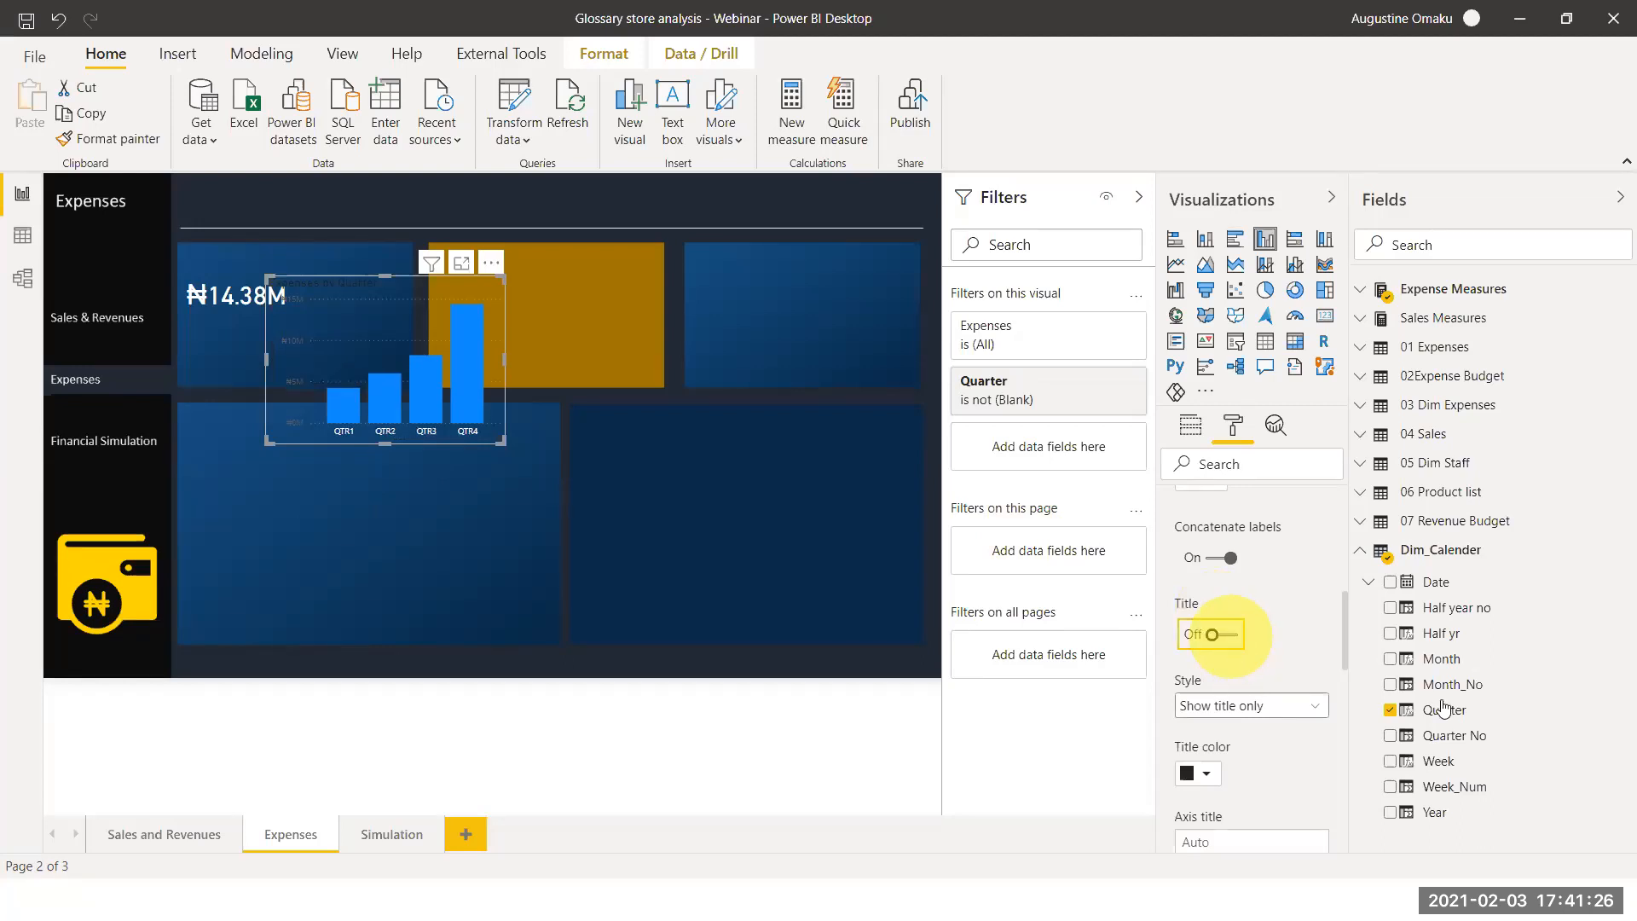
{"action": "left_click", "coordinate": [1230, 636]}
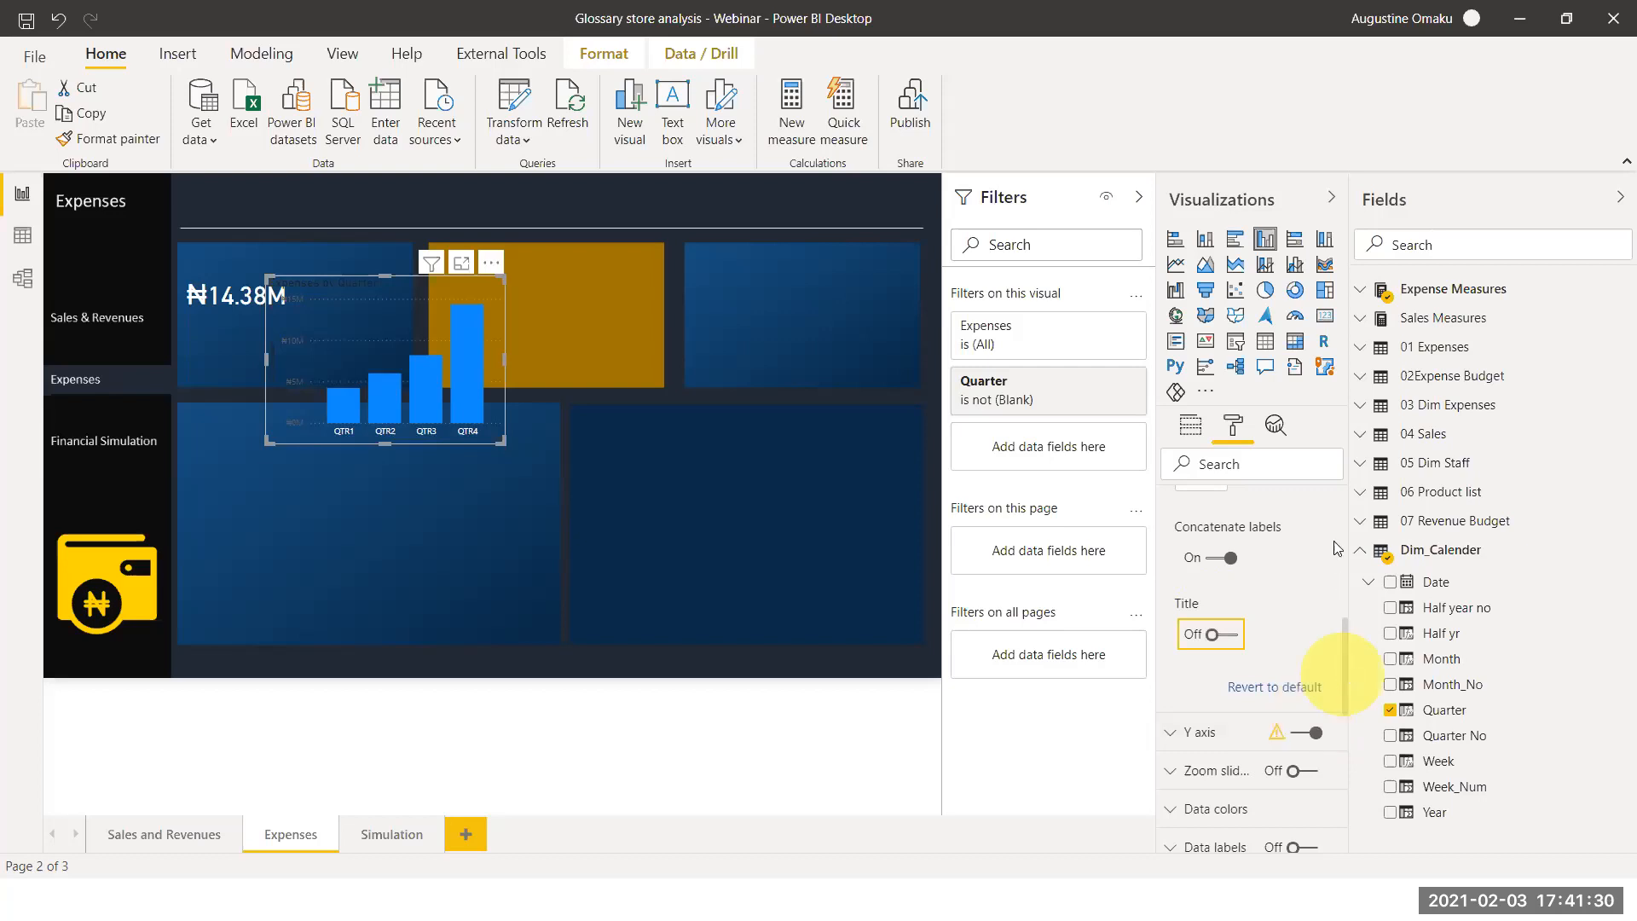
{"action": "scroll", "coordinate": [1339, 545], "scroll_direction": "up", "scroll_amount": 3}
{"action": "scroll", "coordinate": [1173, 559], "scroll_direction": "up", "scroll_amount": 2}
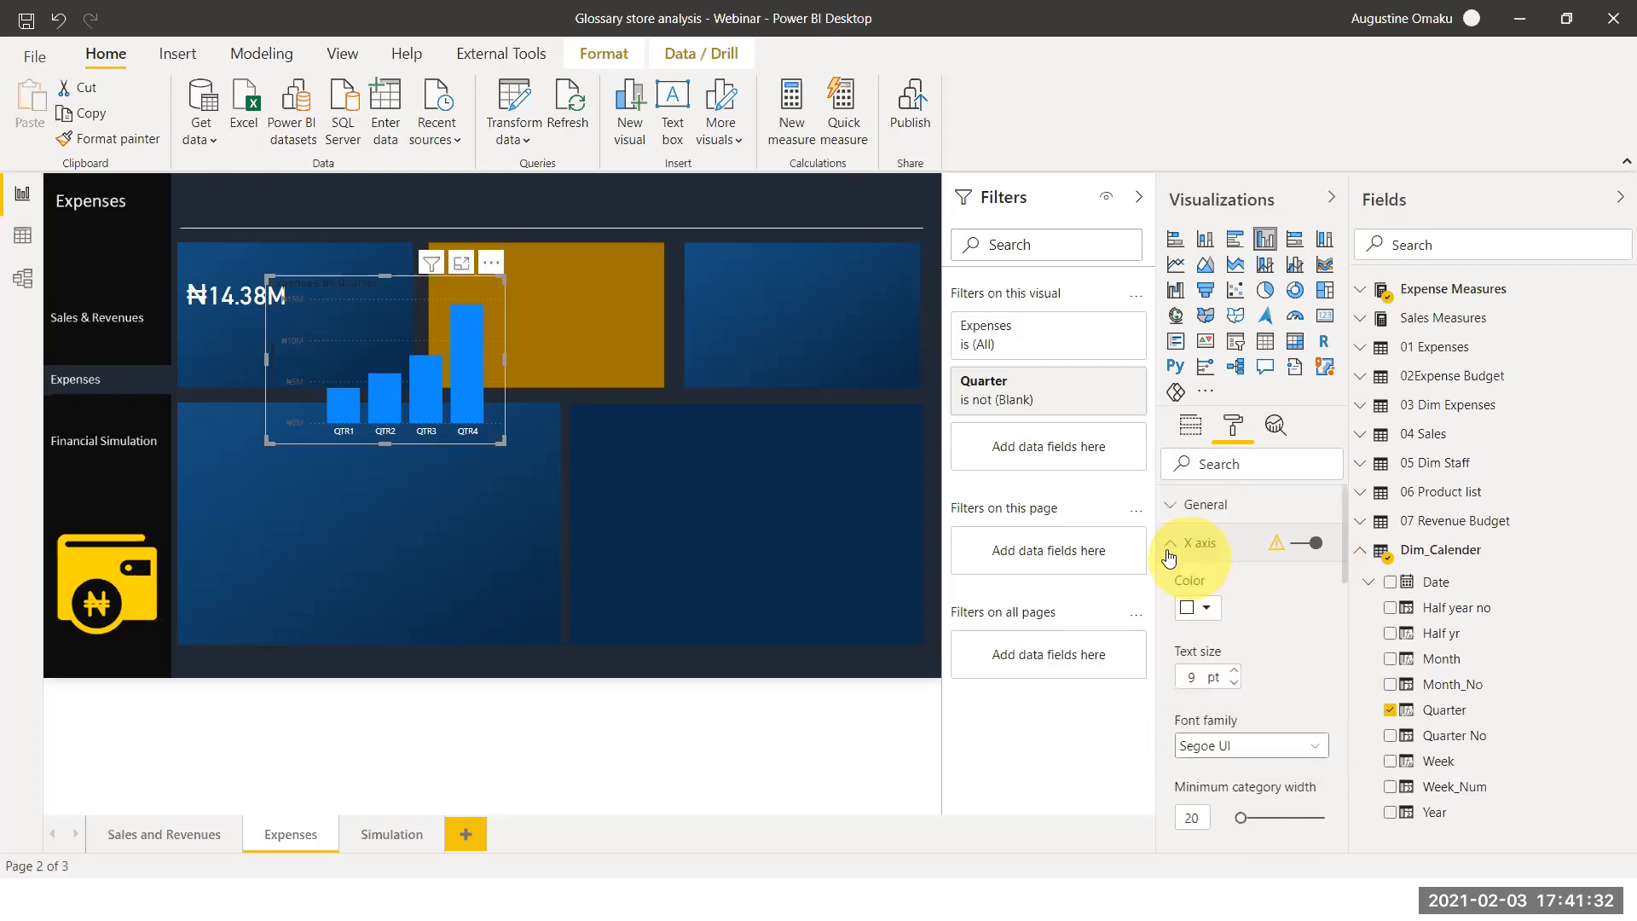
{"action": "left_click", "coordinate": [1169, 553]}
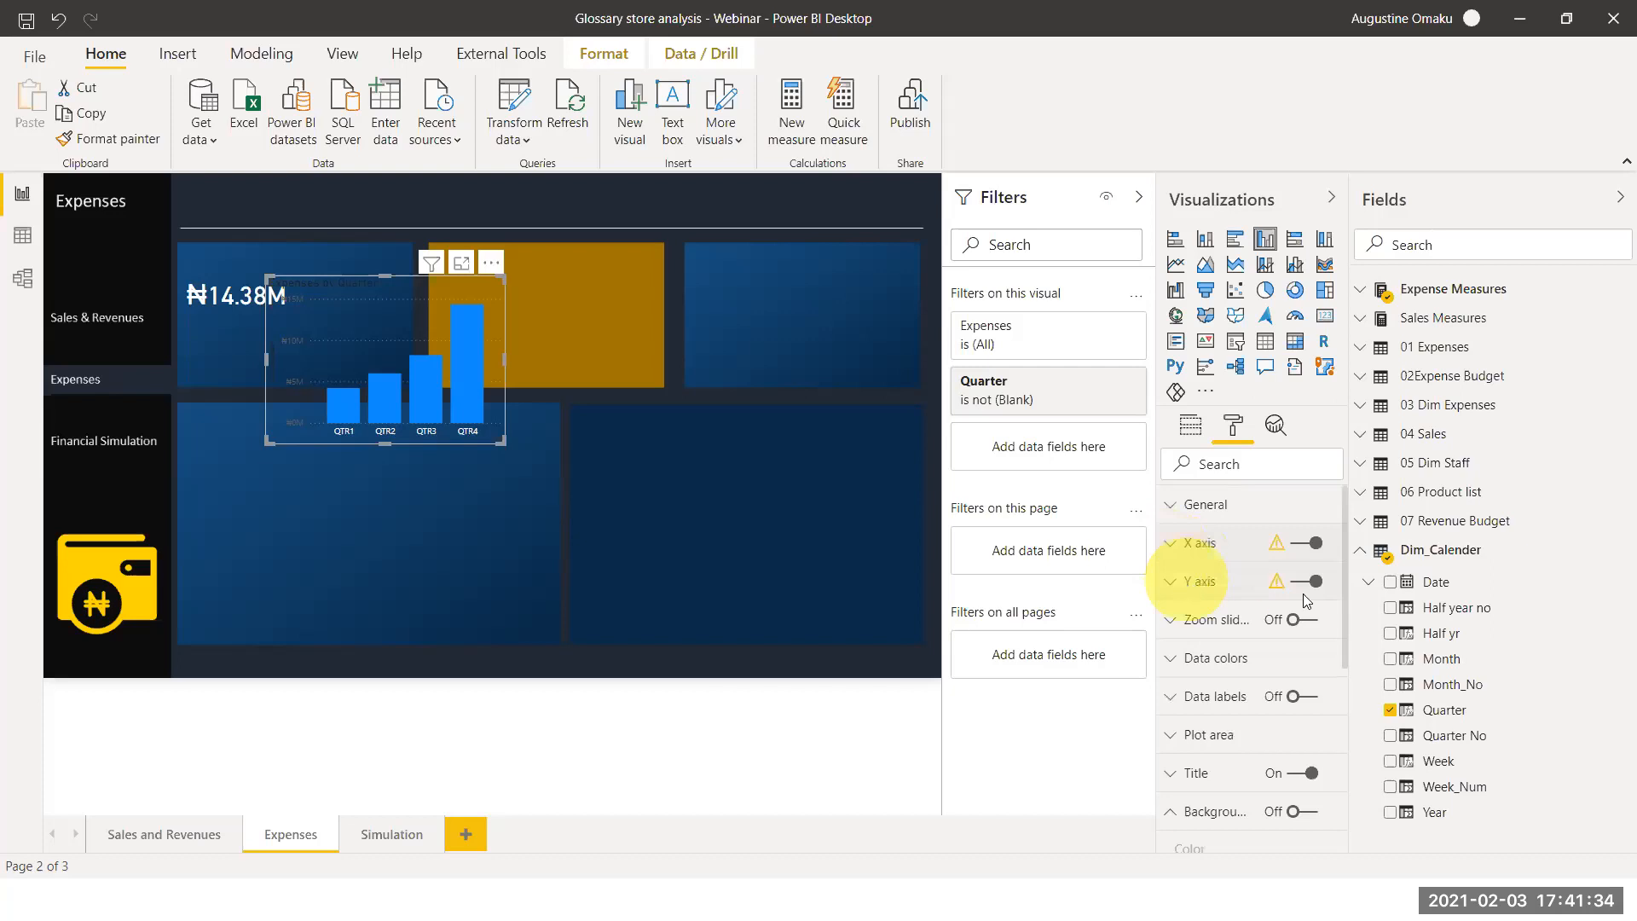
Turn off the gridlines of the column chart's Y axis
{"action": "left_click", "coordinate": [1200, 583]}
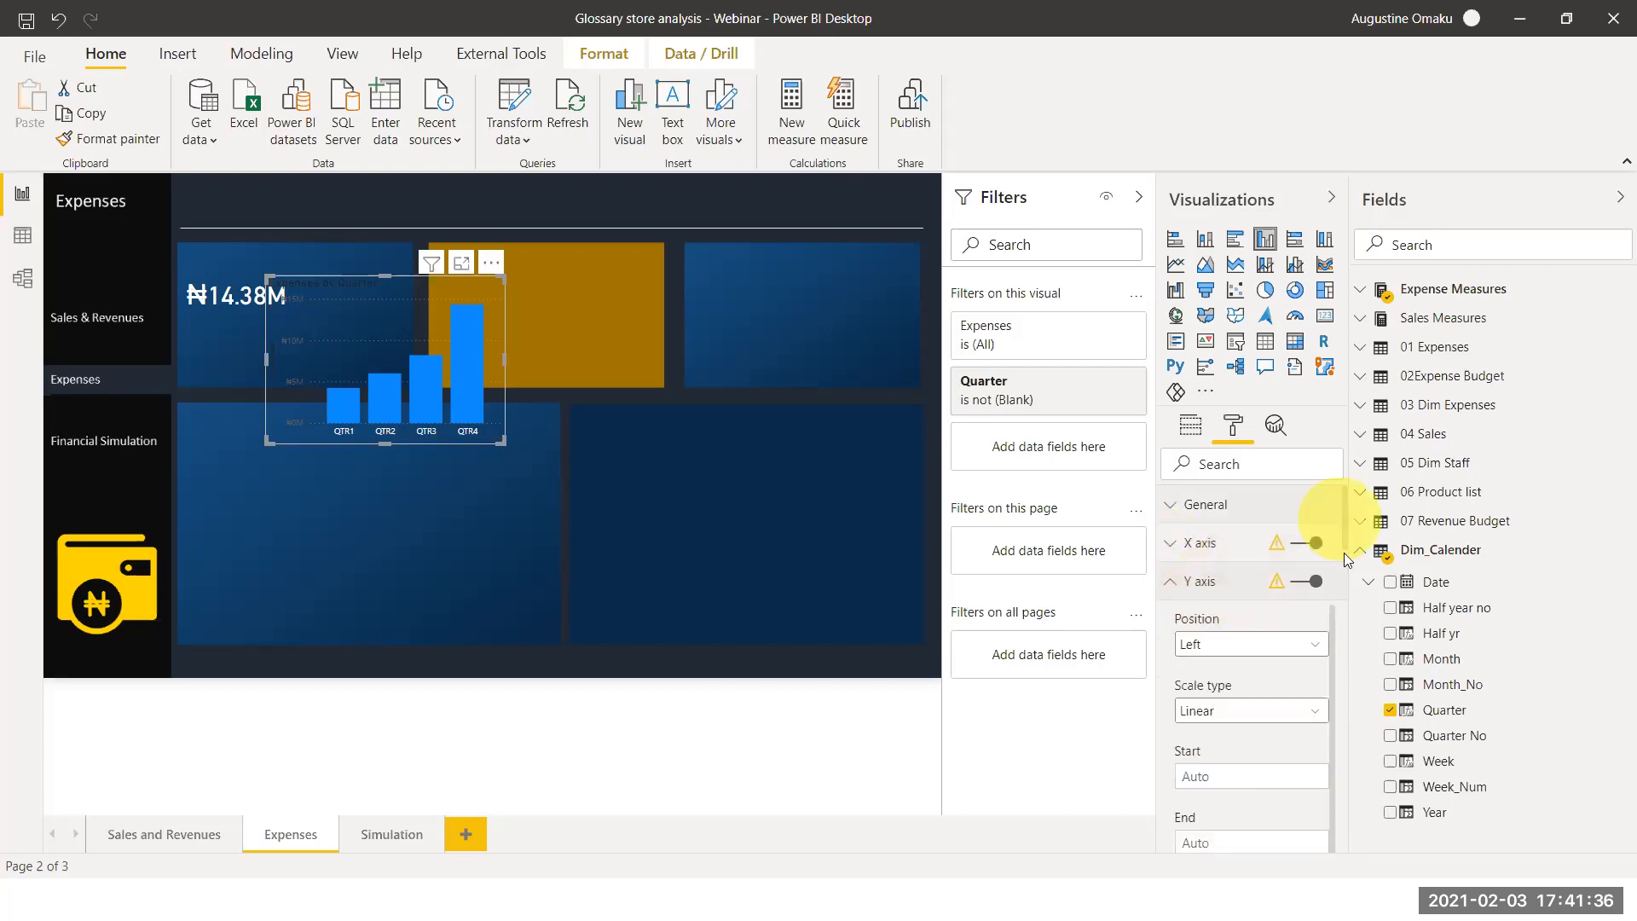
{"action": "scroll", "coordinate": [1344, 554], "scroll_direction": "down", "scroll_amount": 3}
{"action": "scroll", "coordinate": [1342, 571], "scroll_direction": "down", "scroll_amount": 2}
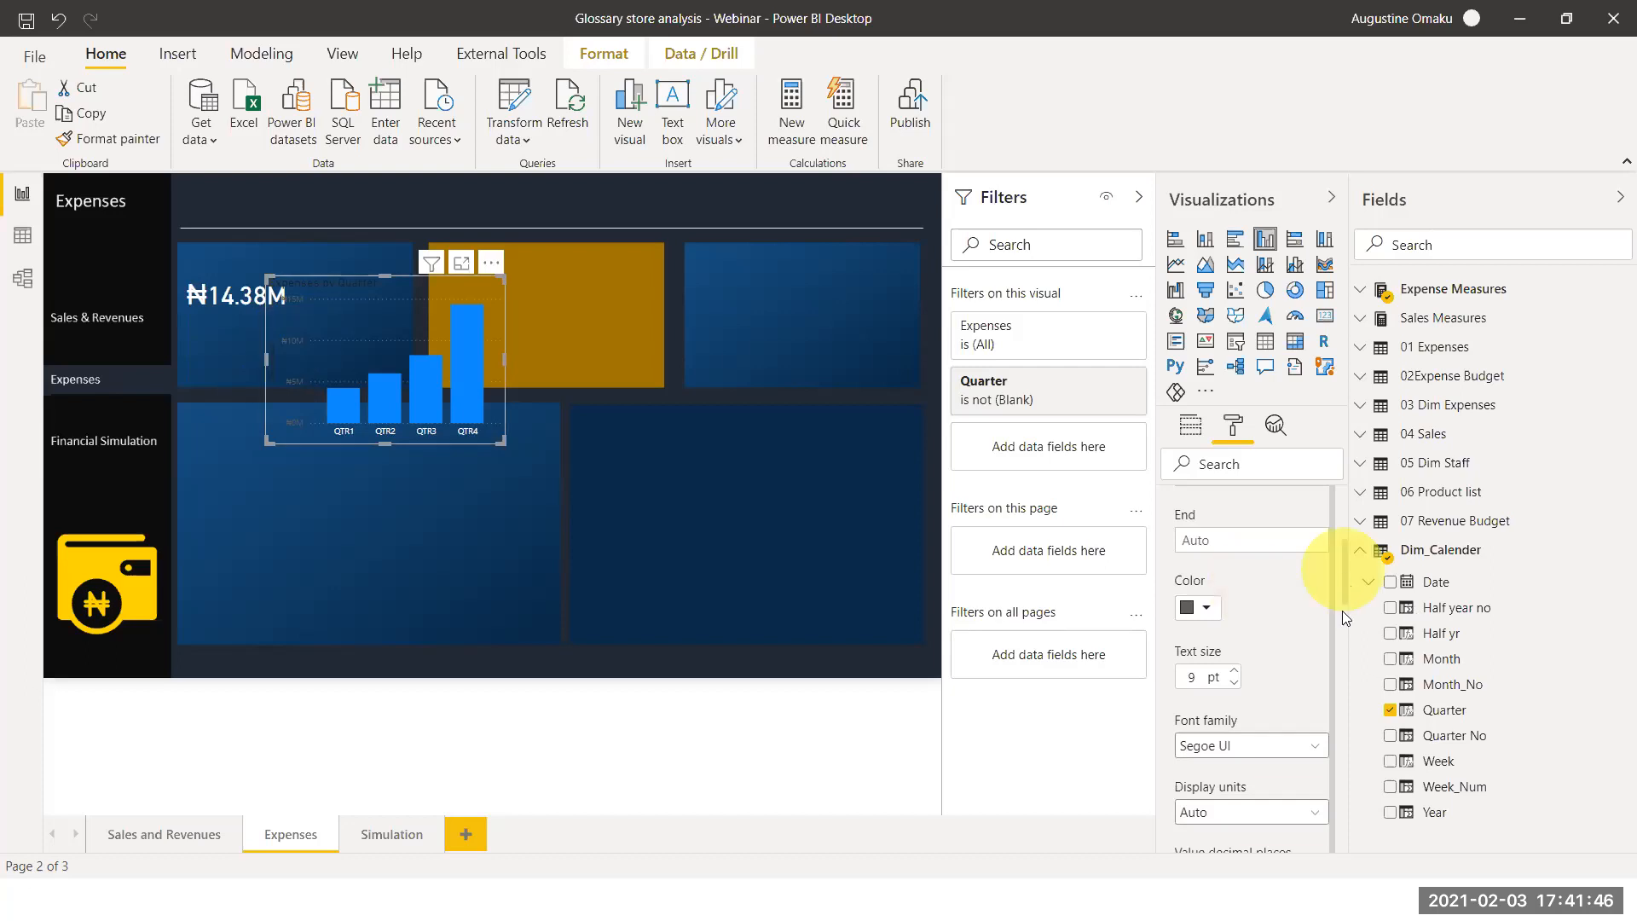
{"action": "scroll", "coordinate": [1342, 610], "scroll_direction": "down", "scroll_amount": 3}
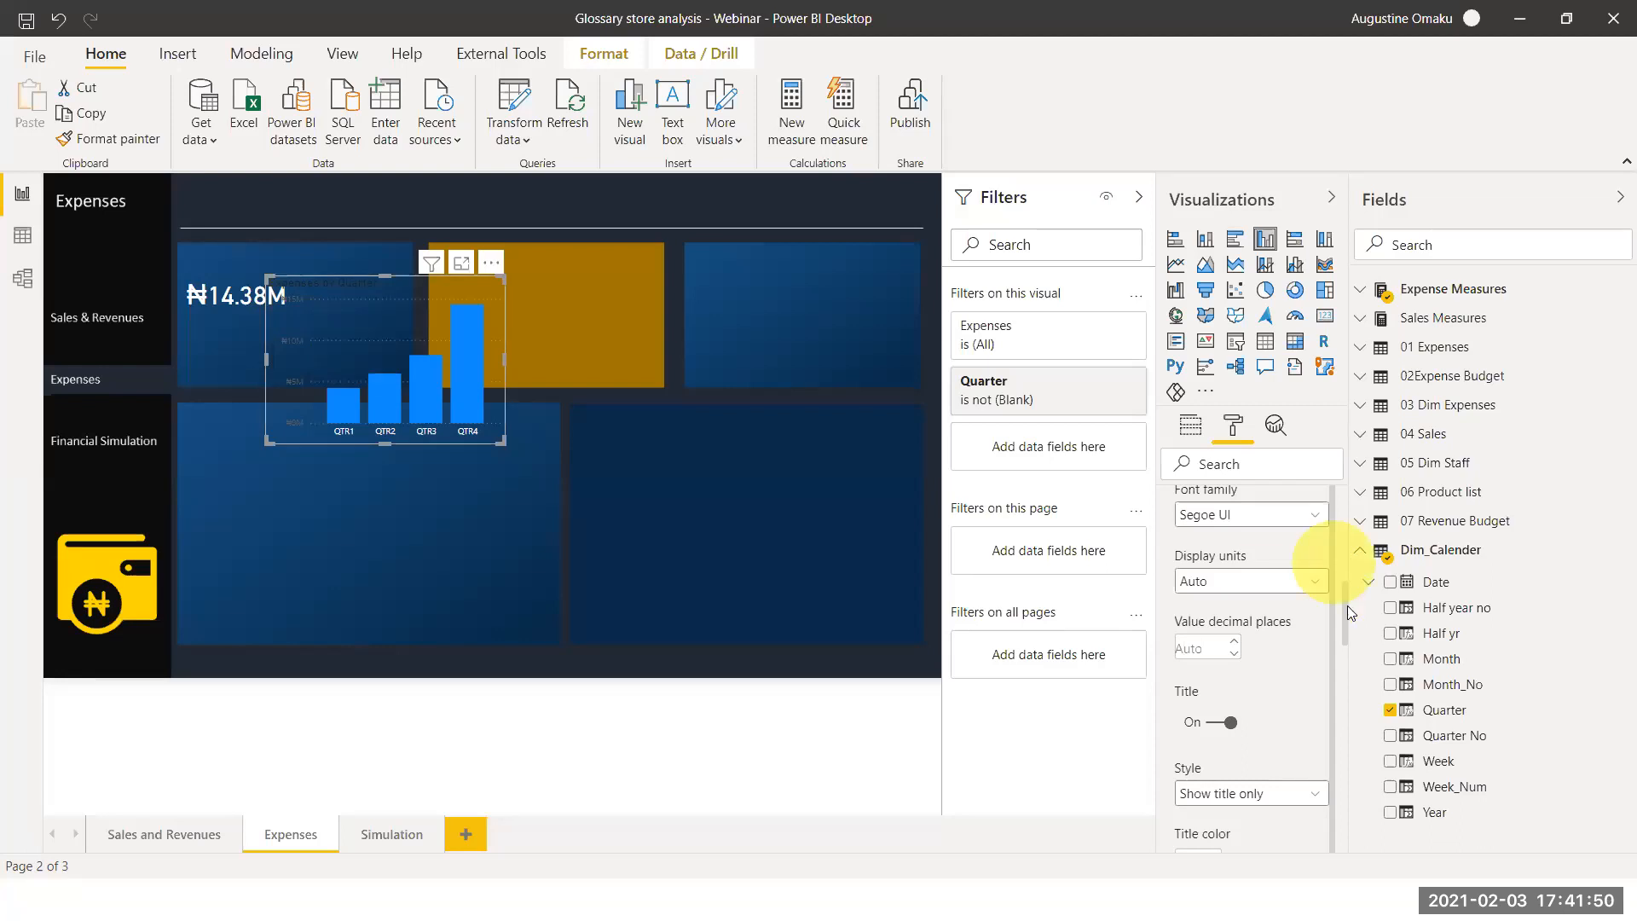
{"action": "scroll", "coordinate": [1347, 605], "scroll_direction": "down", "scroll_amount": 1}
{"action": "scroll", "coordinate": [1357, 648], "scroll_direction": "down", "scroll_amount": 3}
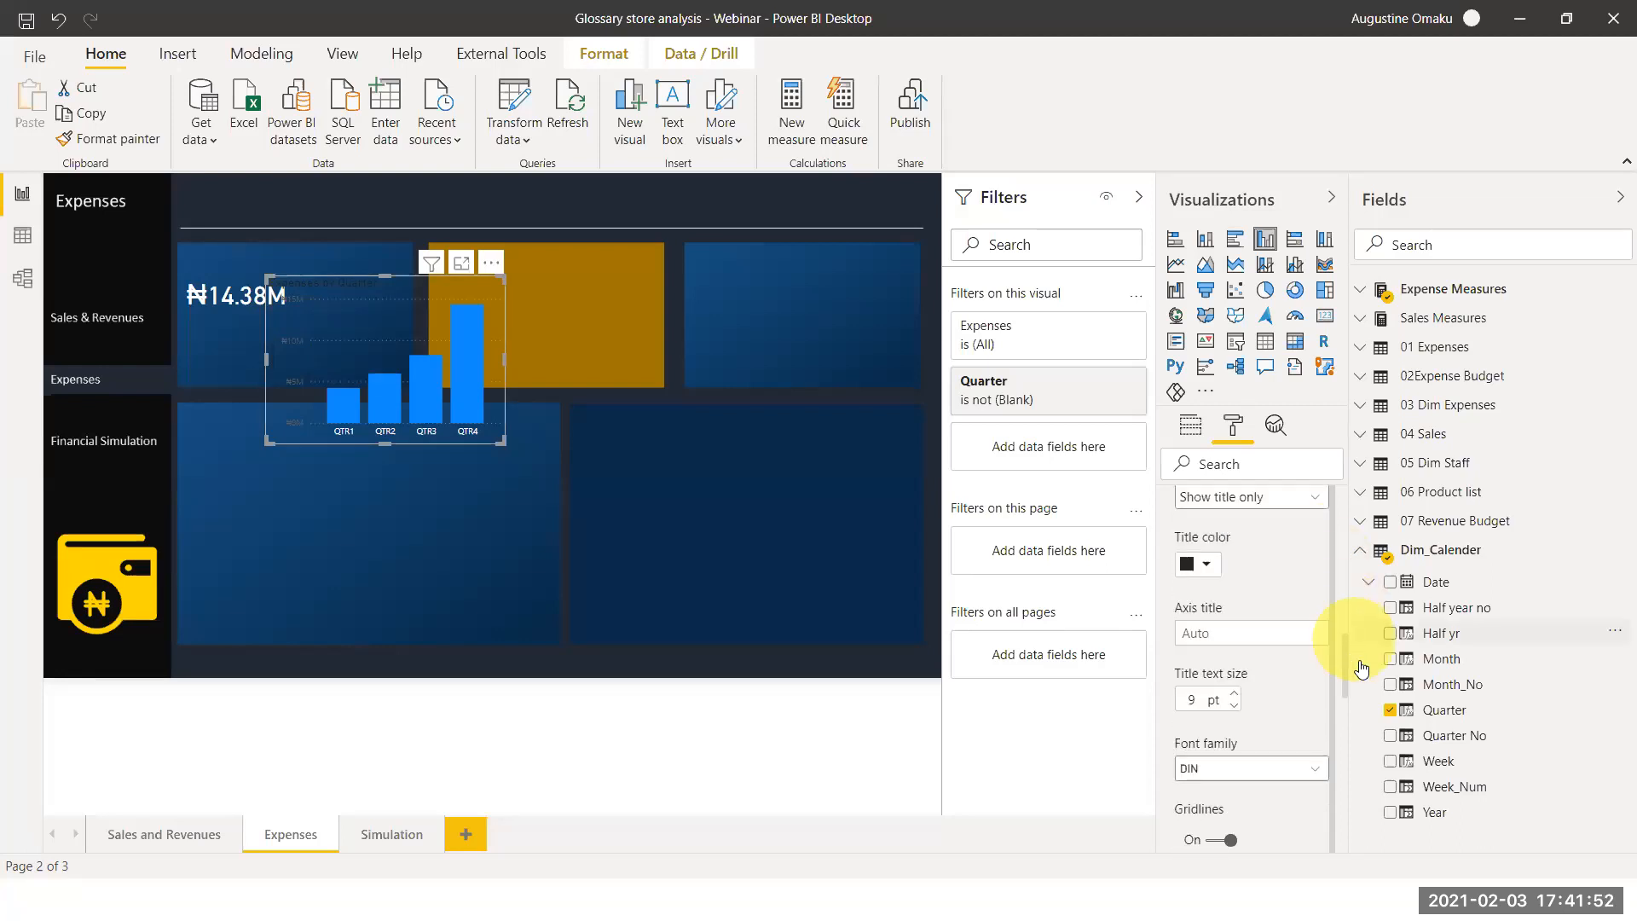
{"action": "scroll", "coordinate": [1356, 661], "scroll_direction": "down", "scroll_amount": 1}
{"action": "scroll", "coordinate": [1224, 699], "scroll_direction": "down", "scroll_amount": 2}
{"action": "left_click", "coordinate": [1217, 691]}
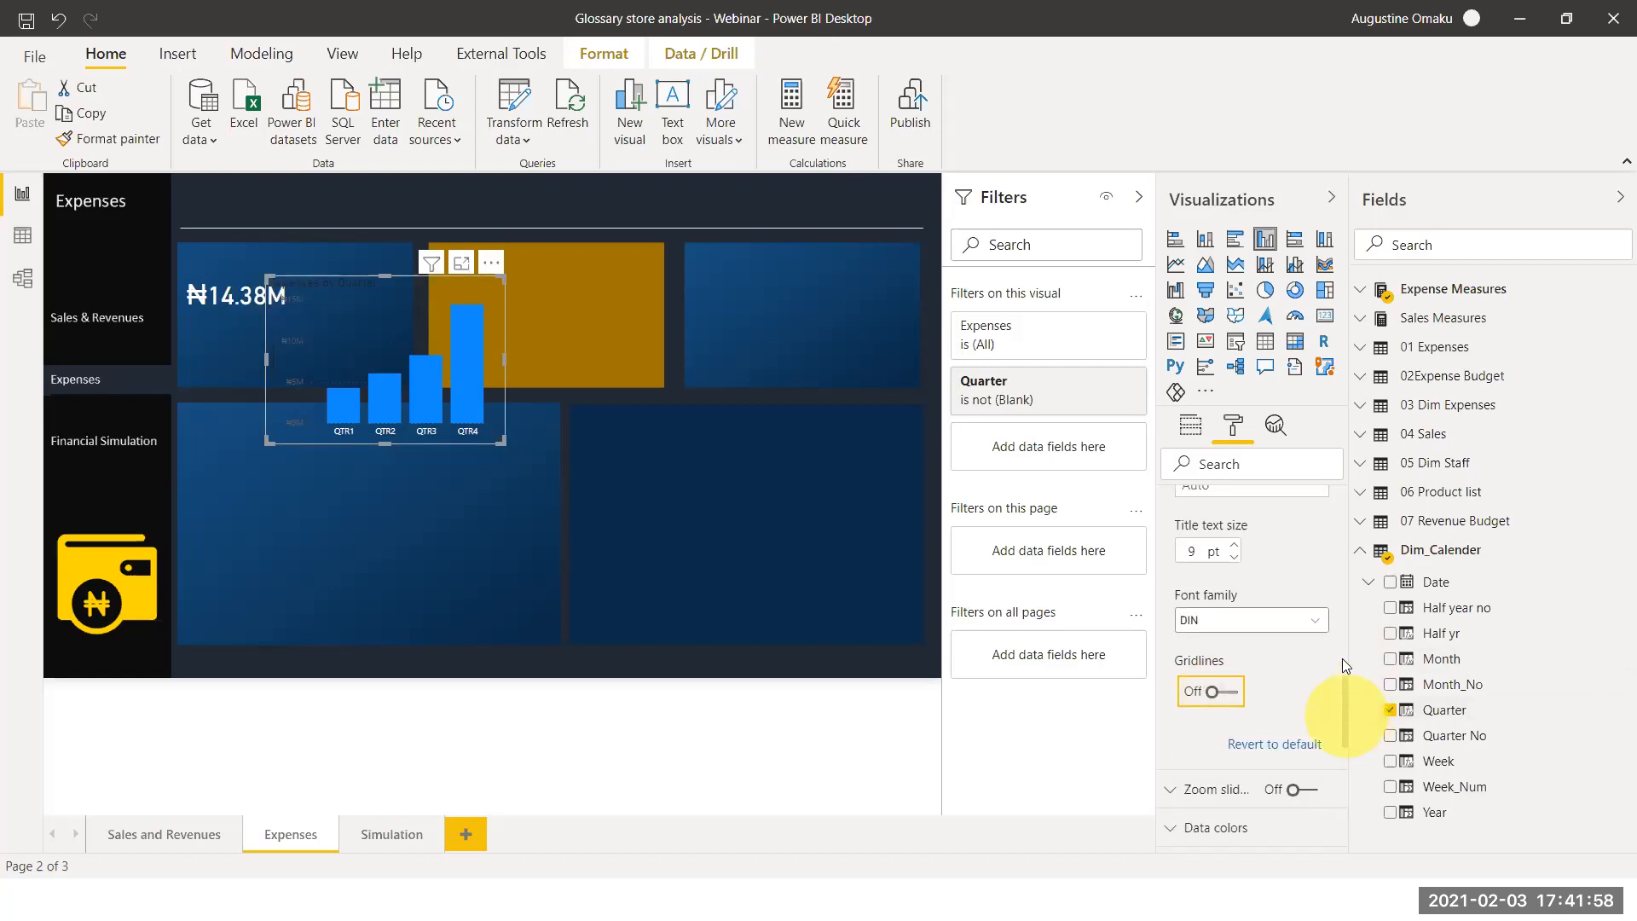
Turn off the Y axis title of the column chart
{"action": "scroll", "coordinate": [1344, 641], "scroll_direction": "up", "scroll_amount": 5}
{"action": "left_click", "coordinate": [1230, 670]}
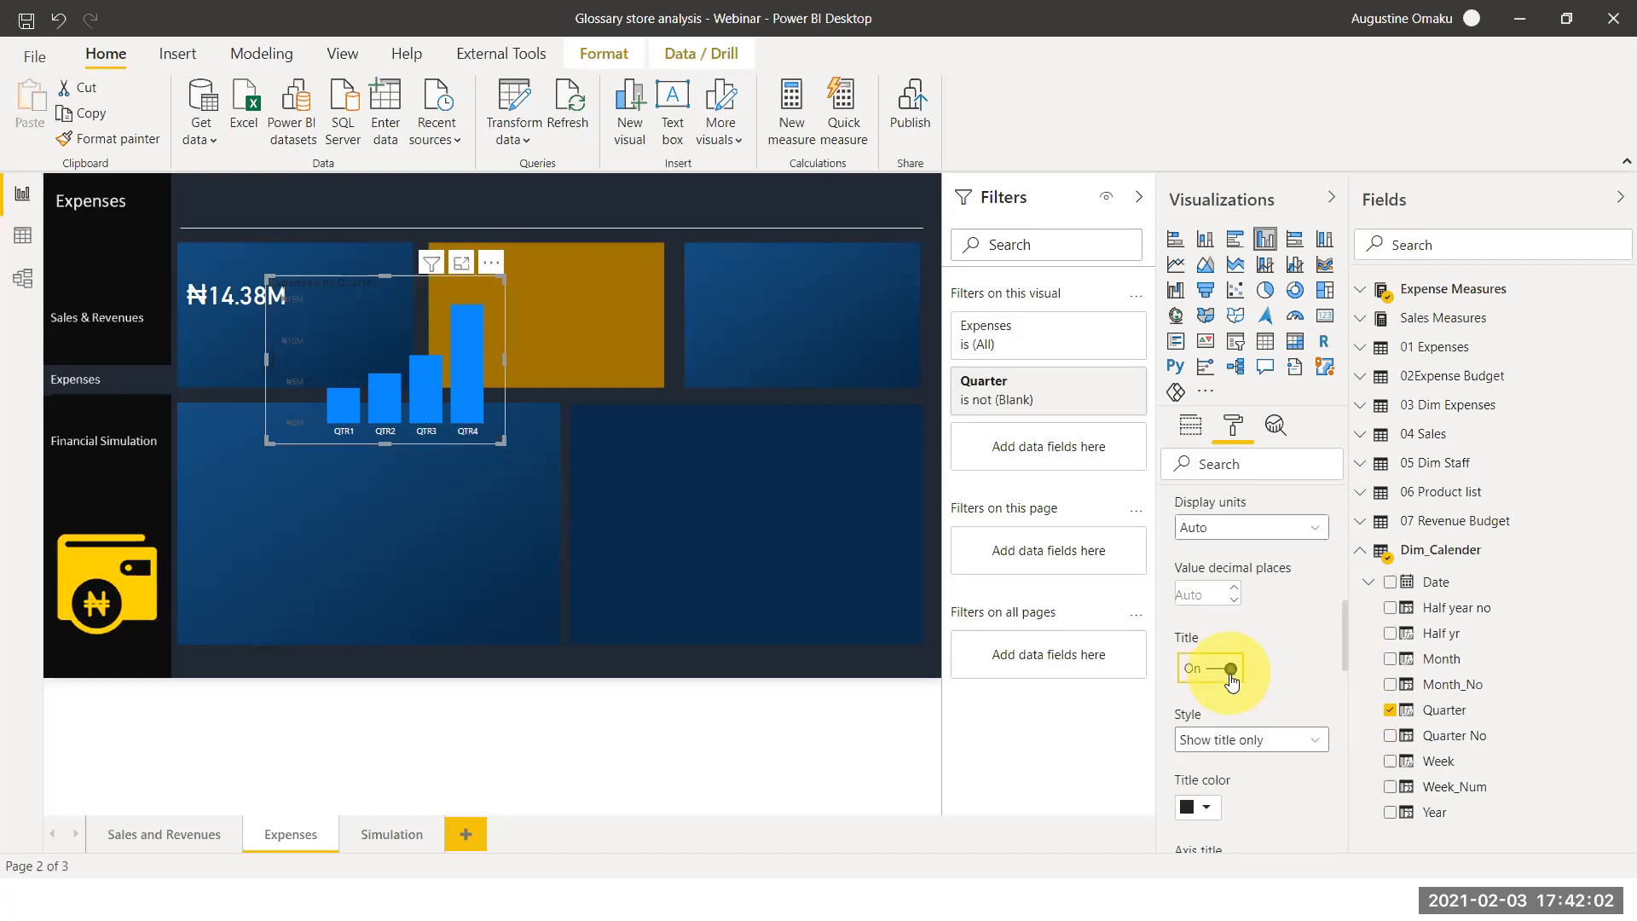
{"action": "left_click", "coordinate": [1231, 670]}
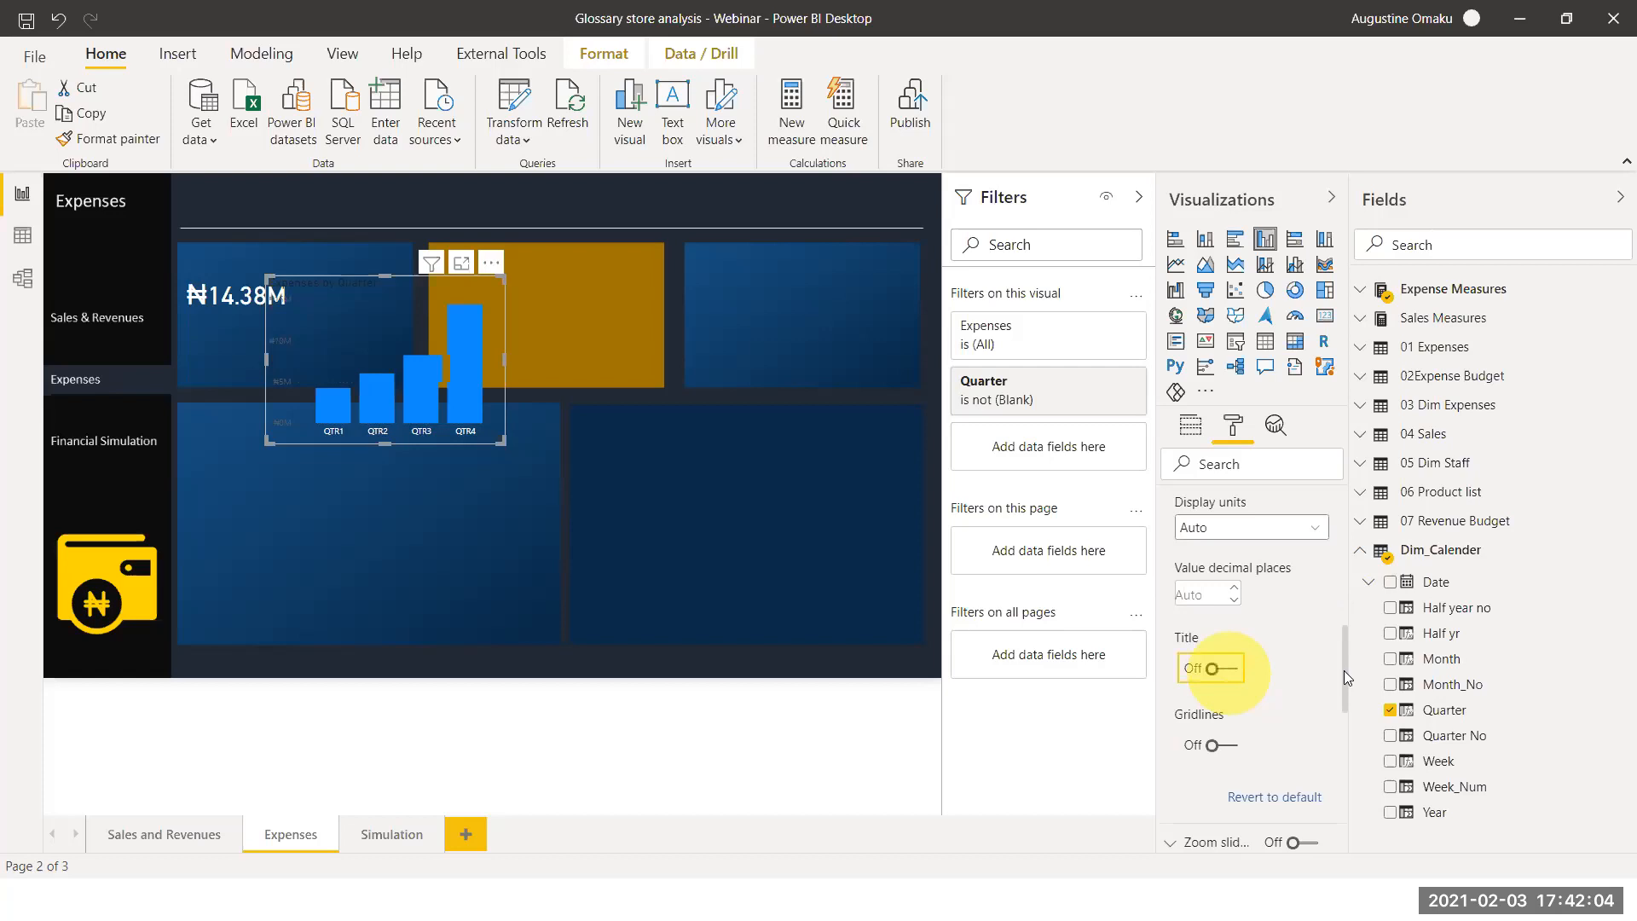
{"action": "scroll", "coordinate": [1346, 550], "scroll_direction": "up", "scroll_amount": 5}
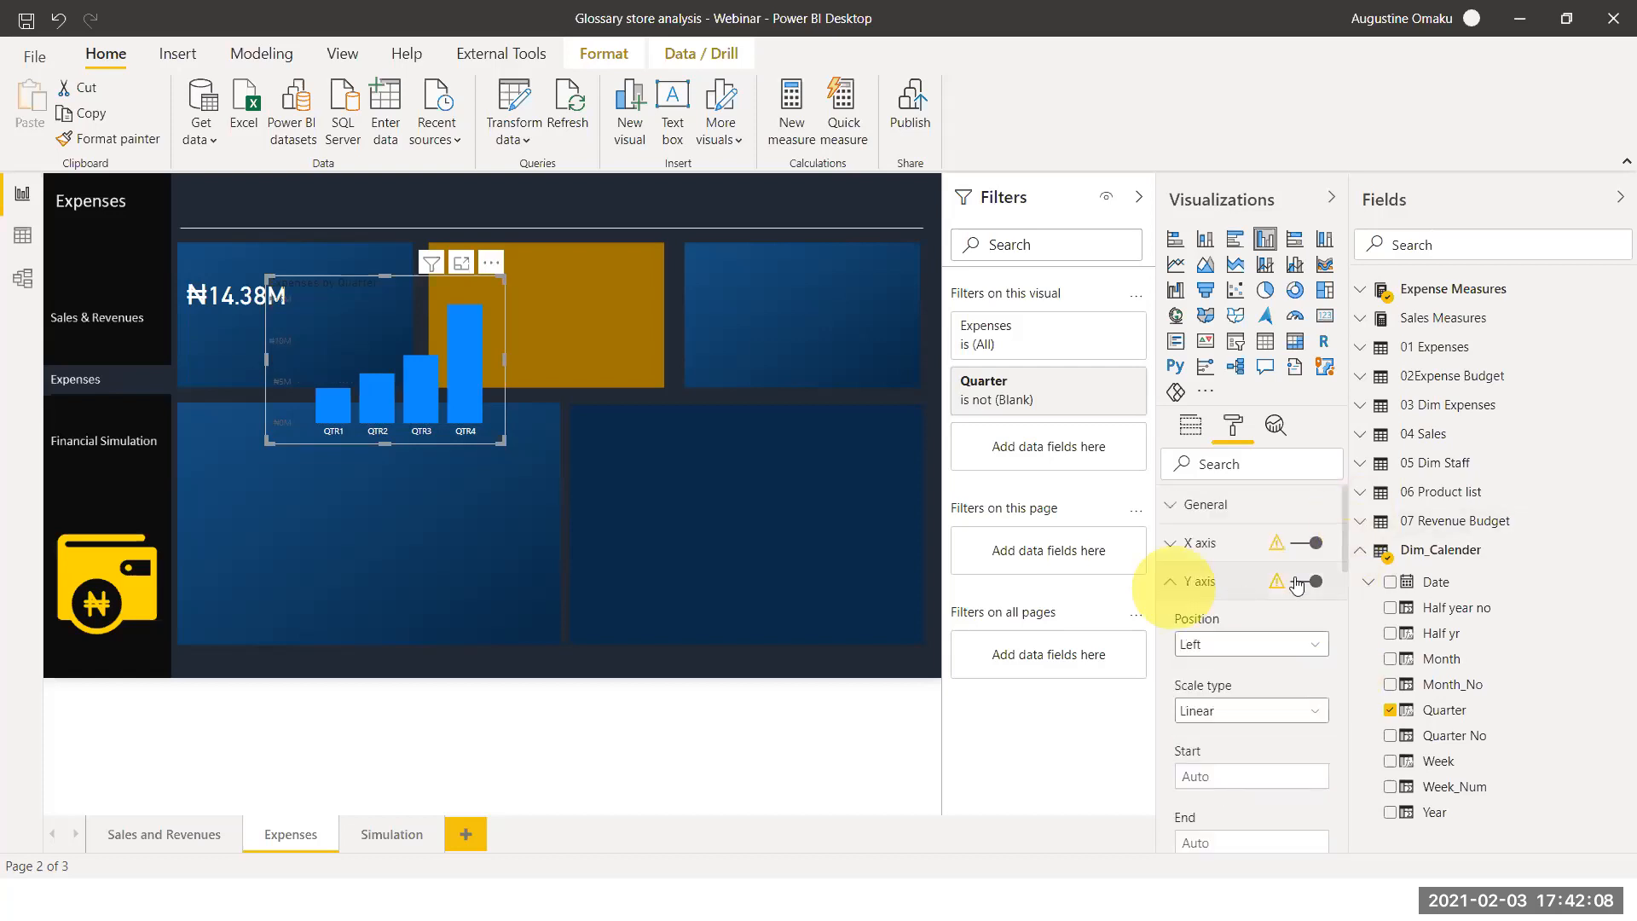
Turn off the column chart's entire Y axis and its chart title, moving the chart slightly down
{"action": "left_click", "coordinate": [1172, 584]}
{"action": "left_click", "coordinate": [1315, 584]}
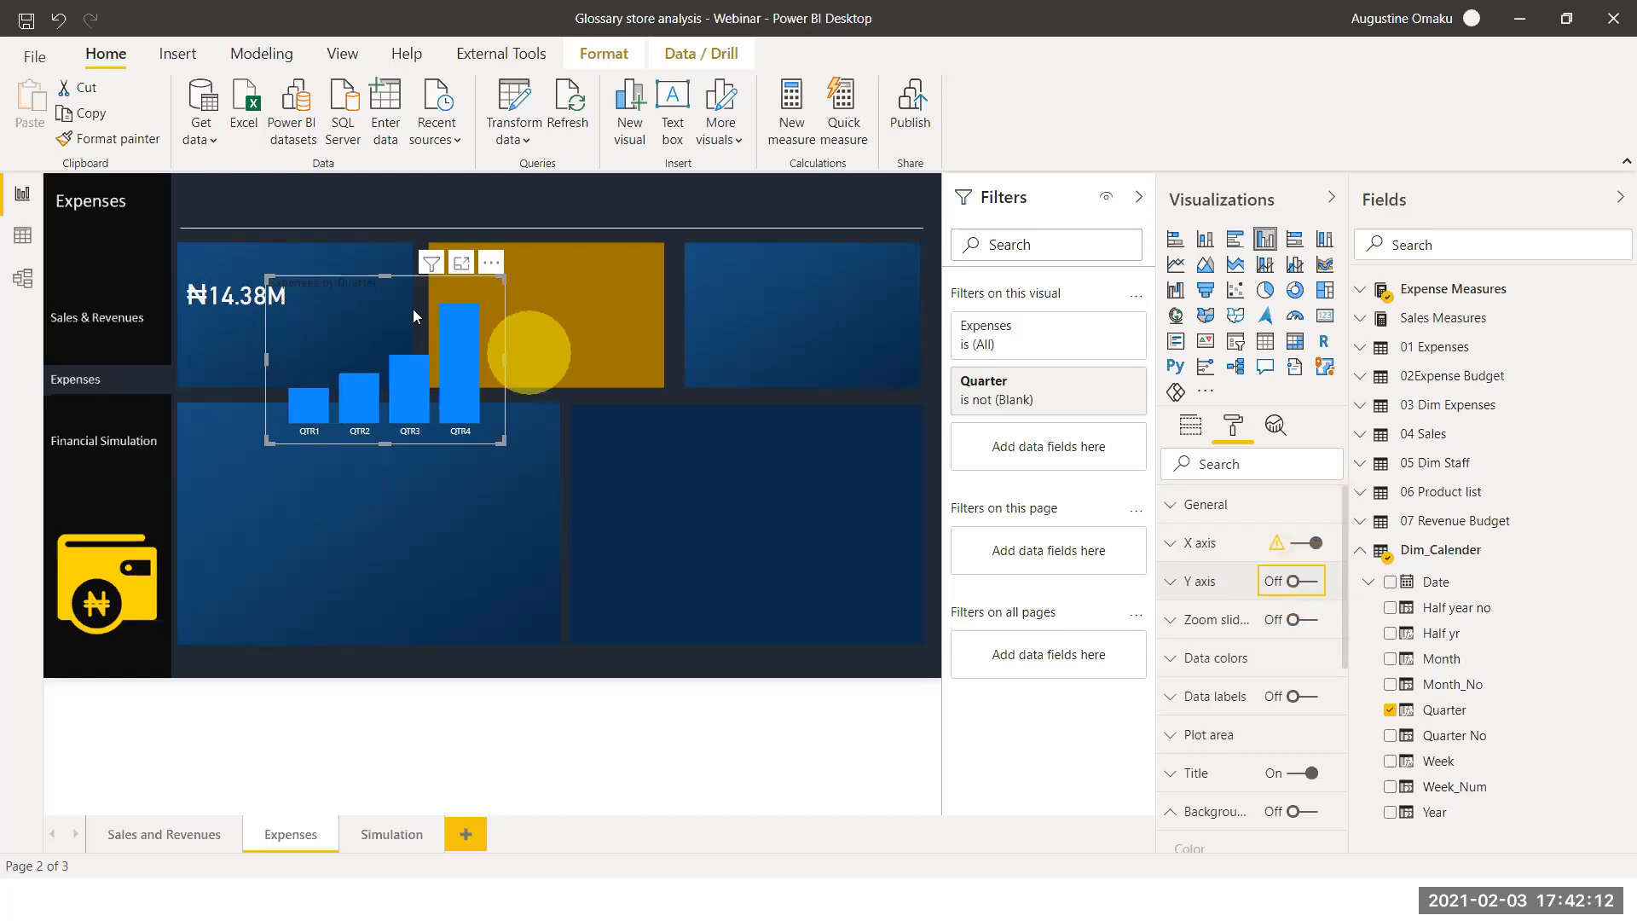
{"action": "left_click_drag", "start_coordinate": [412, 311], "coordinate": [430, 364]}
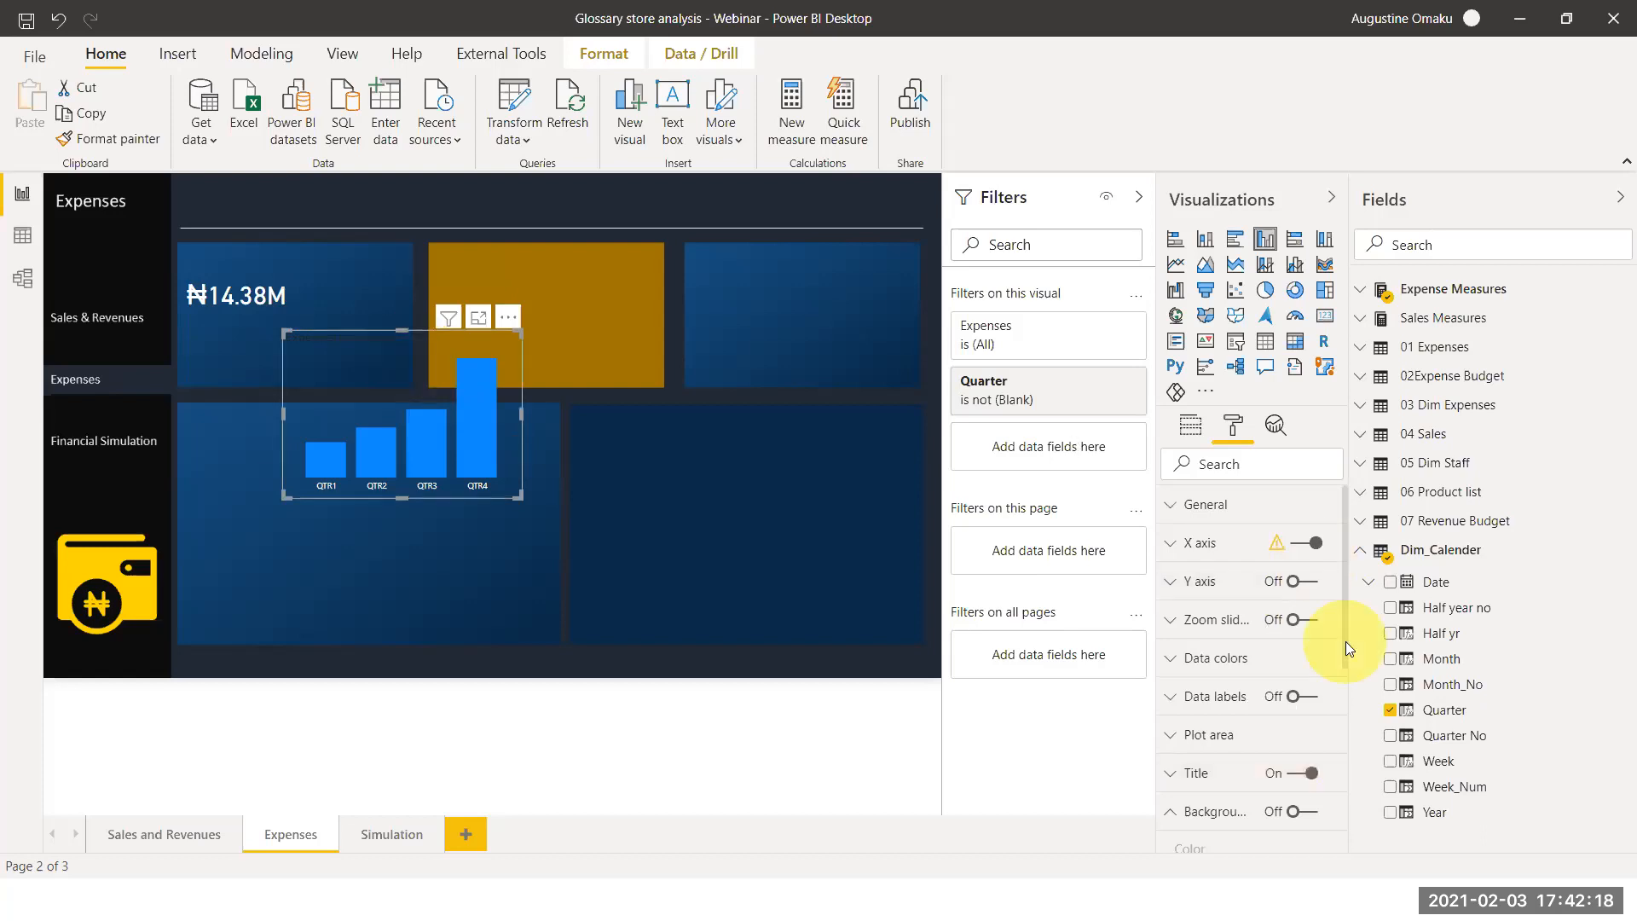
{"action": "left_click", "coordinate": [1313, 776]}
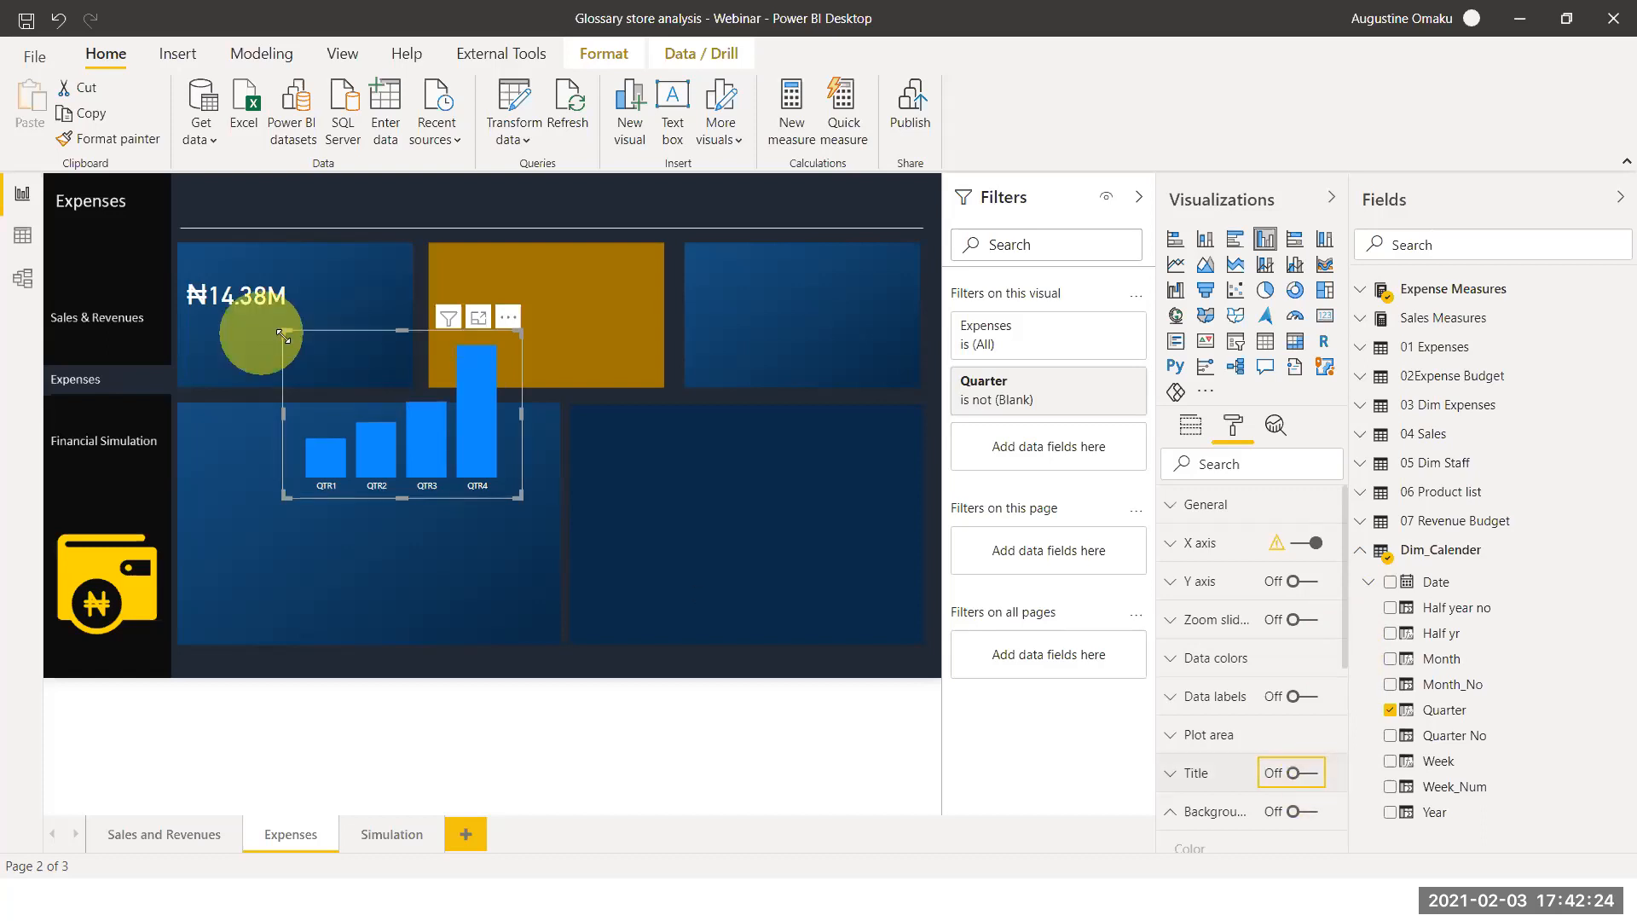
Shrink the column chart and fit it into the lower right part of the first tile, beside the QTD Expenses card
{"action": "left_click_drag", "start_coordinate": [312, 383], "coordinate": [330, 292]}
{"action": "left_click", "coordinate": [425, 430]}
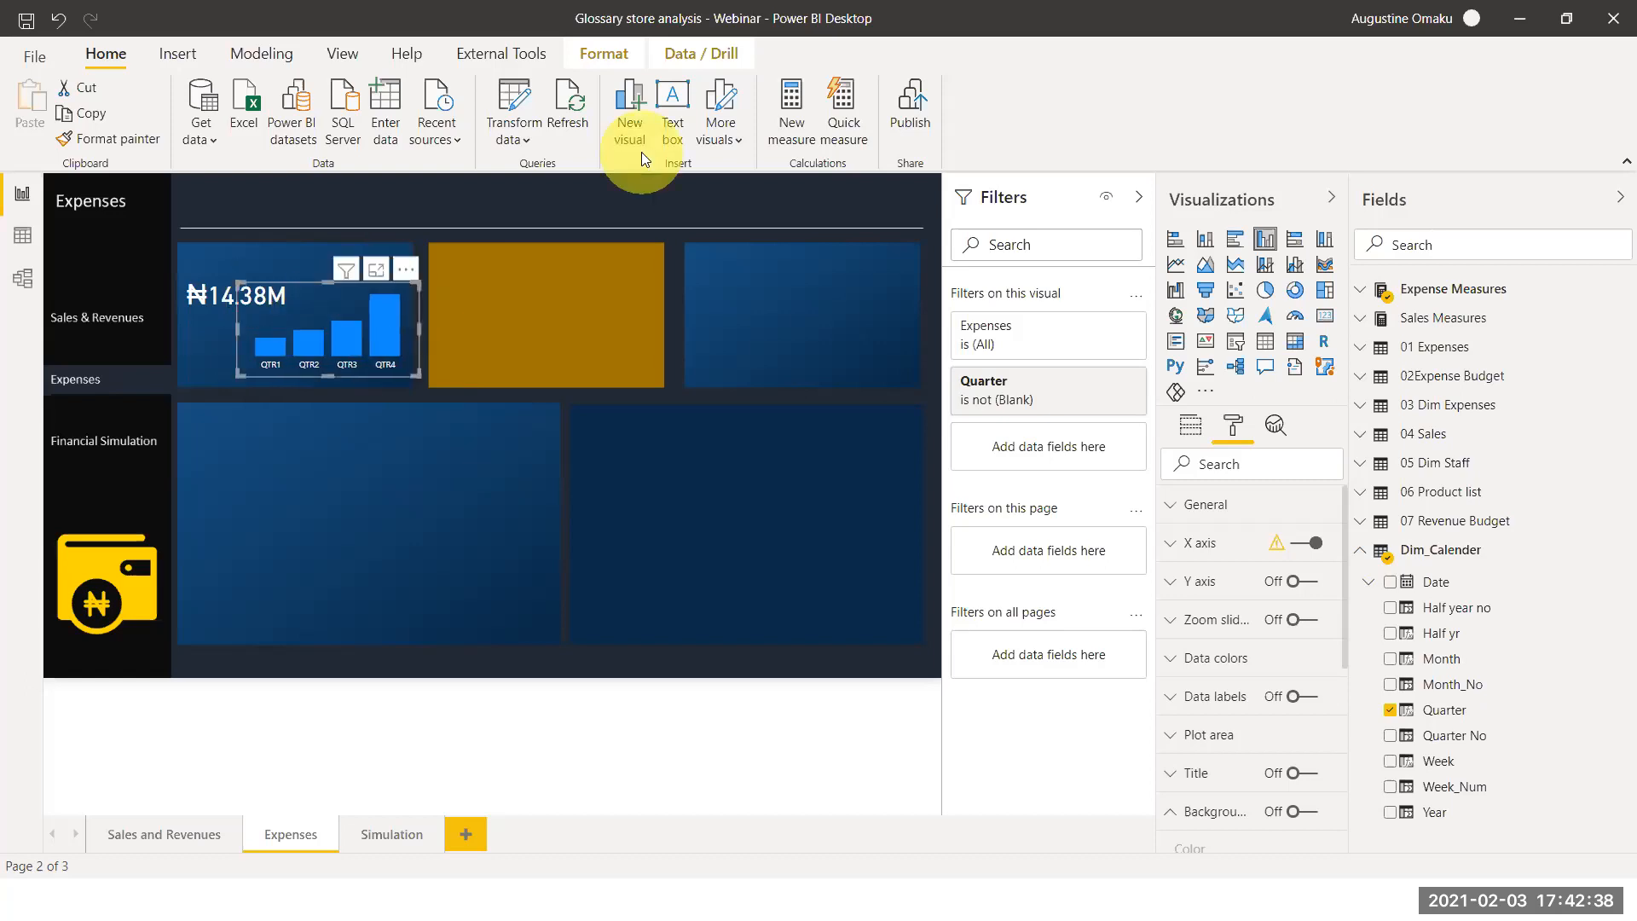
{"action": "key", "text": "Left"}
{"action": "key", "text": "Down"}
{"action": "key", "text": "Down"}
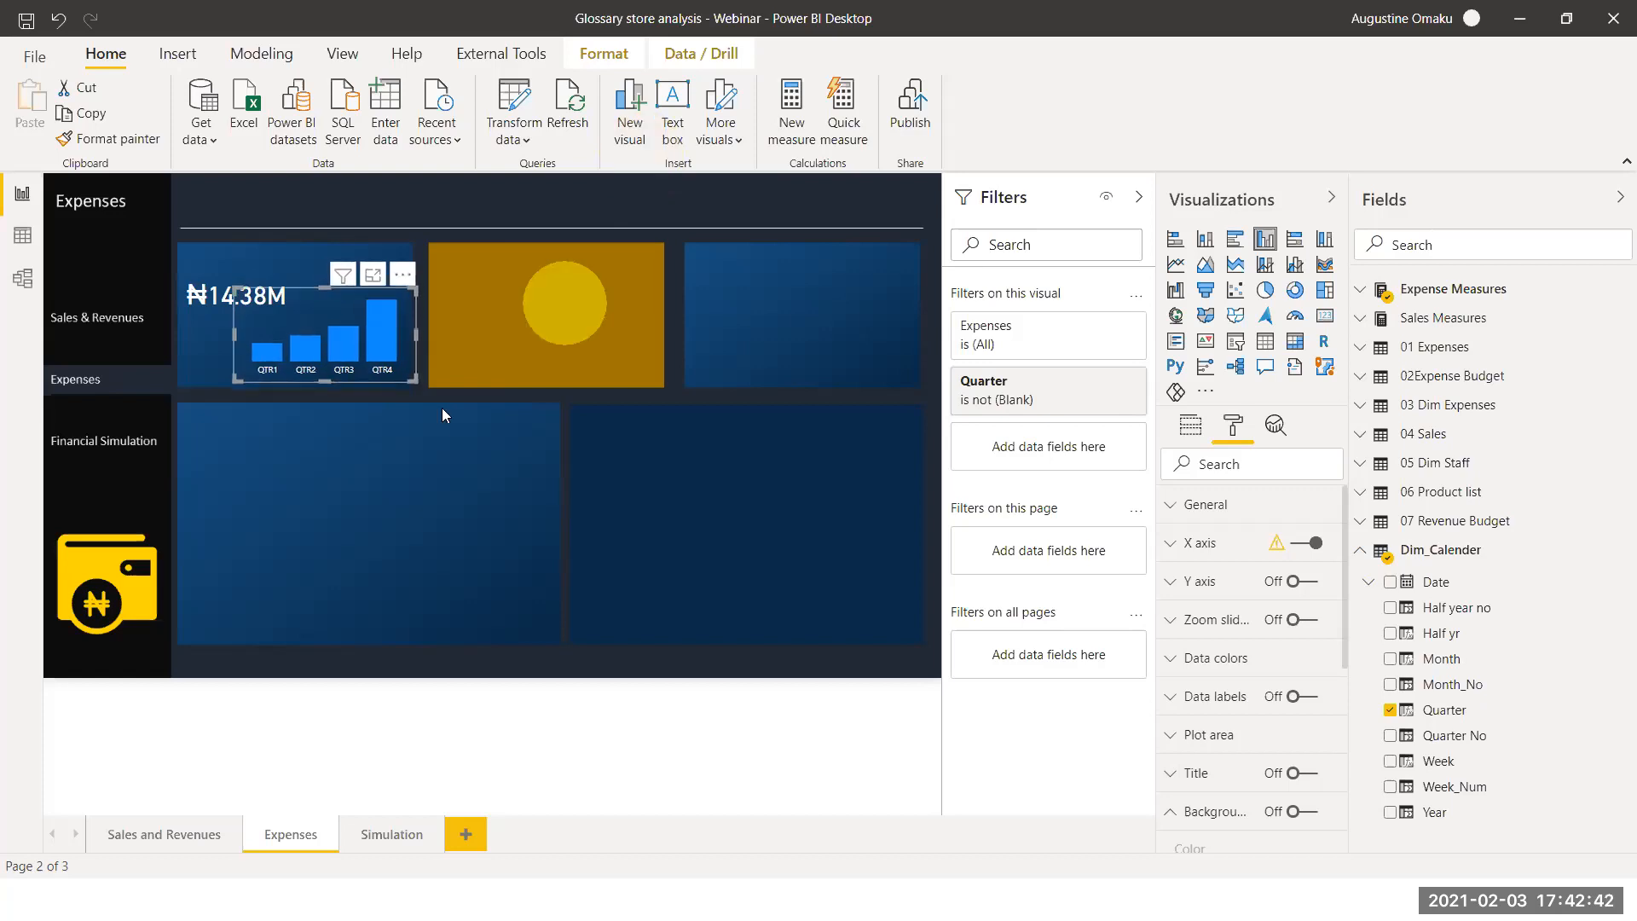
{"action": "left_click", "coordinate": [307, 253]}
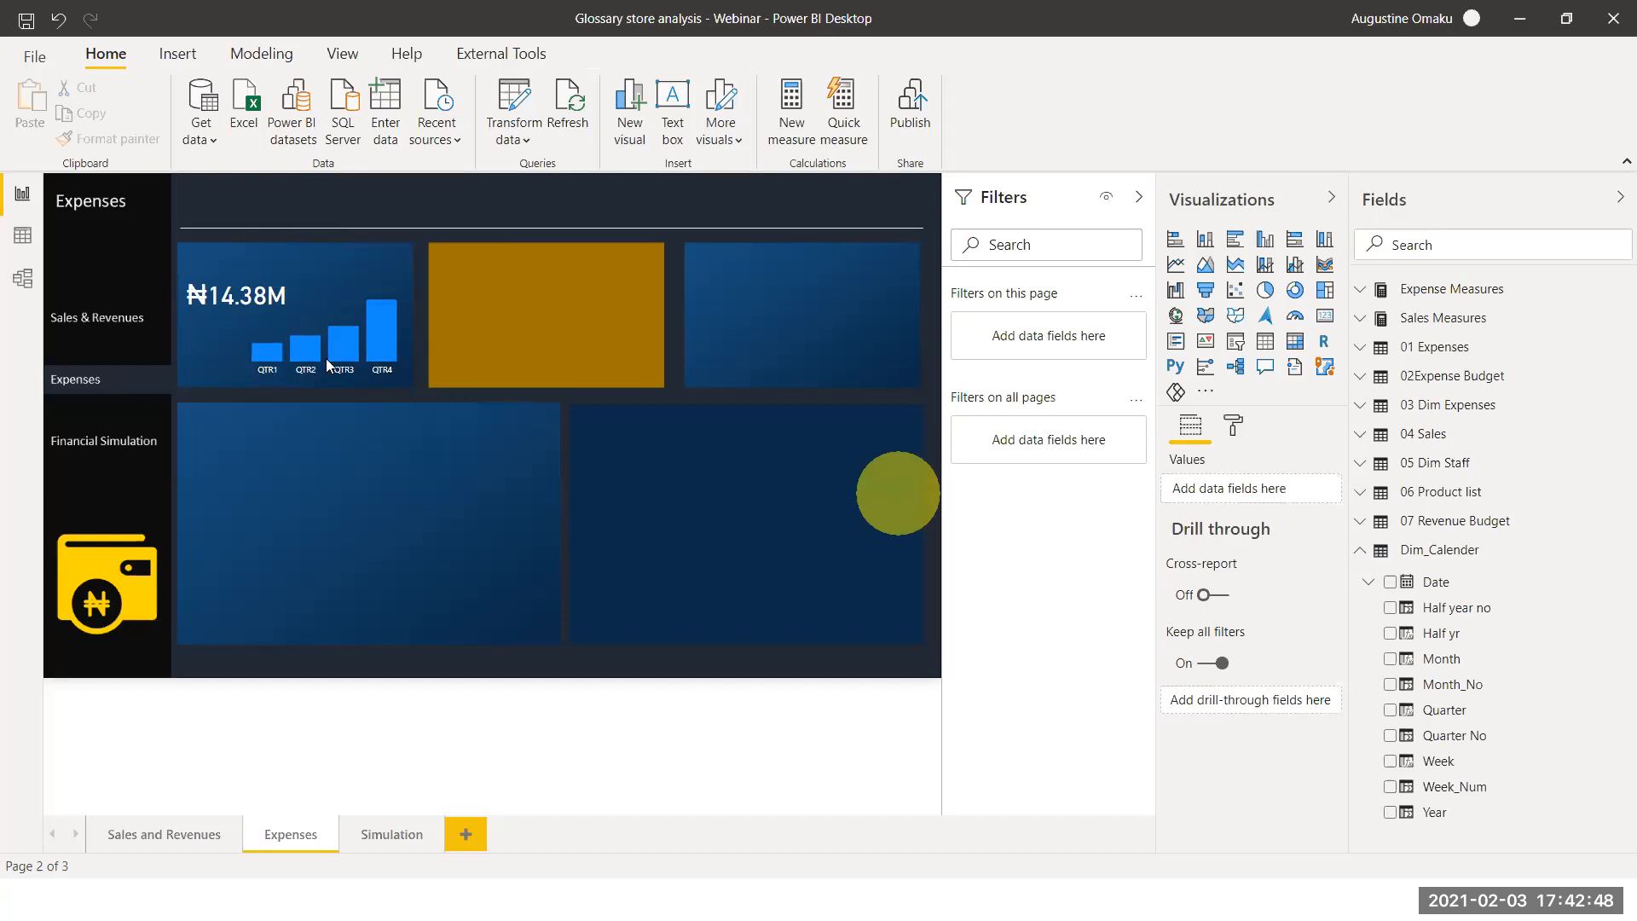
Set the data label text size of the QTD Expenses card to 25 pt
{"action": "mouse_move", "coordinate": [227, 308]}
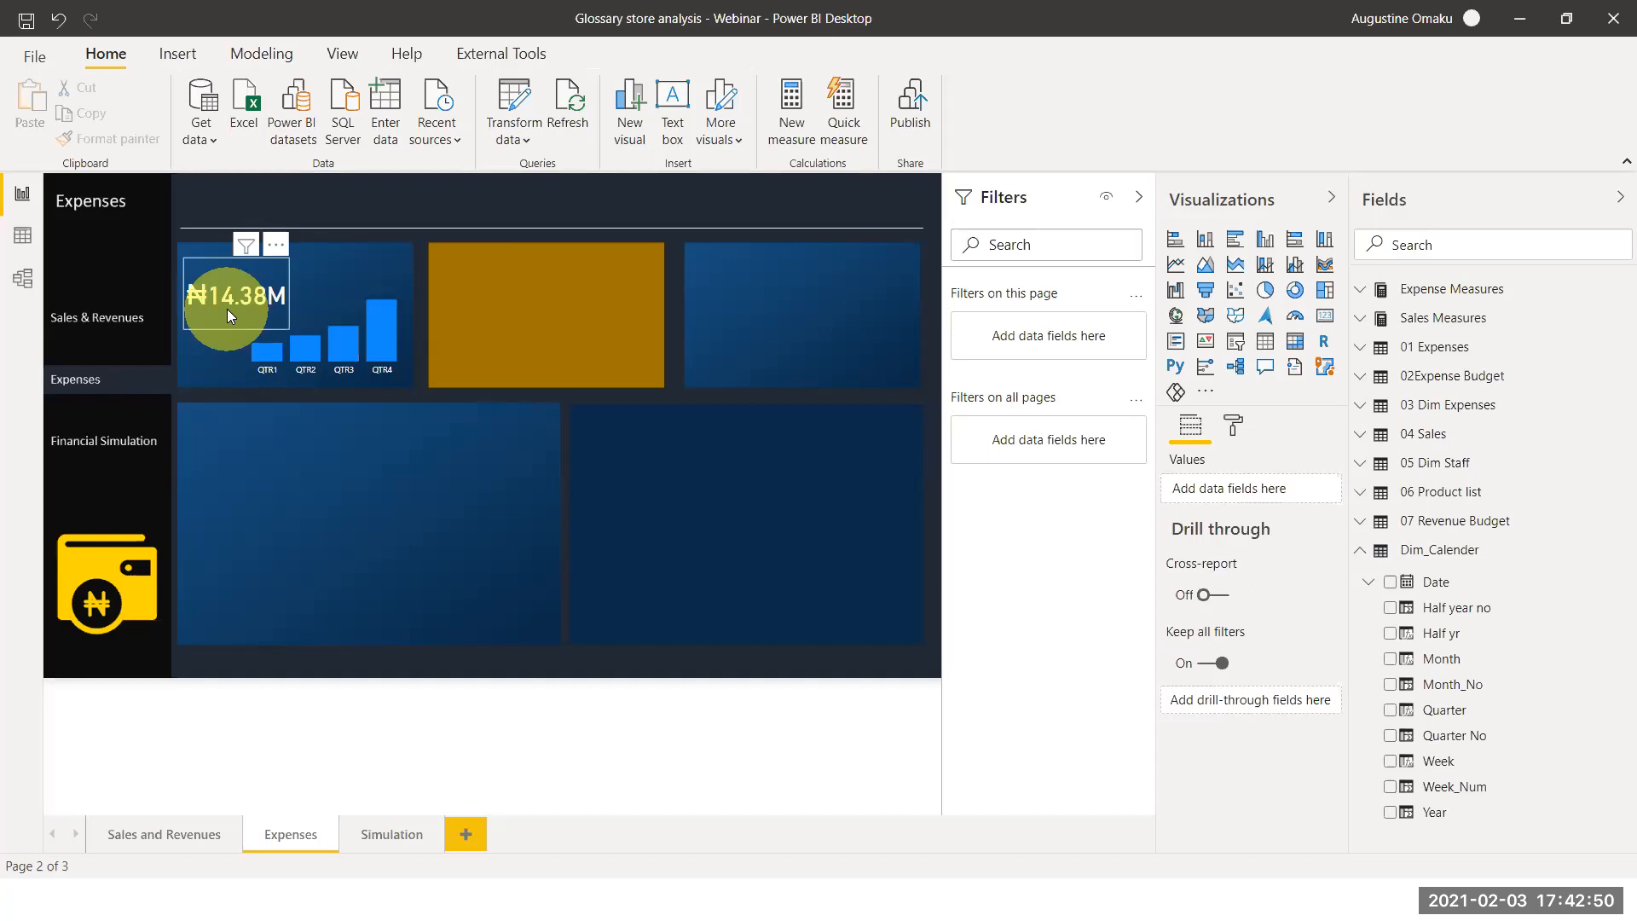
{"action": "left_click", "coordinate": [225, 309]}
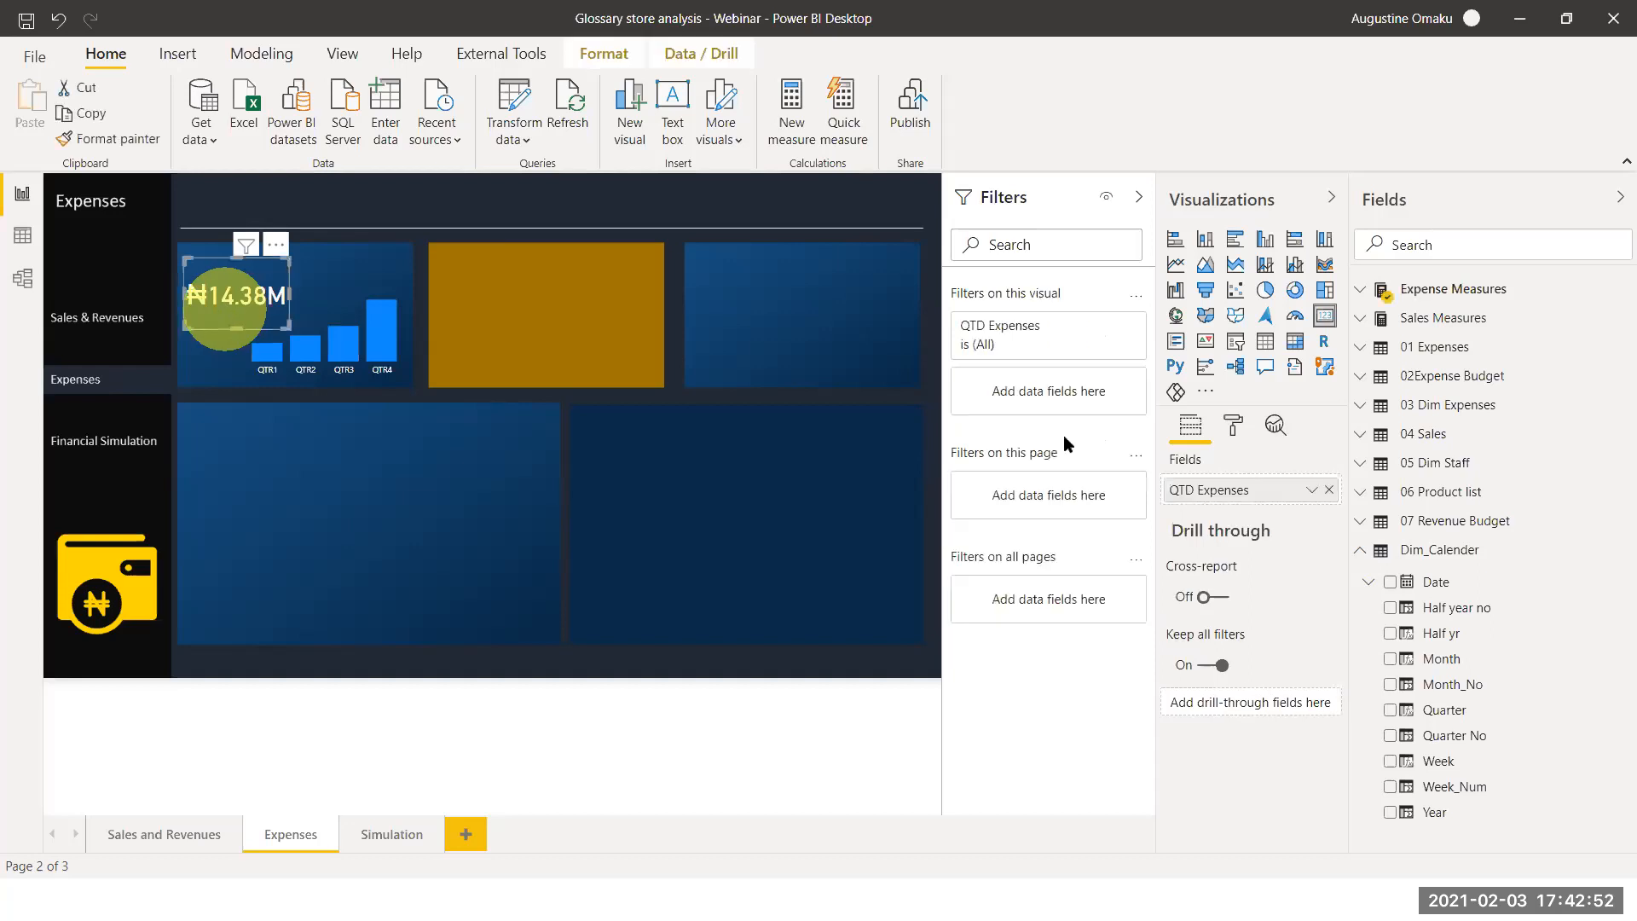
{"action": "left_click", "coordinate": [1240, 429]}
{"action": "left_click", "coordinate": [1186, 545]}
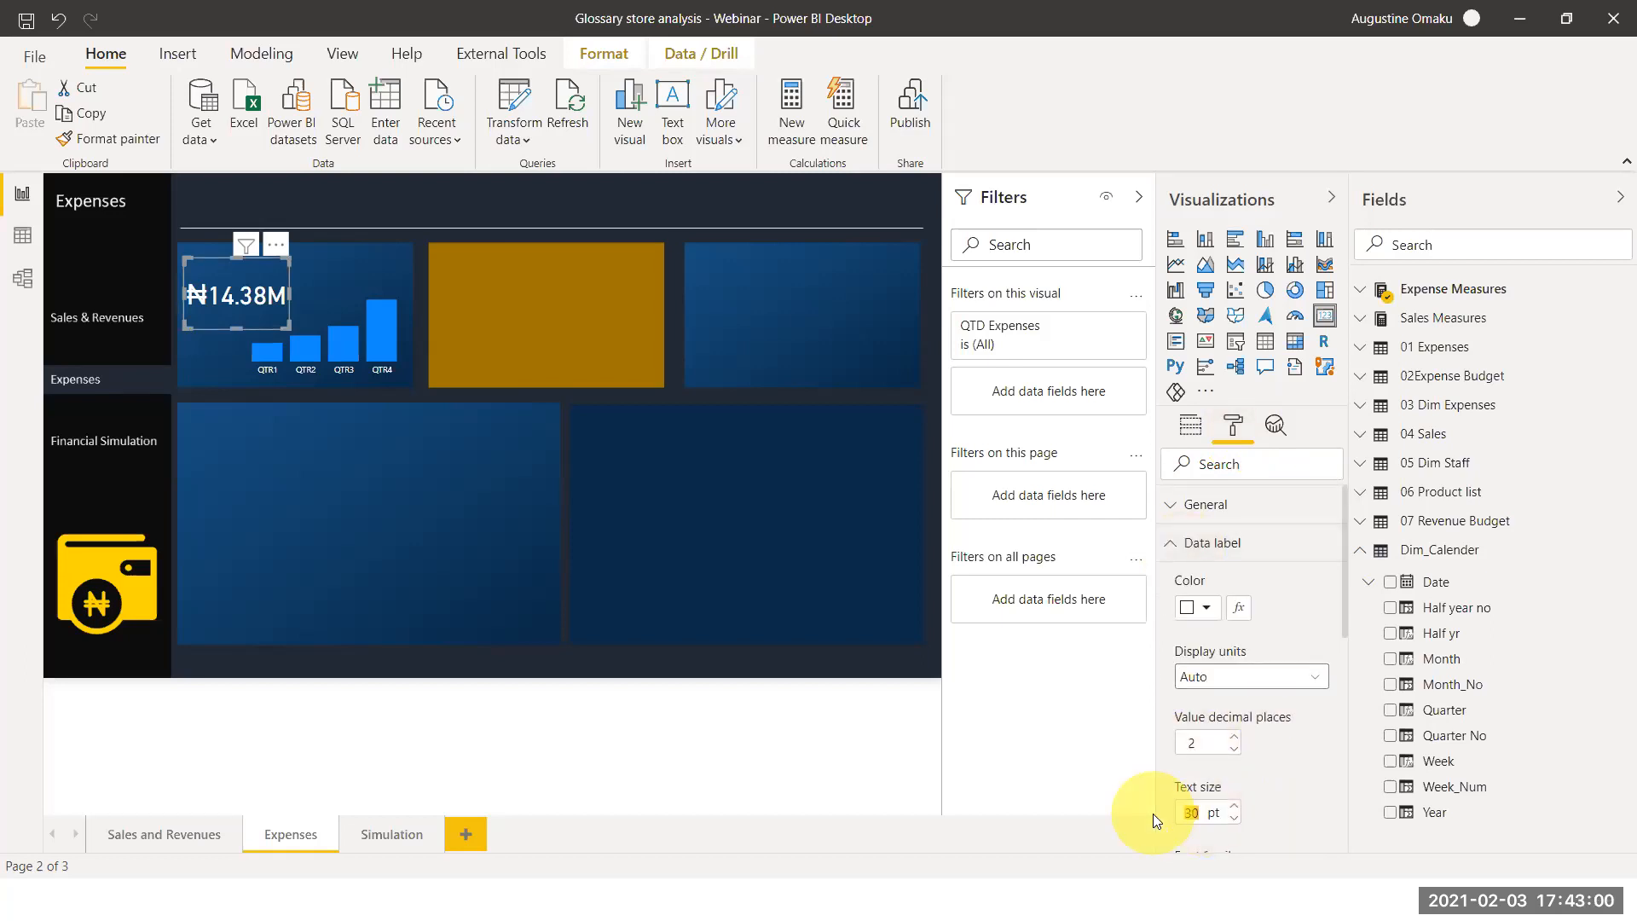
{"action": "type", "text": "25"}
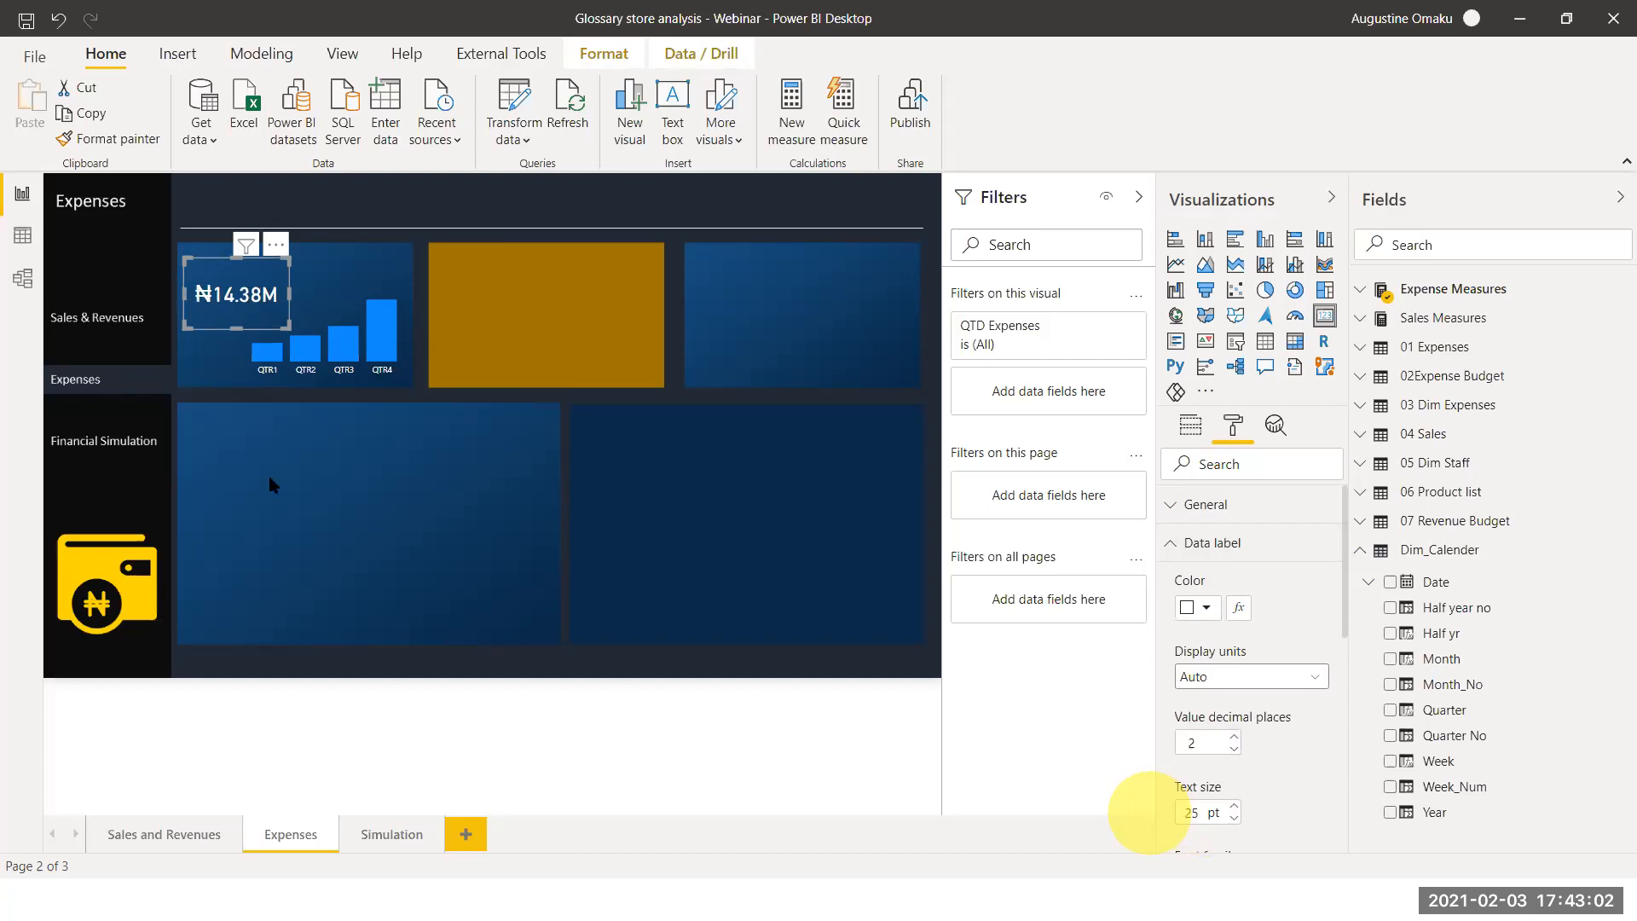
{"action": "left_click", "coordinate": [201, 513]}
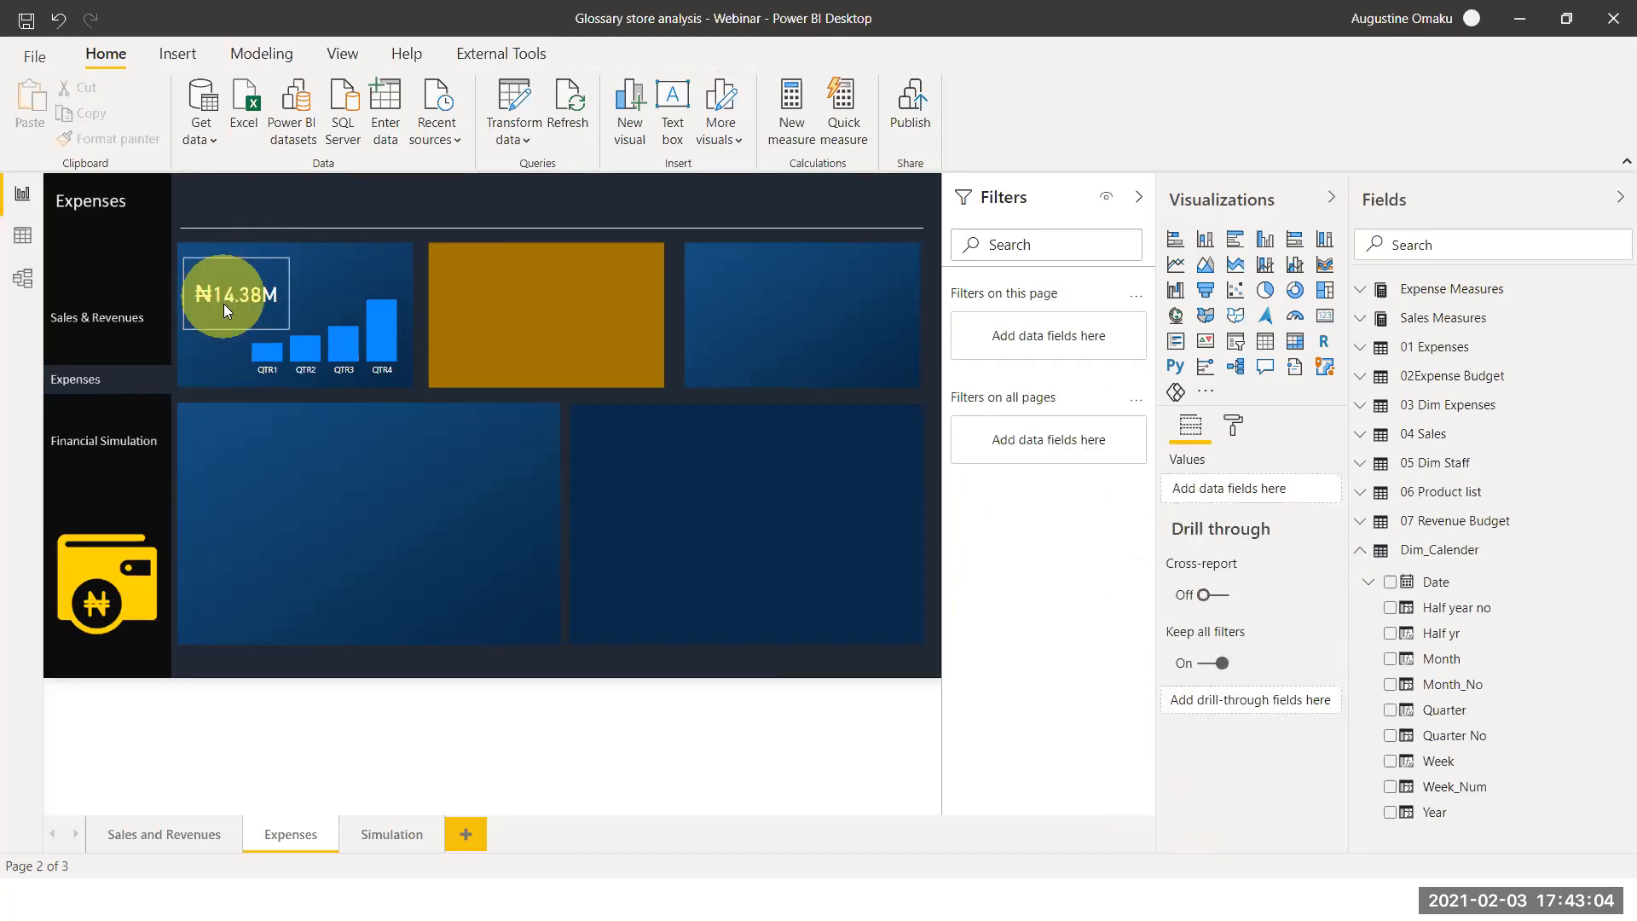
Shift the QTD Expenses card slightly down and to the left within the first tile
{"action": "left_click", "coordinate": [224, 303]}
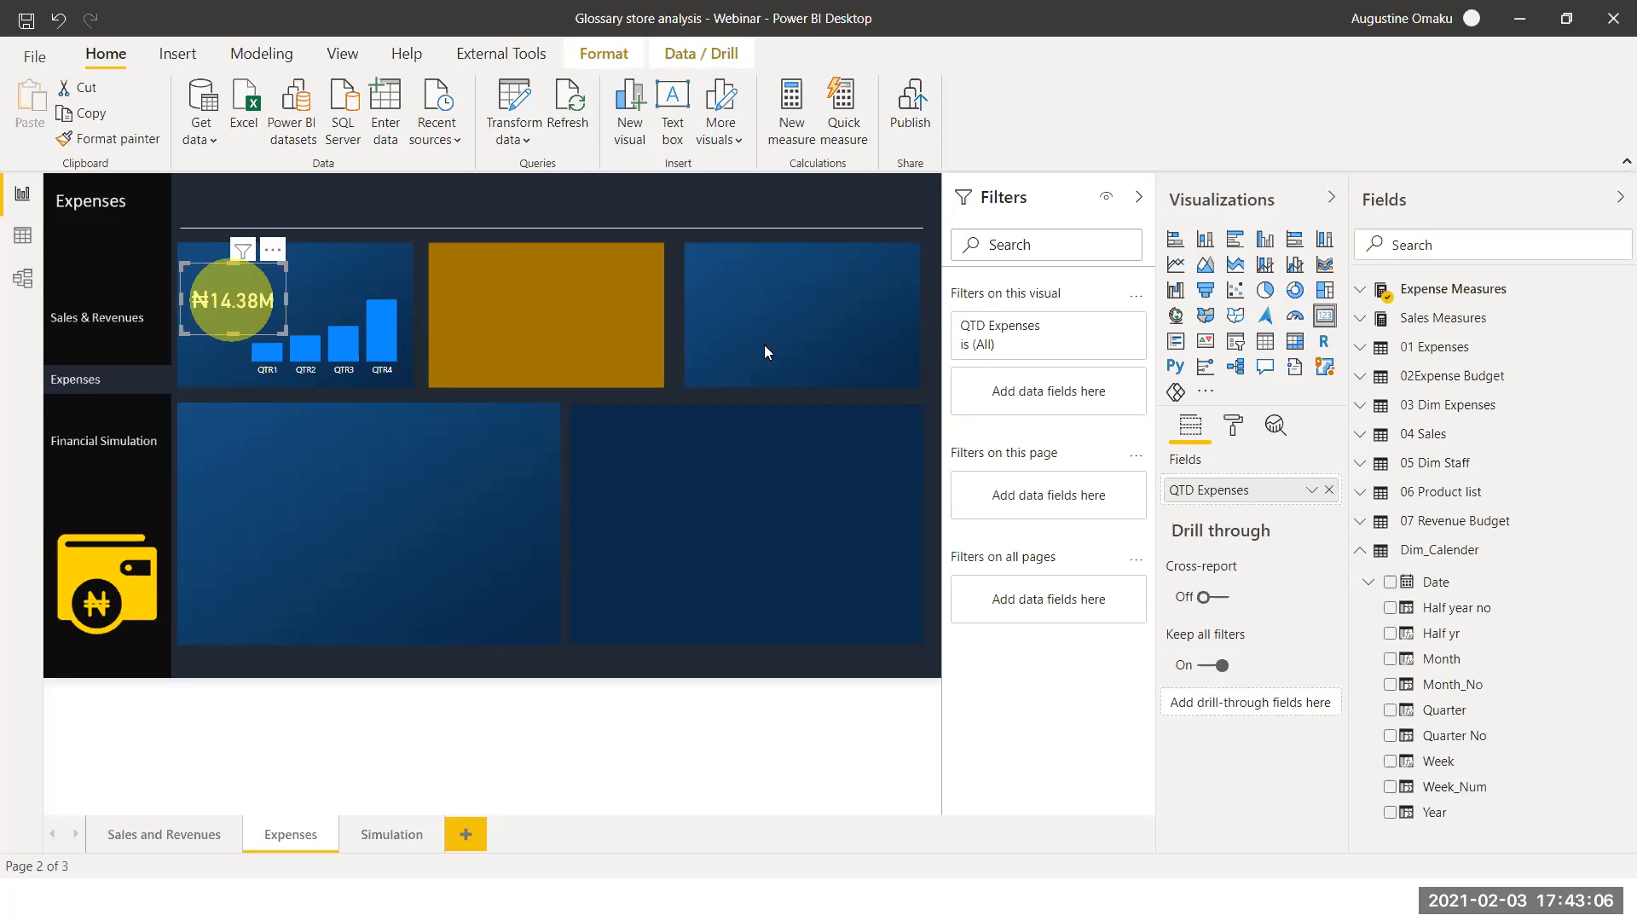
{"action": "left_click", "coordinate": [764, 348]}
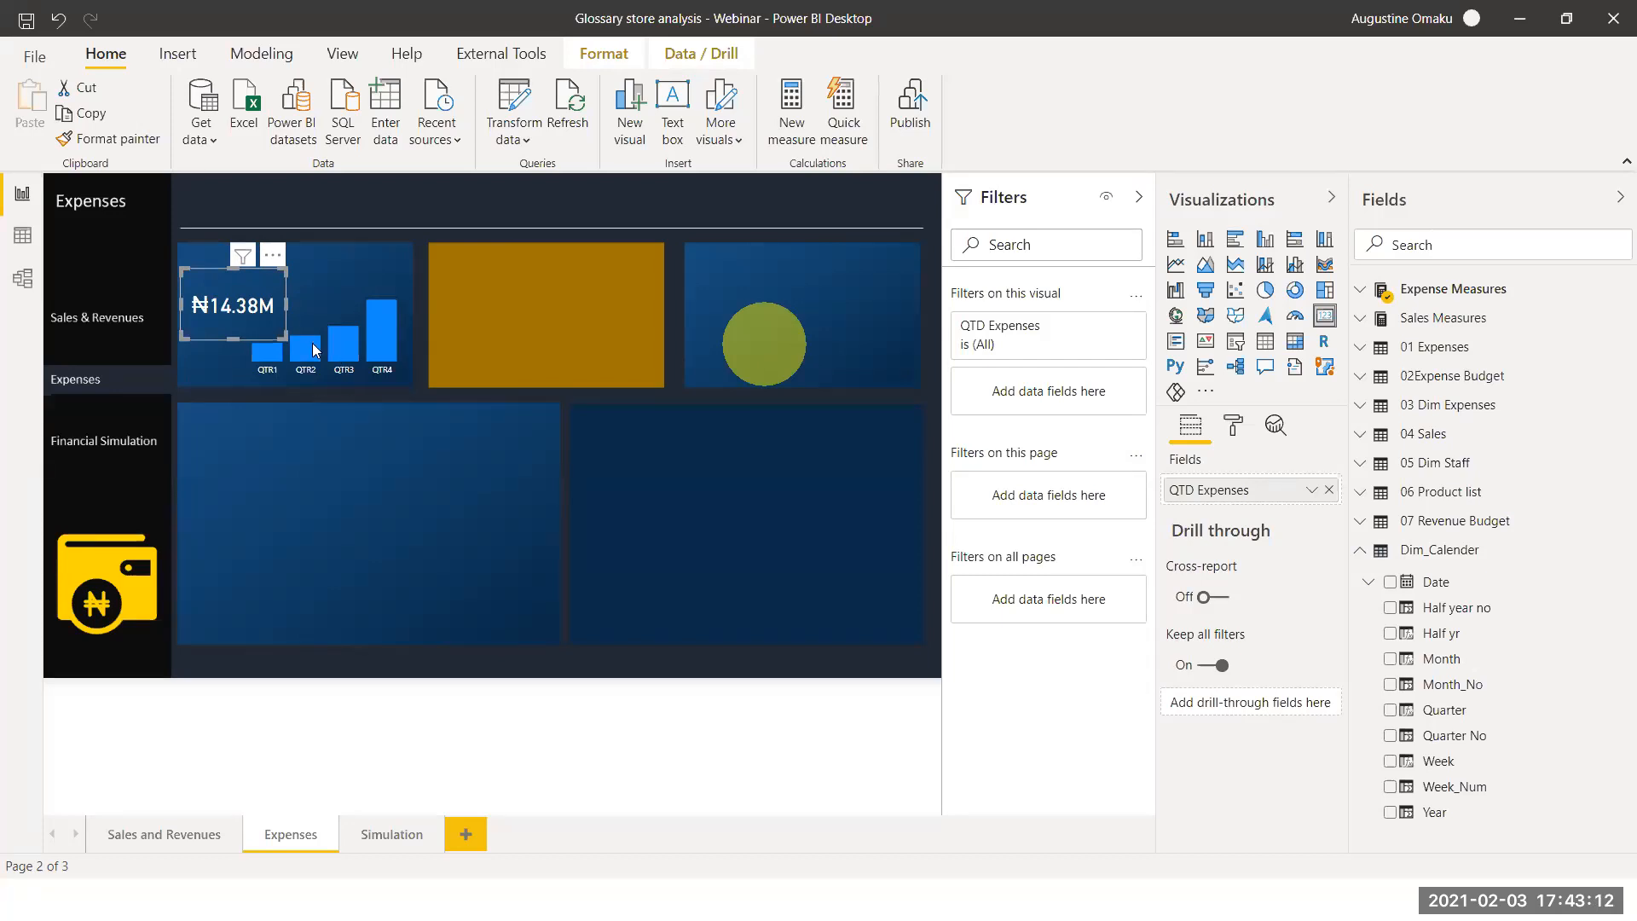
{"action": "left_click_drag", "start_coordinate": [264, 323], "coordinate": [263, 246]}
{"action": "left_click", "coordinate": [316, 243]}
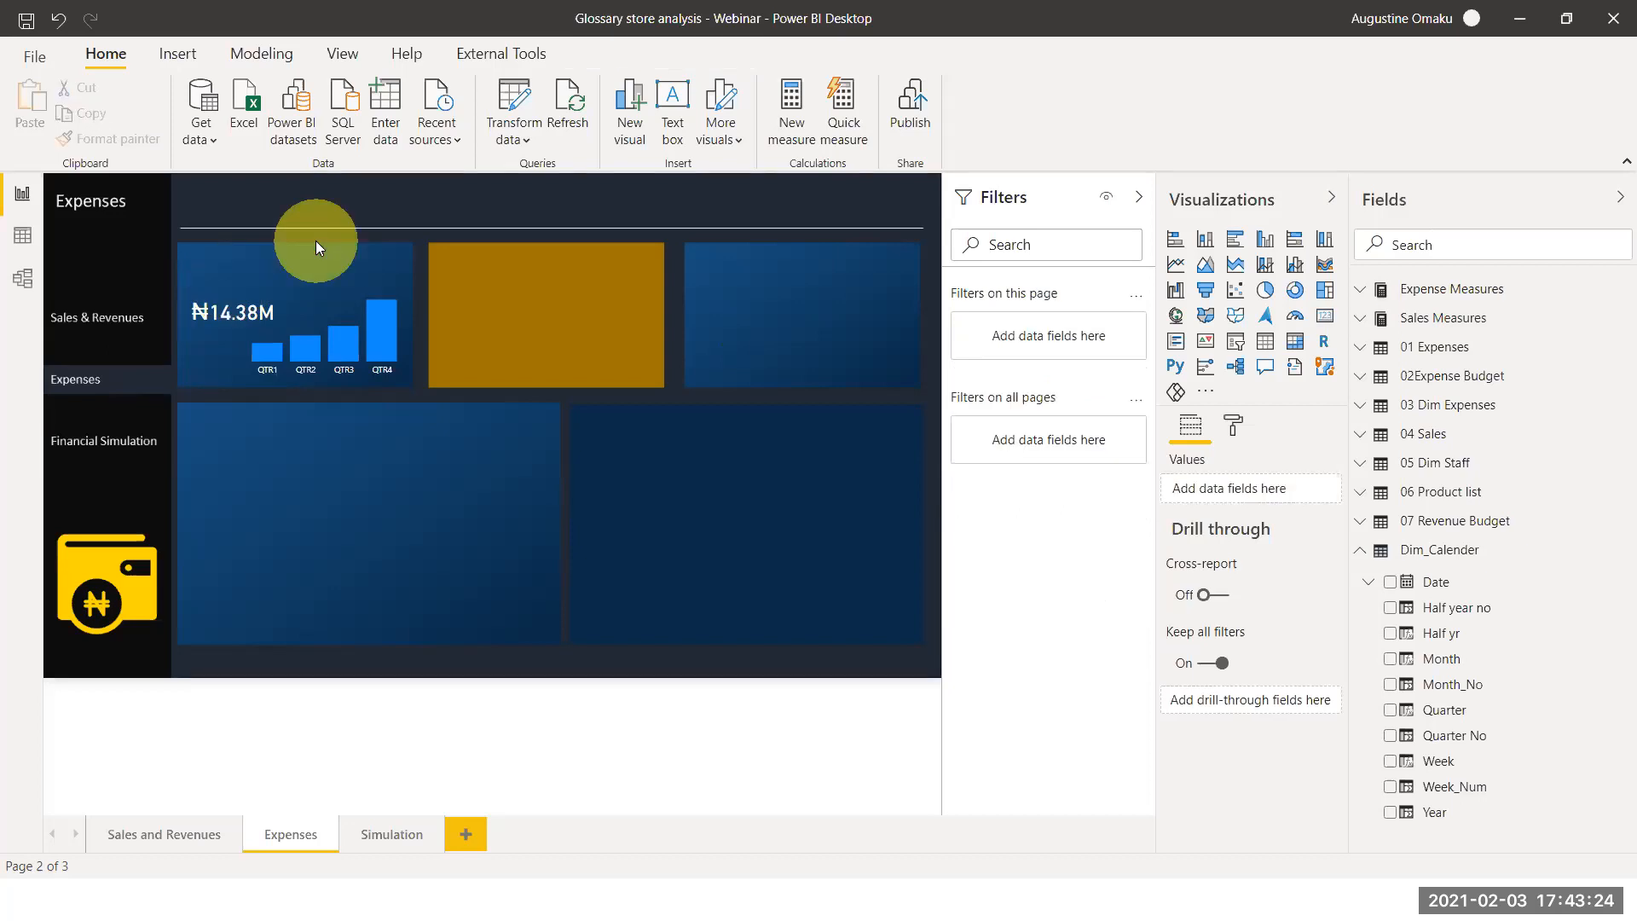
Insert a text box and place it over the upper part of the first tile
{"action": "left_click", "coordinate": [953, 242]}
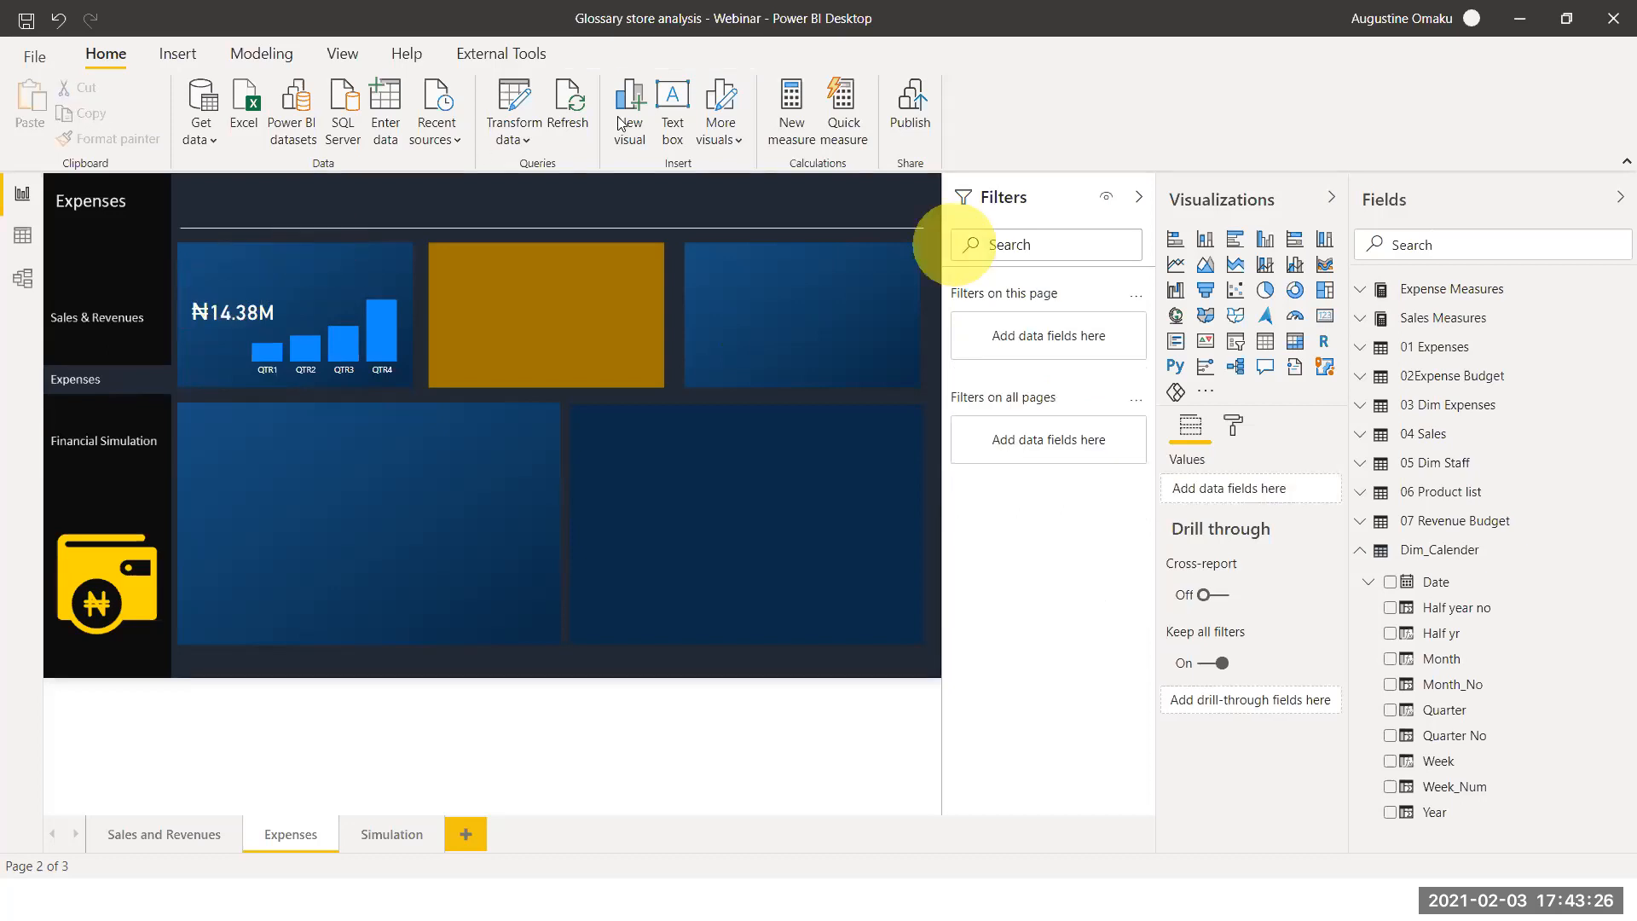
{"action": "left_click", "coordinate": [676, 113]}
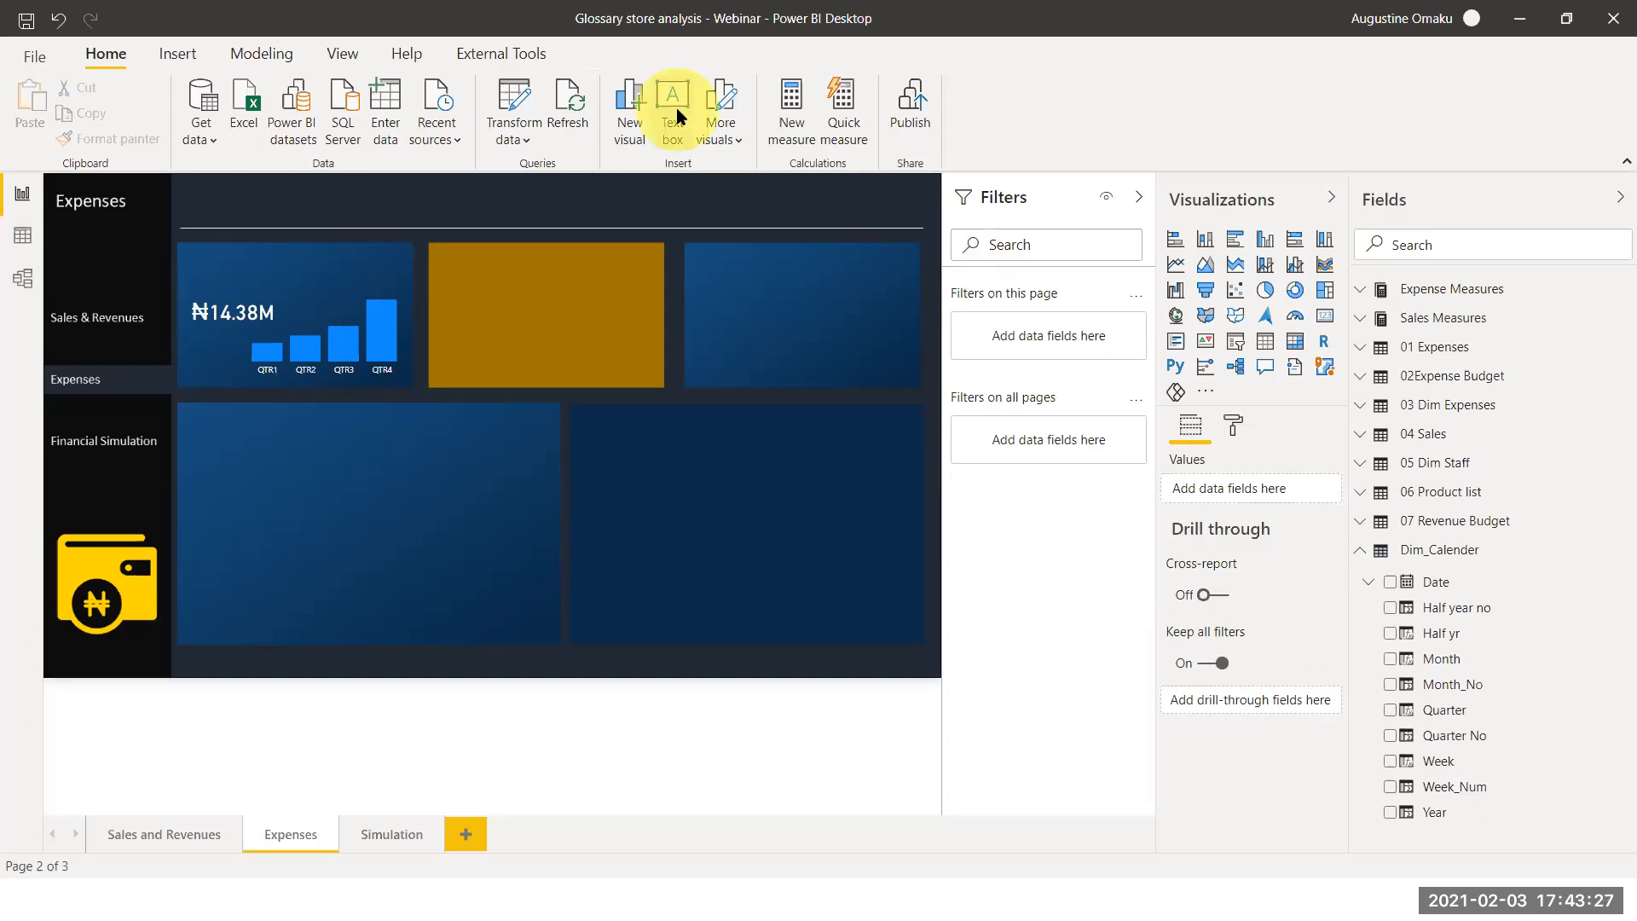
{"action": "left_click", "coordinate": [163, 259]}
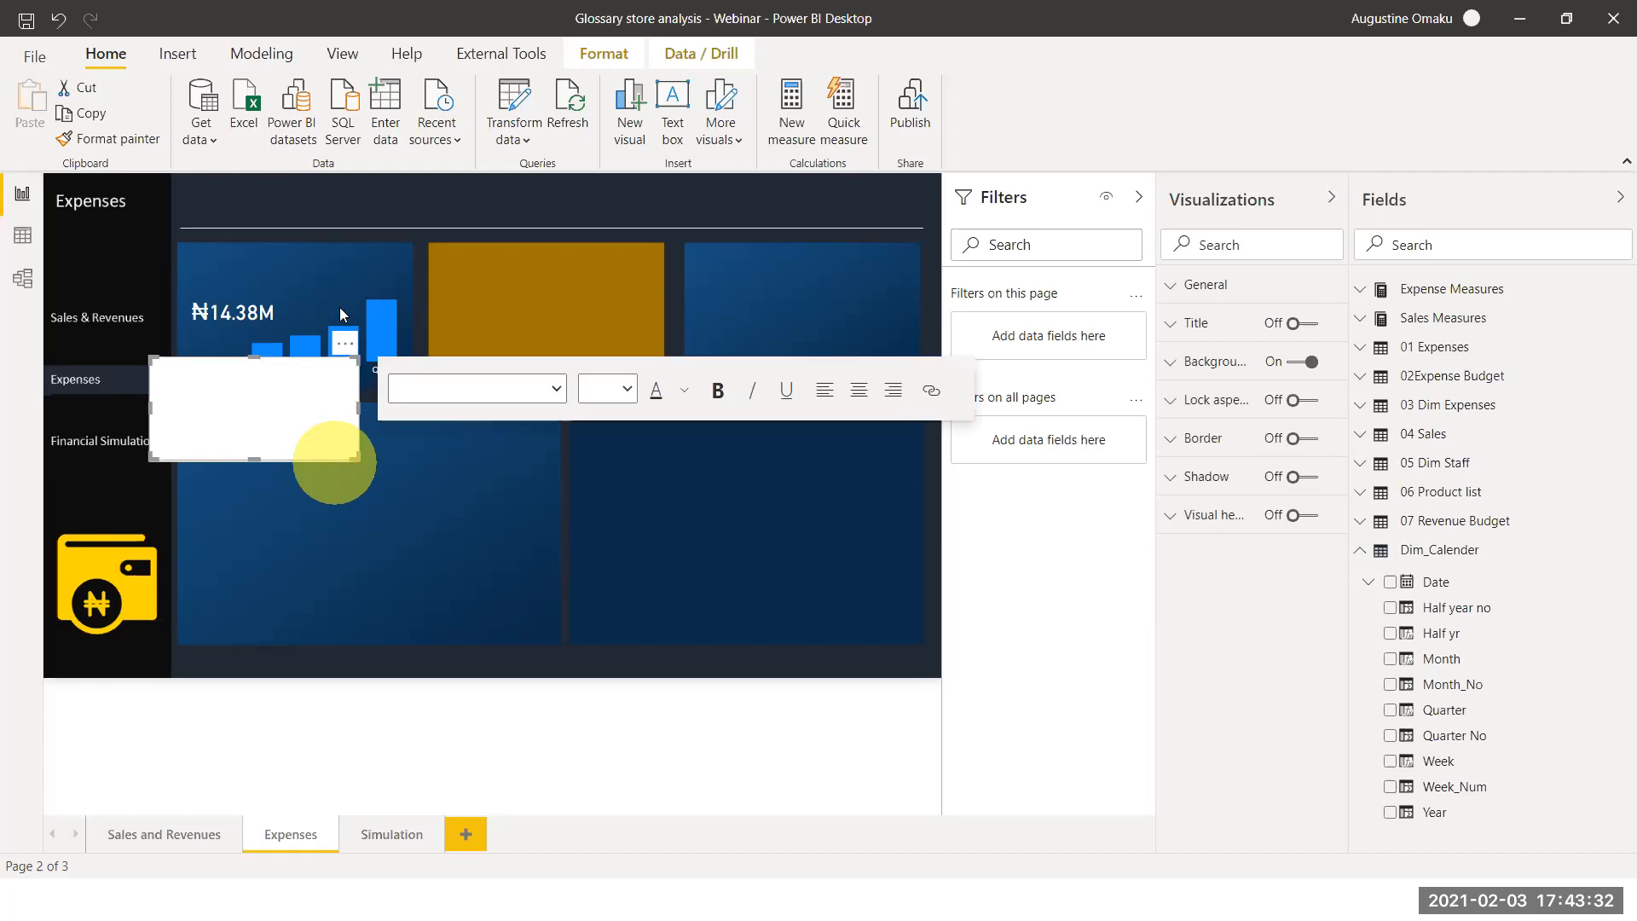
{"action": "left_click", "coordinate": [186, 375]}
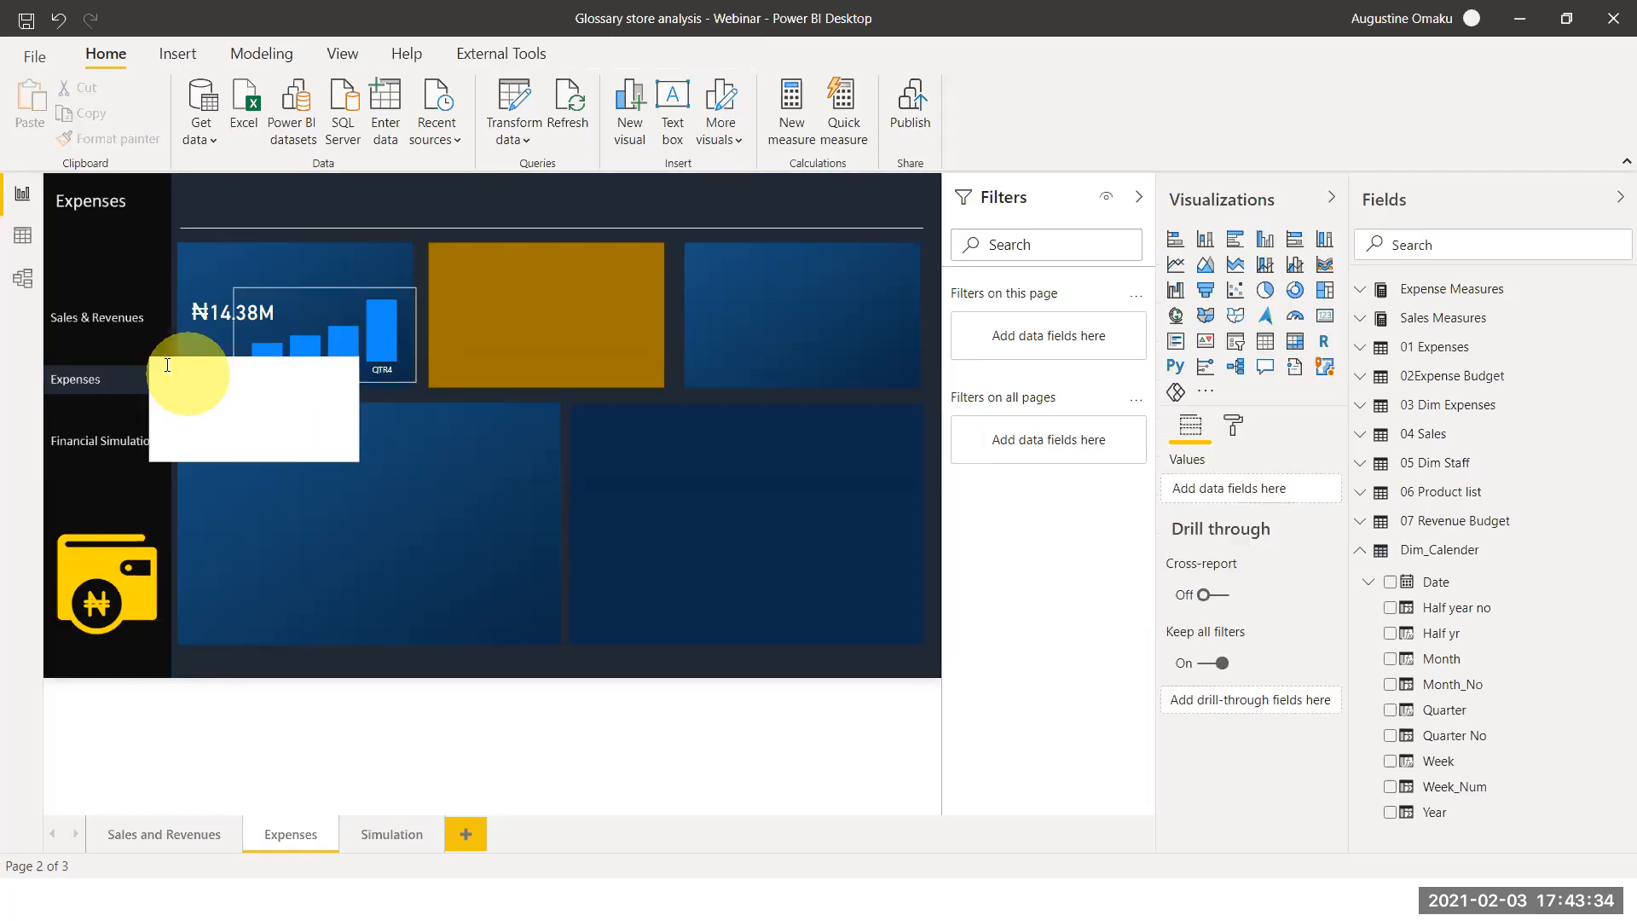
{"action": "left_click", "coordinate": [172, 353]}
{"action": "mouse_move", "coordinate": [237, 233]}
{"action": "left_mouse_down"}
{"action": "mouse_move", "coordinate": [208, 249]}
{"action": "mouse_move", "coordinate": [222, 247]}
{"action": "left_mouse_up"}
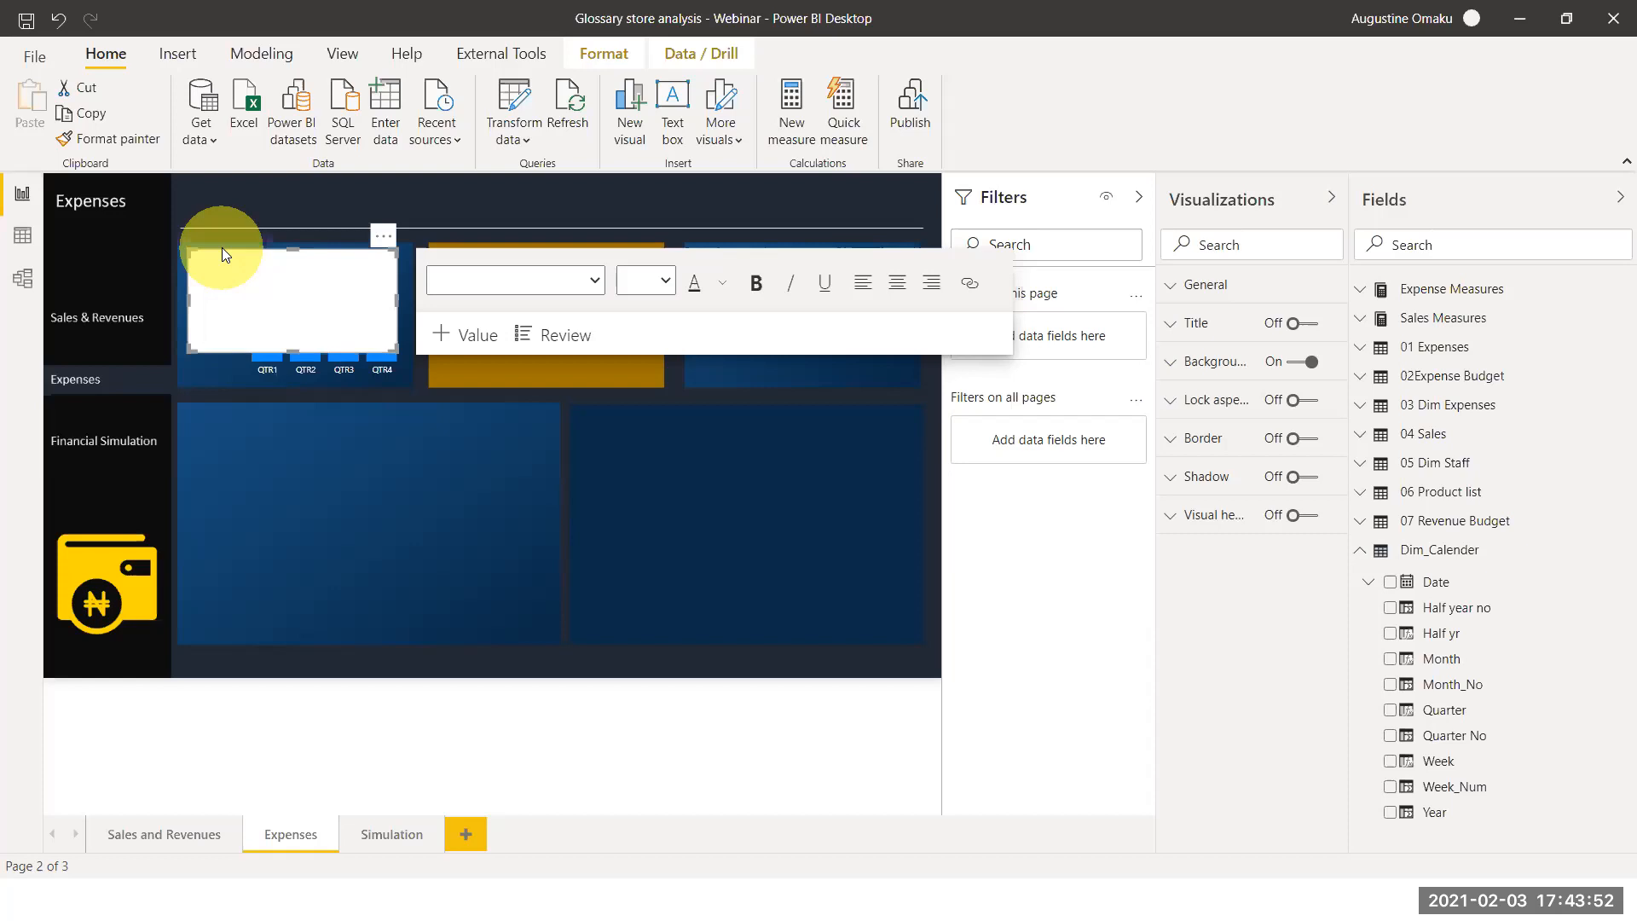
Enter the text "Expenses was" in the text box
{"action": "type", "text": "E"}
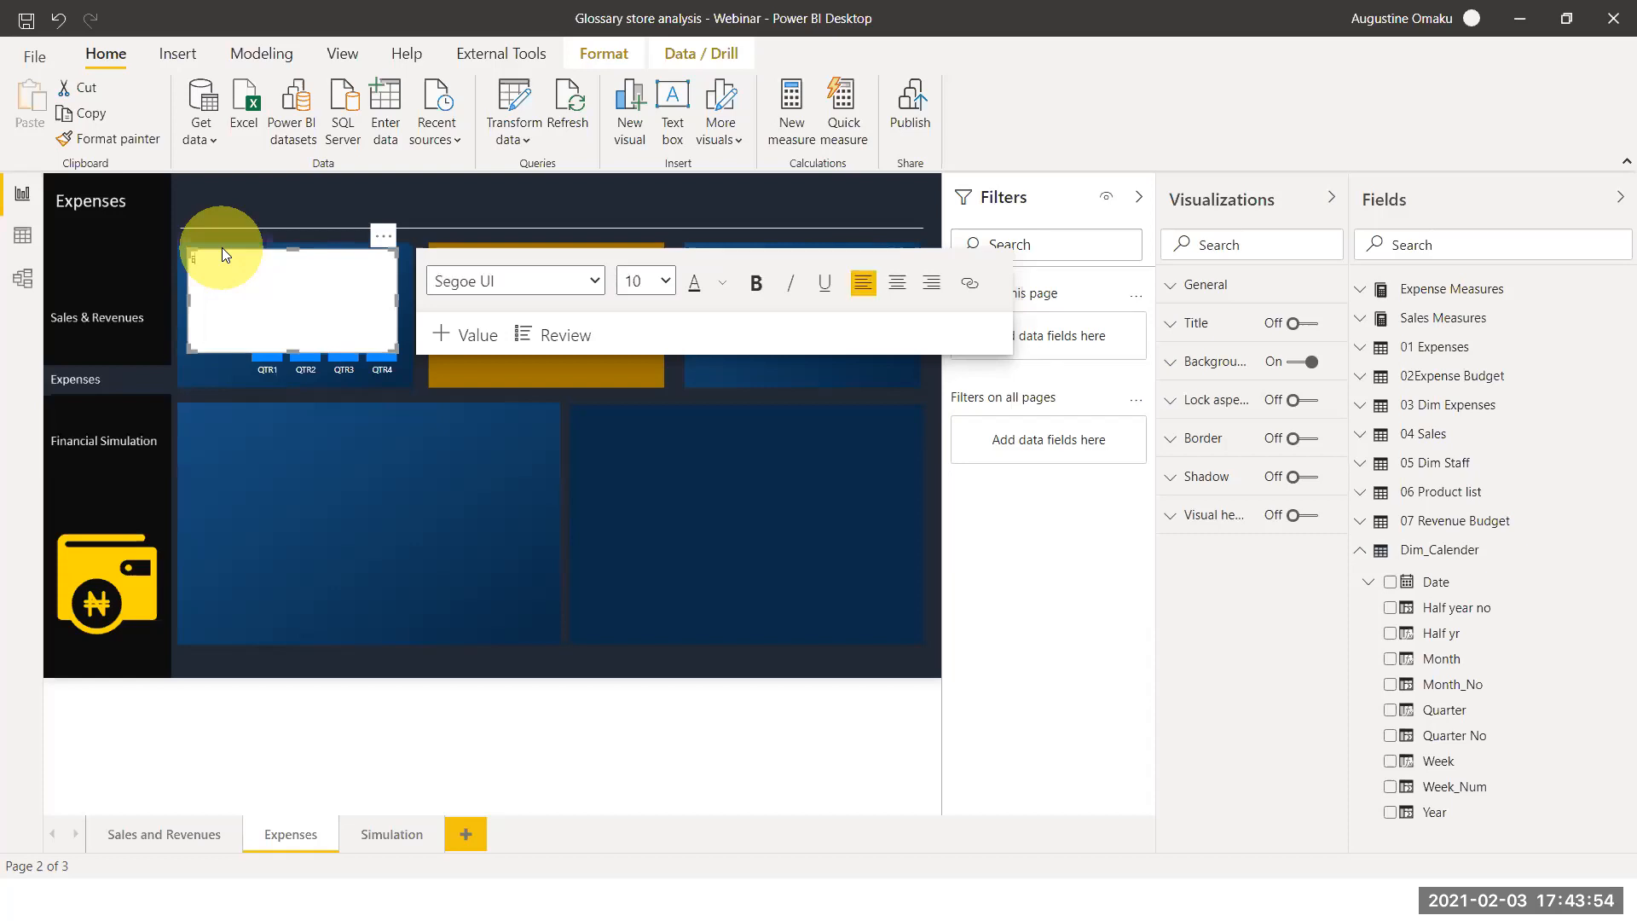
{"action": "type", "text": "xpense"}
{"action": "type", "text": "e was"}
Start a dynamic value after "Expenses was" and begin its calculation query with "%"
{"action": "left_click", "coordinate": [472, 345]}
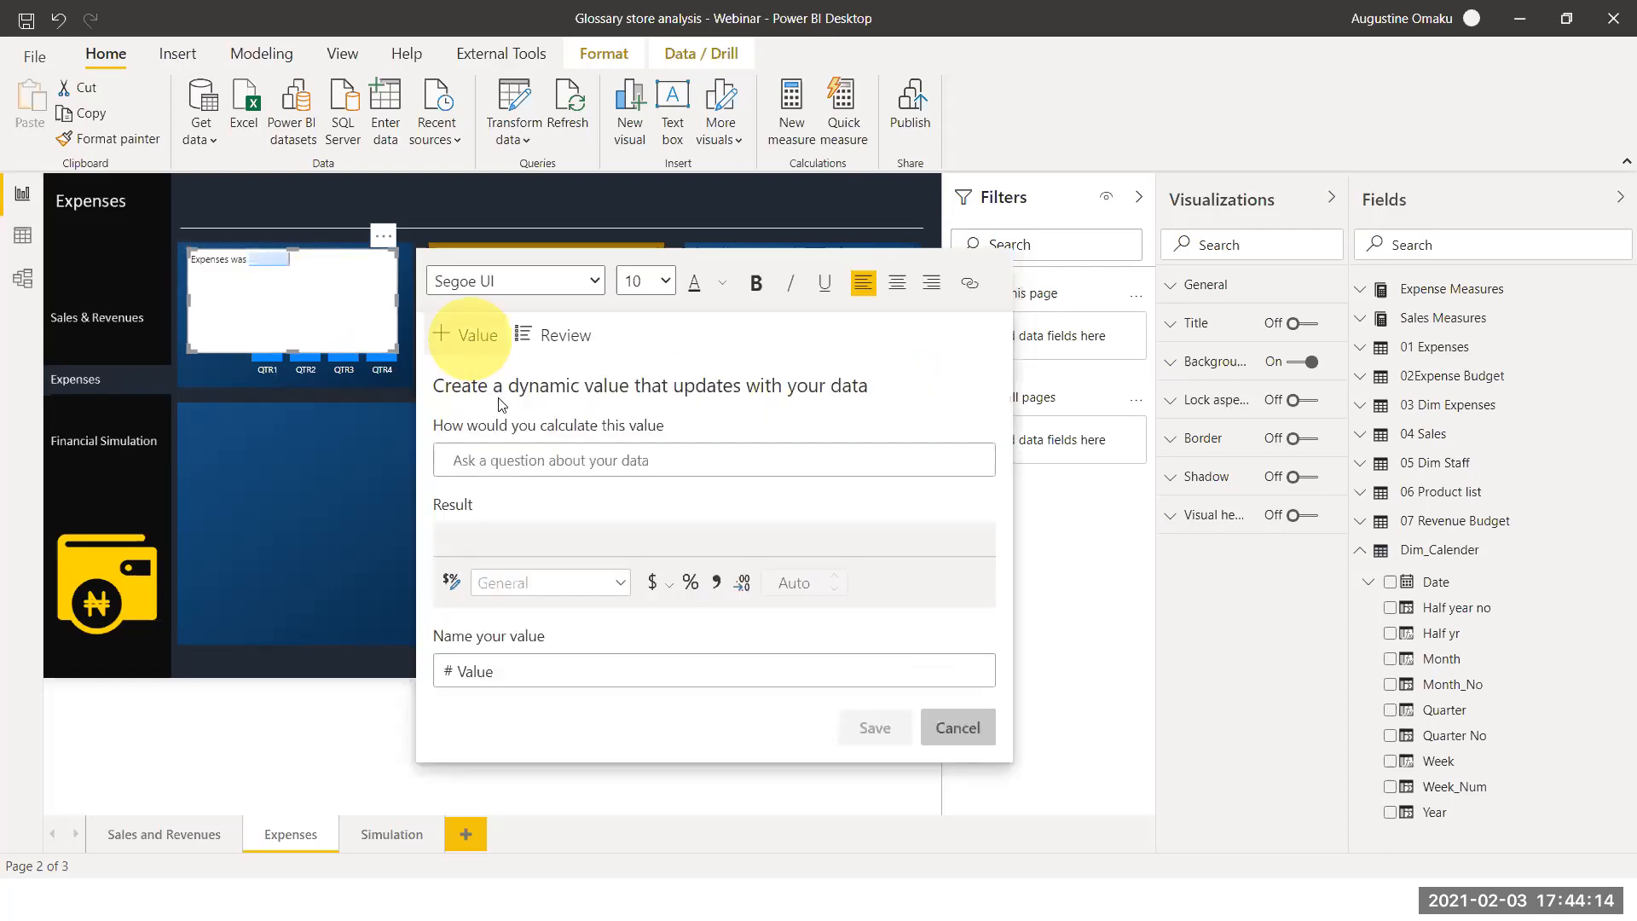
{"action": "left_click", "coordinate": [595, 458]}
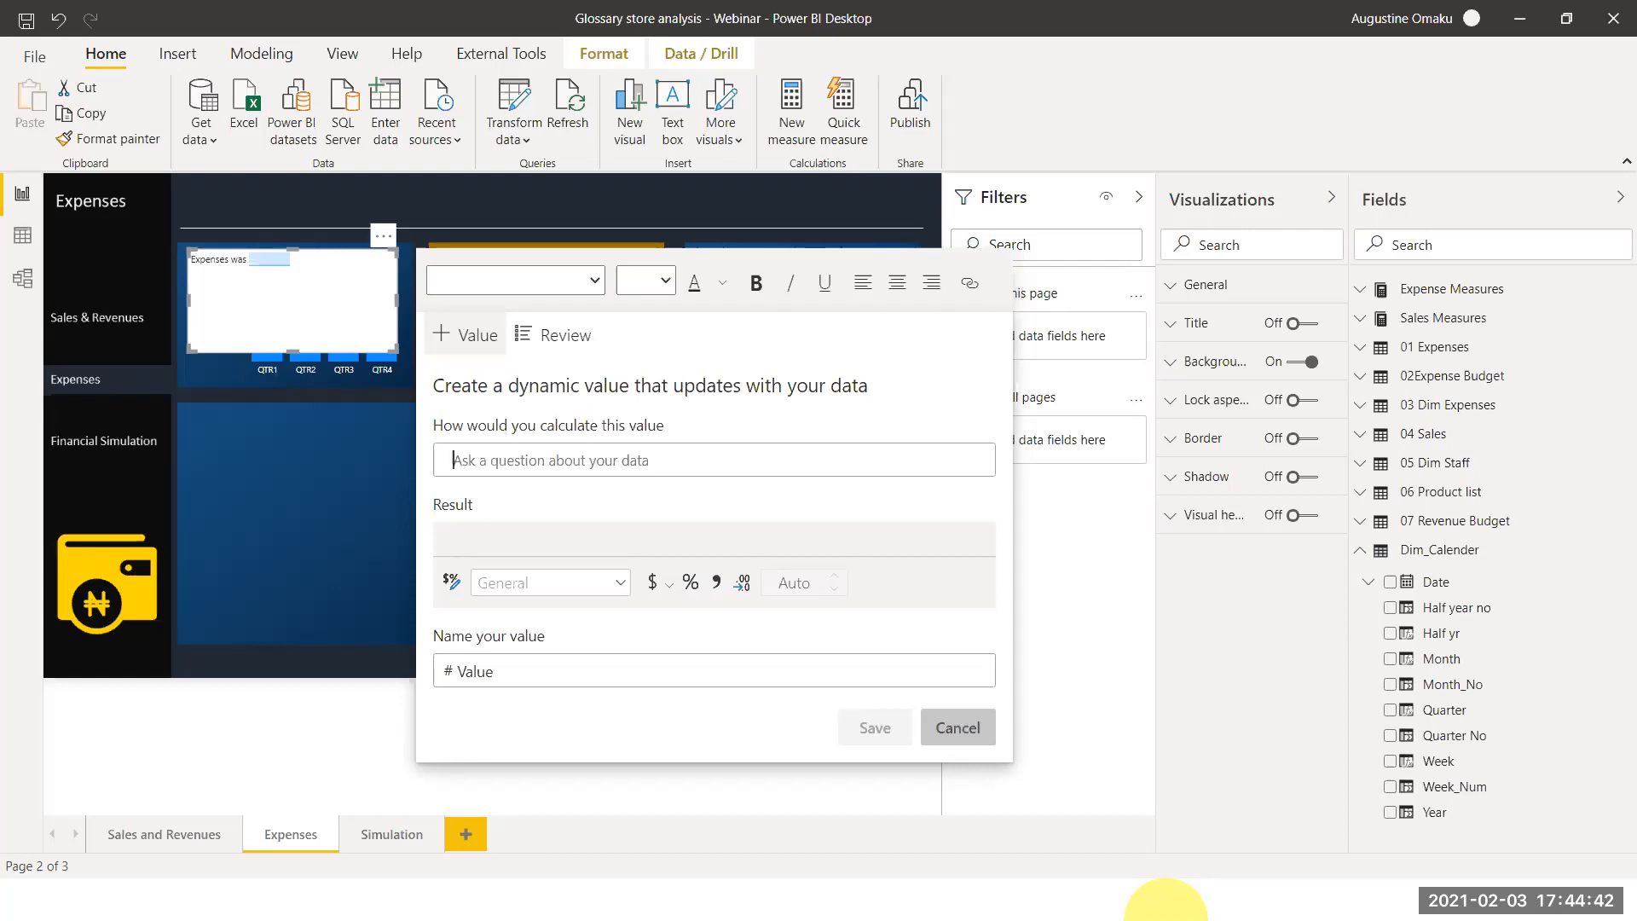
{"action": "type", "text": "% "}
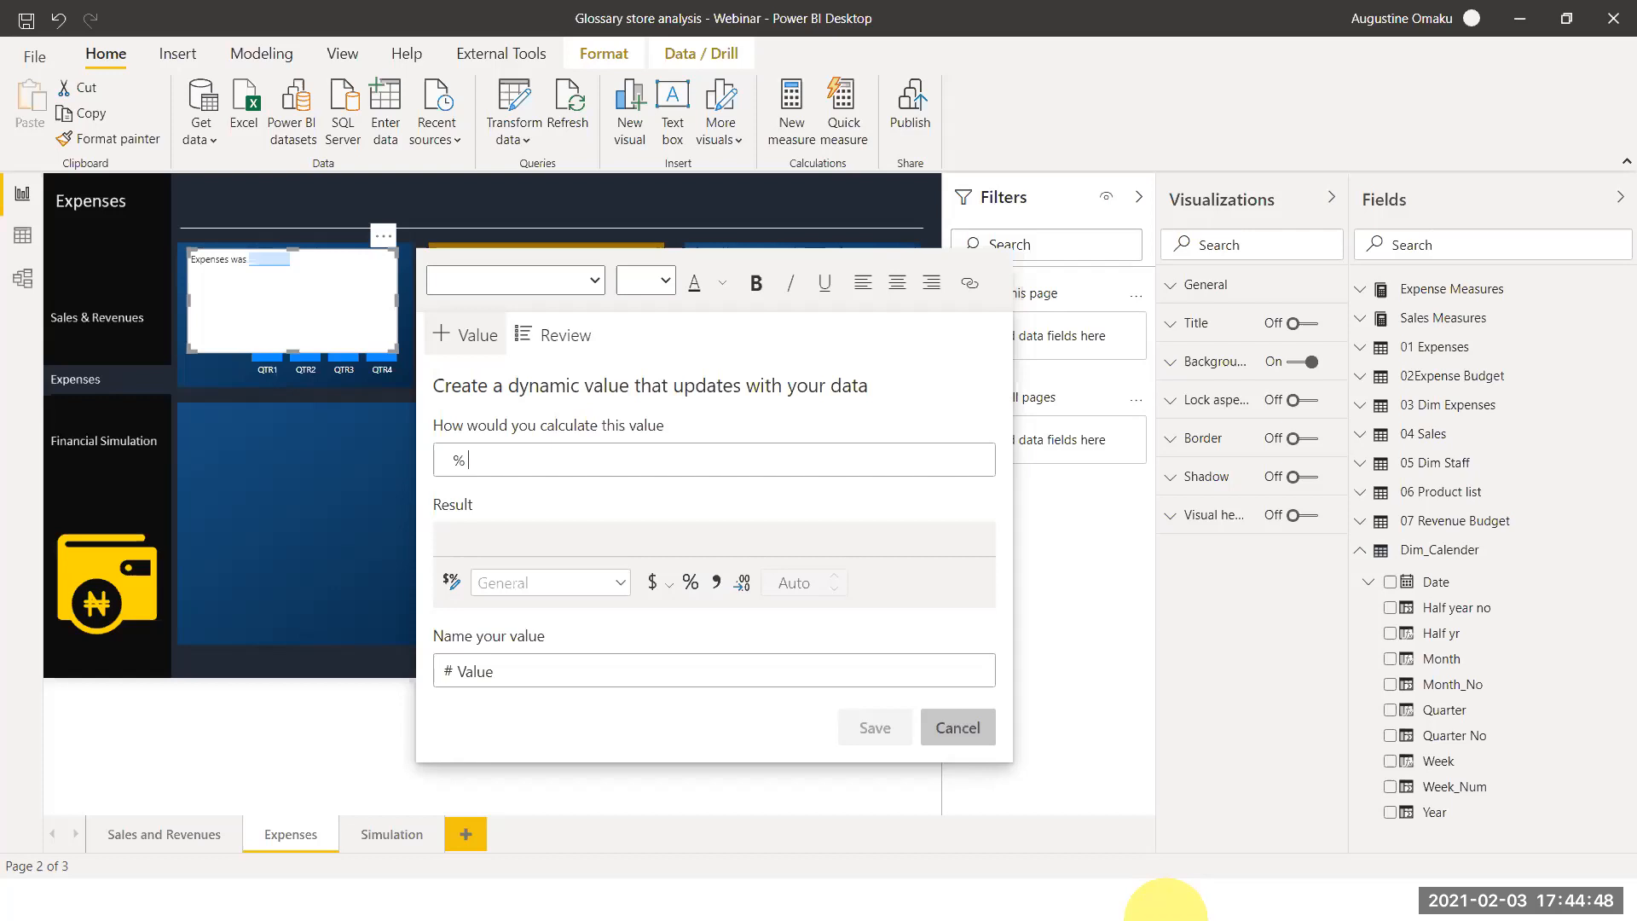
{"action": "type", "text": "vara"}
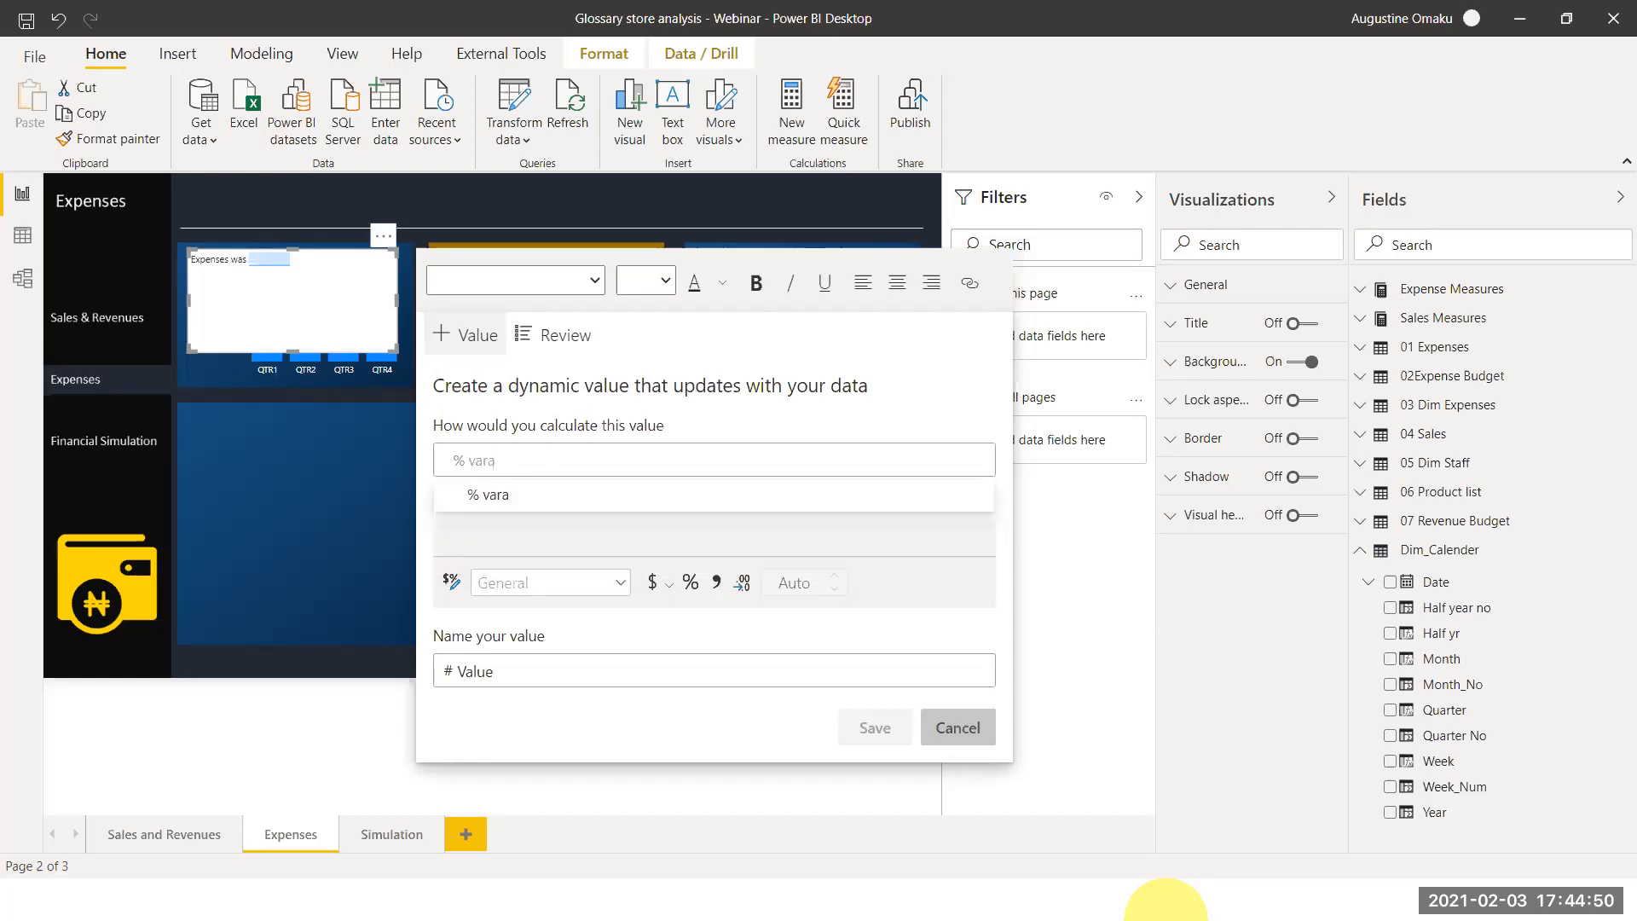
{"action": "key", "text": "BackSpace"}
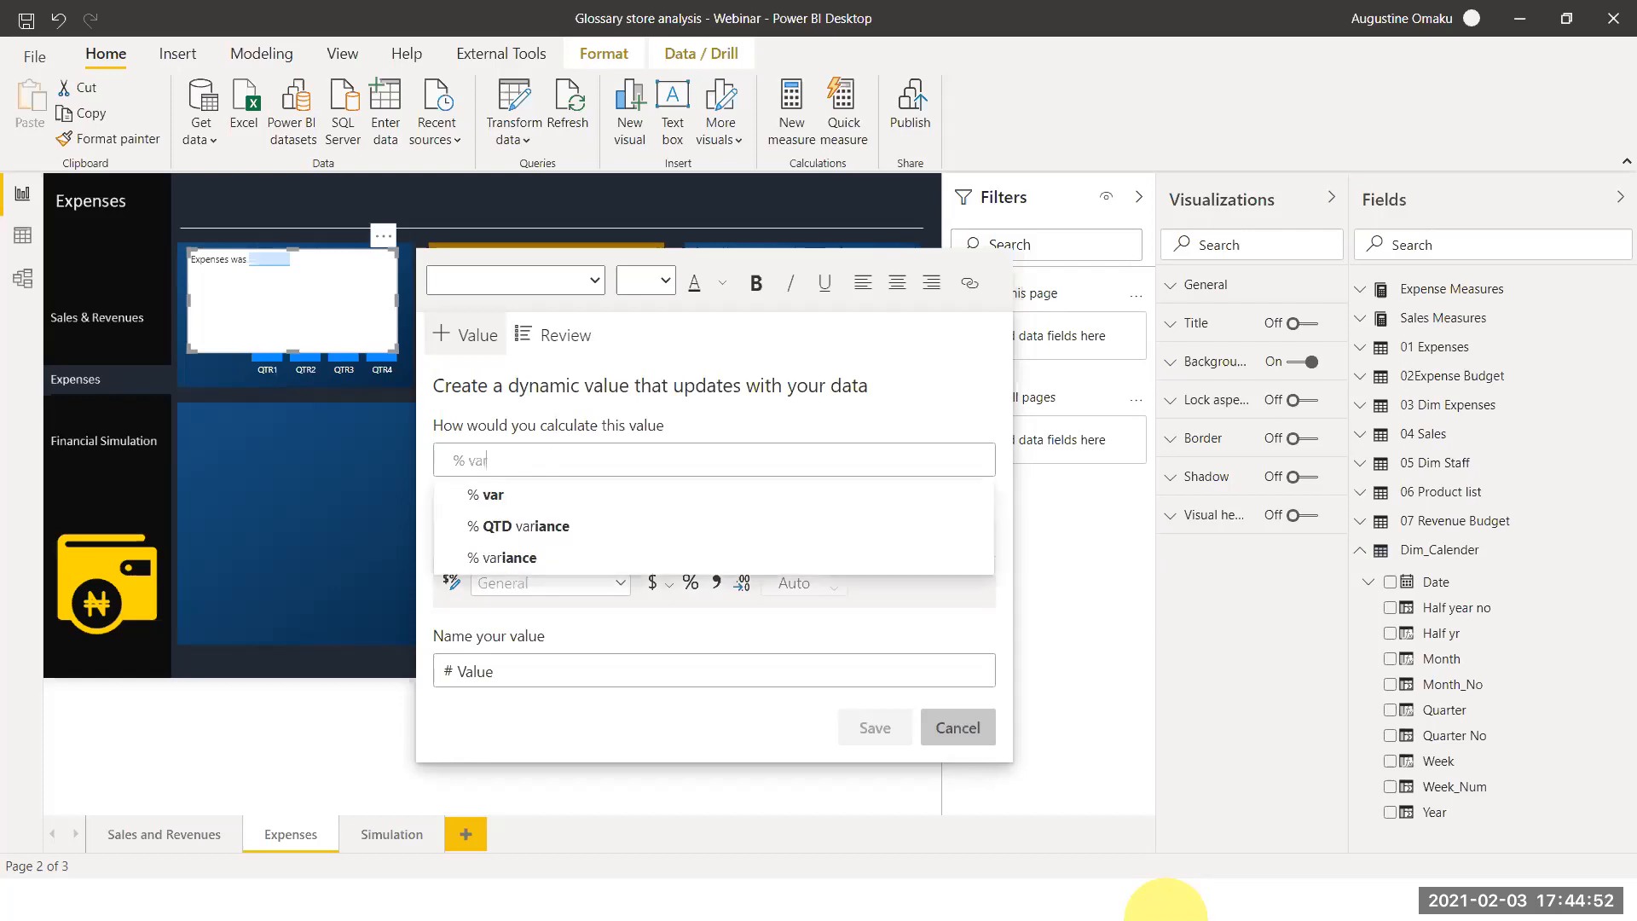
{"action": "left_click", "coordinate": [581, 557]}
{"action": "left_click", "coordinate": [508, 461]}
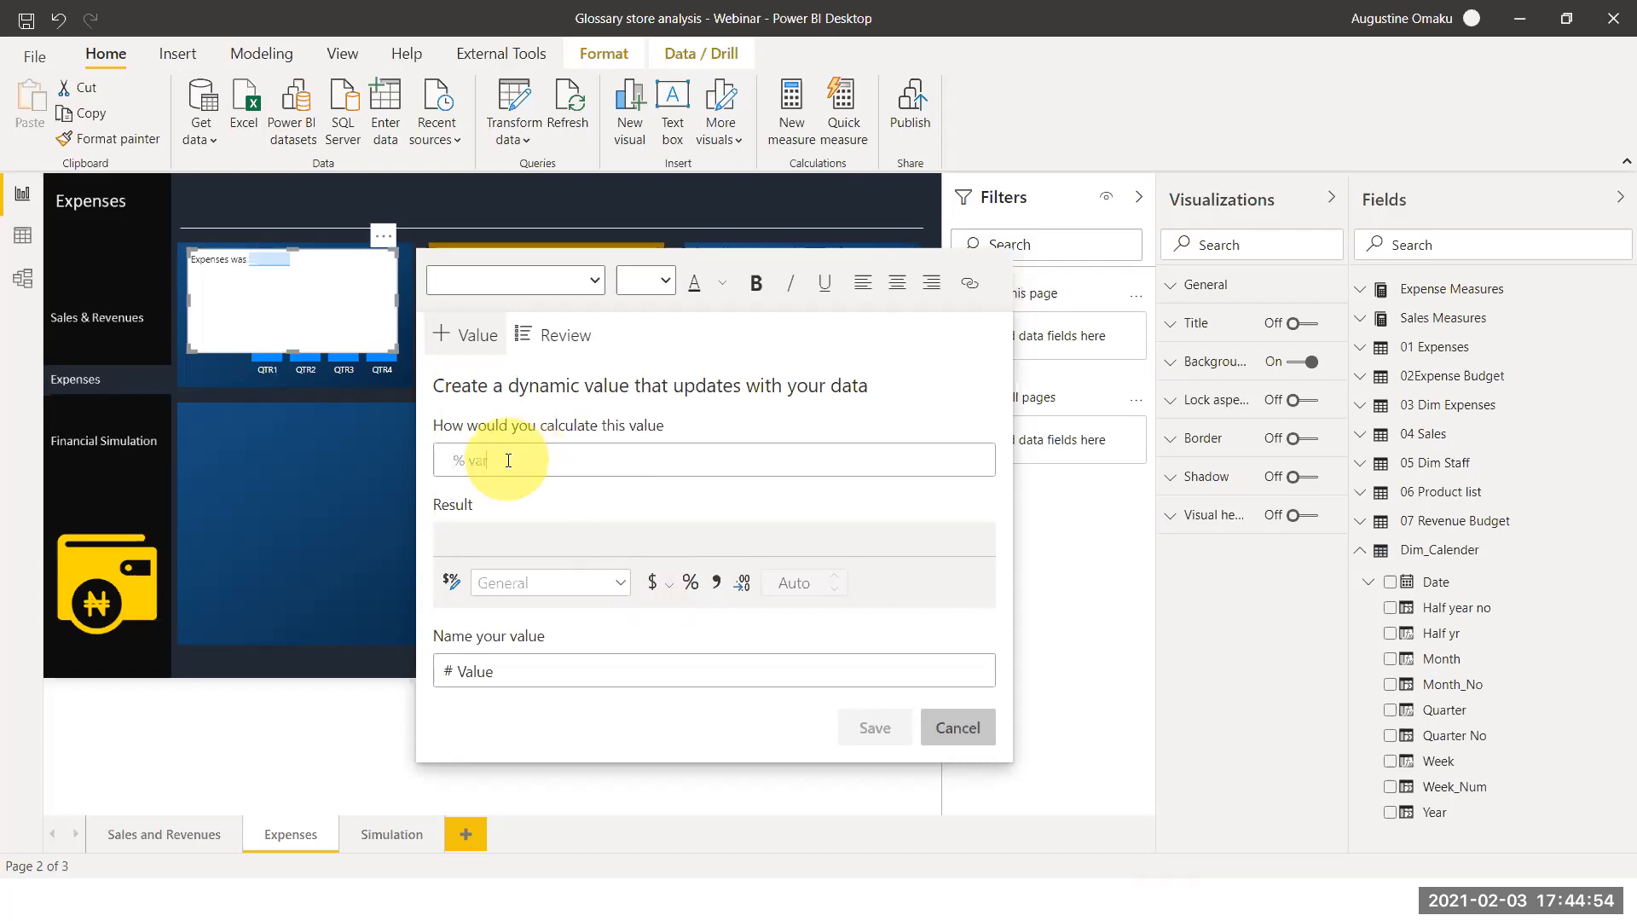
{"action": "key", "text": "BackSpace"}
{"action": "type", "text": "qts"}
{"action": "key", "text": "BackSpace"}
{"action": "type", "text": "d"}
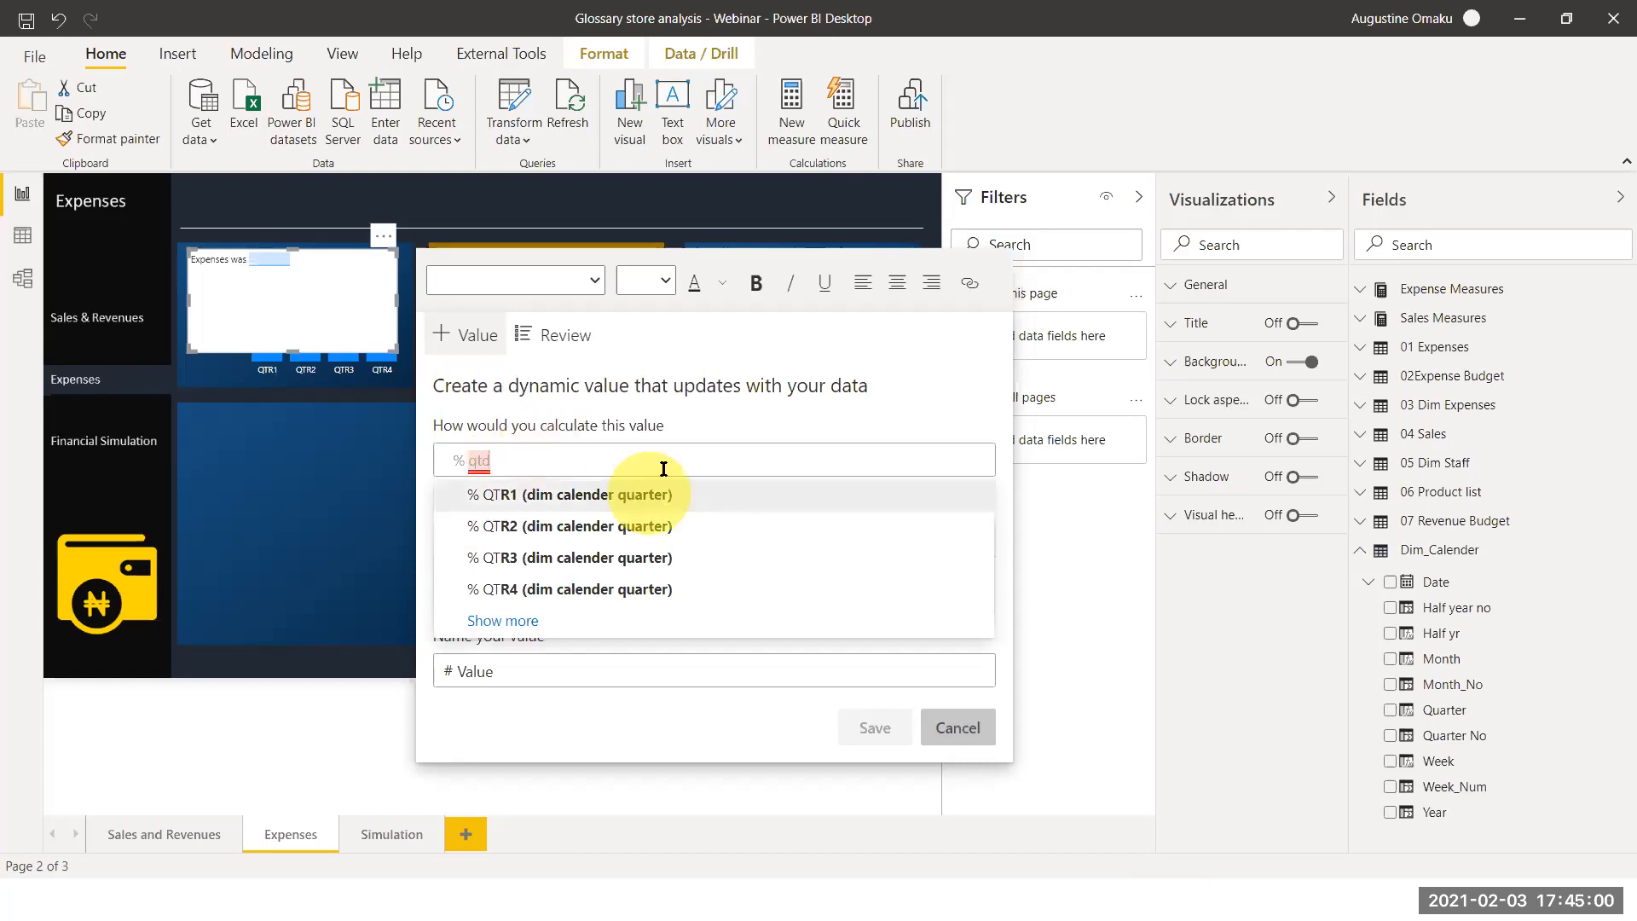
{"action": "key", "text": "BackSpace"}
{"action": "key", "text": "BackSpace"}
{"action": "key", "text": "BackSpace"}
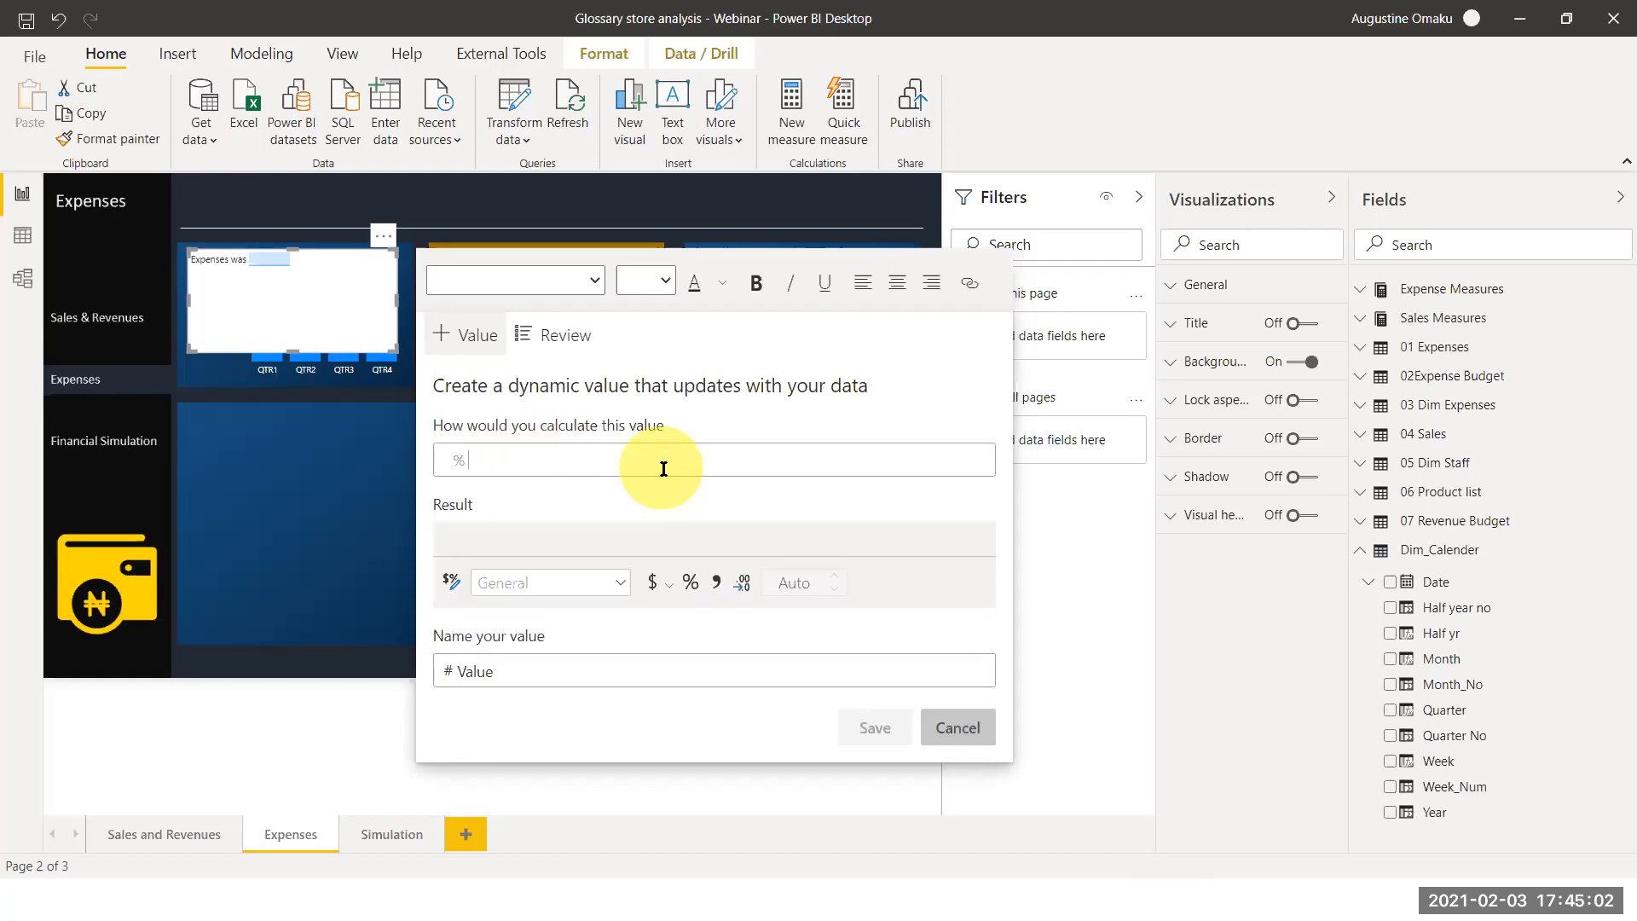
Base the dynamic value on the % QTD variance measure, choose the Segoe UI Light font for it and save the value
{"action": "type", "text": "var"}
{"action": "left_click", "coordinate": [600, 535]}
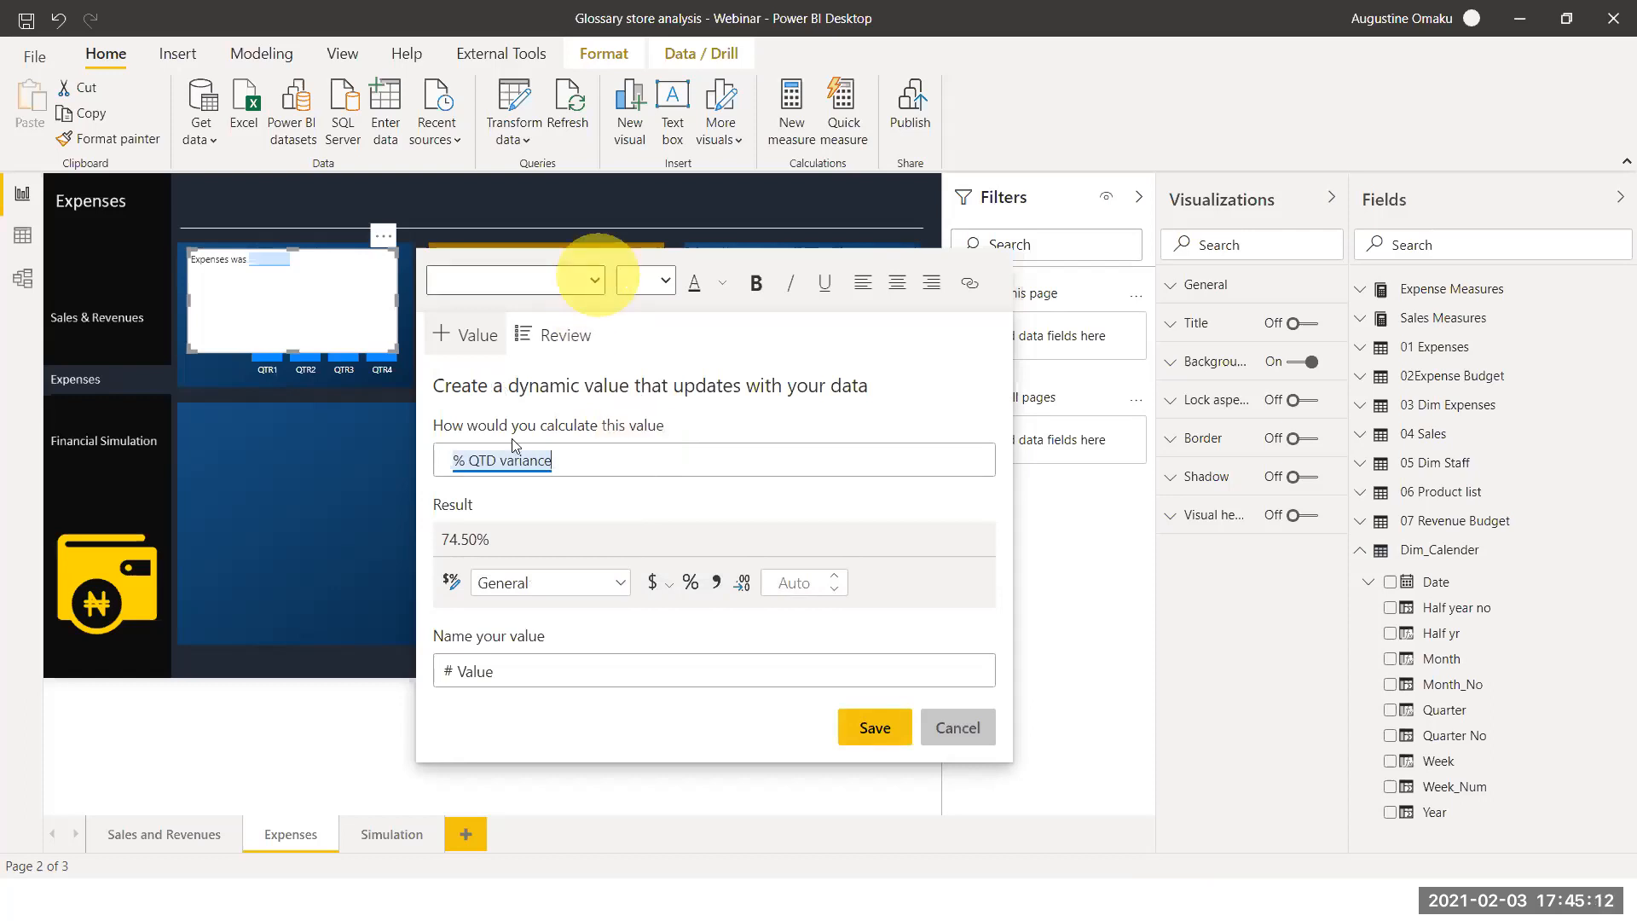
{"action": "left_click", "coordinate": [598, 278]}
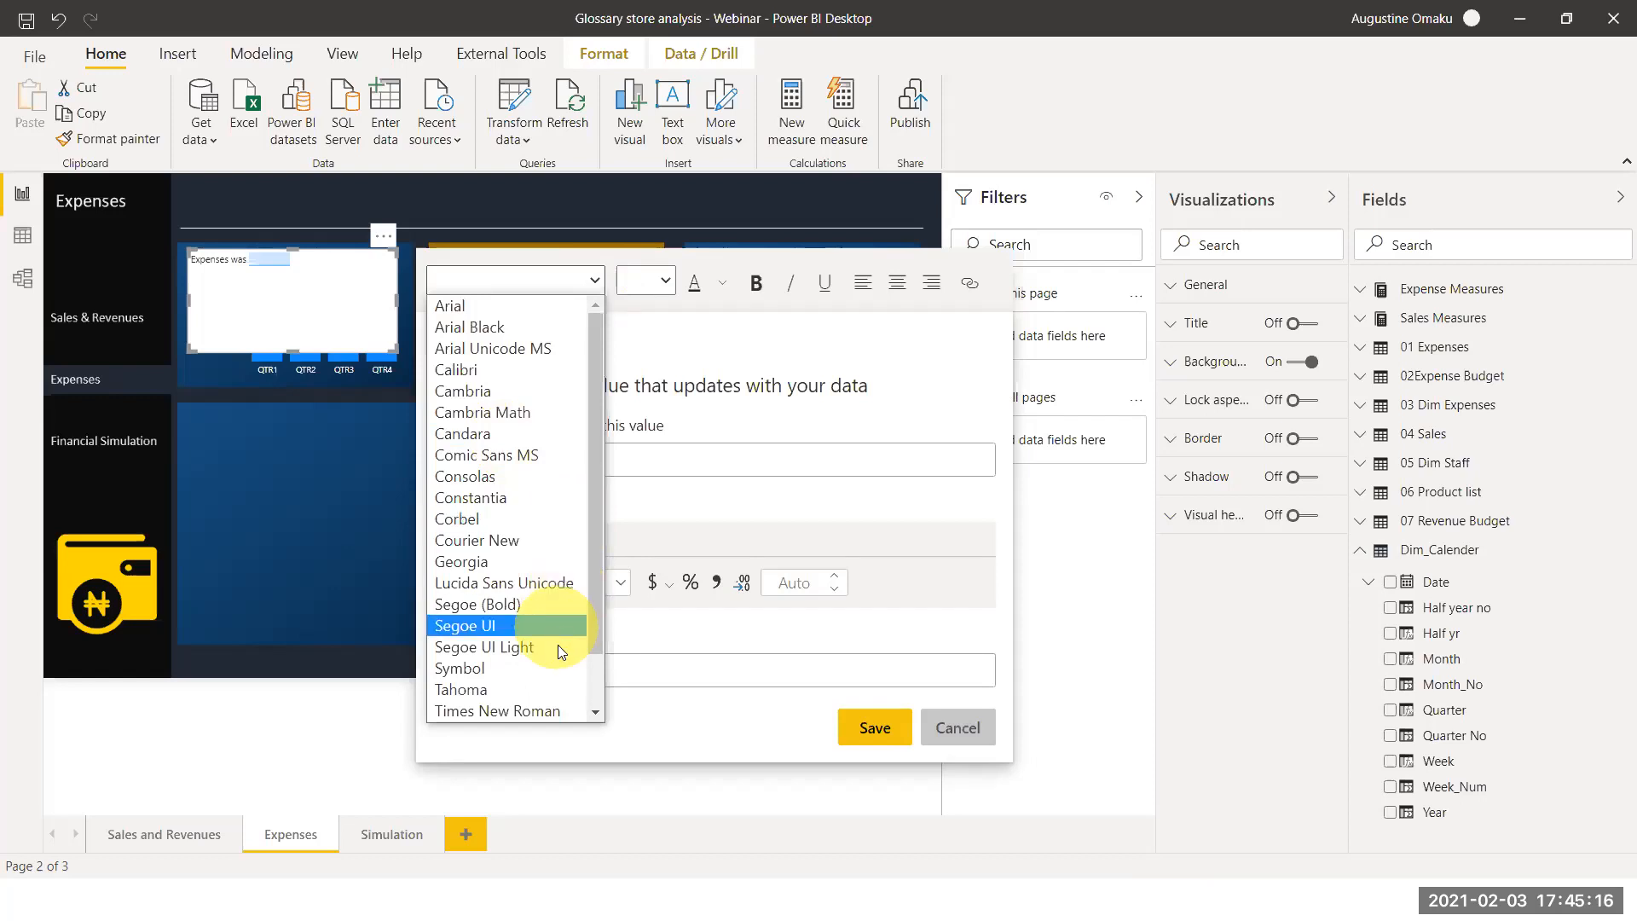
{"action": "left_click", "coordinate": [512, 647]}
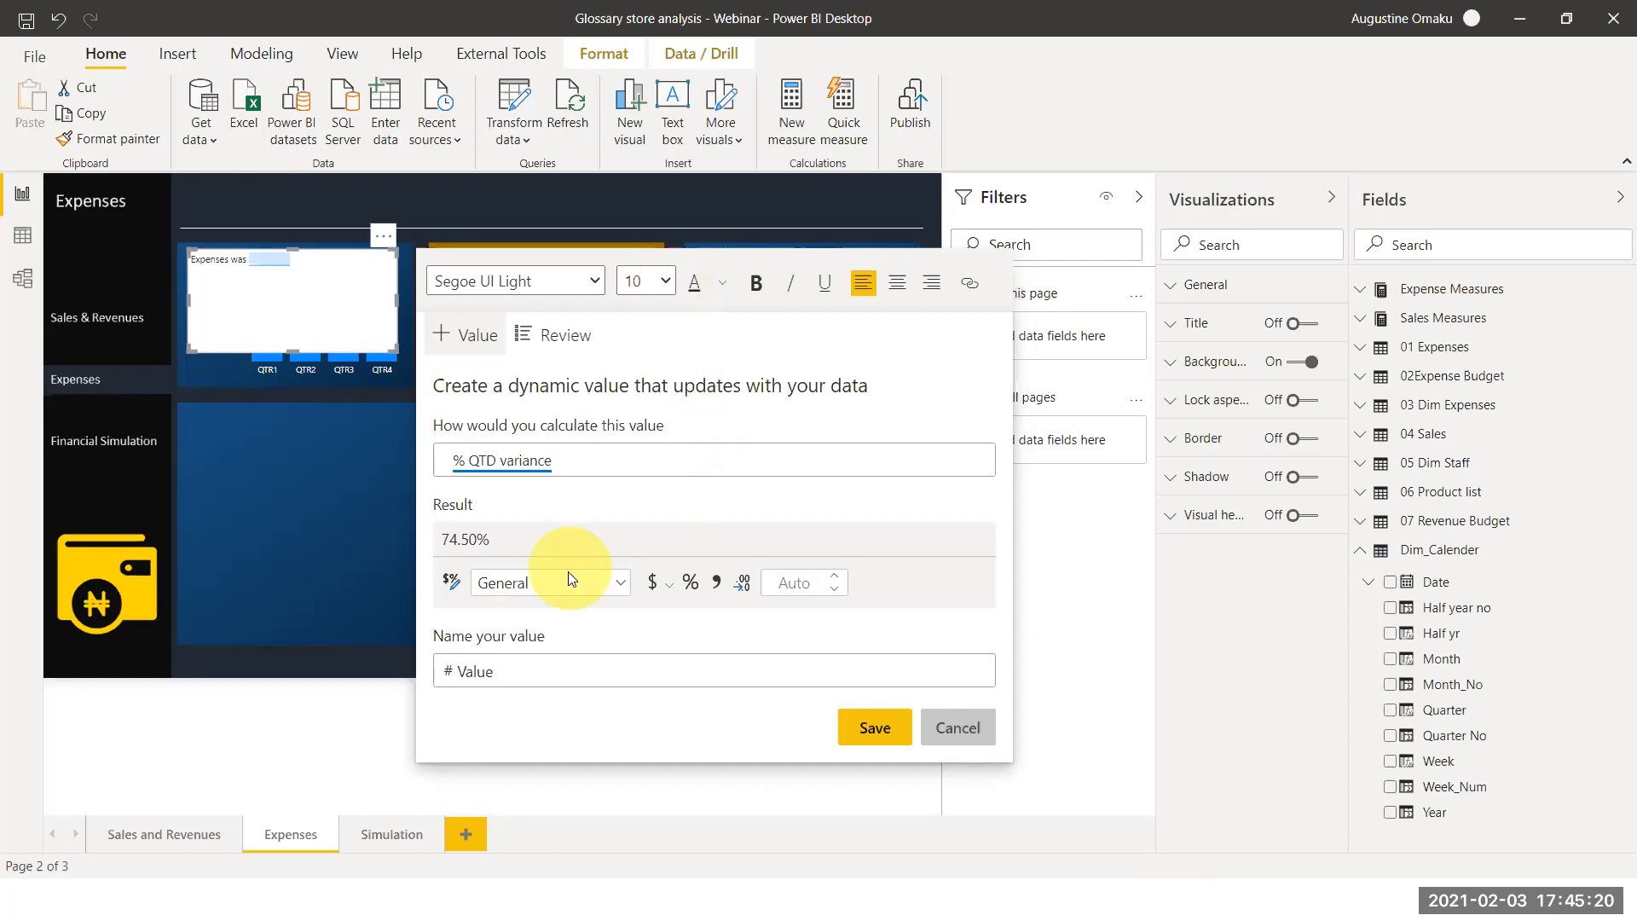
{"action": "left_click", "coordinate": [869, 733]}
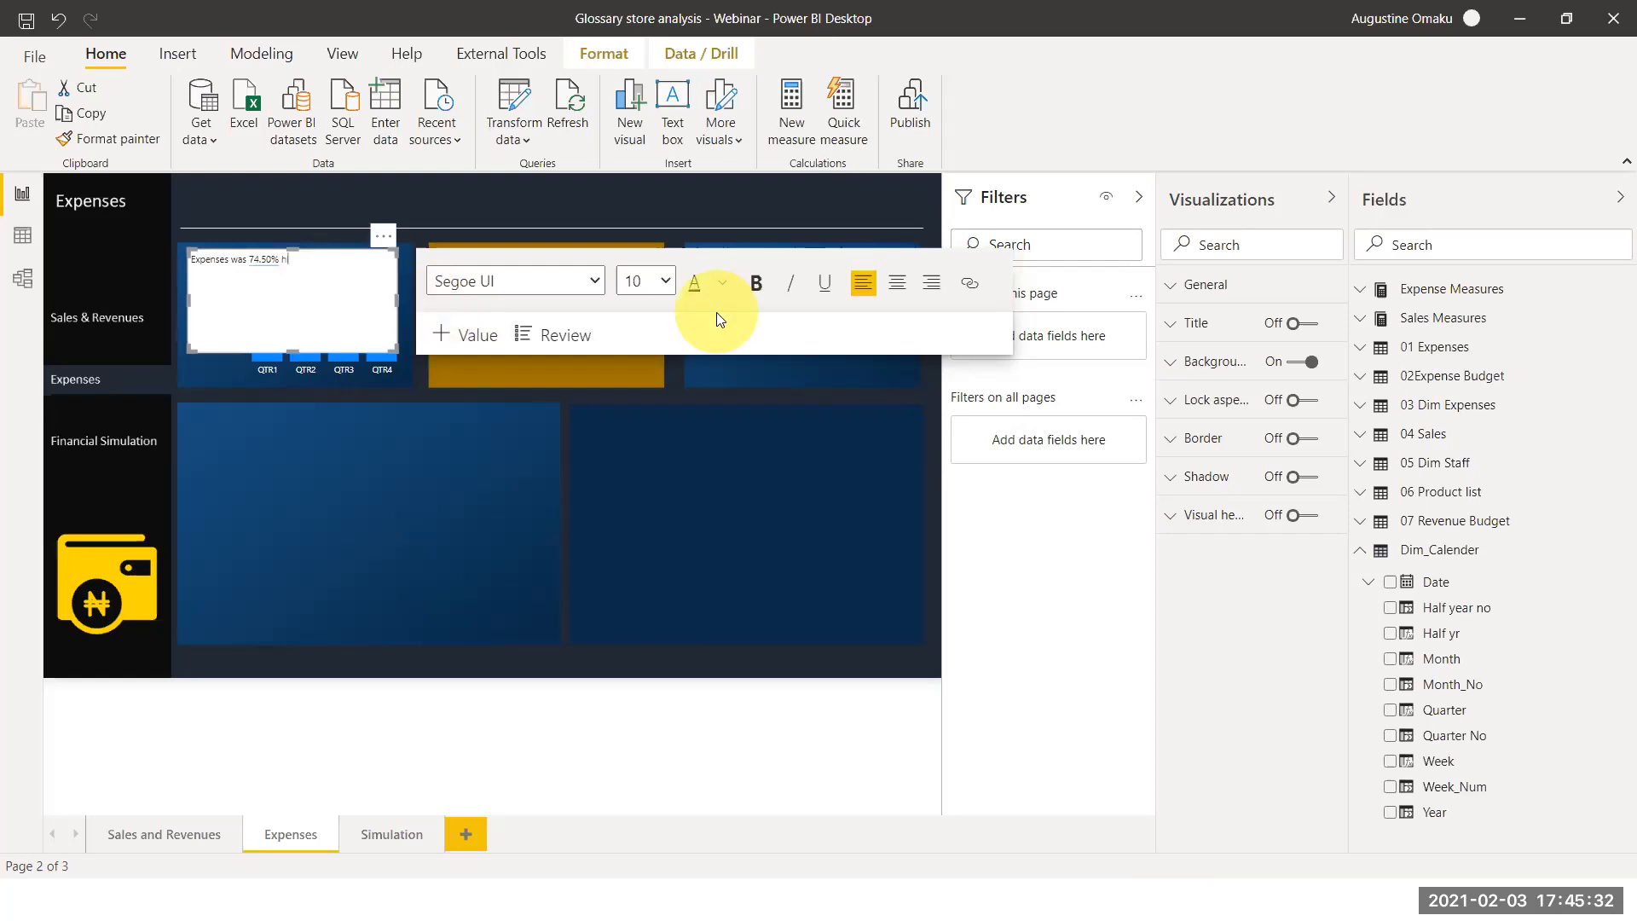
Complete the first line with "higher than last QTD" and set the whole text to size 12
{"action": "type", "text": "igher than last Q1D"}
{"action": "key", "text": "ctrl+a"}
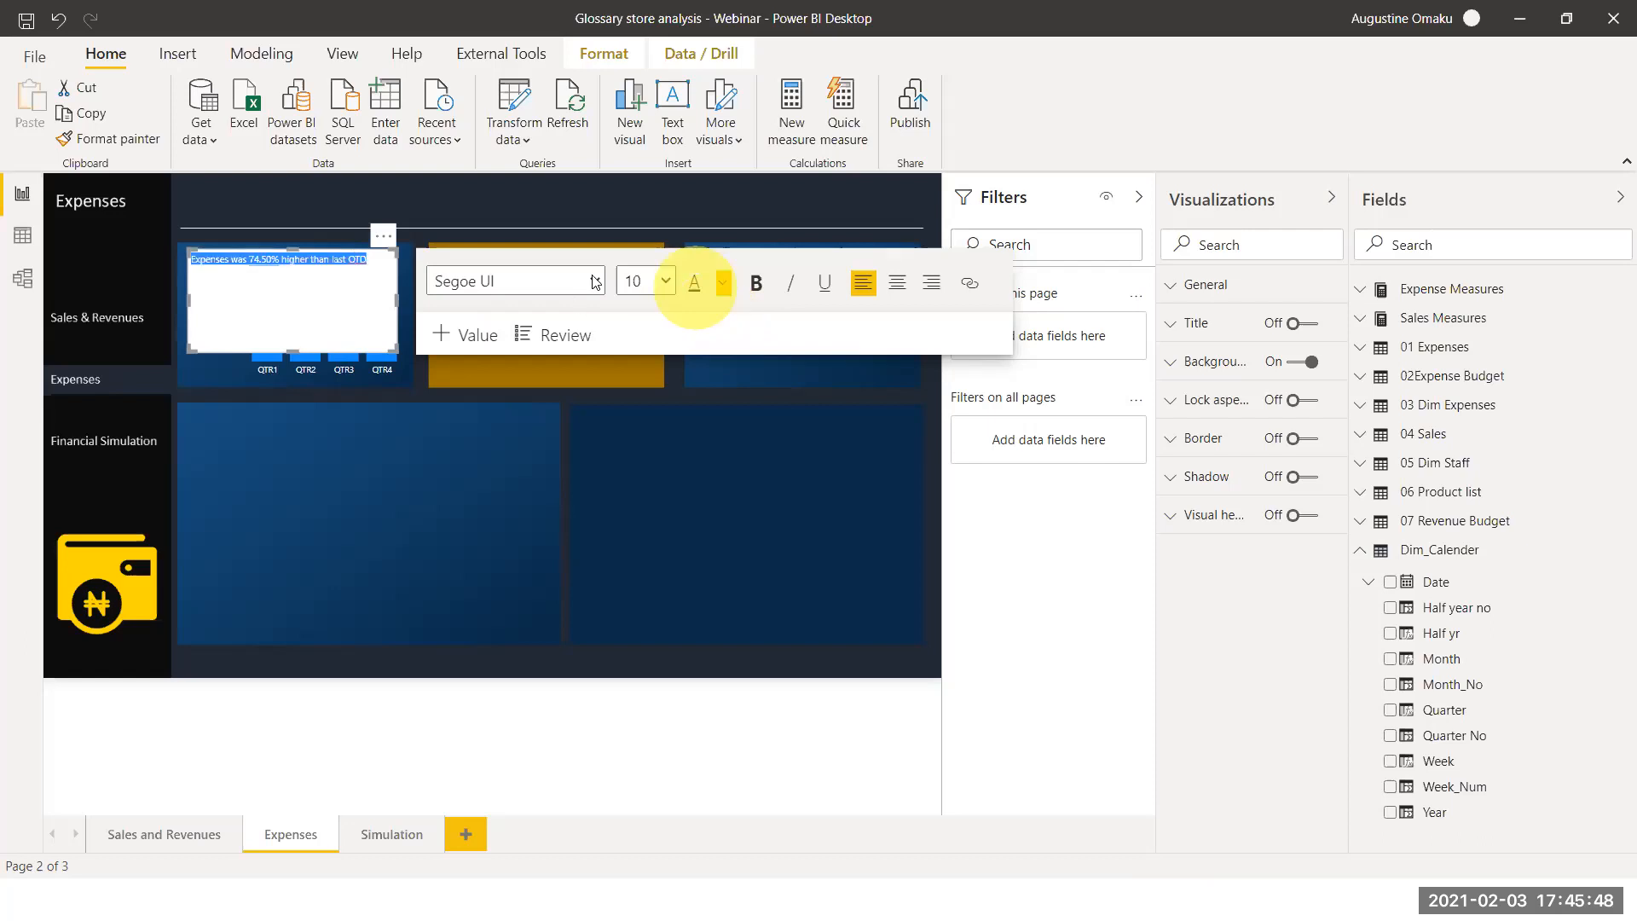
{"action": "left_click", "coordinate": [594, 281]}
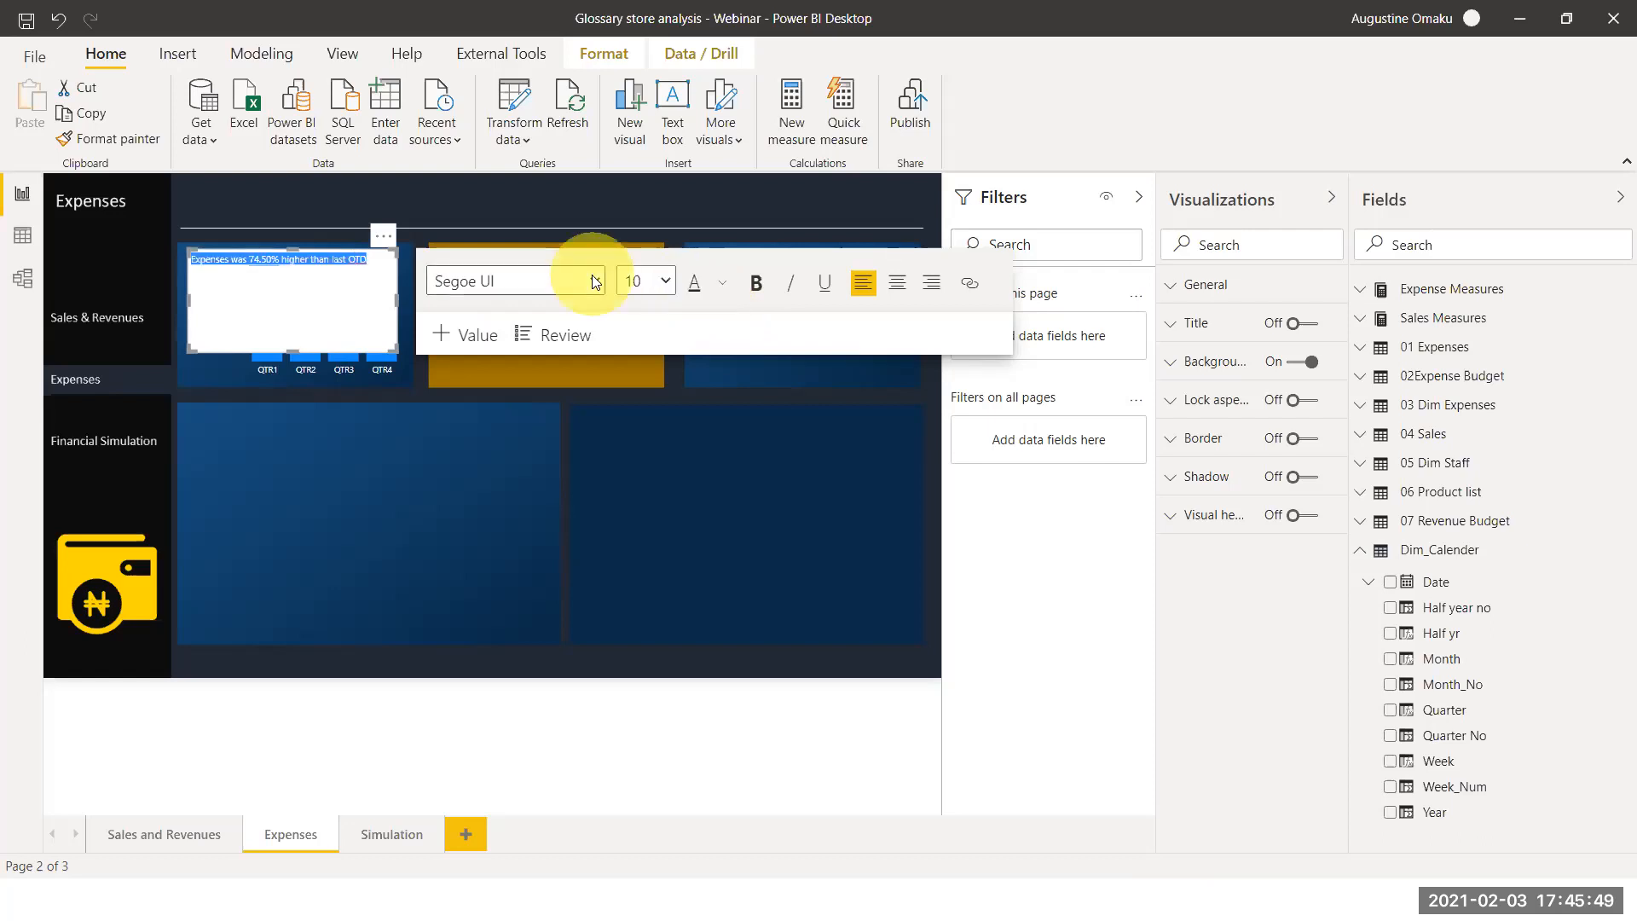
{"action": "left_click", "coordinate": [653, 285]}
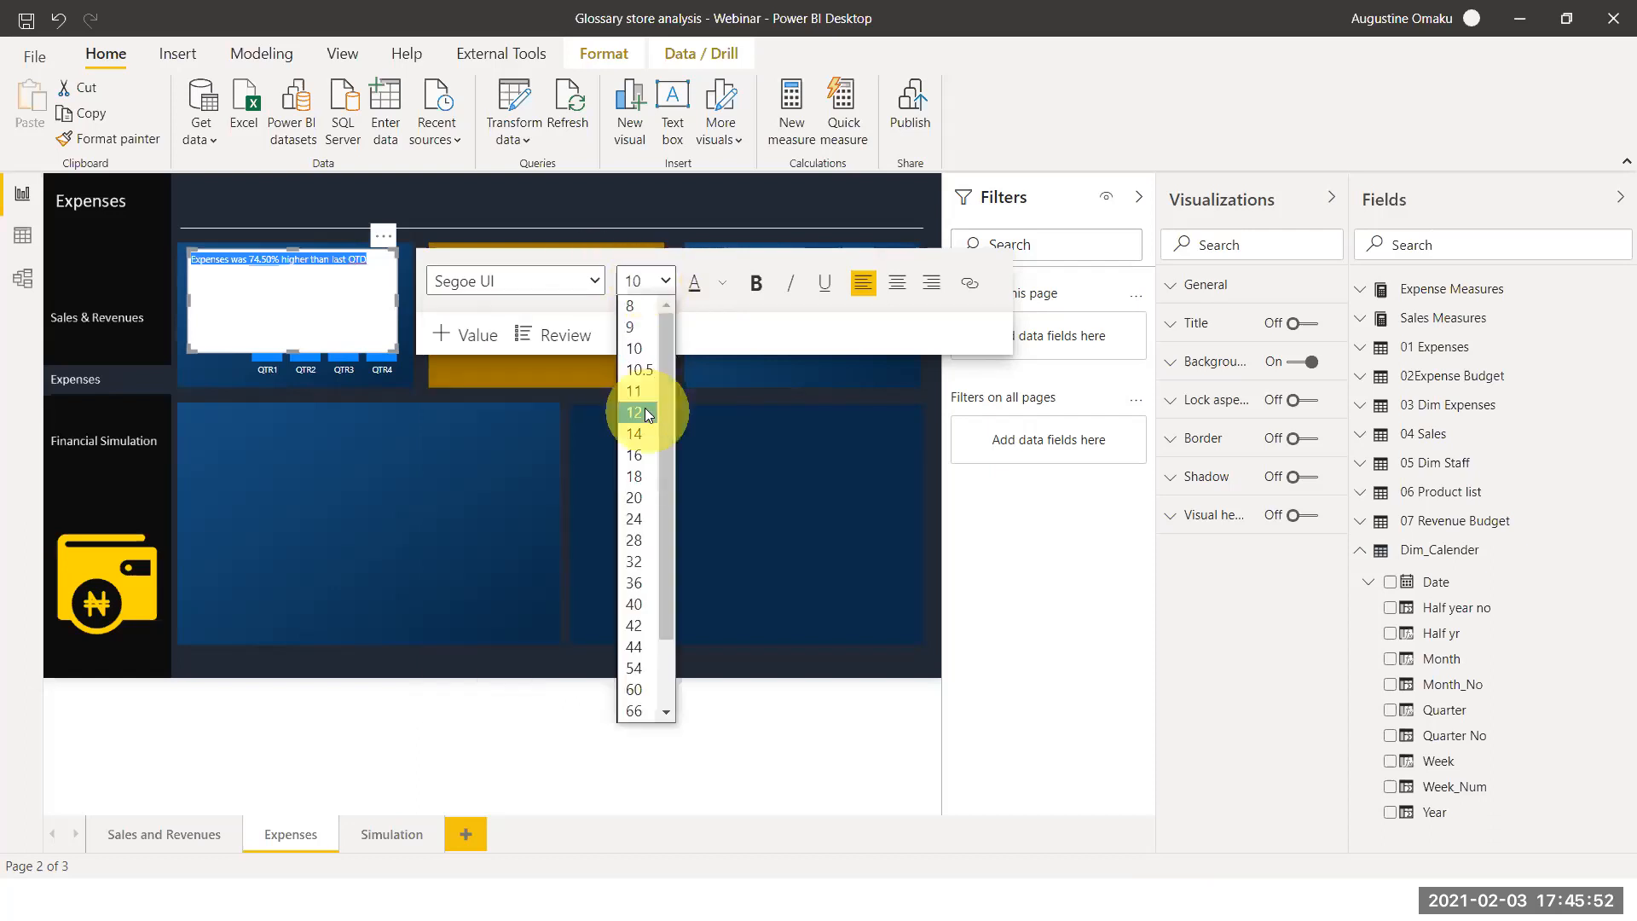
{"action": "left_click", "coordinate": [634, 413]}
Widen the text box slightly and start a second line reading "QTD we achieved"
{"action": "left_click_drag", "start_coordinate": [397, 296], "coordinate": [414, 297]}
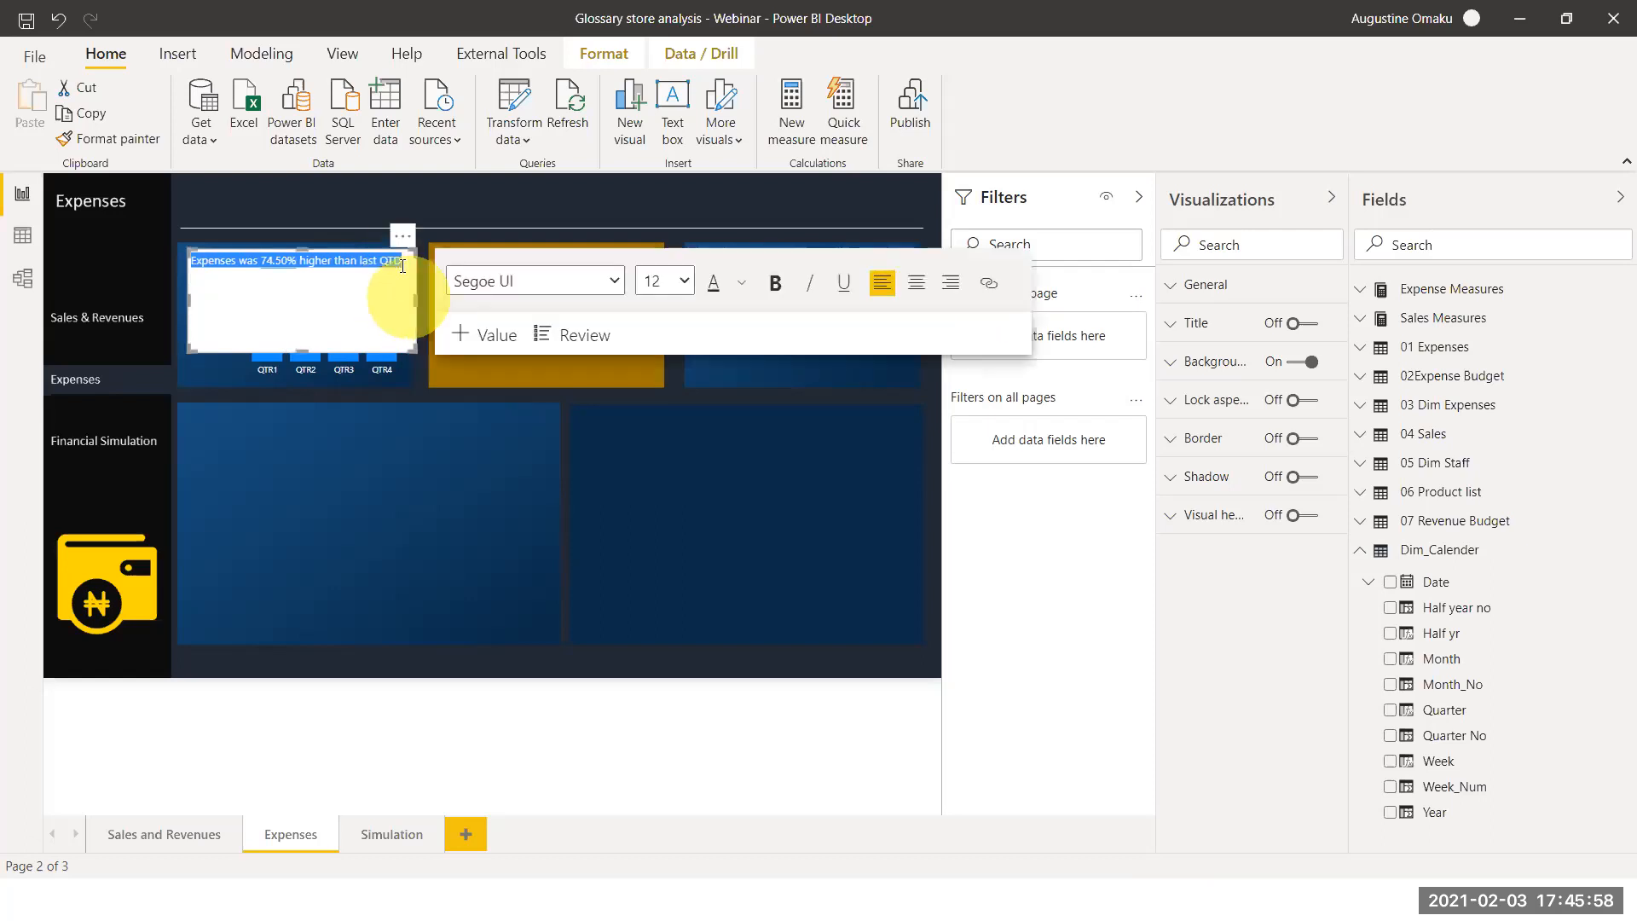
{"action": "left_click", "coordinate": [402, 265]}
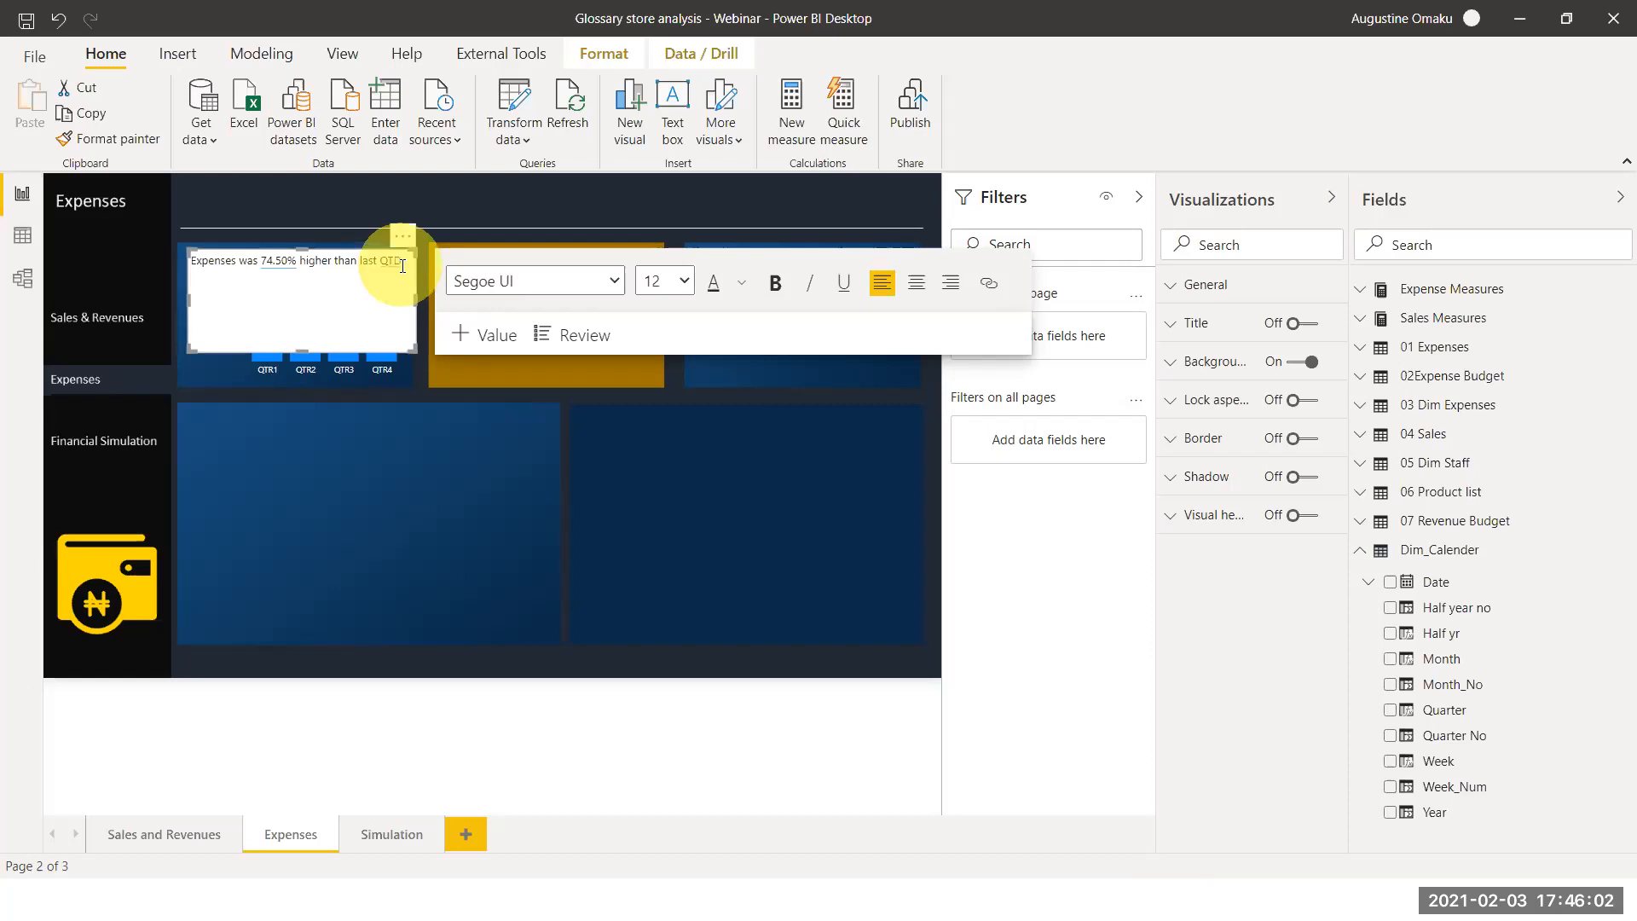
{"action": "key", "text": "Return"}
{"action": "type", "text": "QTD we achi"}
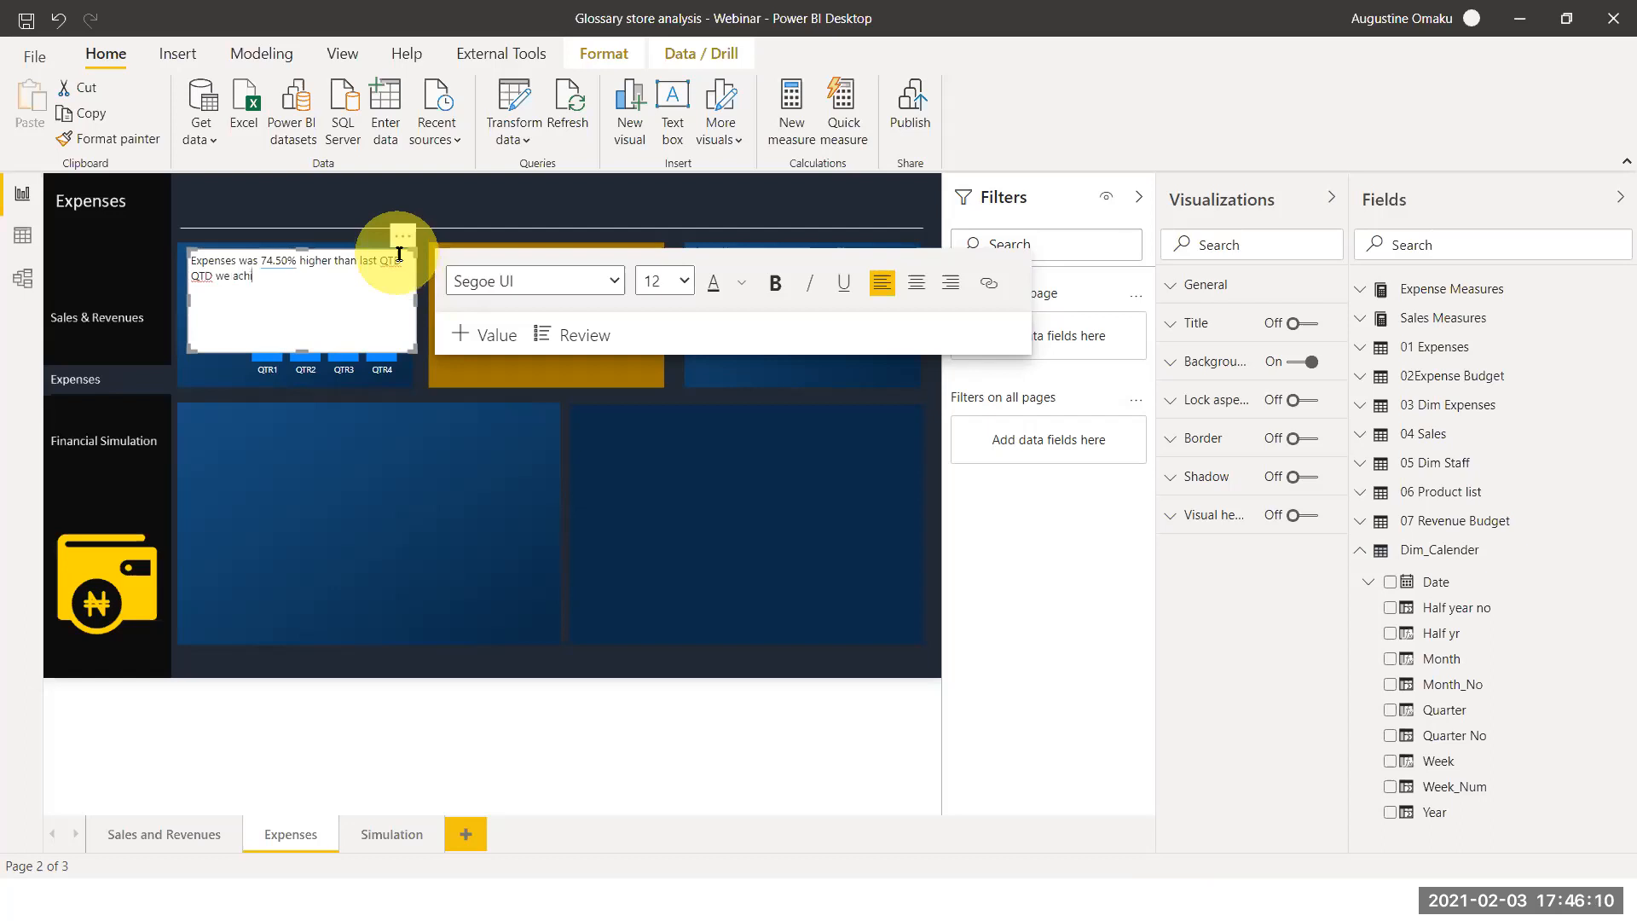
{"action": "type", "text": "eved"}
Add a dynamic value based on the % QTD v budject measure to the second line, in Segoe UI, and save it
{"action": "left_click", "coordinate": [485, 339]}
{"action": "left_click", "coordinate": [549, 454]}
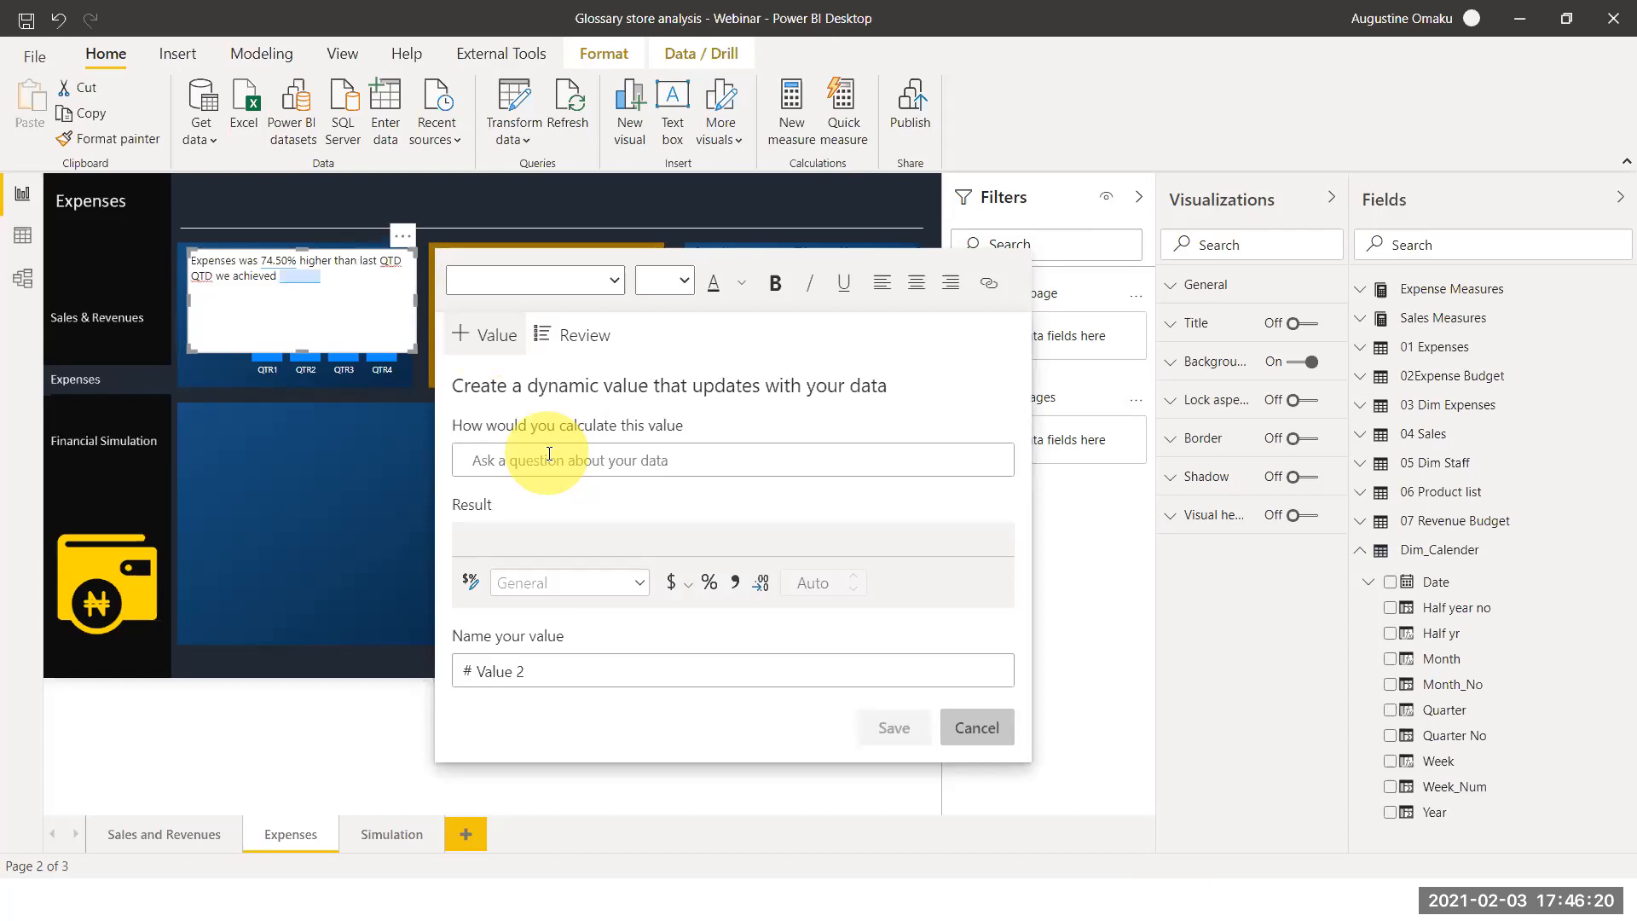
{"action": "type", "text": "% QTD v budject"}
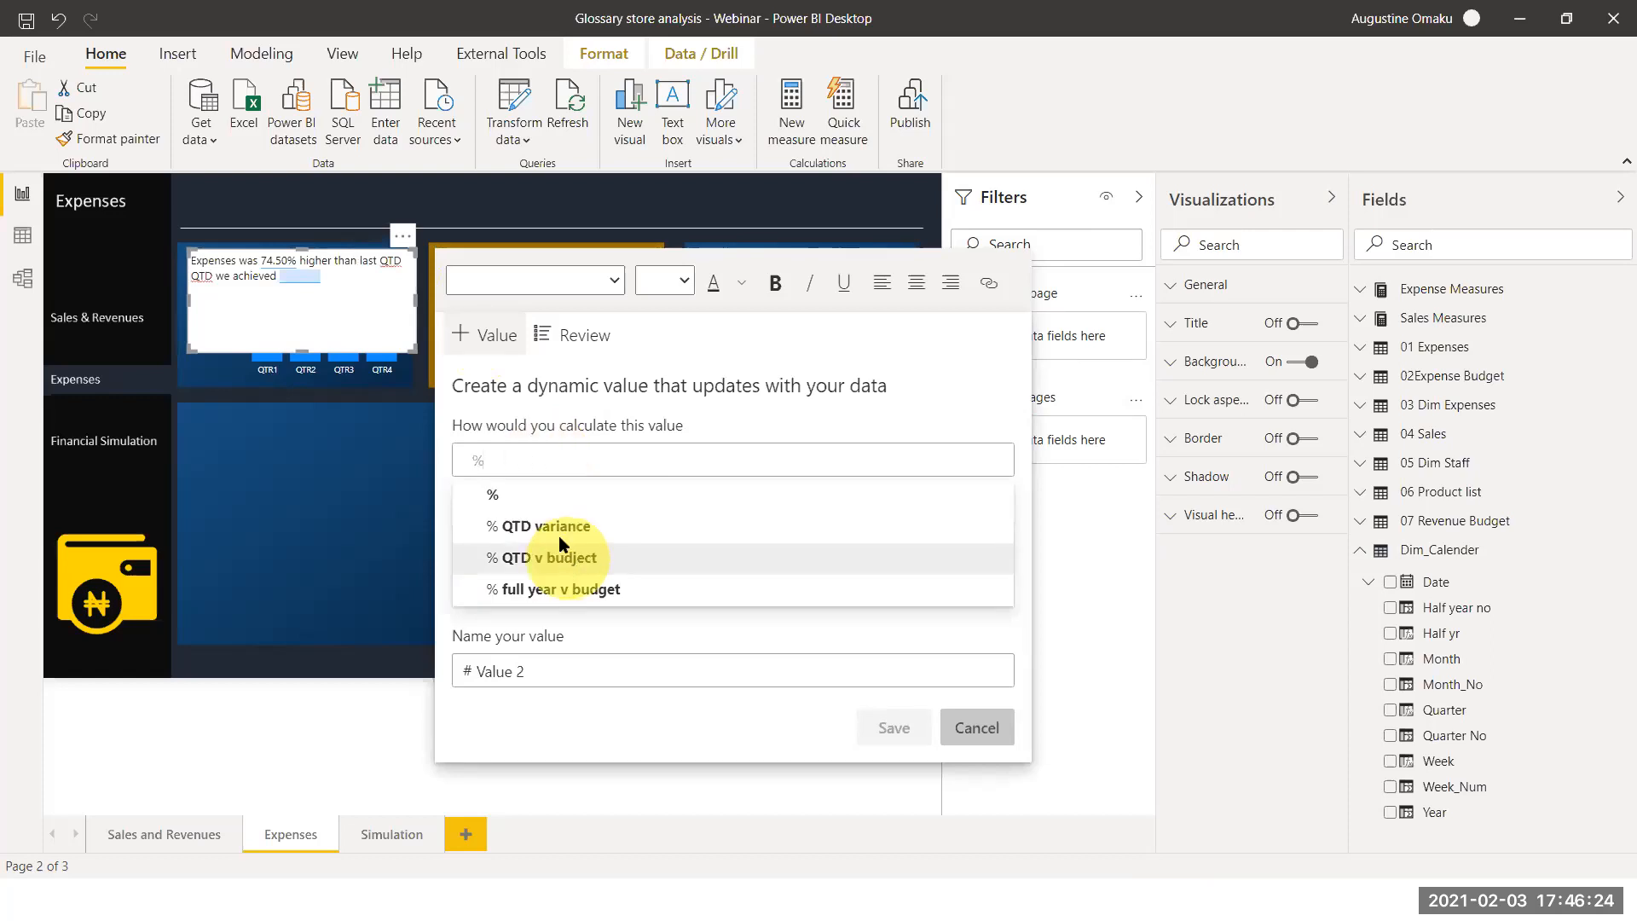
{"action": "left_click", "coordinate": [569, 558]}
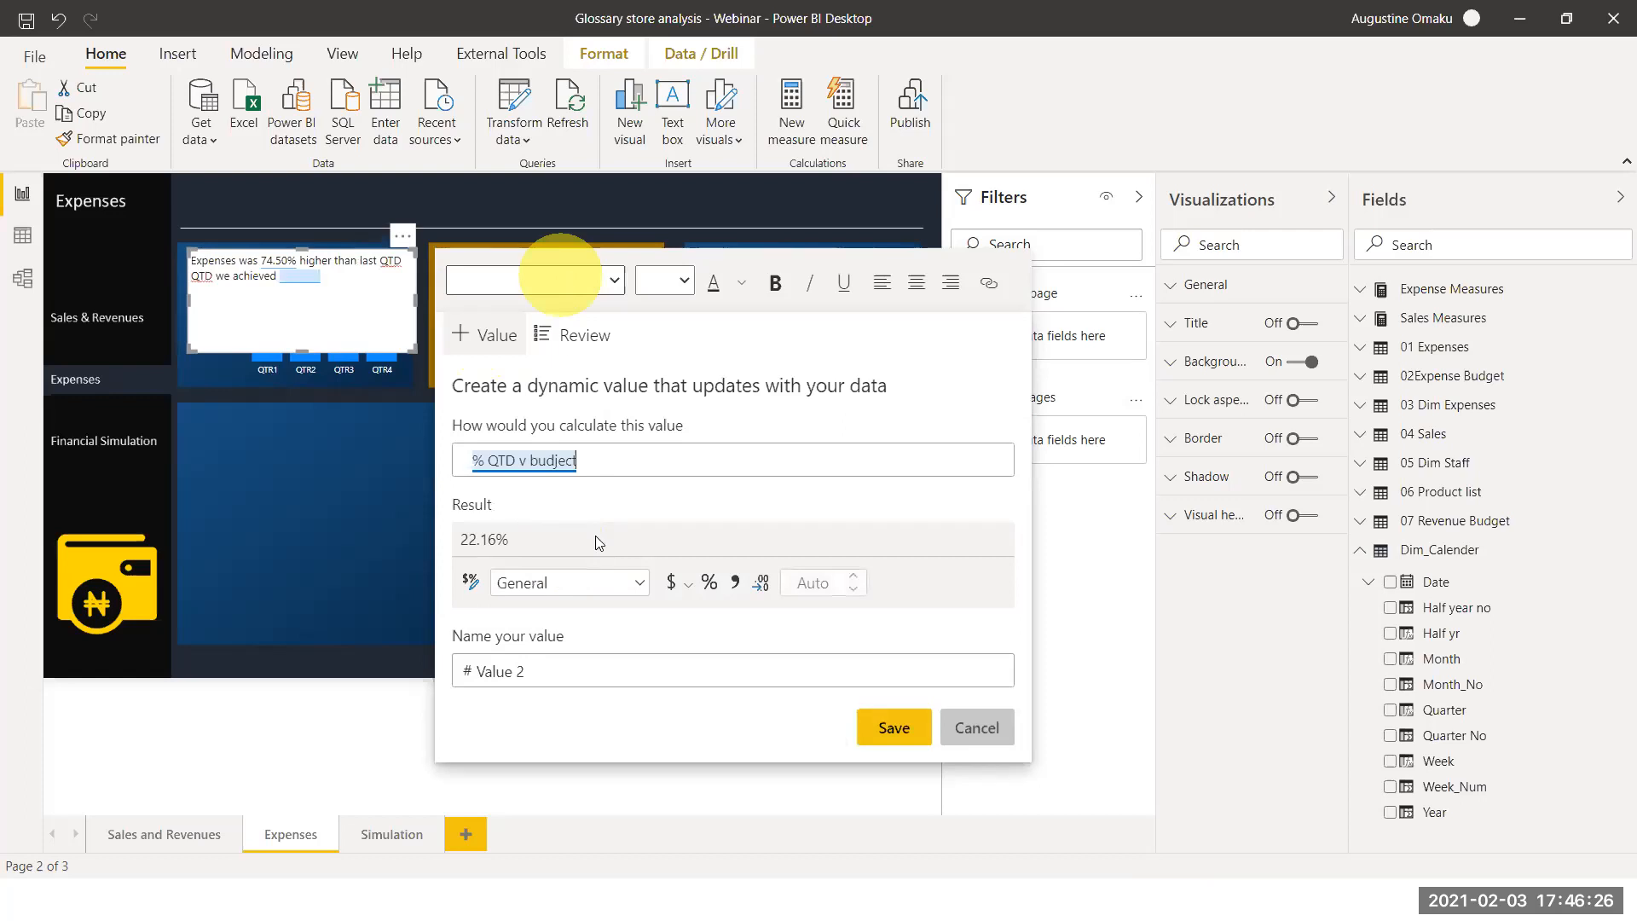
{"action": "left_click", "coordinate": [560, 279]}
{"action": "left_click", "coordinate": [567, 626]}
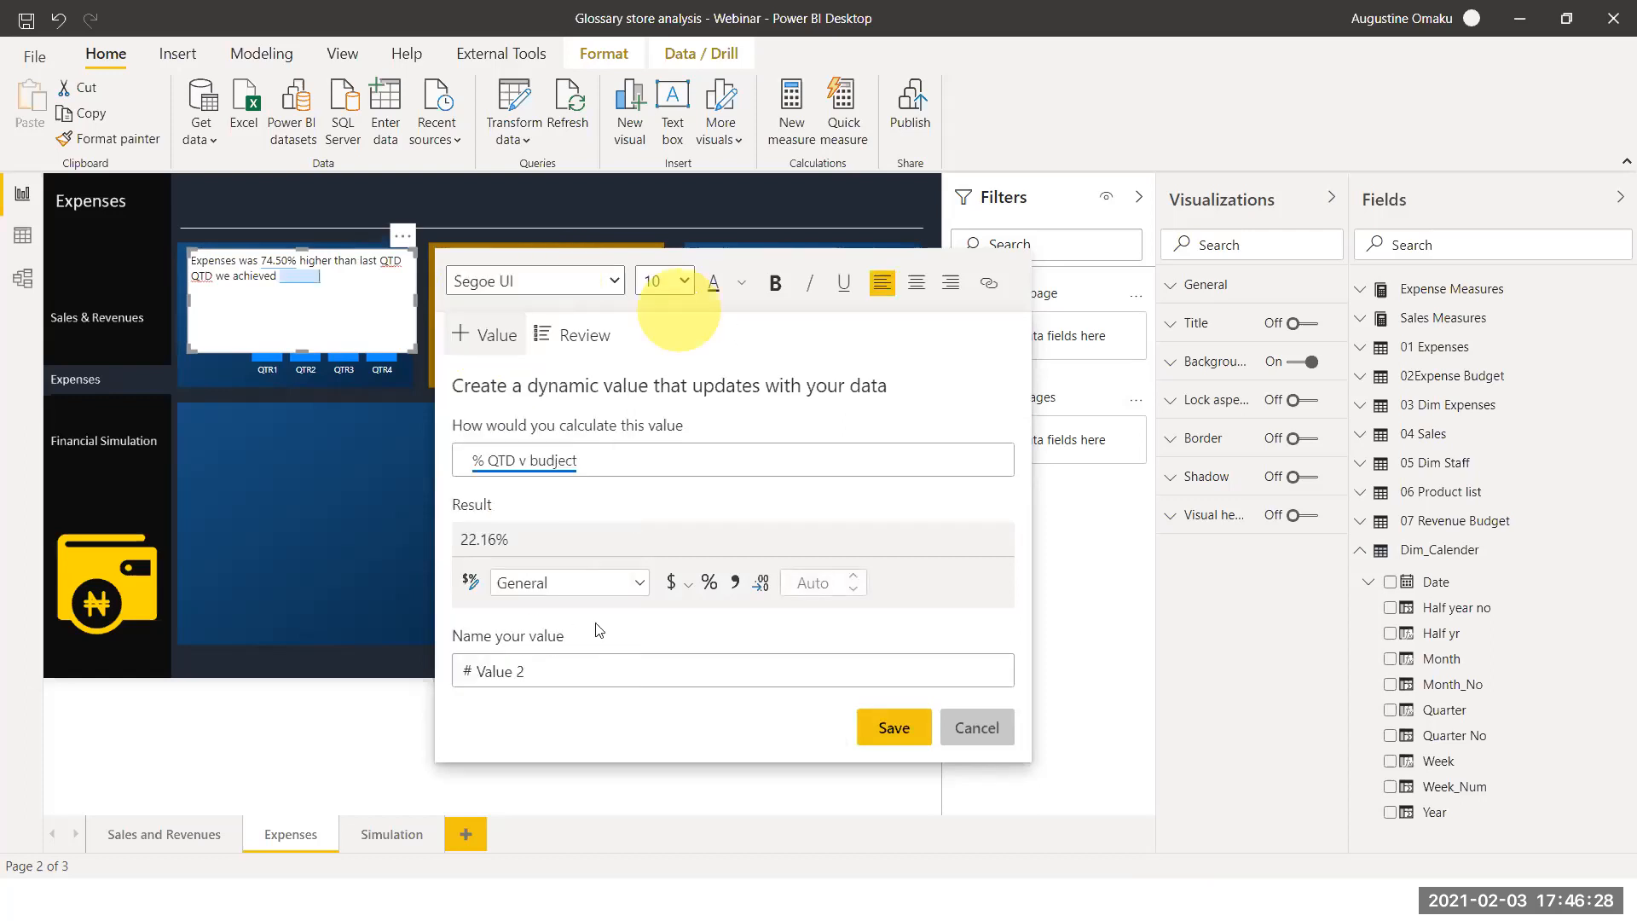
{"action": "left_click", "coordinate": [908, 720]}
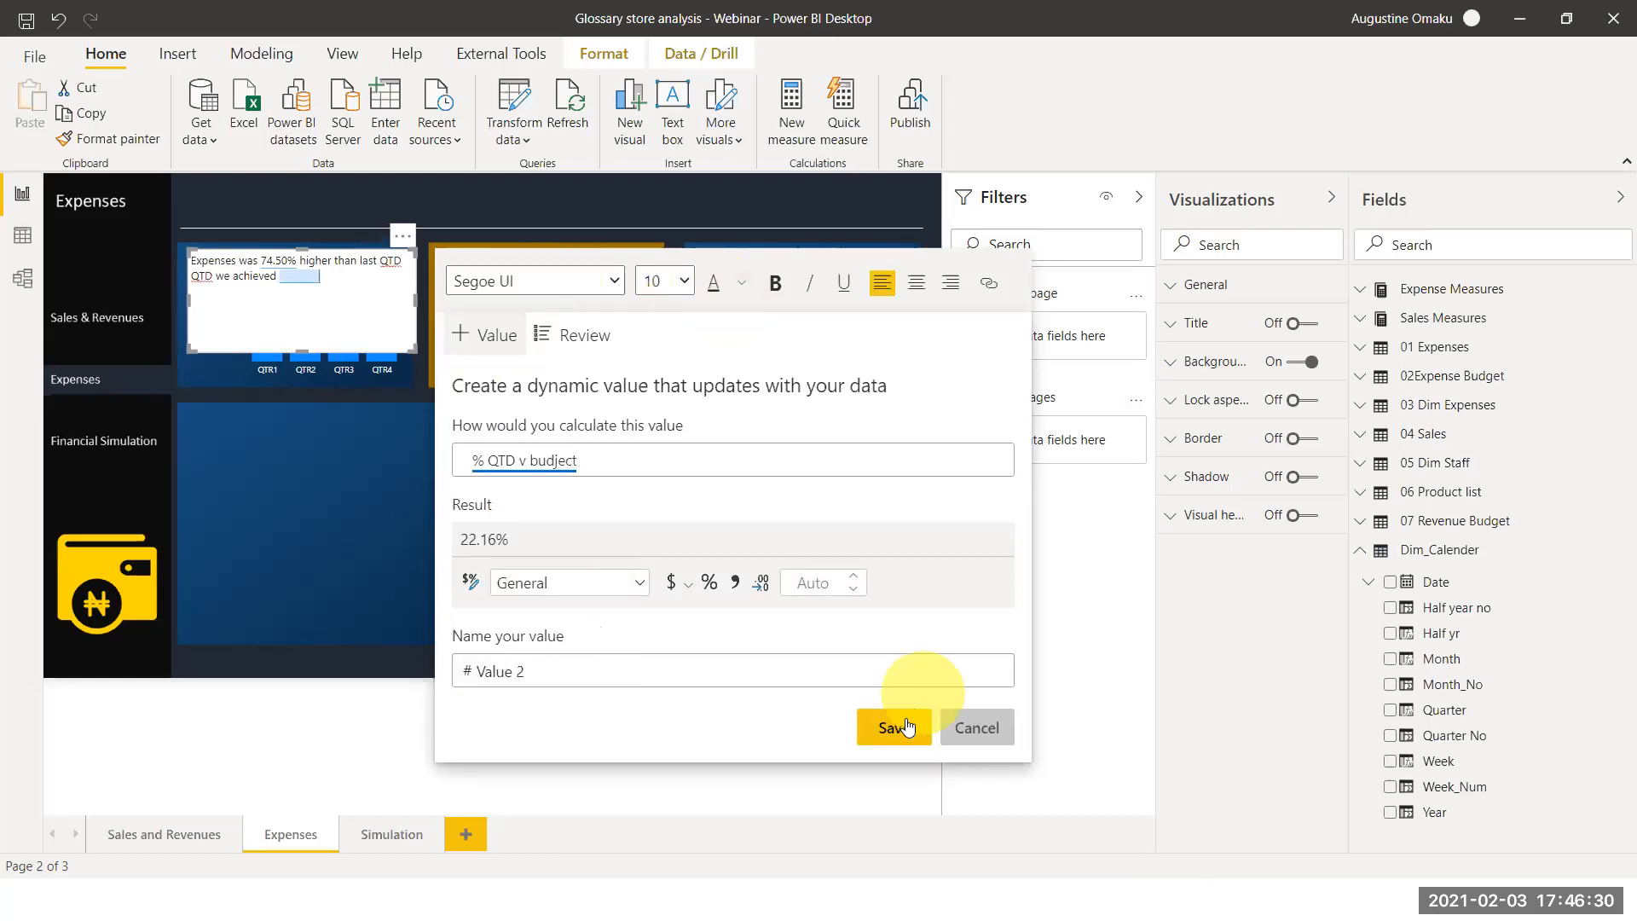
Complete the second line with "against Budget" and reduce the text box height to fit its two lines
{"action": "left_click", "coordinate": [355, 303]}
{"action": "left_click", "coordinate": [343, 278]}
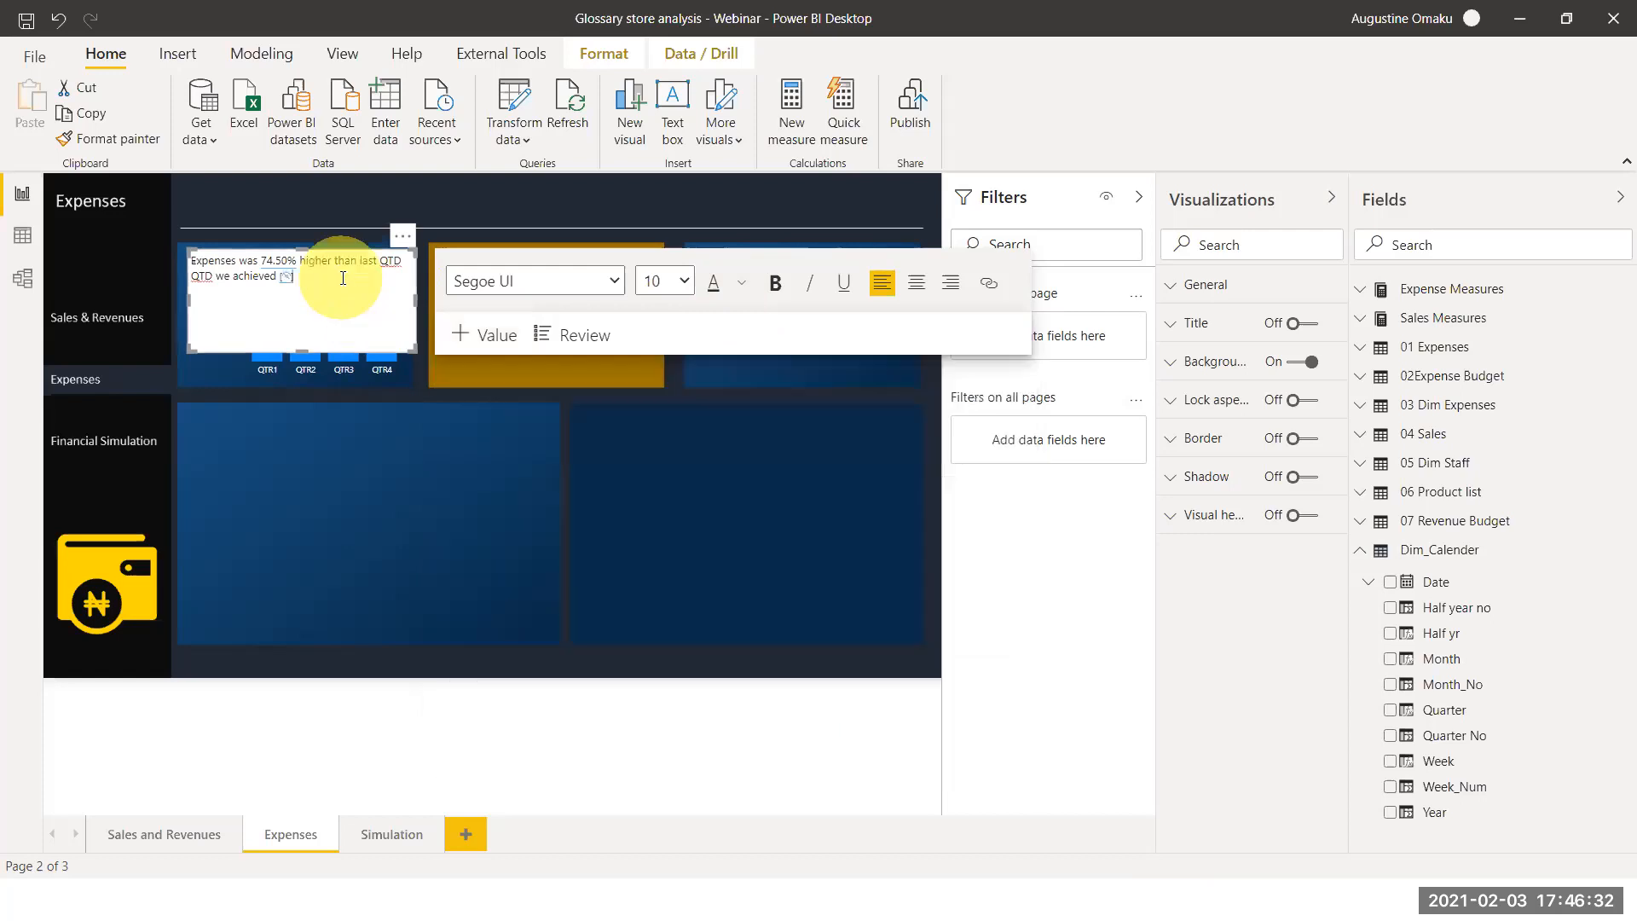
{"action": "type", "text": "against Budget"}
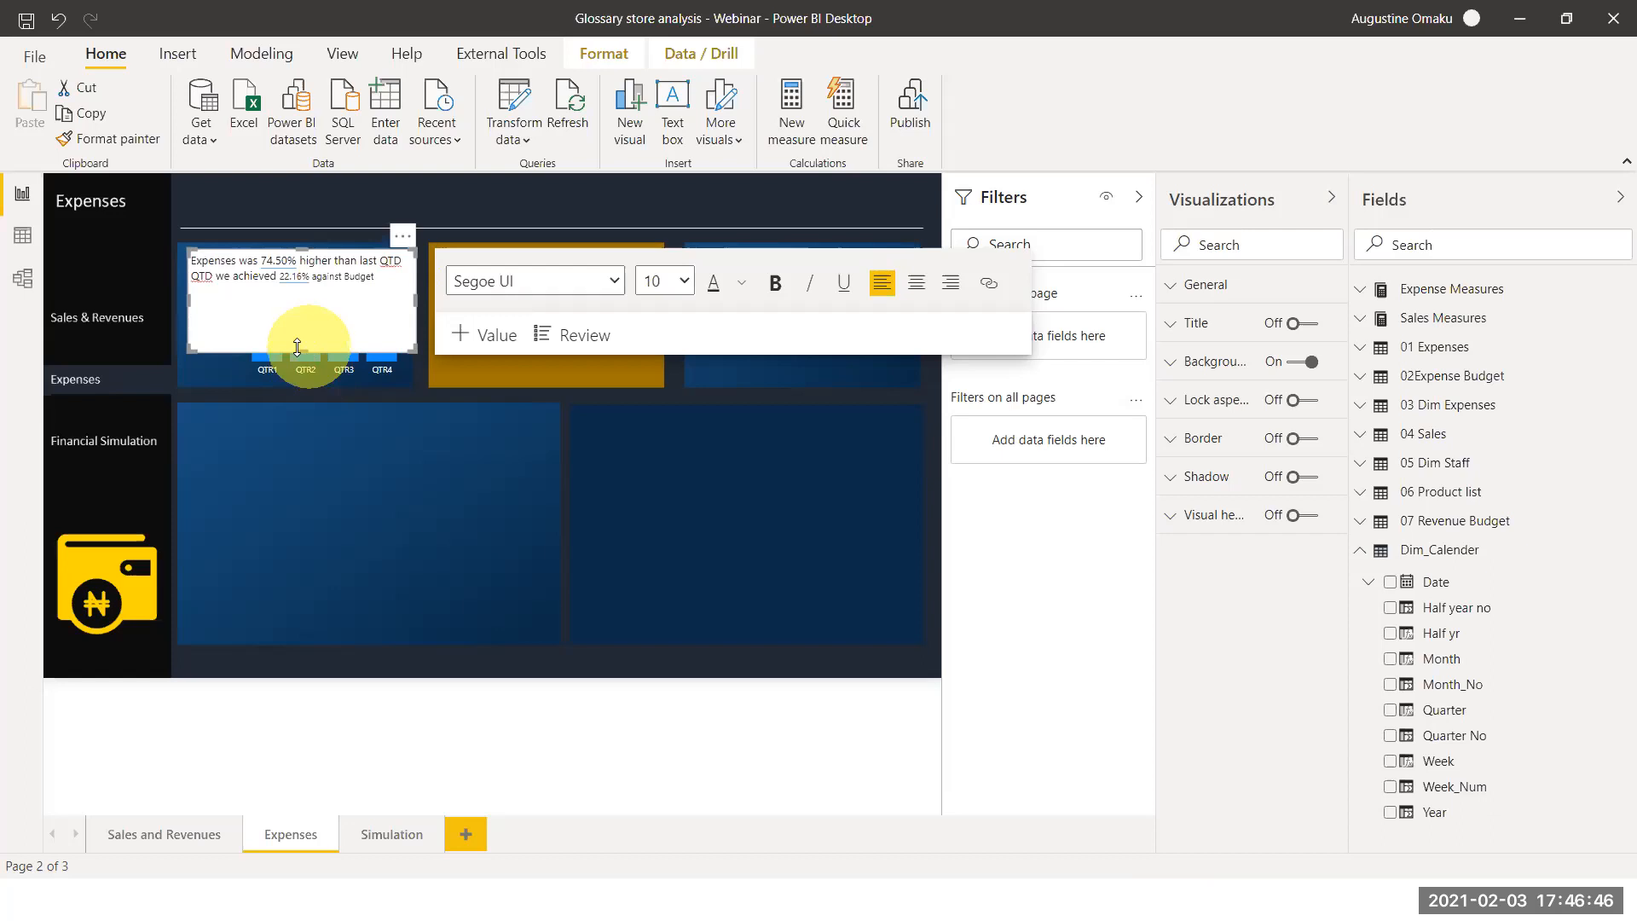
{"action": "left_click", "coordinate": [316, 277]}
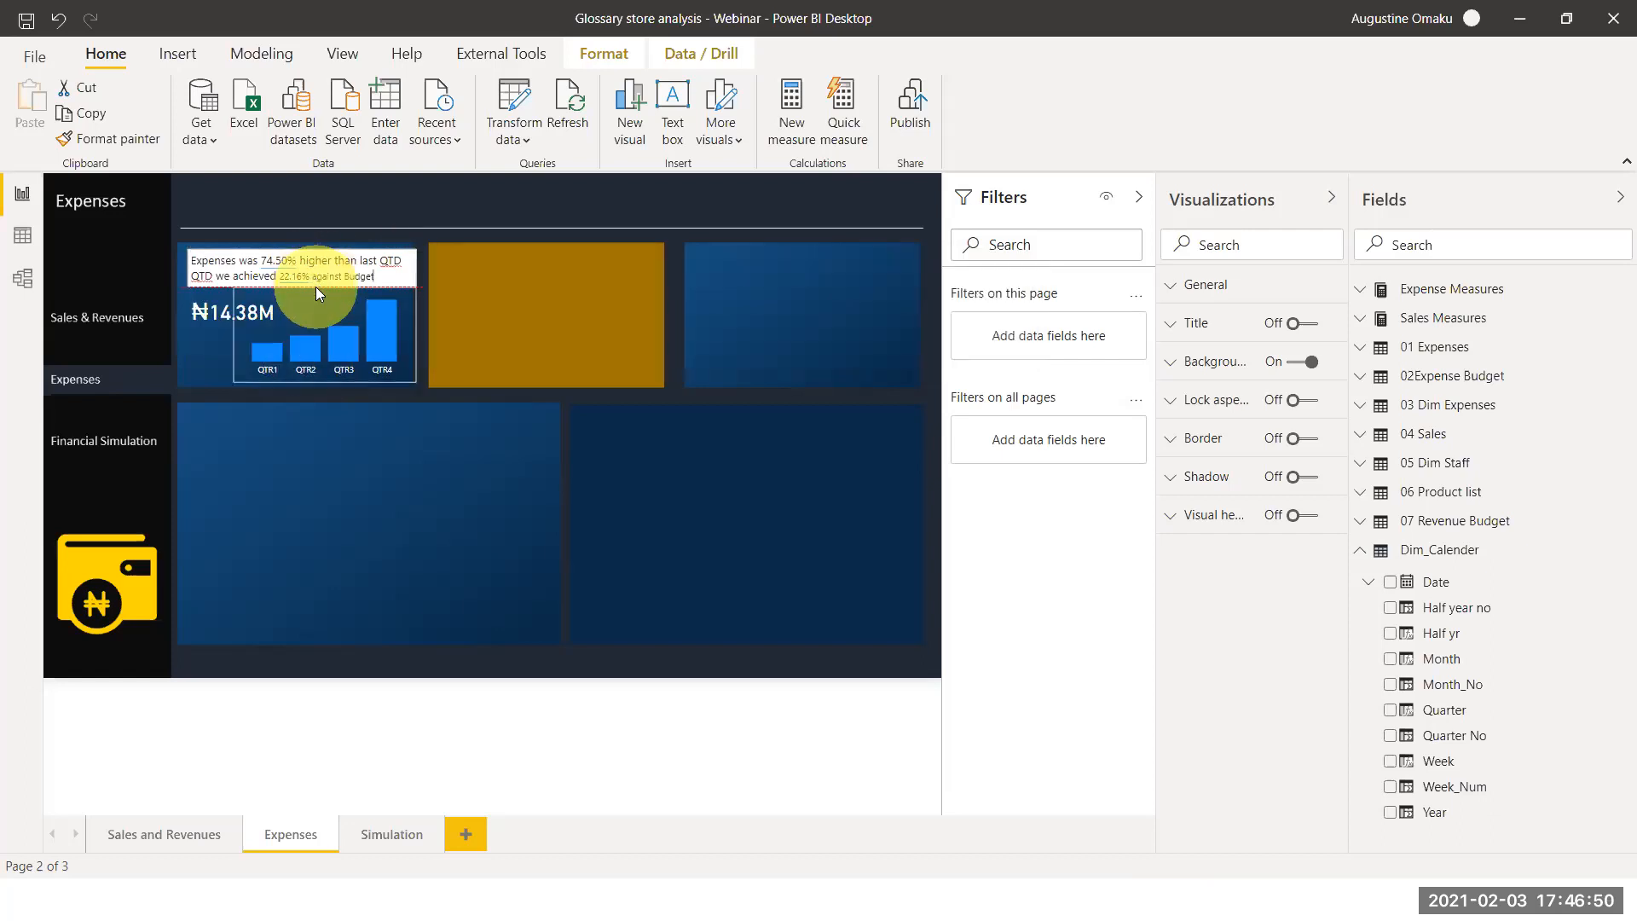
{"action": "left_click", "coordinate": [319, 285]}
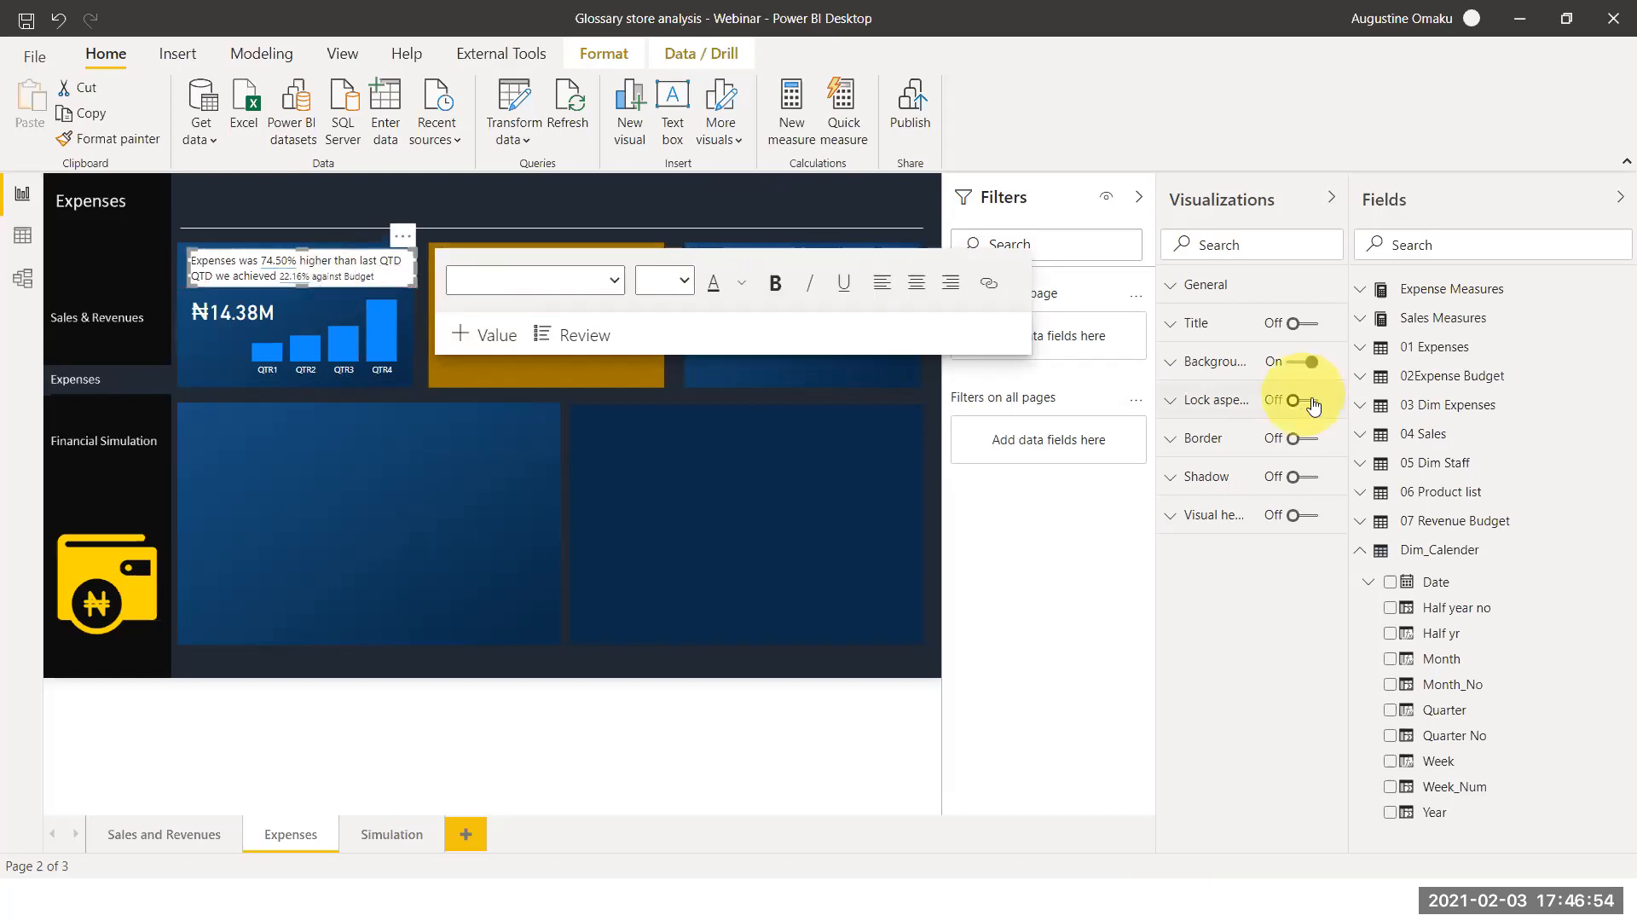
Turn off the text box background and color all of its text white
{"action": "left_click", "coordinate": [1308, 362]}
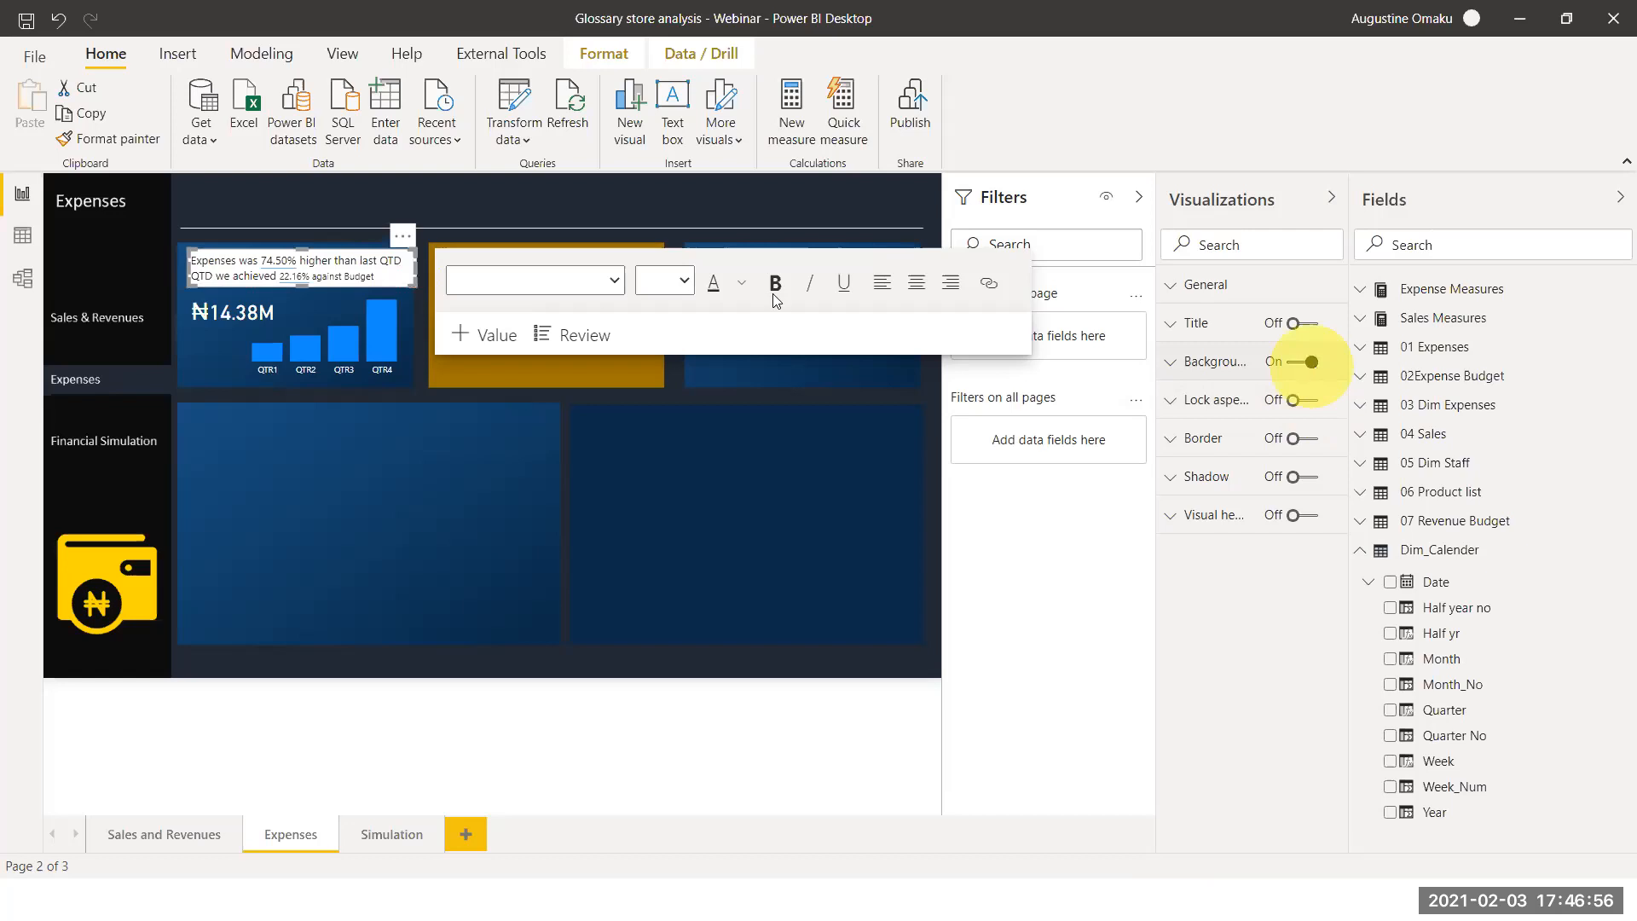
{"action": "left_click", "coordinate": [341, 275]}
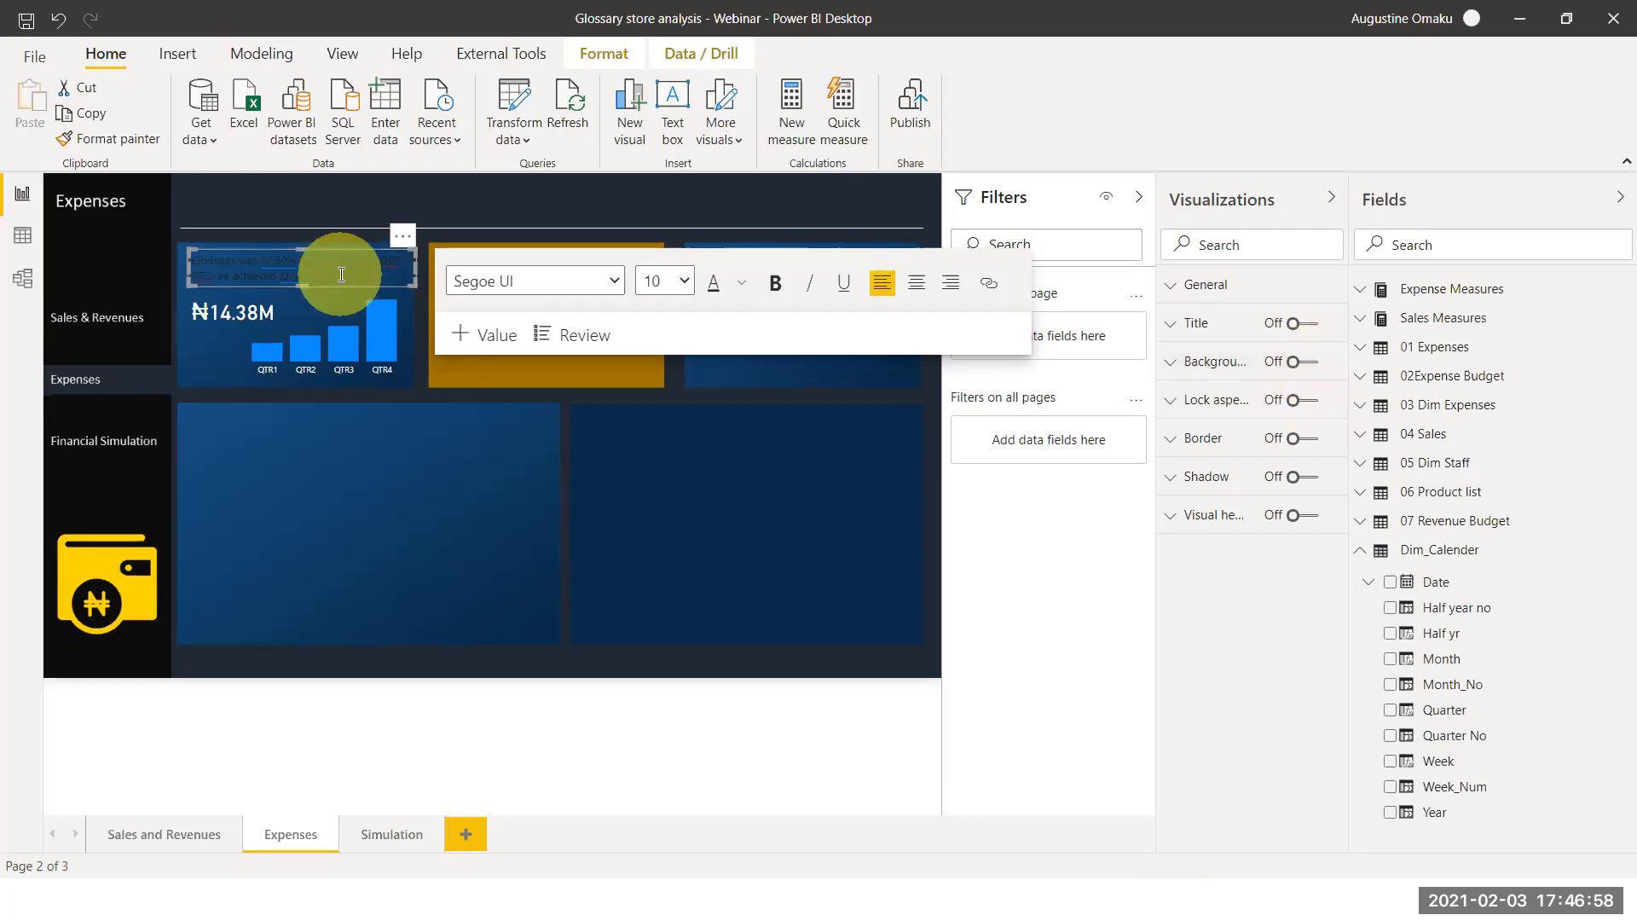
{"action": "key", "text": "ctrl+a"}
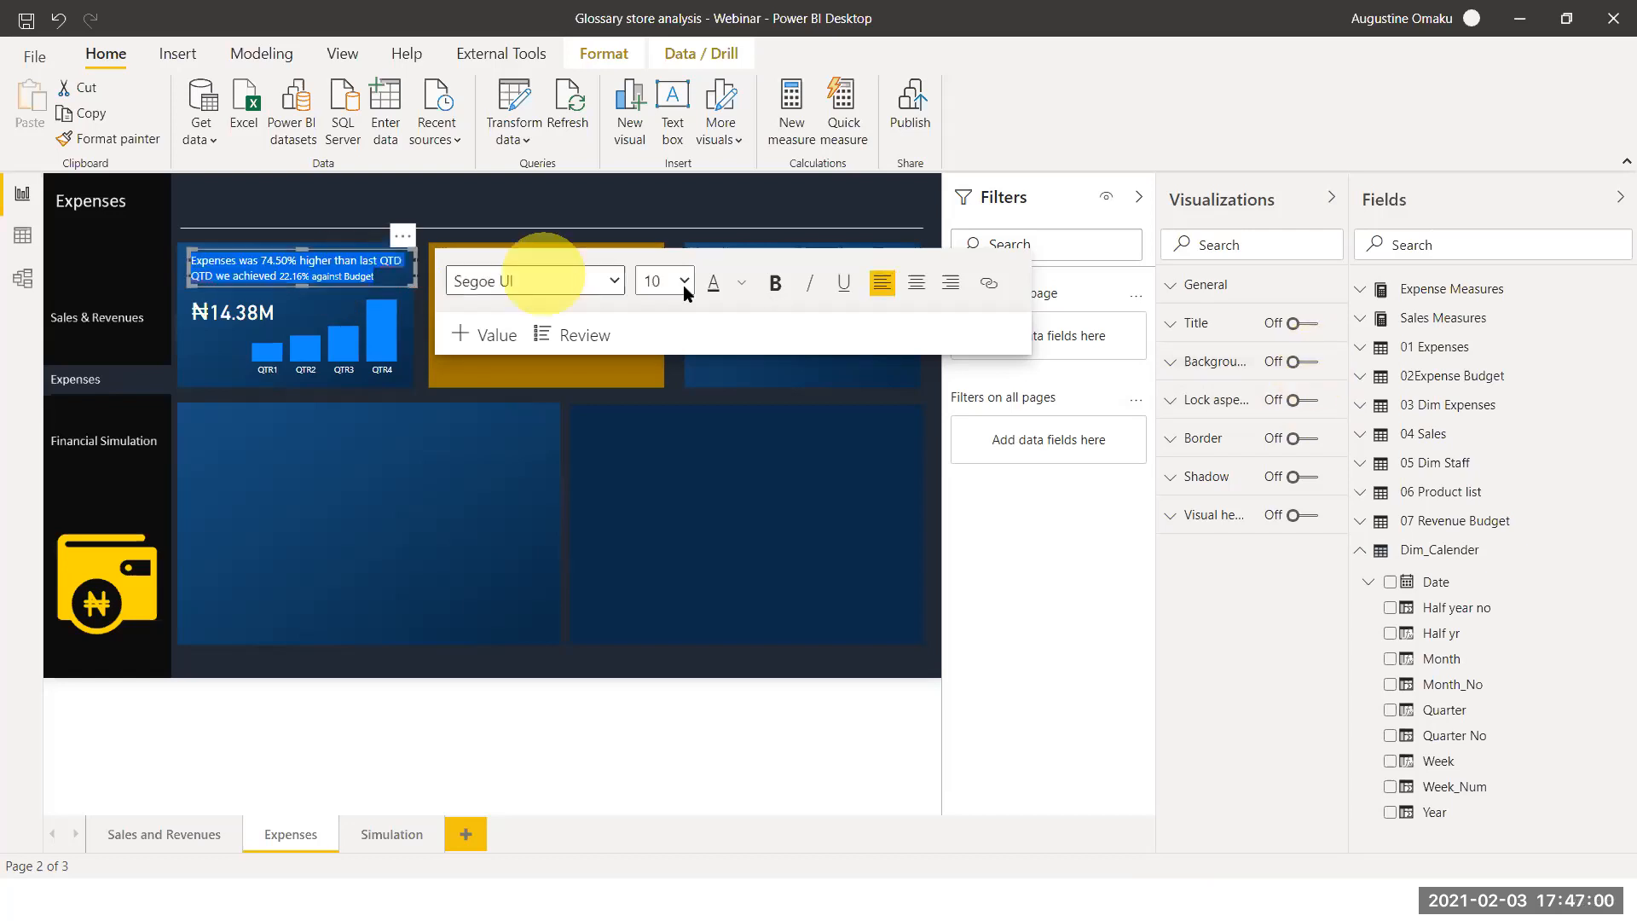
{"action": "left_click", "coordinate": [743, 287]}
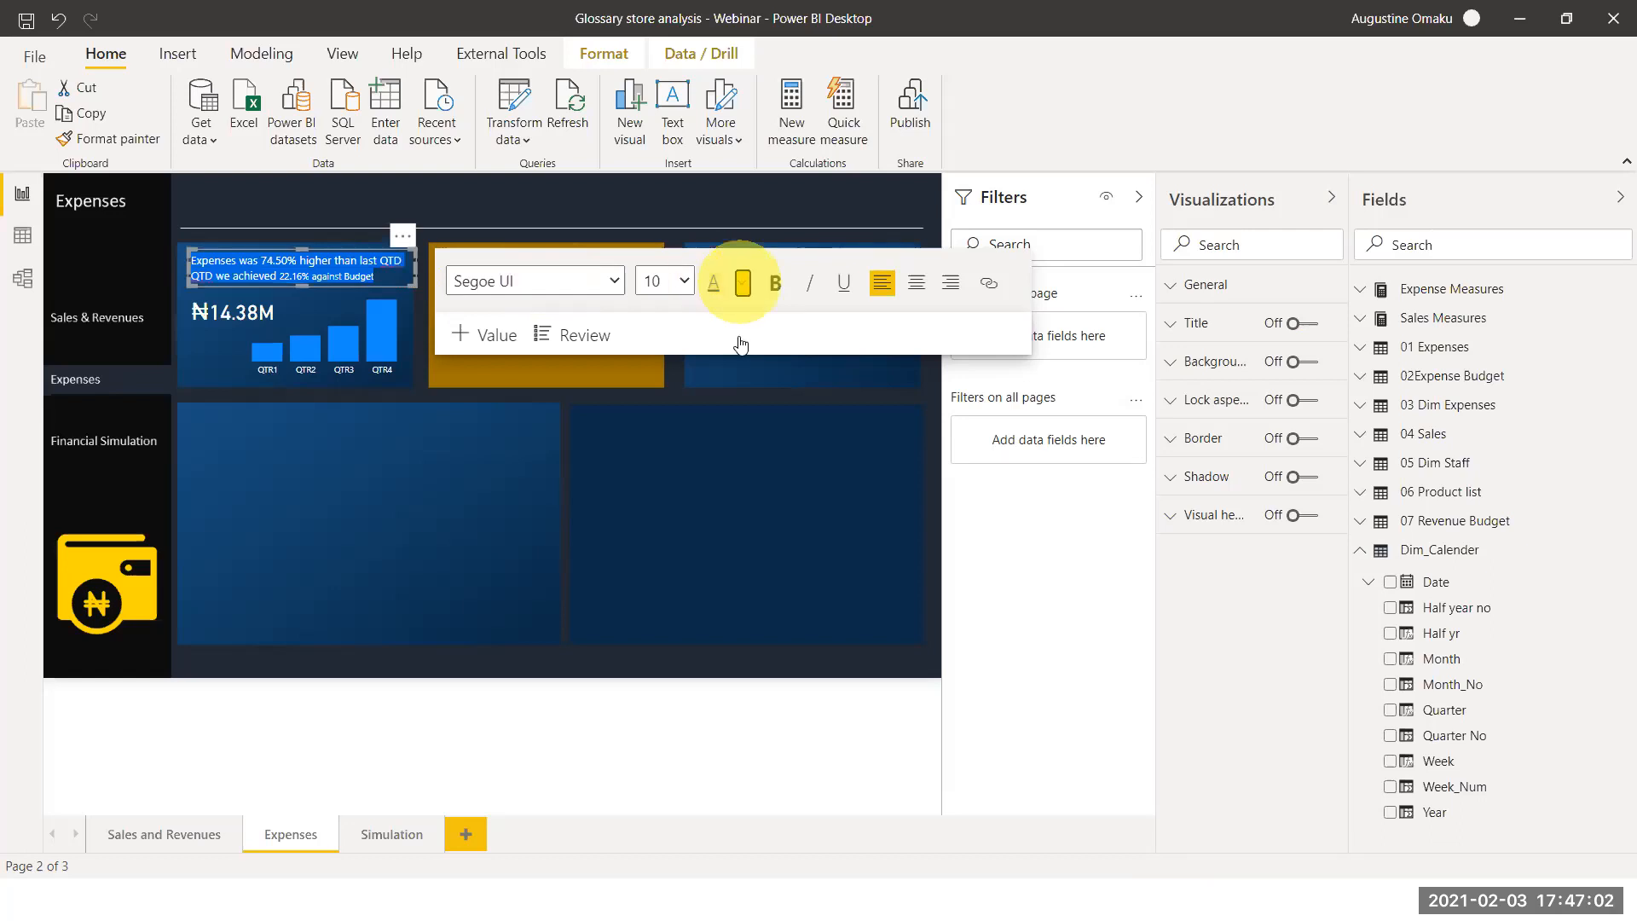
{"action": "left_click", "coordinate": [738, 336]}
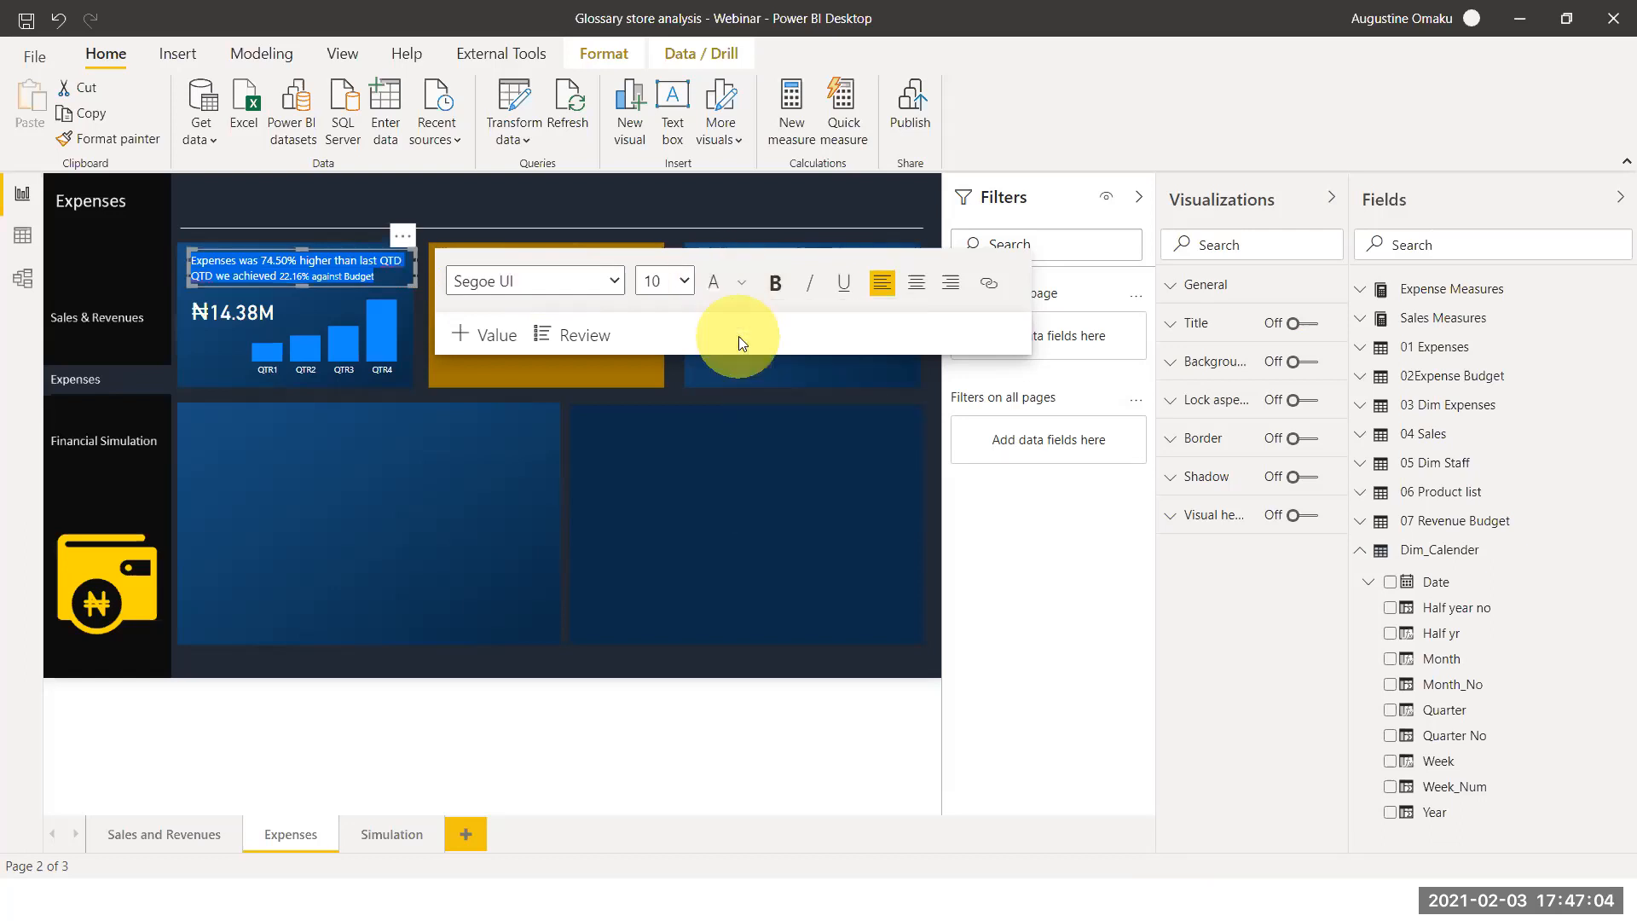
{"action": "left_click", "coordinate": [397, 418]}
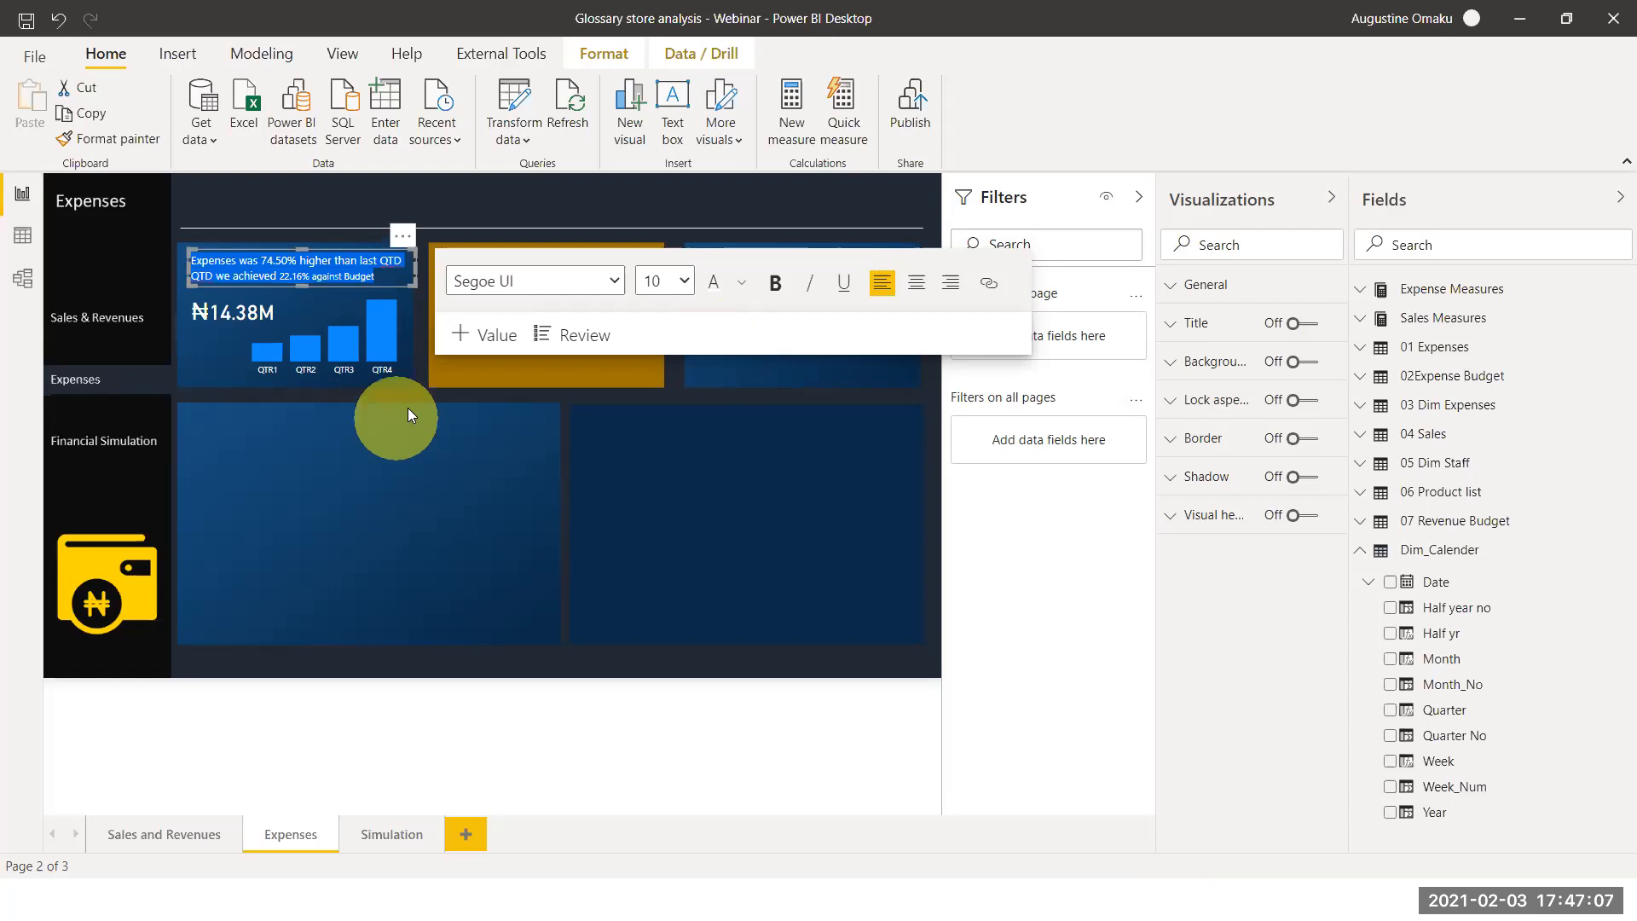
{"action": "left_click", "coordinate": [388, 298]}
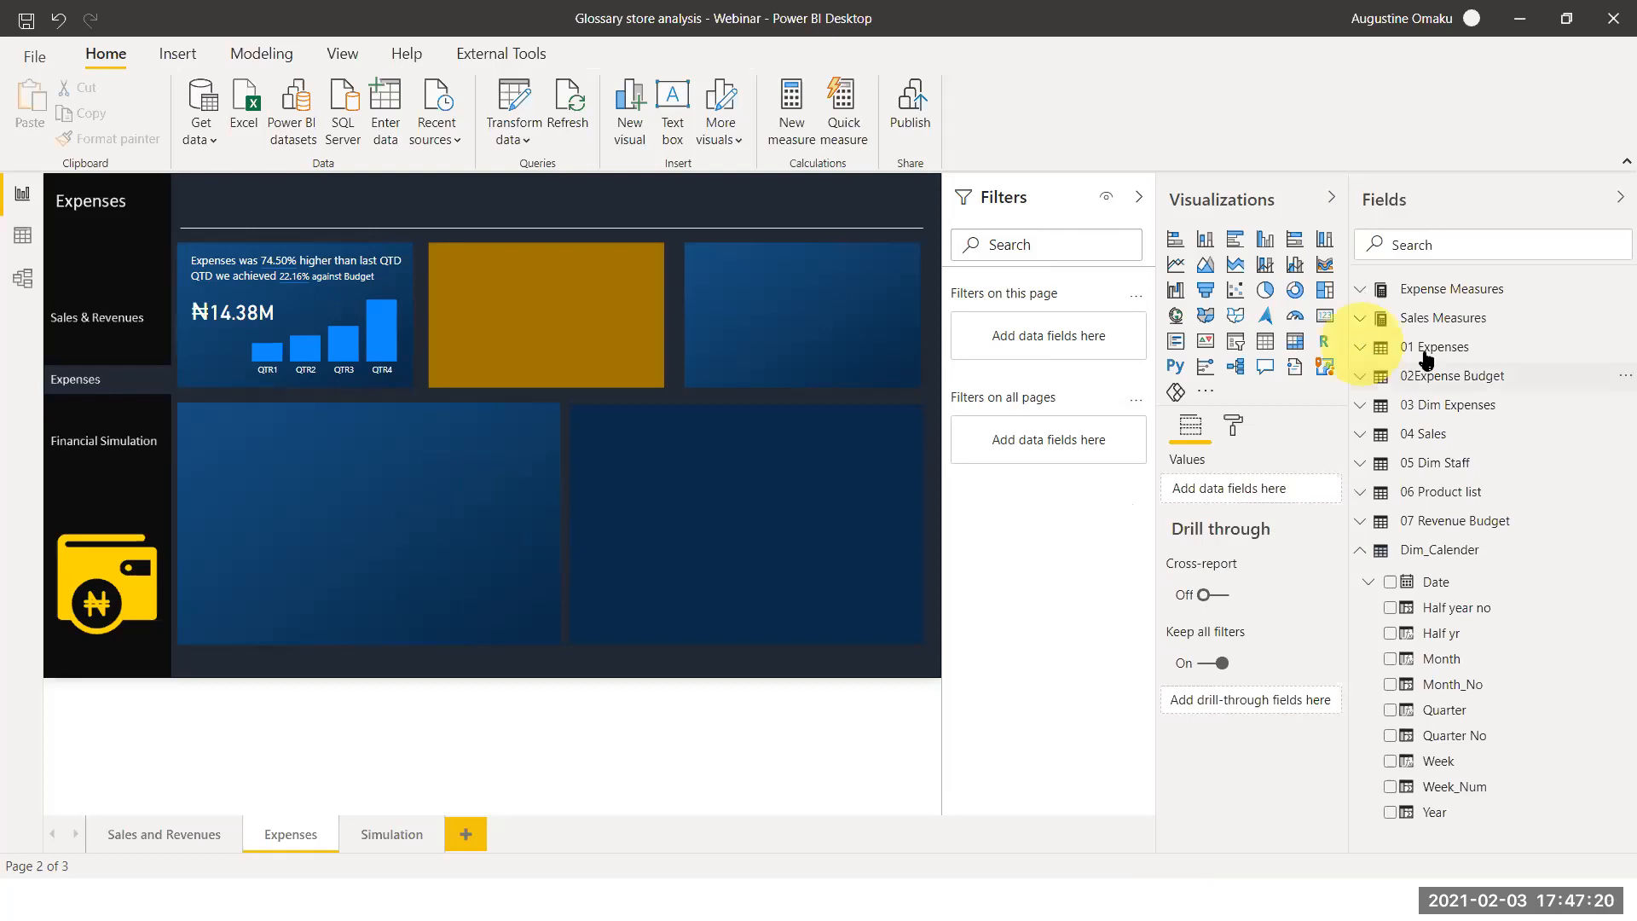
Duplicate the QTD Expenses card in the first tile and place the copy just below the original
{"action": "left_click", "coordinate": [1374, 288]}
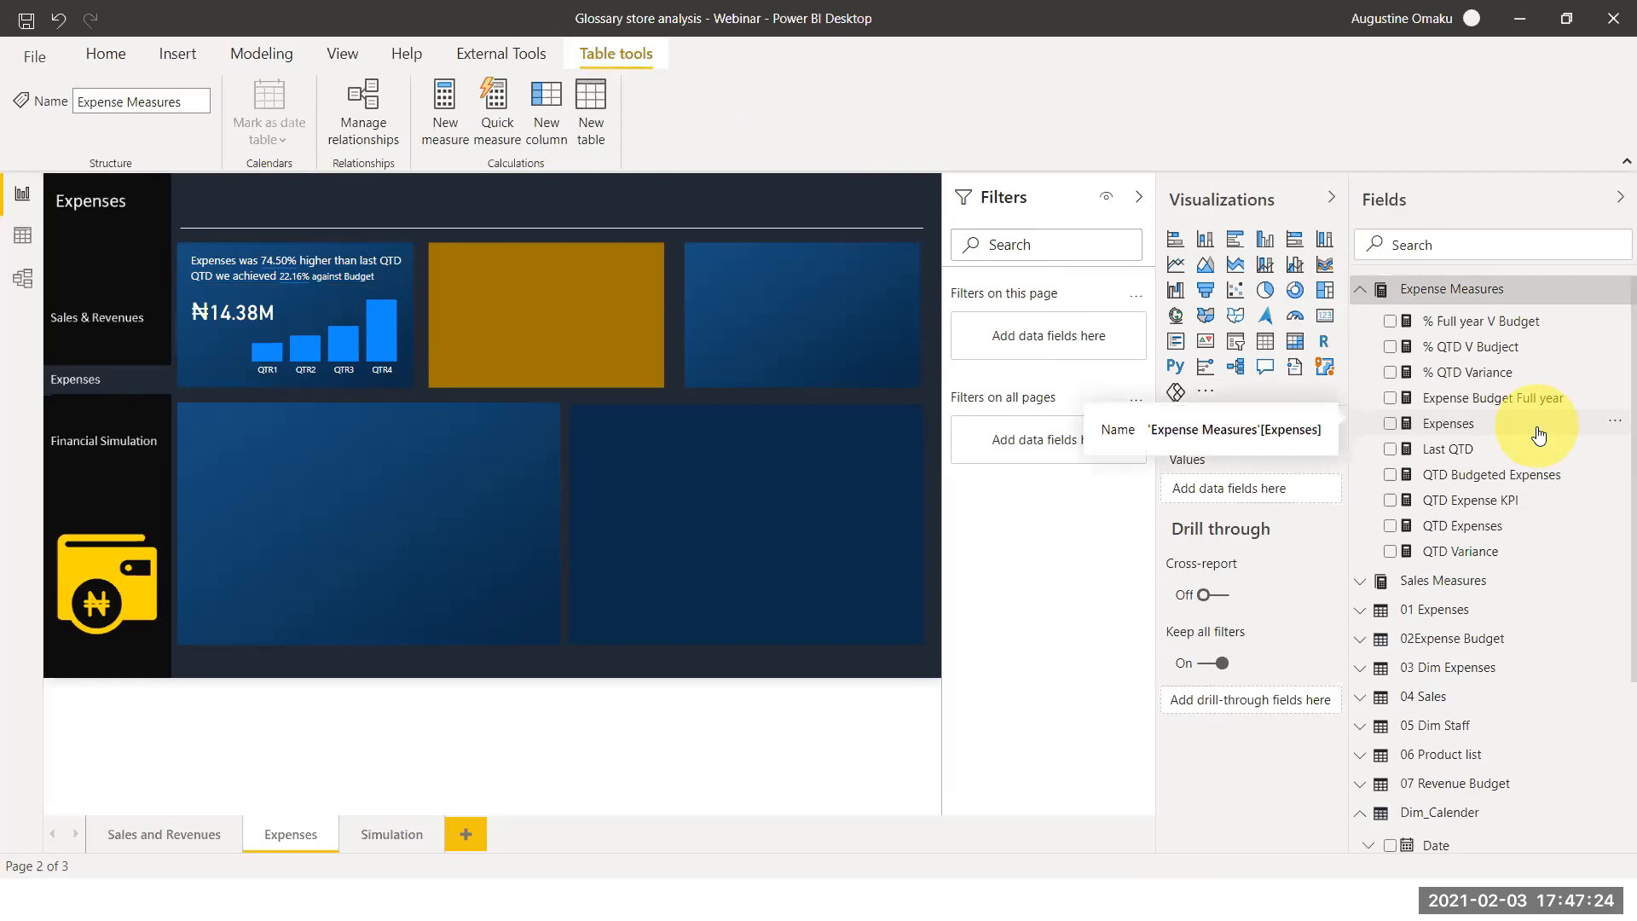
{"action": "left_click", "coordinate": [213, 321]}
{"action": "left_click", "coordinate": [213, 322]}
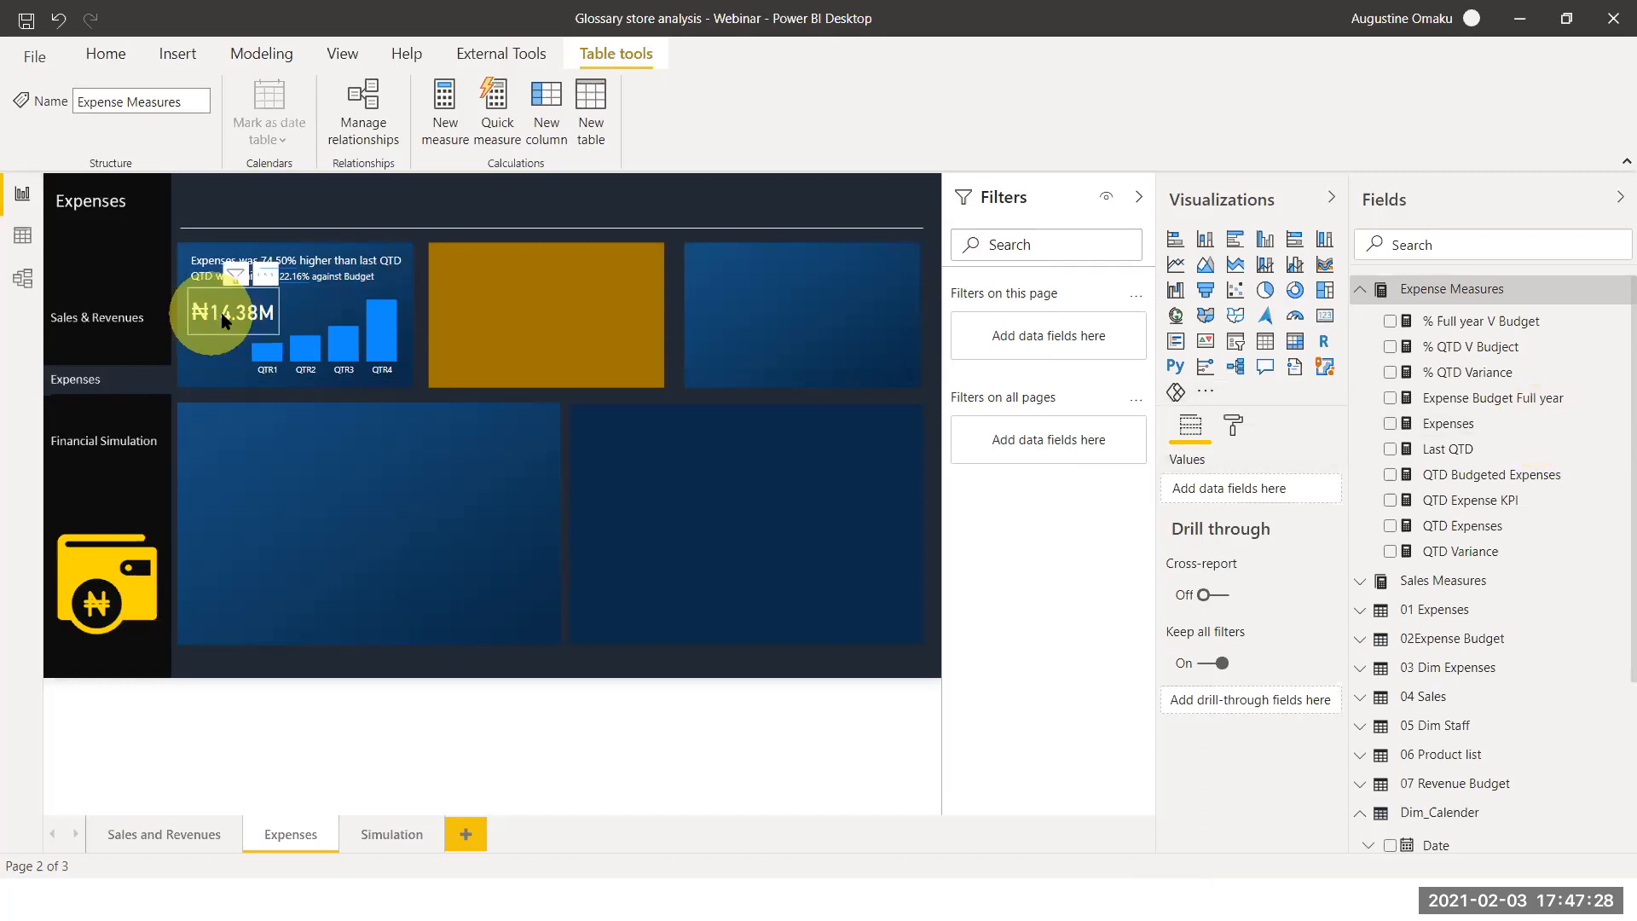
{"action": "key", "text": "ctrl+c"}
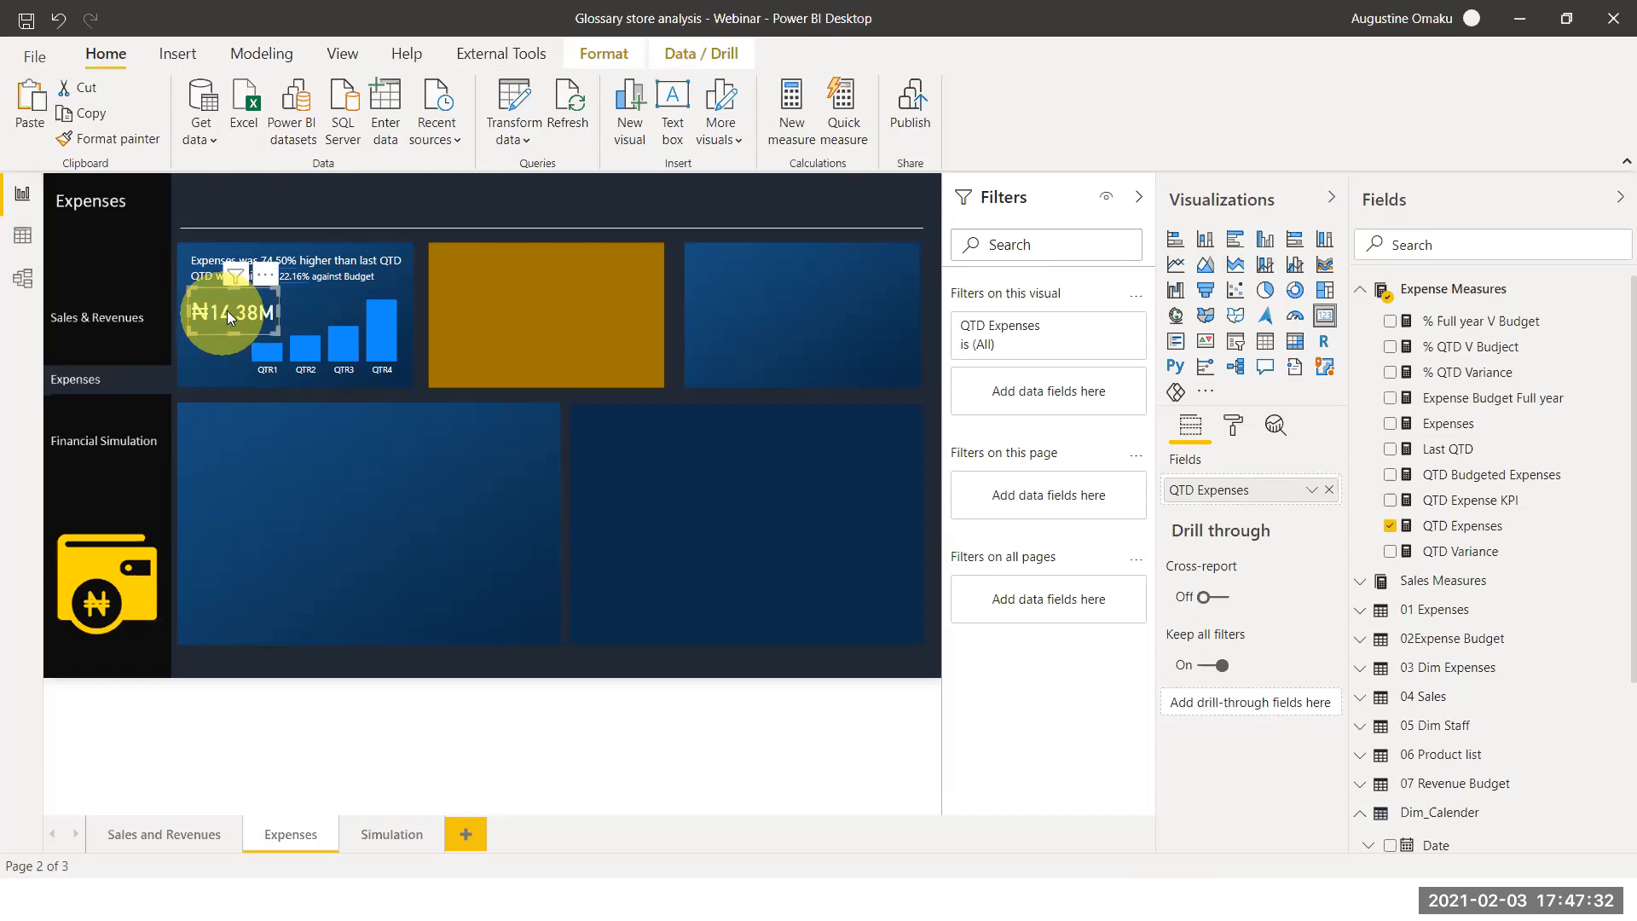
{"action": "key", "text": "ctrl+v"}
{"action": "left_click_drag", "start_coordinate": [224, 307], "coordinate": [206, 350]}
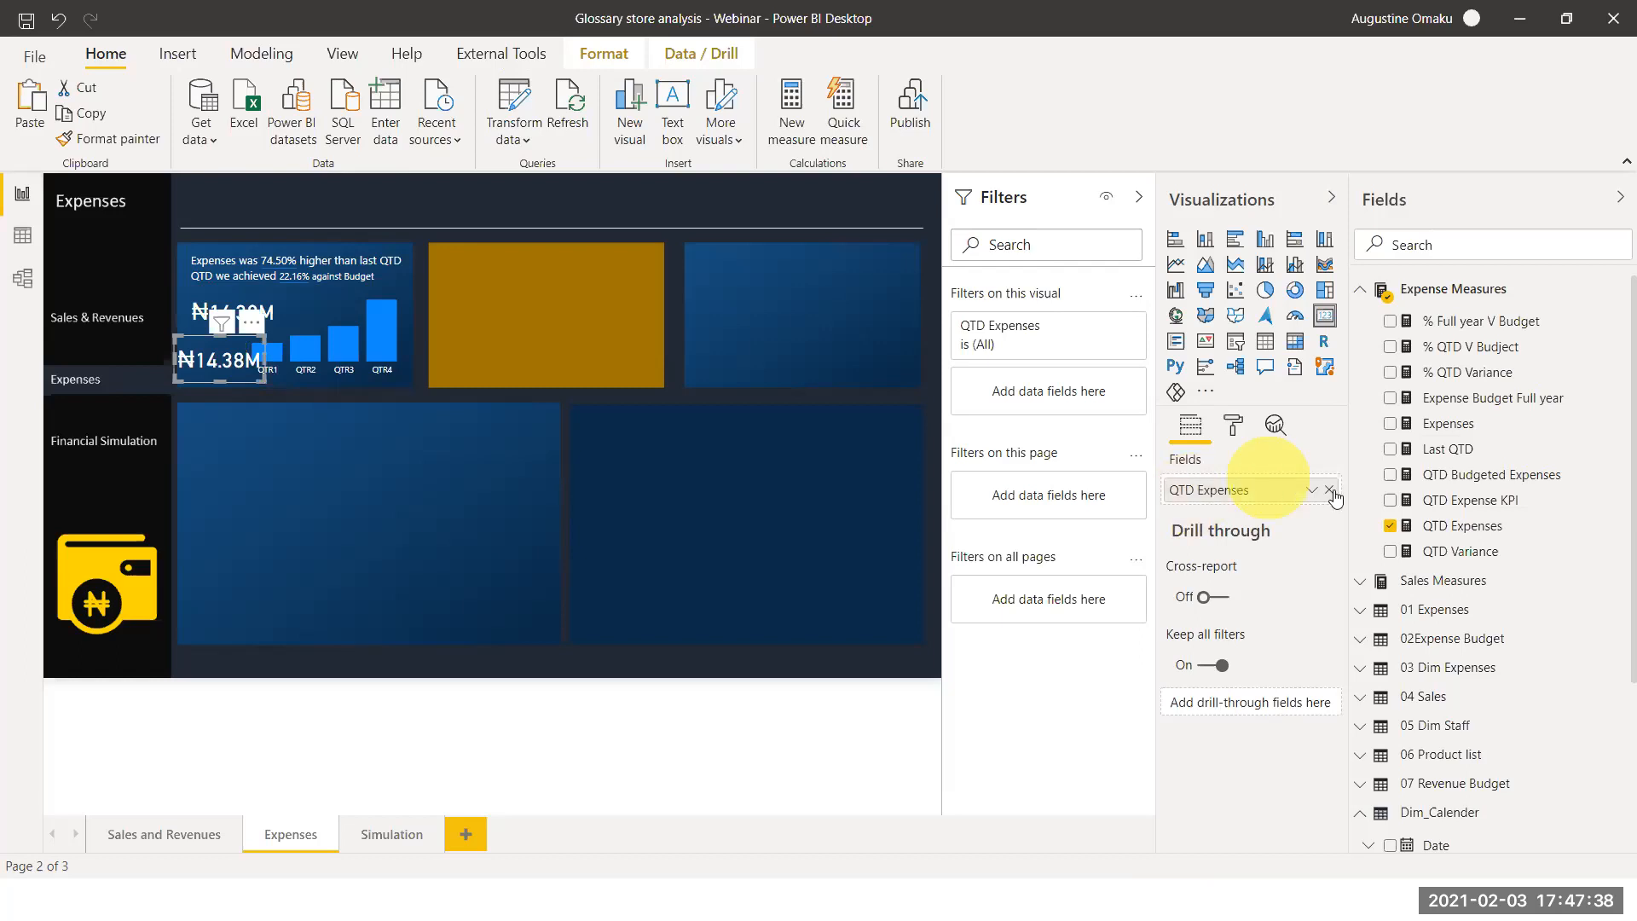
Replace the copied card's field with the QTD Expense KPI measure and shrink the card beside the column chart
{"action": "left_click", "coordinate": [1330, 490]}
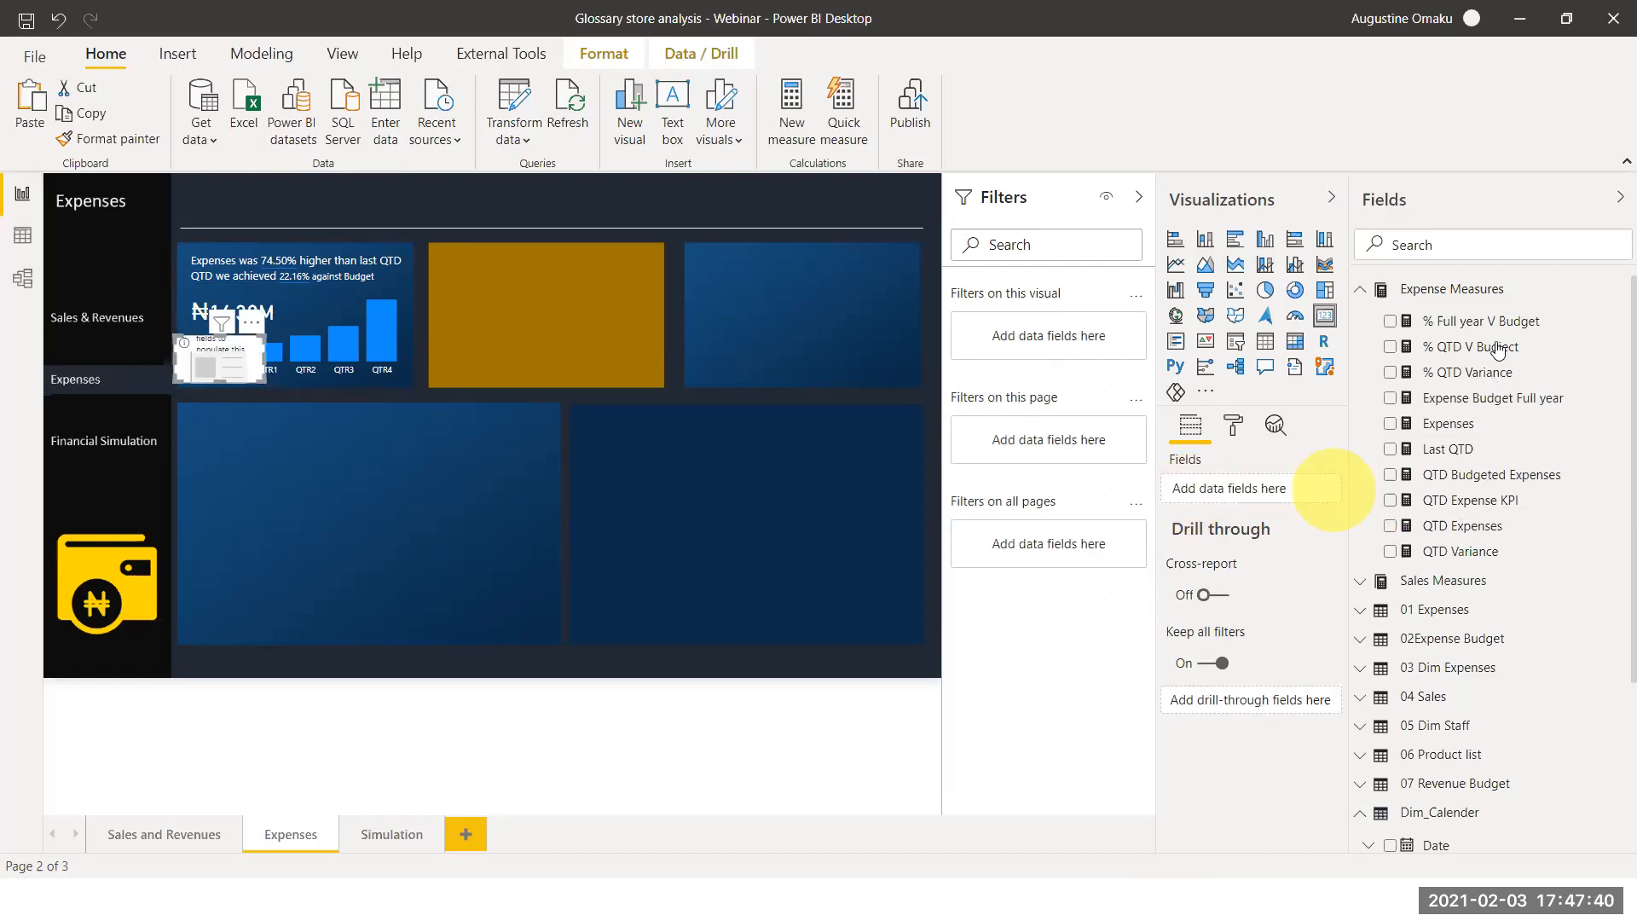
{"action": "left_click_drag", "start_coordinate": [1496, 500], "coordinate": [1287, 493]}
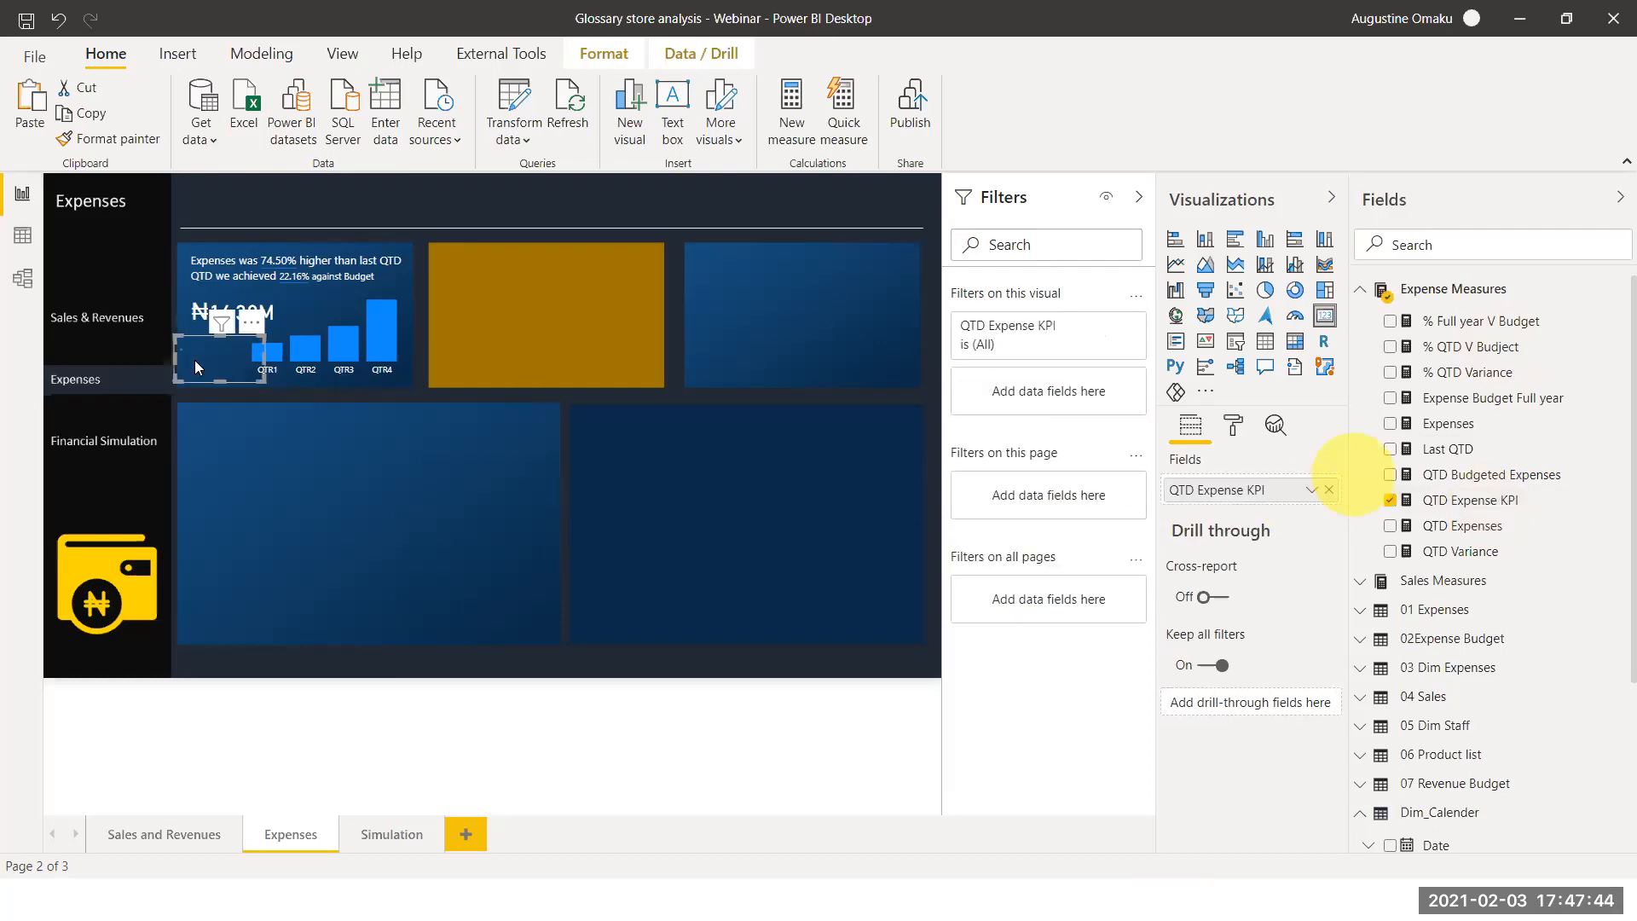
{"action": "left_click", "coordinate": [195, 365]}
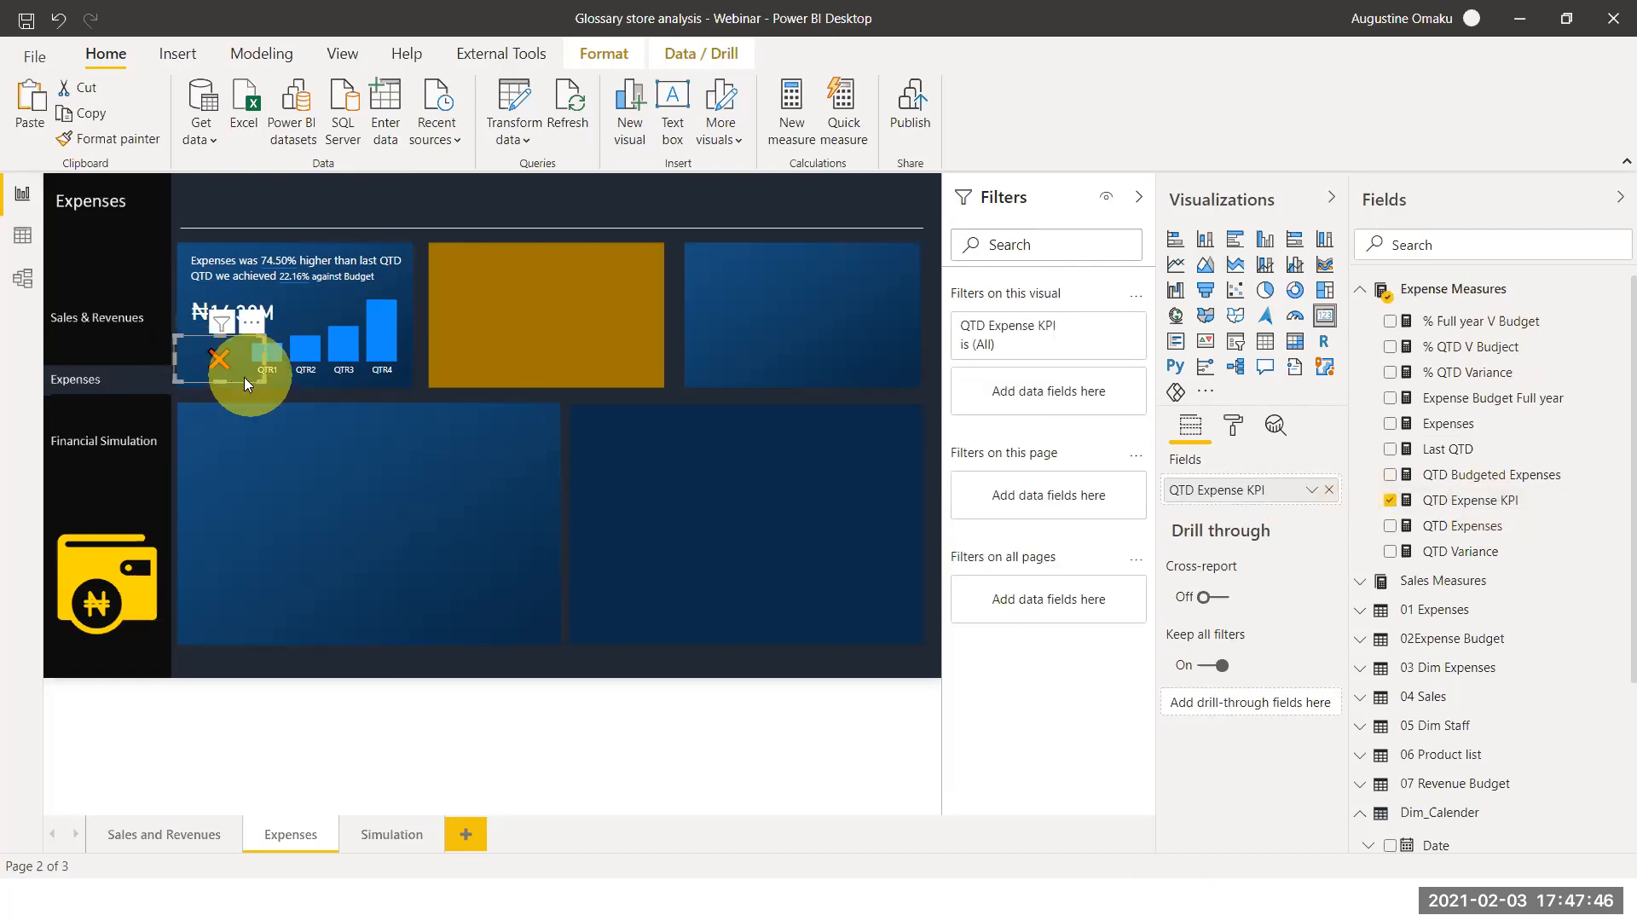
{"action": "left_click_drag", "start_coordinate": [236, 371], "coordinate": [221, 358]}
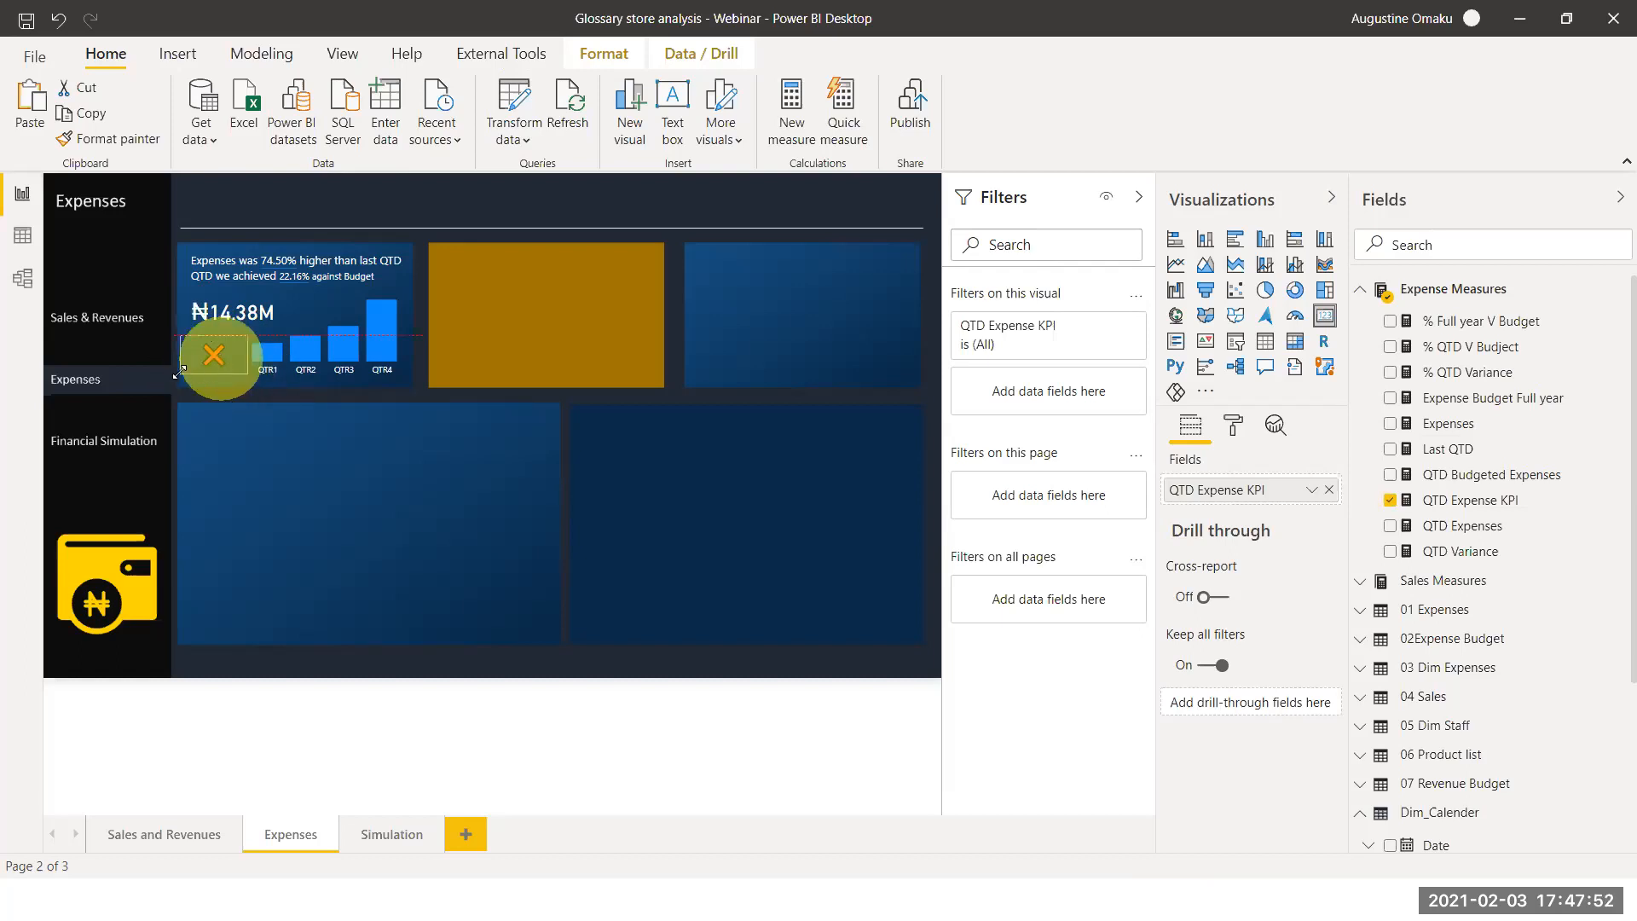
{"action": "left_click_drag", "start_coordinate": [179, 366], "coordinate": [186, 360]}
Set the KPI card's data label text size to 16 pt
{"action": "left_click", "coordinate": [1239, 428]}
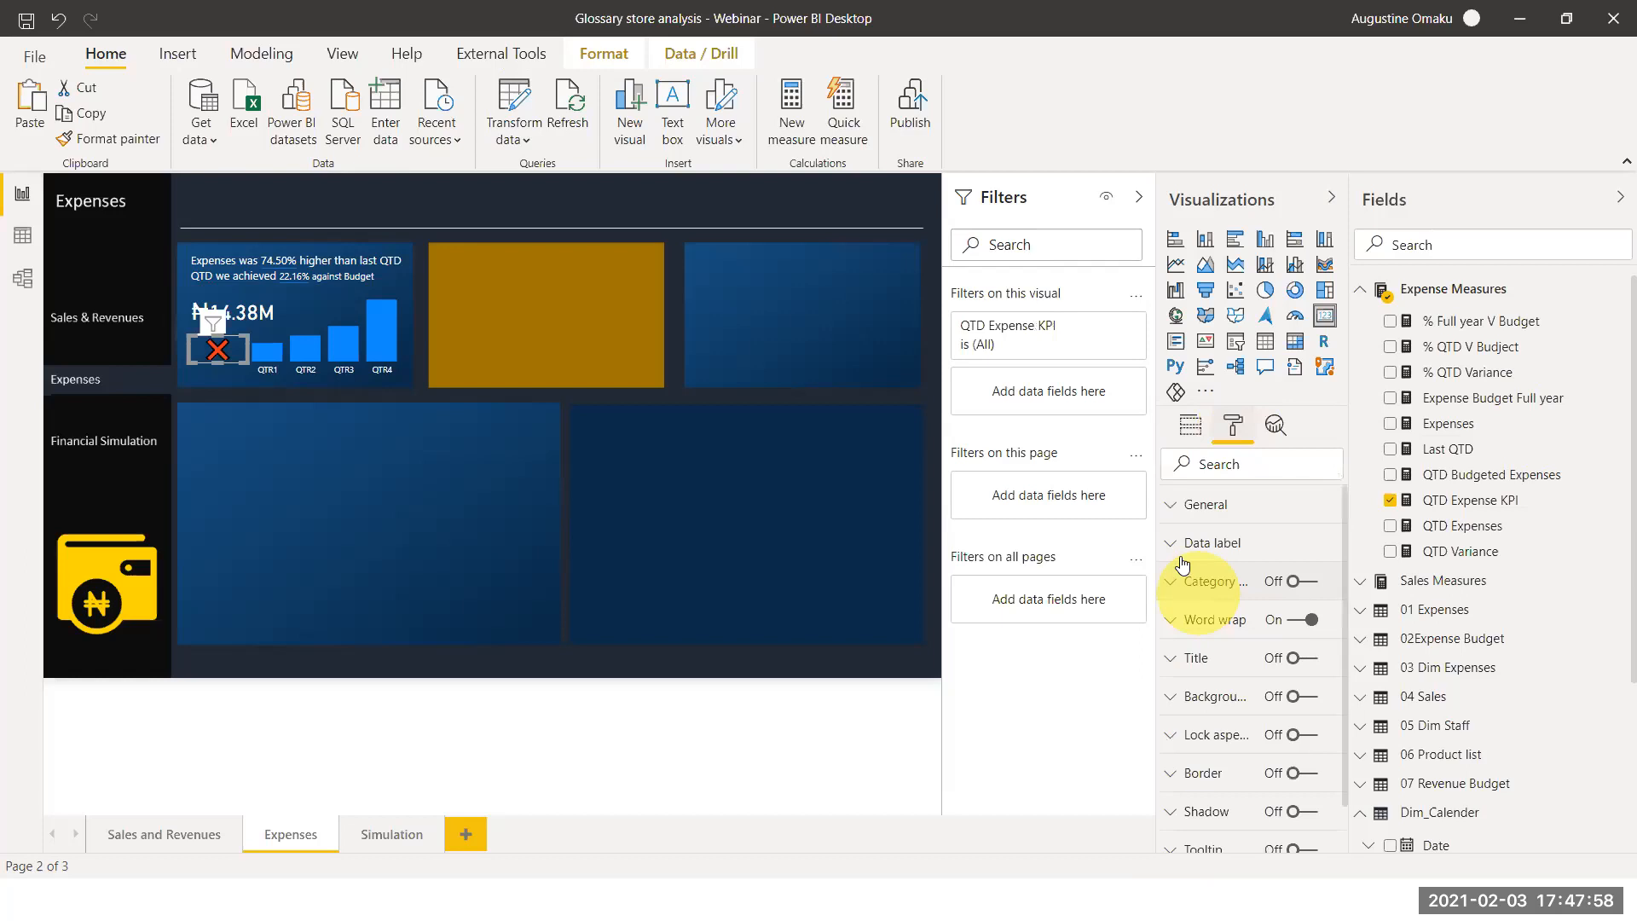
{"action": "left_click", "coordinate": [1182, 558]}
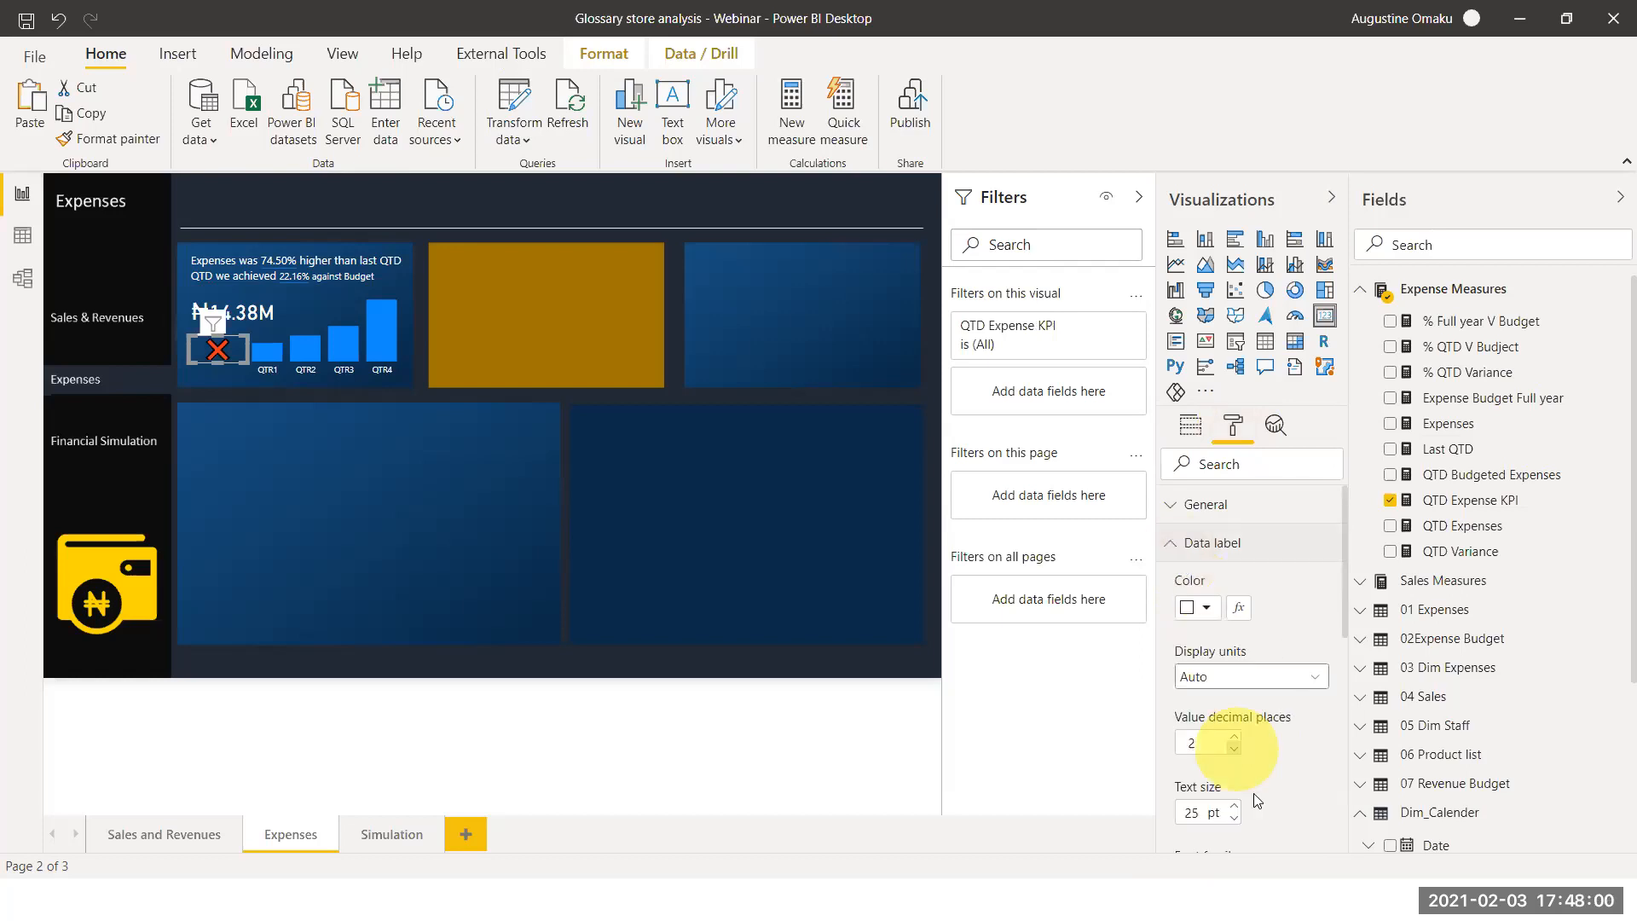
{"action": "left_click_drag", "start_coordinate": [1200, 813], "coordinate": [1162, 814]}
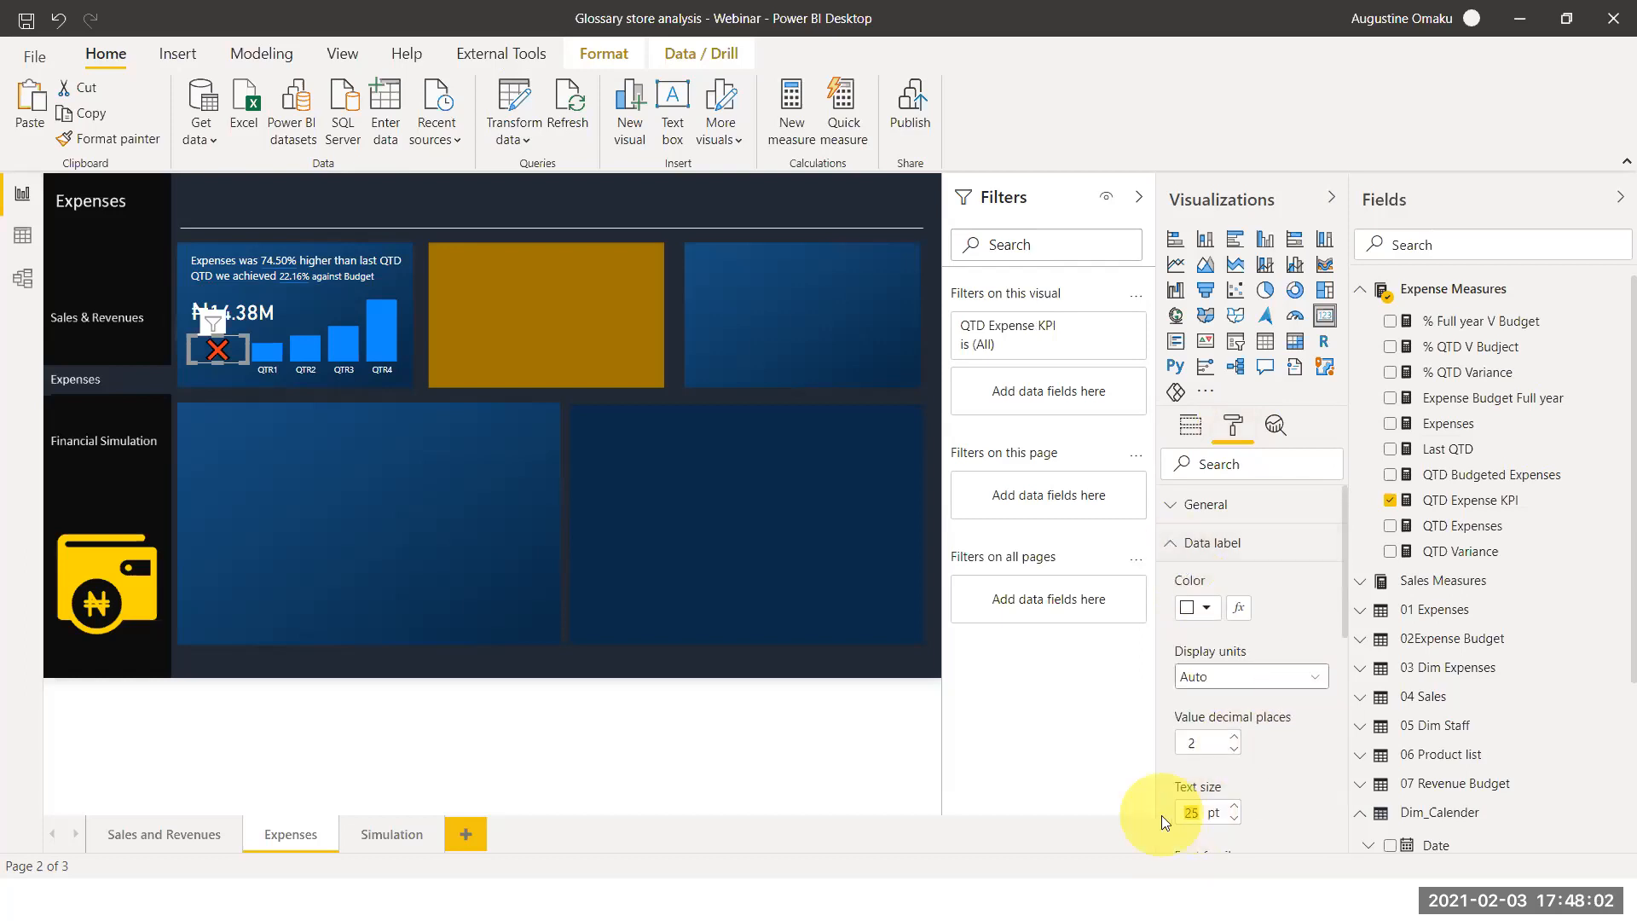
{"action": "type", "text": "176"}
{"action": "left_click", "coordinate": [547, 563]}
Shrink the KPI card to fit its icon and place it directly below the start of the QTD Expenses amount
{"action": "left_click", "coordinate": [238, 363]}
{"action": "left_click_drag", "start_coordinate": [238, 360], "coordinate": [200, 345]}
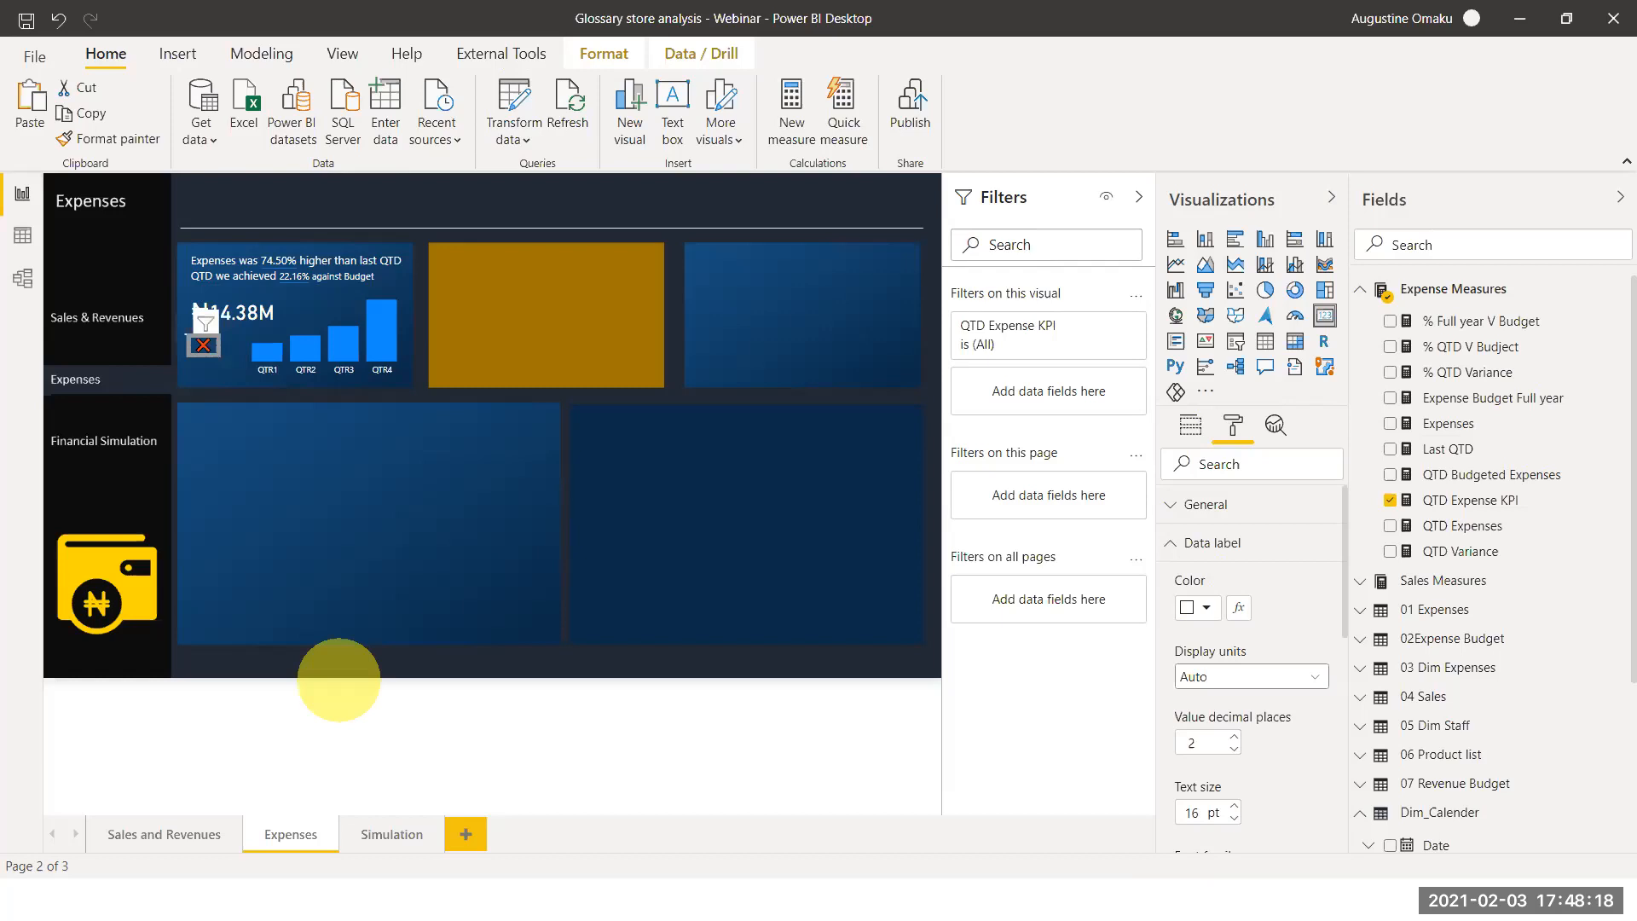
{"action": "left_click", "coordinate": [244, 919]}
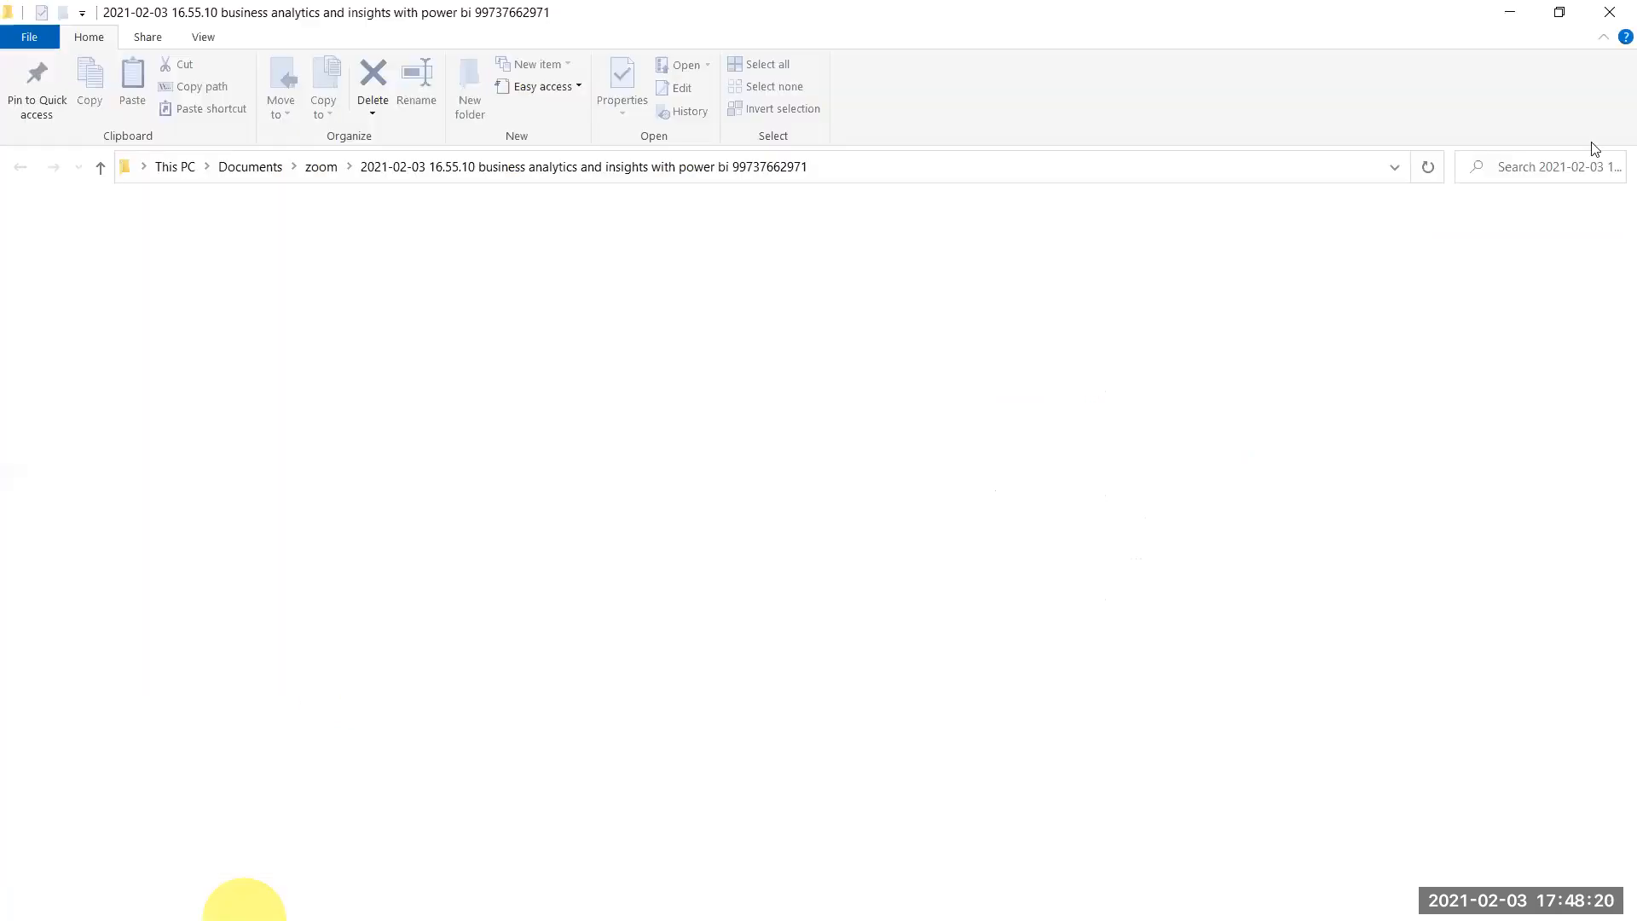
{"action": "key", "text": "alt+Tab"}
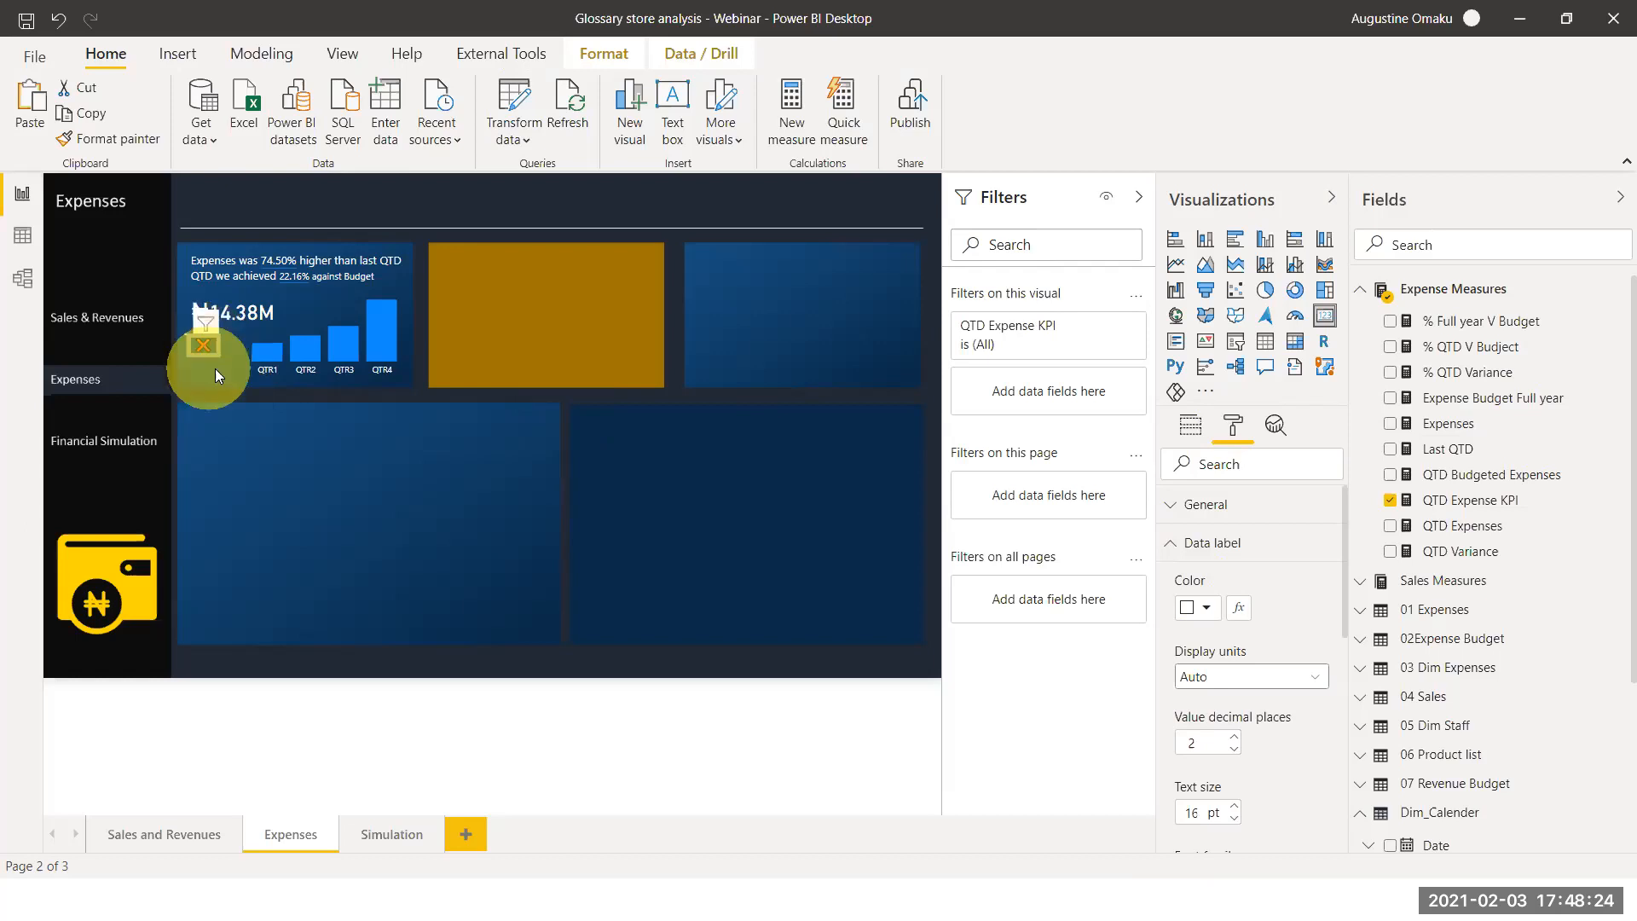
{"action": "left_click", "coordinate": [712, 416]}
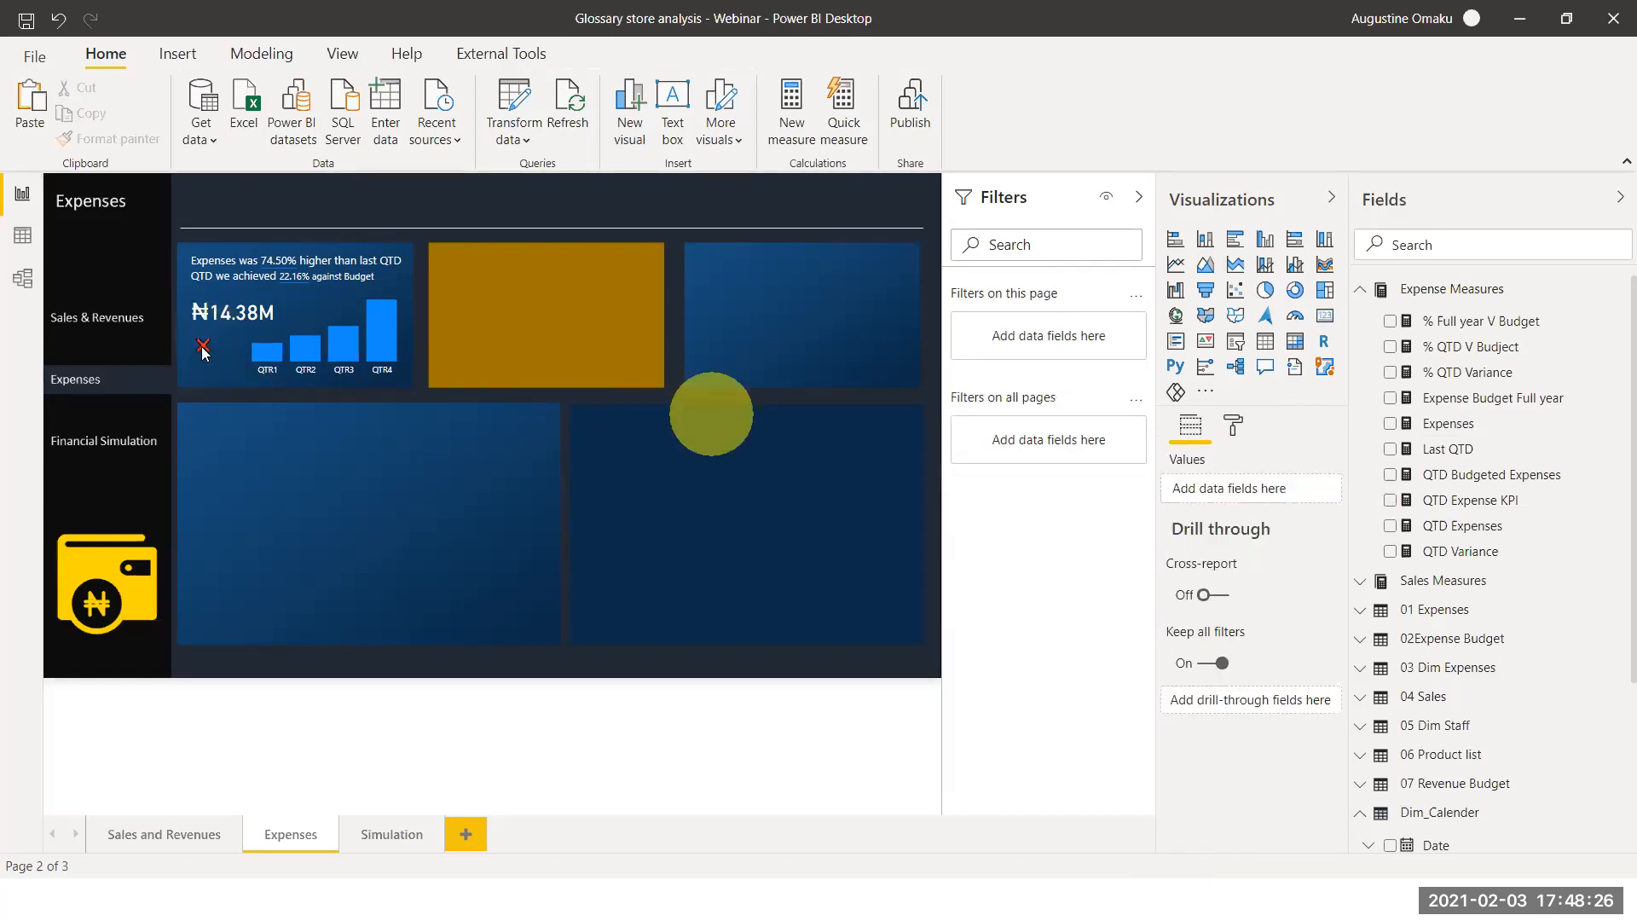
{"action": "left_click", "coordinate": [202, 348]}
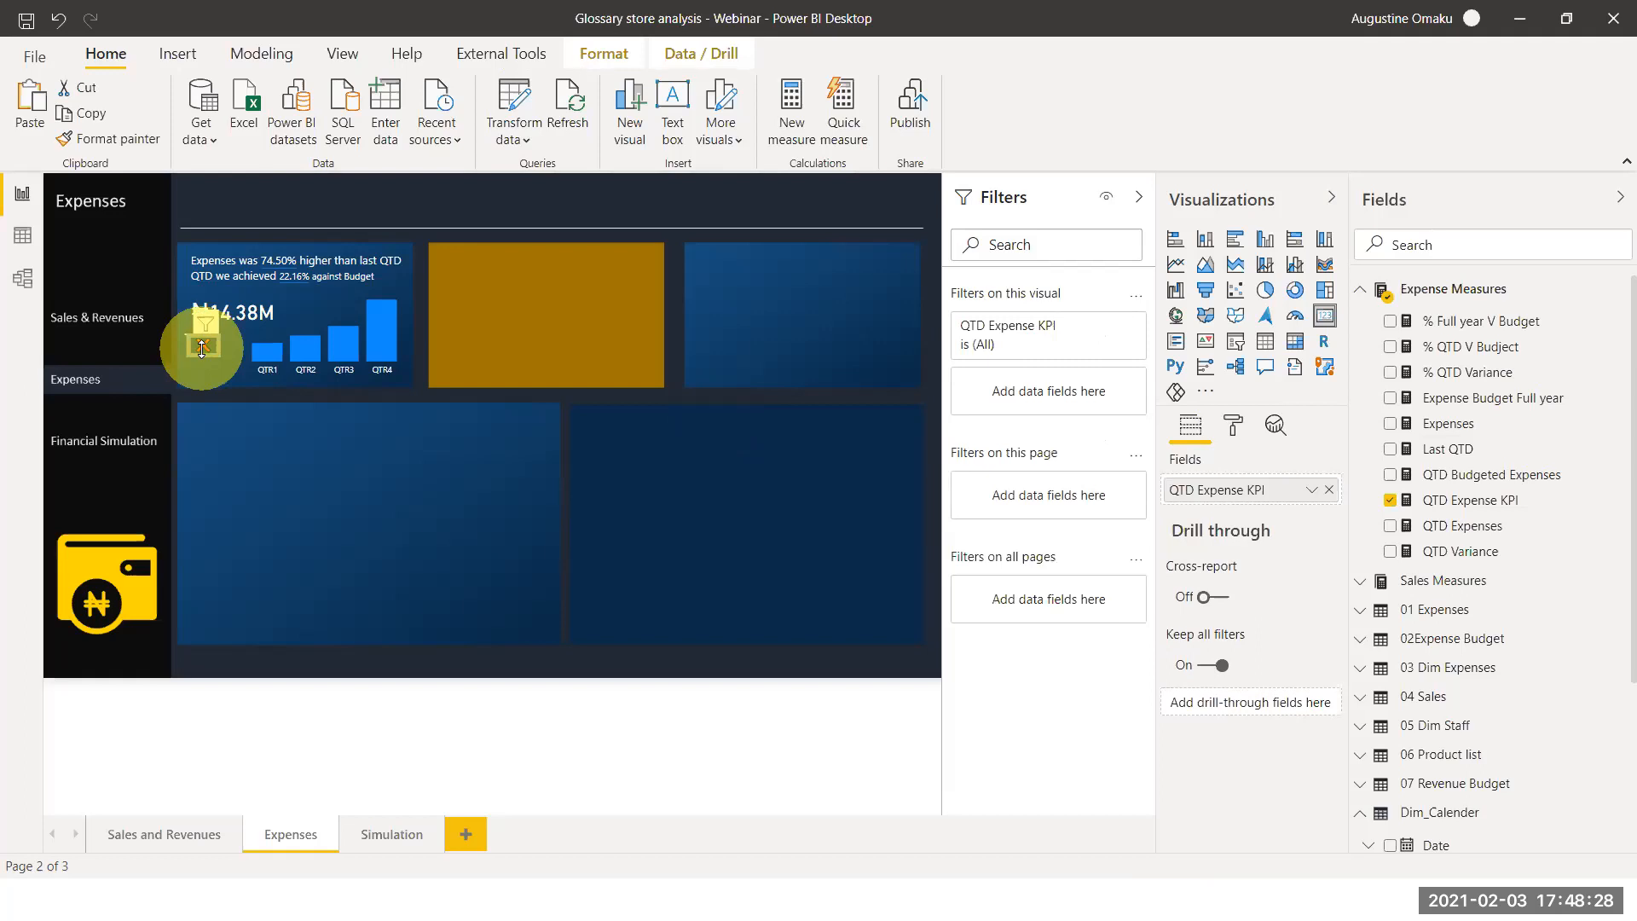
{"action": "left_click", "coordinate": [146, 272]}
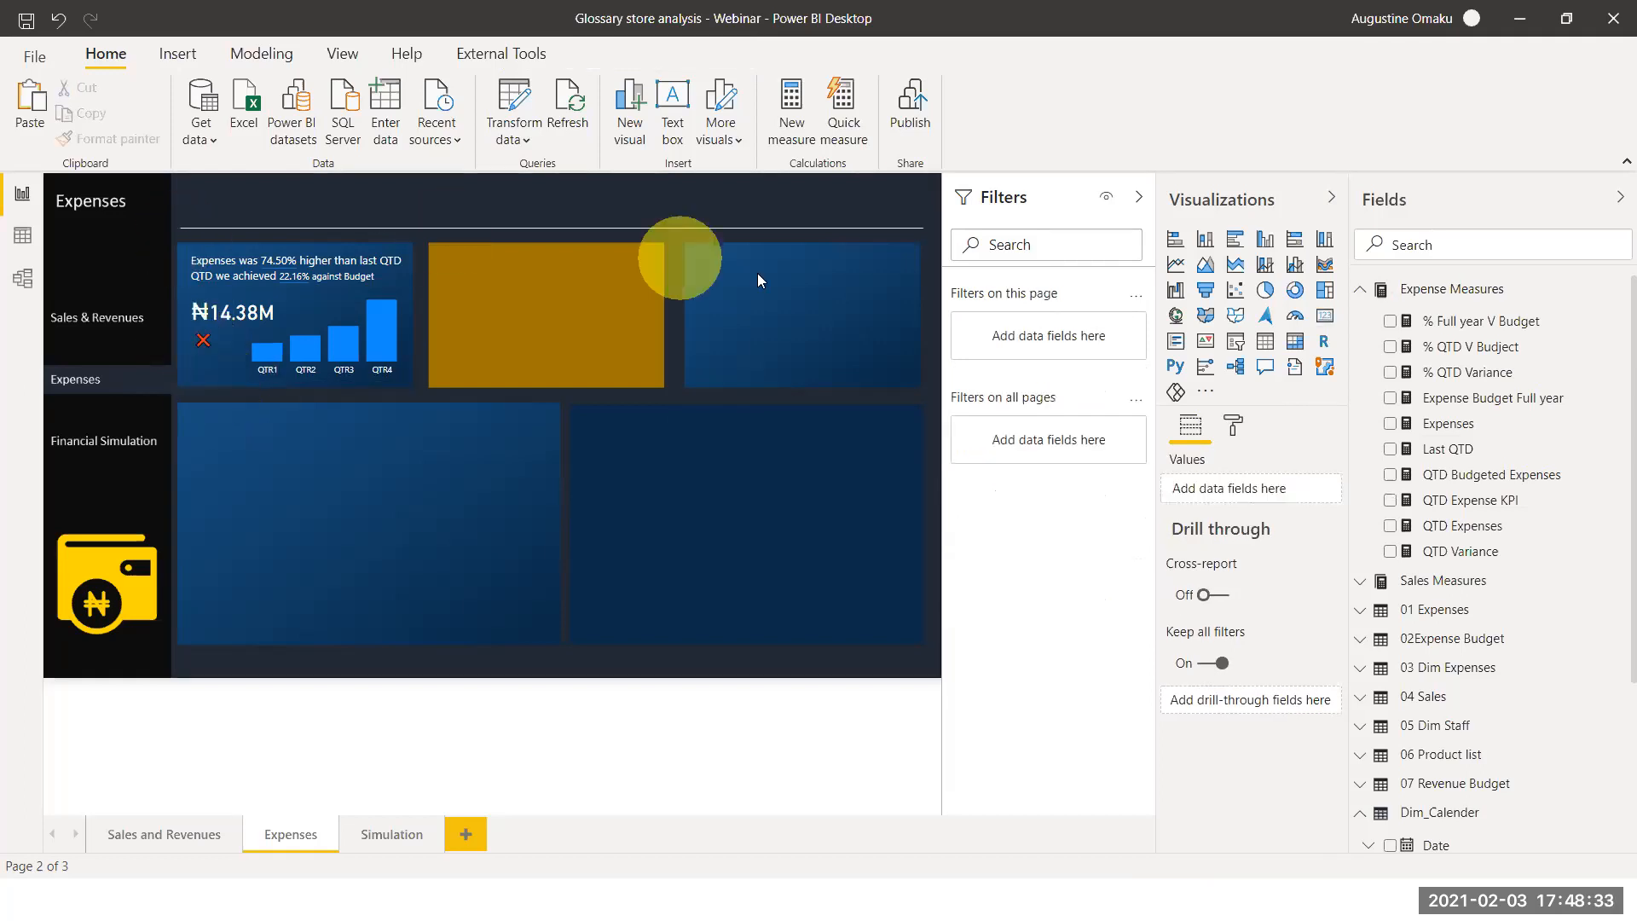
{"action": "left_click", "coordinate": [303, 288]}
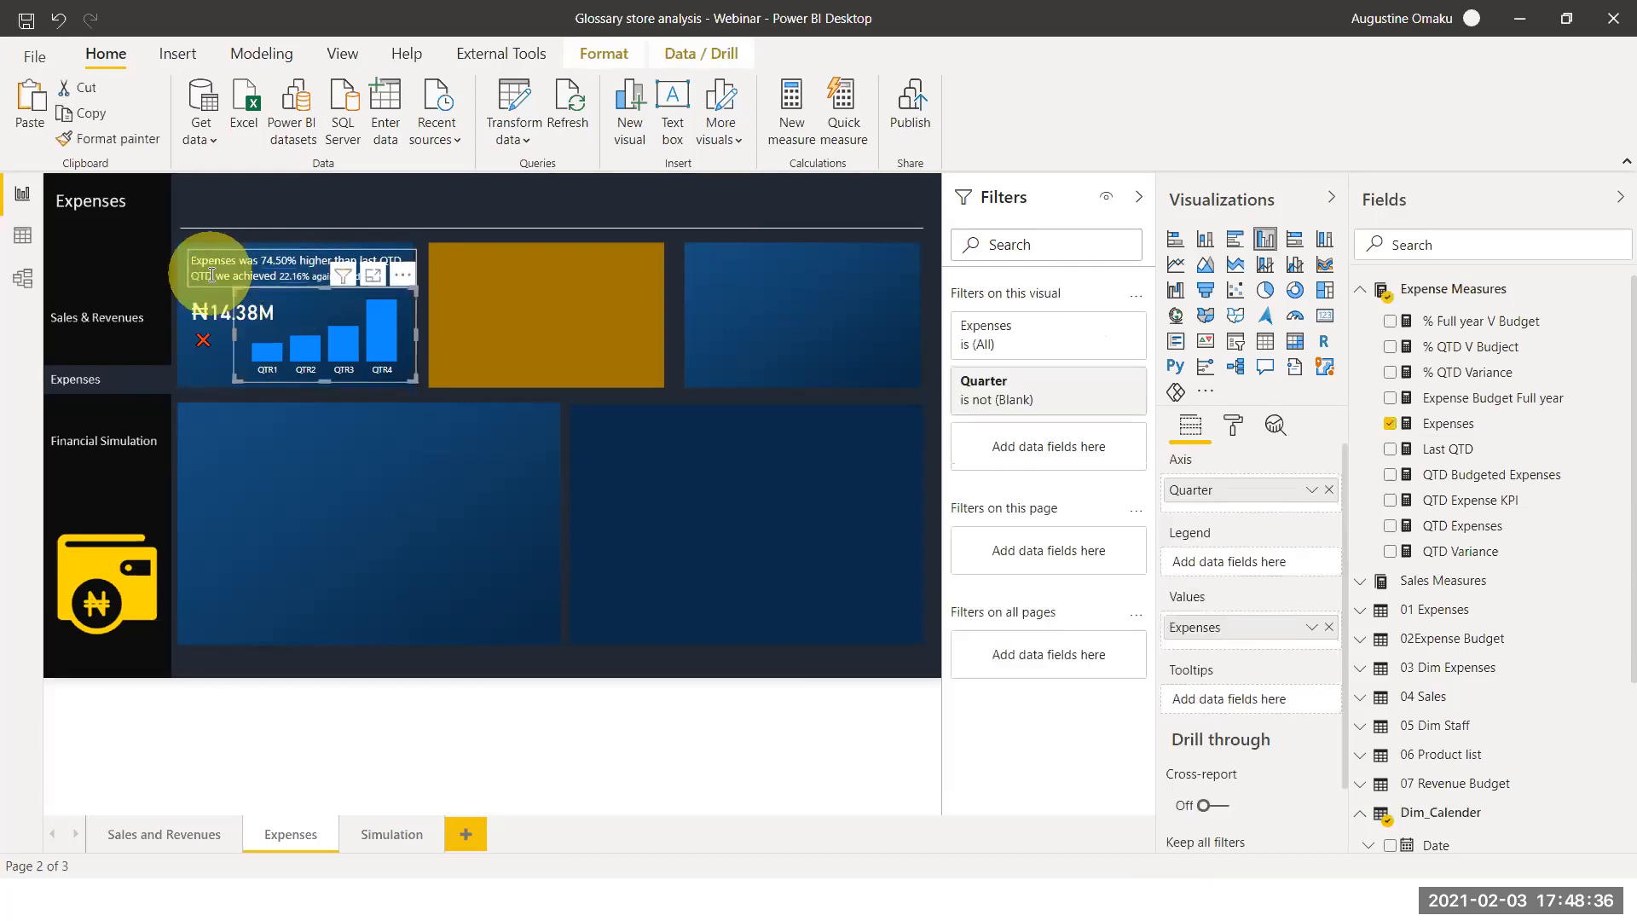
{"action": "left_click", "coordinate": [212, 275]}
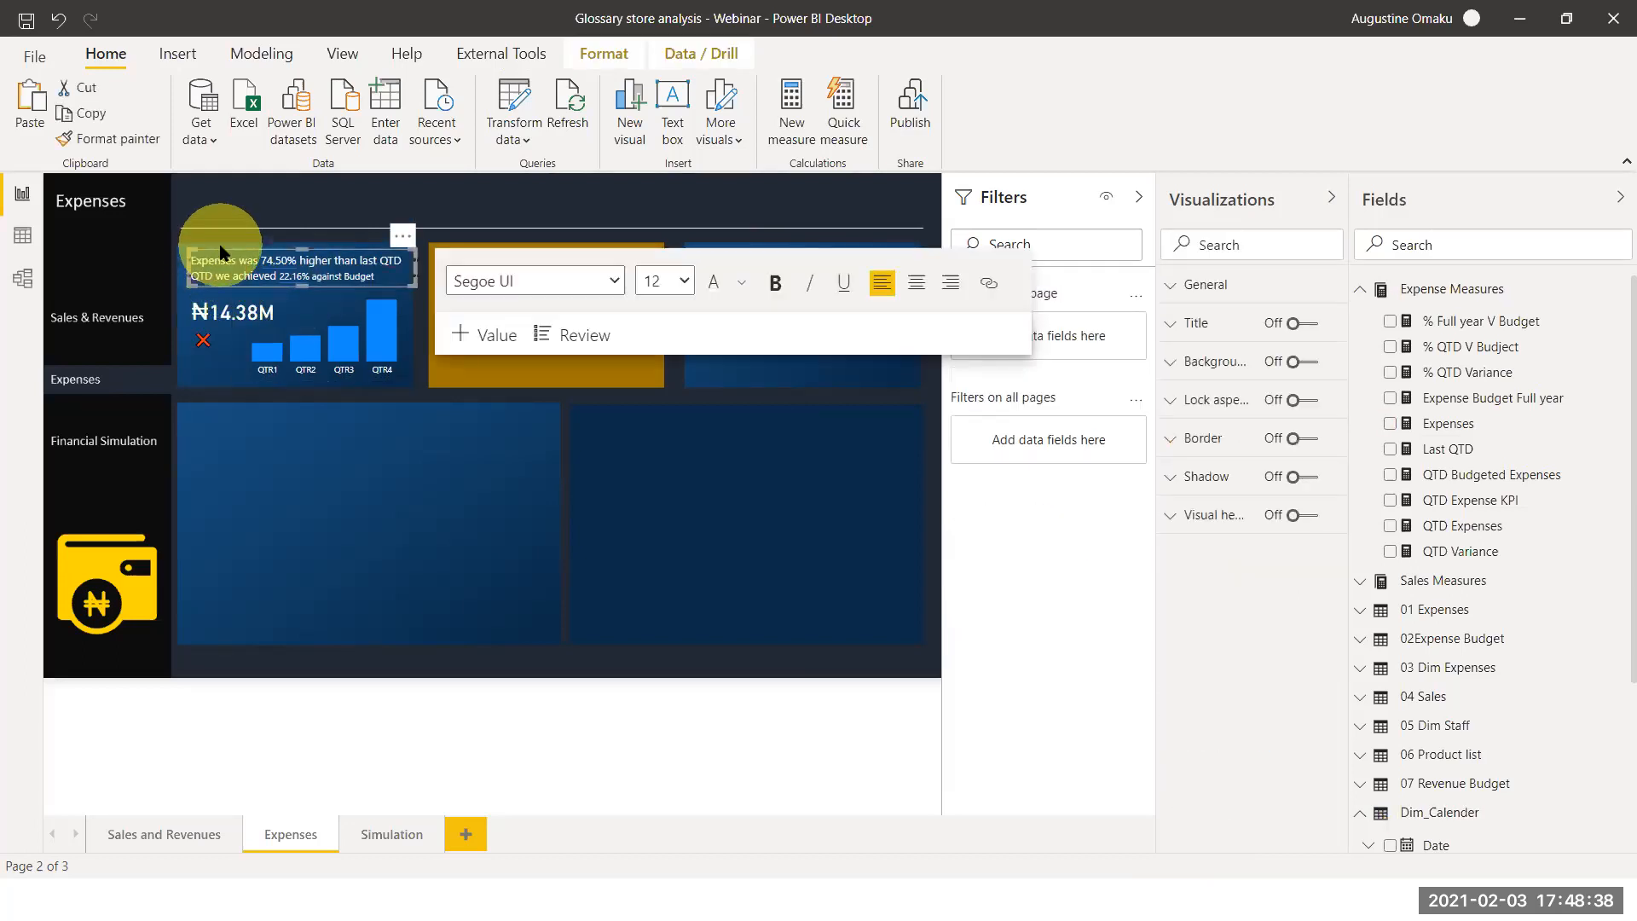
{"action": "left_click", "coordinate": [460, 436]}
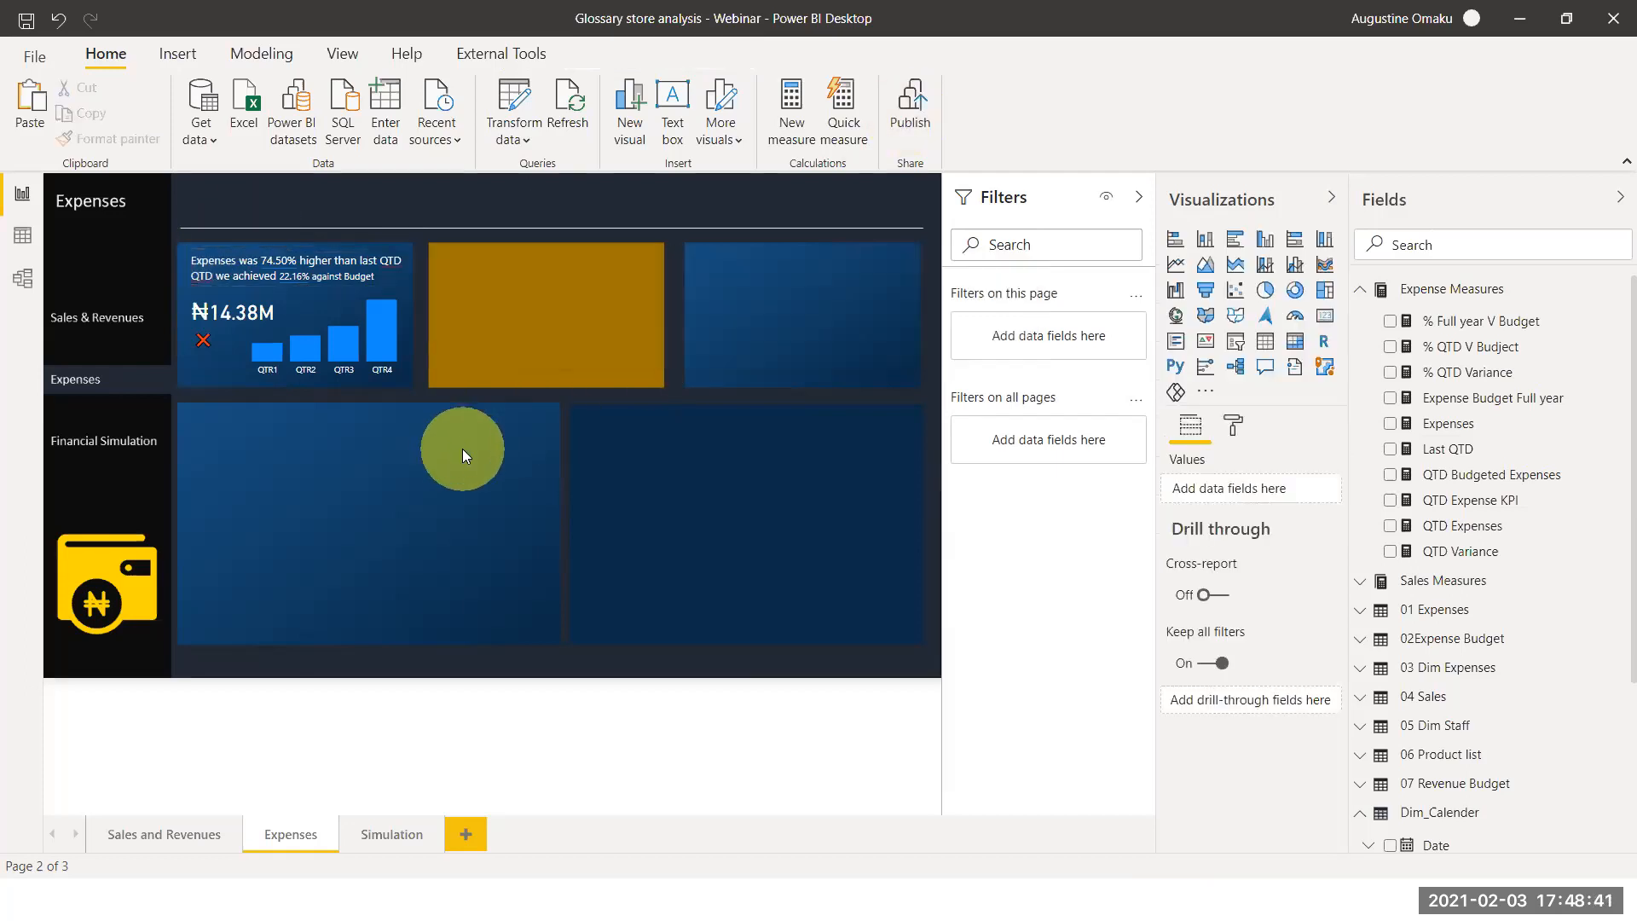
Add a small text box reading "Actual V Budget" to the Expenses page
{"action": "left_click", "coordinate": [668, 100]}
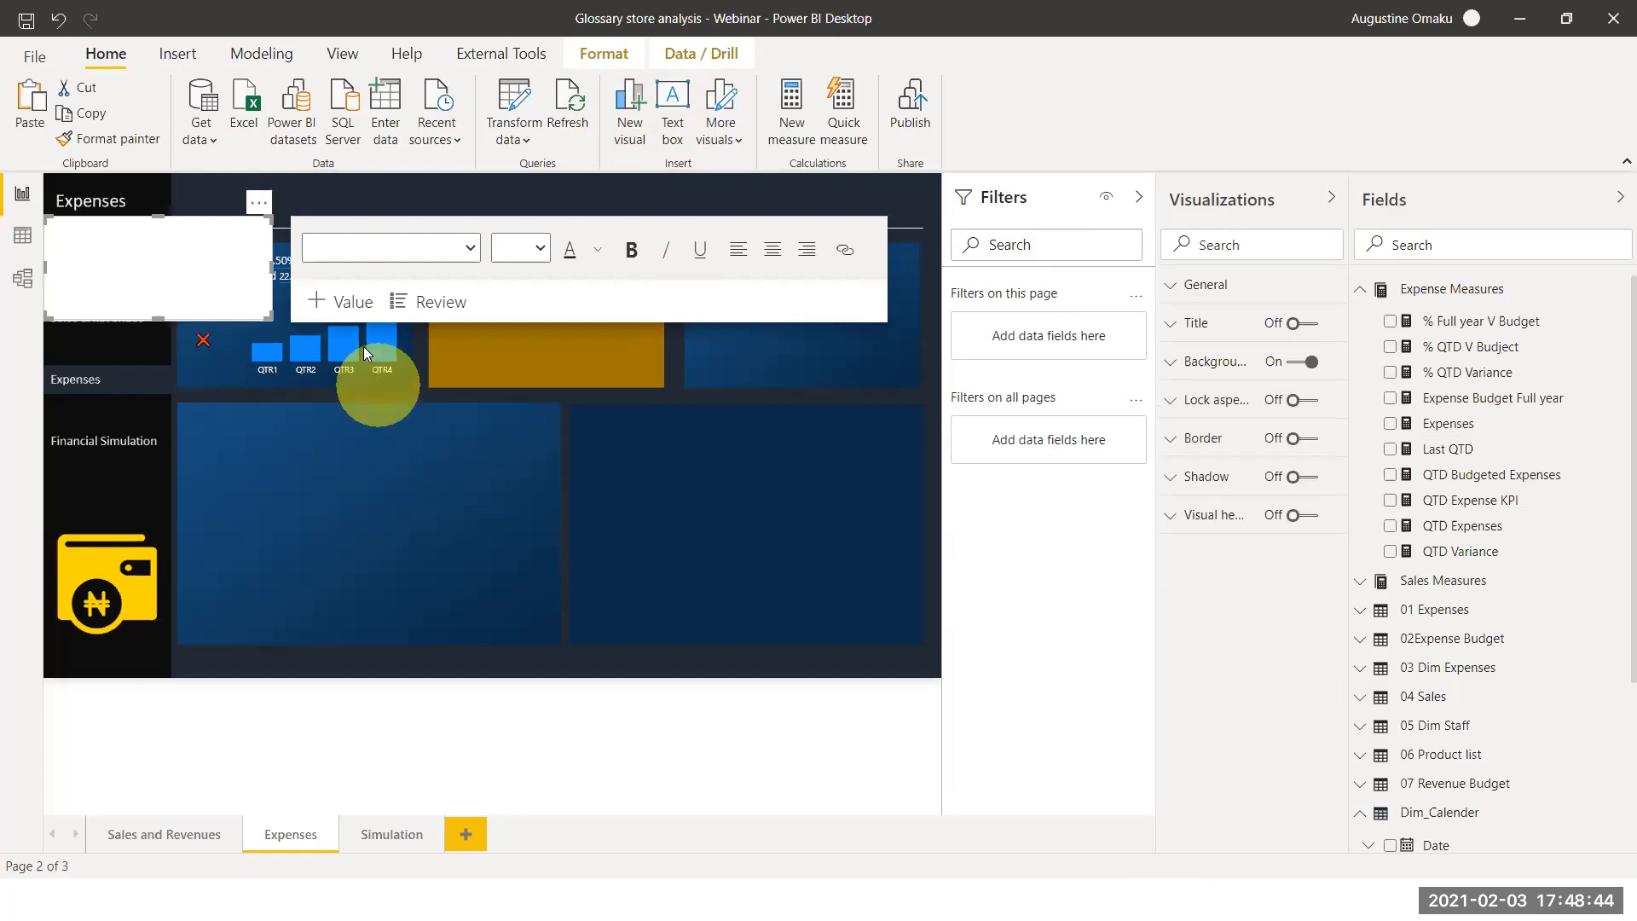
{"action": "left_click_drag", "start_coordinate": [268, 316], "coordinate": [133, 266]}
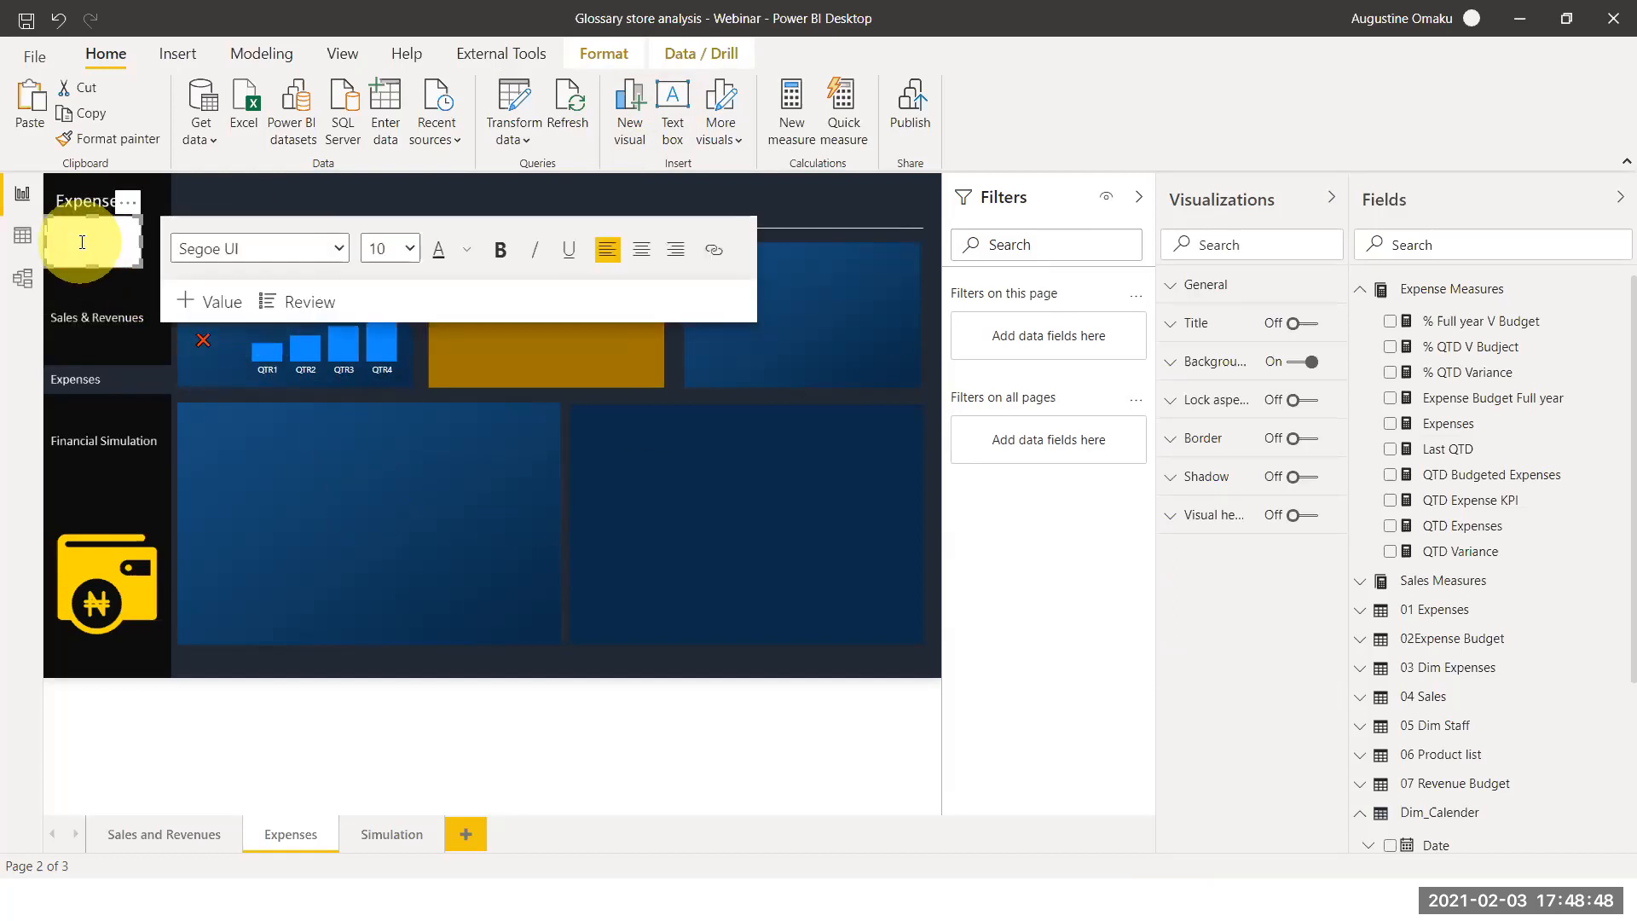
{"action": "type", "text": "Ad"}
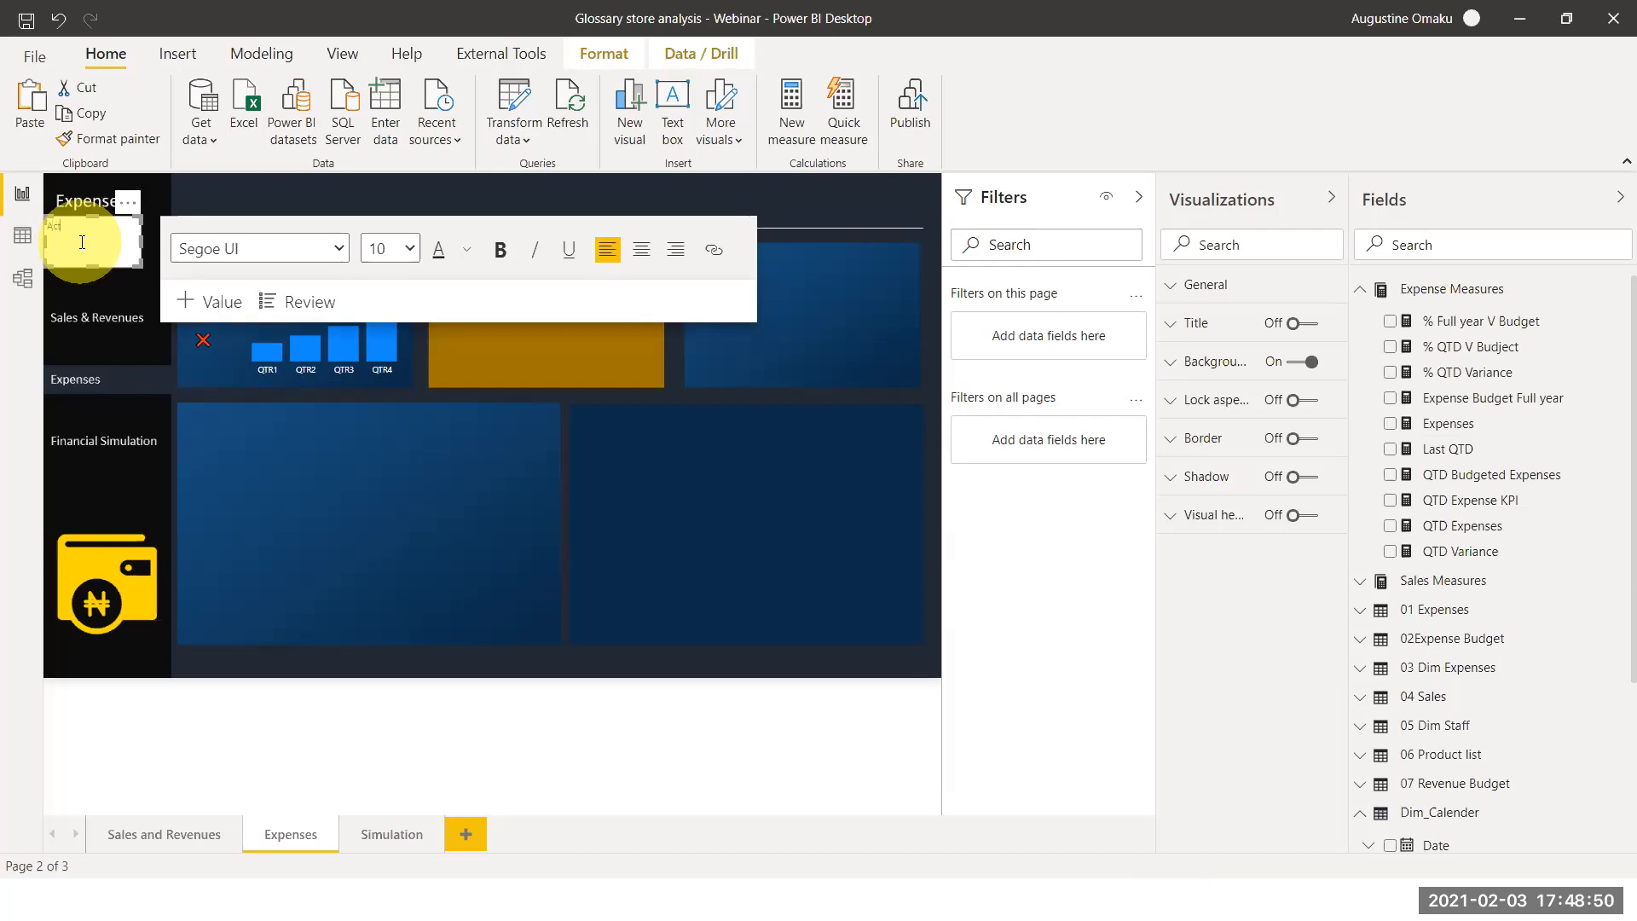
{"action": "type", "text": "tual V Budget"}
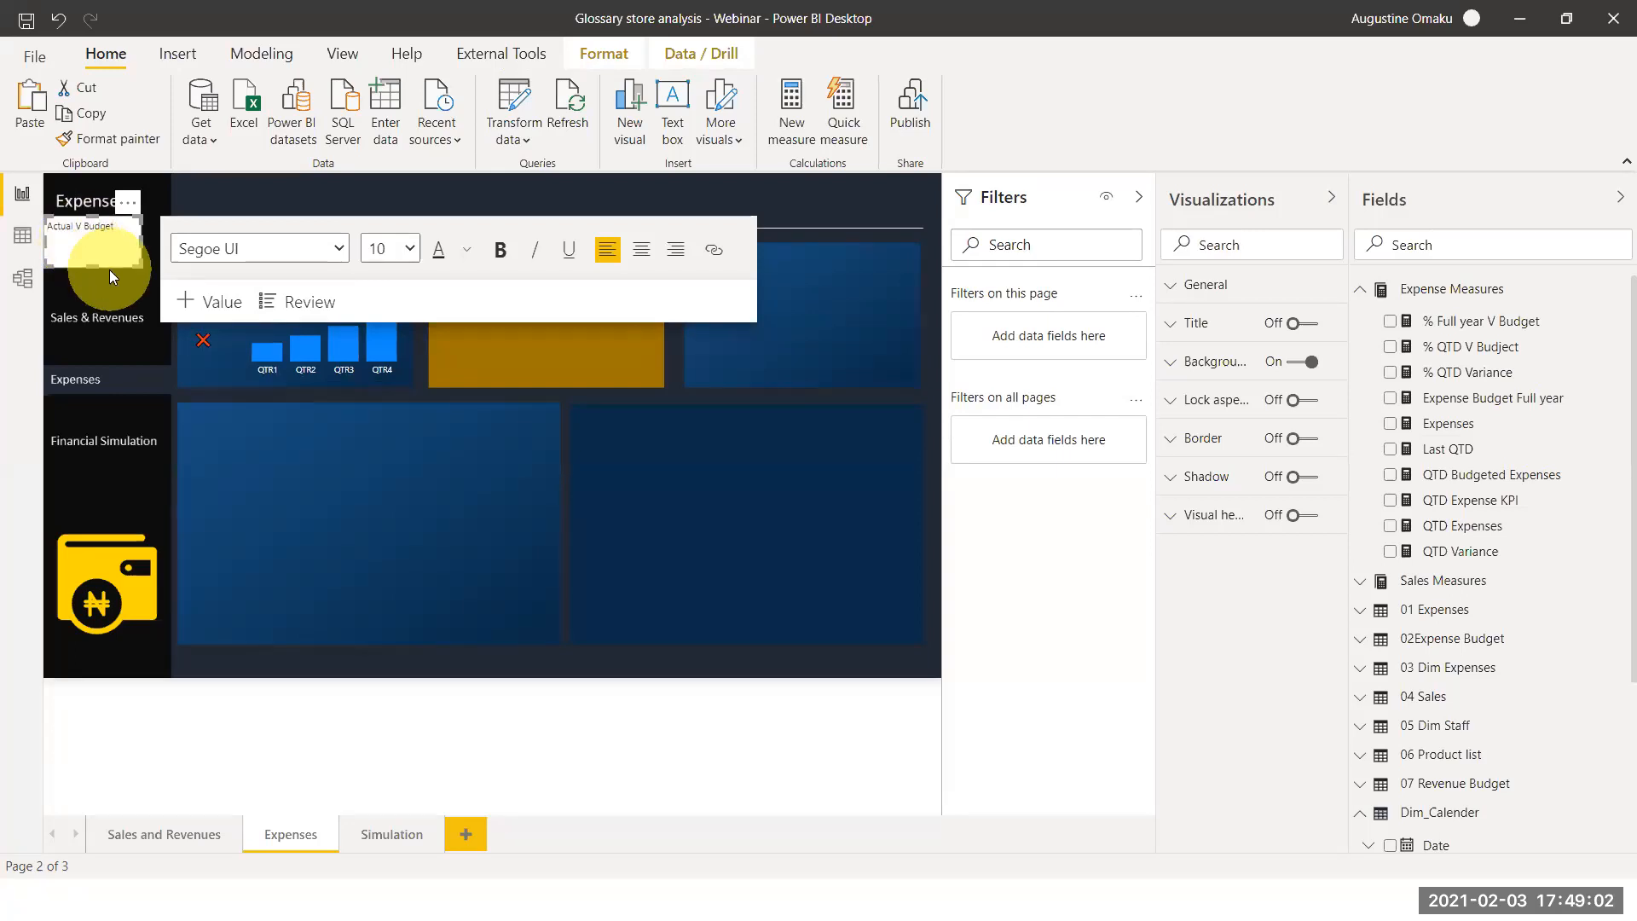
Color the "Actual V Budget" text white and turn off its text box background
{"action": "key", "text": "ctrl+a"}
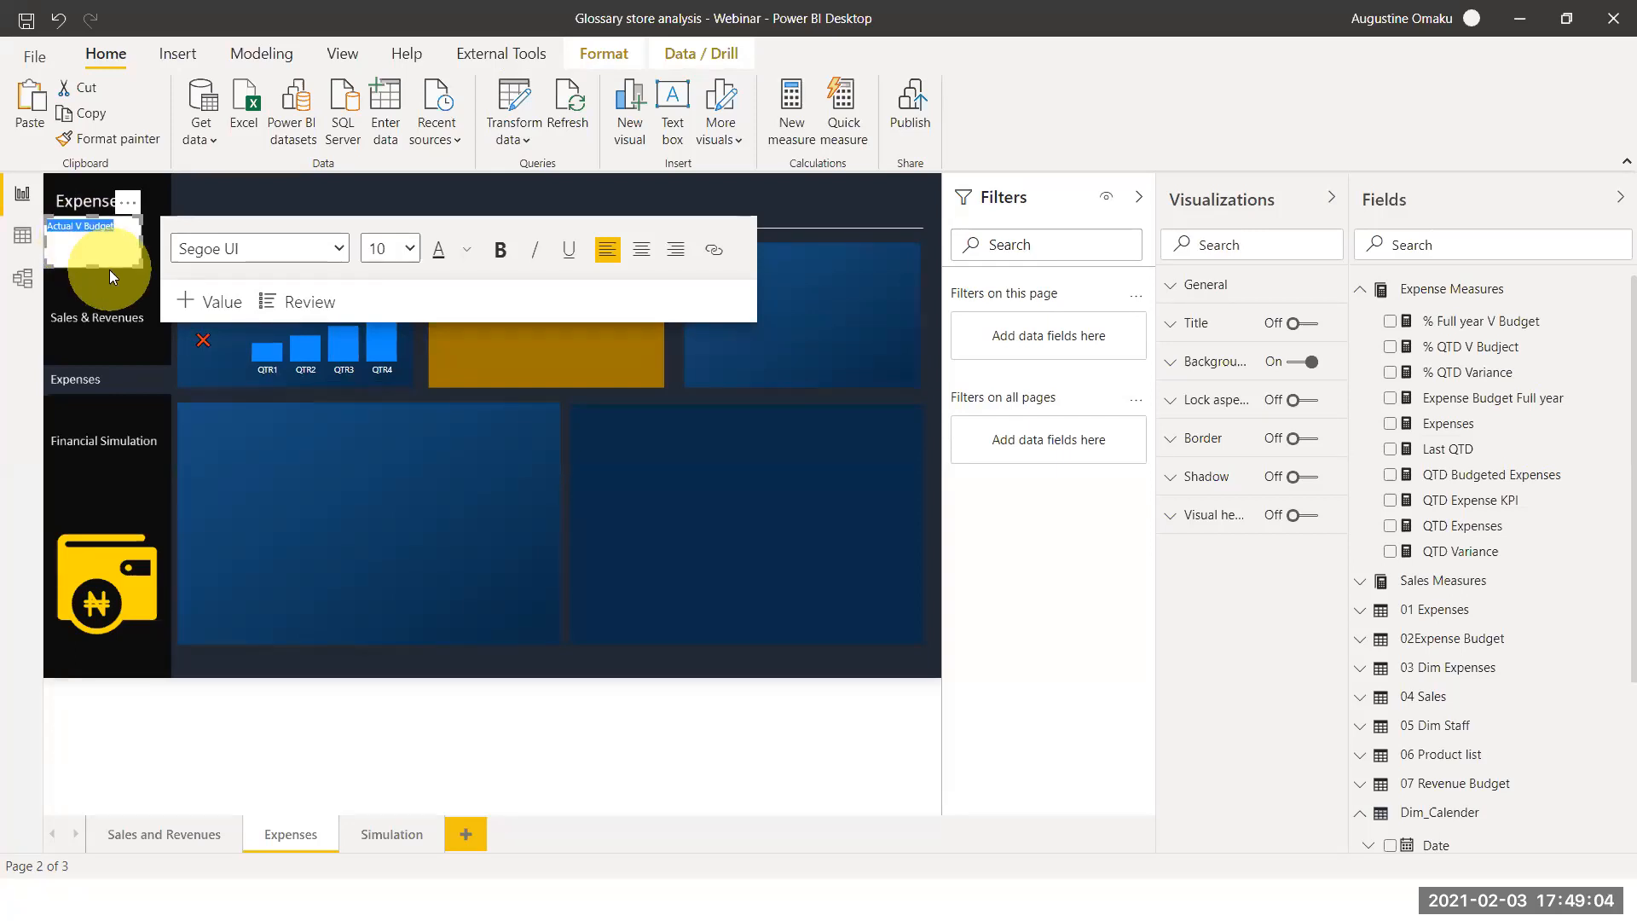
{"action": "left_click", "coordinate": [468, 266]}
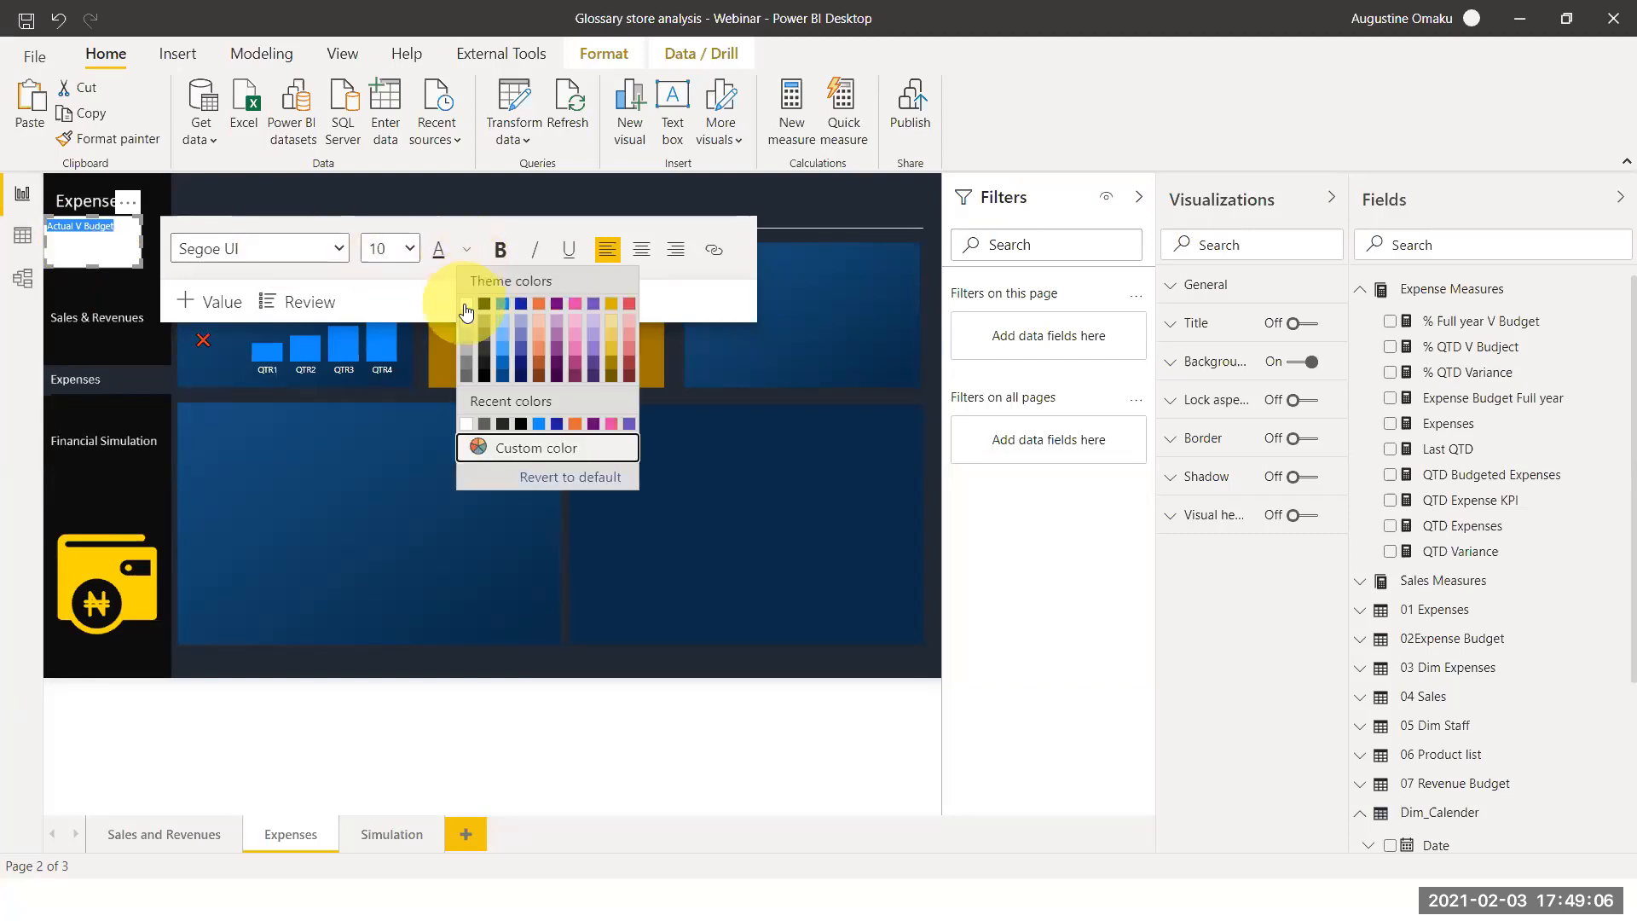
{"action": "left_click", "coordinate": [463, 300]}
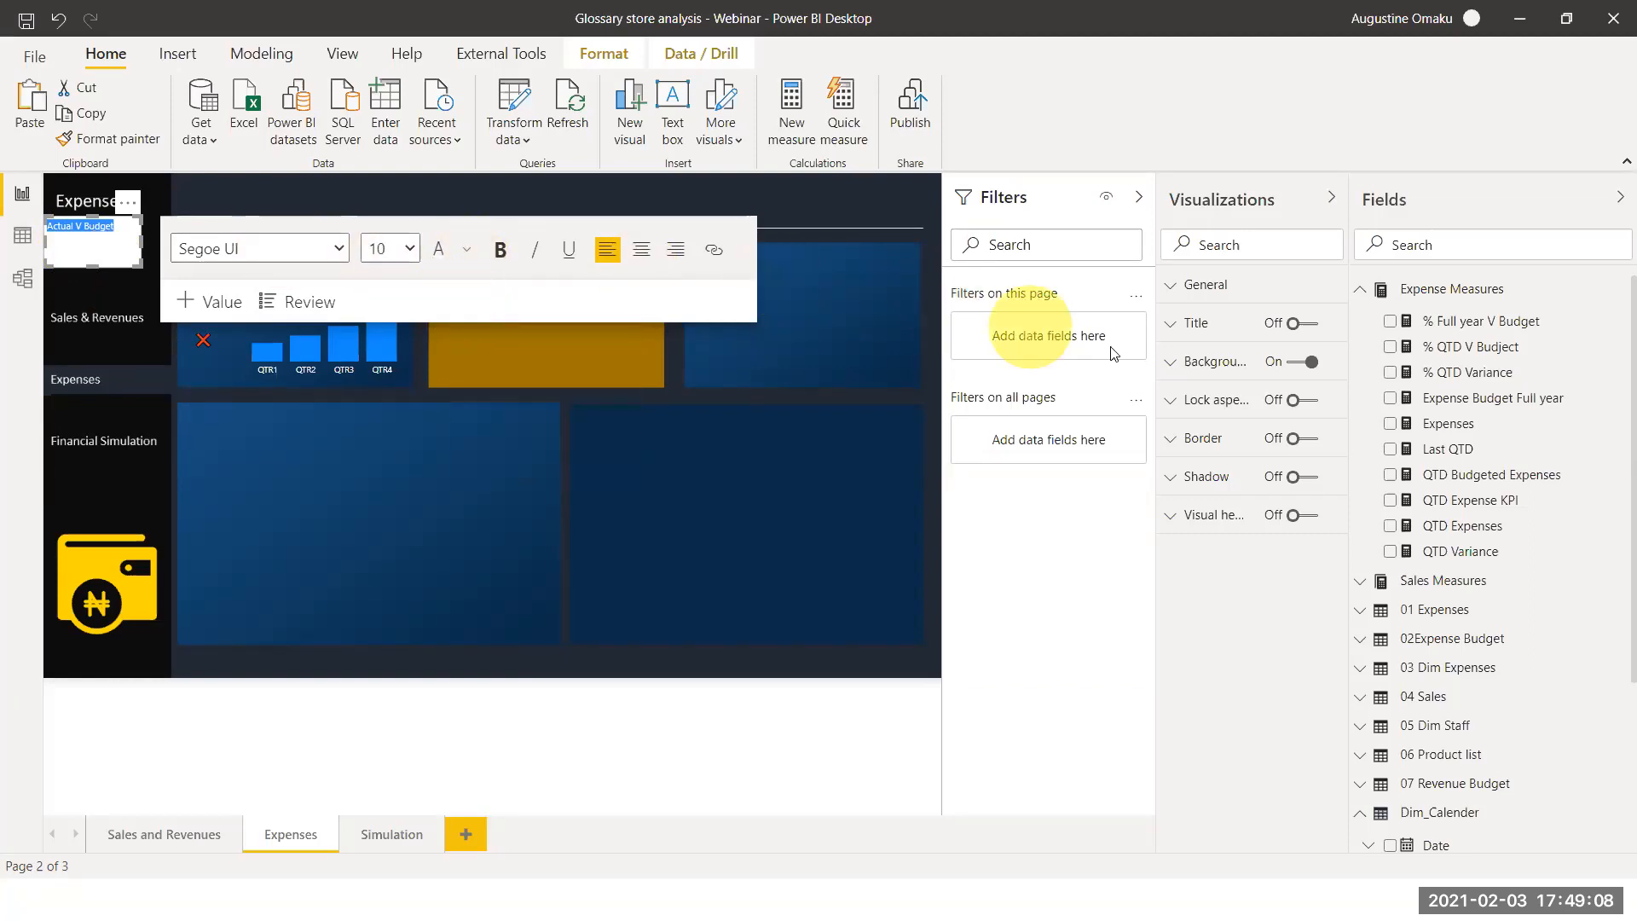
{"action": "left_click", "coordinate": [1308, 368]}
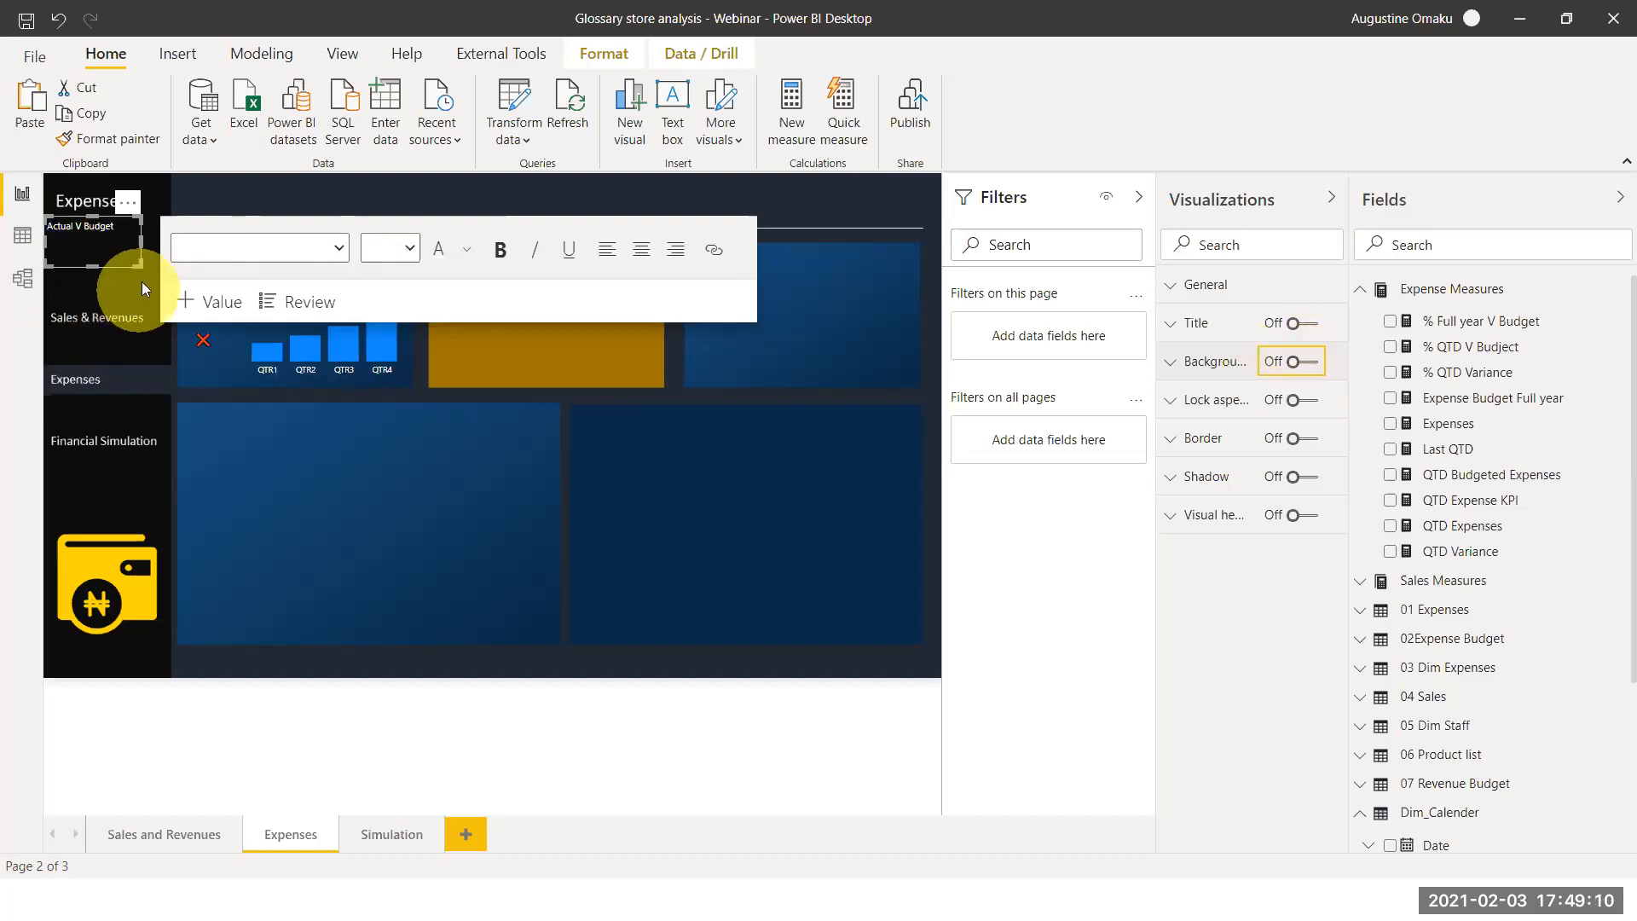
Narrow the "Actual V Budget" text box to two lines and place it just below the KPI icon in the first tile
{"action": "left_click_drag", "start_coordinate": [138, 257], "coordinate": [220, 375]}
{"action": "left_click", "coordinate": [89, 242]}
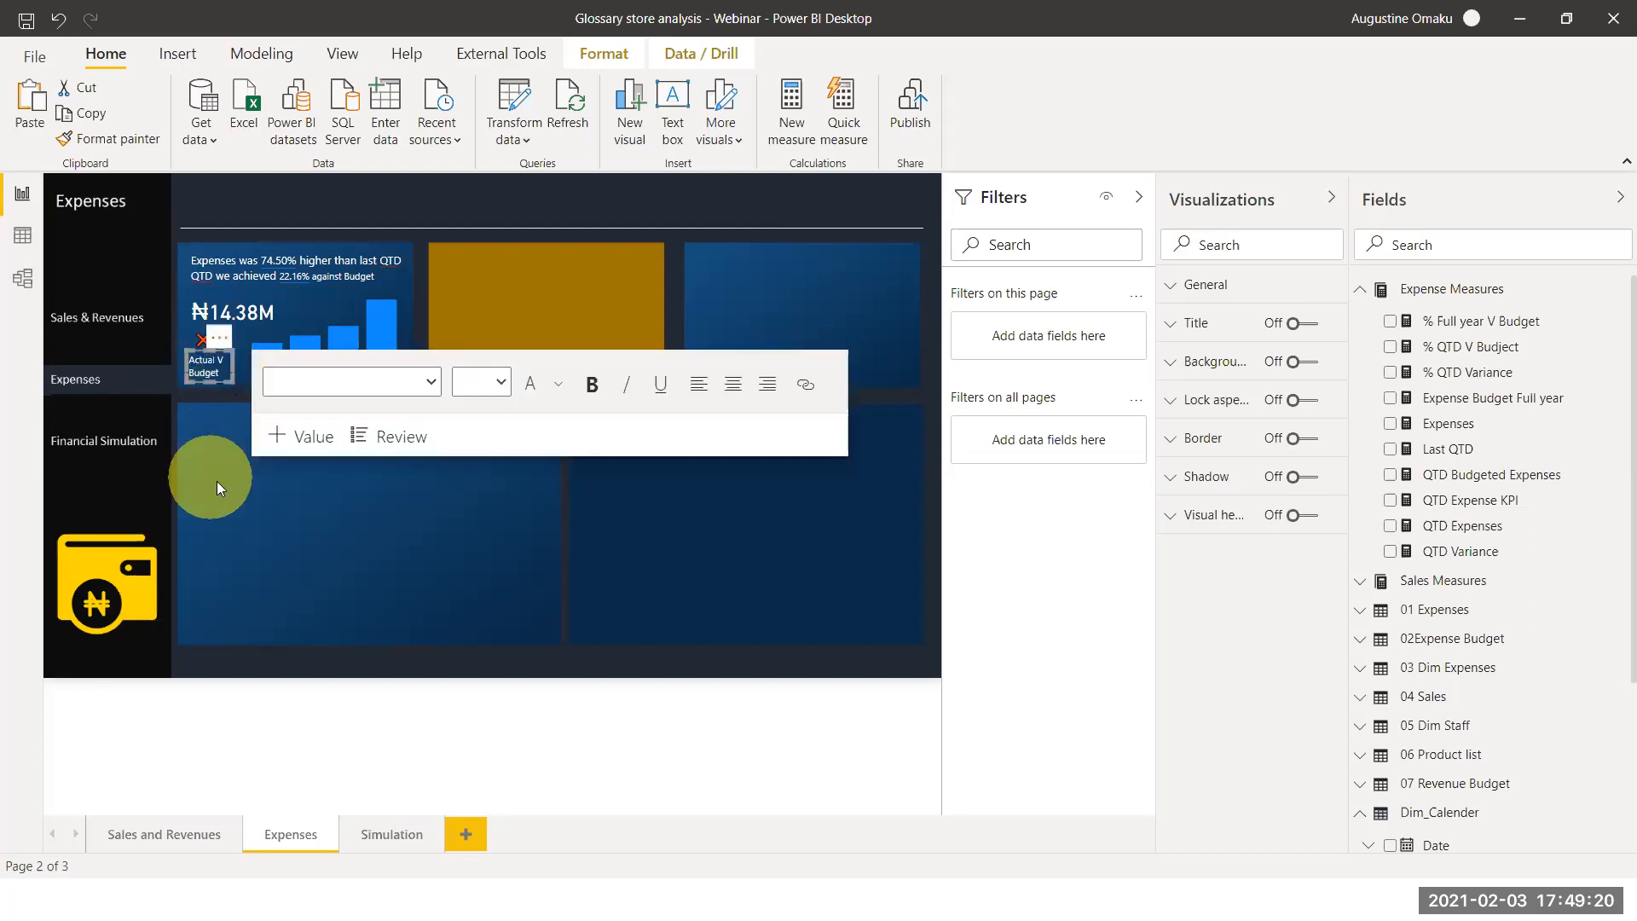
{"action": "left_click", "coordinate": [324, 525]}
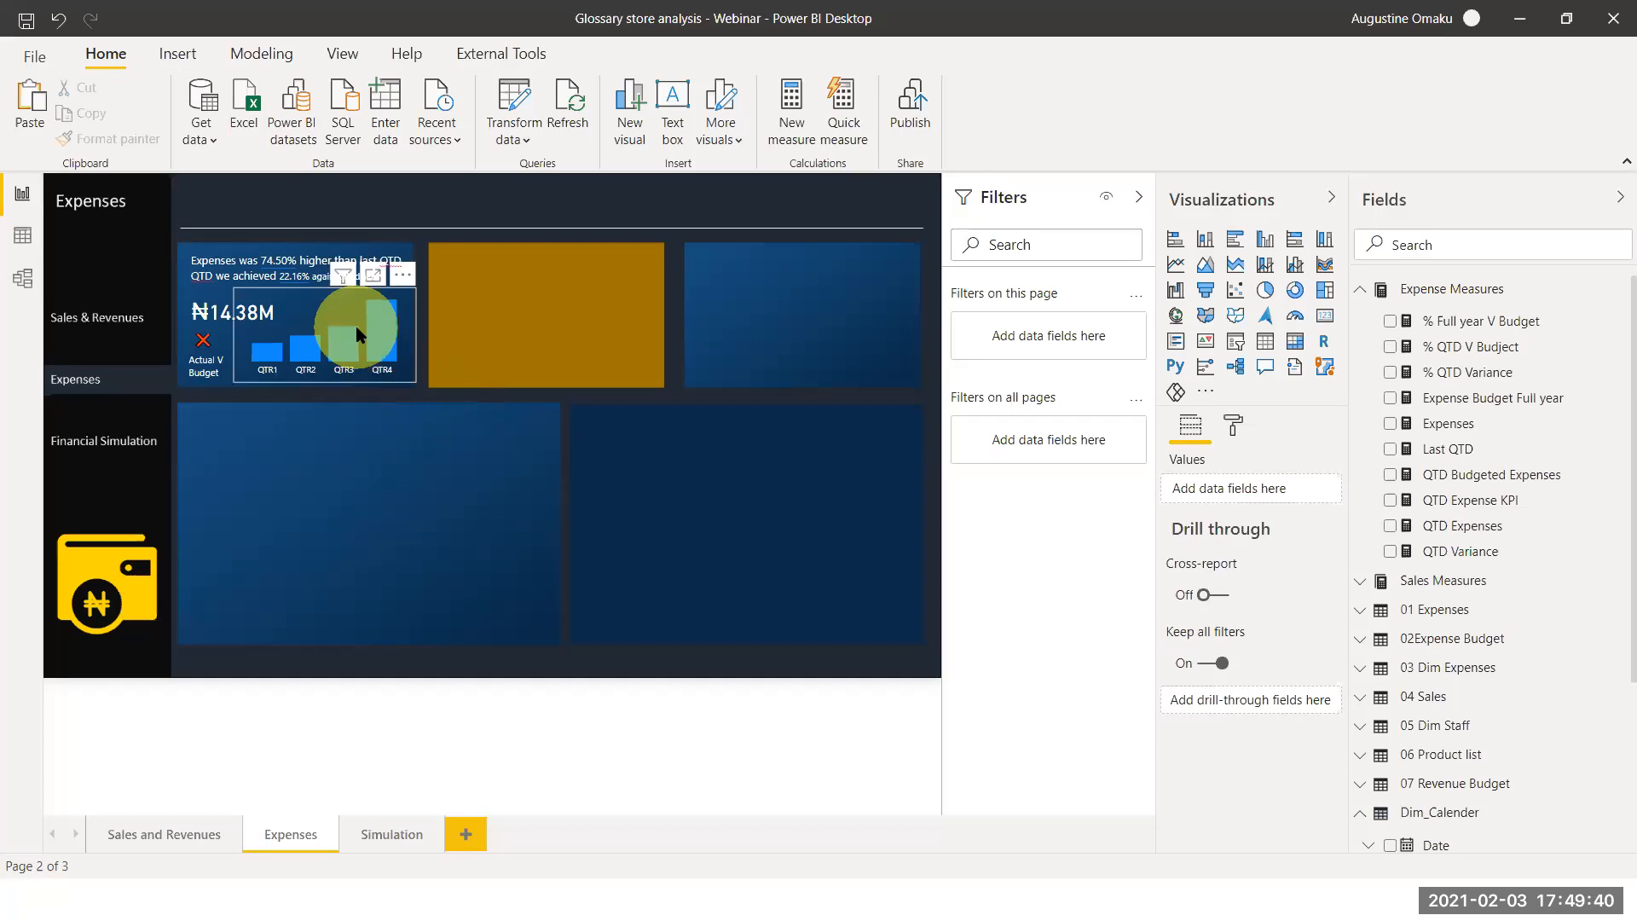
Change the default column color of the quarterly expenses chart in the first tile to gold
{"action": "mouse_move", "coordinate": [356, 325]}
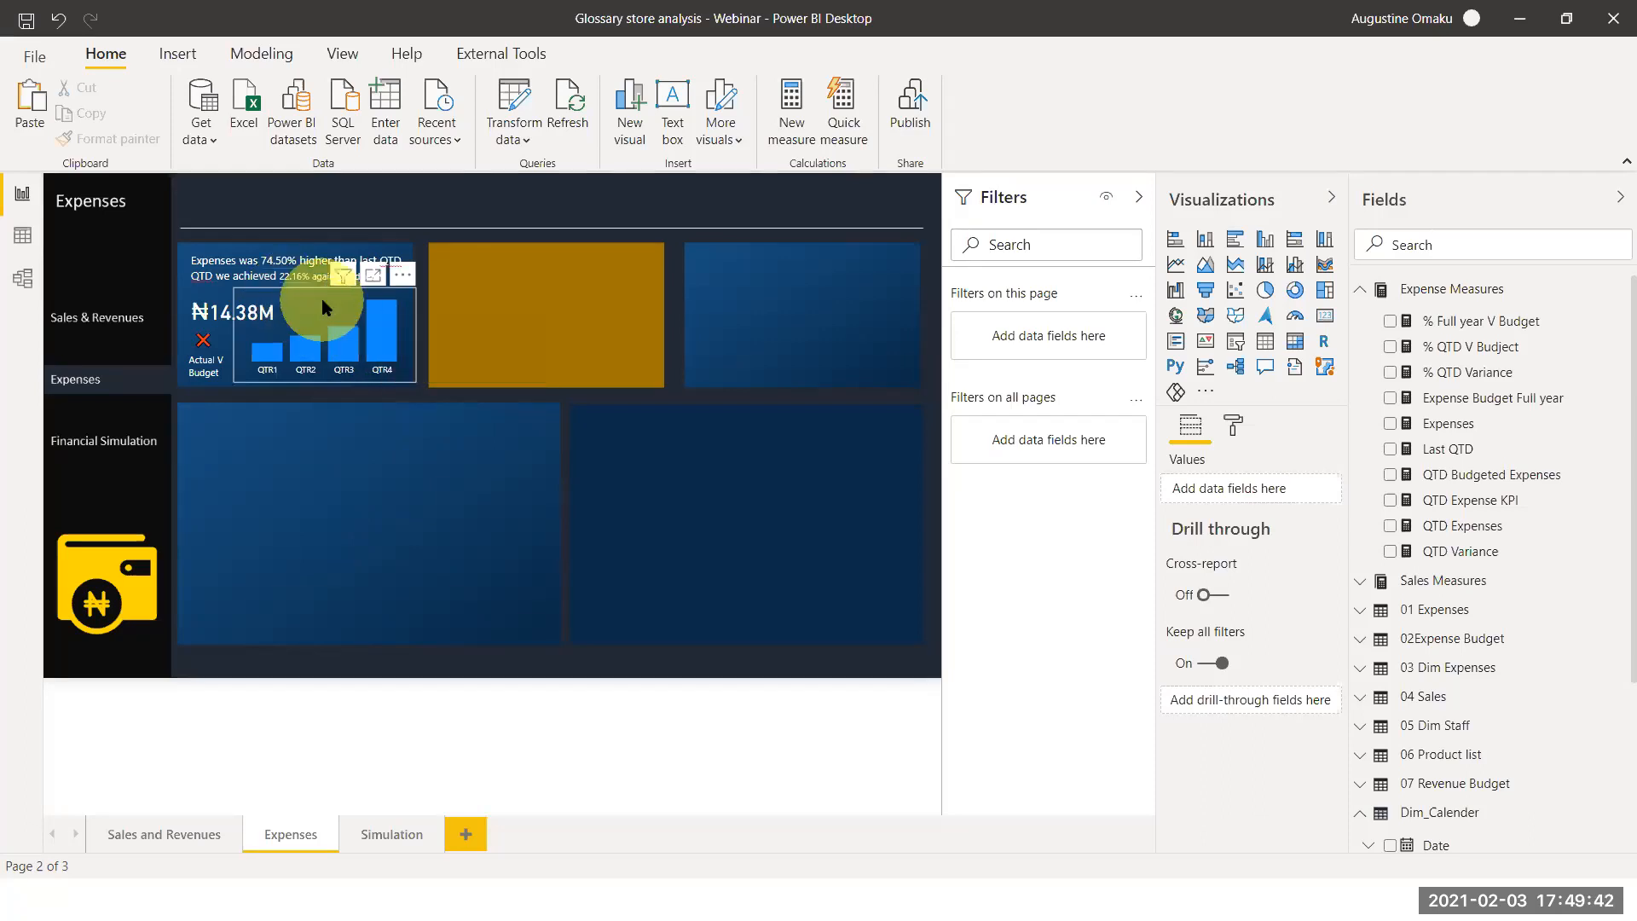
{"action": "left_click", "coordinate": [324, 320]}
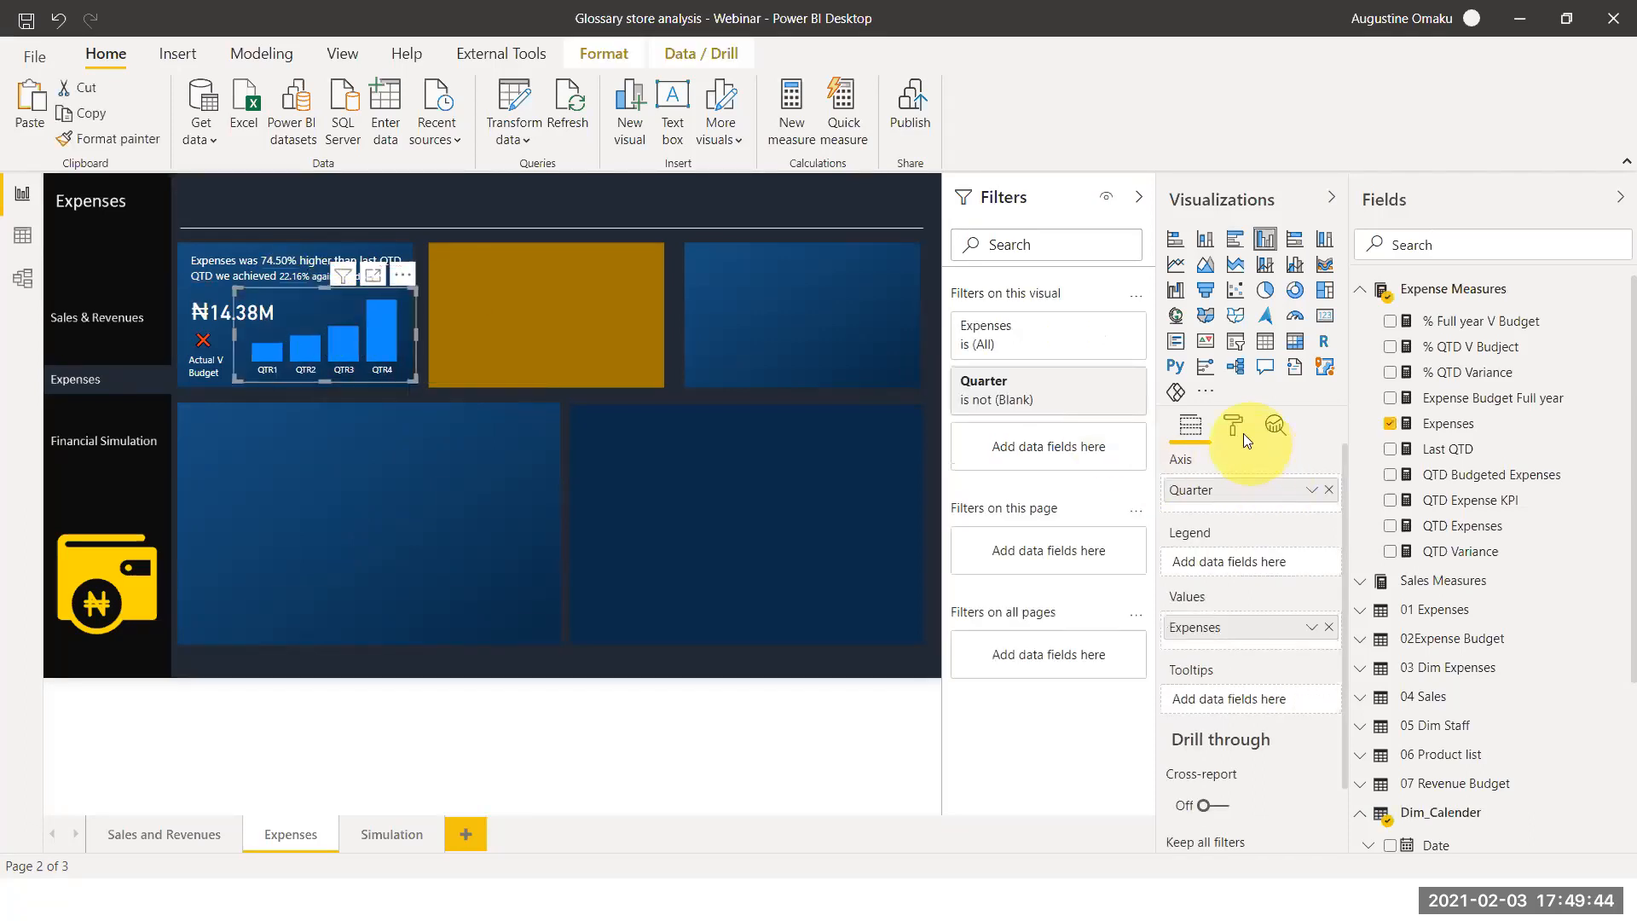
{"action": "left_click", "coordinate": [1222, 425]}
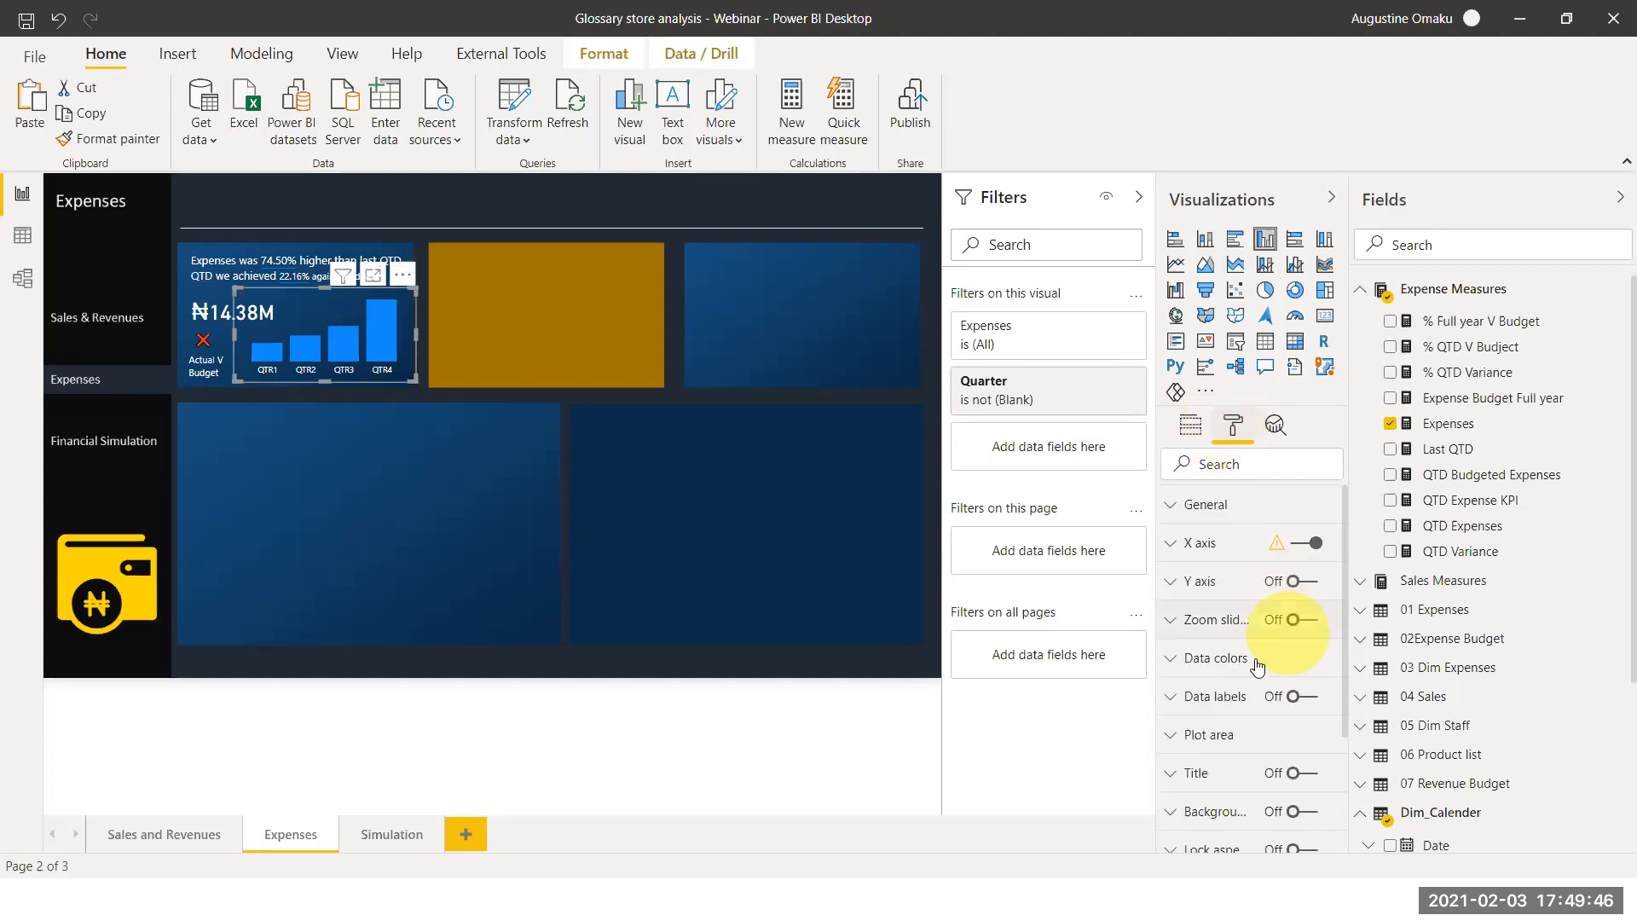
{"action": "left_click", "coordinate": [1190, 661]}
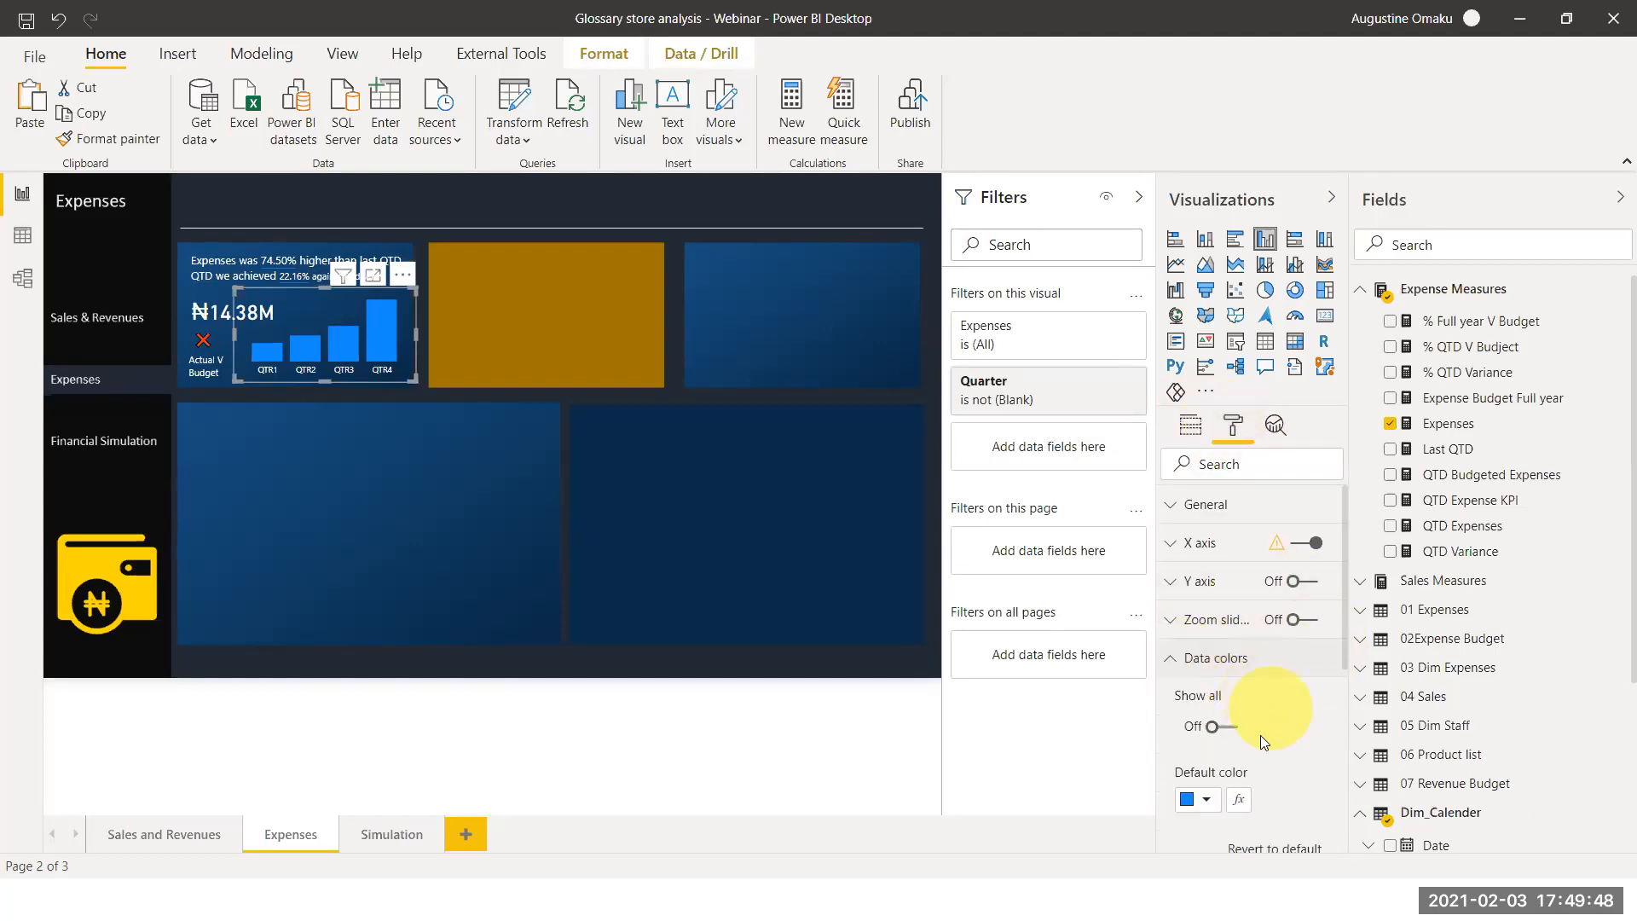
{"action": "left_click", "coordinate": [1207, 801]}
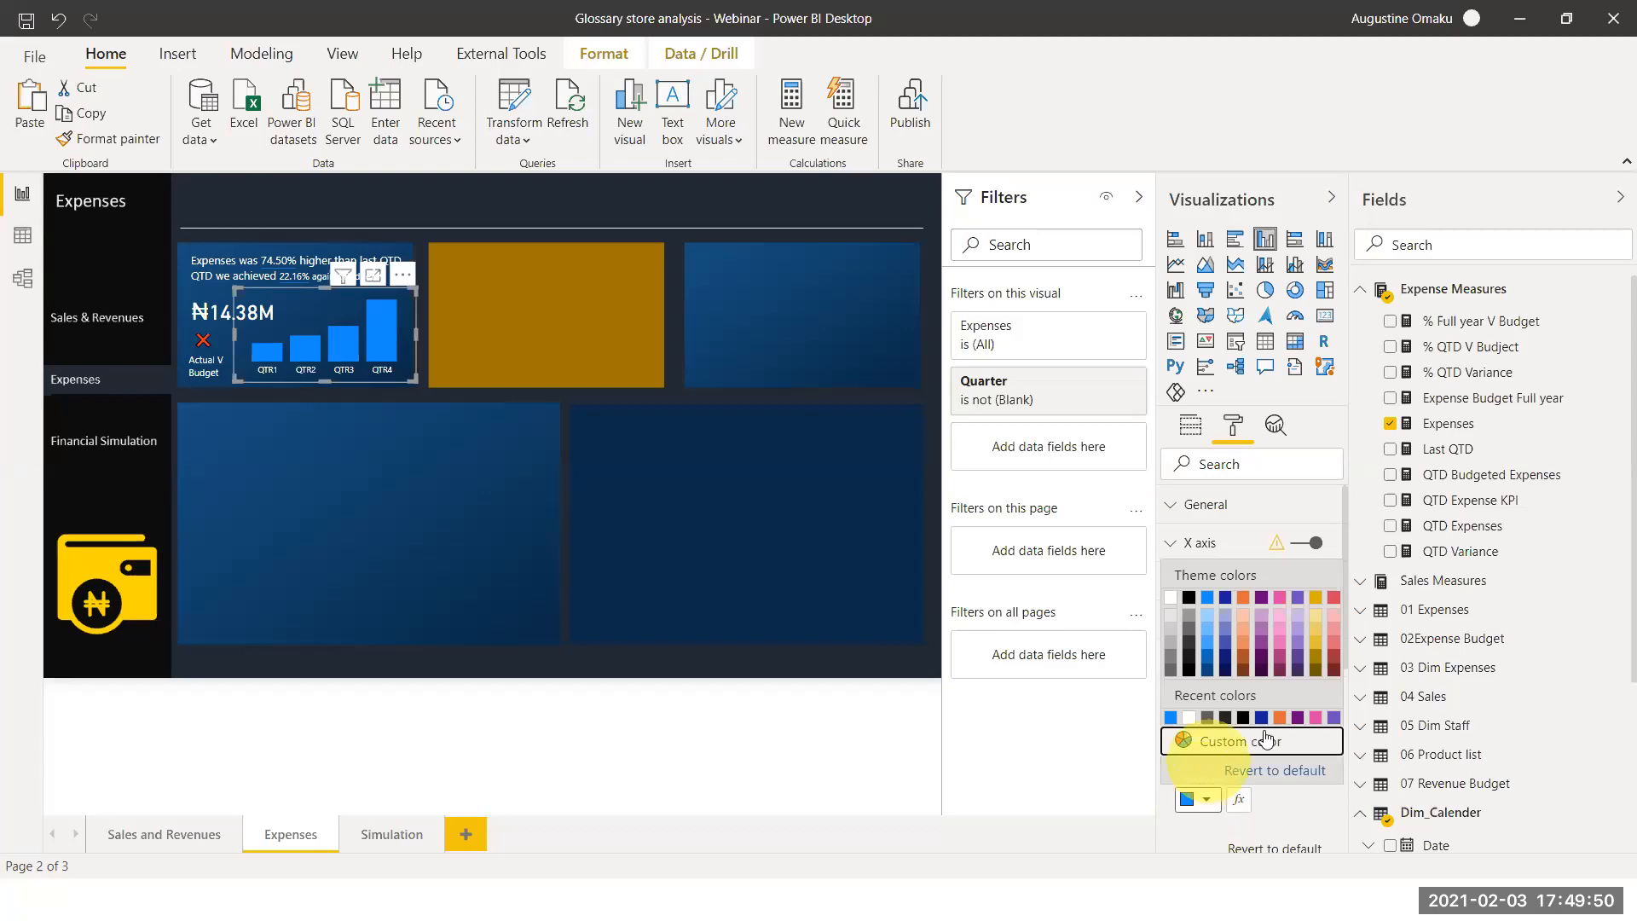
{"action": "left_click", "coordinate": [1314, 655]}
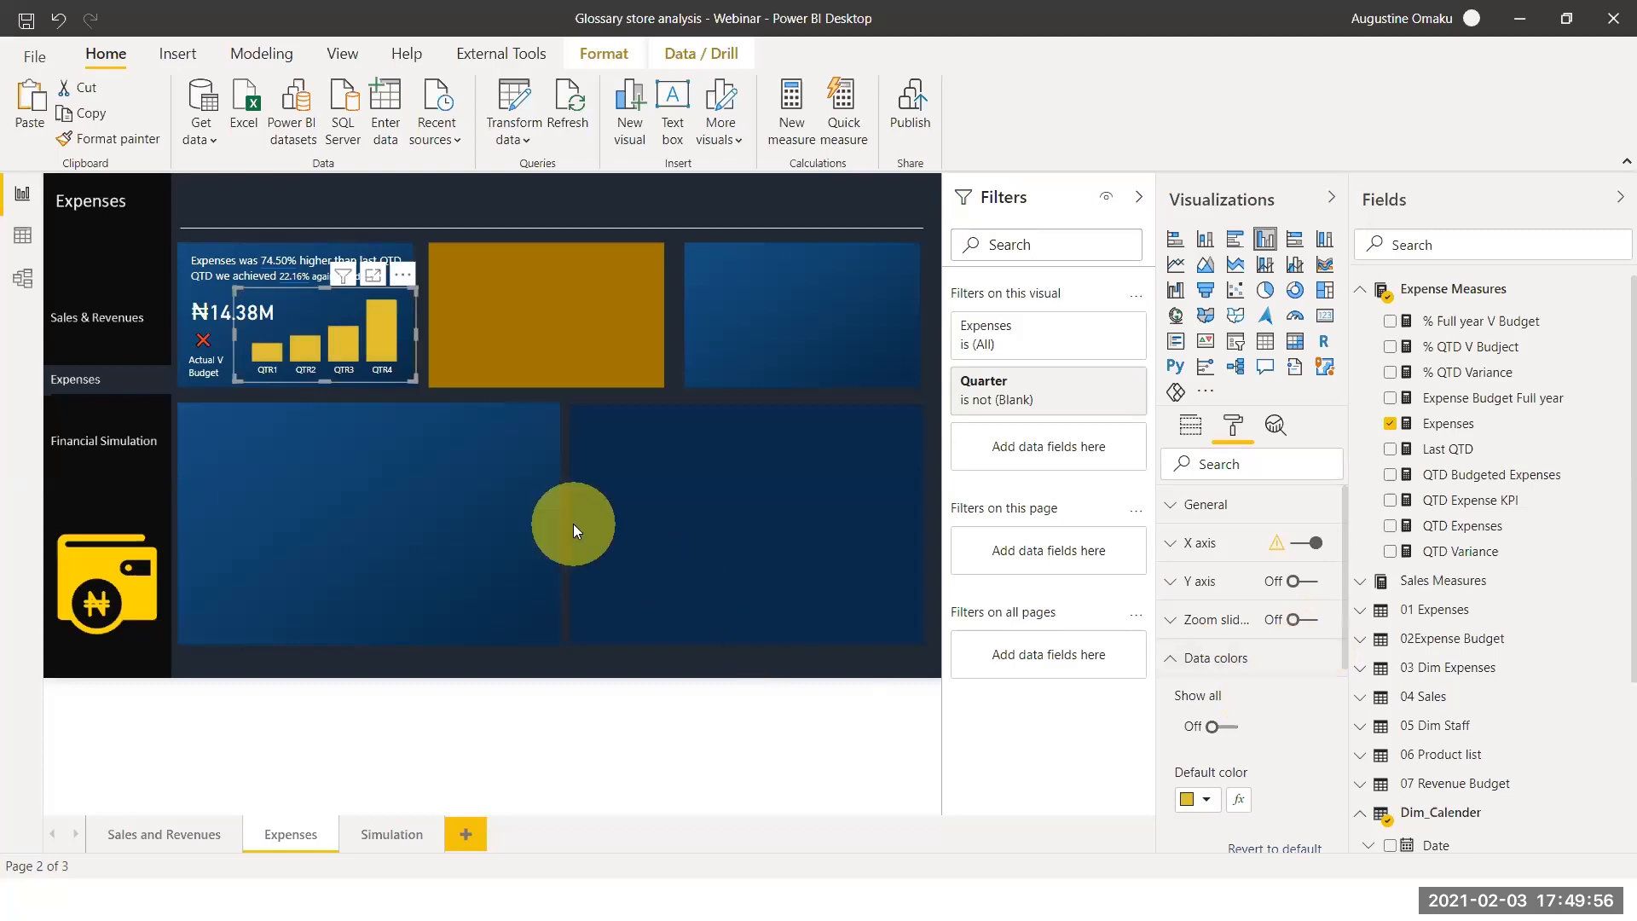
{"action": "left_click", "coordinate": [440, 523]}
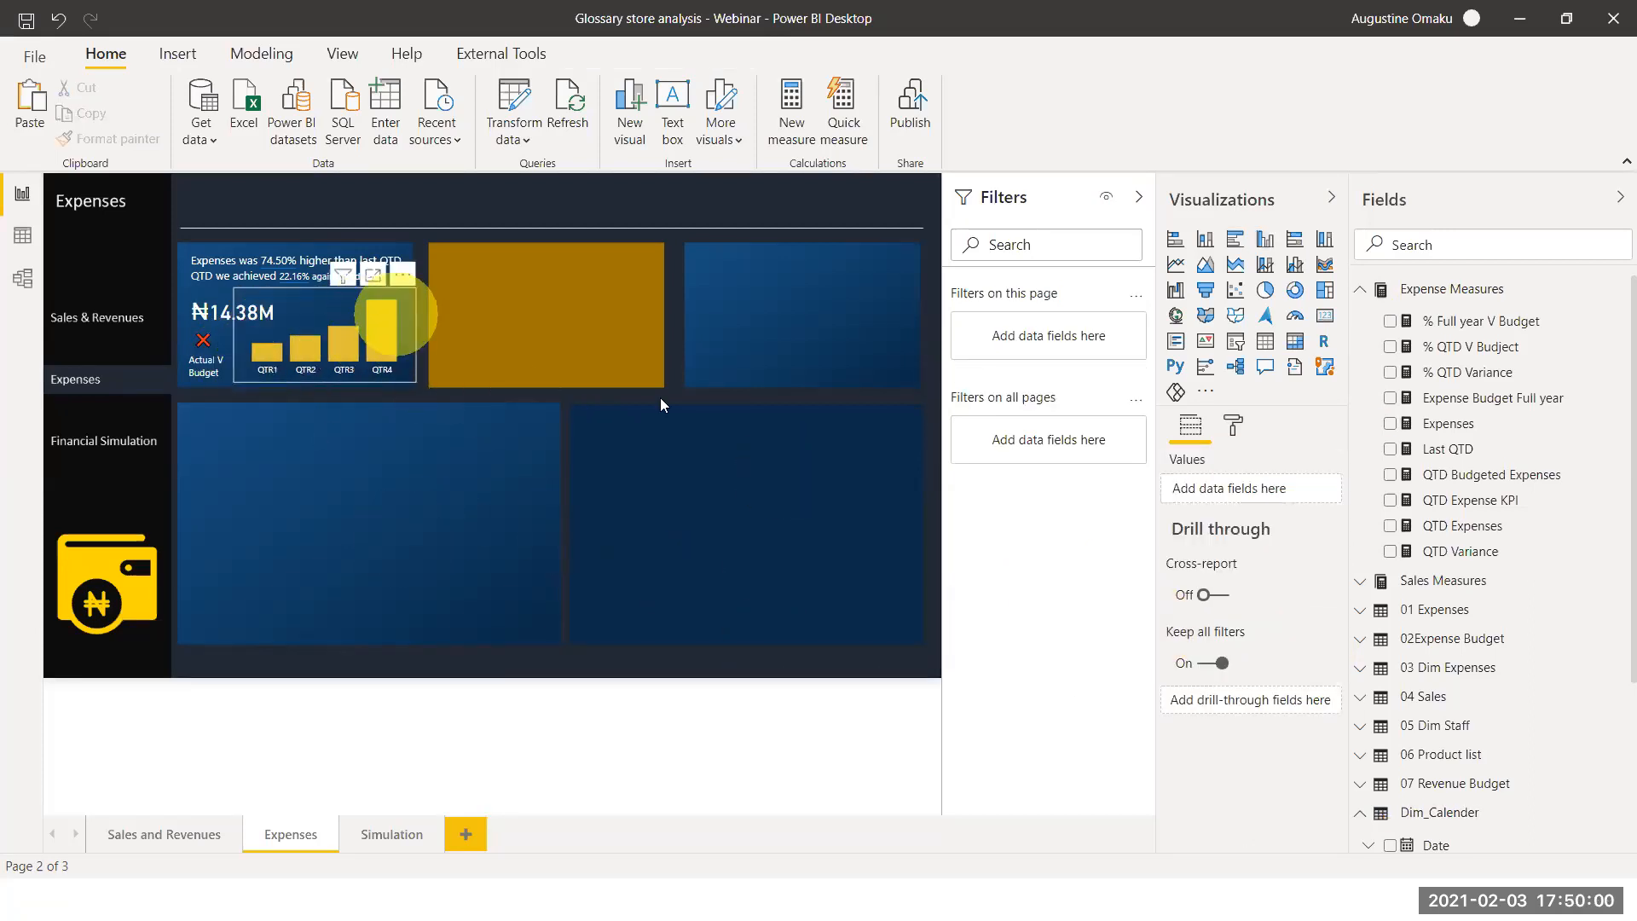
Enable individual data colors for the quarterly expenses chart and recolor the QTR2 column light purple
{"action": "left_click", "coordinate": [1234, 430]}
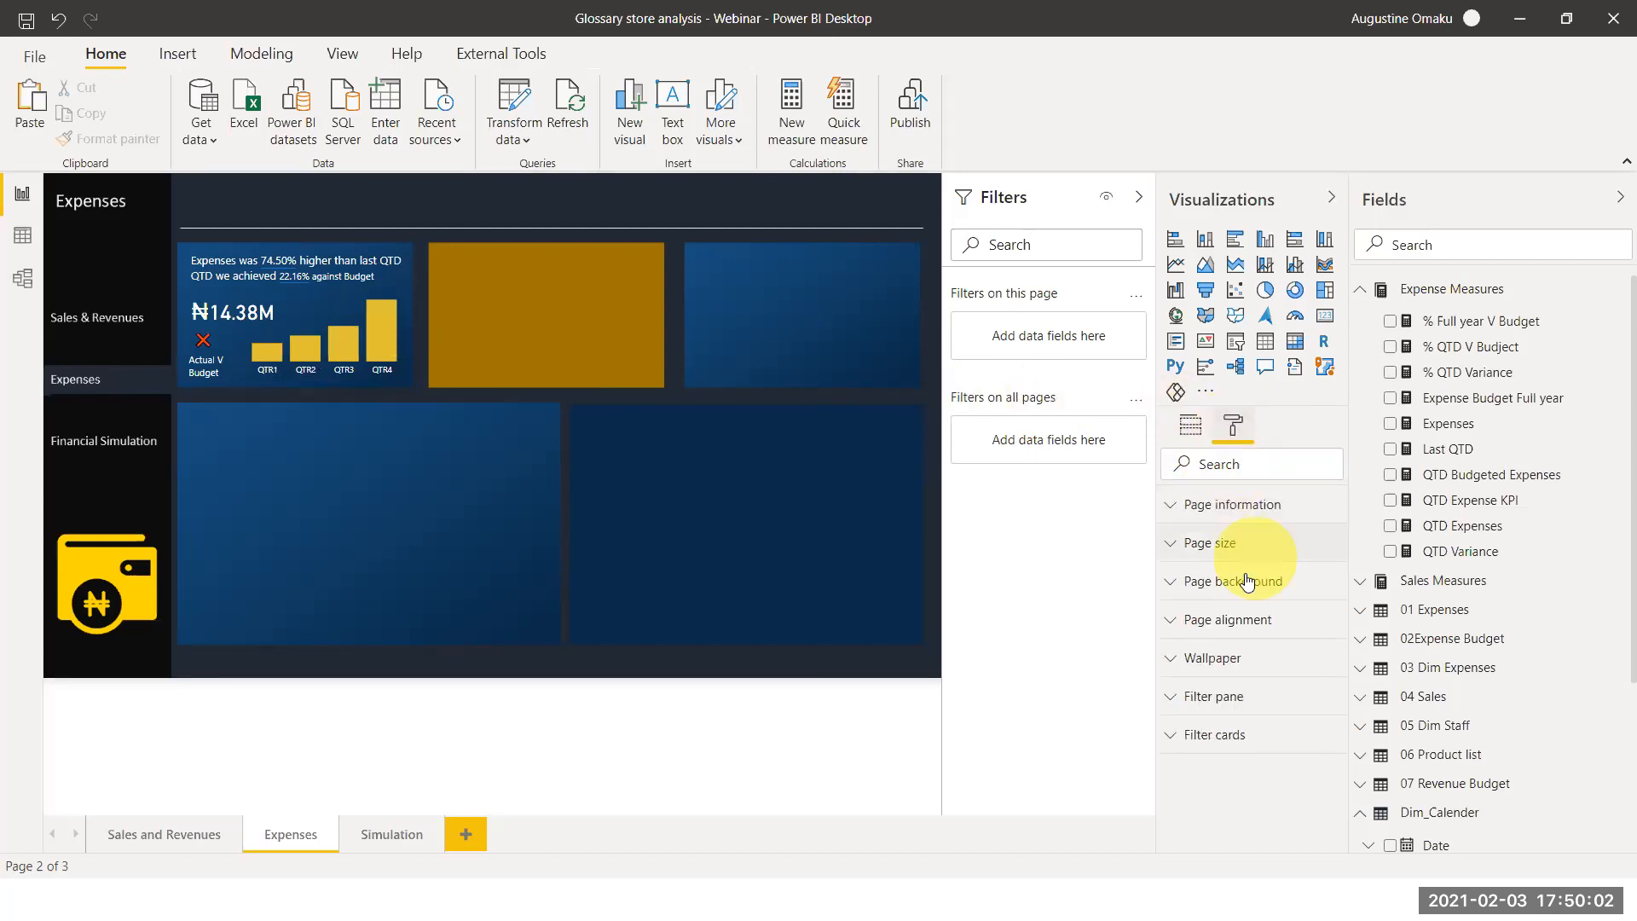
{"action": "left_click", "coordinate": [317, 315]}
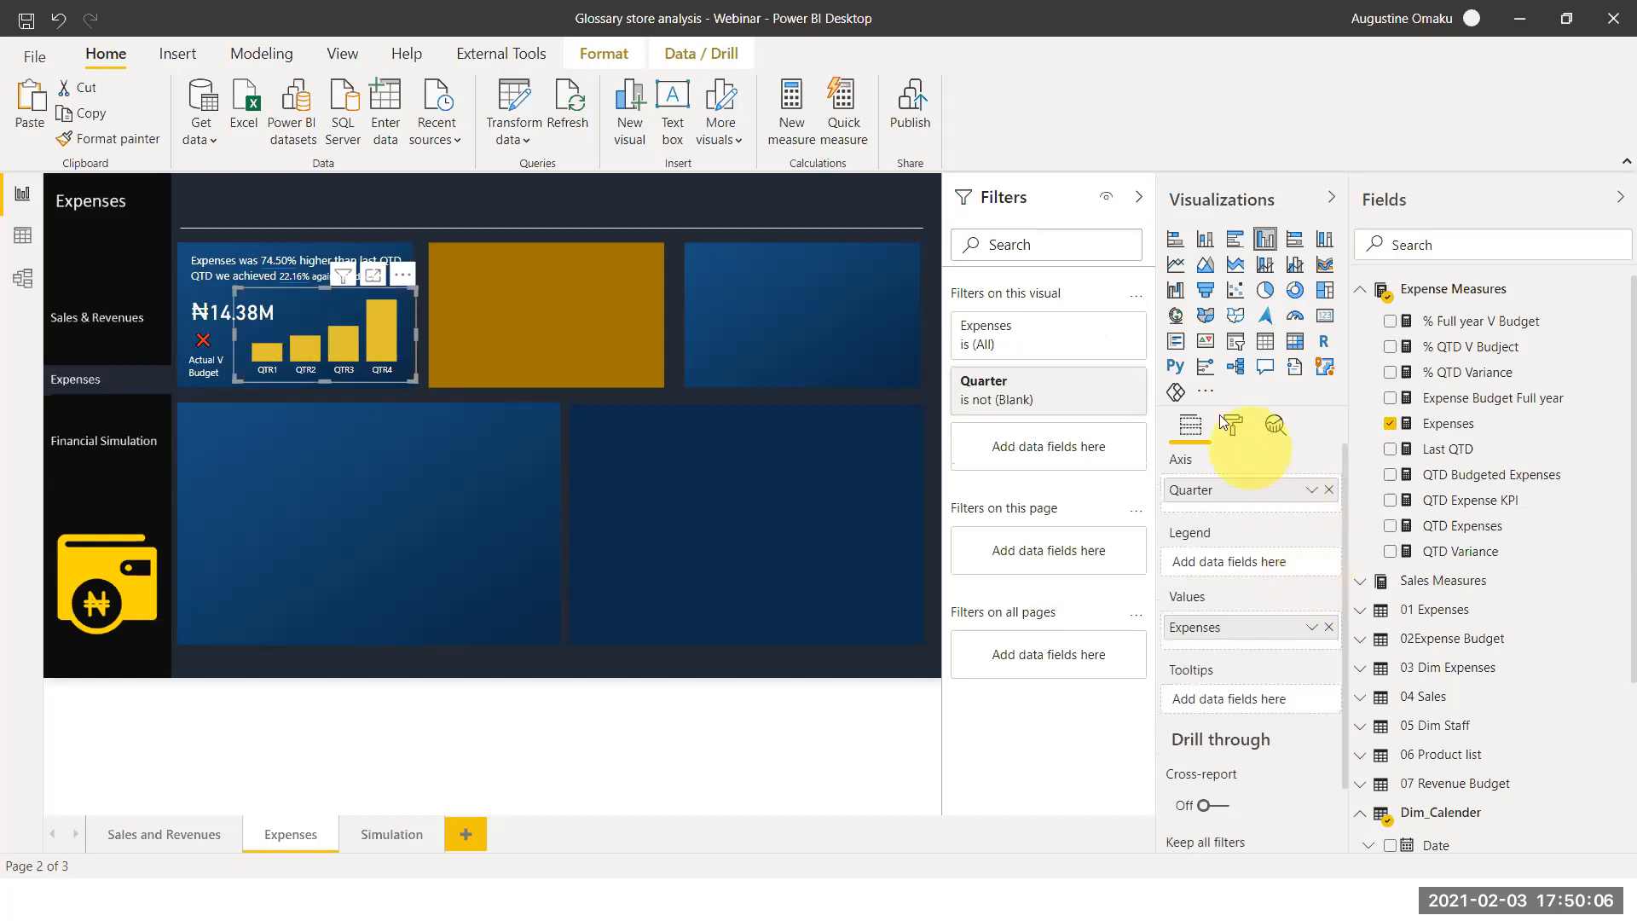
{"action": "left_click", "coordinate": [1232, 431]}
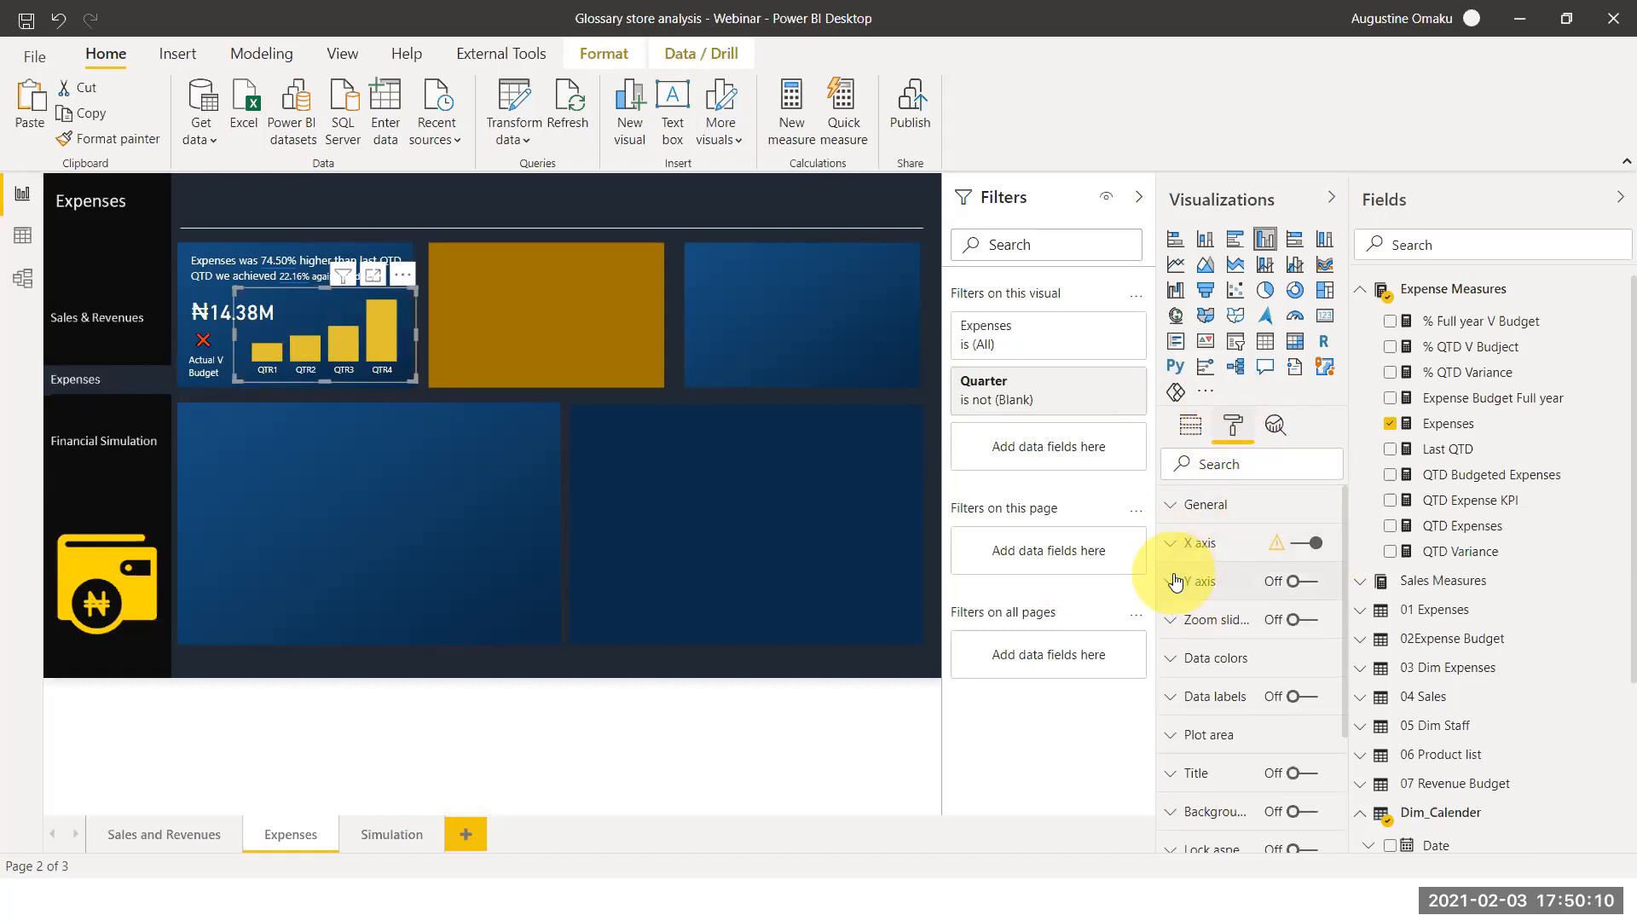
{"action": "left_click", "coordinate": [1186, 660]}
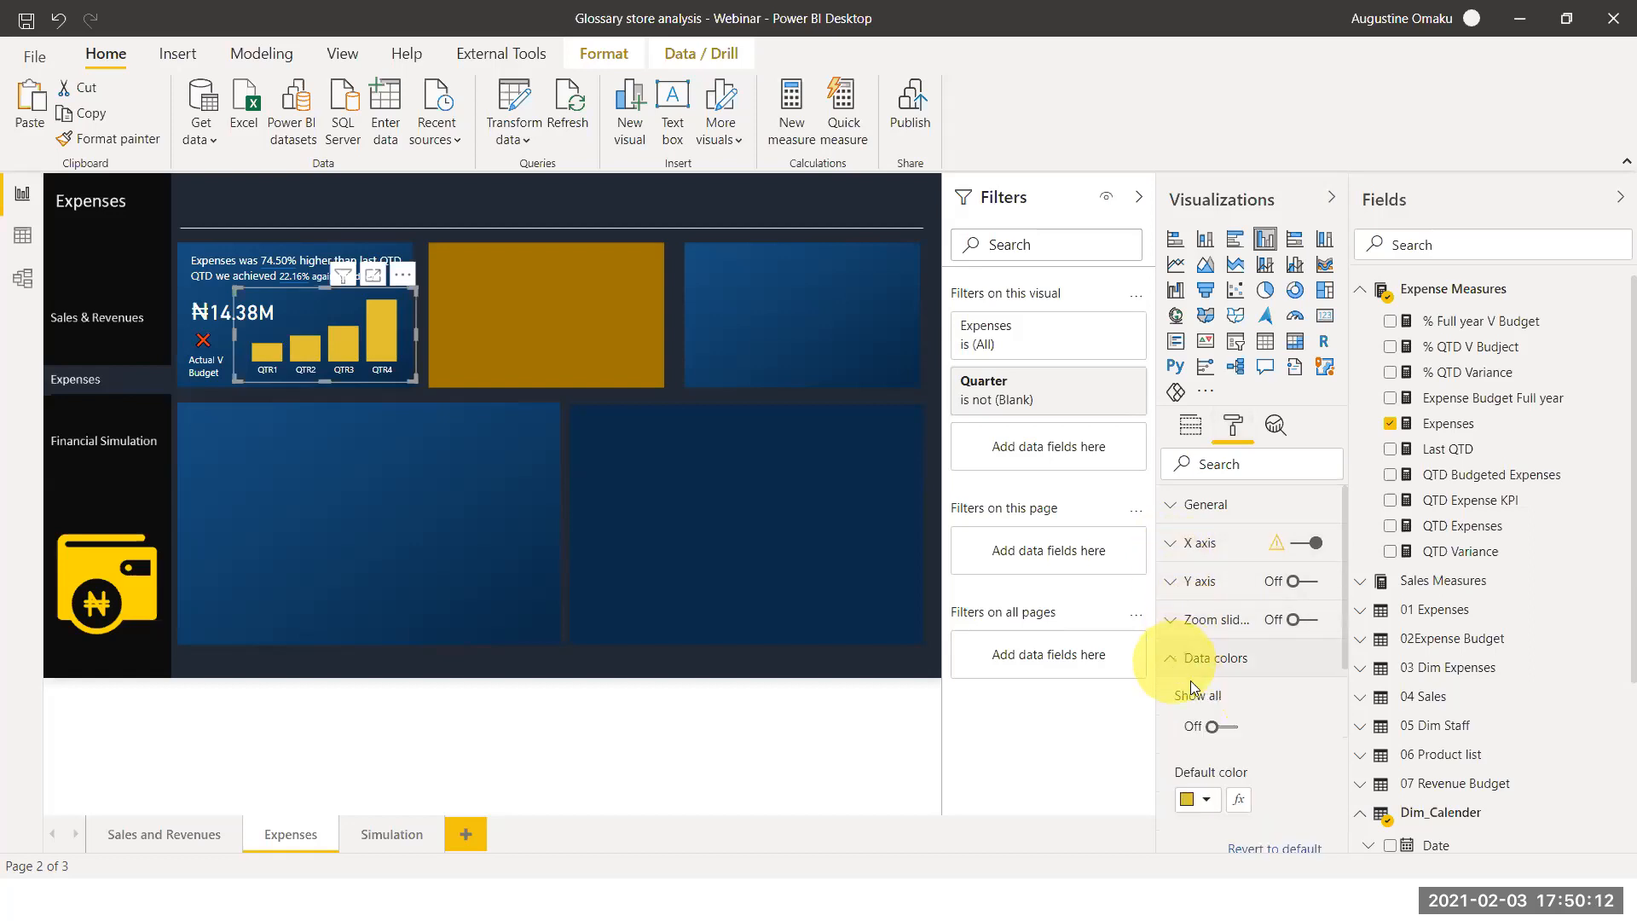
{"action": "left_click", "coordinate": [1208, 727]}
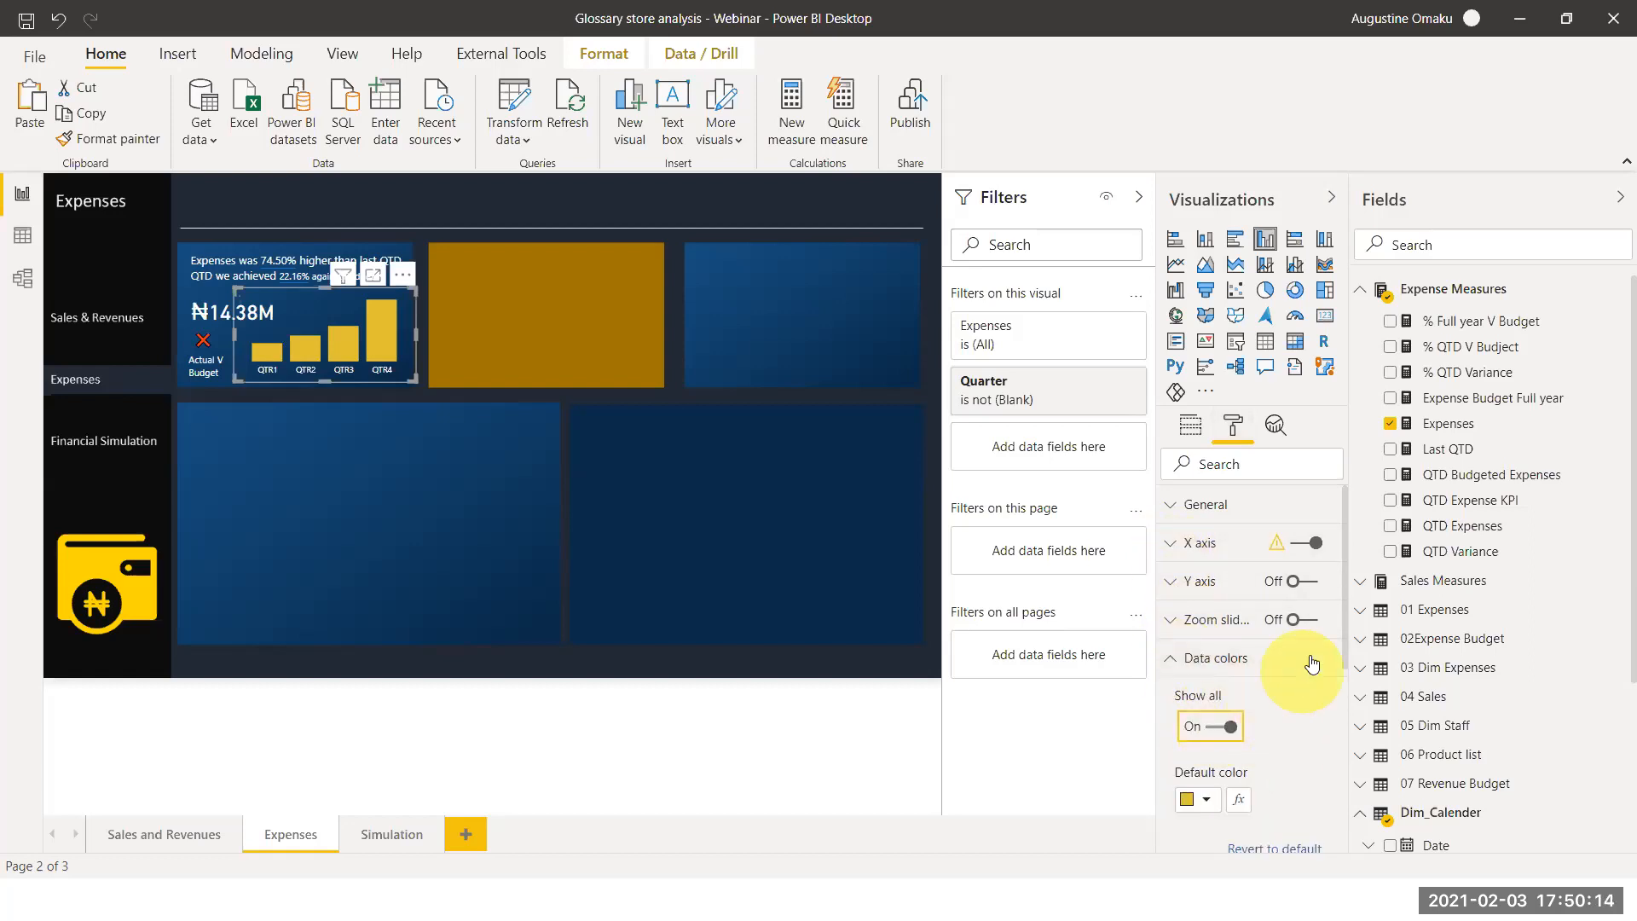
{"action": "left_click_drag", "start_coordinate": [1344, 607], "coordinate": [1340, 741]}
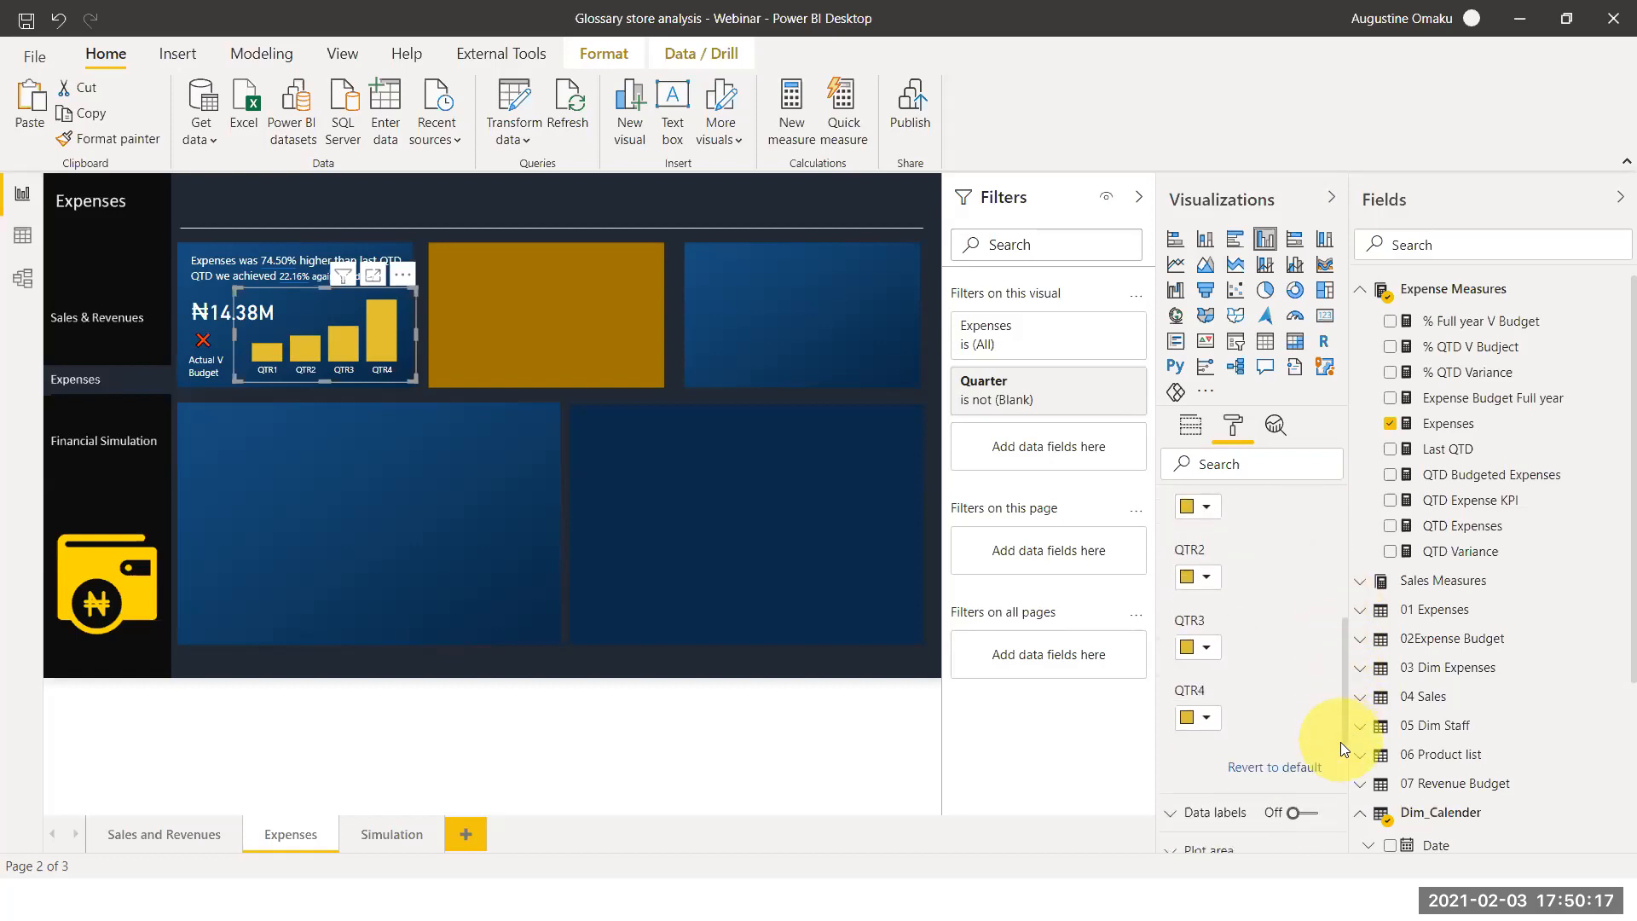
{"action": "left_click", "coordinate": [1201, 572]}
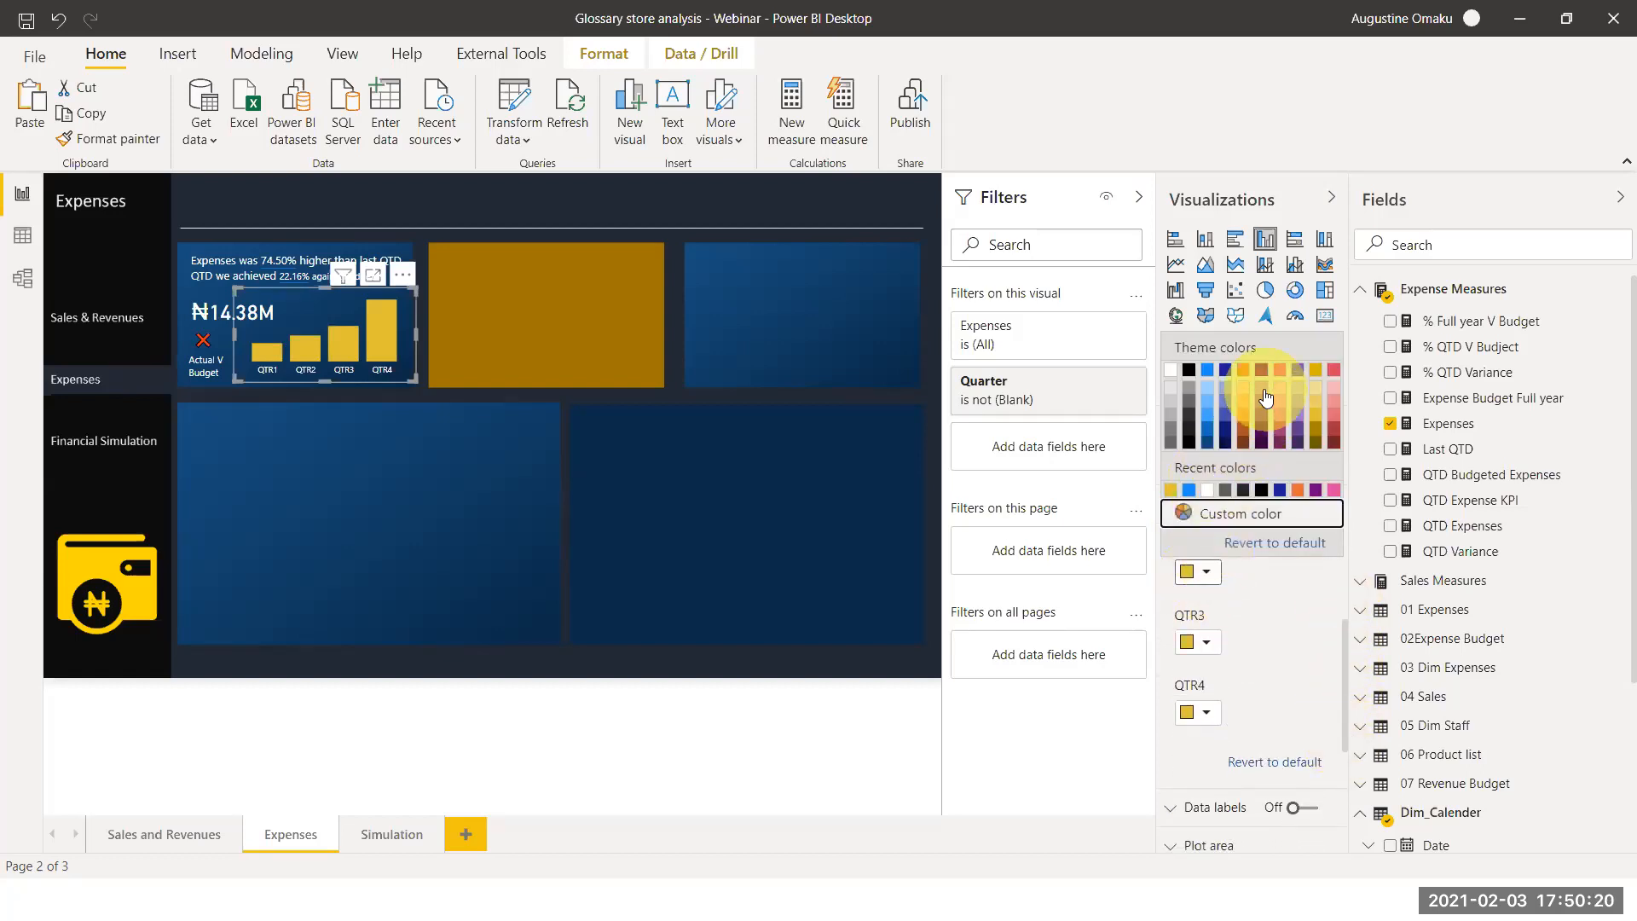
{"action": "left_click", "coordinate": [1254, 603]}
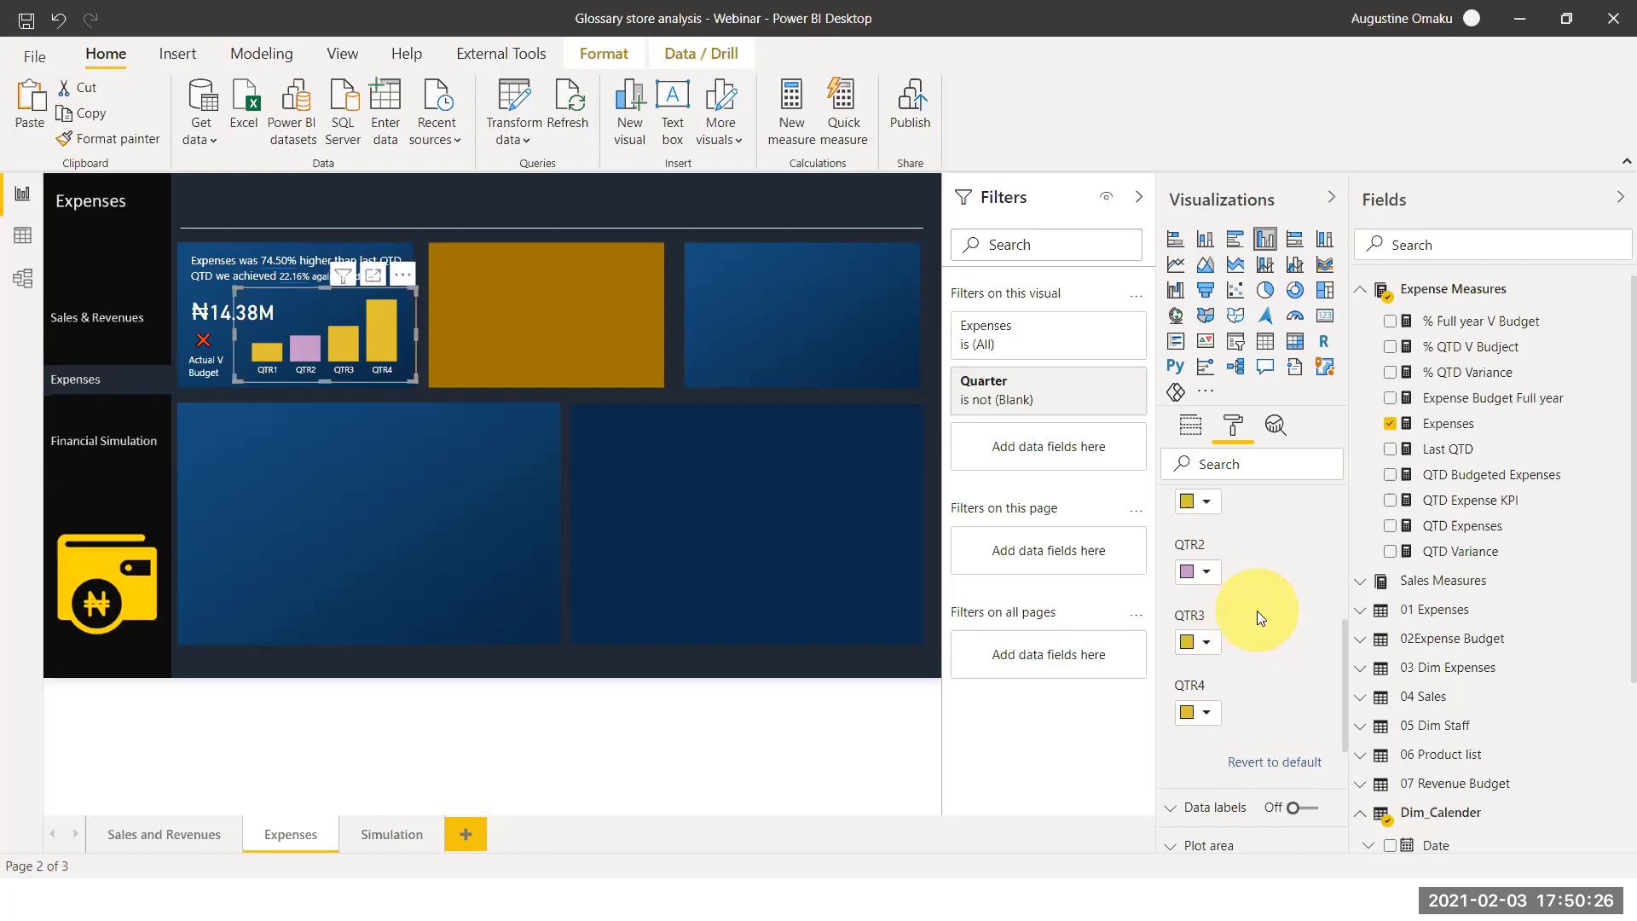
Return the QTR2 column to the same gold as the other quarters
{"action": "scroll", "coordinate": [1330, 597], "scroll_direction": "up", "scroll_amount": 5}
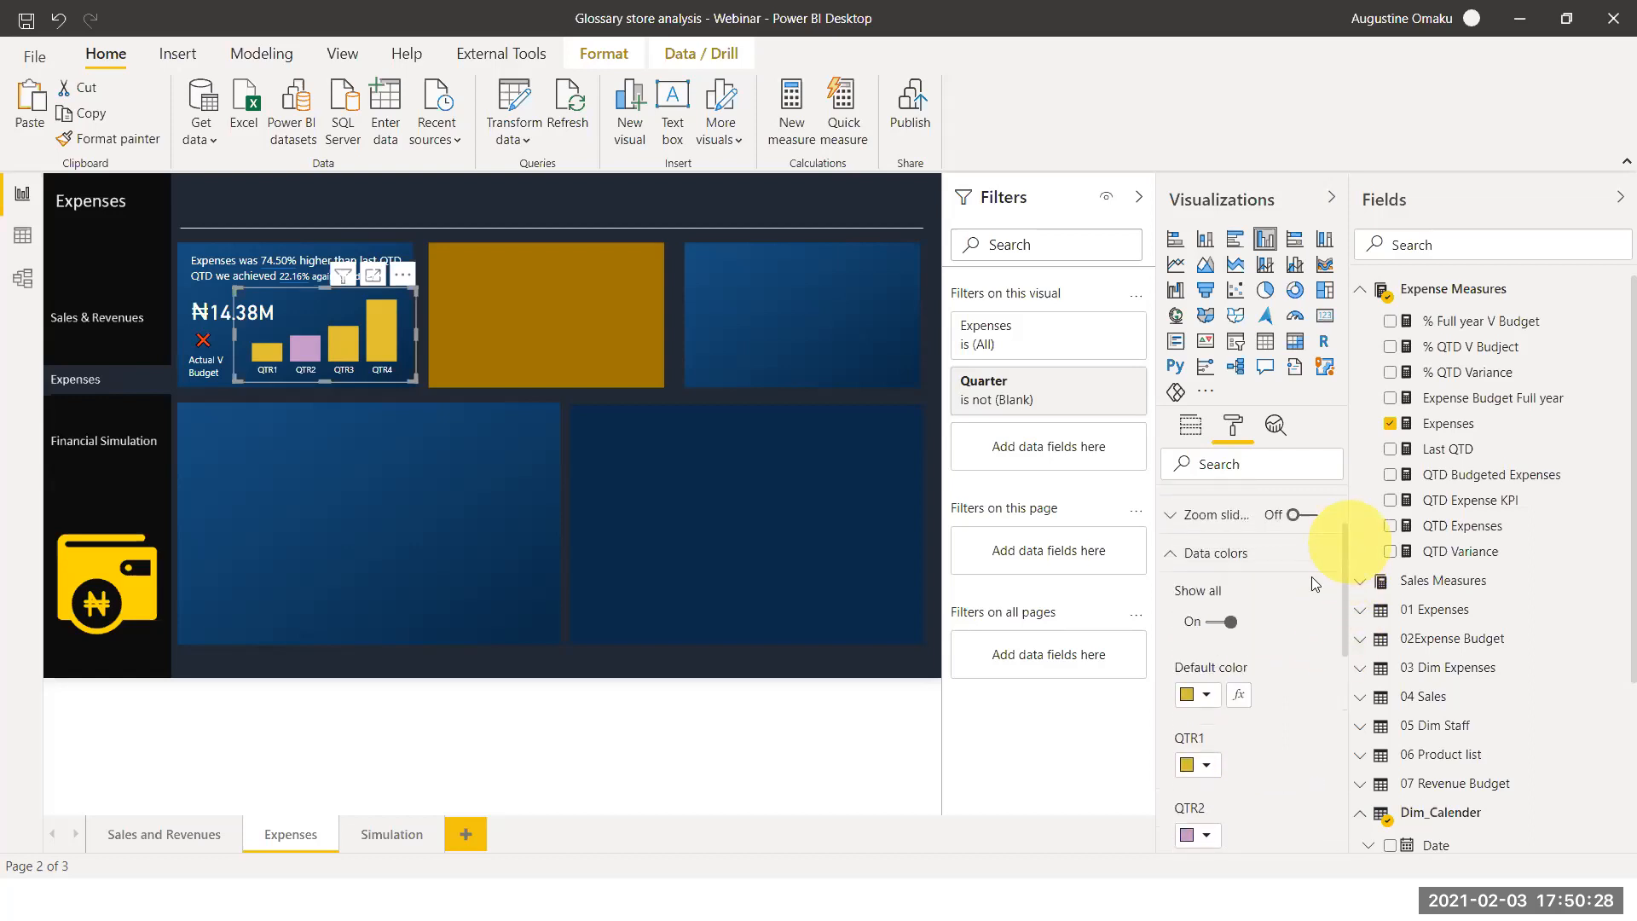
{"action": "left_click", "coordinate": [1224, 622]}
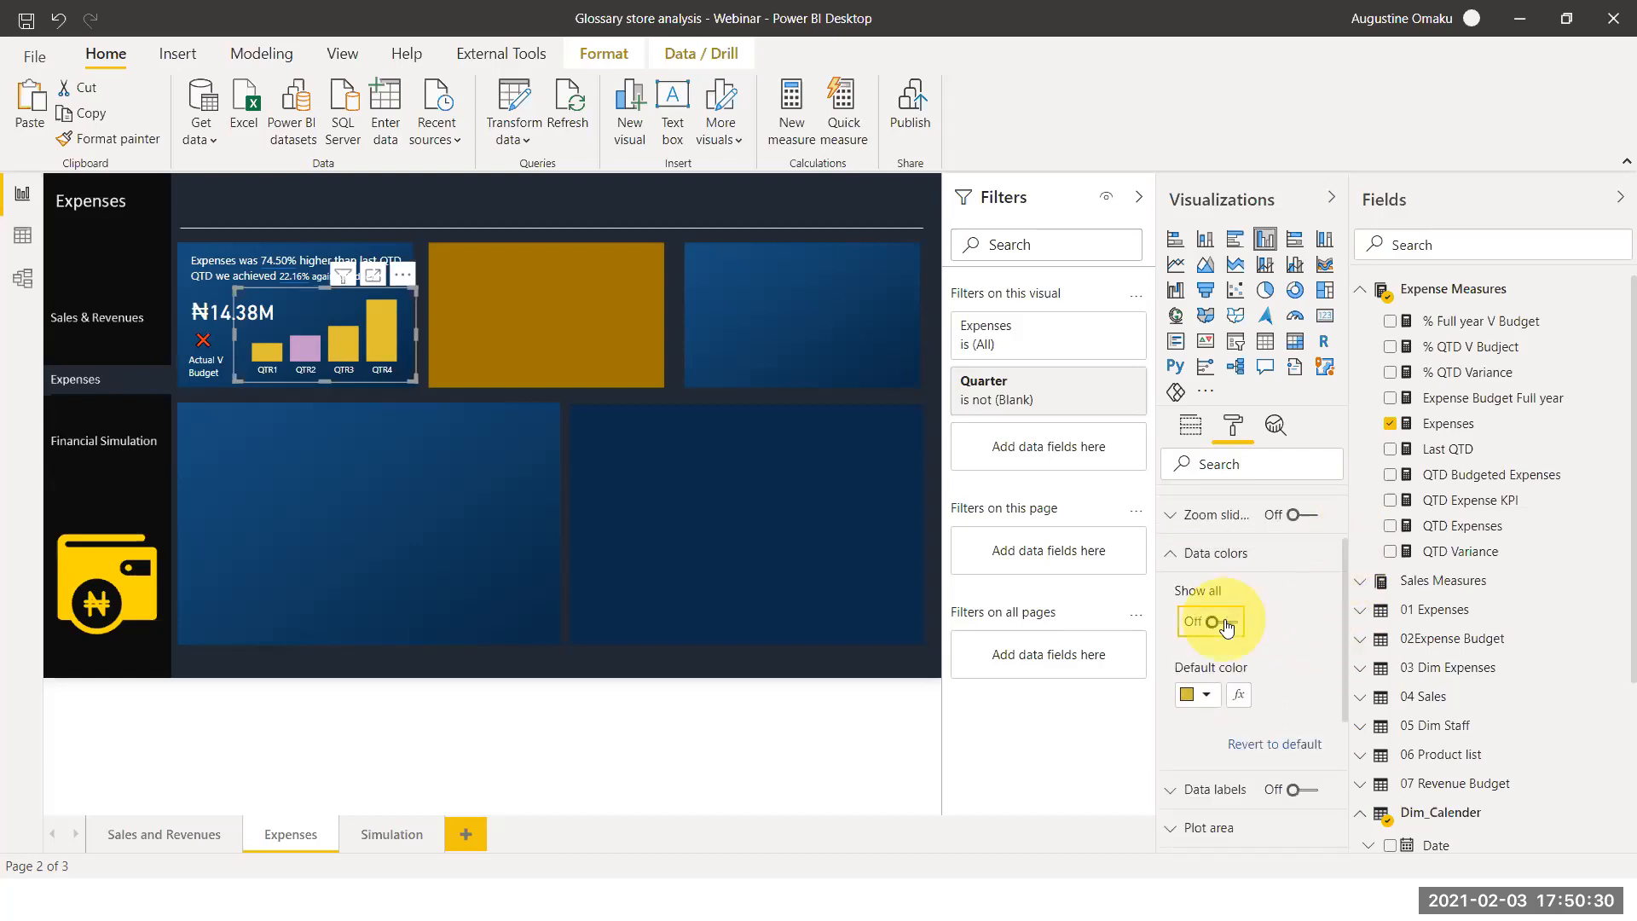
{"action": "left_click", "coordinate": [1224, 622]}
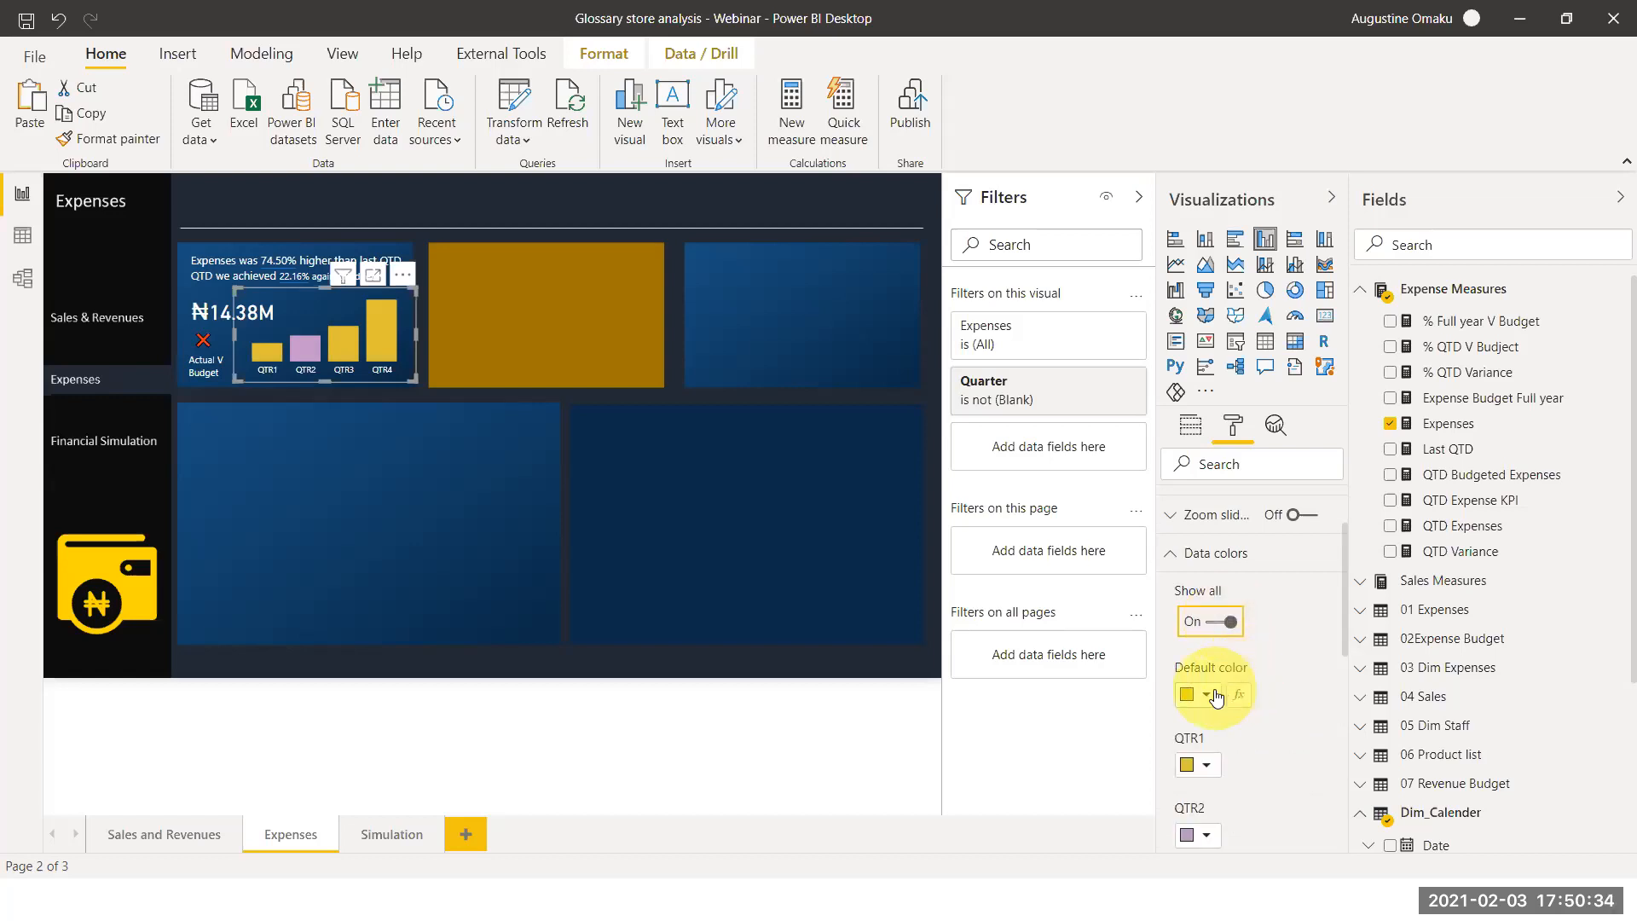
{"action": "left_click", "coordinate": [1202, 834]}
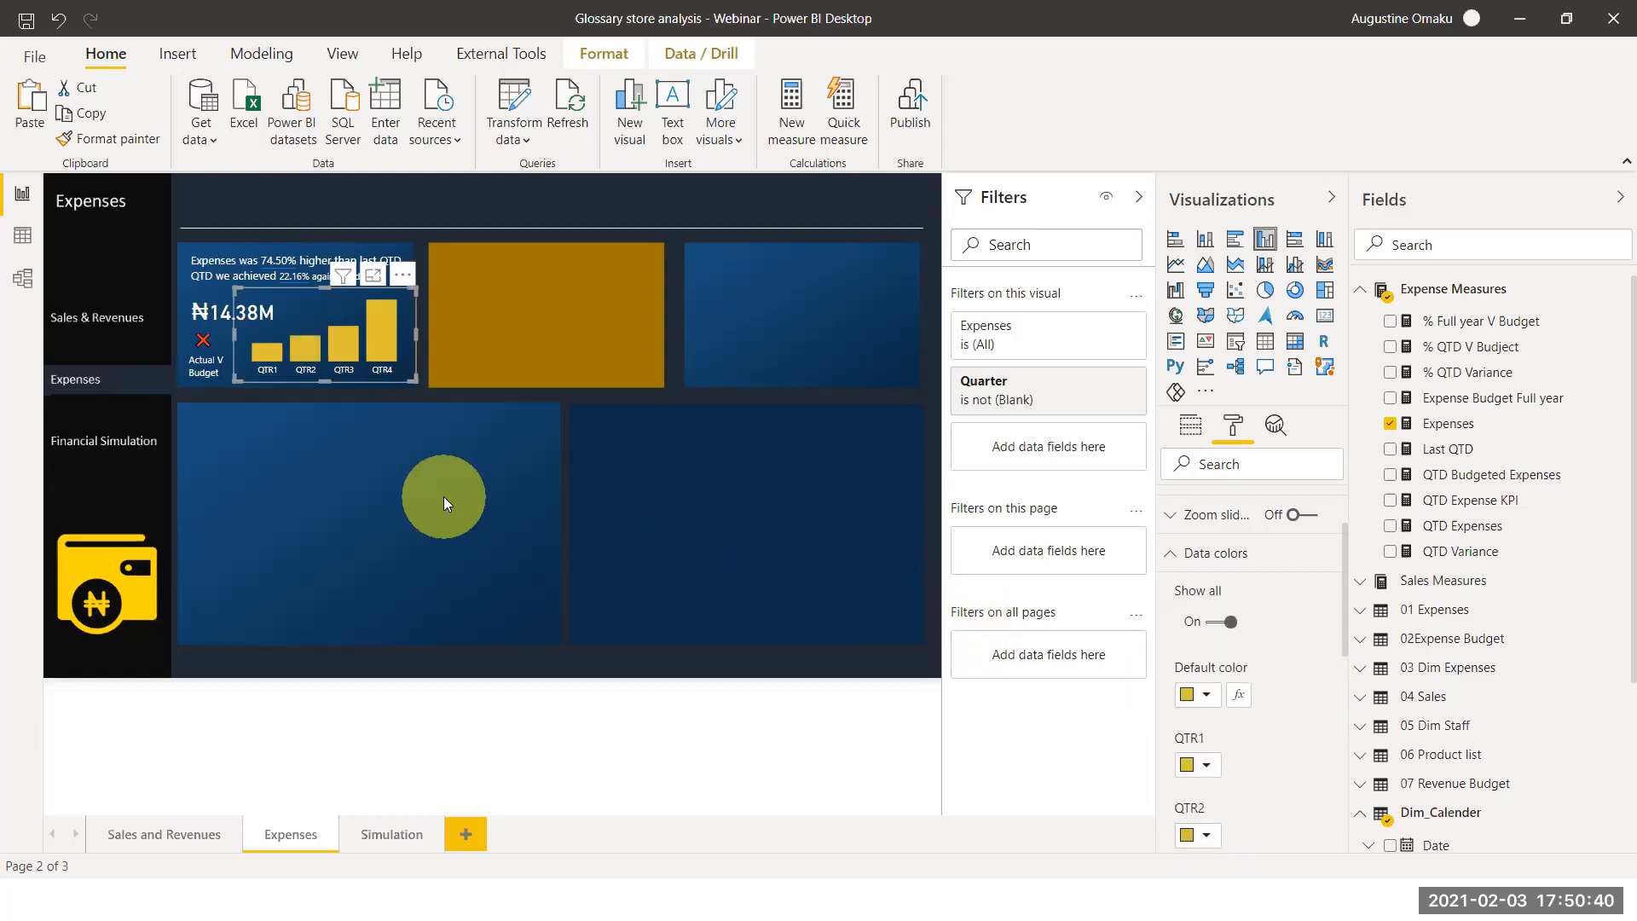
{"action": "left_click", "coordinate": [411, 477]}
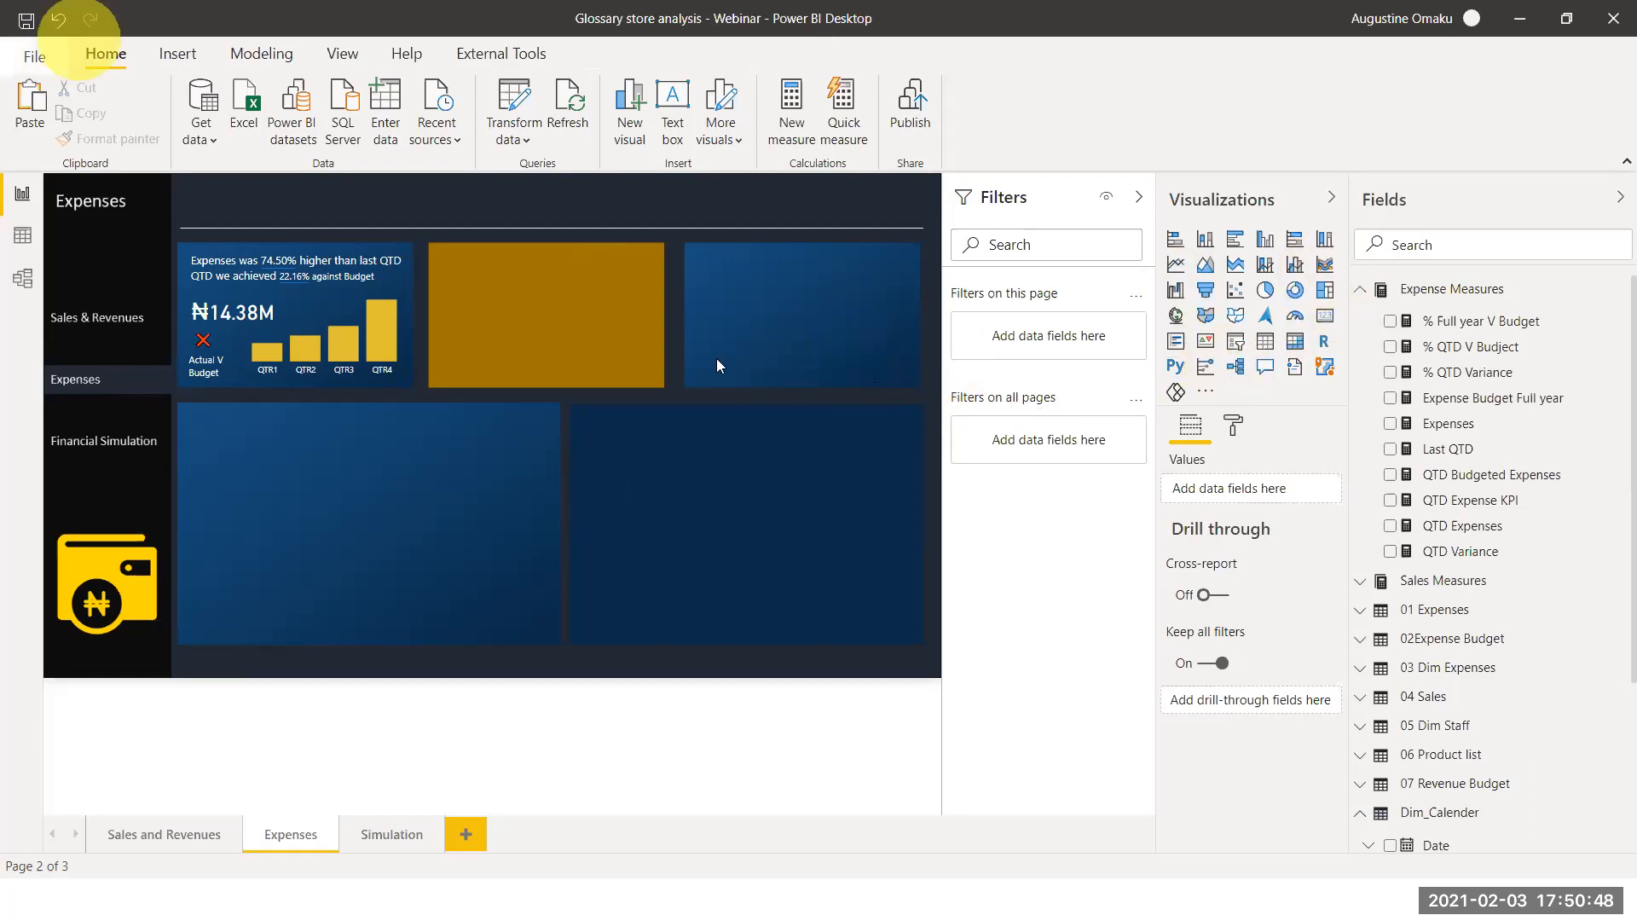
Add a gauge chart inside the third tile of the top row with Expenses as its value
{"action": "left_click", "coordinate": [1295, 318]}
{"action": "left_click_drag", "start_coordinate": [109, 237], "coordinate": [754, 284]}
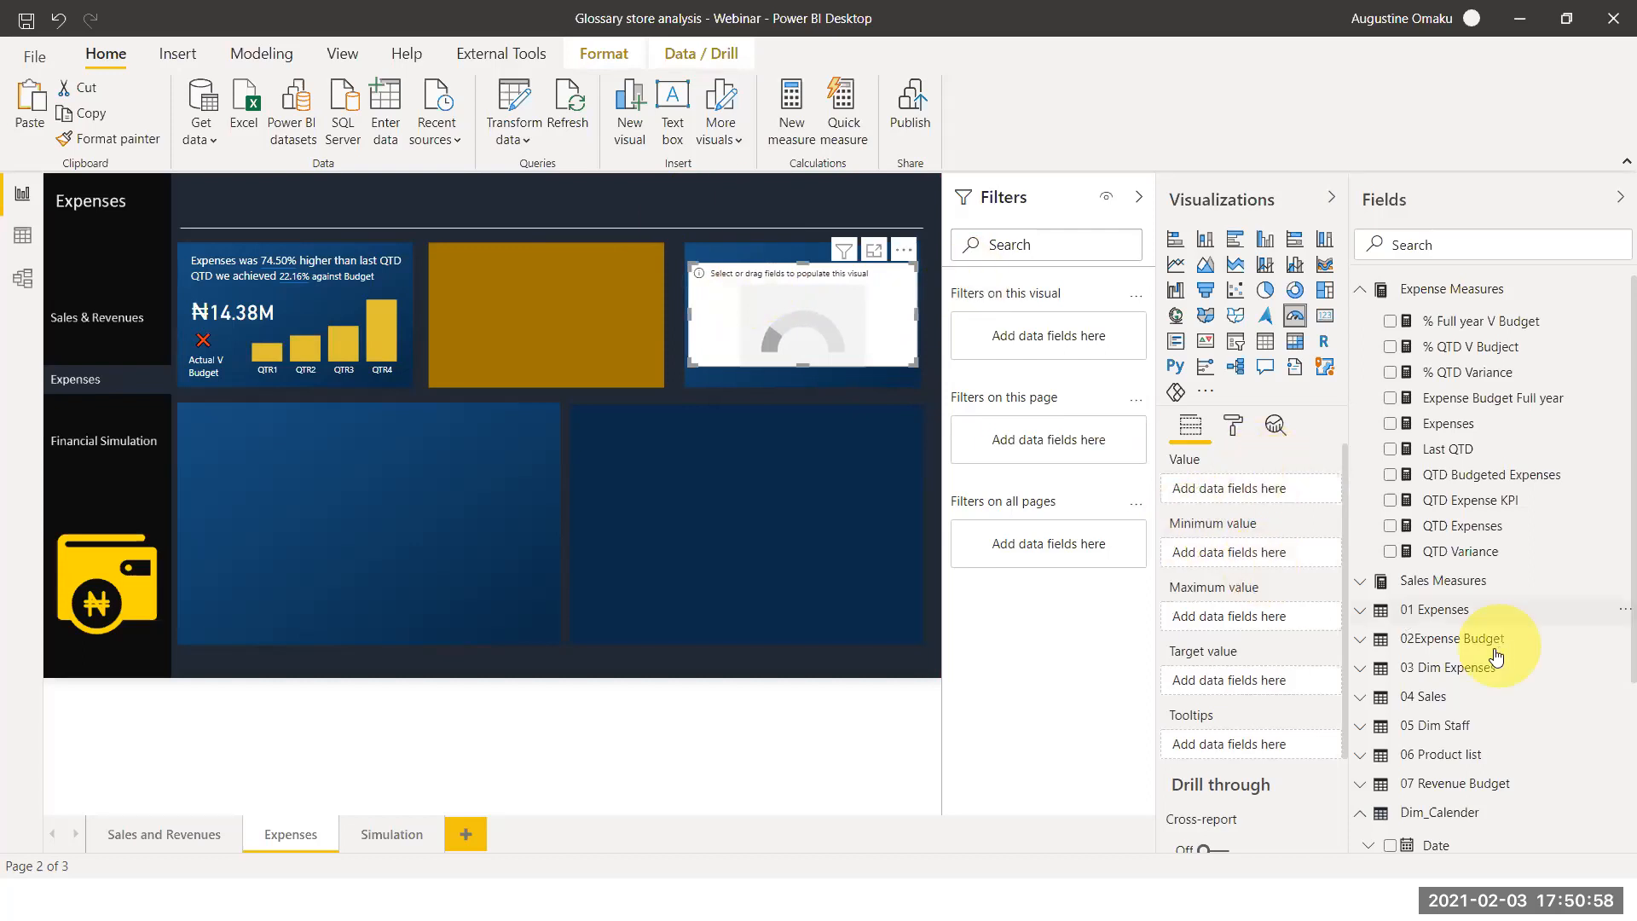
{"action": "left_click_drag", "start_coordinate": [1472, 436], "coordinate": [1264, 491]}
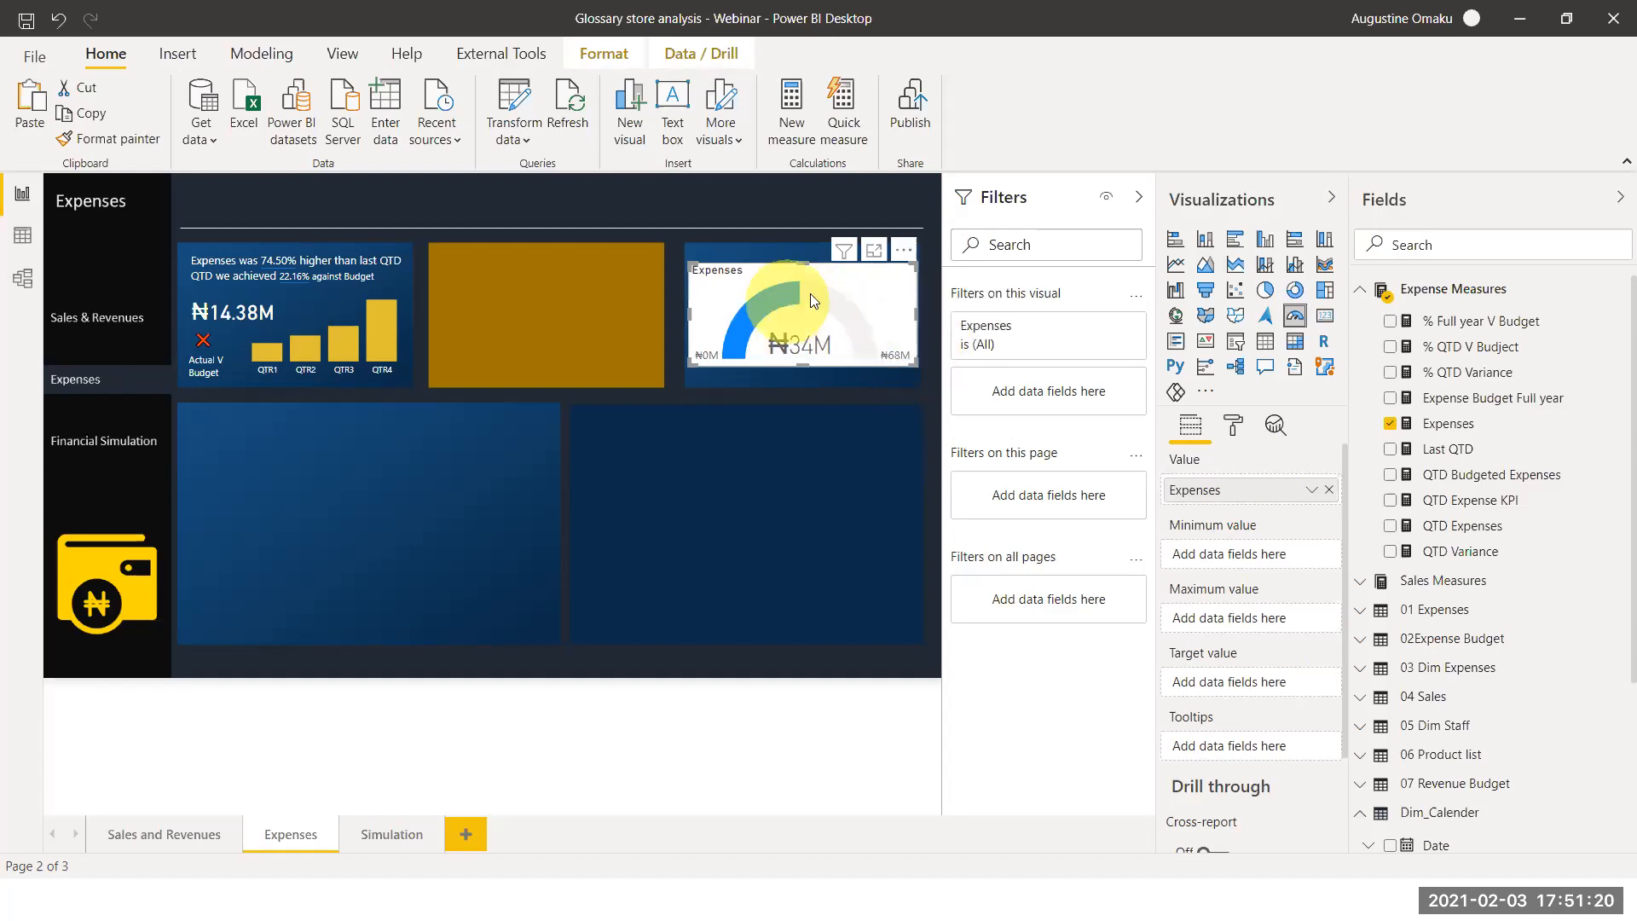
Set Expense Budget Full year as the gauge's maximum value, leaving its target value empty
{"action": "mouse_move", "coordinate": [794, 352]}
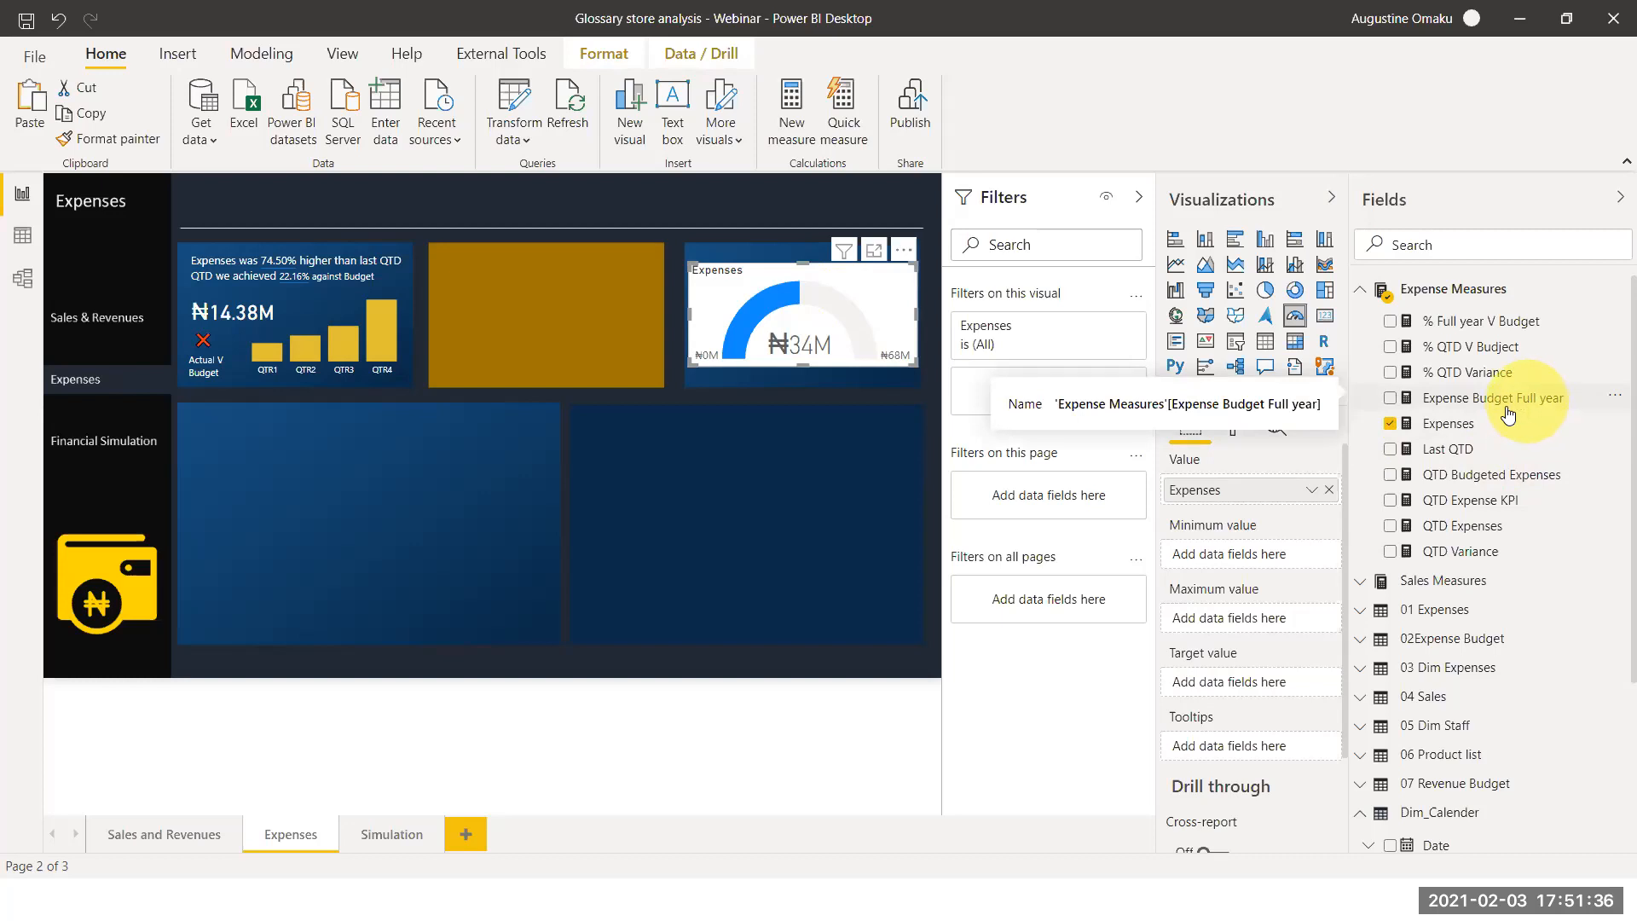
{"action": "left_click_drag", "start_coordinate": [1482, 416], "coordinate": [1265, 623]}
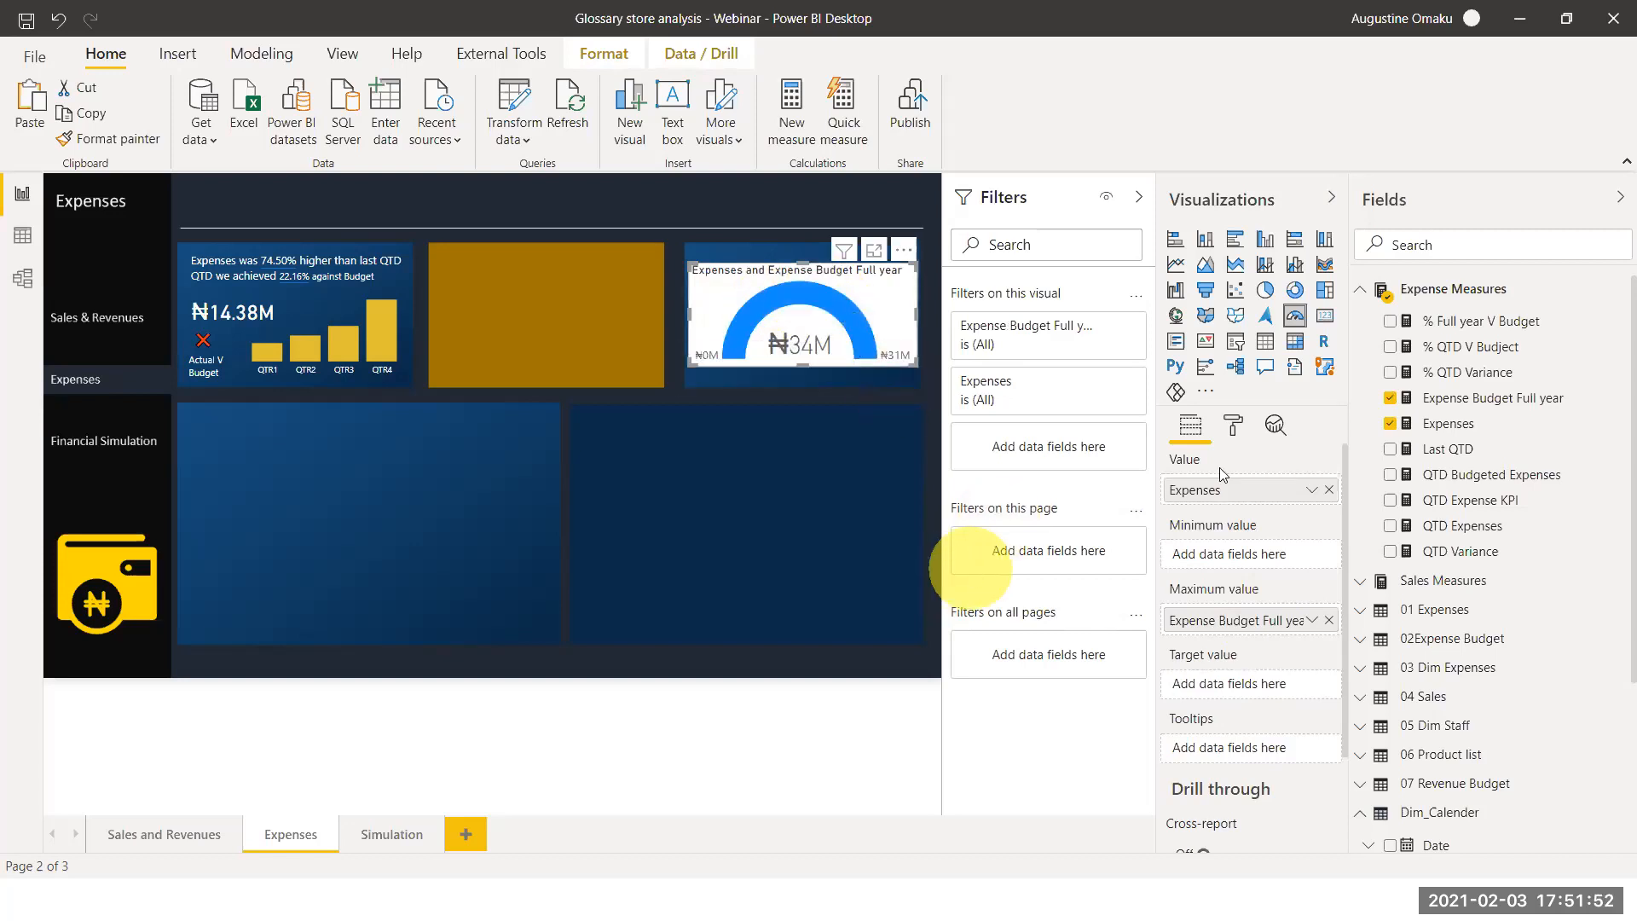
{"action": "mouse_move", "coordinate": [1514, 412]}
{"action": "left_mouse_down"}
{"action": "mouse_move", "coordinate": [1320, 527]}
{"action": "mouse_move", "coordinate": [1310, 722]}
{"action": "mouse_move", "coordinate": [1293, 697]}
{"action": "left_mouse_up"}
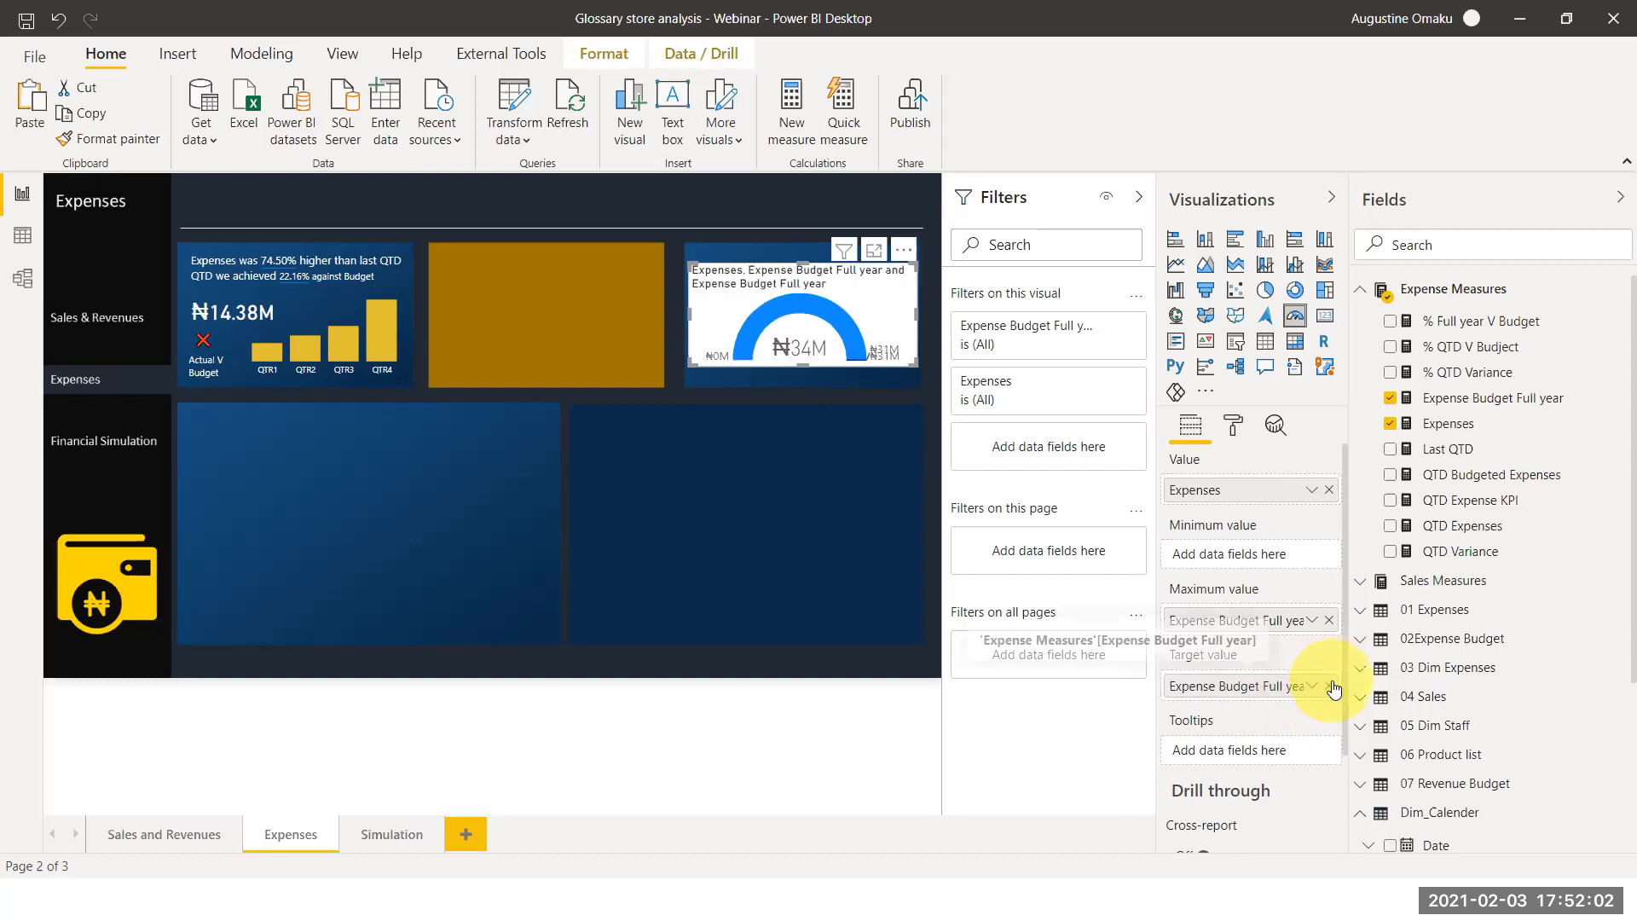
{"action": "left_click", "coordinate": [1327, 687]}
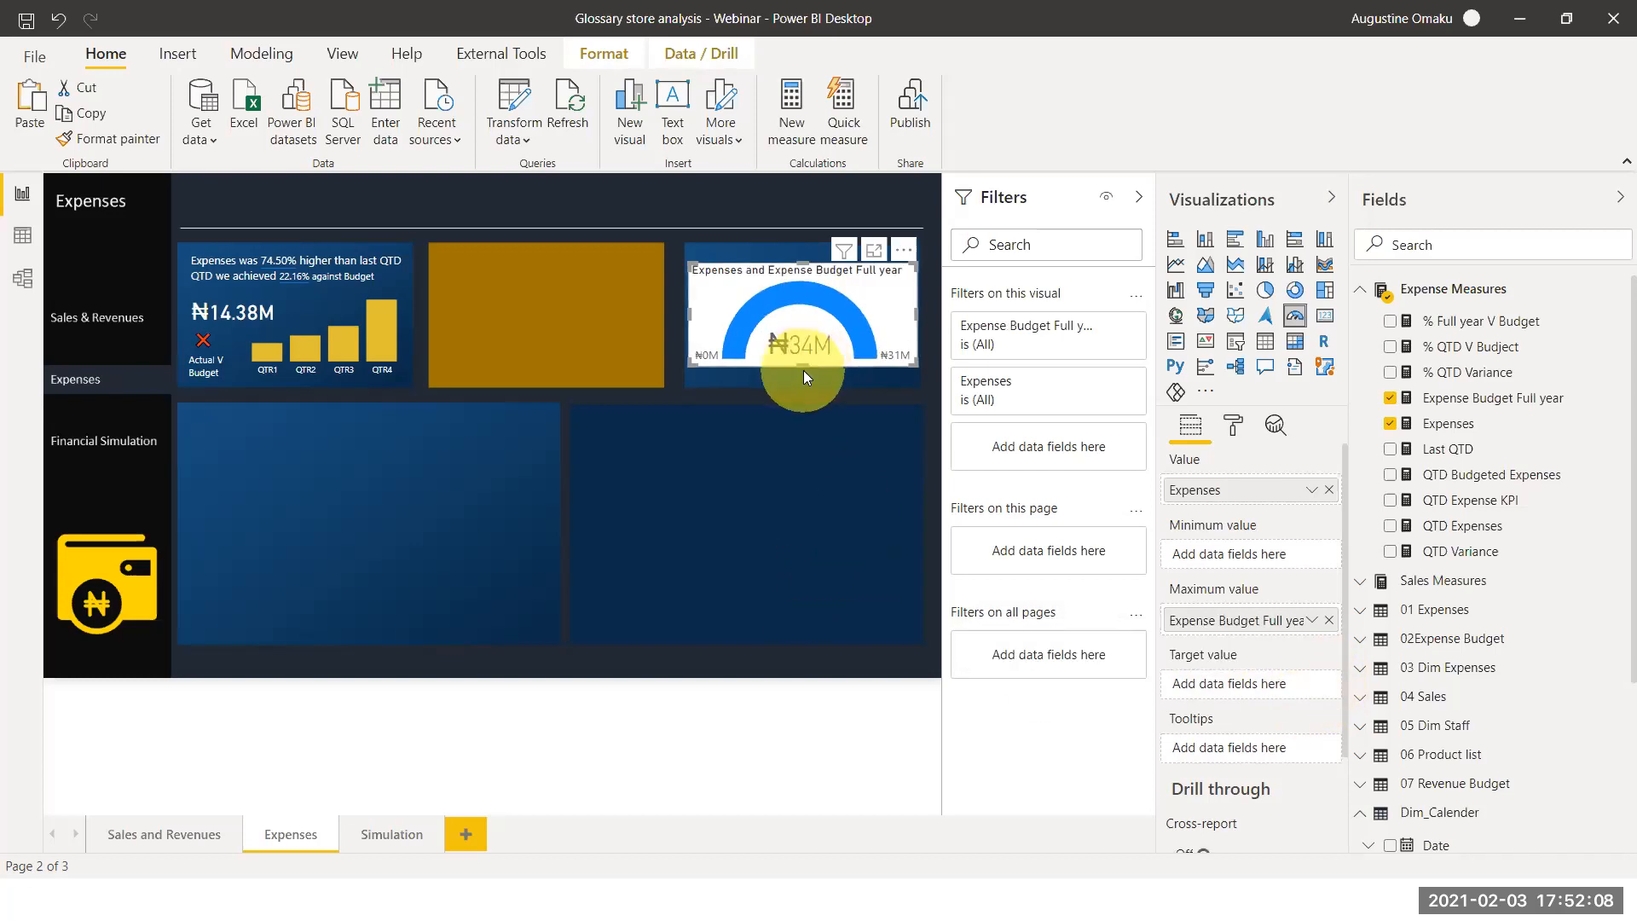
Adjust the gauge's height to fit the lower part of its tile and turn off its title and background
{"action": "left_click_drag", "start_coordinate": [803, 370], "coordinate": [807, 372]}
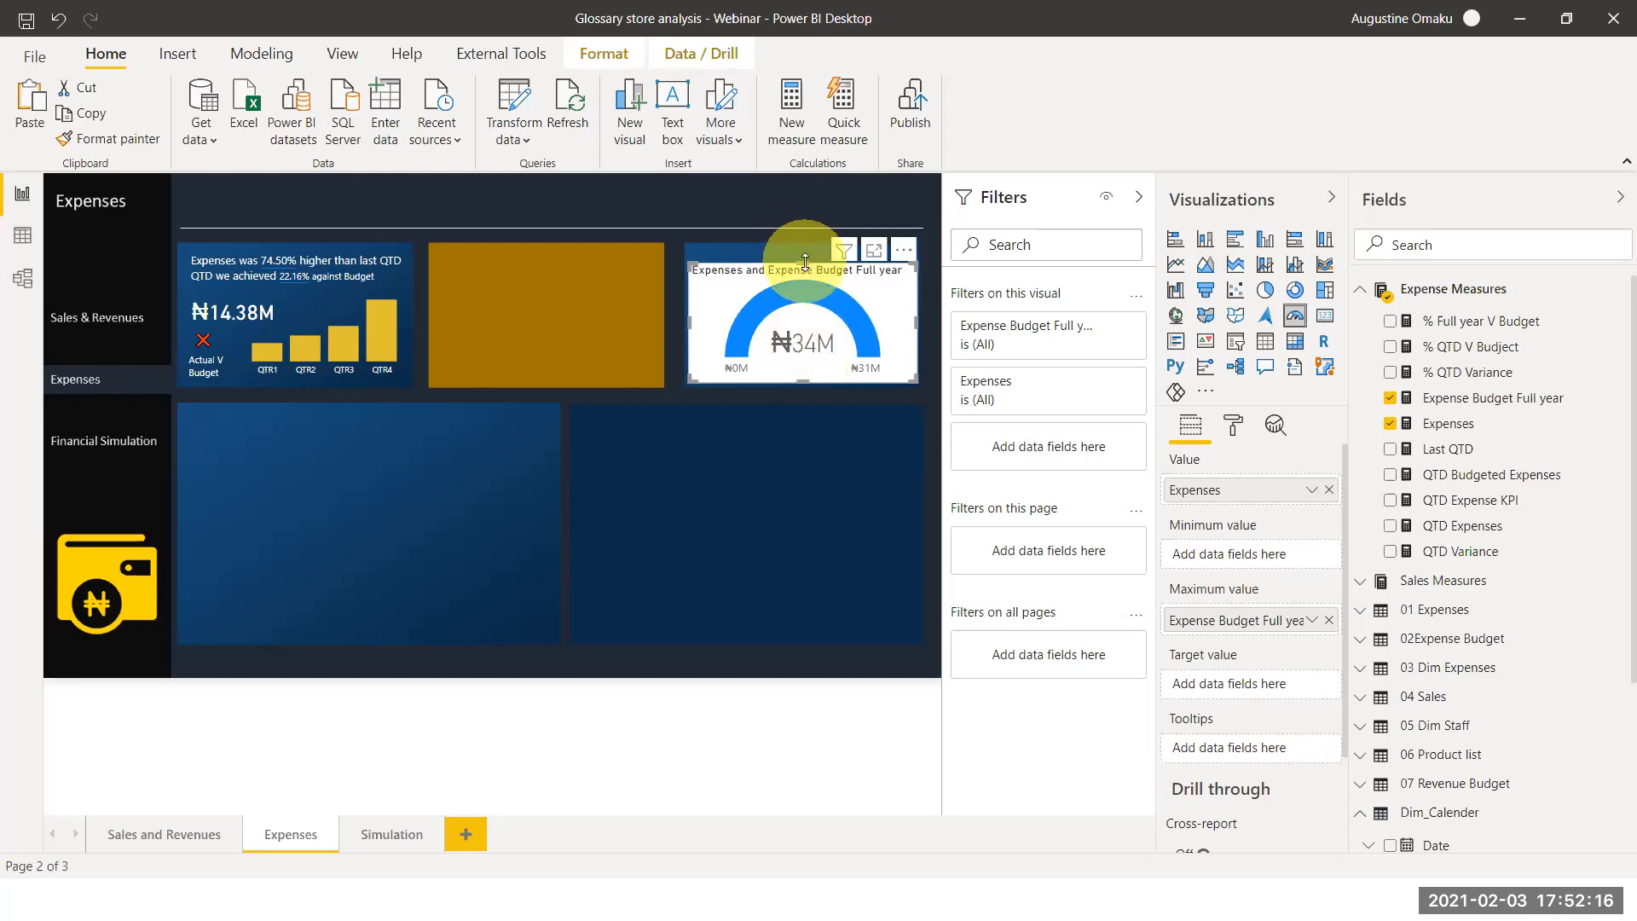
{"action": "left_click_drag", "start_coordinate": [804, 260], "coordinate": [800, 271]}
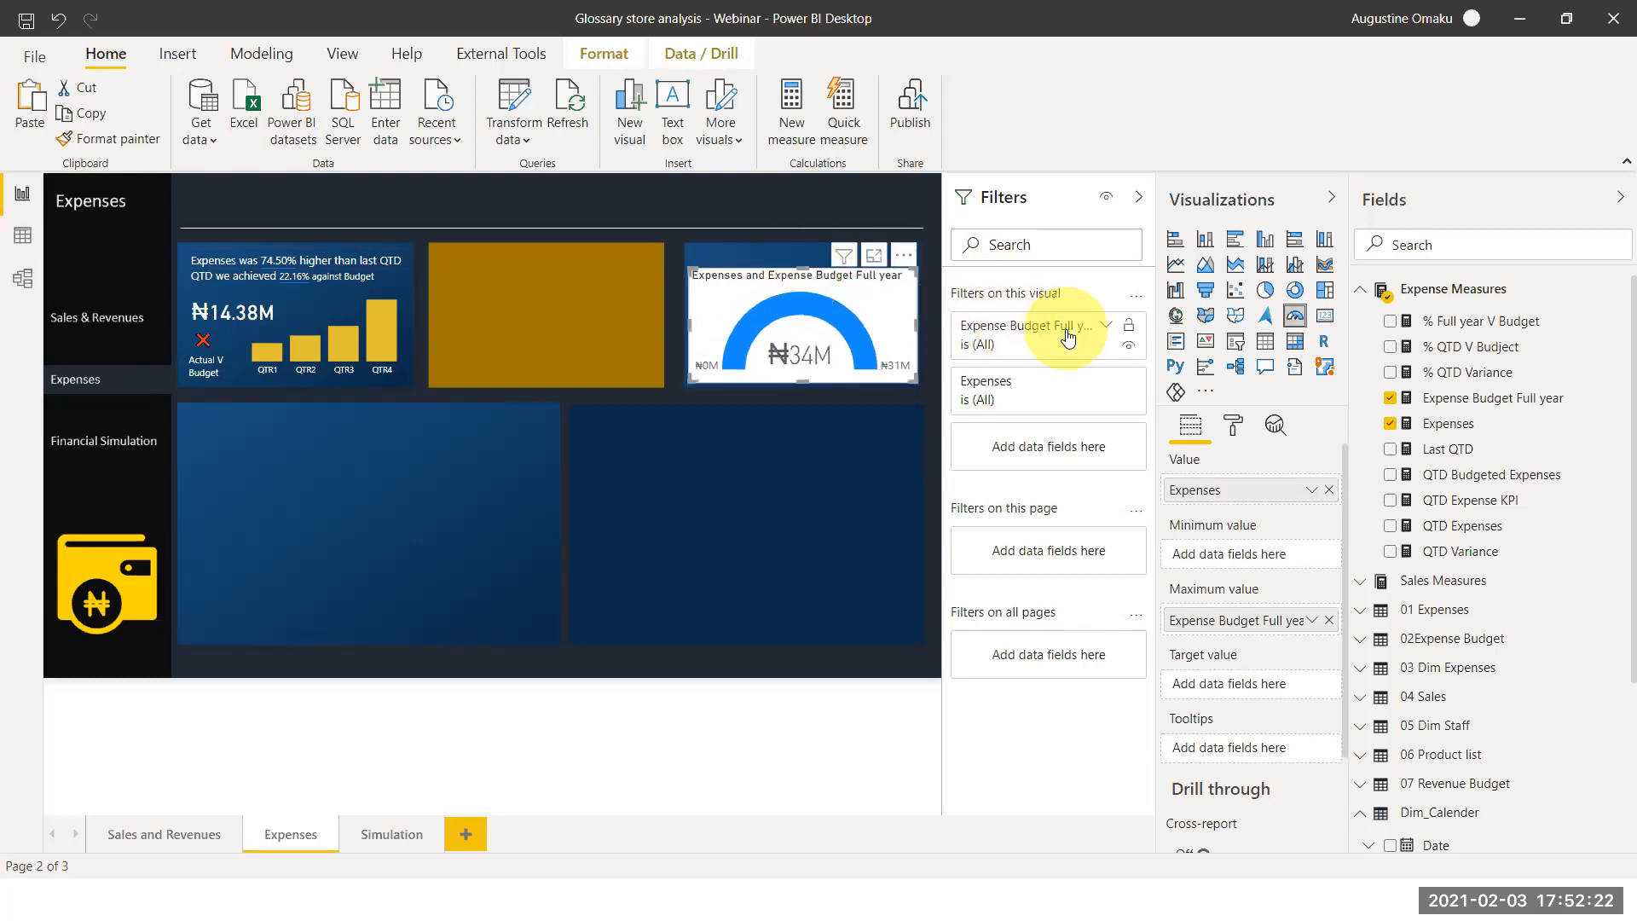
{"action": "left_click", "coordinate": [1240, 440]}
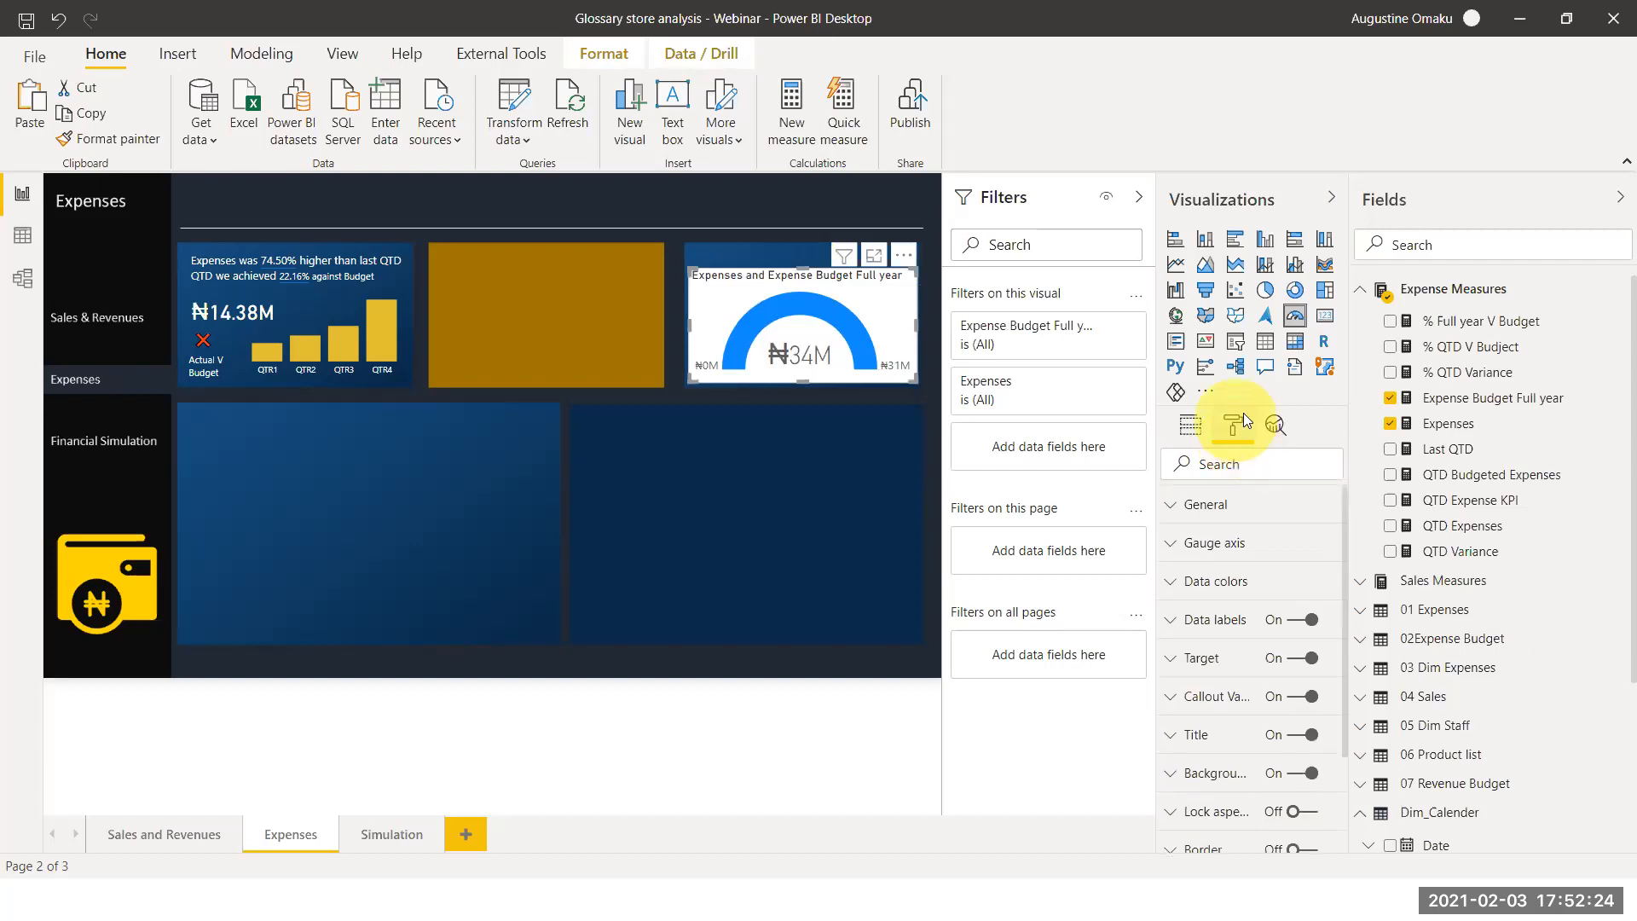
{"action": "left_click", "coordinate": [1317, 741]}
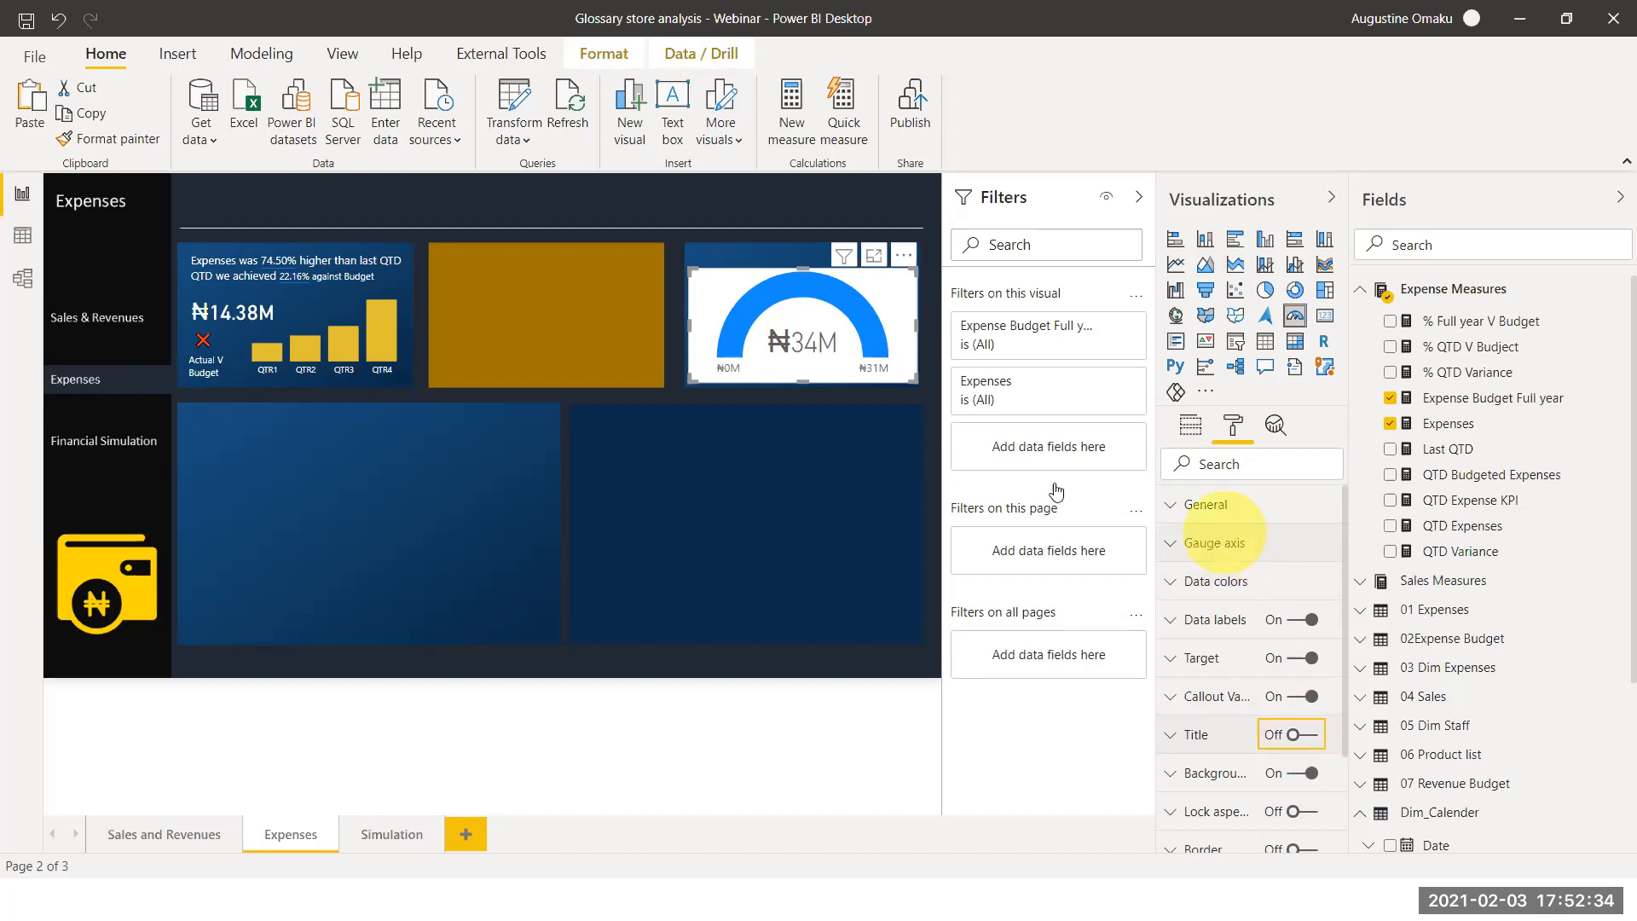
{"action": "left_click", "coordinate": [1306, 775]}
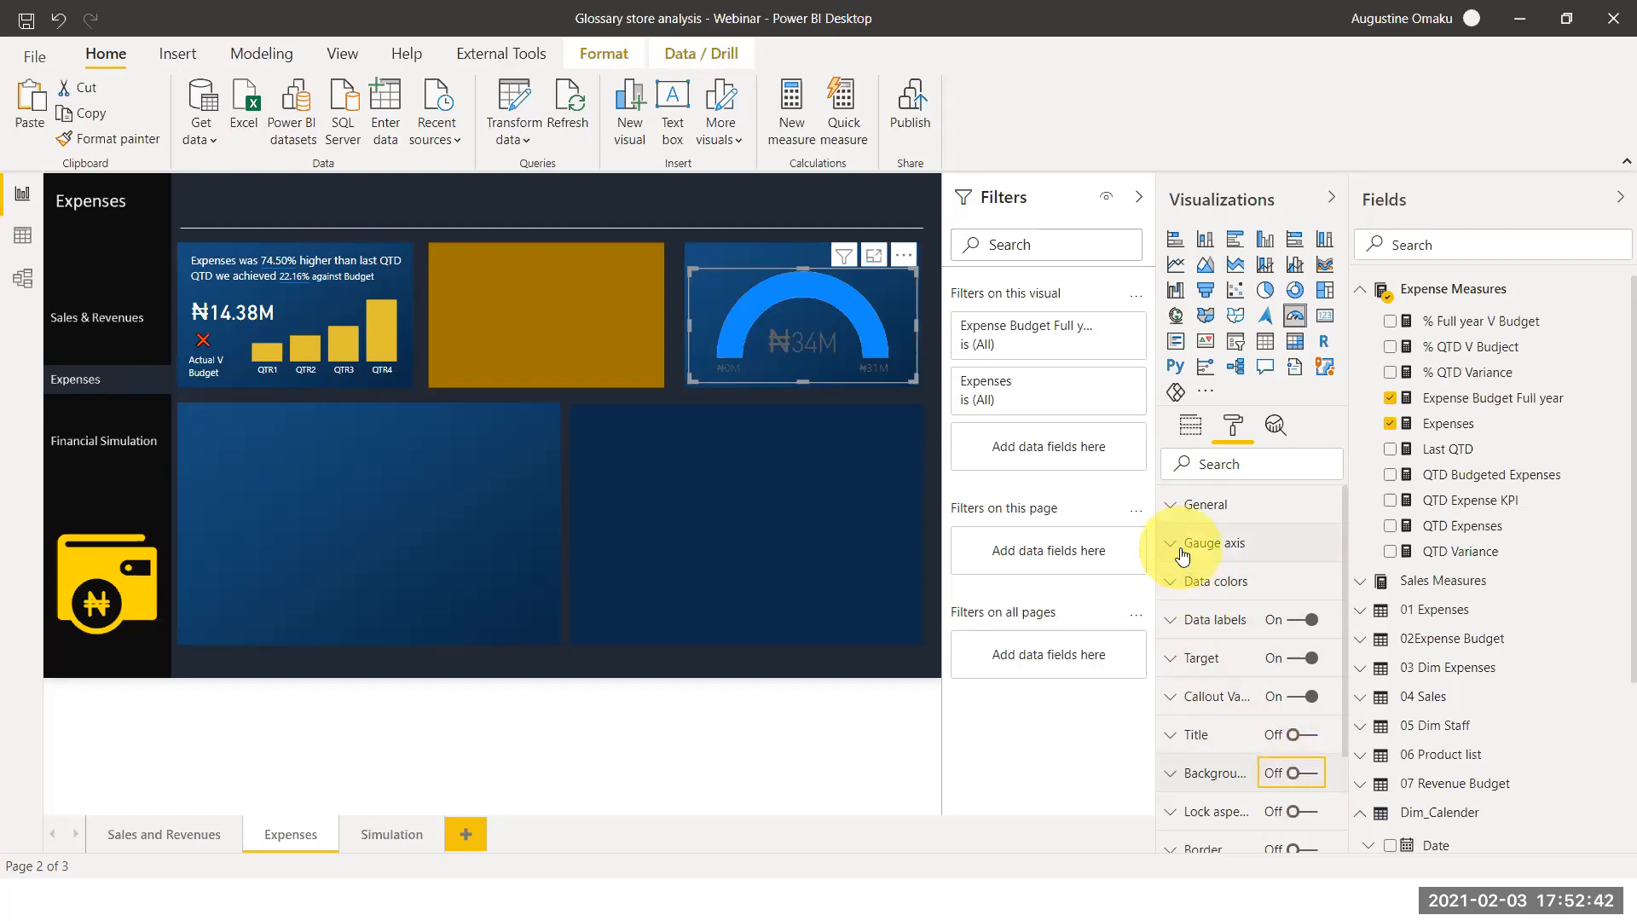
Color the gauge's data labels white
{"action": "left_click", "coordinate": [1165, 583]}
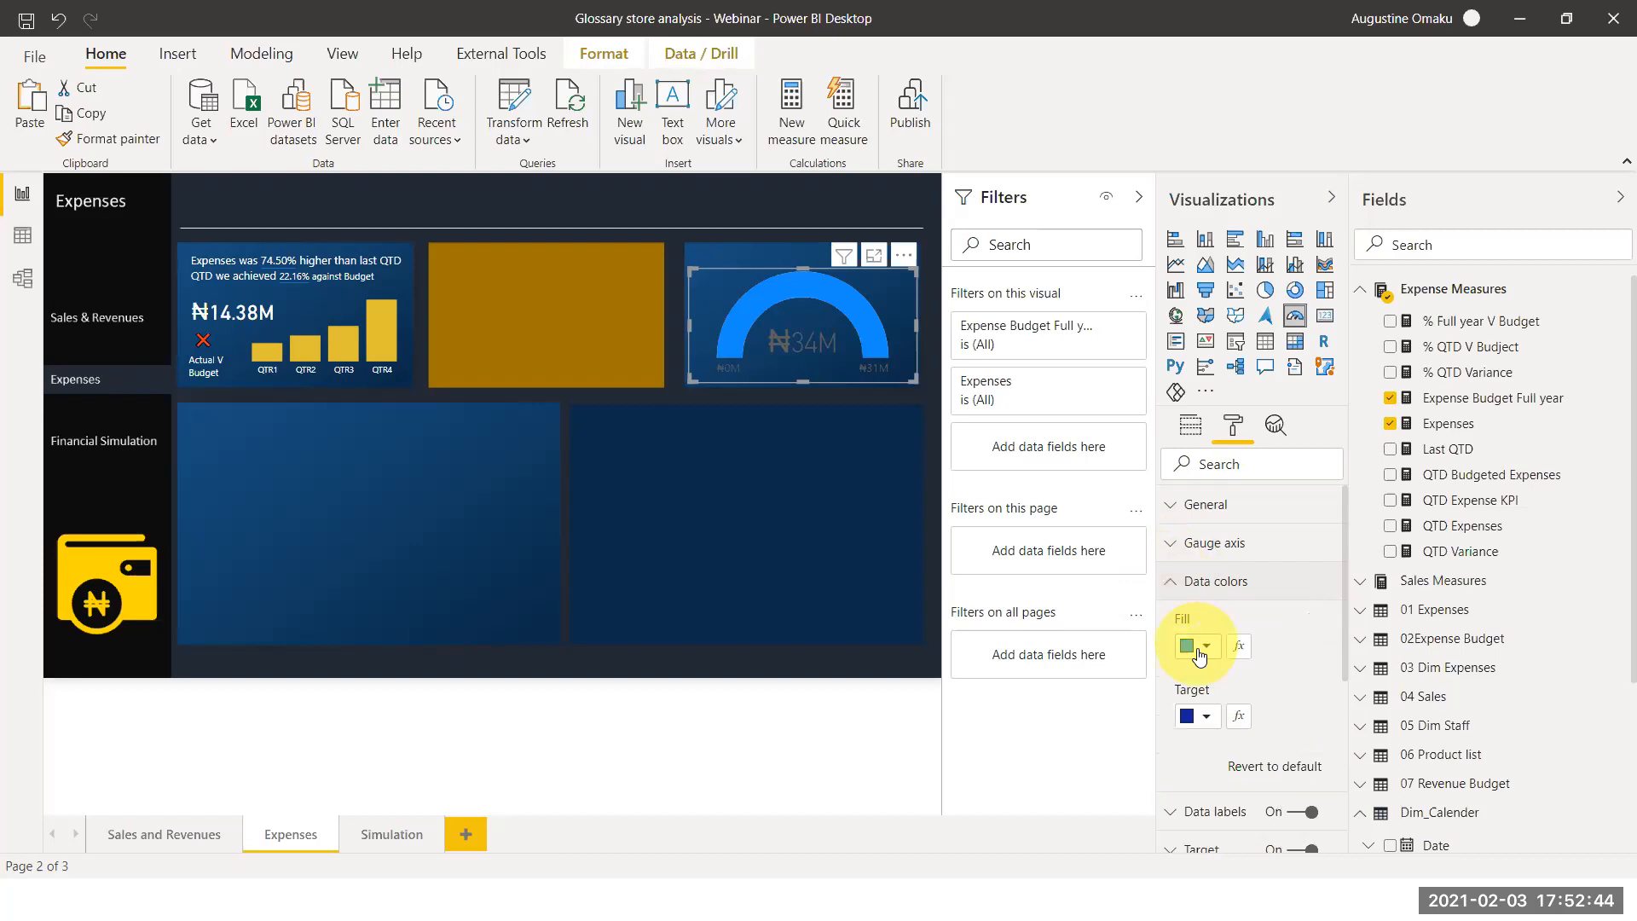
{"action": "left_click", "coordinate": [1167, 581]}
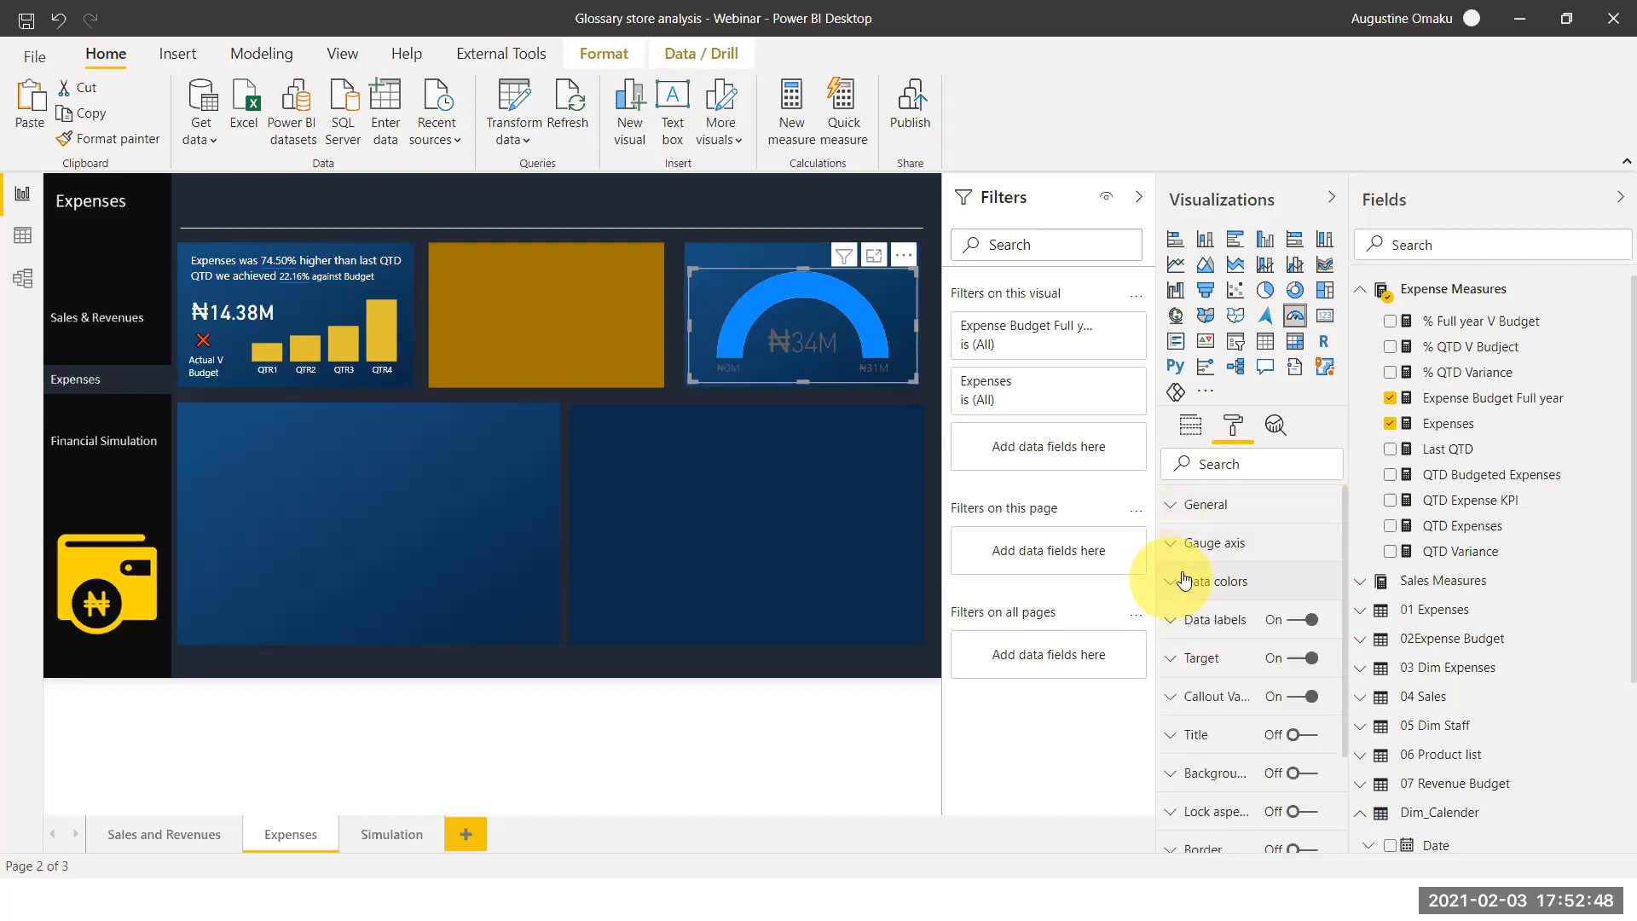
{"action": "left_click", "coordinate": [1179, 629]}
{"action": "left_click", "coordinate": [1196, 693]}
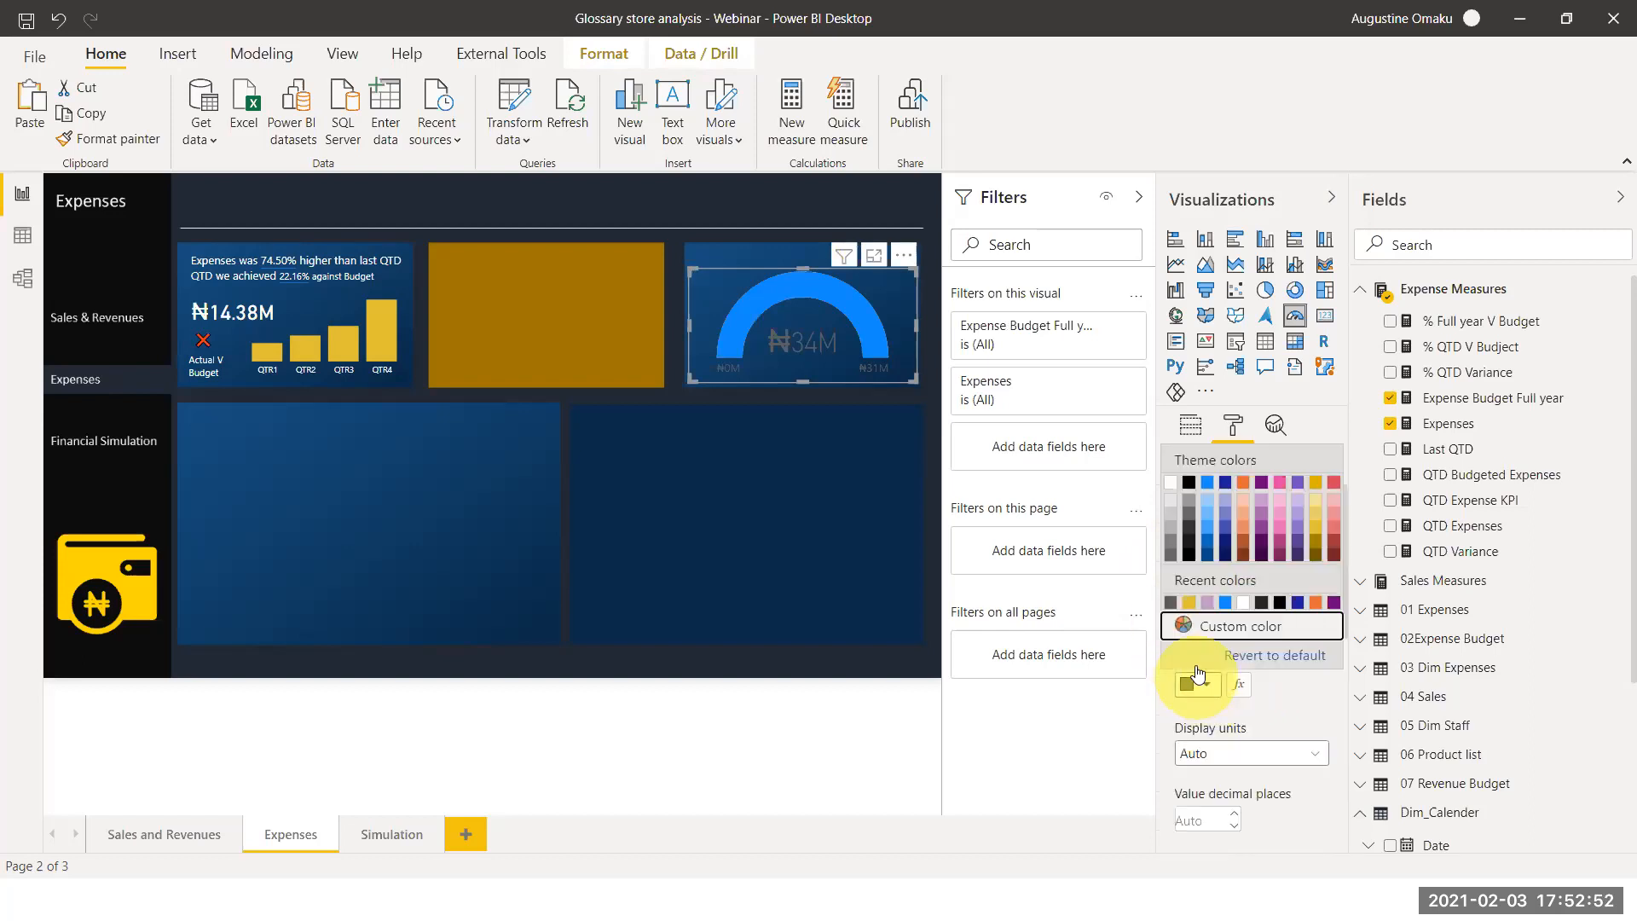
{"action": "left_click", "coordinate": [1244, 605]}
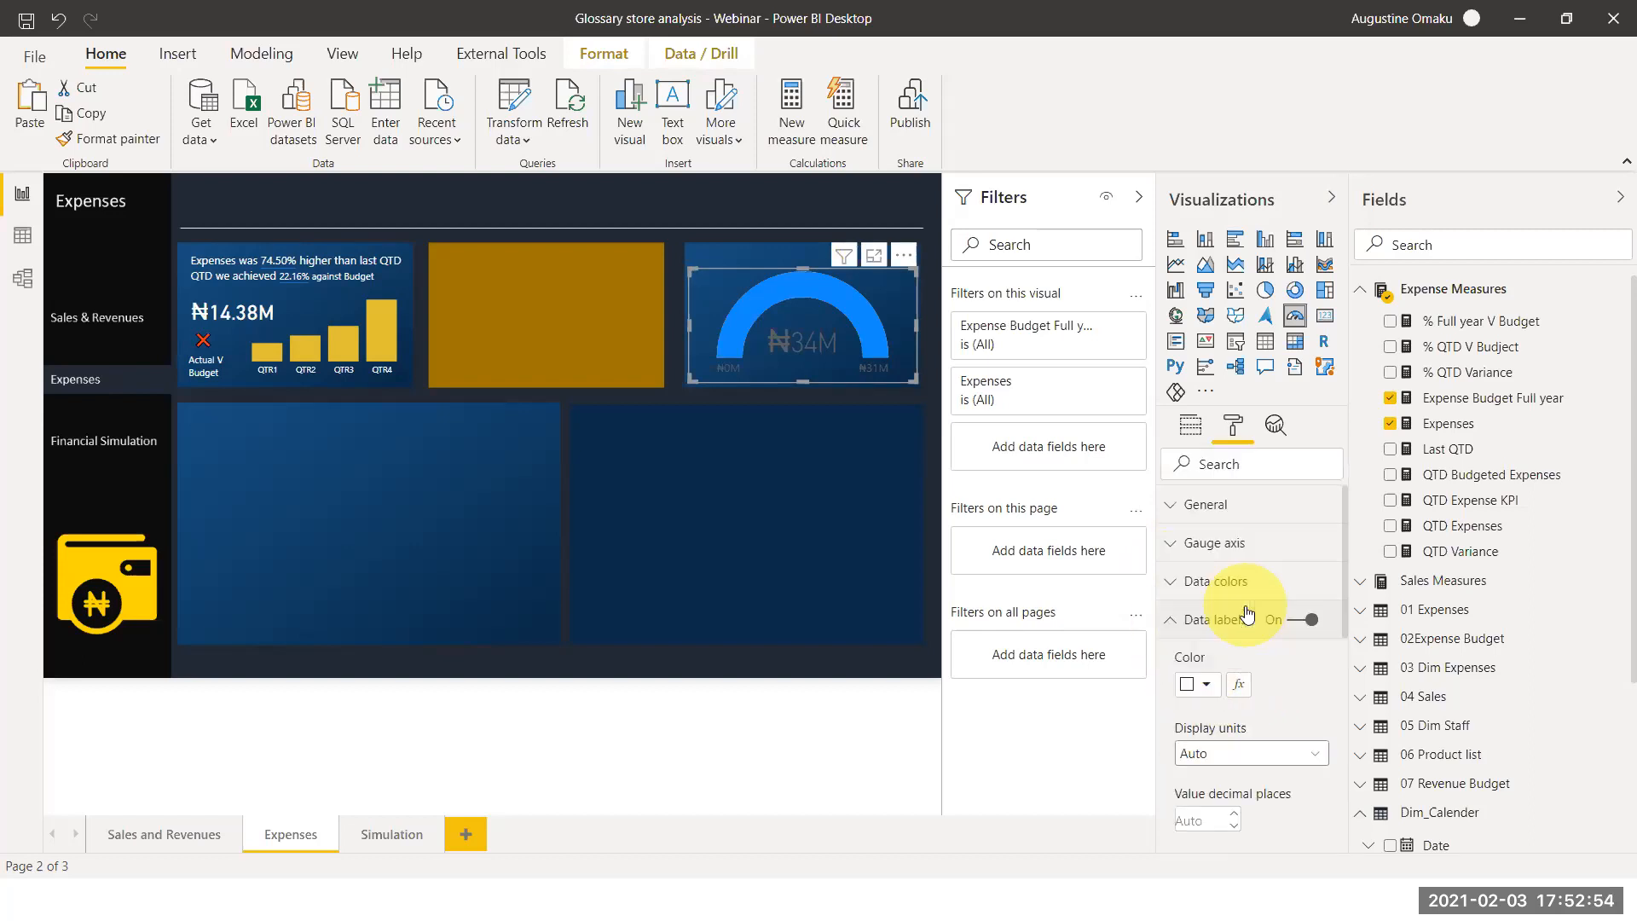
Color the gauge's callout value white
{"action": "left_click", "coordinate": [1198, 620]}
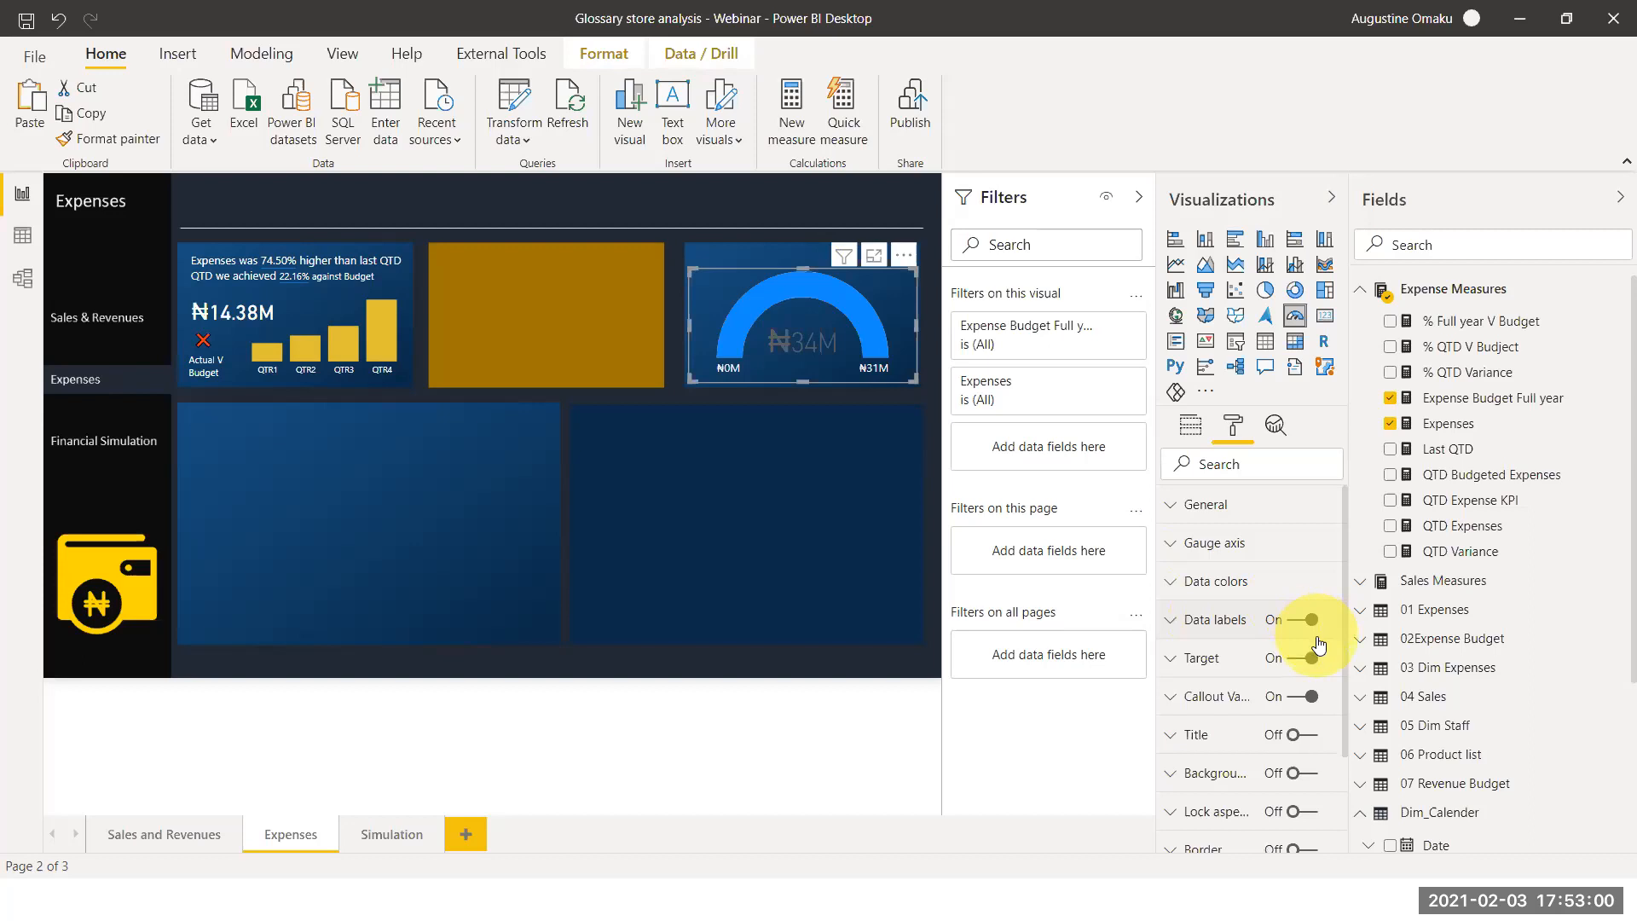
{"action": "left_click", "coordinate": [1182, 555]}
{"action": "left_click_drag", "start_coordinate": [1340, 583], "coordinate": [1341, 771]}
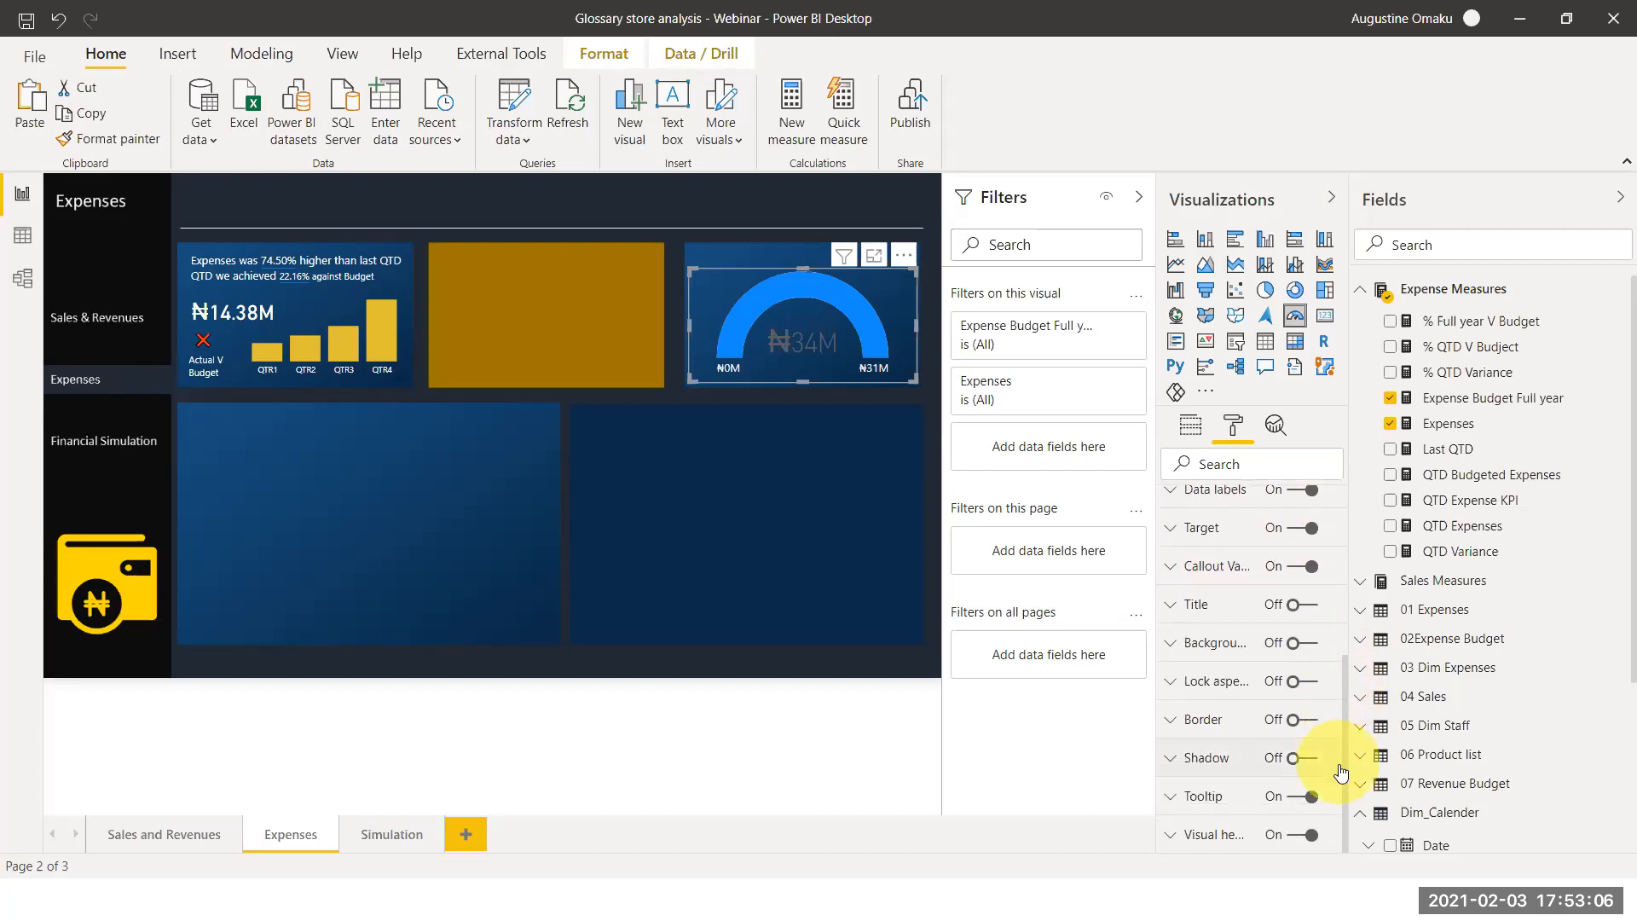
{"action": "left_click", "coordinate": [1170, 577]}
{"action": "left_click", "coordinate": [815, 348]}
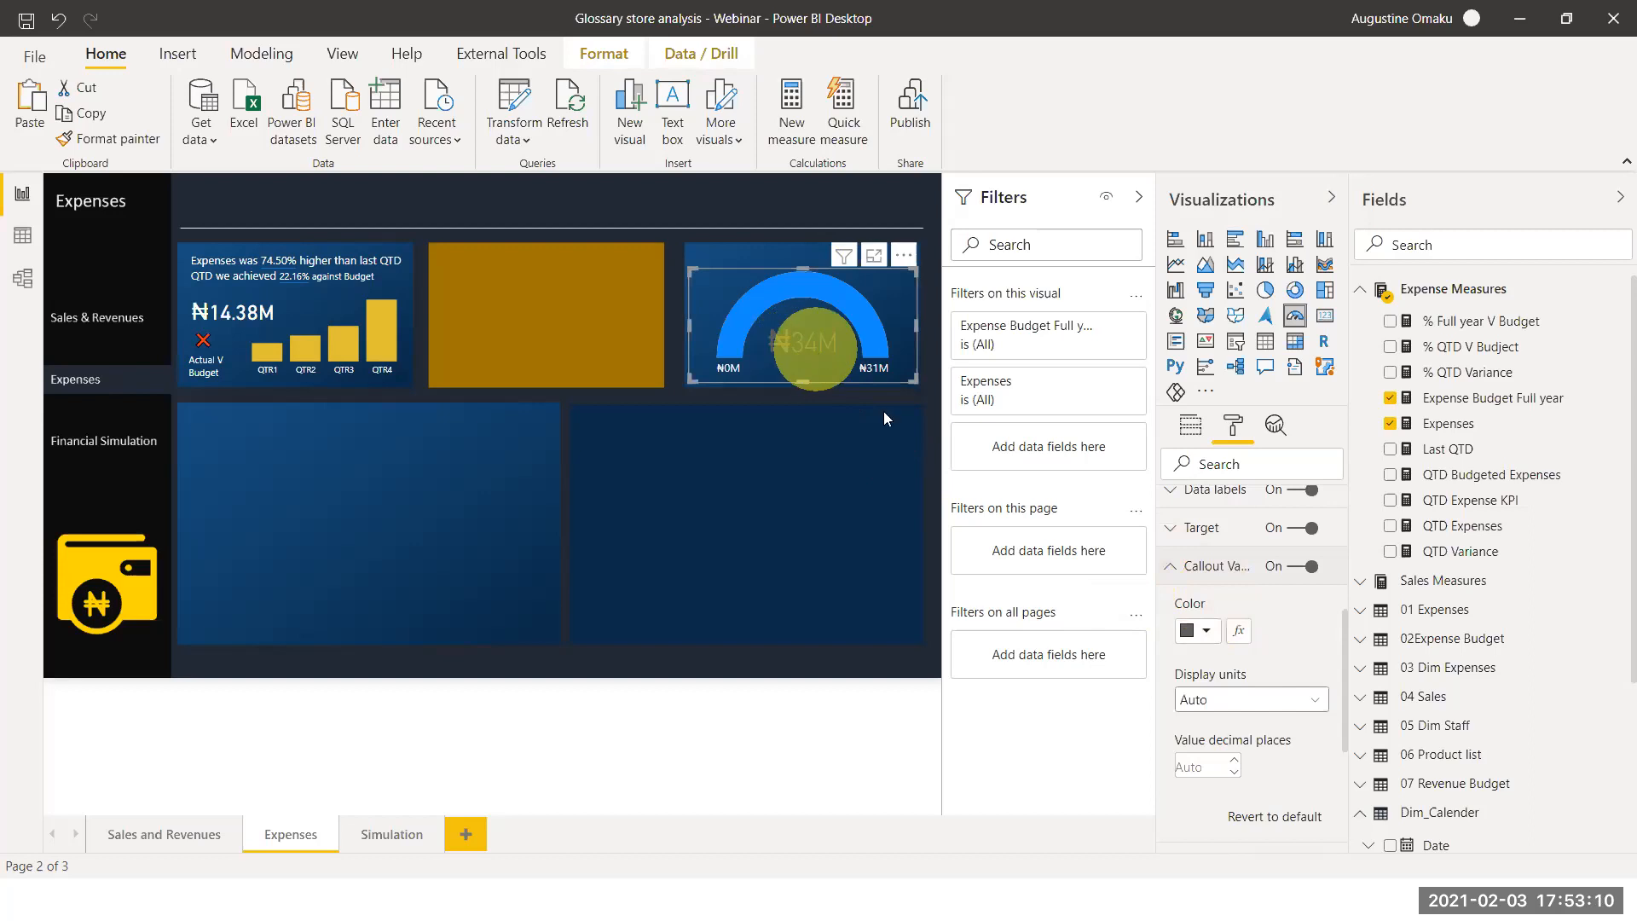
{"action": "left_click", "coordinate": [1195, 648]}
{"action": "left_click", "coordinate": [1194, 569]}
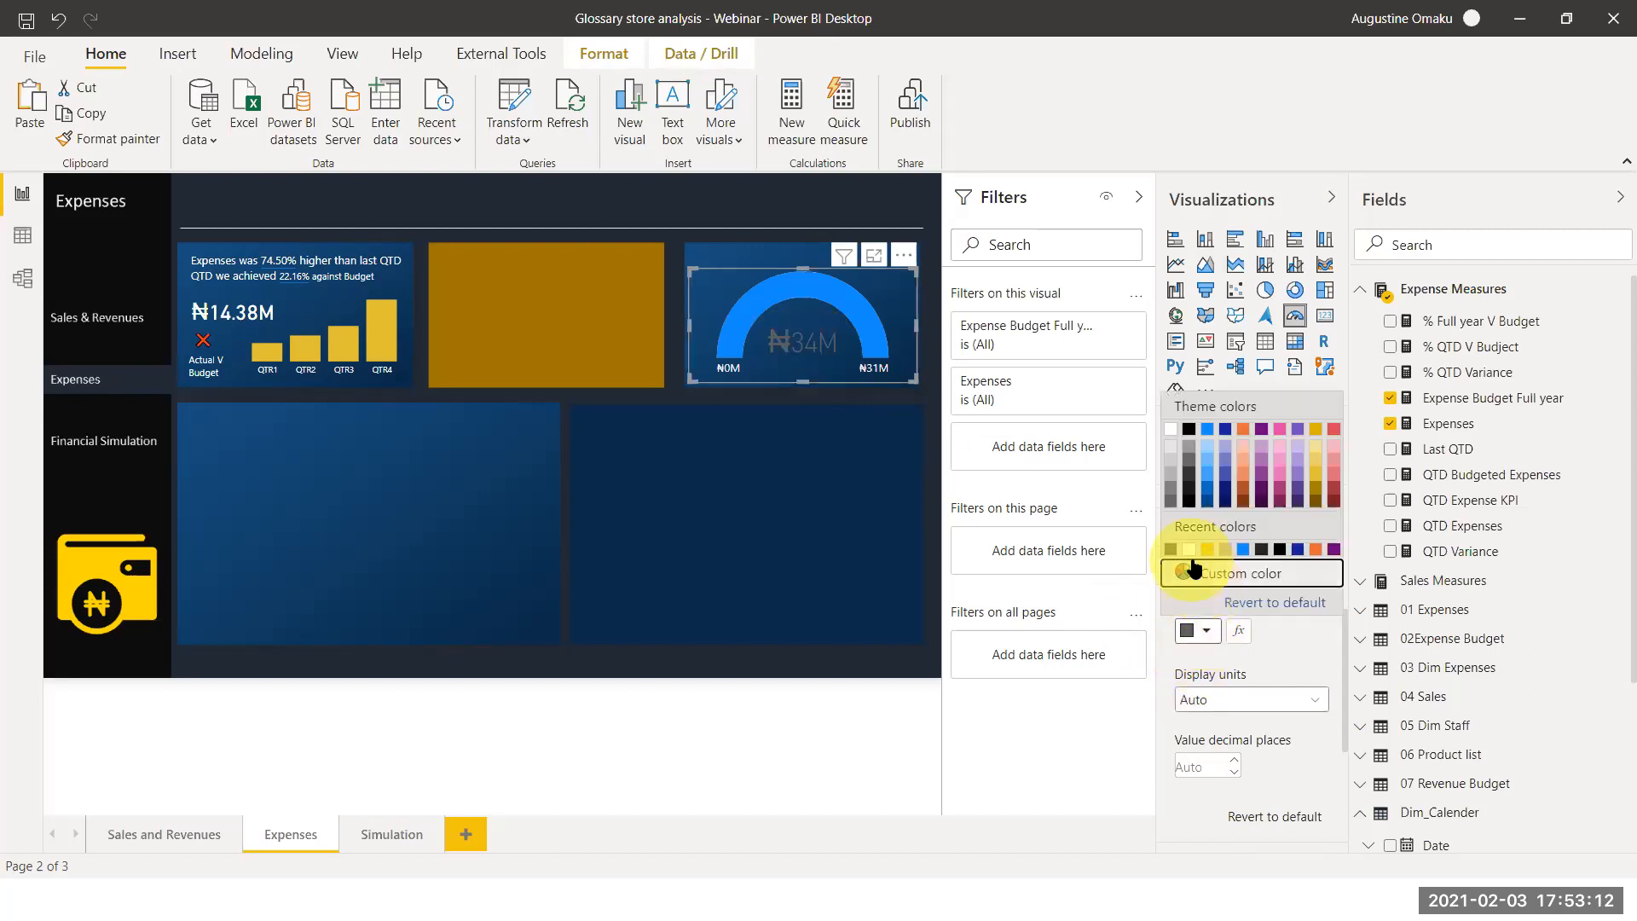
{"action": "left_click", "coordinate": [1190, 550]}
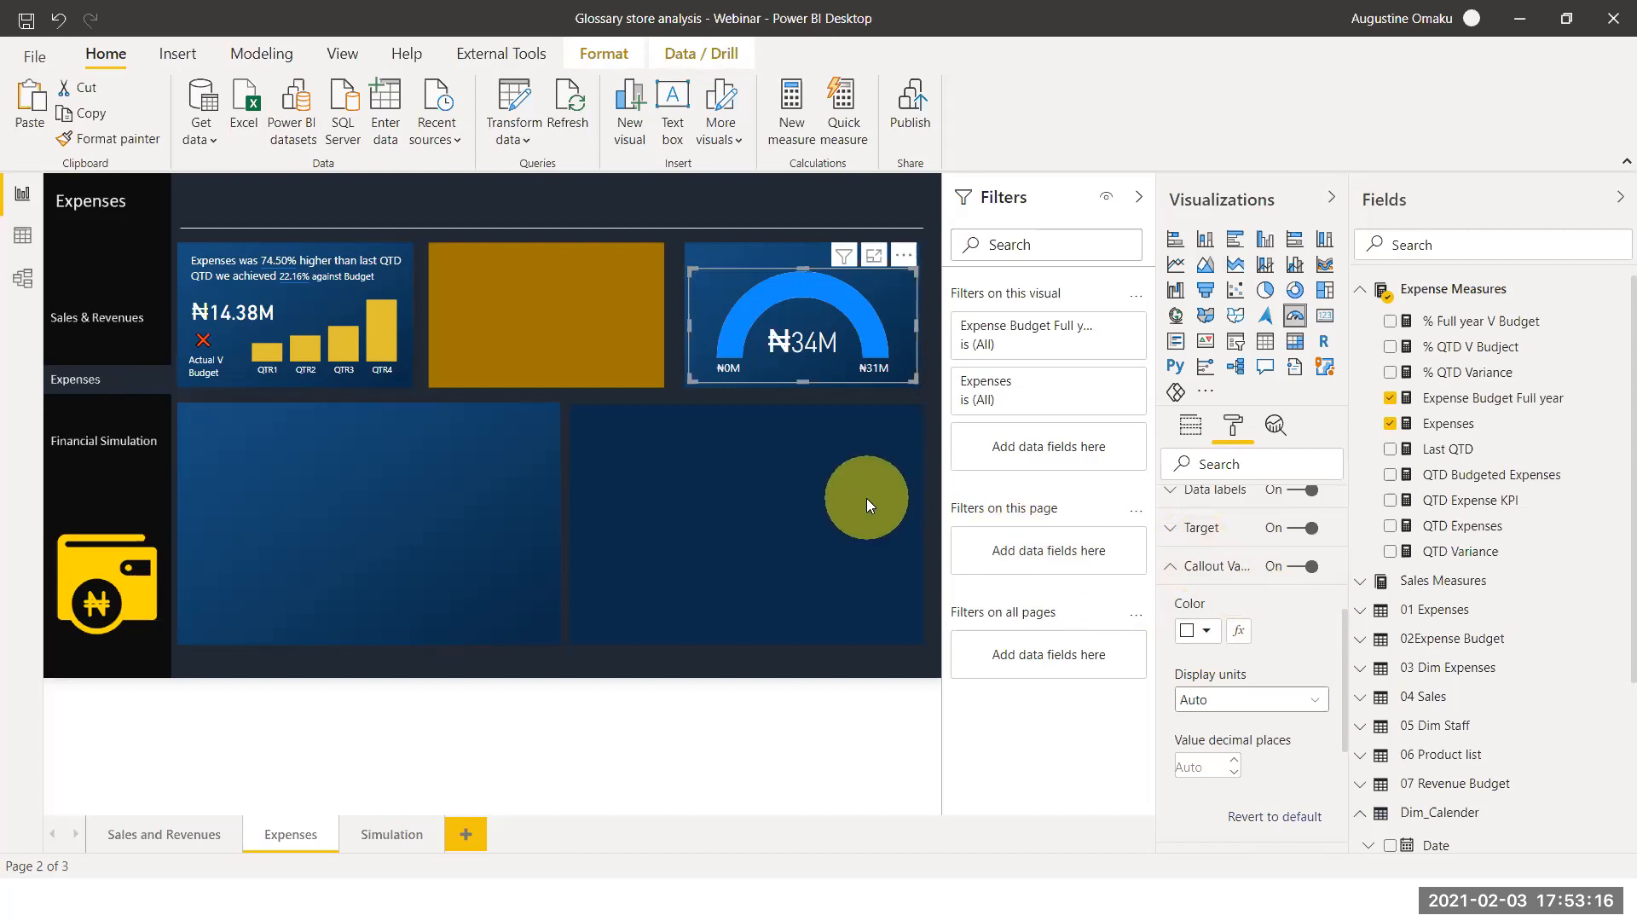
{"action": "left_click", "coordinate": [820, 393]}
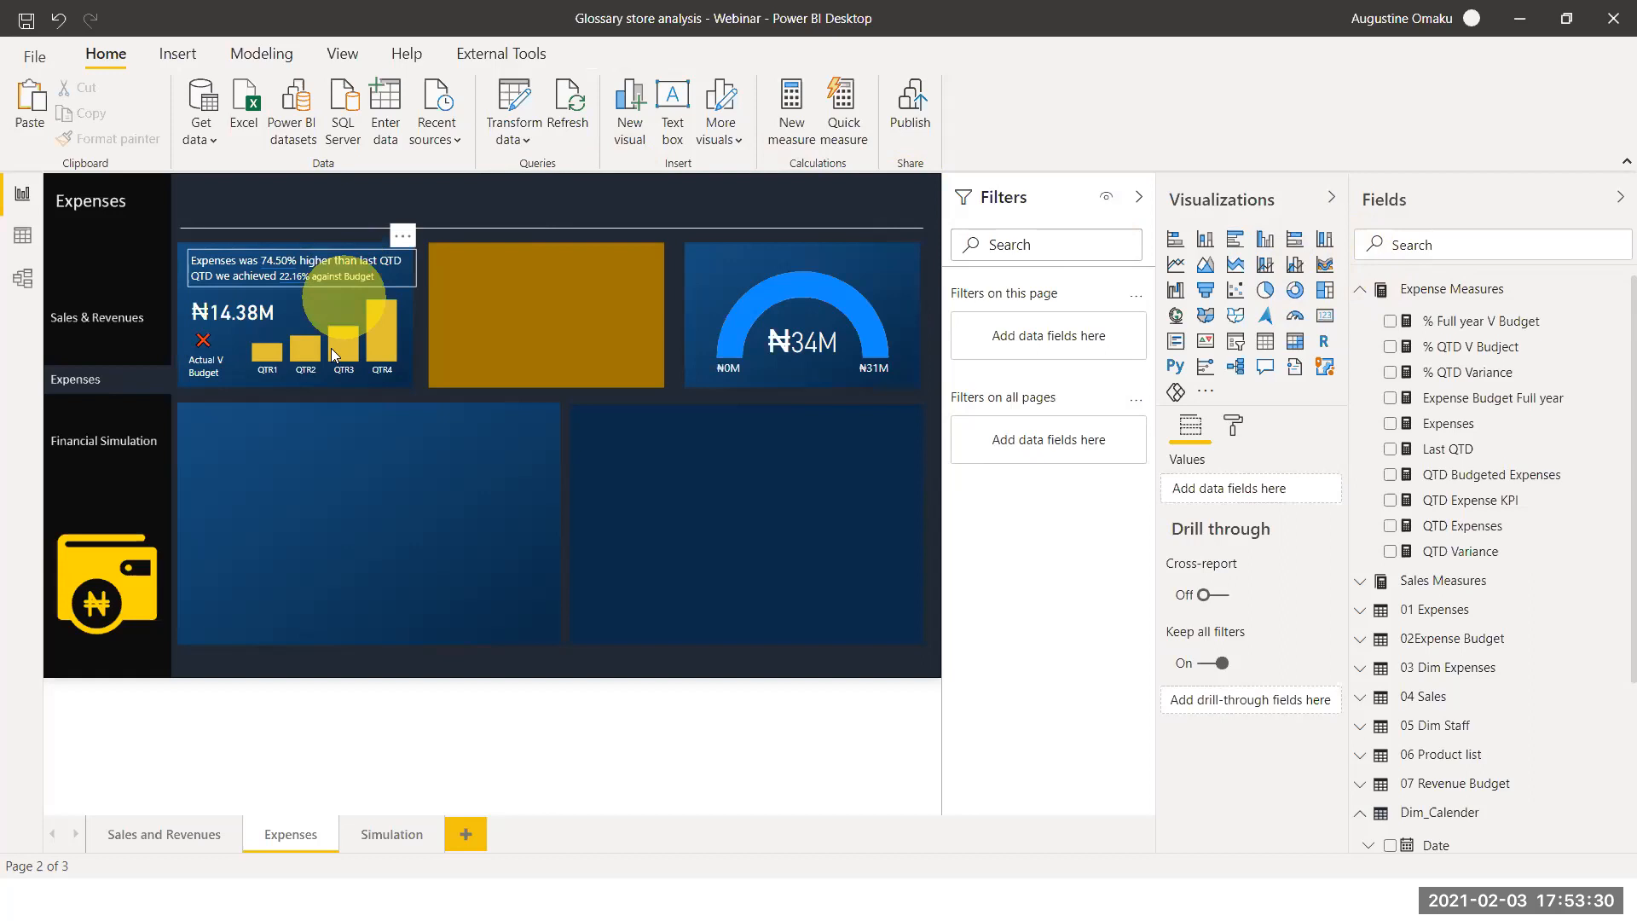
Duplicate the Actual V Budget text box and place the copy above the gauge, widened into a single-line heading
{"action": "left_click", "coordinate": [226, 382]}
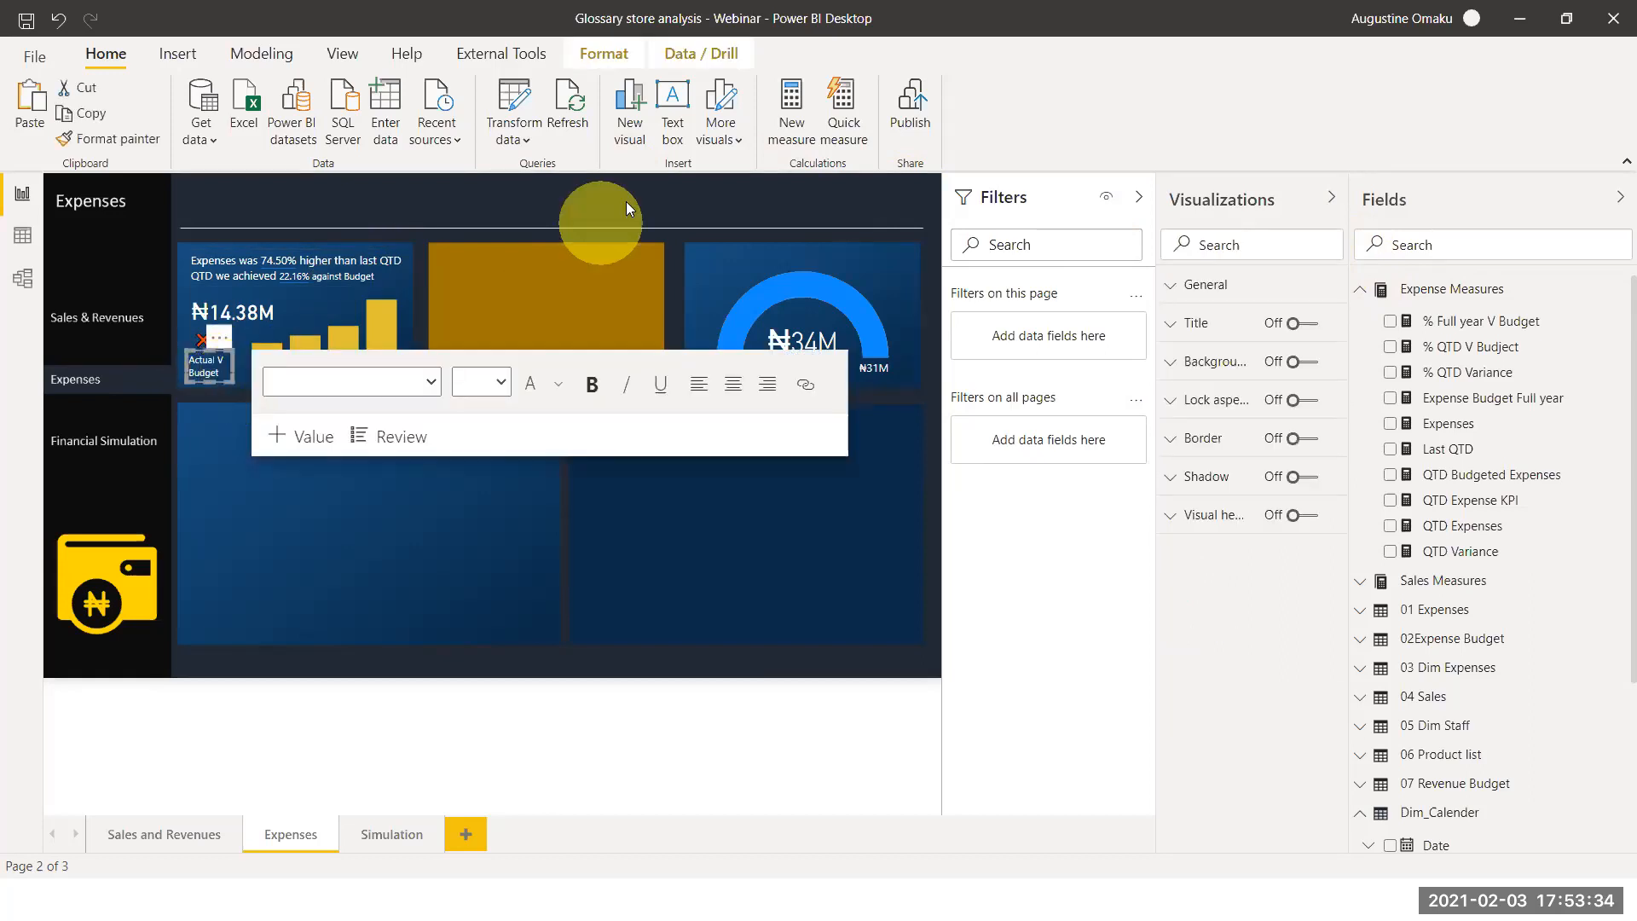
{"action": "left_click", "coordinate": [722, 250]}
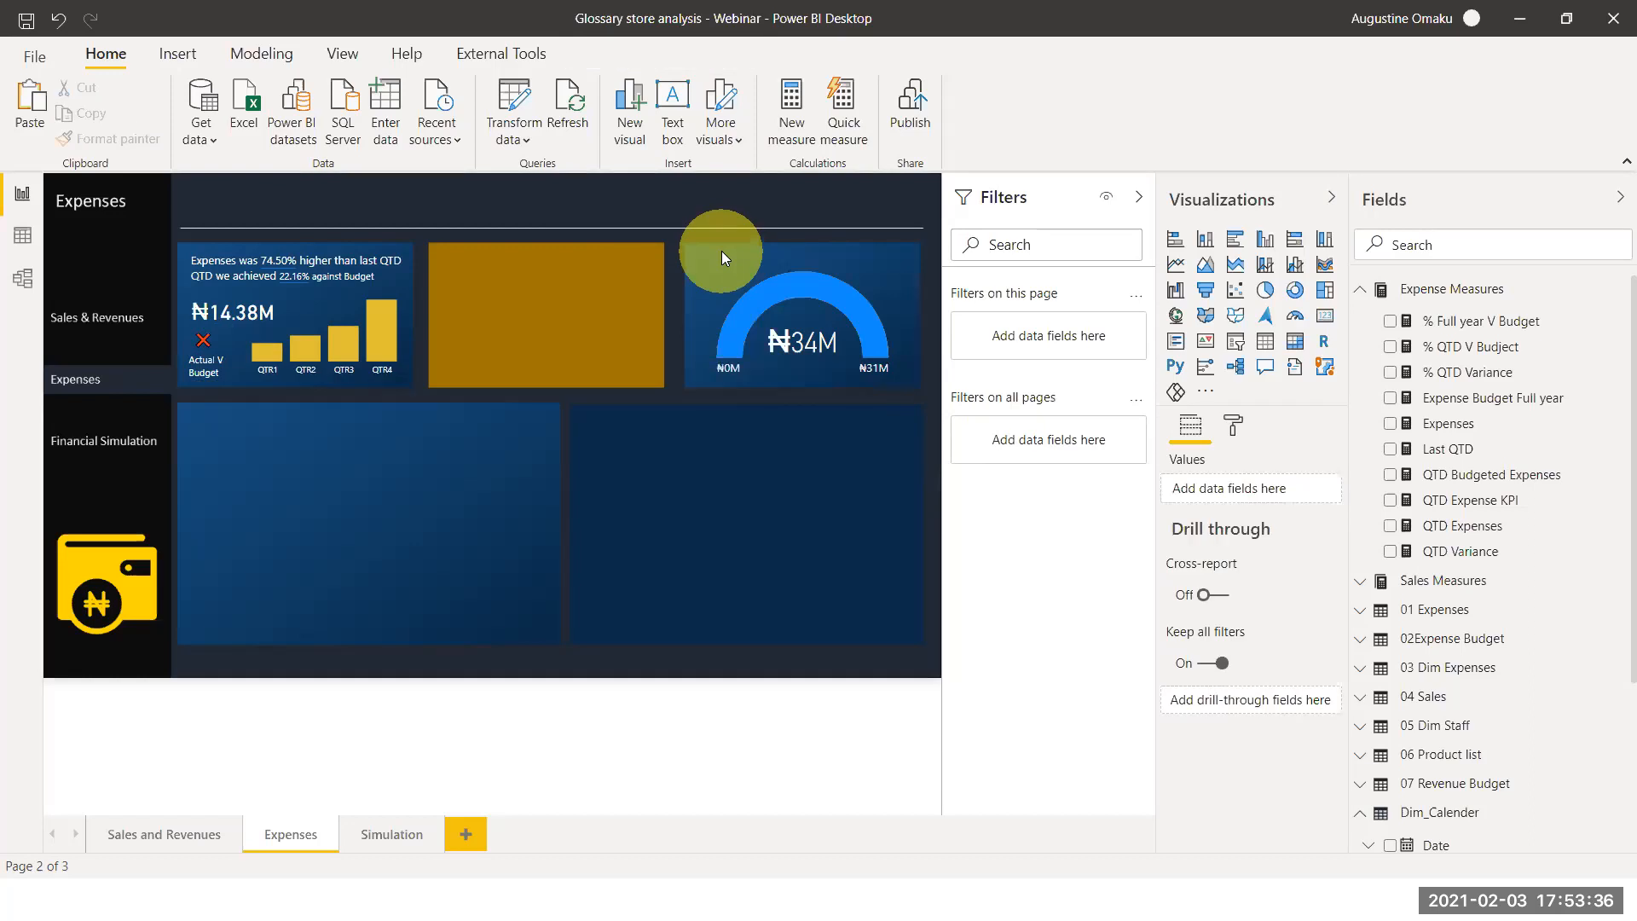
{"action": "key", "text": "ctrl+v"}
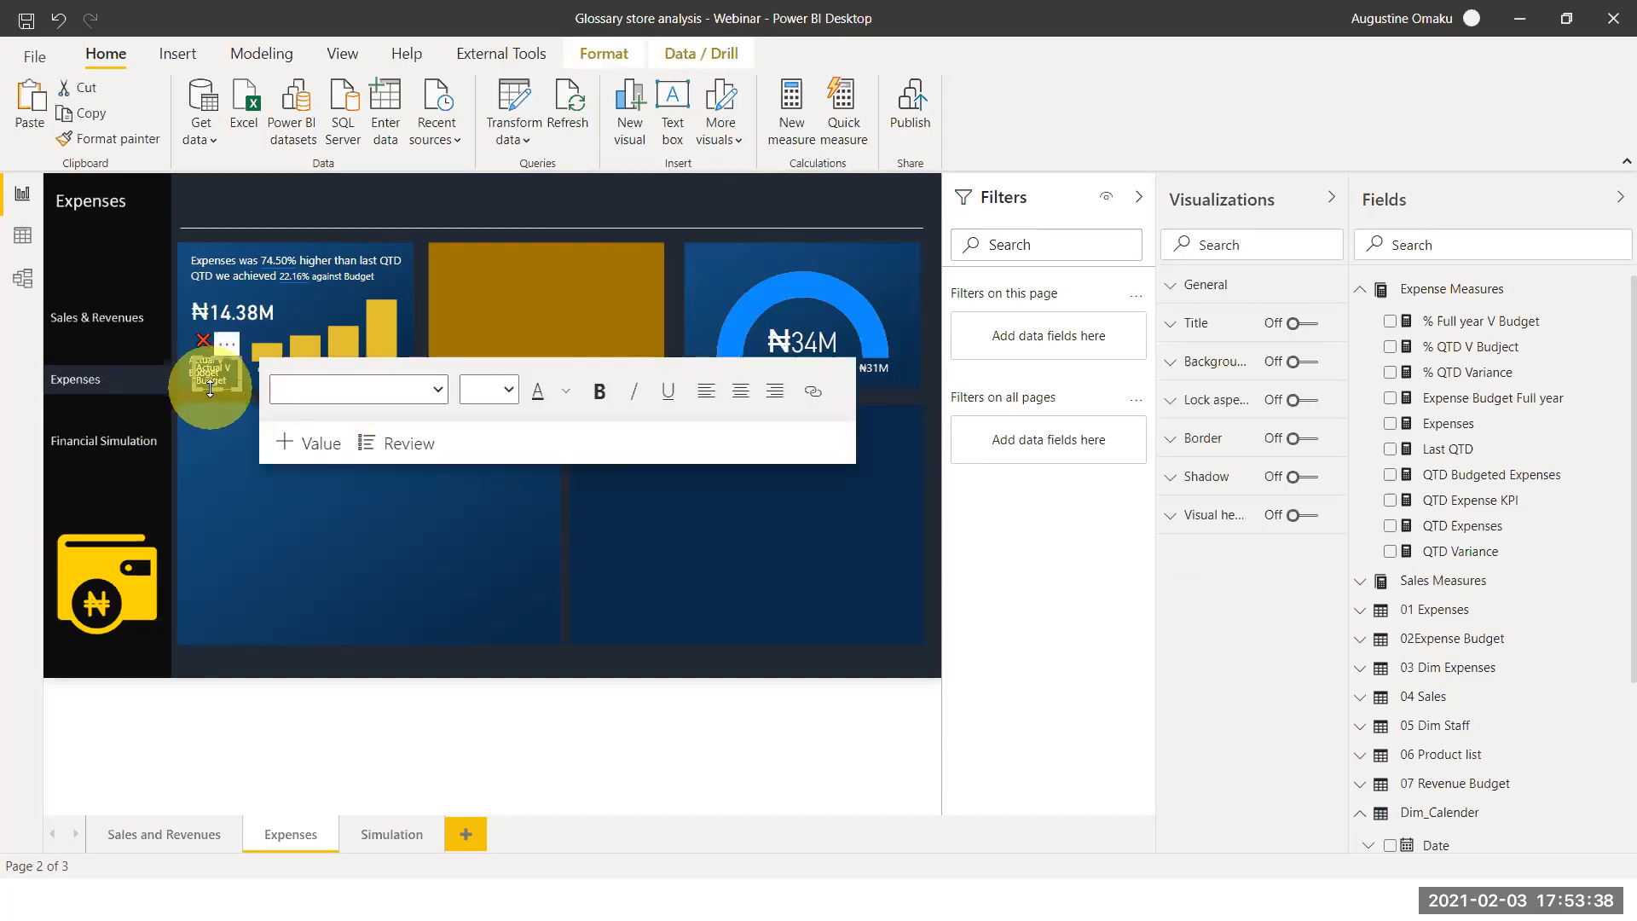
{"action": "left_click_drag", "start_coordinate": [225, 390], "coordinate": [885, 249]}
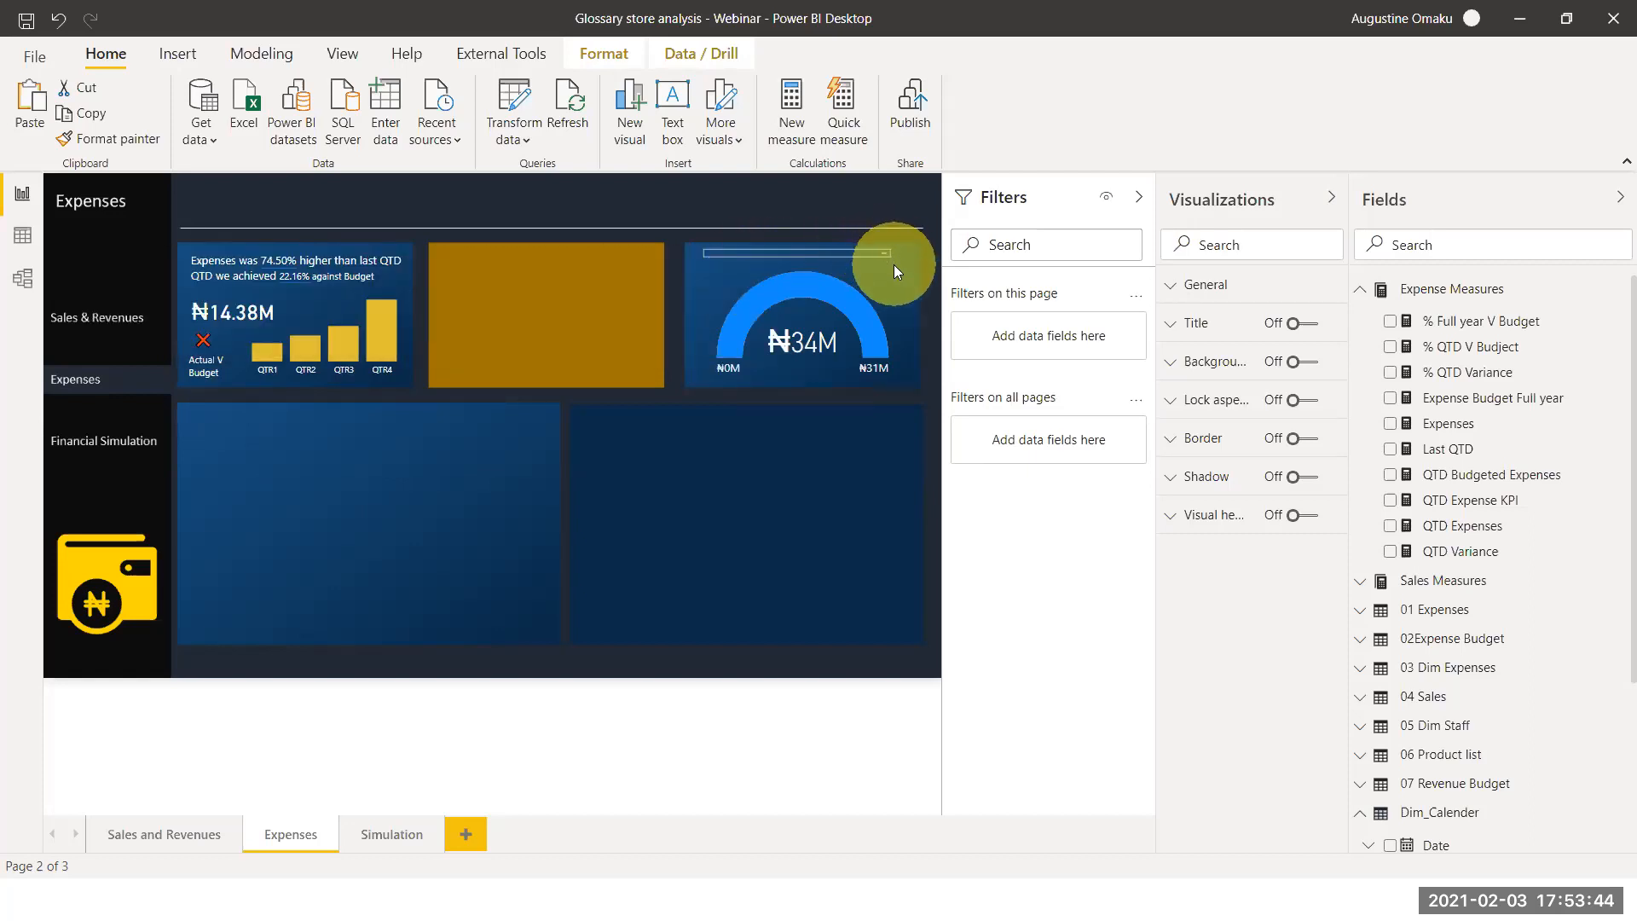
Change the copied text box's wording to "Full year Actual Expenses V Budget"
{"action": "left_click", "coordinate": [853, 257]}
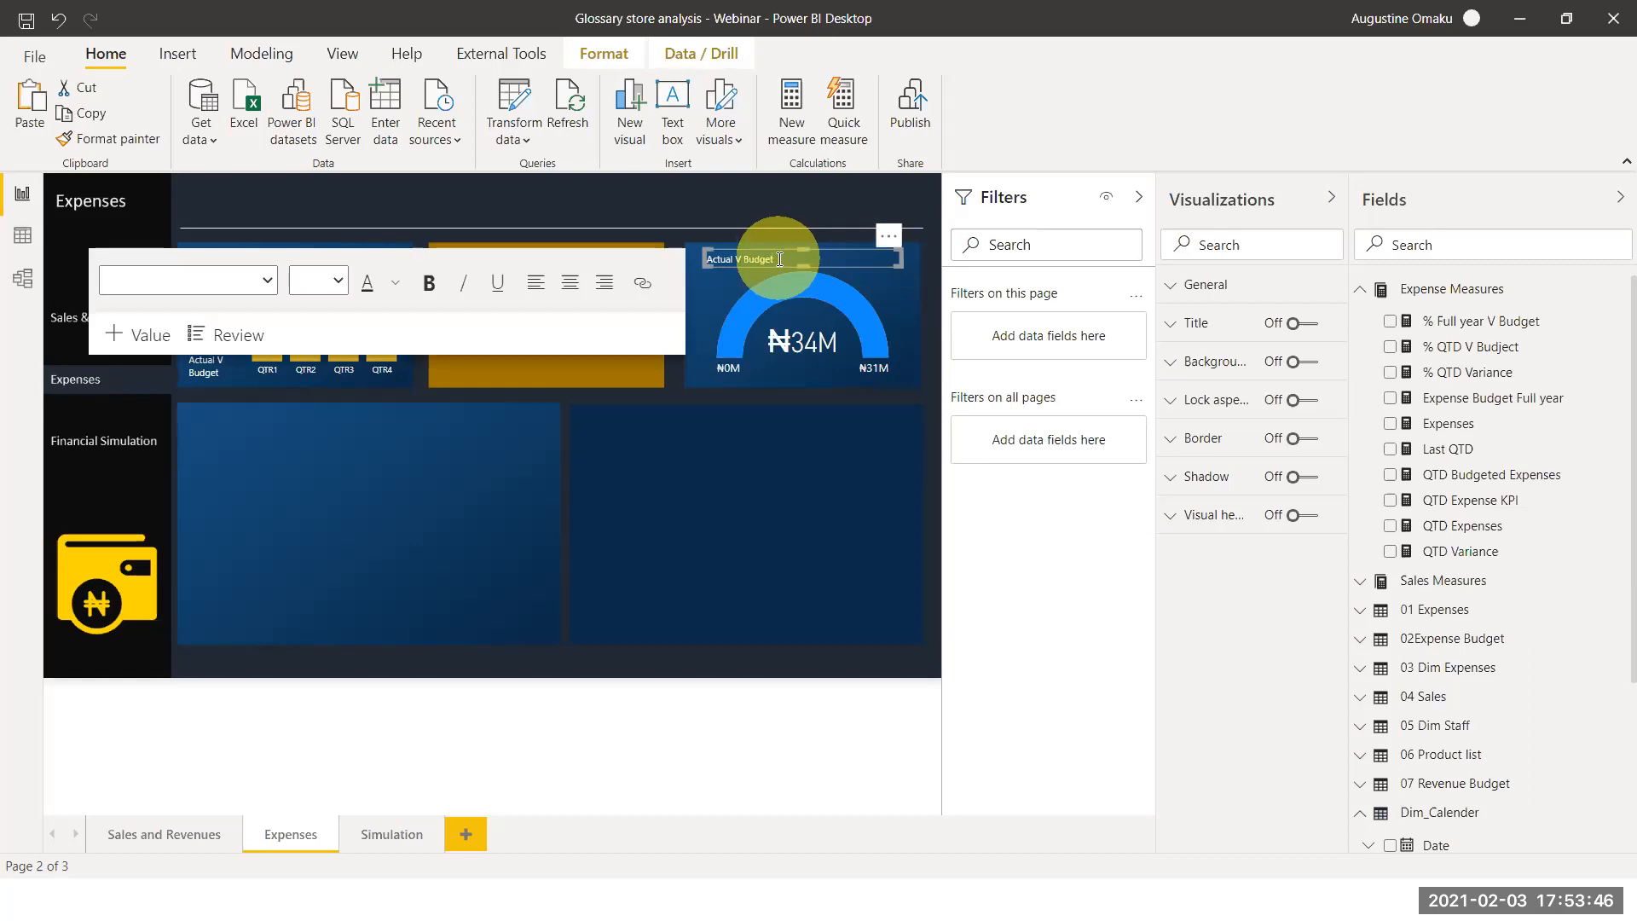
{"action": "left_click", "coordinate": [777, 259]}
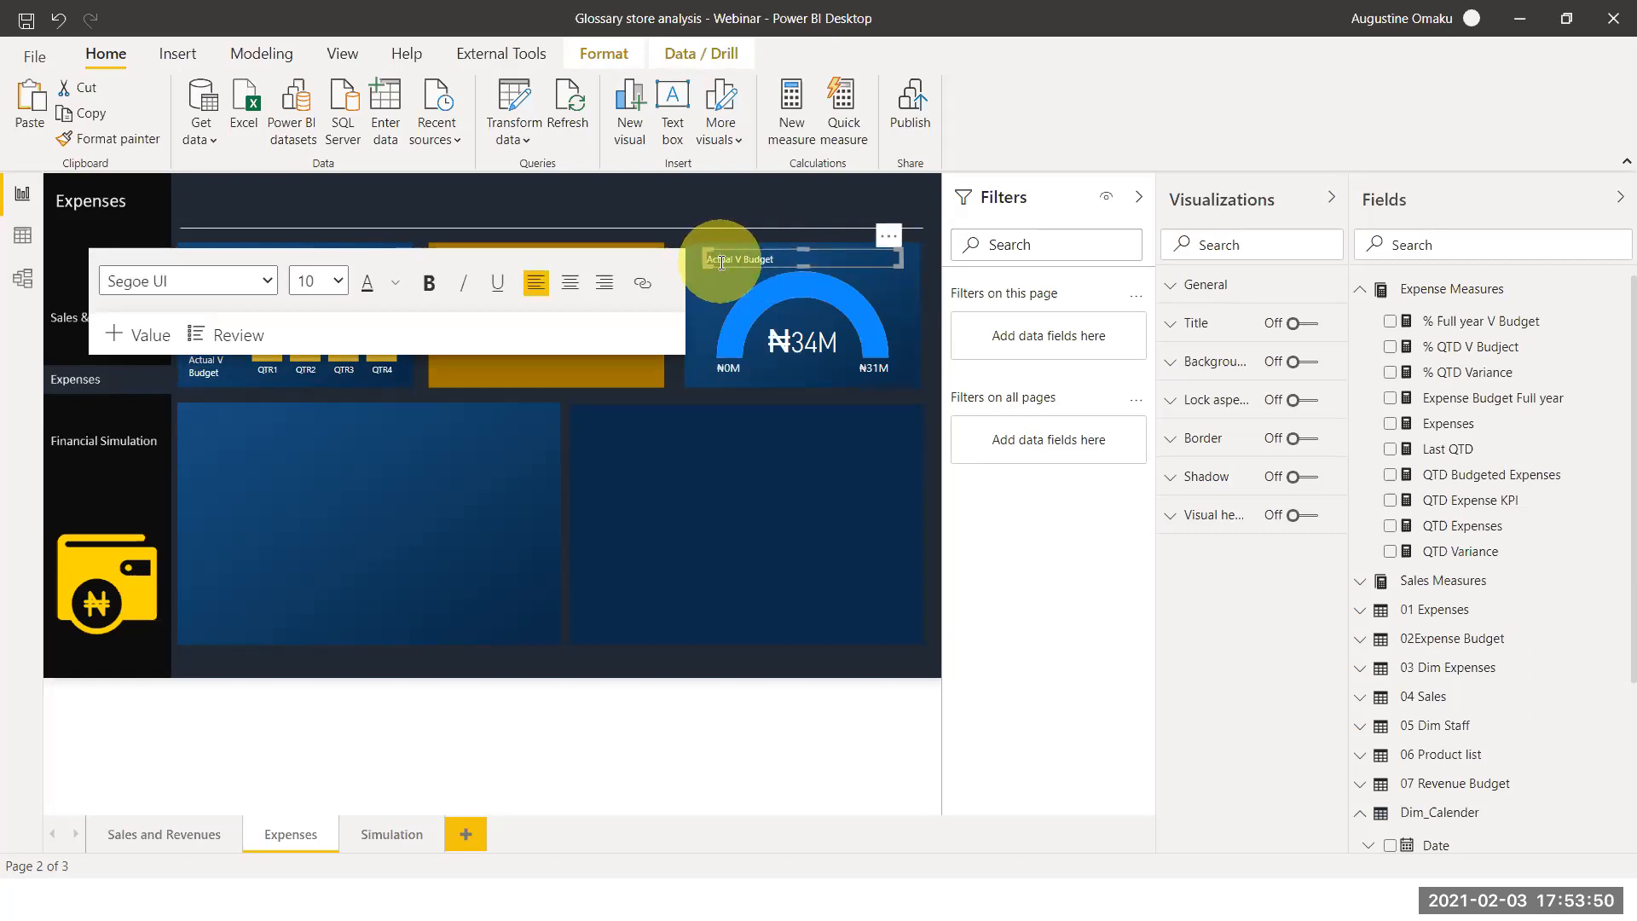
{"action": "type", "text": "Full year"}
{"action": "type", "text": "Expenses"}
Set the whole gauge heading's font size to 12
{"action": "left_click", "coordinate": [868, 254]}
{"action": "key", "text": "ctrl+a"}
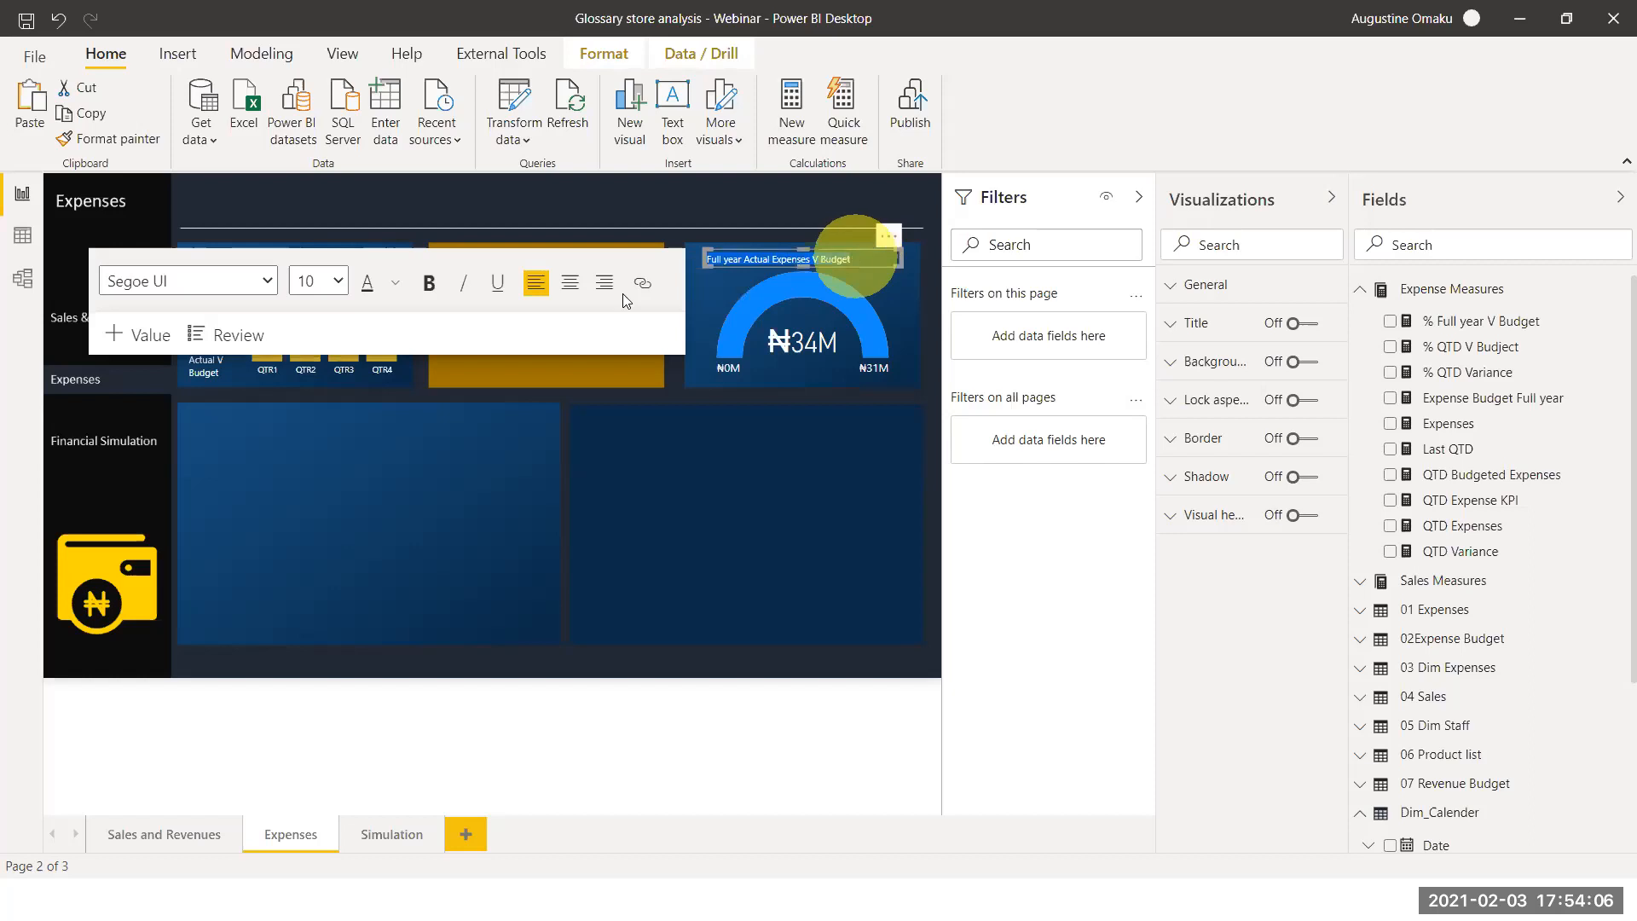
{"action": "left_click", "coordinate": [331, 282]}
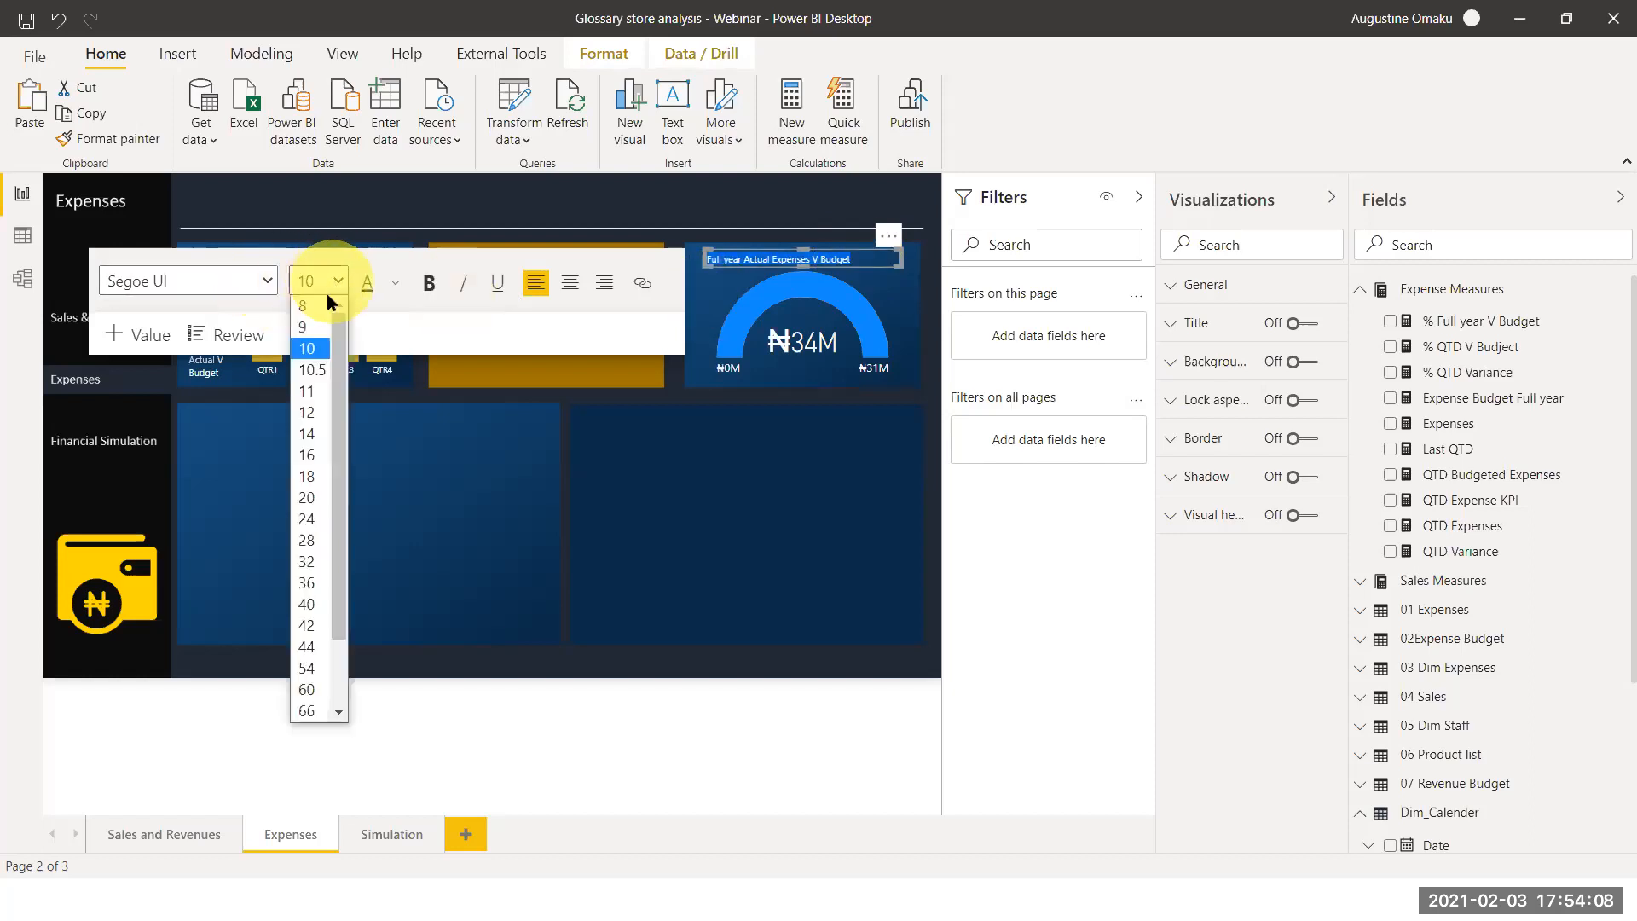
{"action": "left_click", "coordinate": [314, 438]}
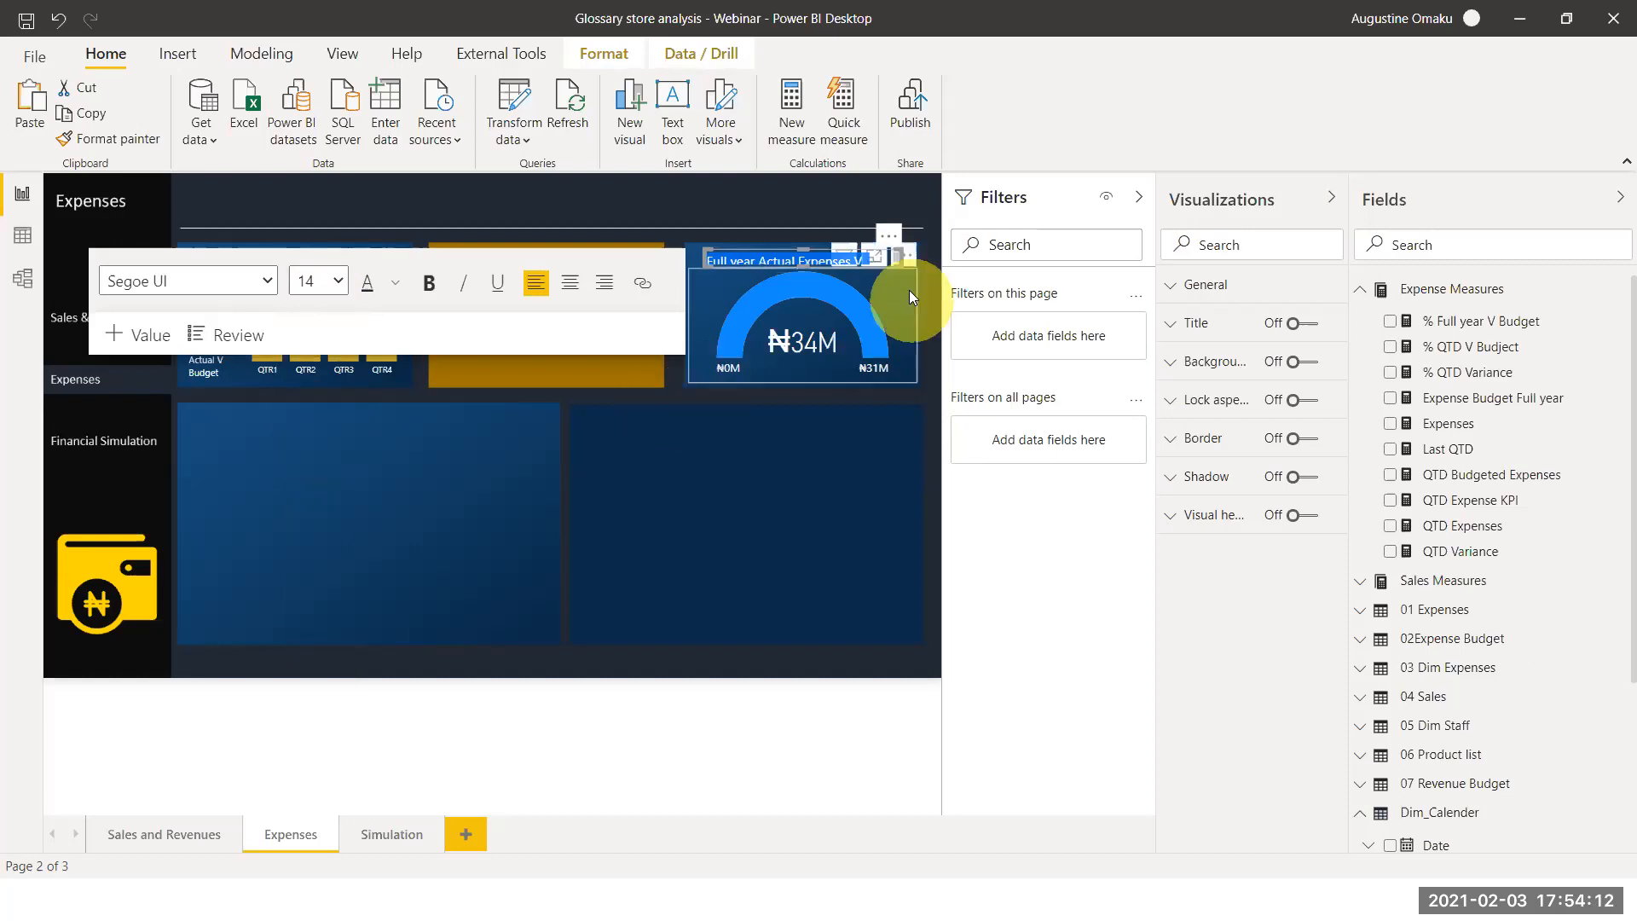
{"action": "left_click", "coordinate": [334, 285]}
{"action": "left_click", "coordinate": [312, 409]}
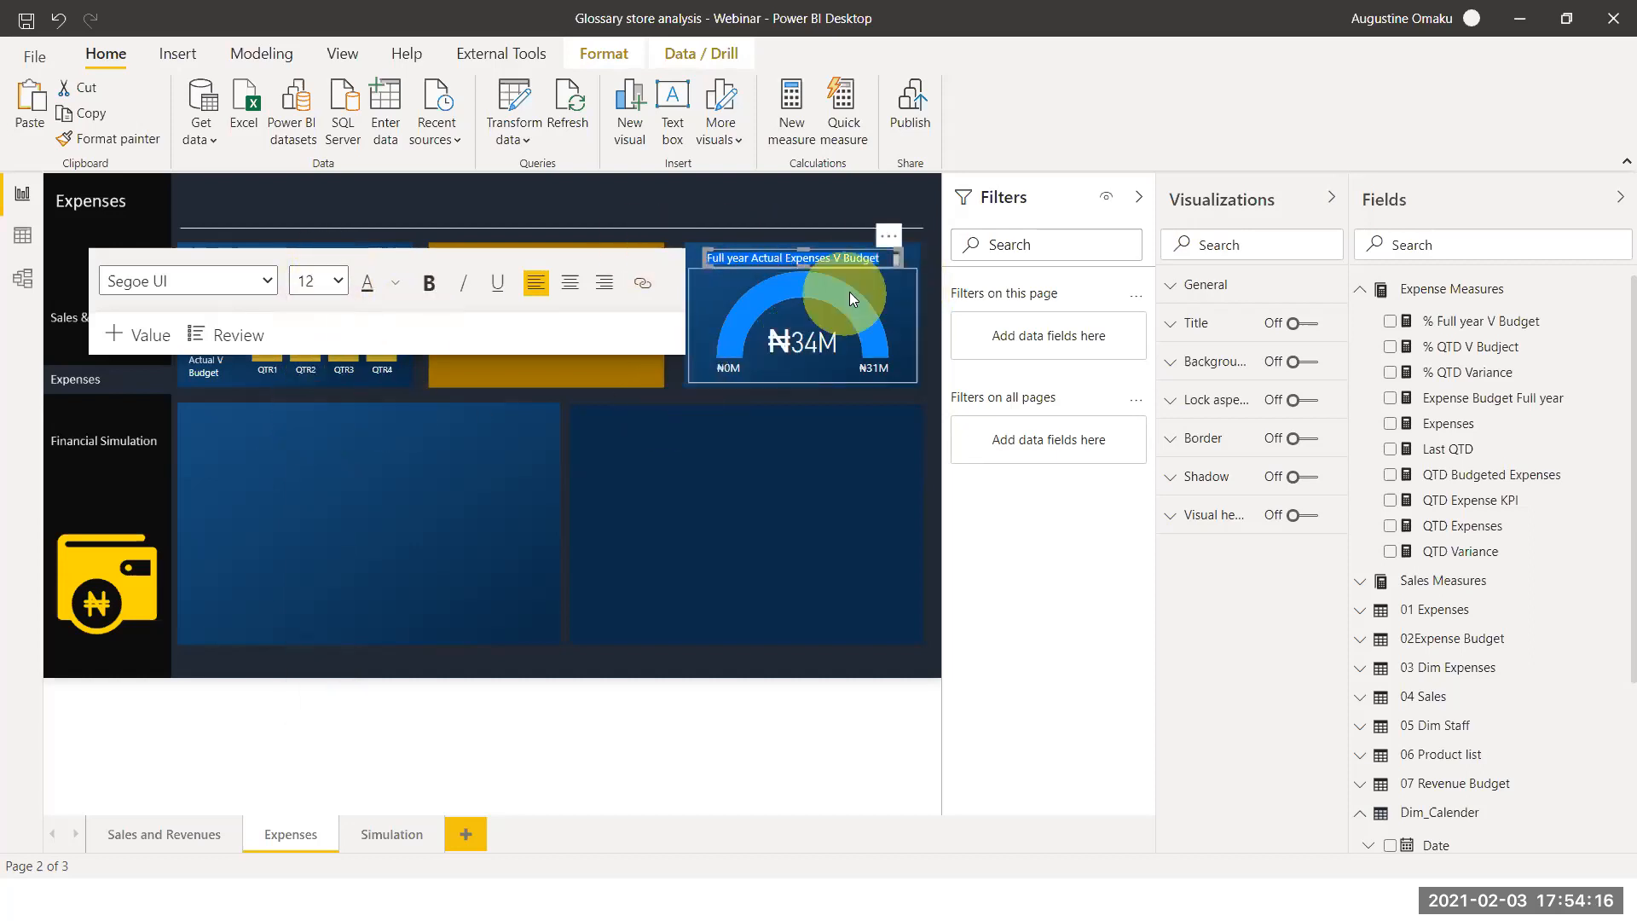
Extend the heading's text box upward so its text sits along the upper edge of the gauge tile
{"action": "left_click_drag", "start_coordinate": [804, 241], "coordinate": [804, 240]}
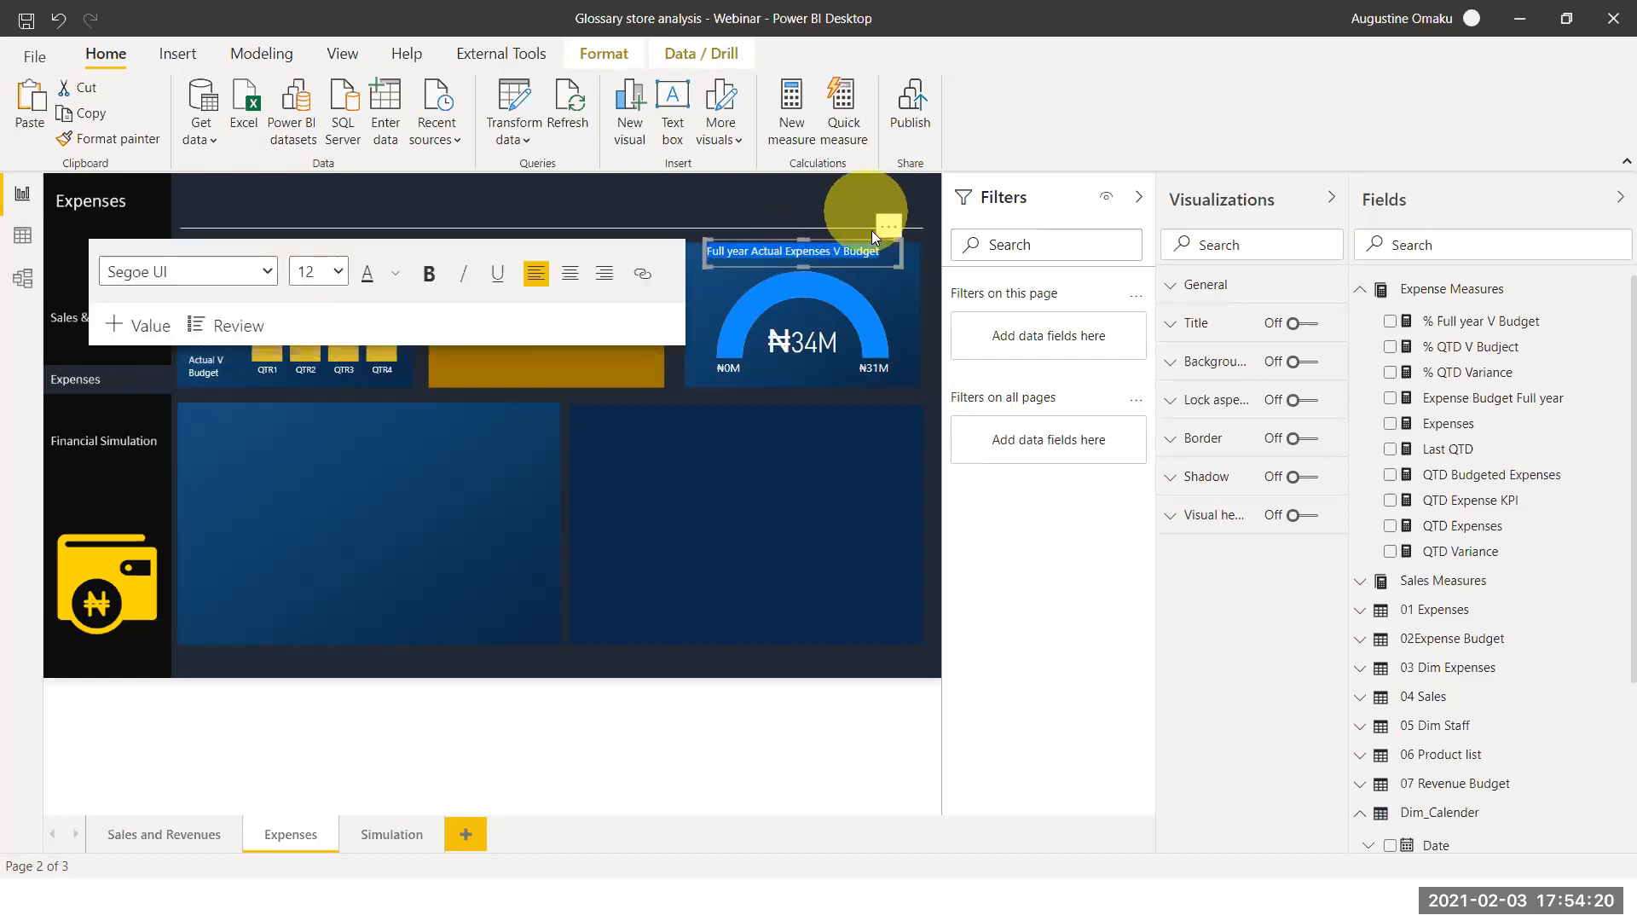
{"action": "left_click", "coordinate": [804, 524]}
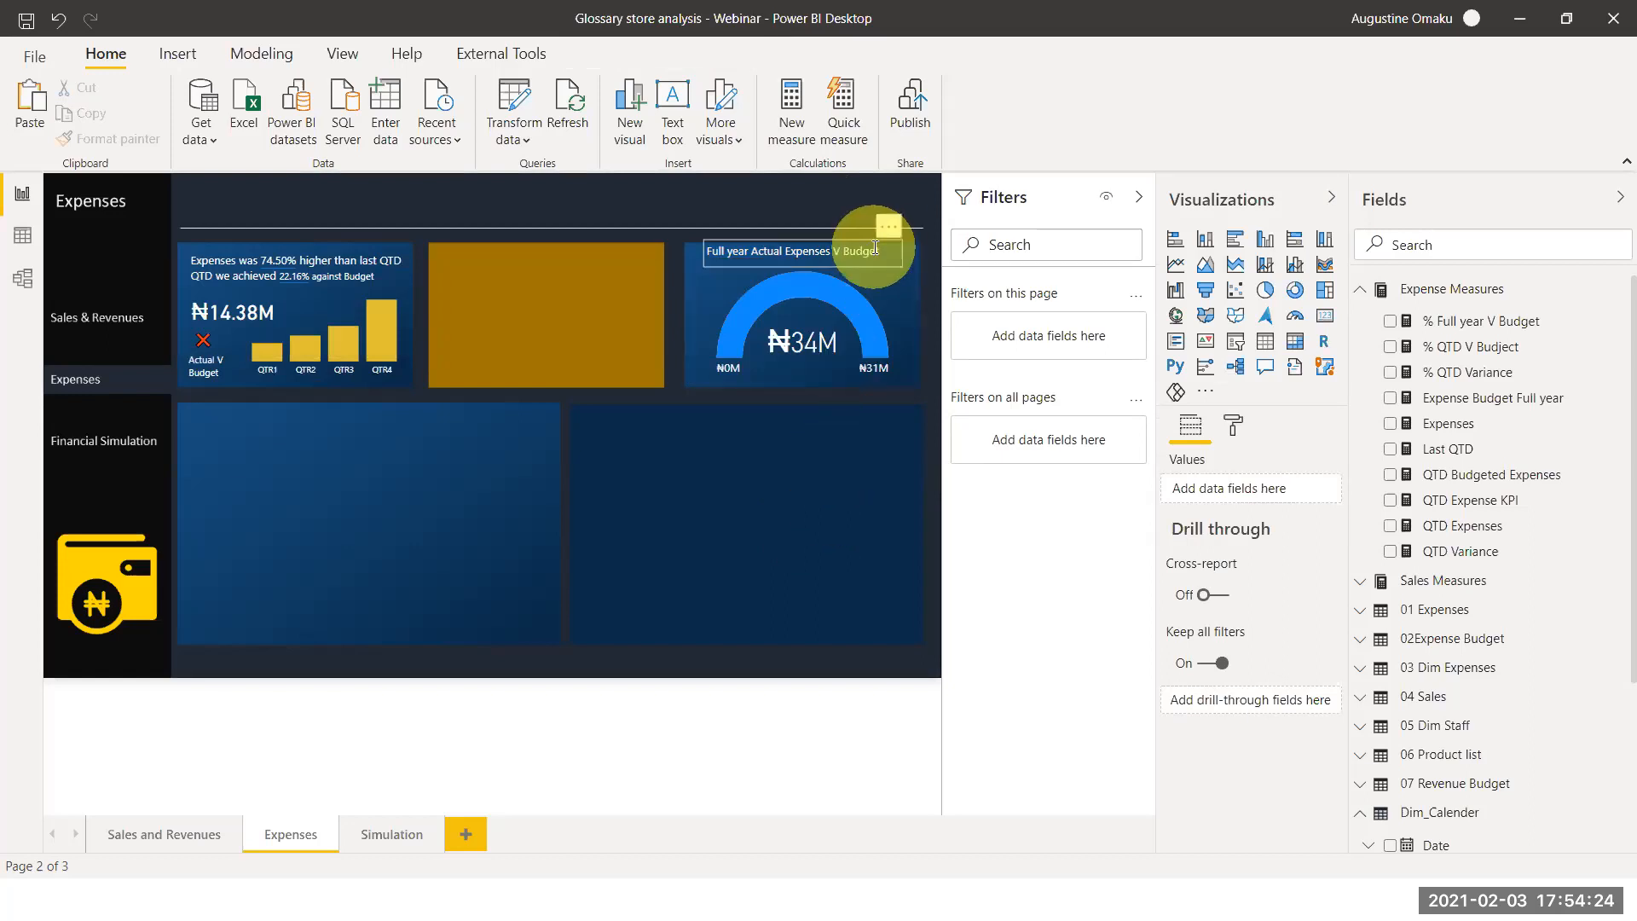
{"action": "left_click_drag", "start_coordinate": [874, 248], "coordinate": [875, 286]}
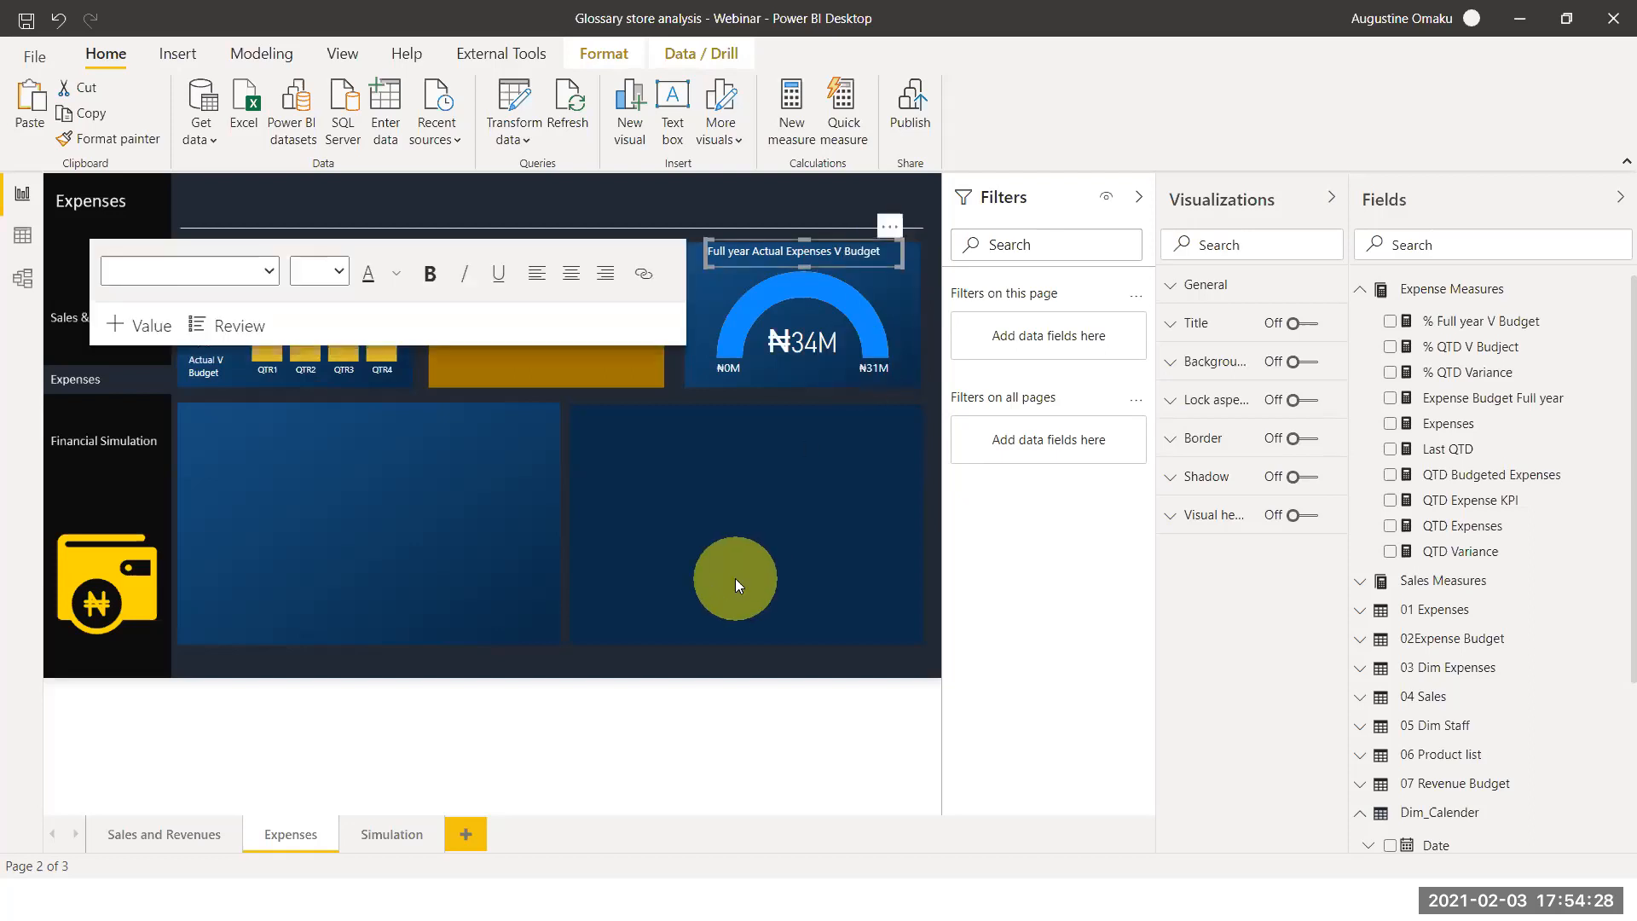
{"action": "left_click", "coordinate": [735, 578]}
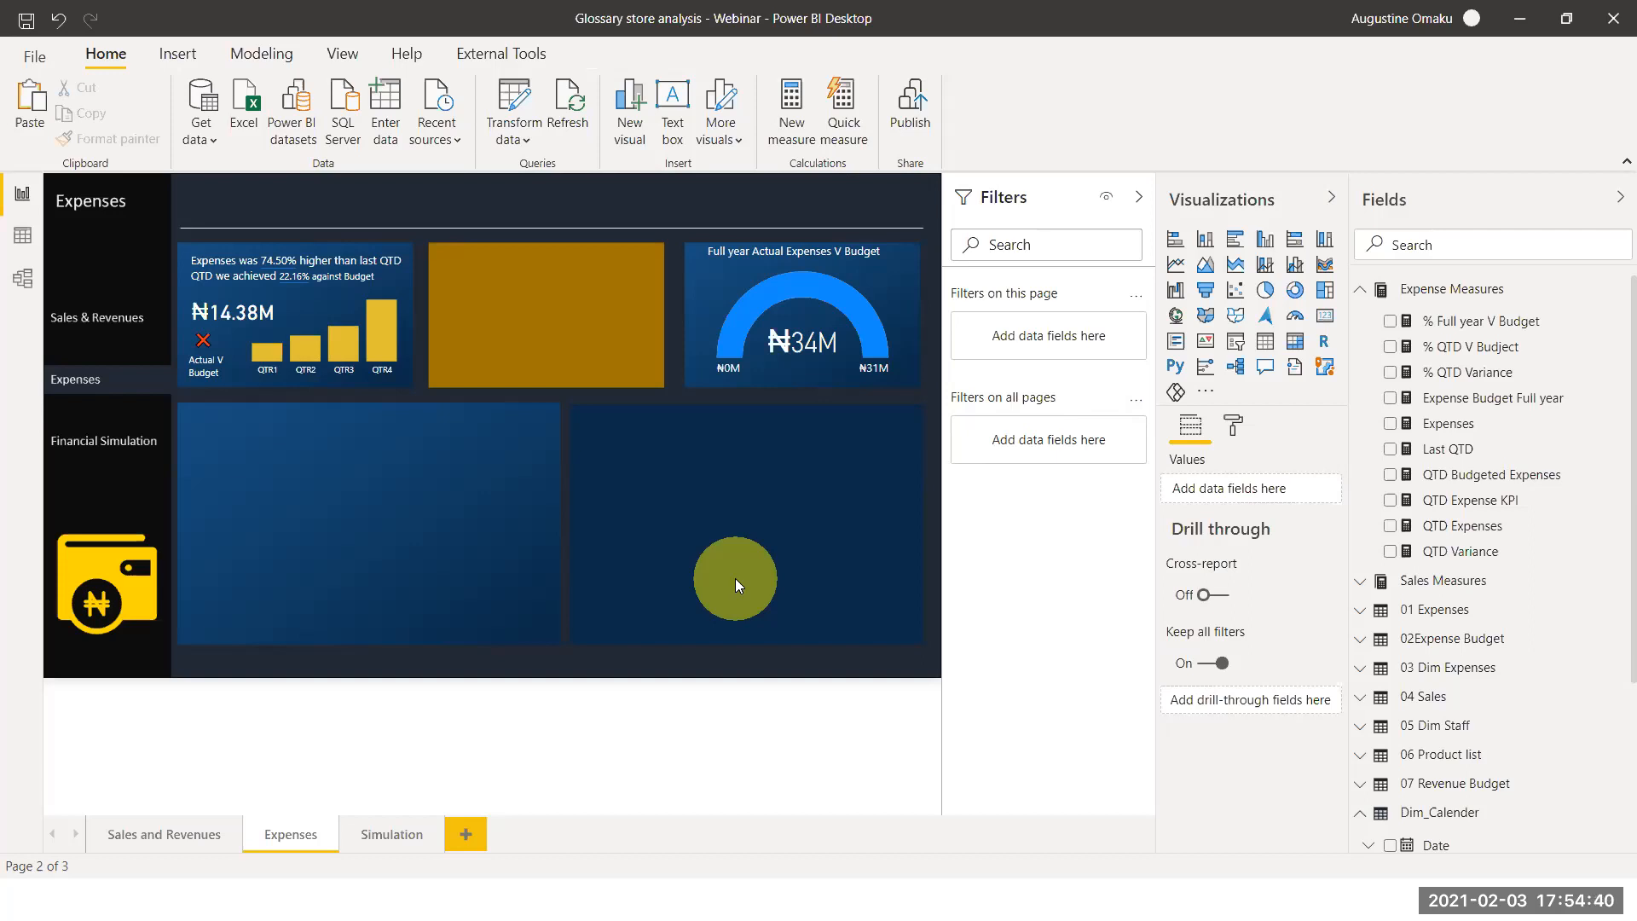
Color the gauge's fill with a light gold from the theme colors
{"action": "left_click", "coordinate": [887, 283]}
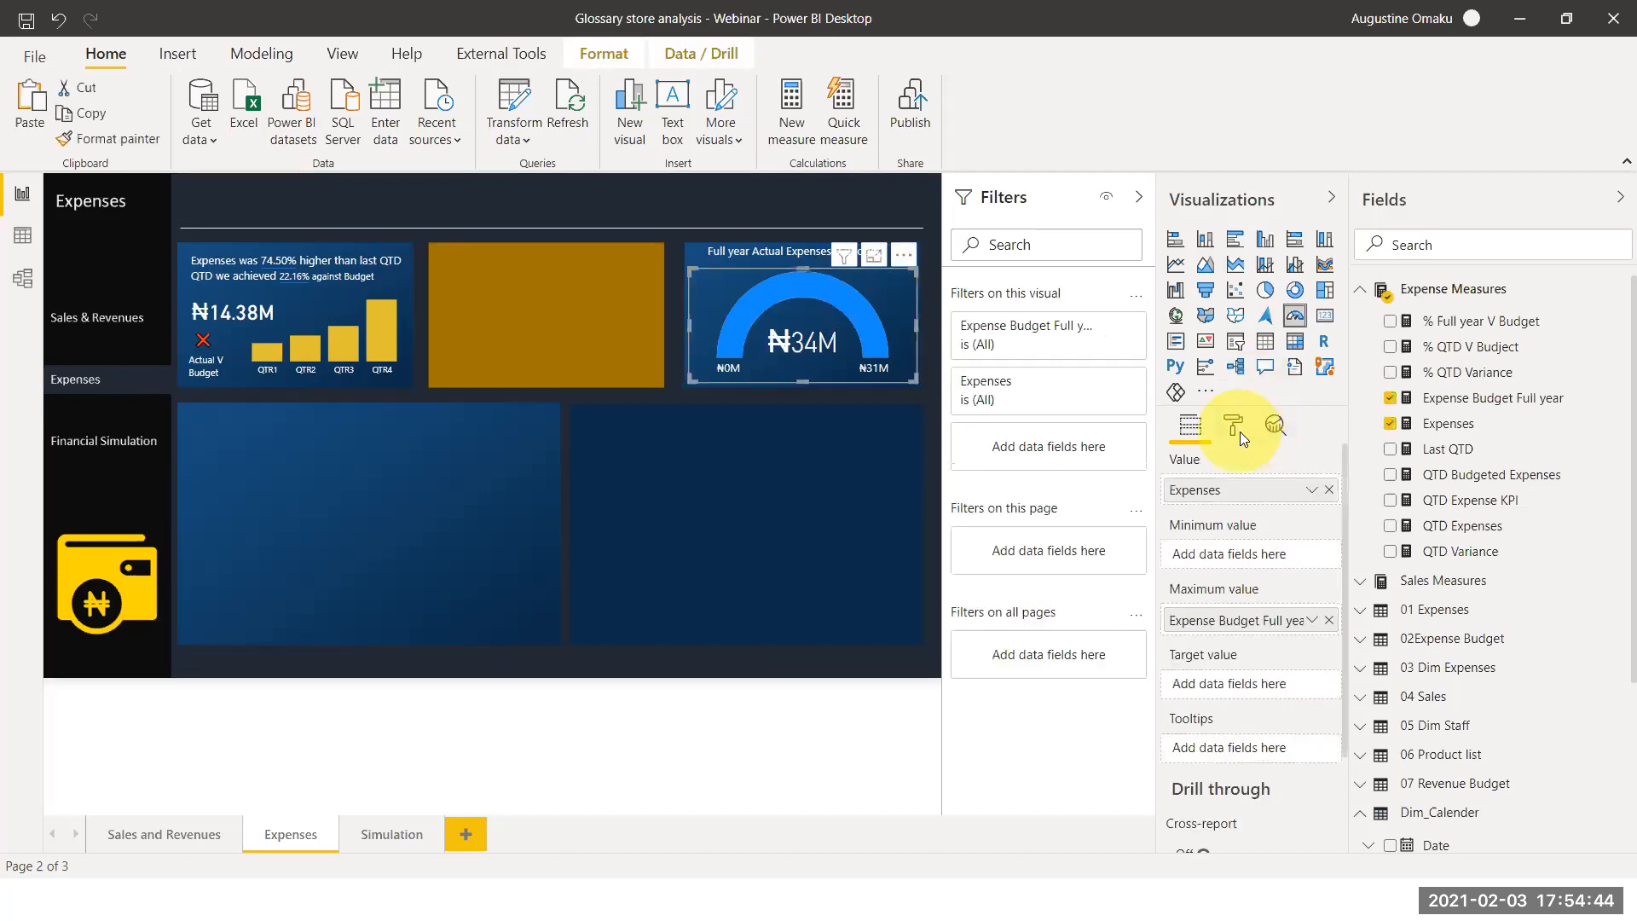
{"action": "left_click", "coordinate": [1239, 431]}
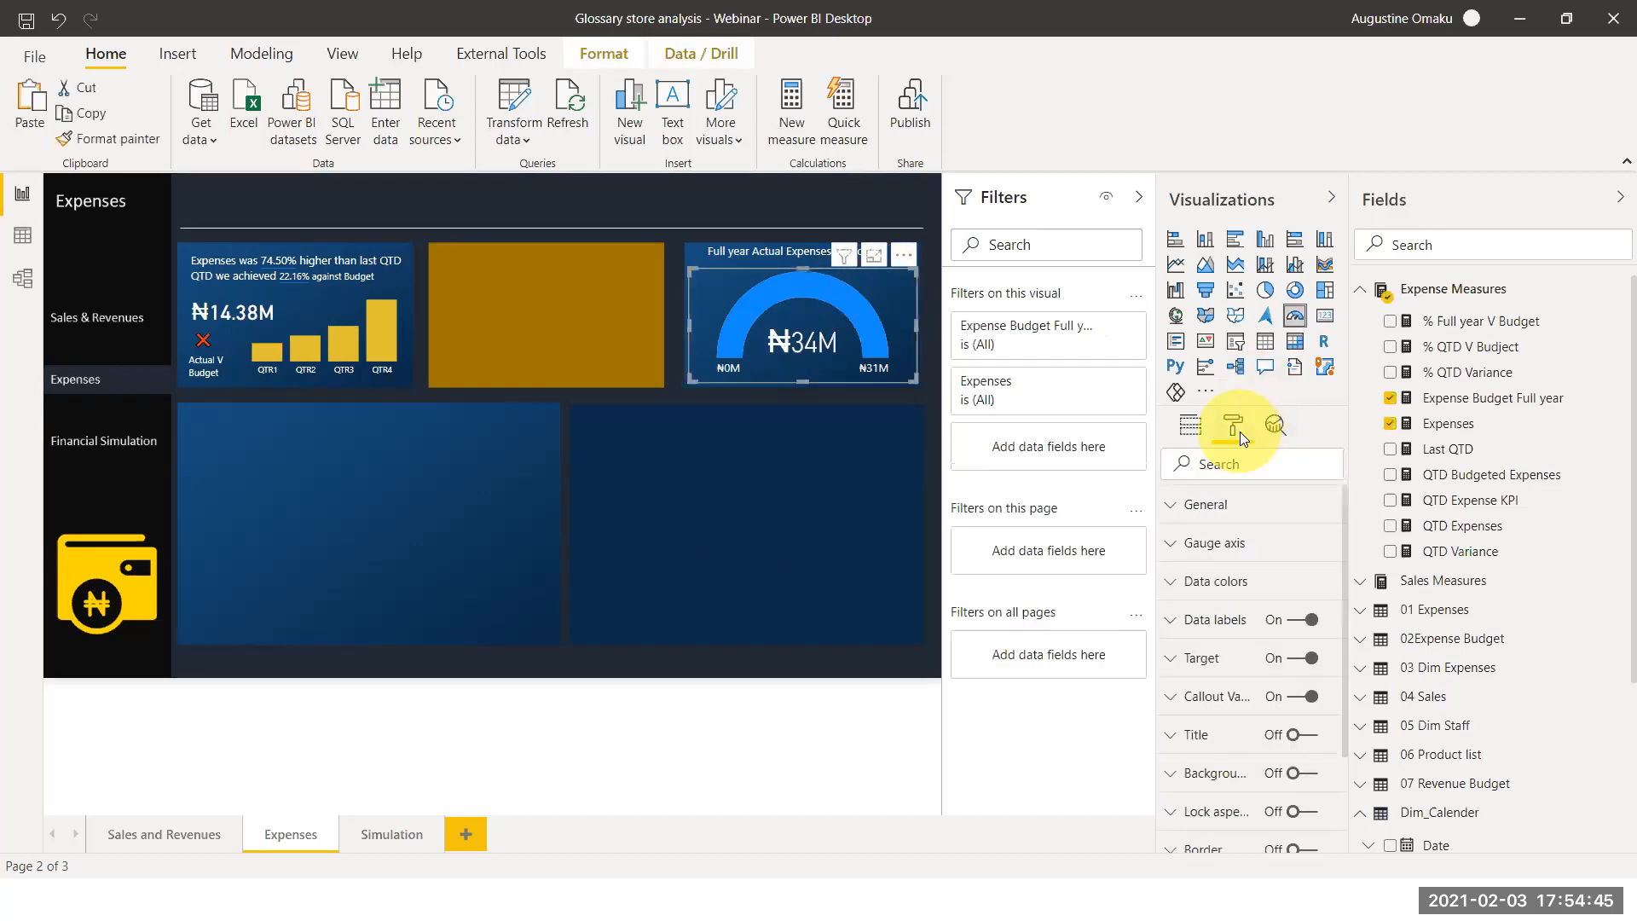
{"action": "left_click", "coordinate": [1194, 580]}
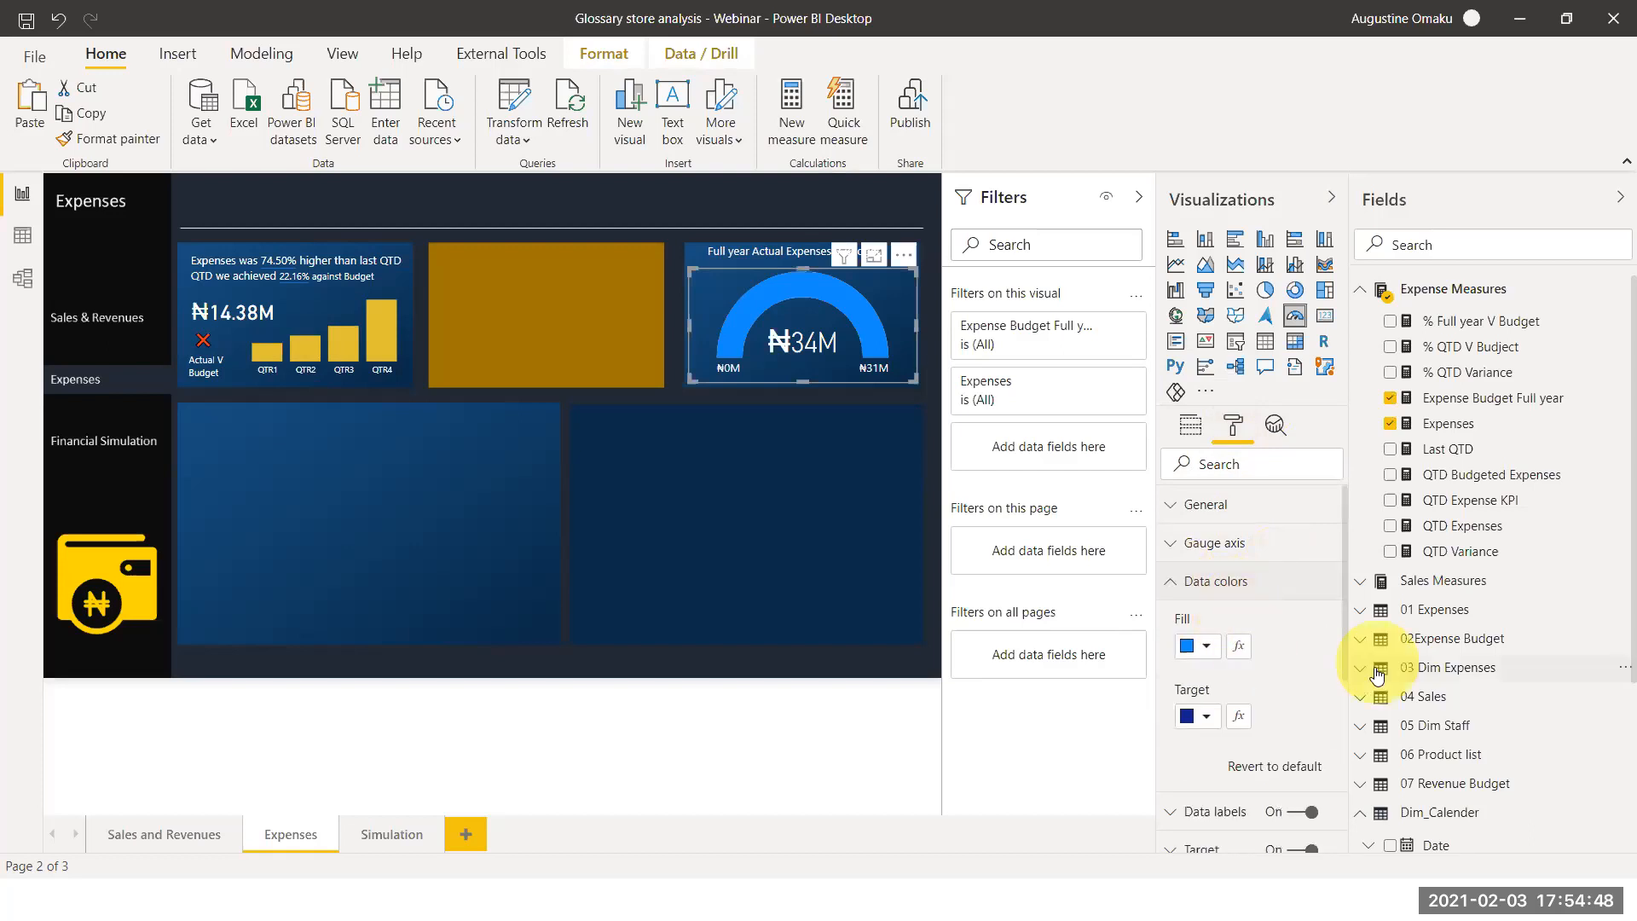
{"action": "left_click", "coordinate": [1207, 648]}
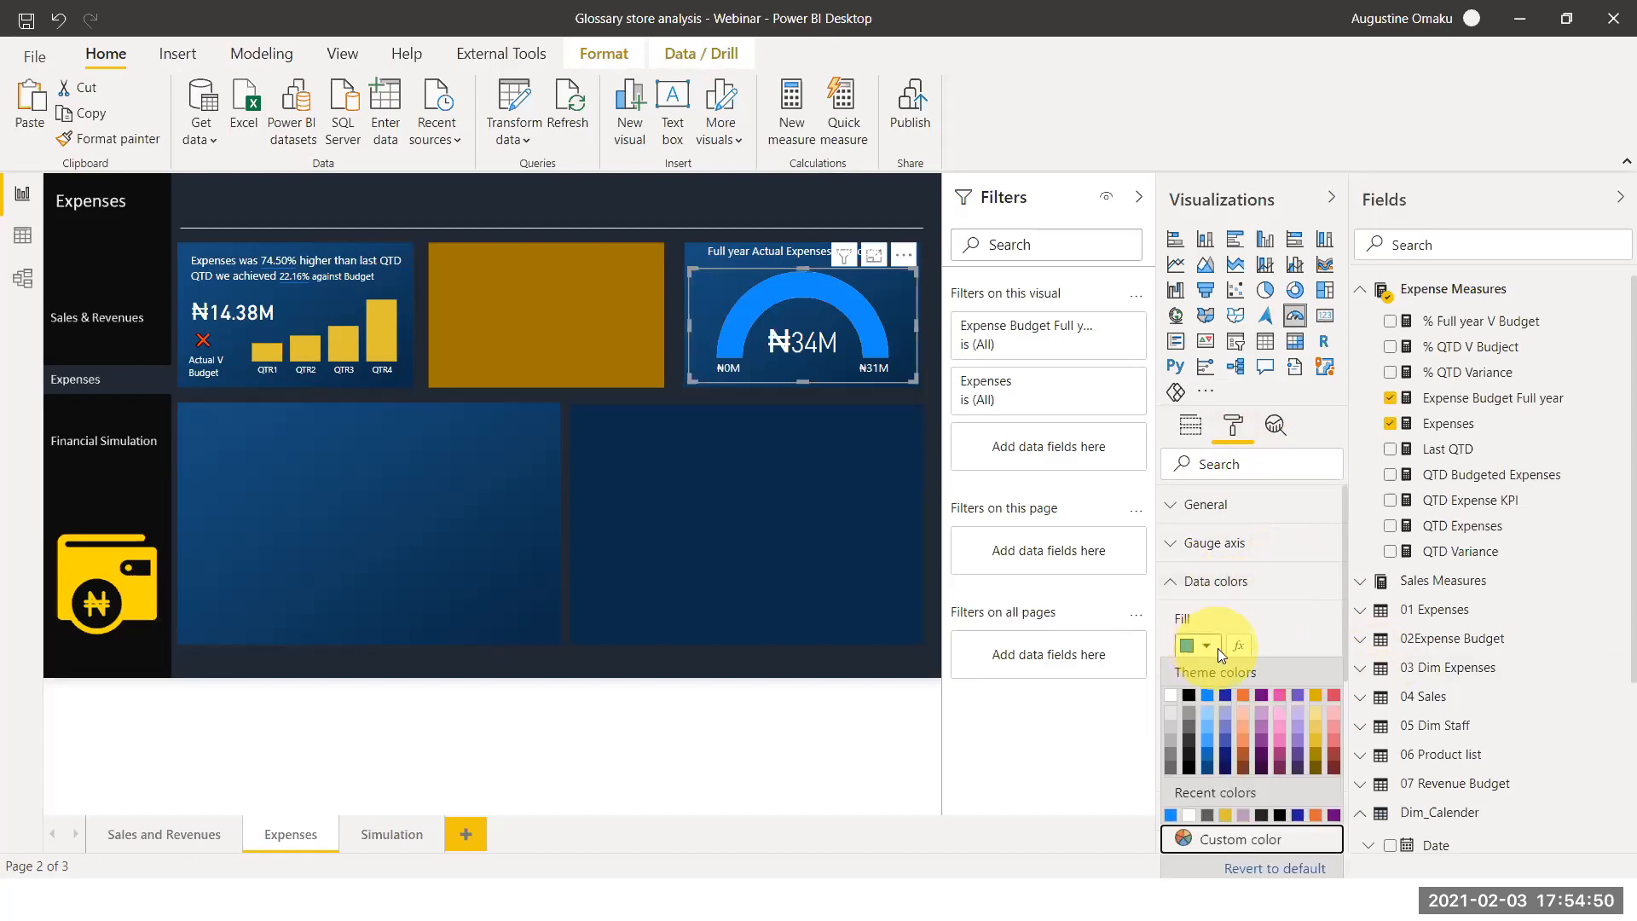
{"action": "left_click", "coordinate": [1316, 729]}
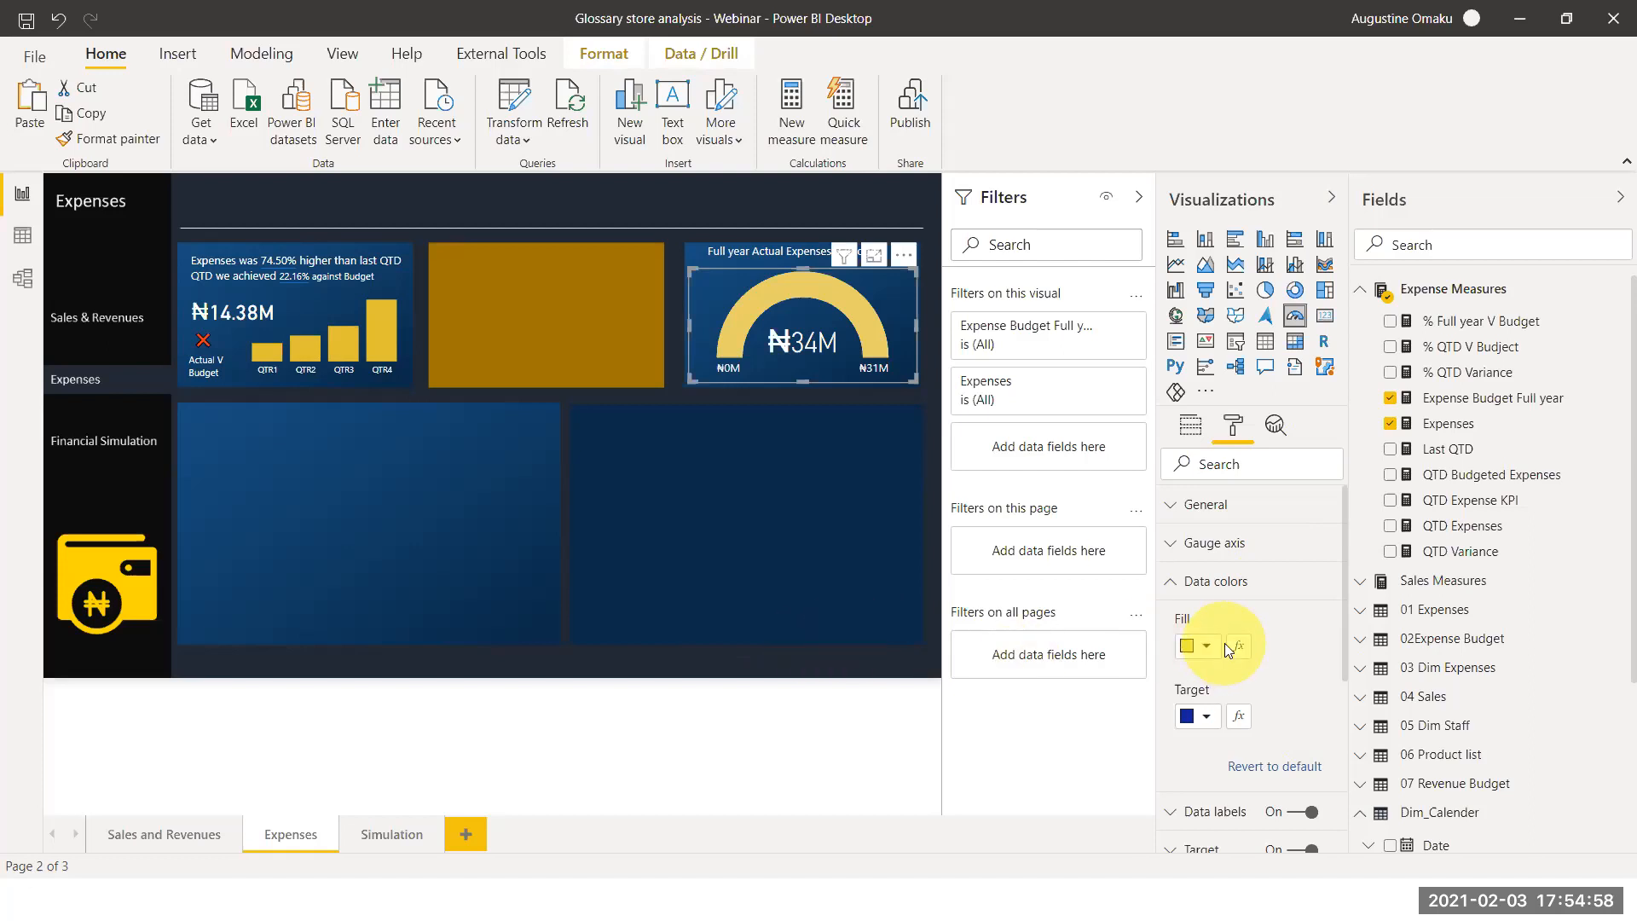
{"action": "left_click", "coordinate": [345, 527]}
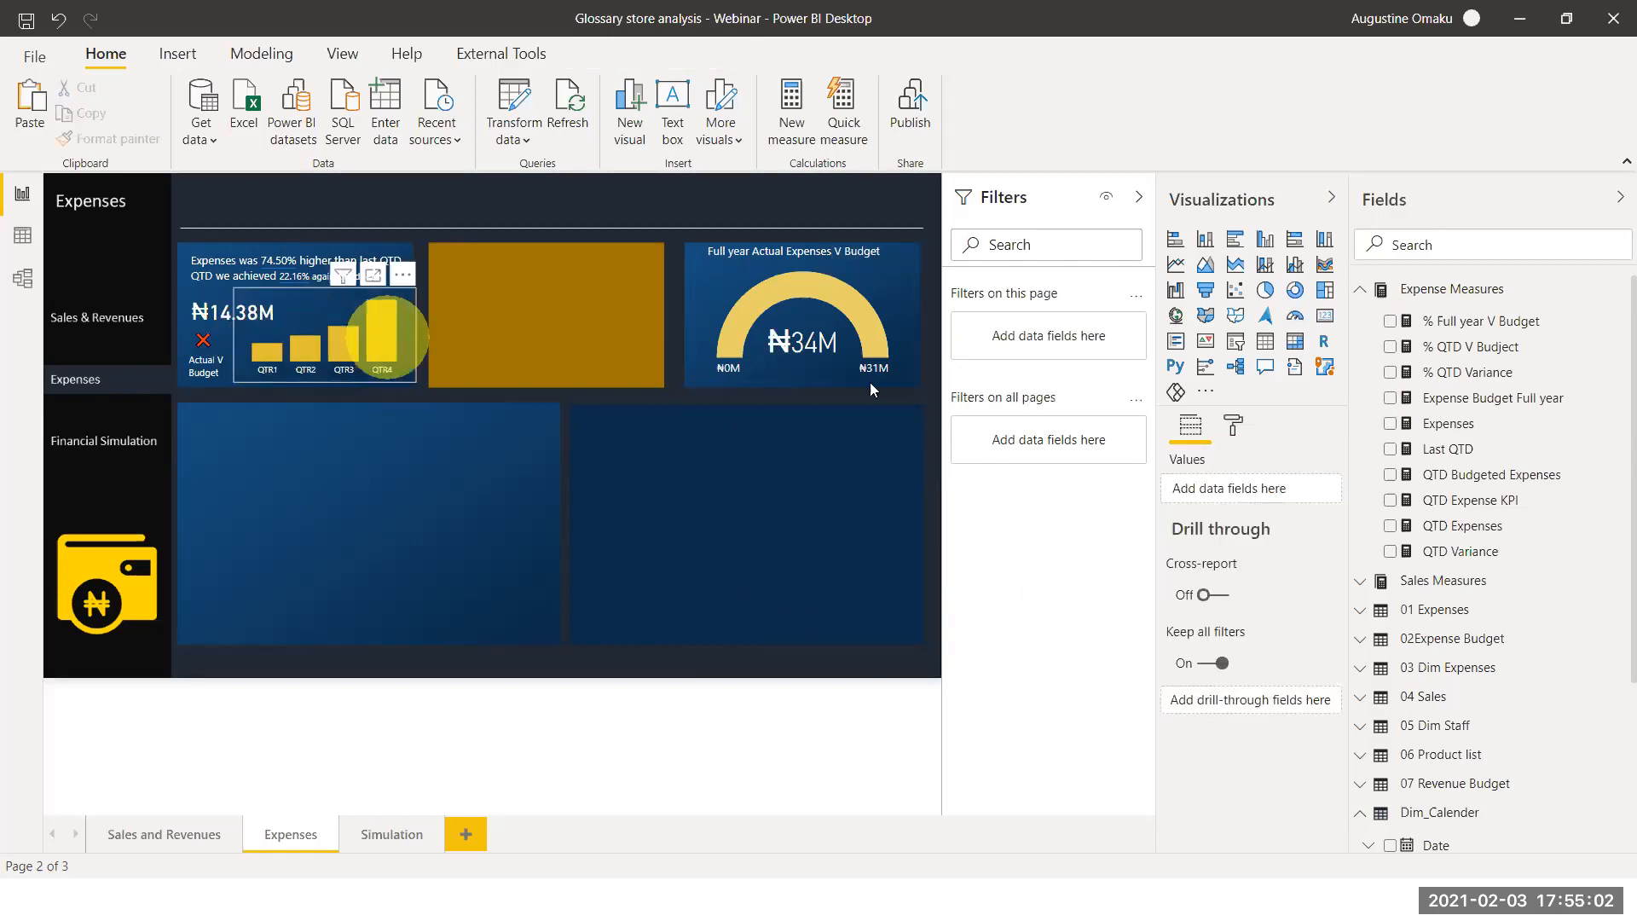
Color the gauge's fill with a deeper theme gold that matches the quarterly column chart in the first tile
{"action": "left_click", "coordinate": [863, 346]}
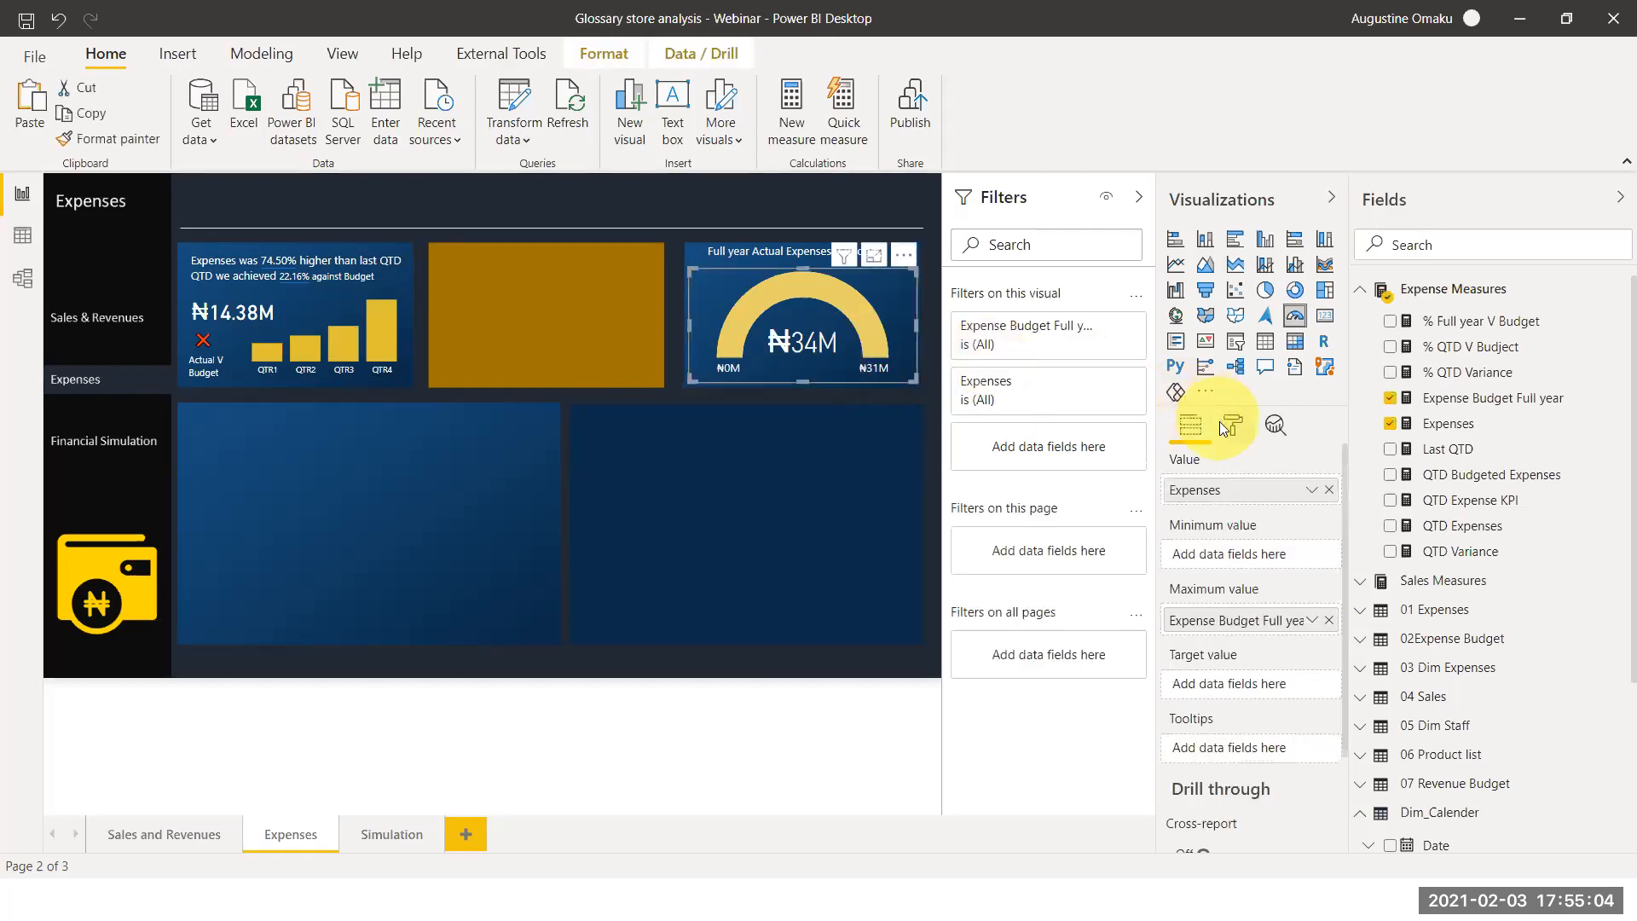
{"action": "left_click", "coordinate": [1224, 425]}
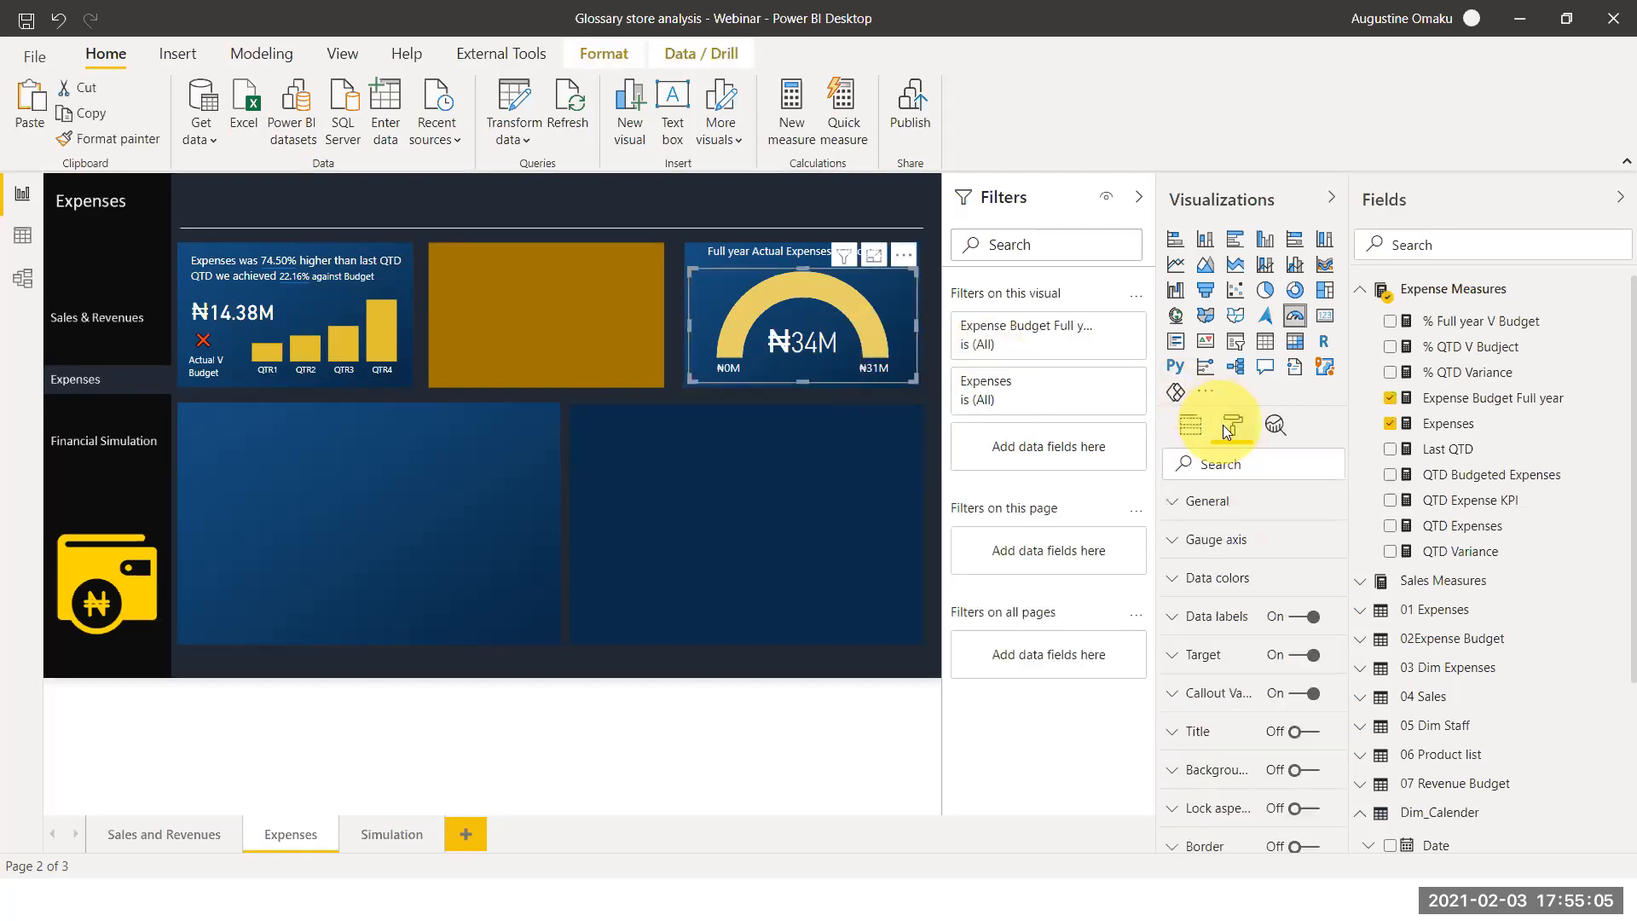
{"action": "left_click", "coordinate": [1191, 579]}
{"action": "left_click", "coordinate": [1206, 645]}
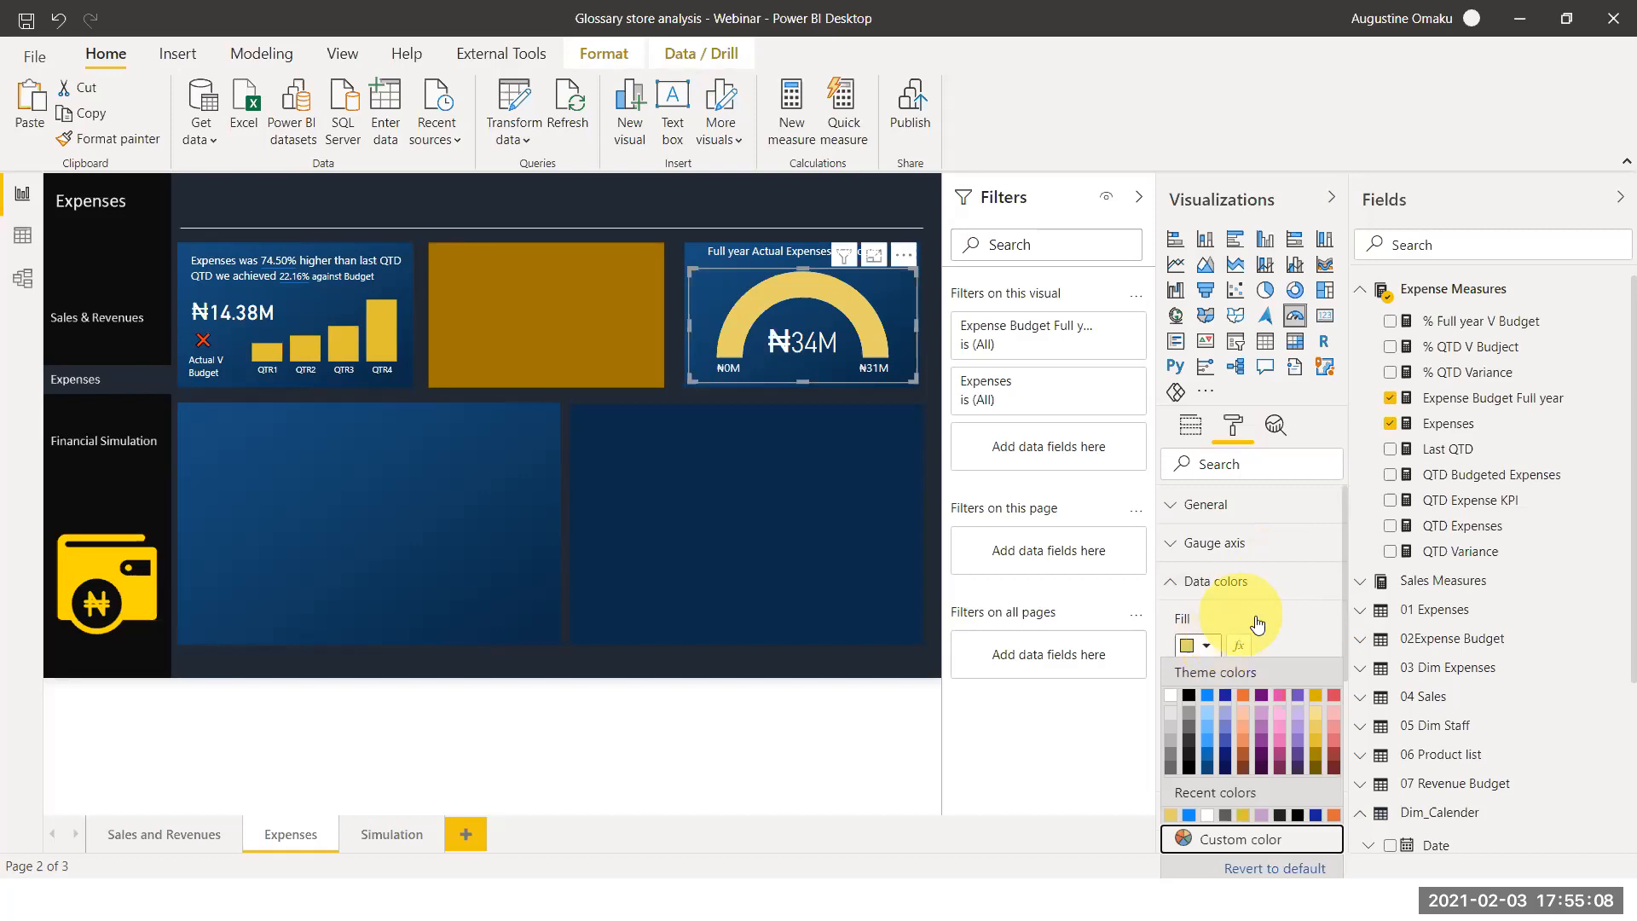
{"action": "left_click", "coordinate": [1316, 745]}
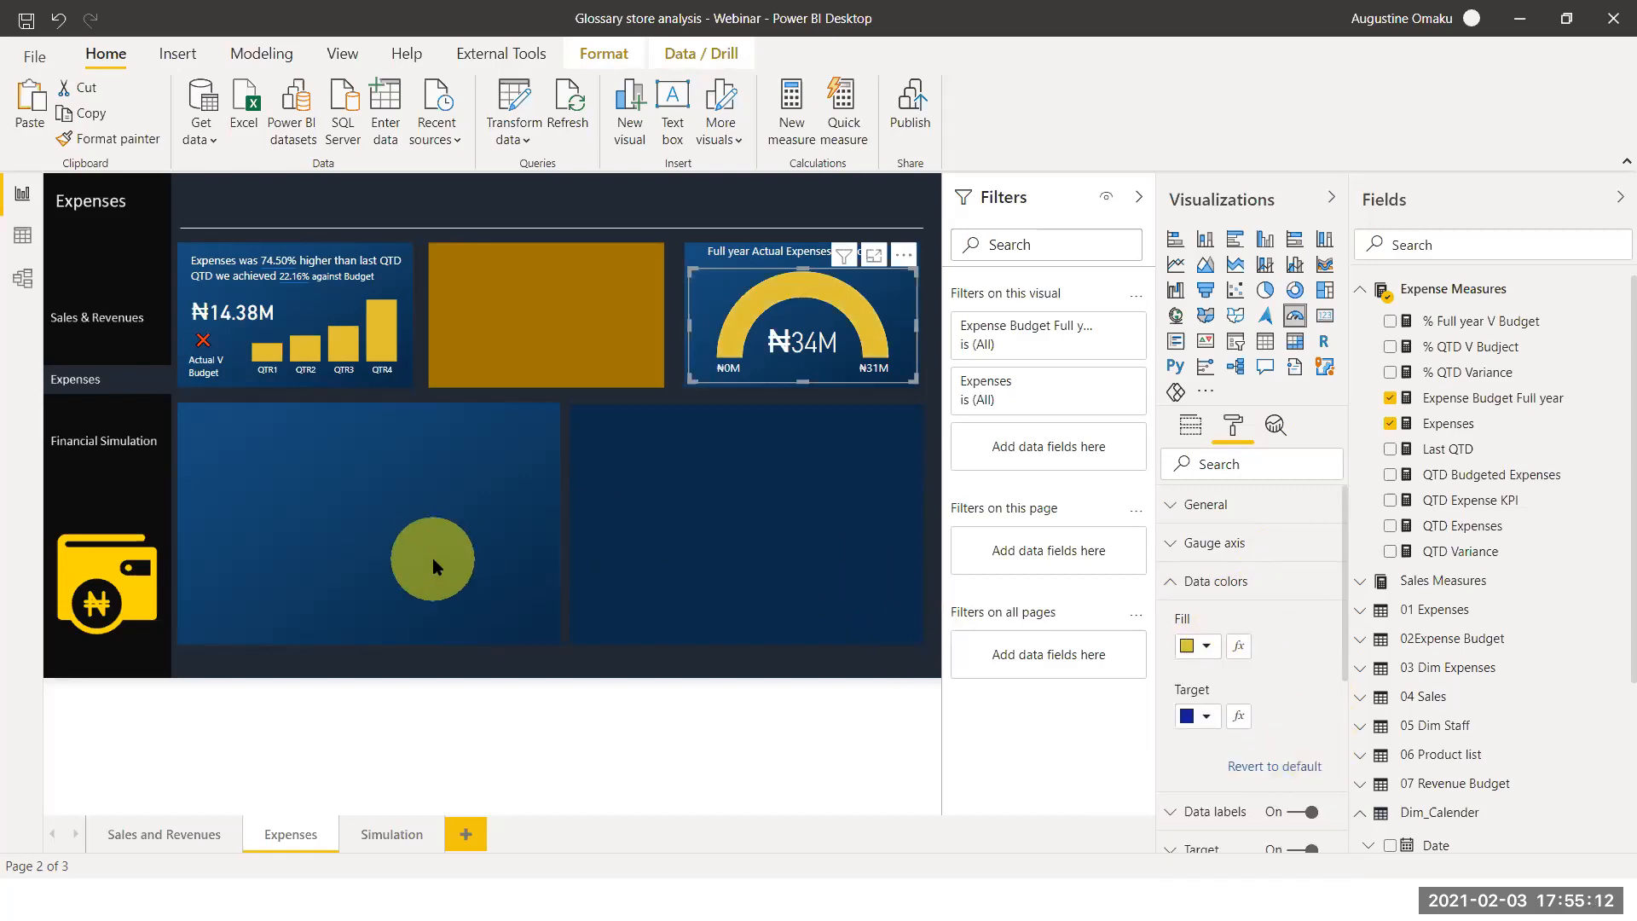
{"action": "left_click", "coordinate": [427, 576]}
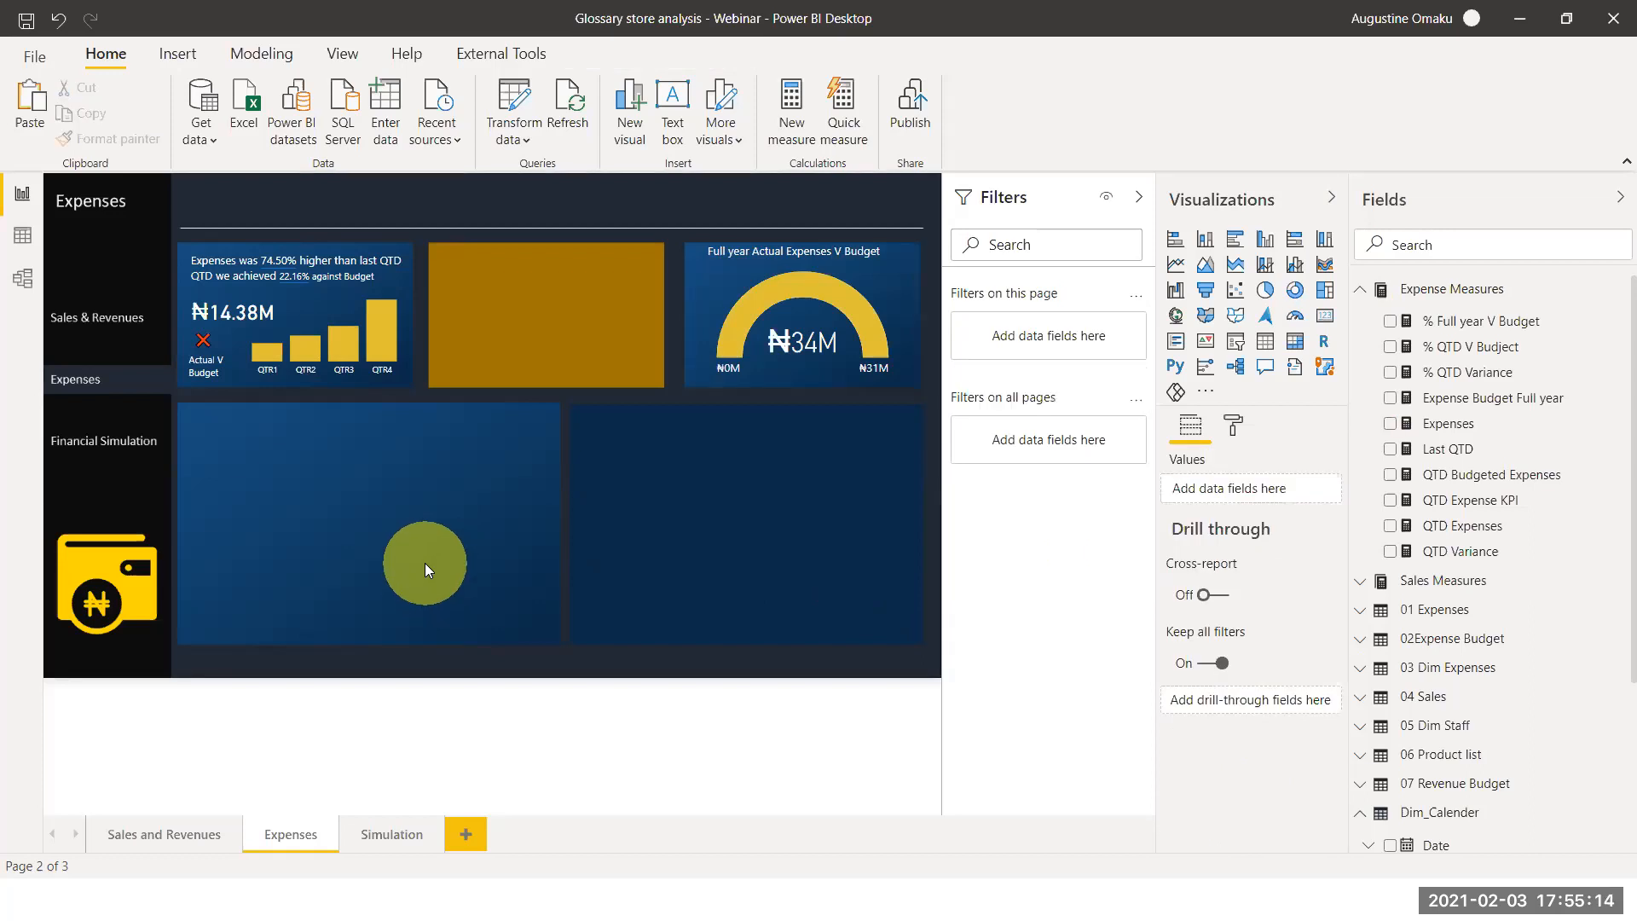
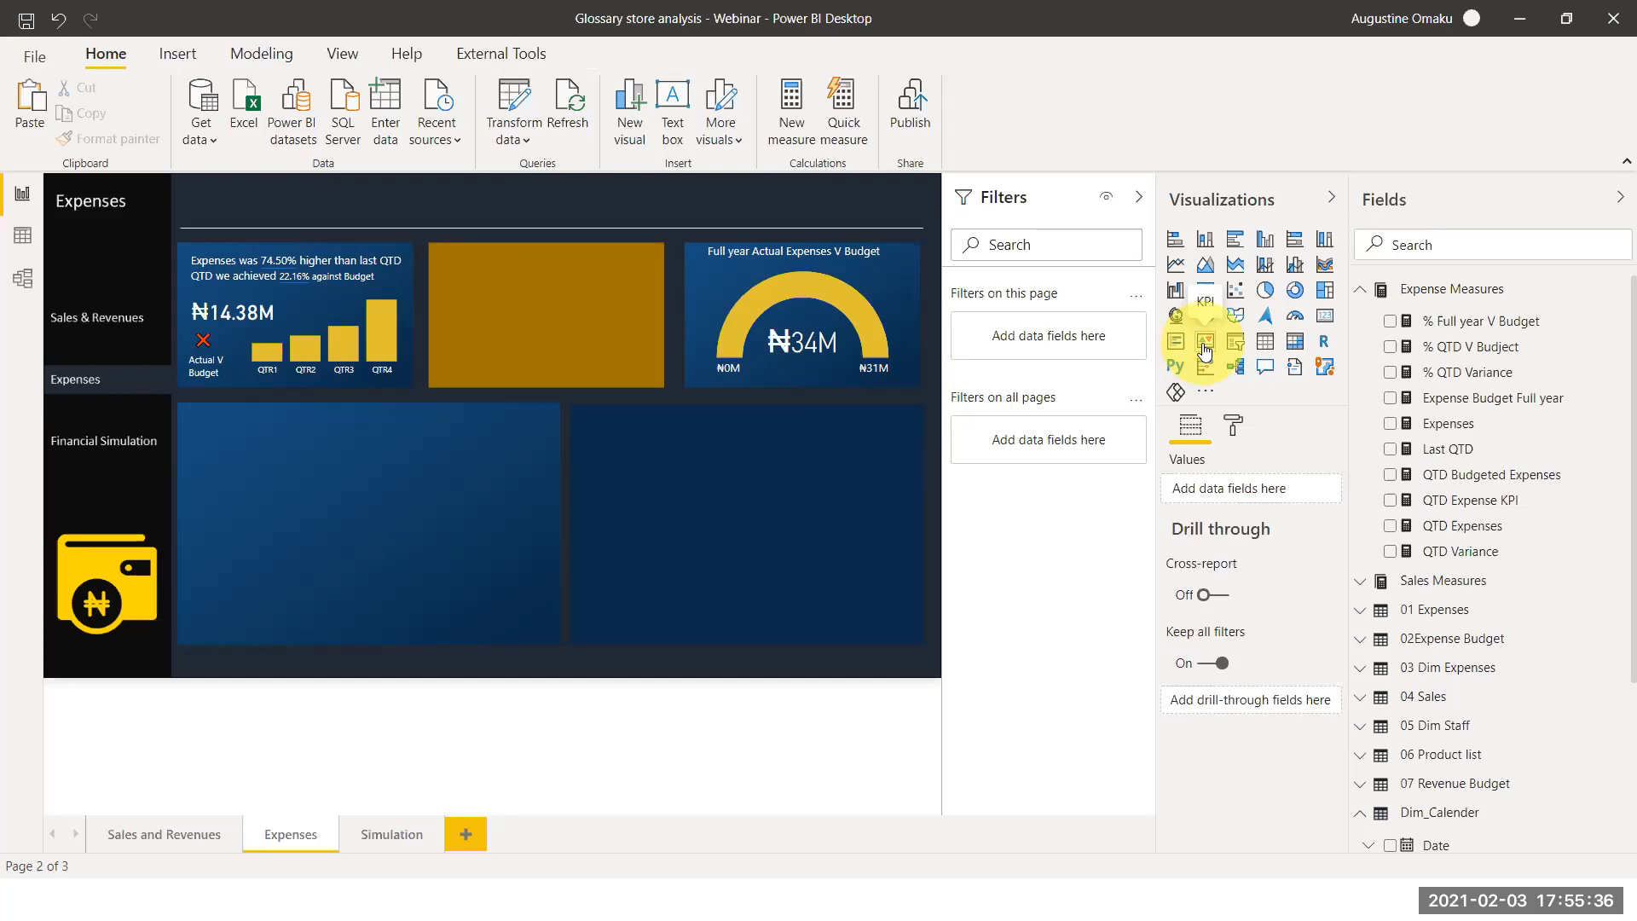
Add a clustered column chart with Month on its axis to the first tile of the lower row, enlarged to cover most of the tile
{"action": "left_click", "coordinate": [1266, 245]}
{"action": "left_click_drag", "start_coordinate": [226, 316], "coordinate": [336, 491]}
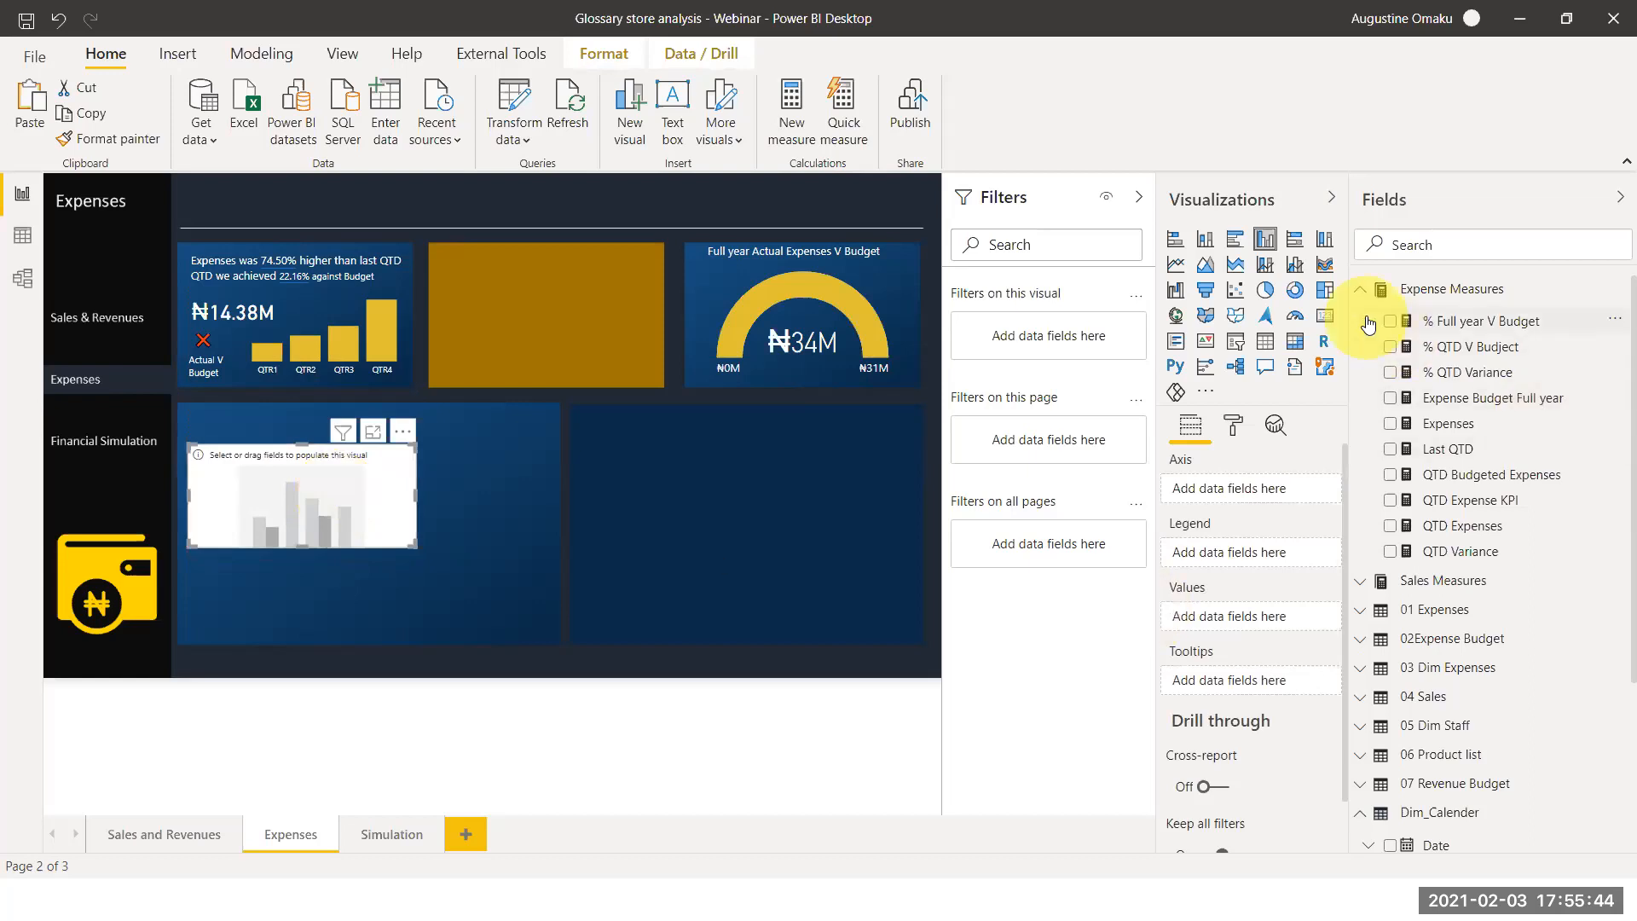
{"action": "left_click", "coordinate": [1466, 288]}
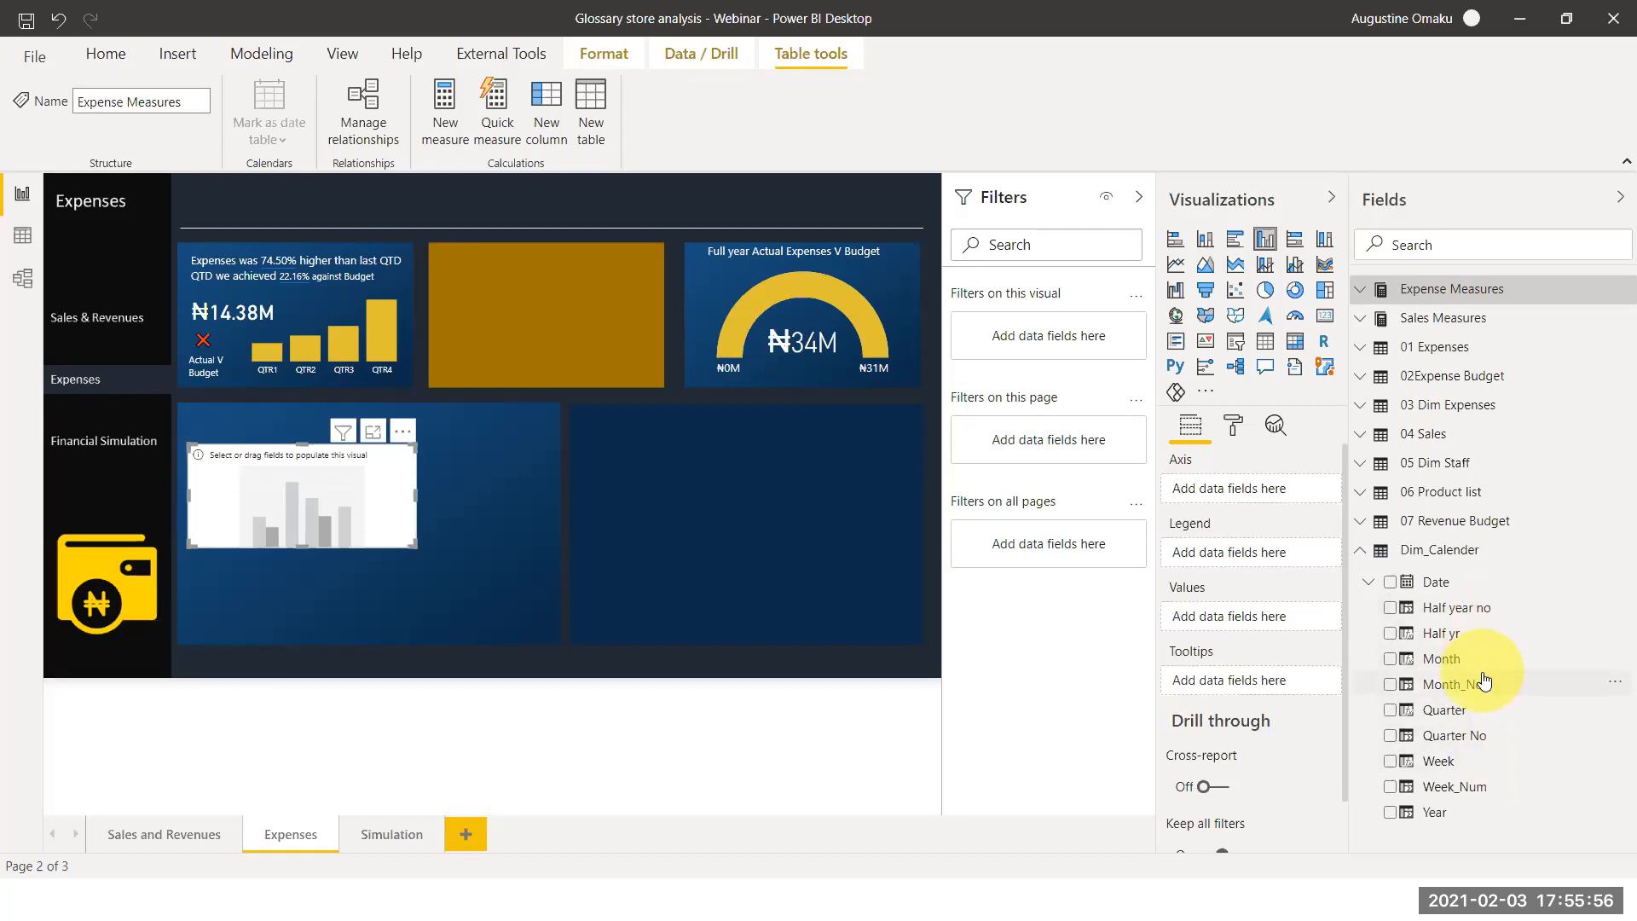
{"action": "left_click_drag", "start_coordinate": [1219, 512], "coordinate": [1143, 492]}
{"action": "left_click_drag", "start_coordinate": [415, 546], "coordinate": [513, 631]}
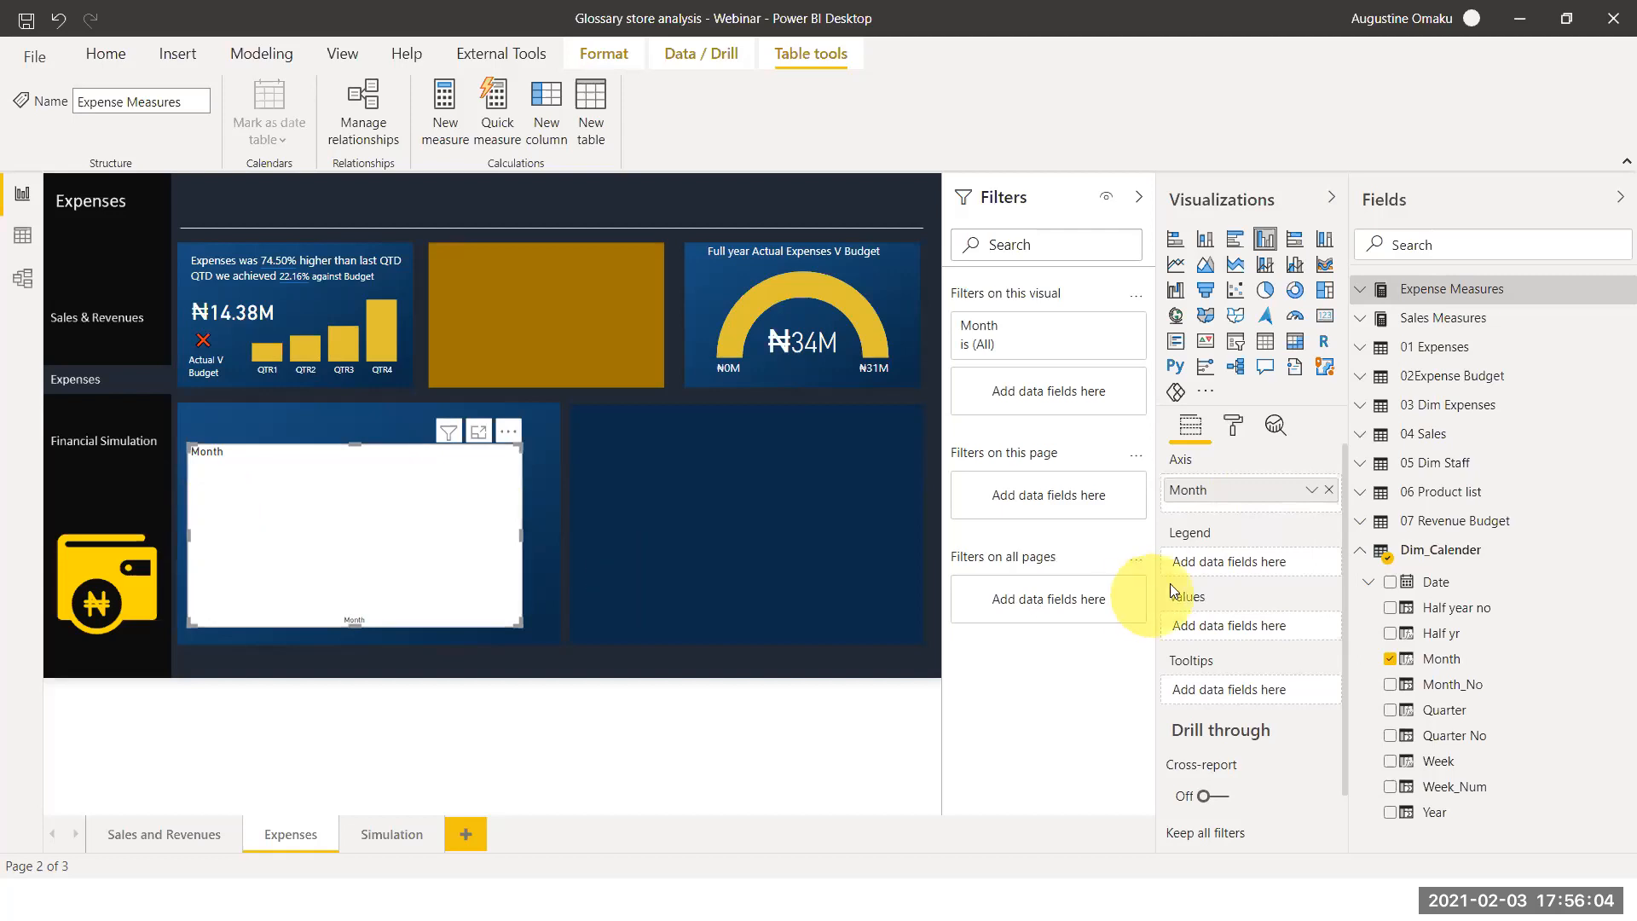
Add the Expenses measure from Expense Measures as the values of the monthly column chart
{"action": "left_click", "coordinate": [1362, 558]}
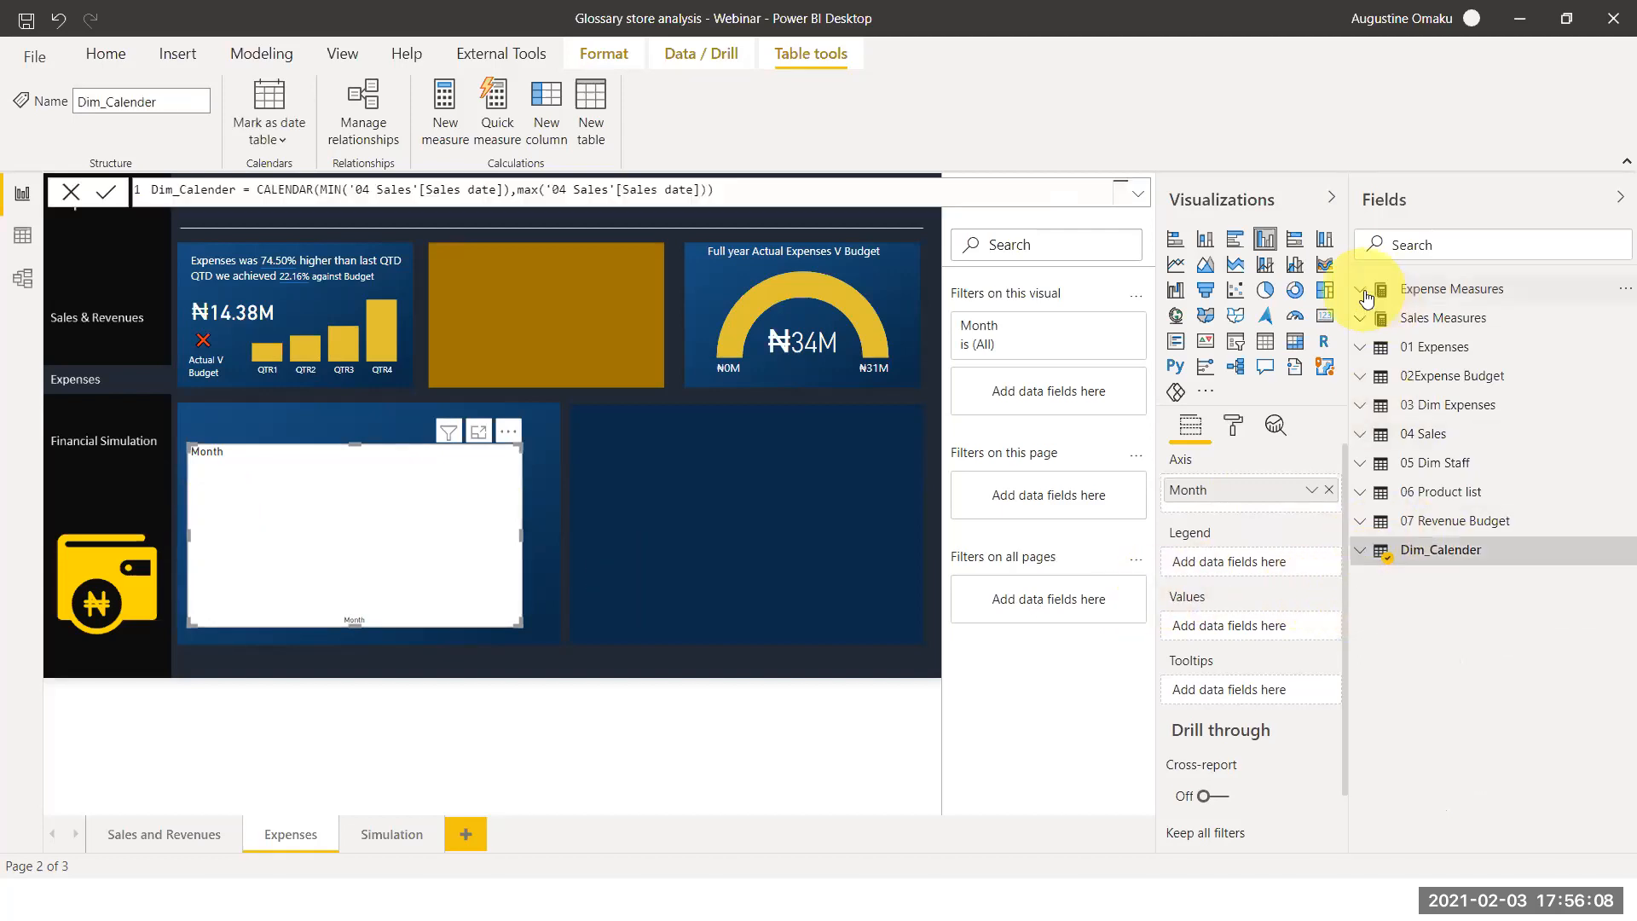
{"action": "left_click", "coordinate": [1362, 290]}
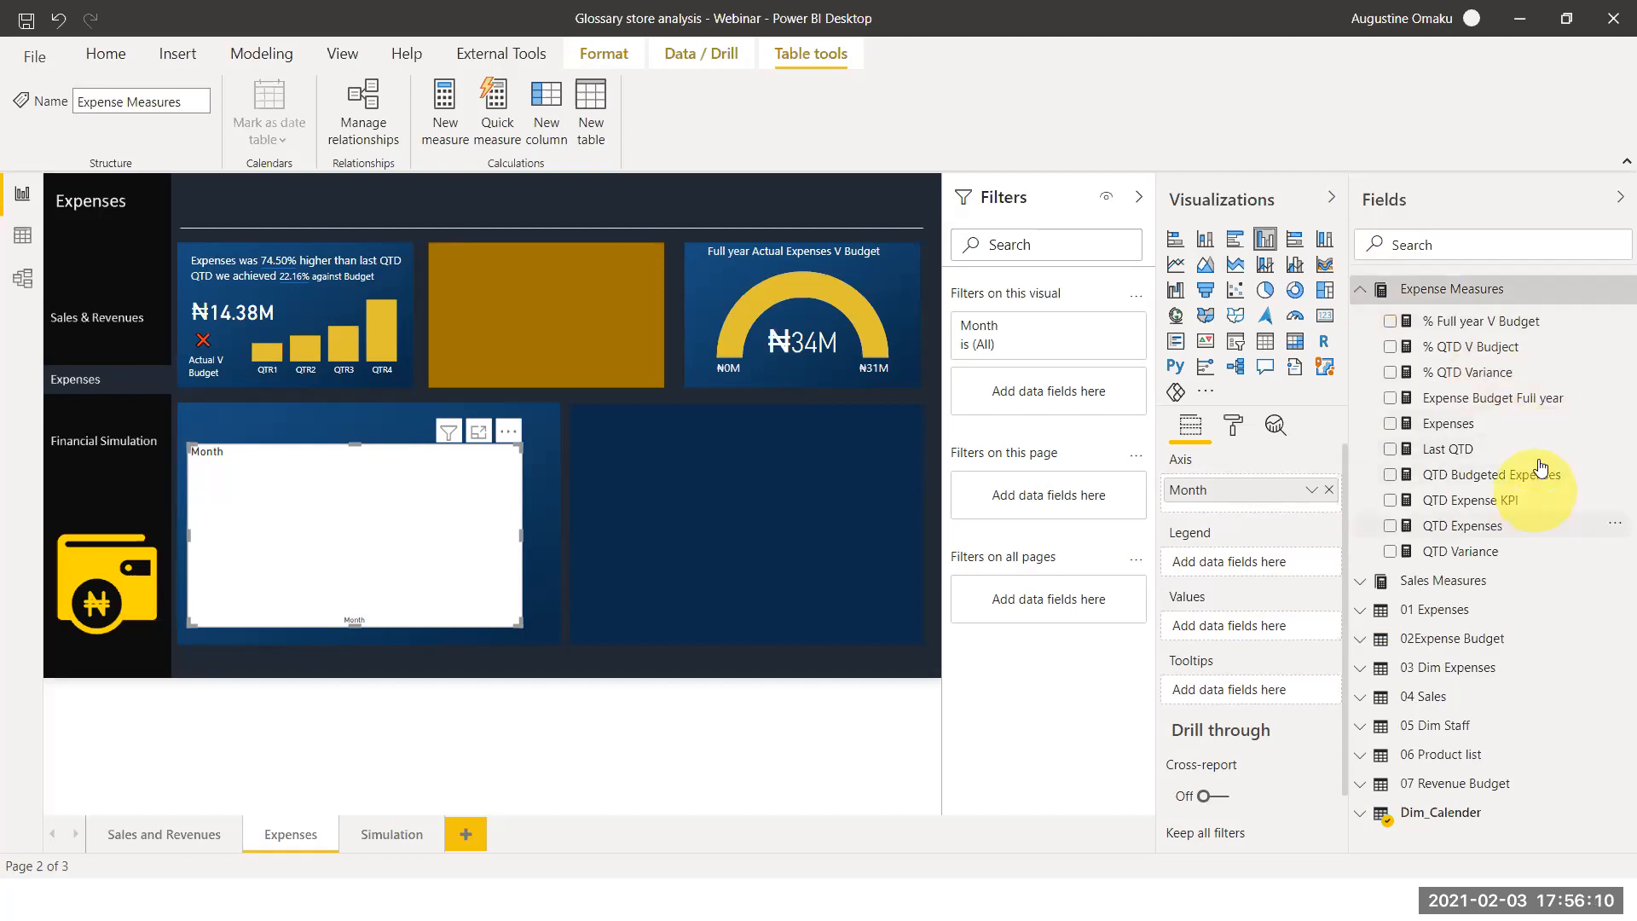
{"action": "left_click_drag", "start_coordinate": [1484, 423], "coordinate": [1258, 624]}
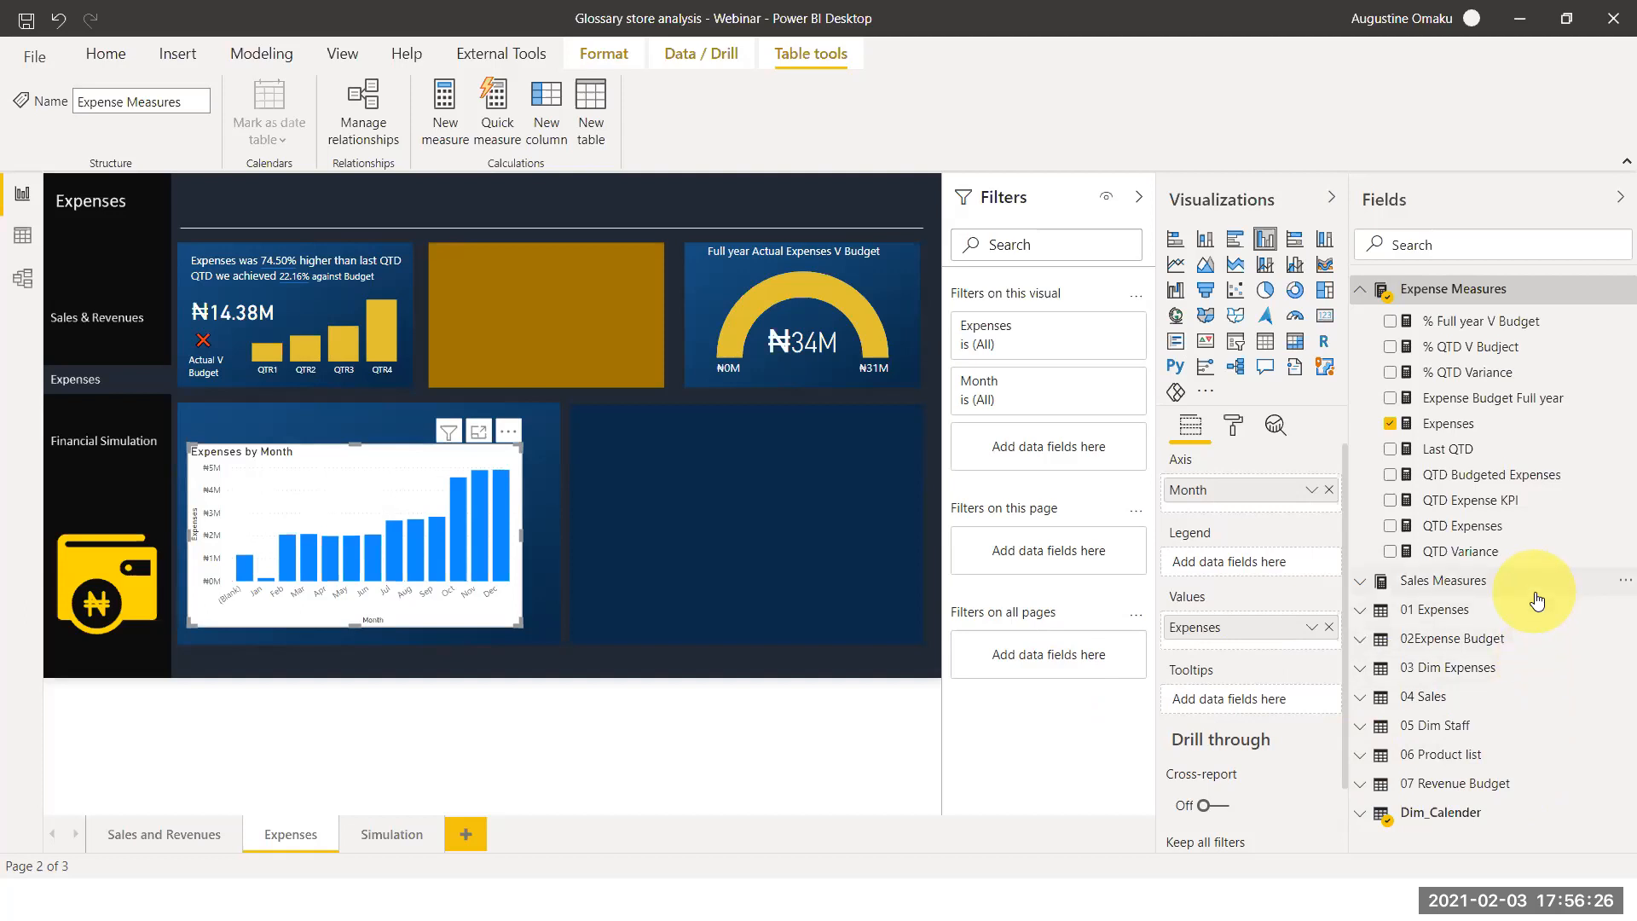
Filter the whole page by Half yr from Dim_Calender, including every value except (Blank)
{"action": "left_click", "coordinate": [1370, 821]}
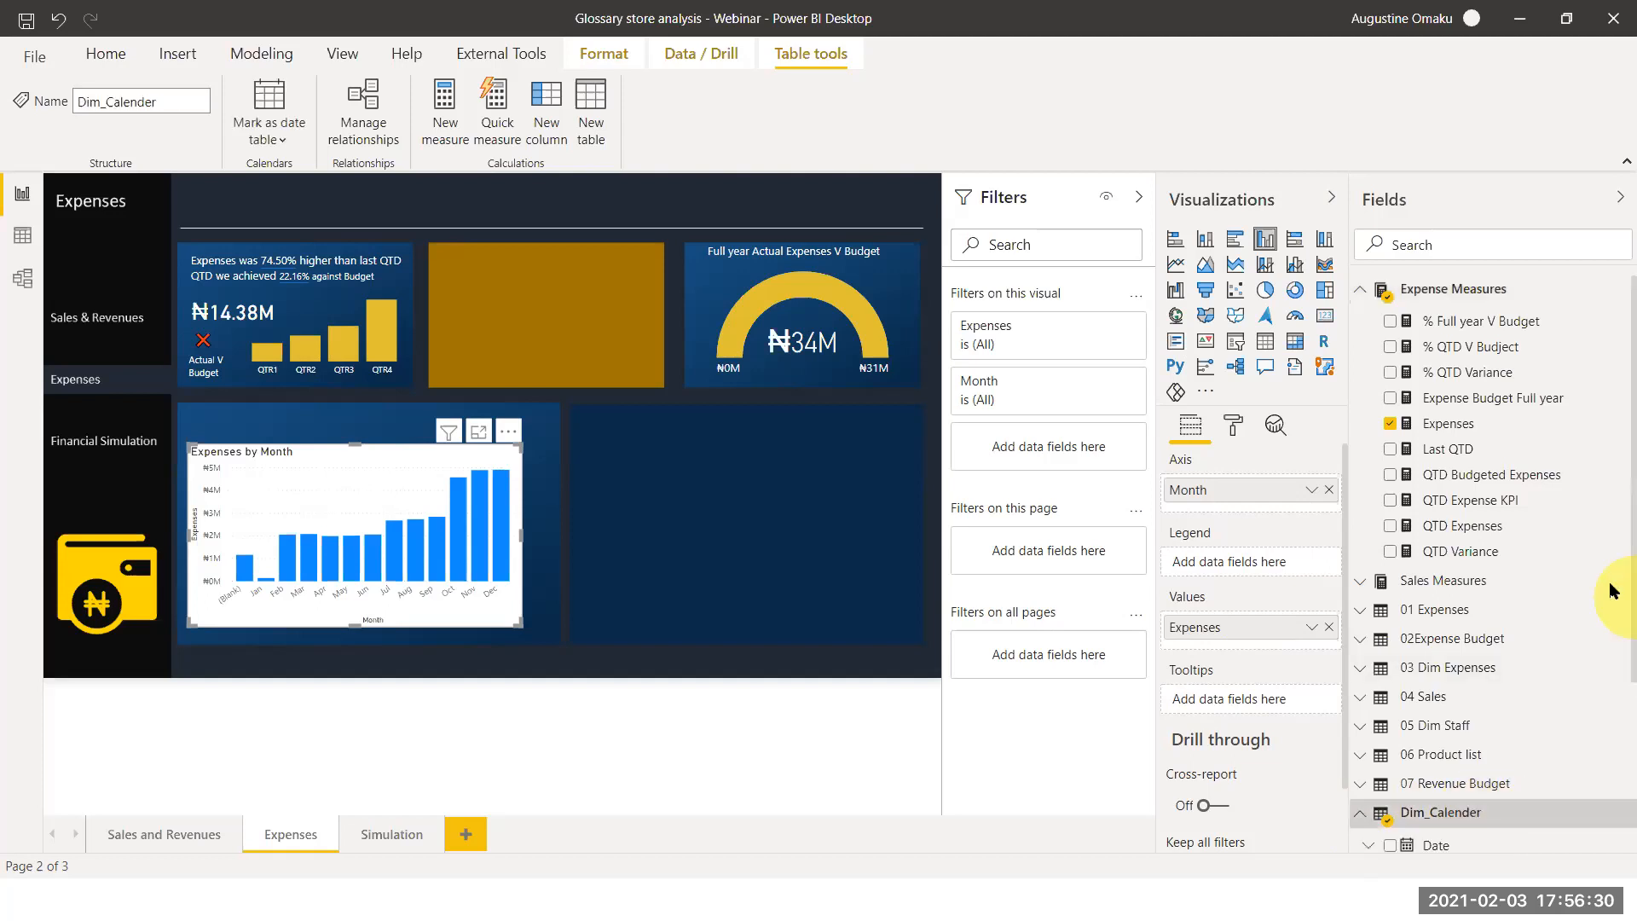
{"action": "scroll", "coordinate": [1611, 692], "scroll_direction": "down", "scroll_amount": 2}
{"action": "left_click_drag", "start_coordinate": [1611, 692], "coordinate": [1609, 746]}
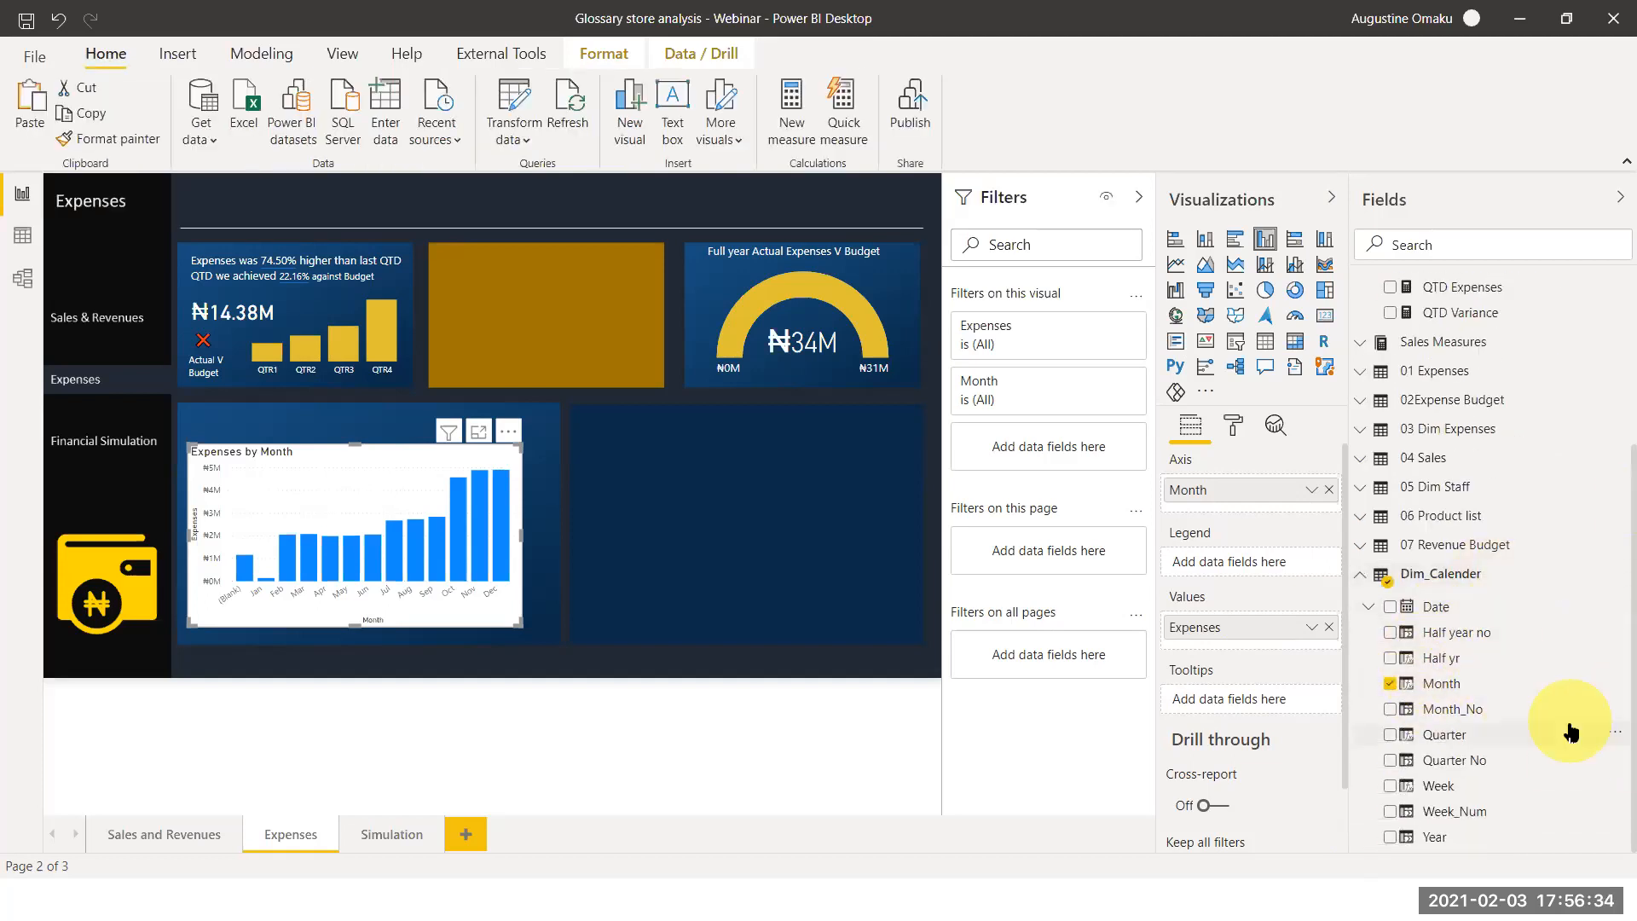
{"action": "left_click_drag", "start_coordinate": [1479, 838], "coordinate": [1052, 555]}
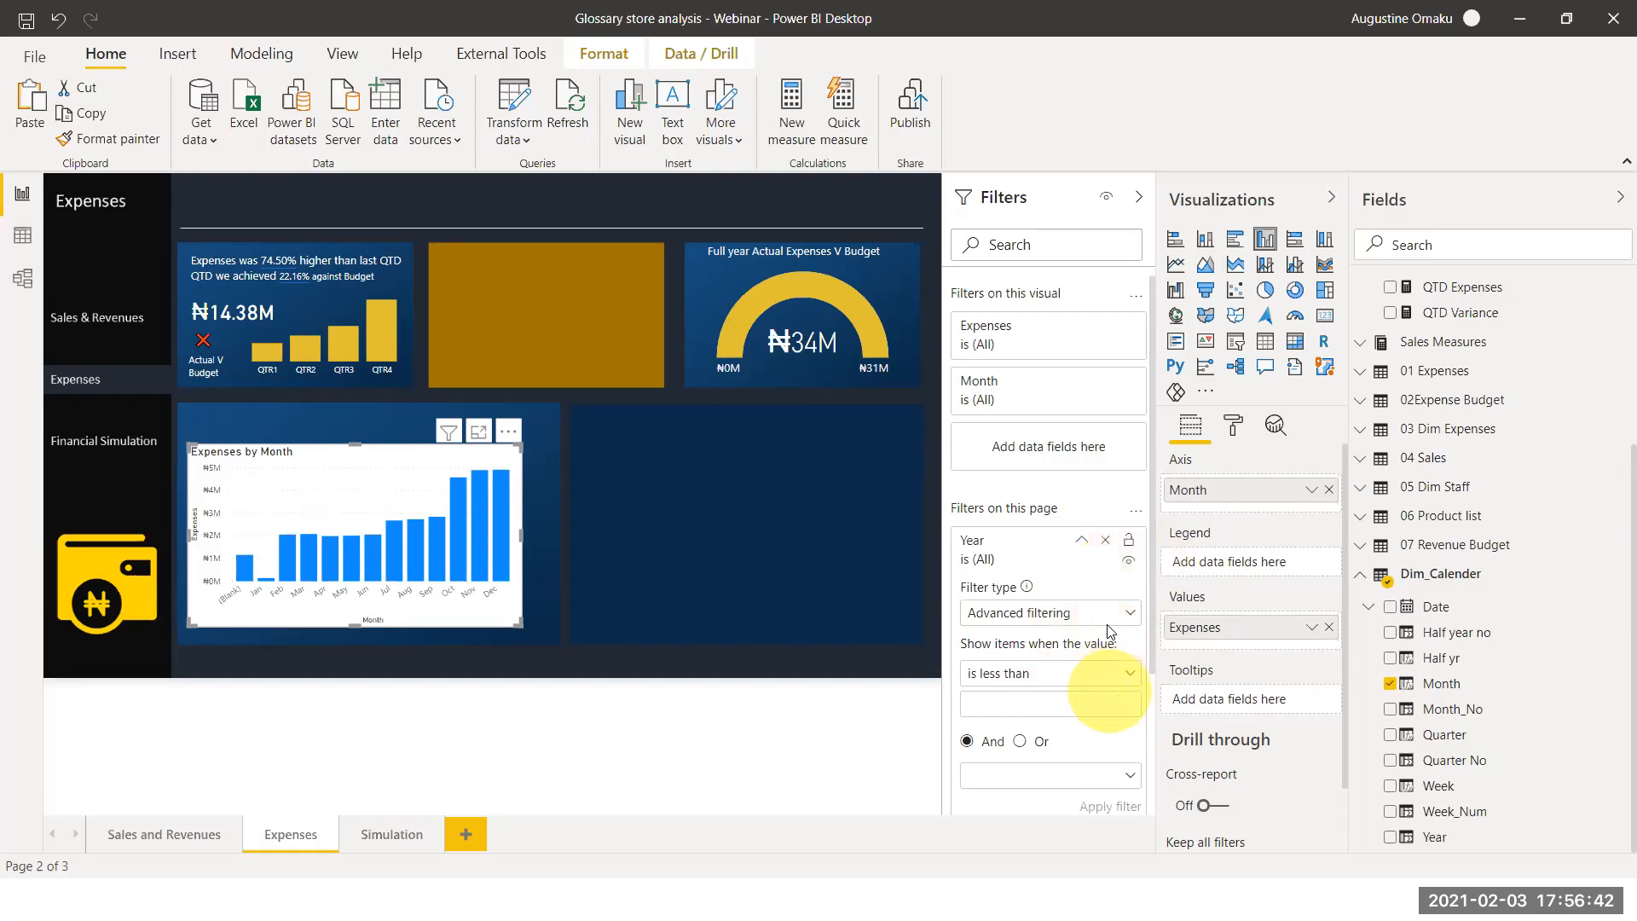
{"action": "left_click", "coordinate": [1105, 543]}
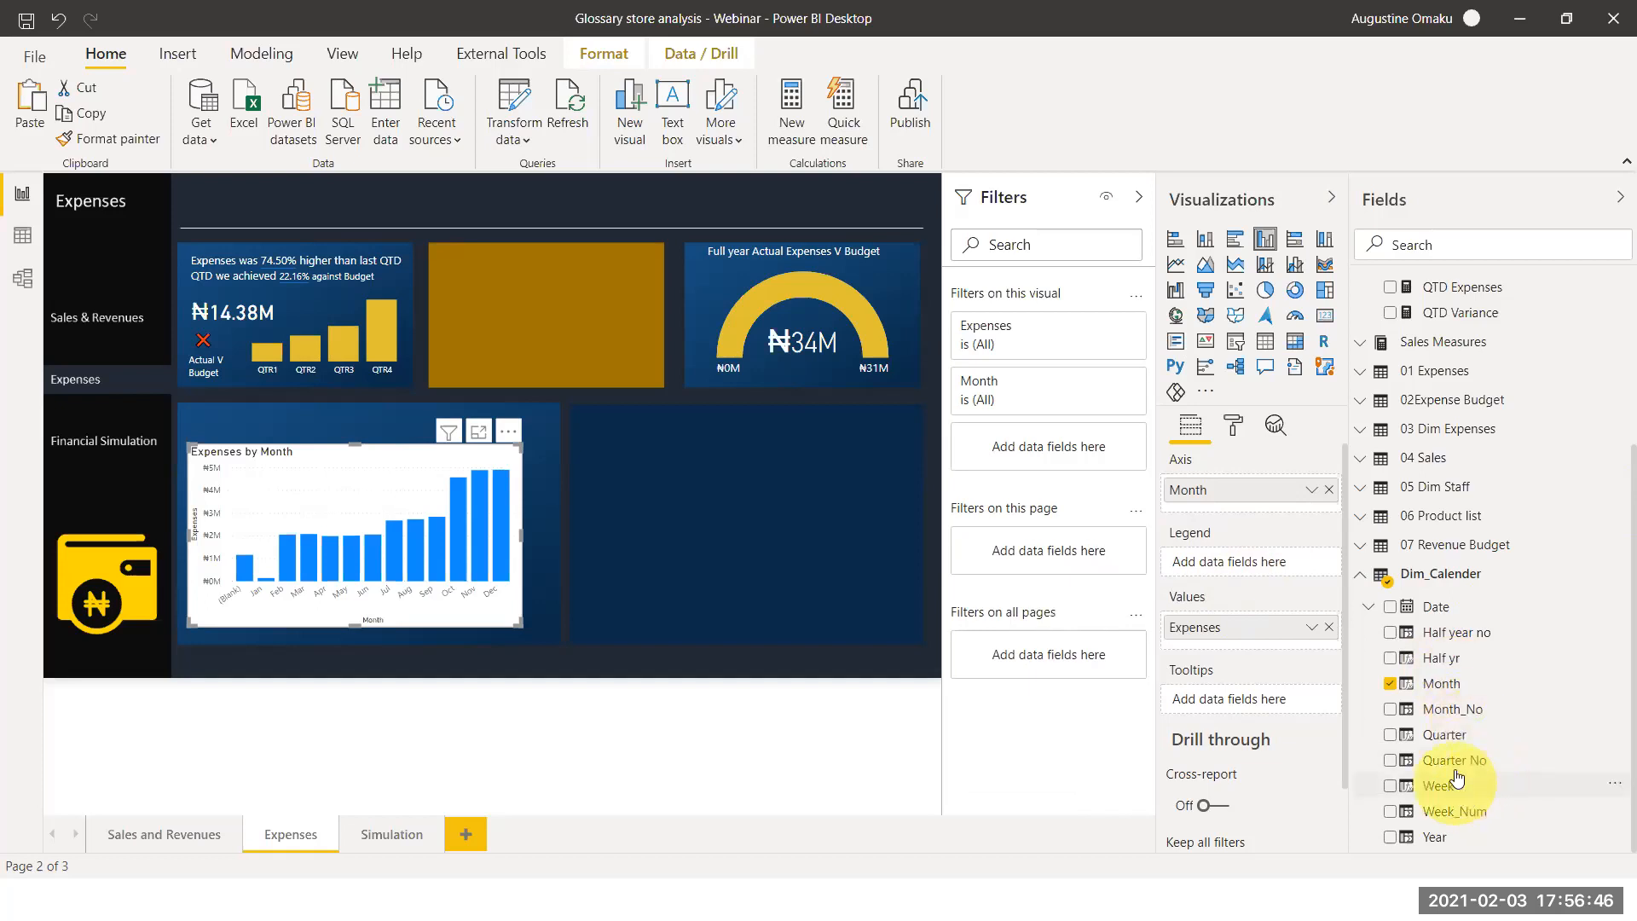
{"action": "left_click_drag", "start_coordinate": [1435, 664], "coordinate": [1040, 562]}
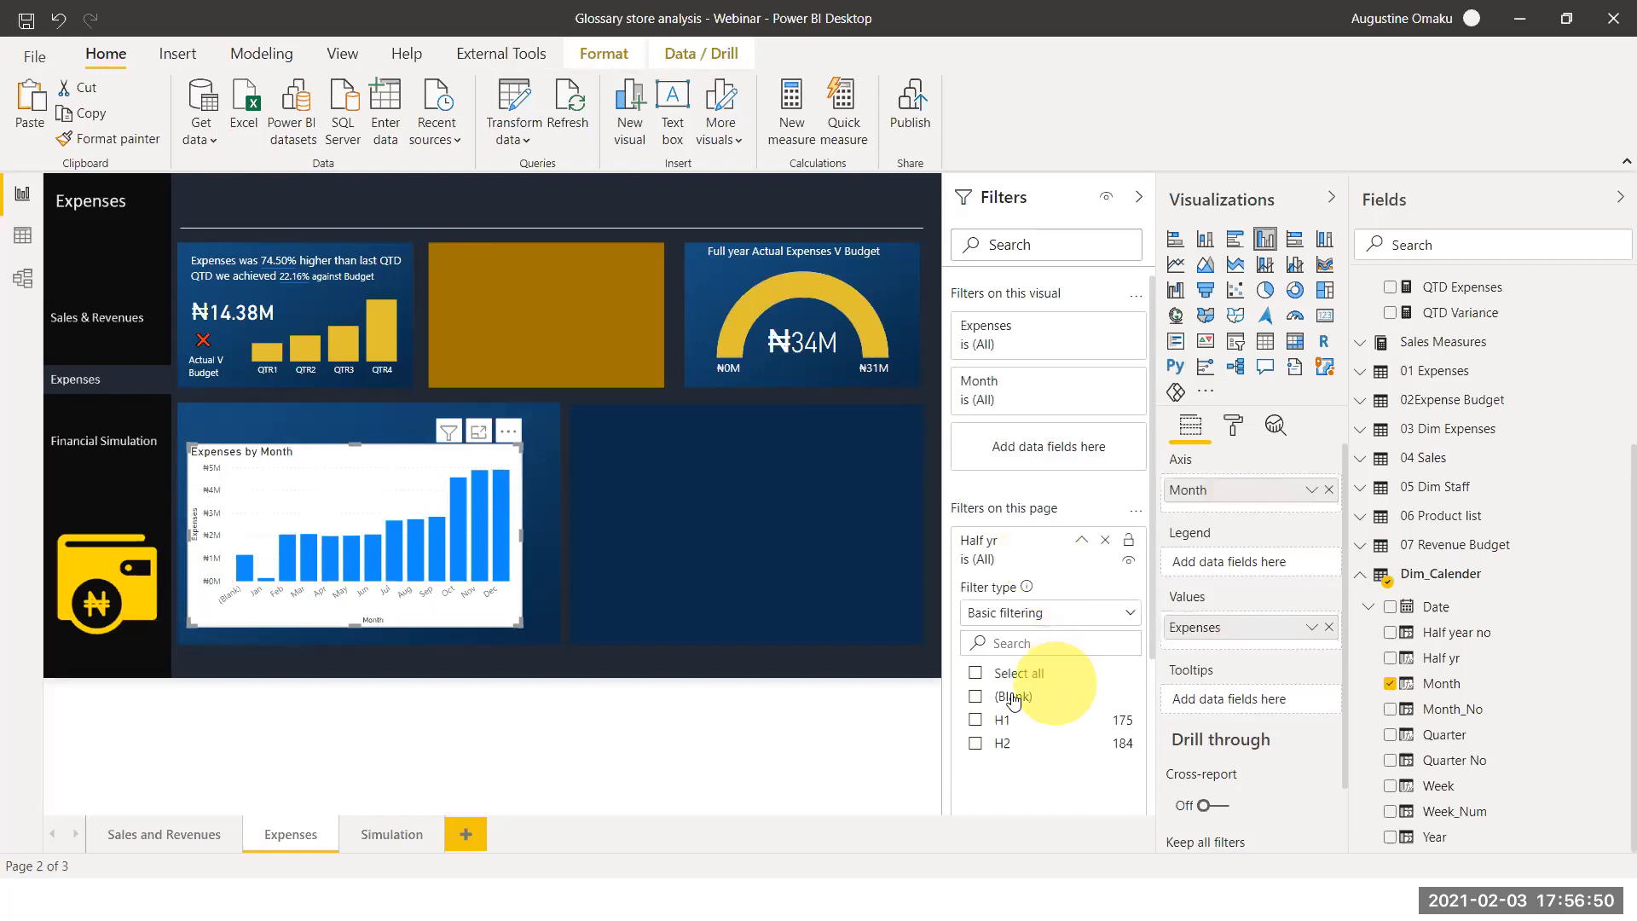
{"action": "left_click", "coordinate": [976, 673]}
{"action": "left_click", "coordinate": [977, 696]}
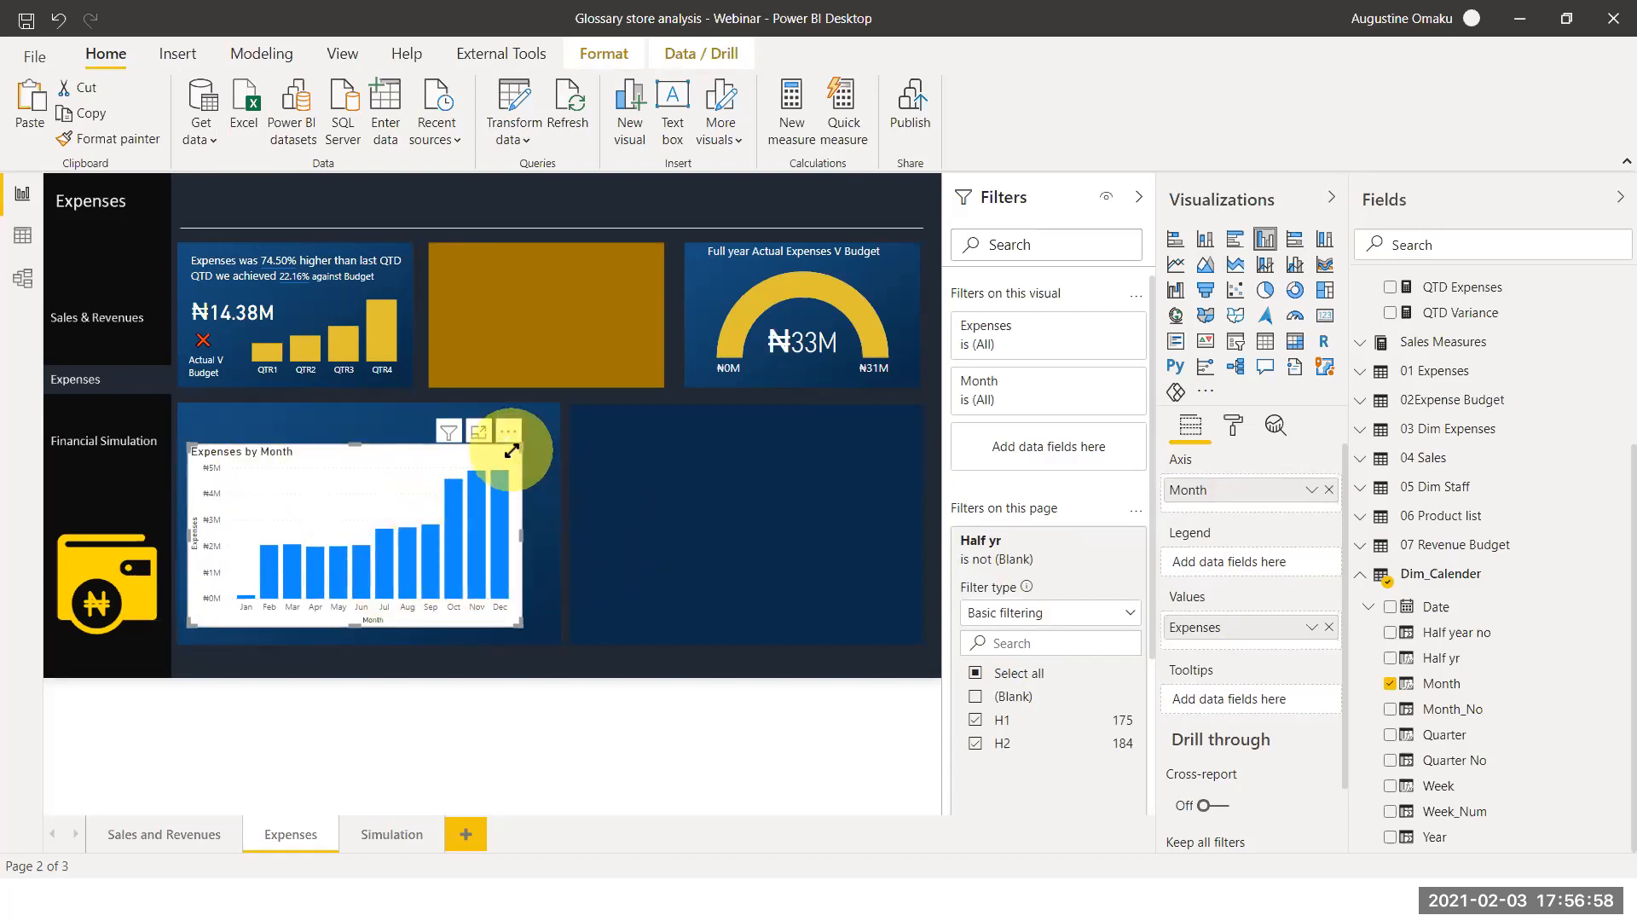
Enlarge the monthly column chart to fill nearly all of its tile and turn off its background
{"action": "left_click_drag", "start_coordinate": [520, 446], "coordinate": [542, 429]}
{"action": "left_click_drag", "start_coordinate": [432, 621], "coordinate": [435, 635]}
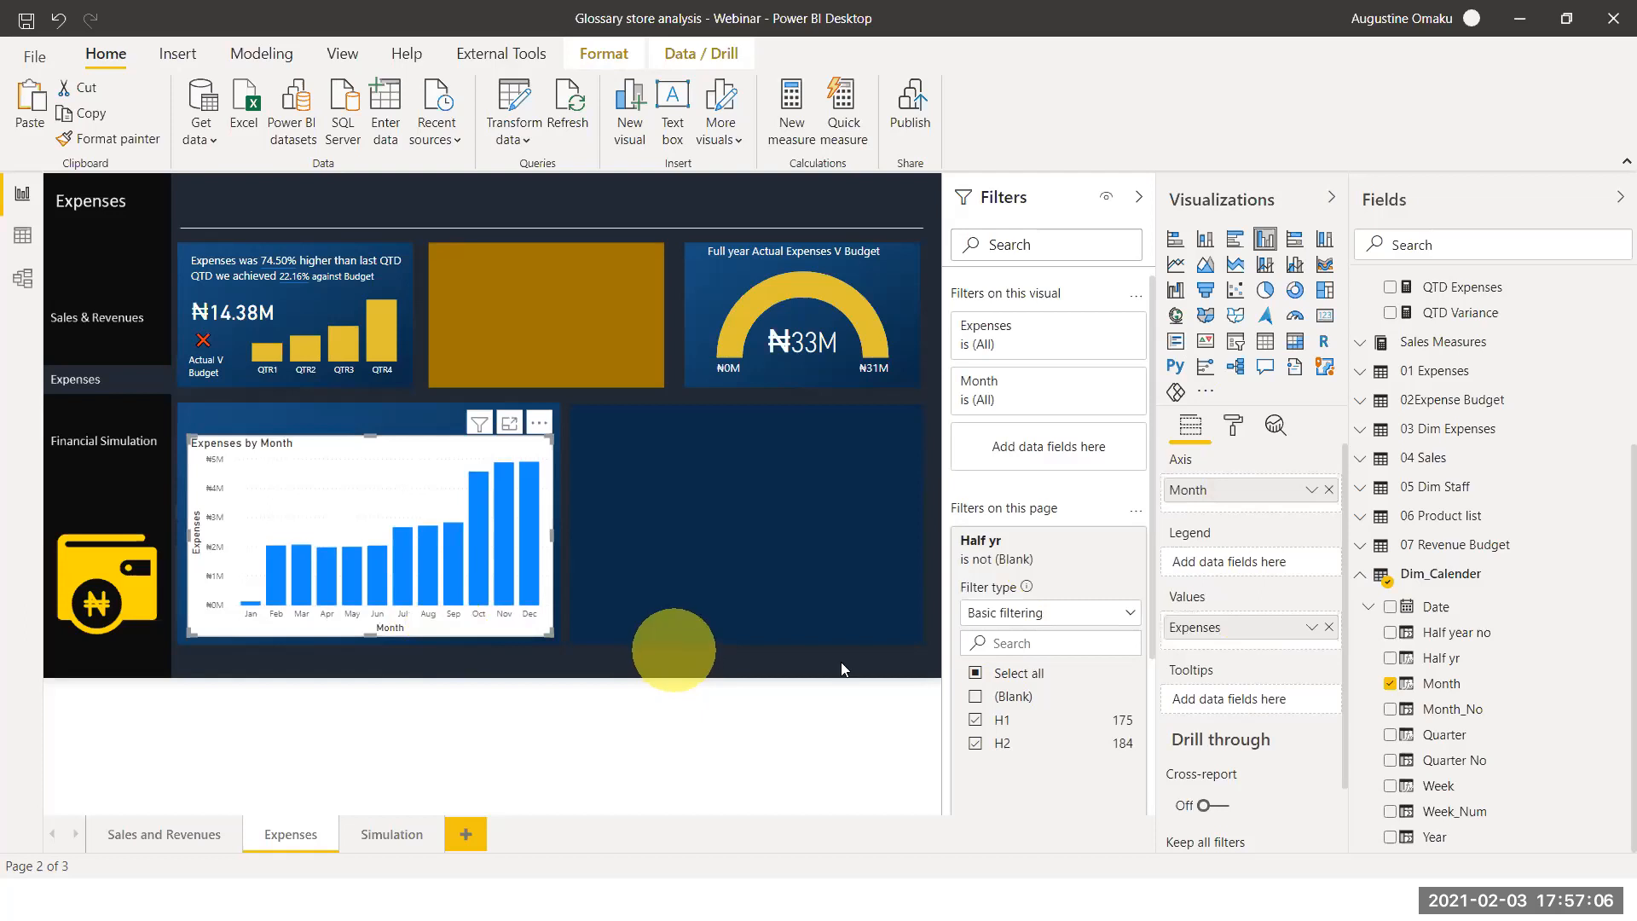
{"action": "left_click", "coordinate": [1232, 429]}
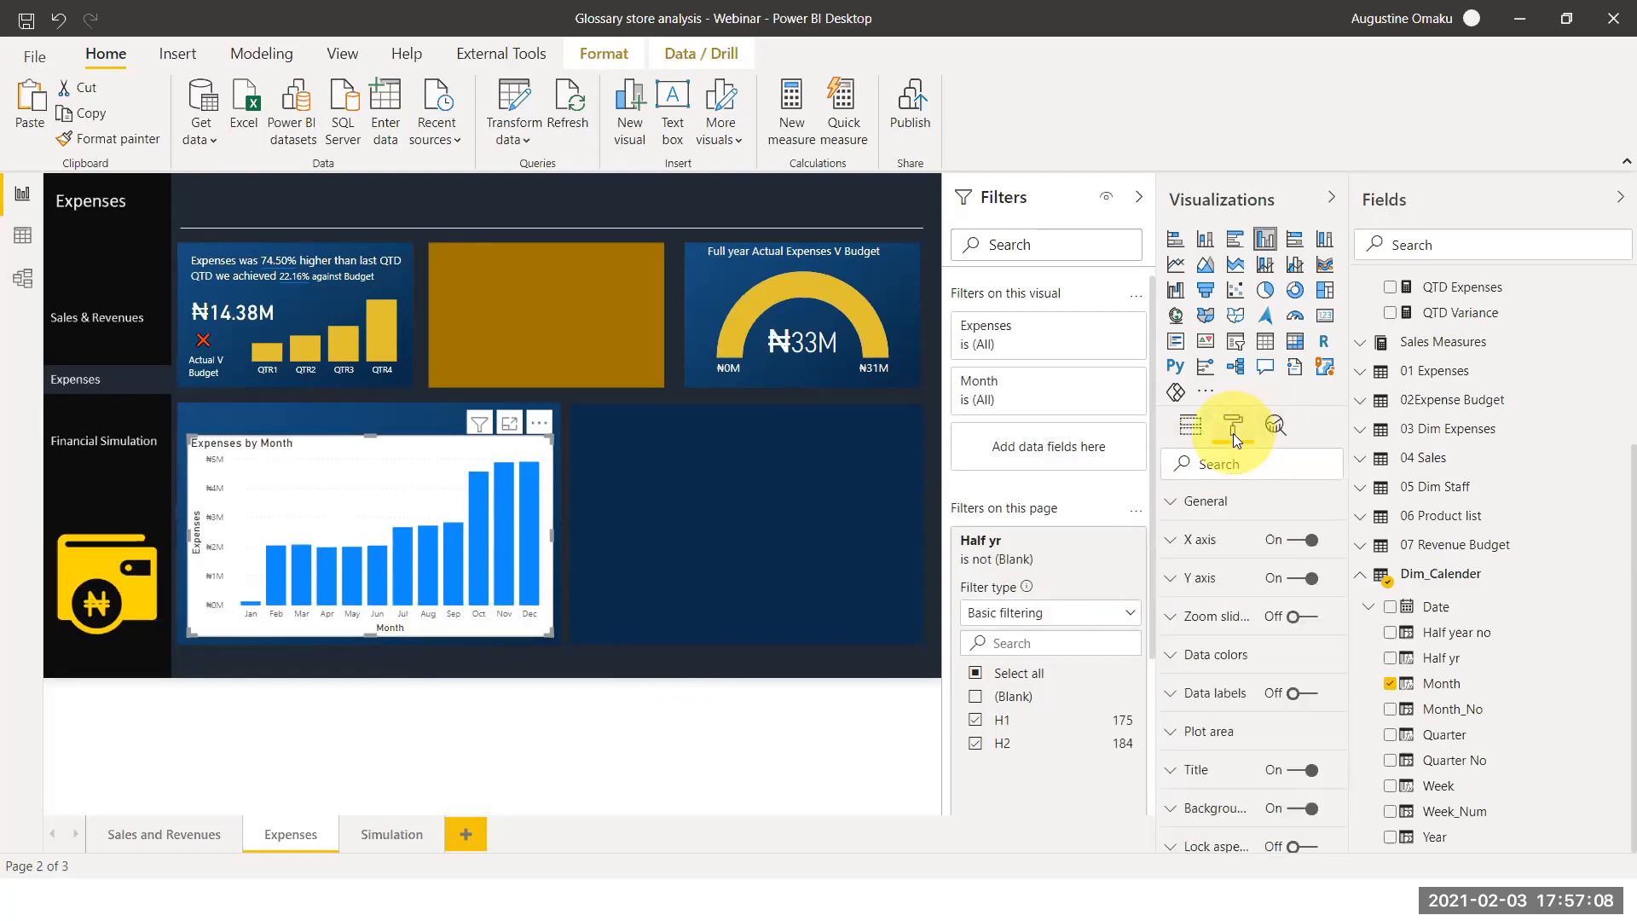
{"action": "left_click", "coordinate": [1323, 814]}
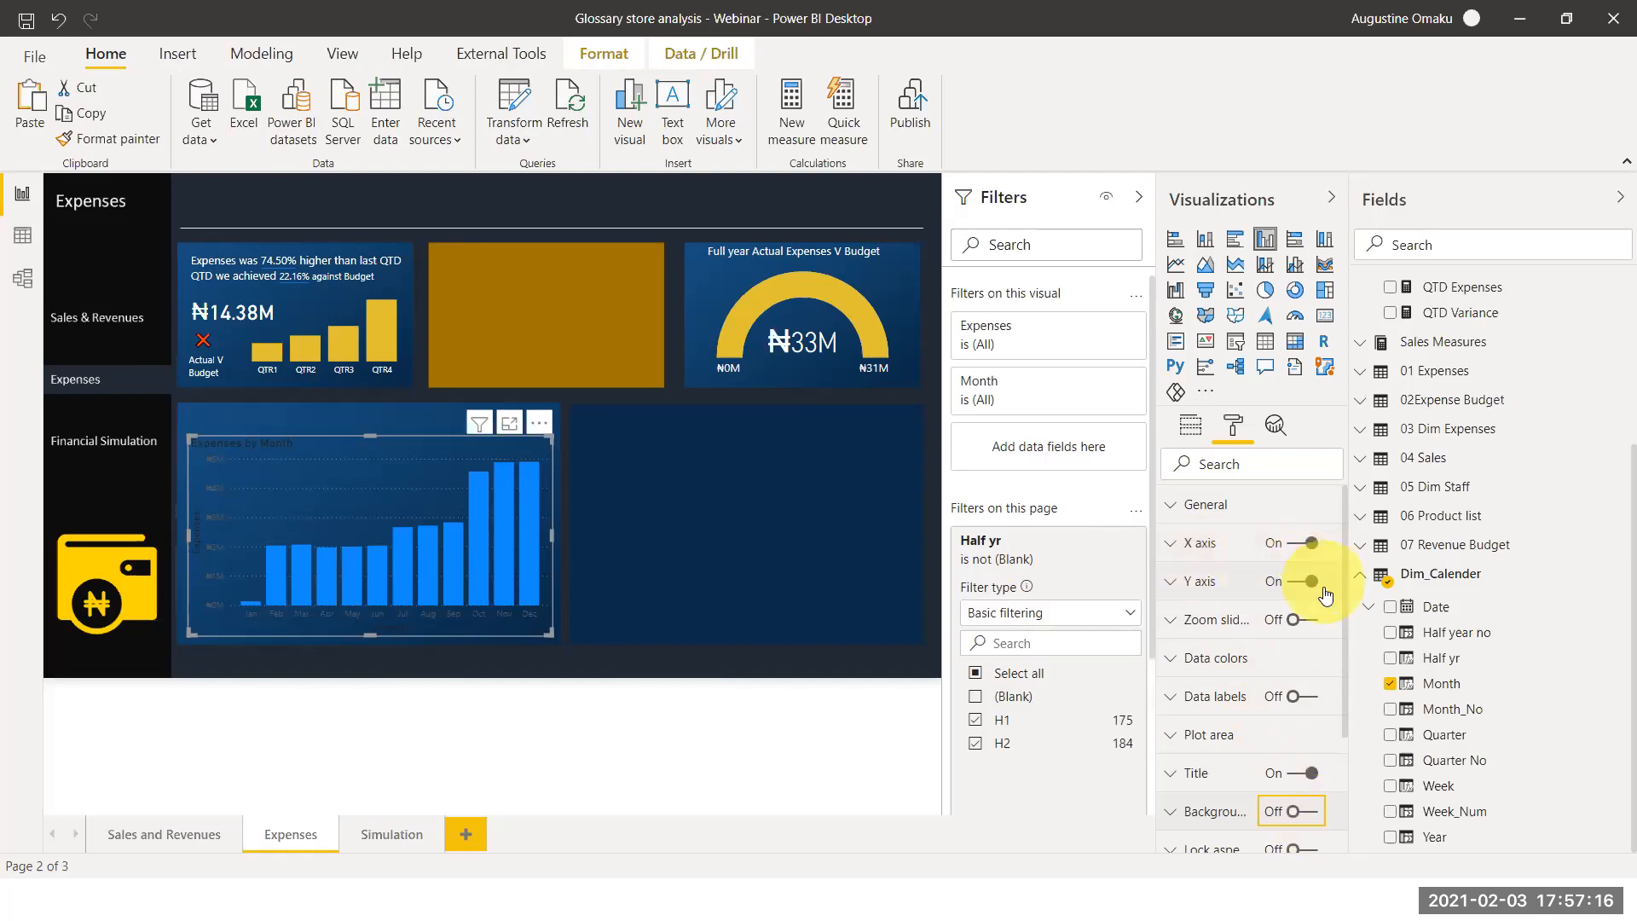
Color the monthly chart's columns with a medium indigo blue from the theme colors
{"action": "left_click", "coordinate": [1172, 666]}
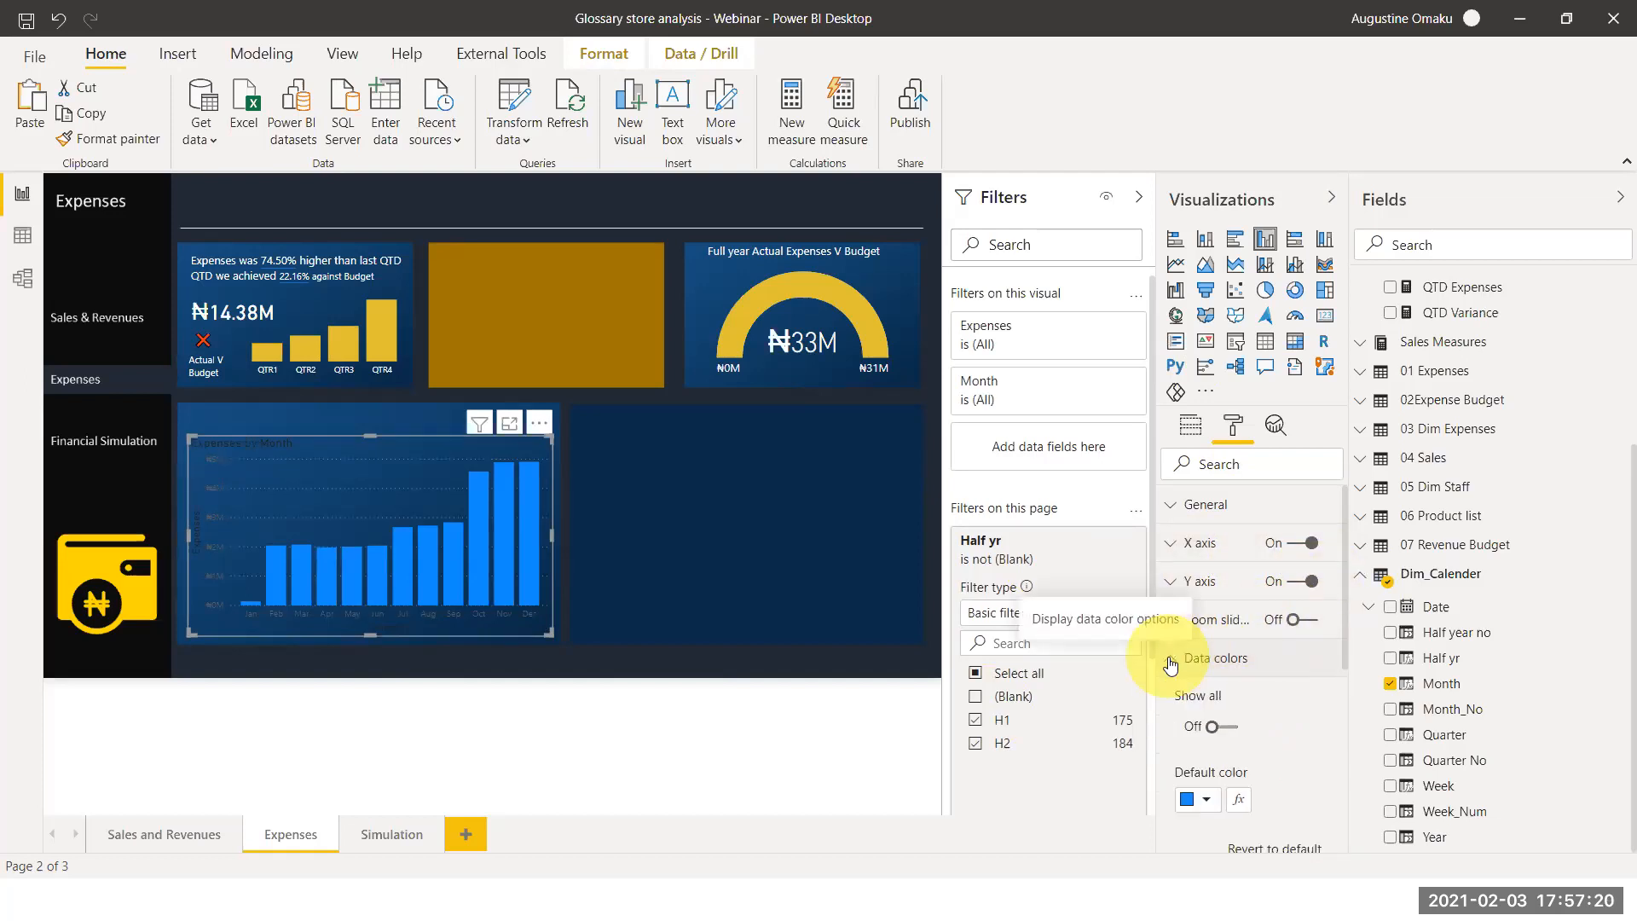
{"action": "left_click", "coordinate": [1204, 805]}
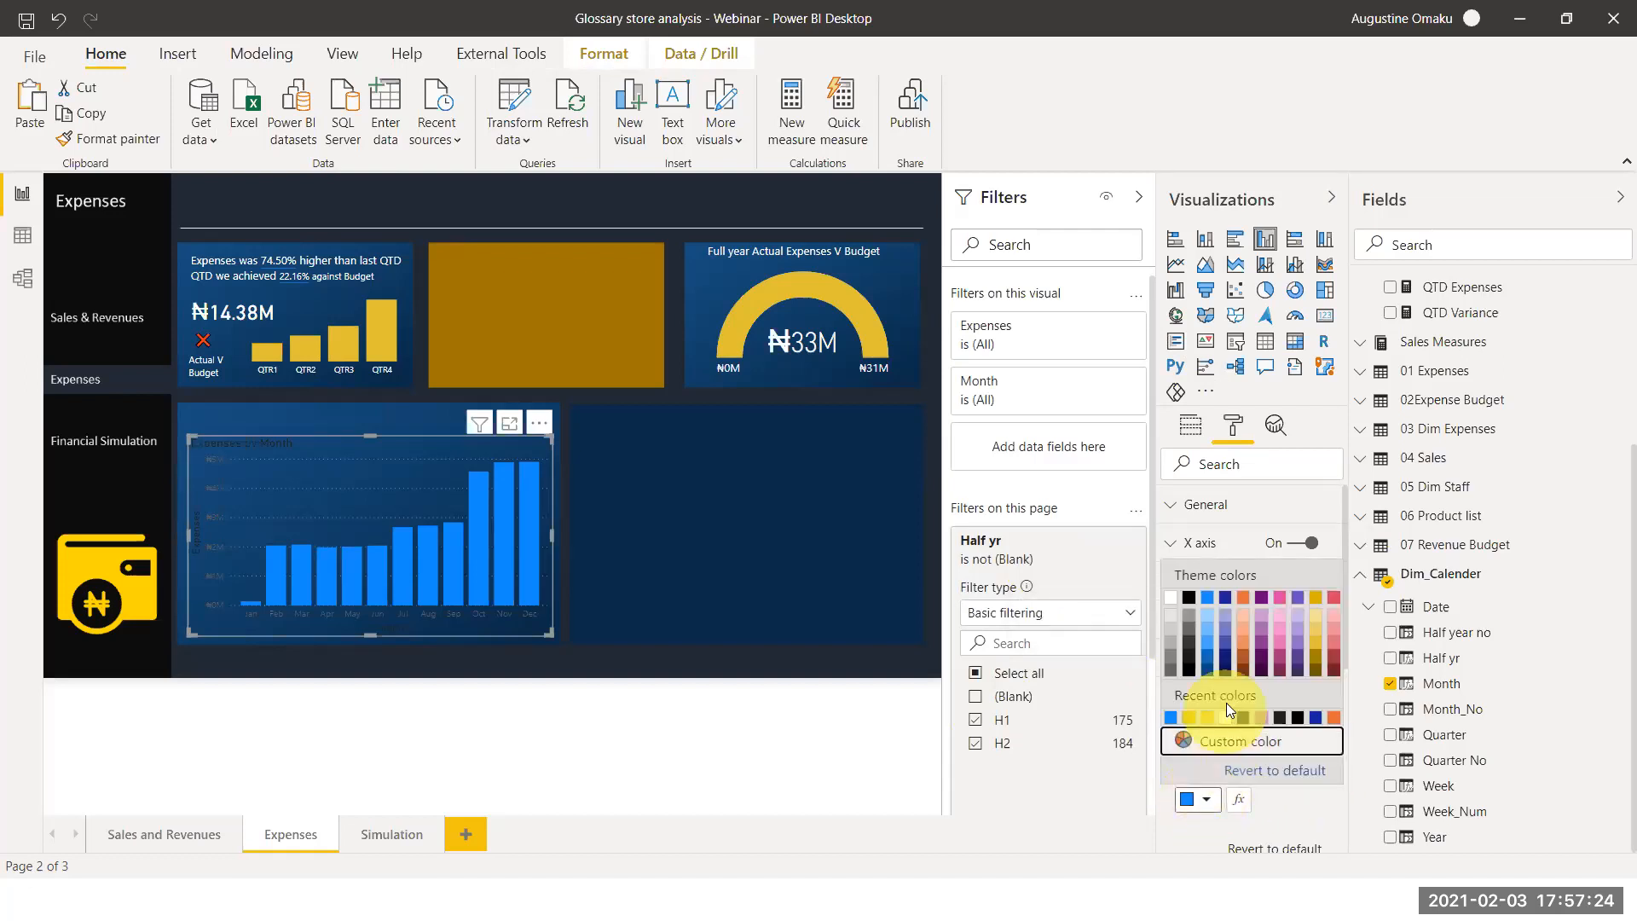
{"action": "left_click", "coordinate": [1227, 647]}
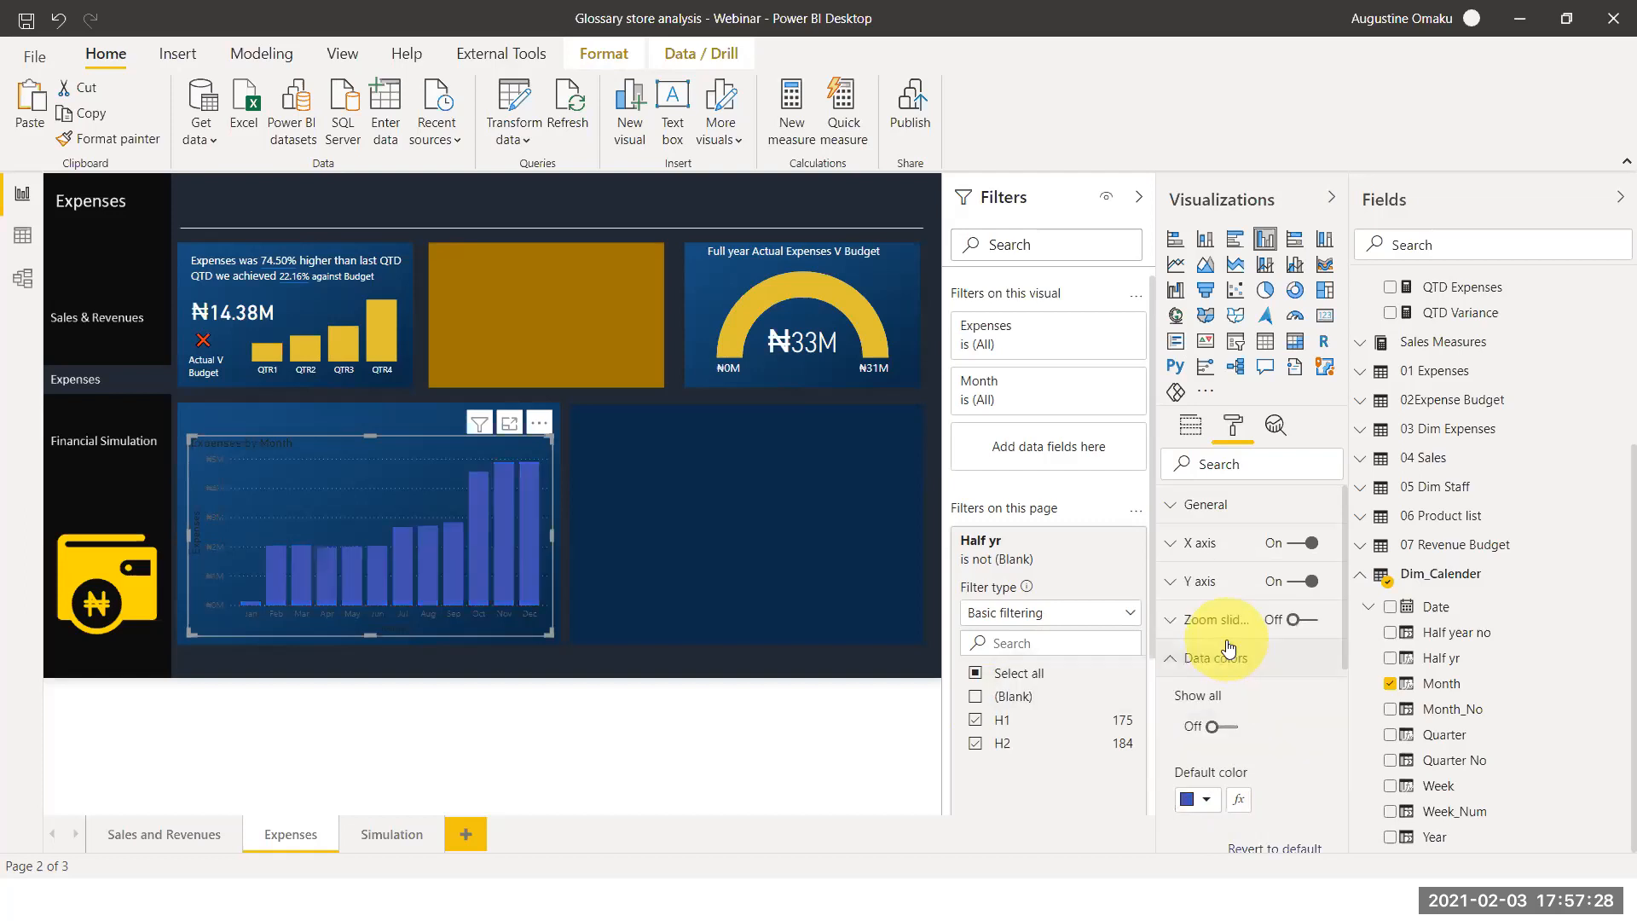
{"action": "left_click", "coordinate": [1168, 658]}
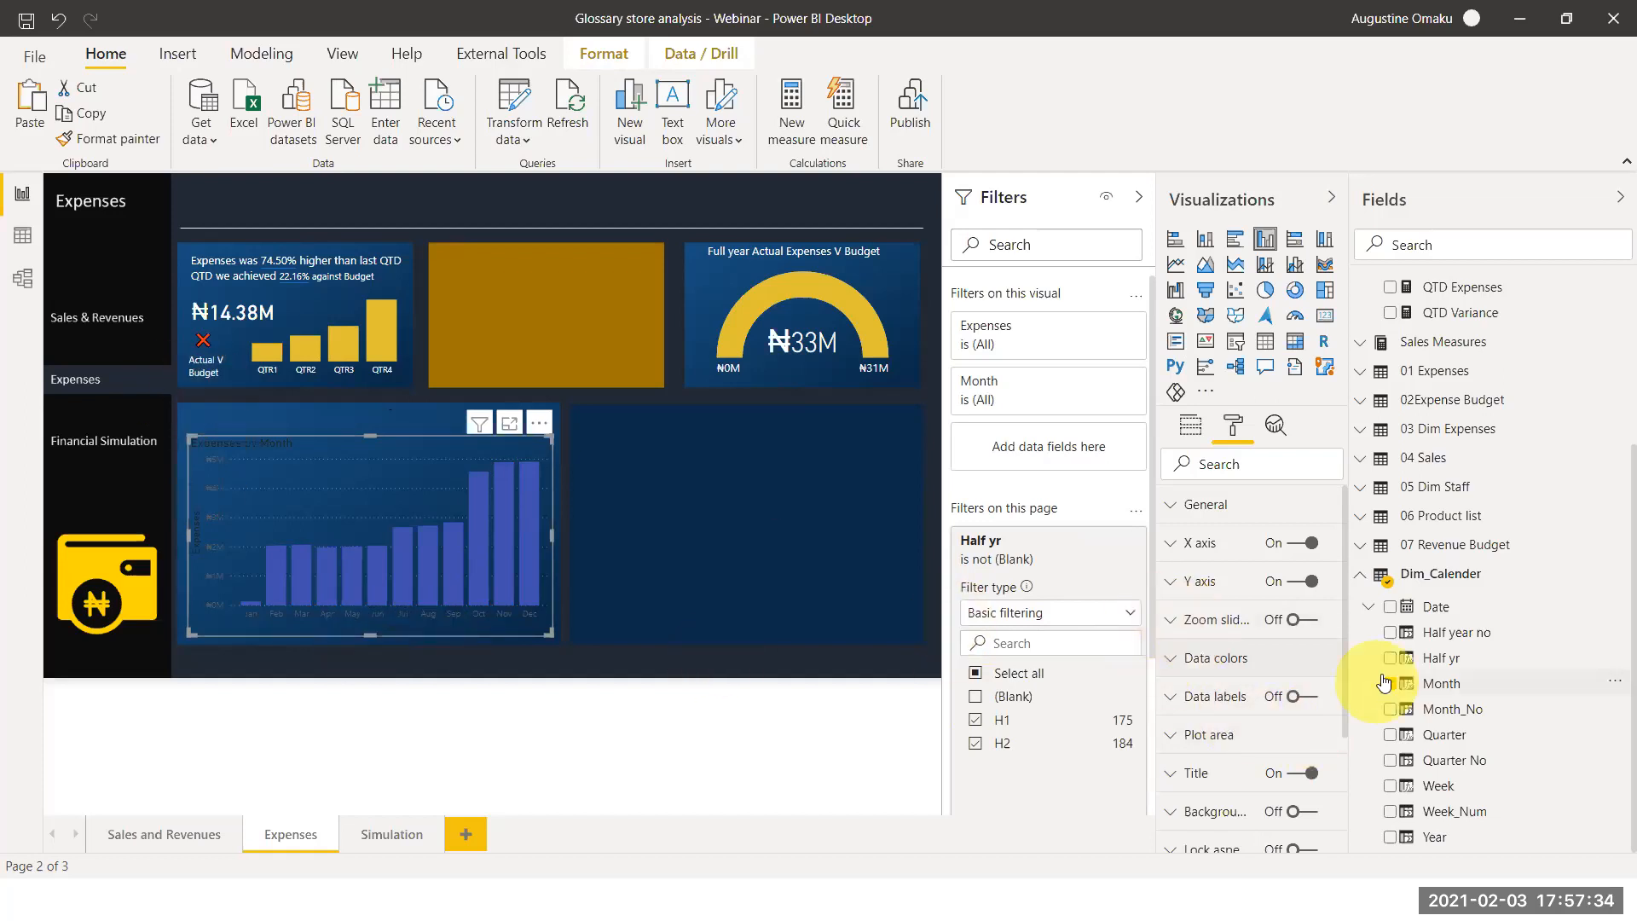
Format the monthly chart's X axis labels in white with a text size of 10 pt
{"action": "left_click", "coordinate": [1166, 553]}
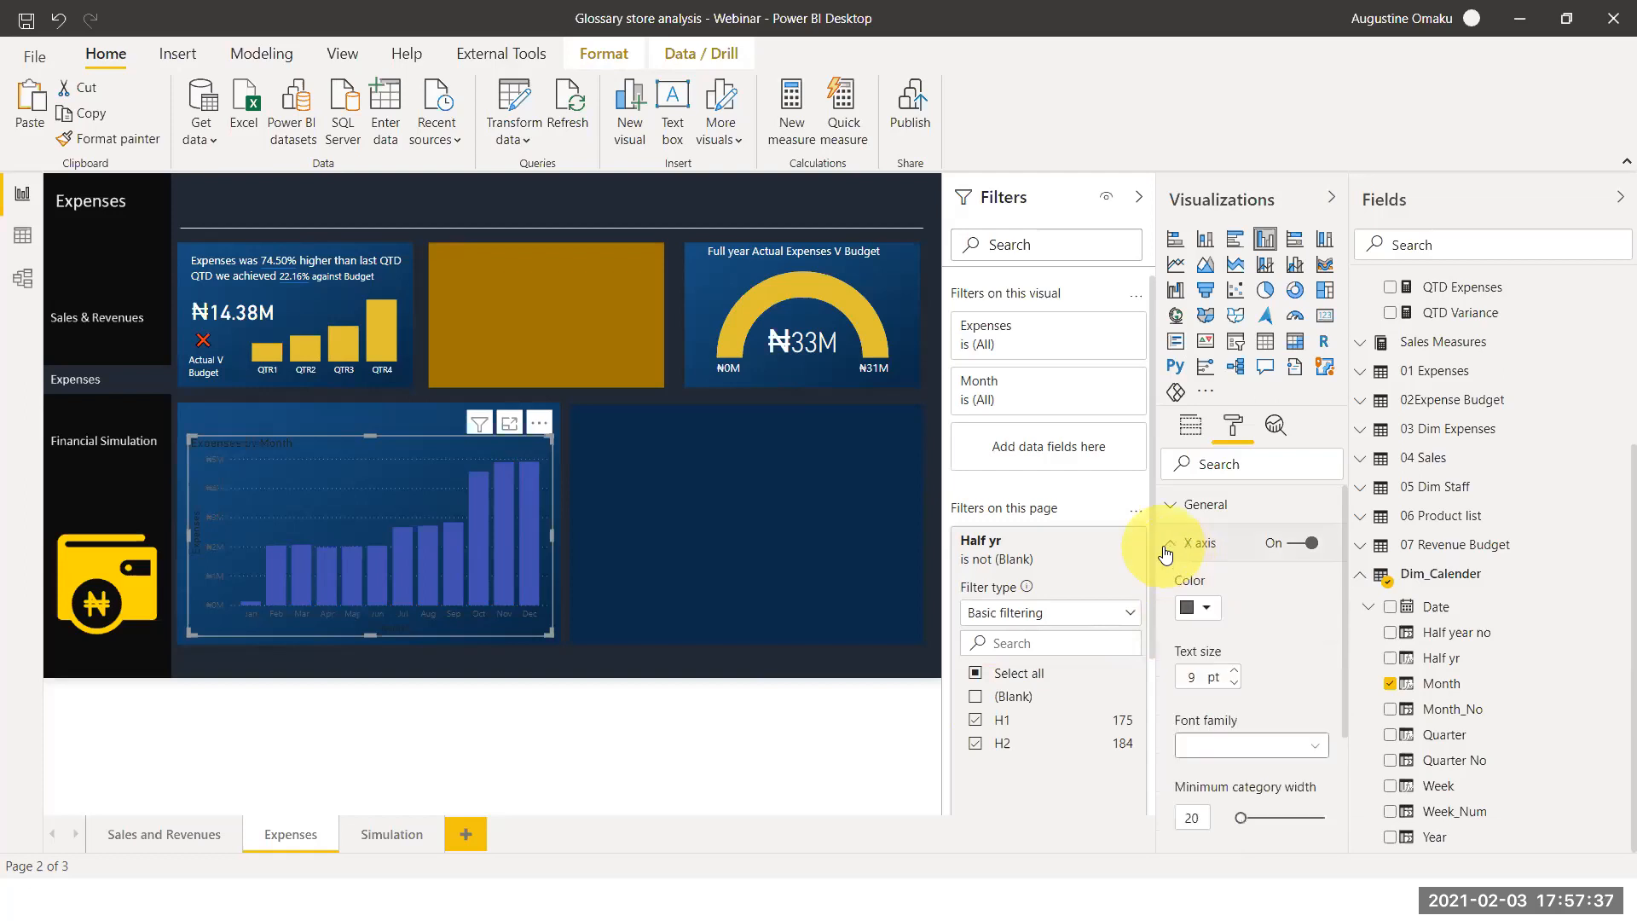
{"action": "left_click", "coordinate": [1205, 607]}
{"action": "left_click", "coordinate": [1173, 660]}
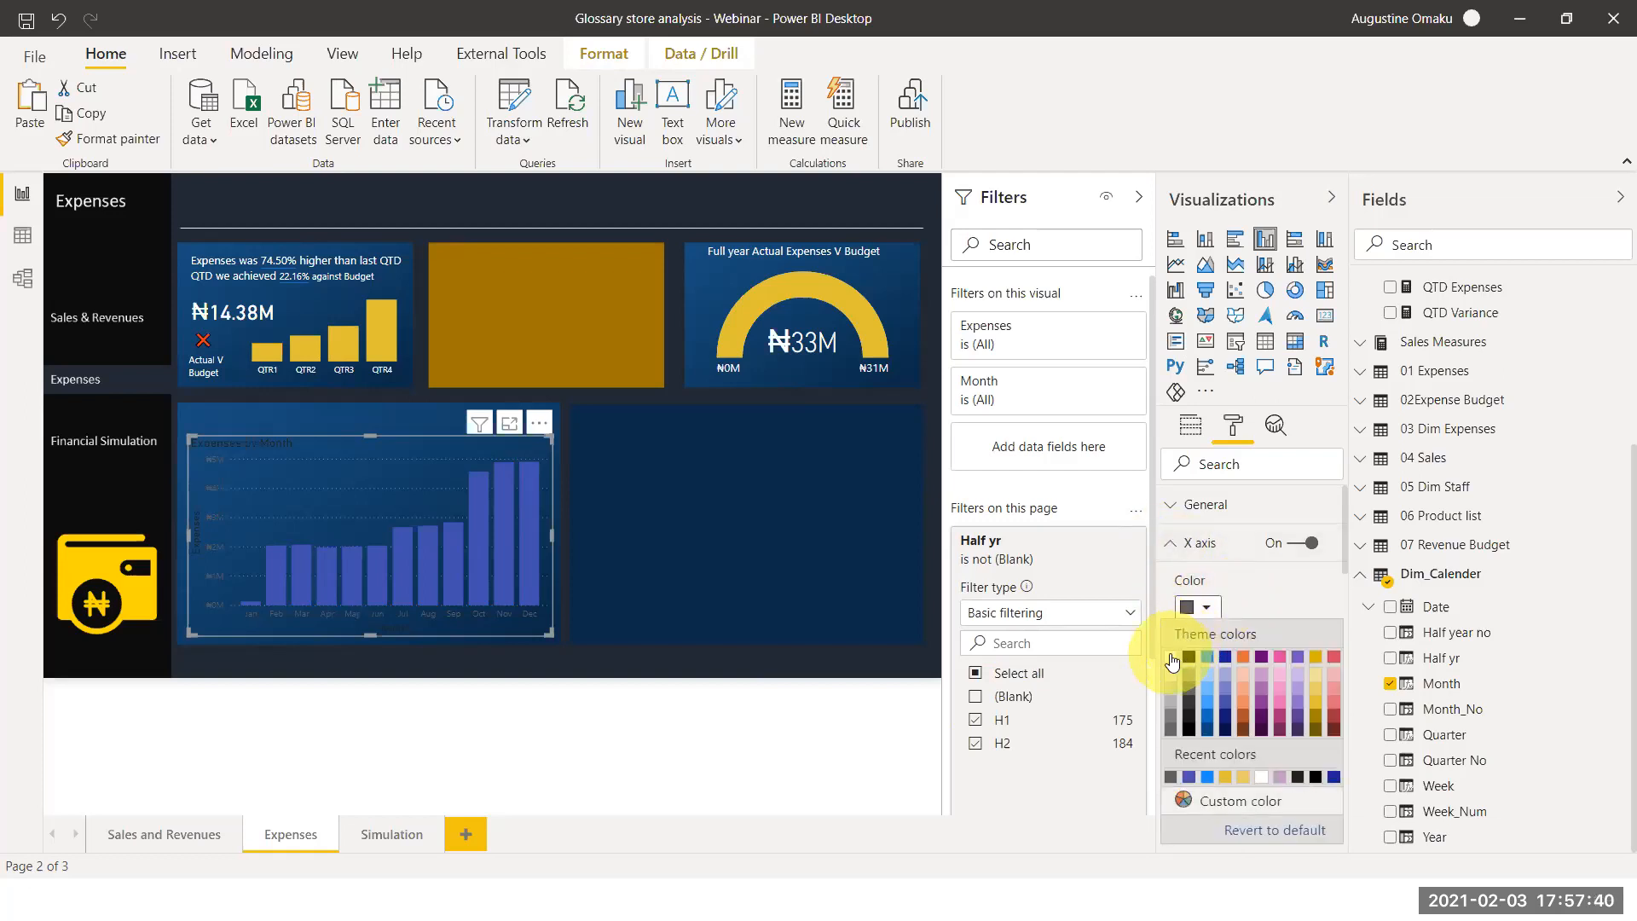
{"action": "left_click", "coordinate": [1171, 656]}
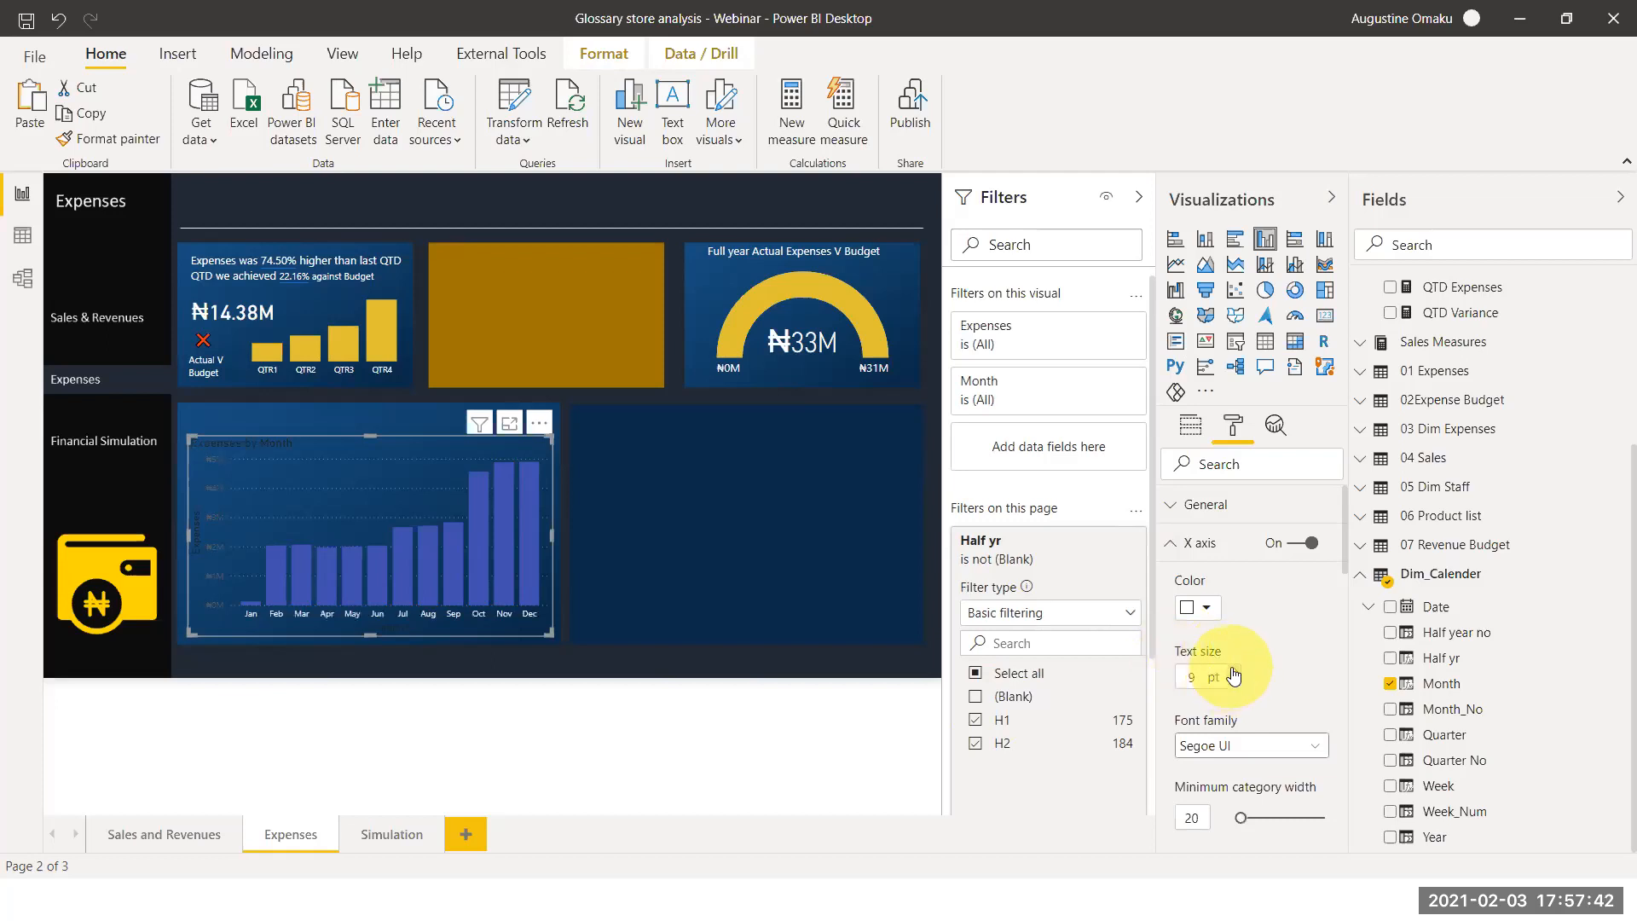
{"action": "left_click", "coordinate": [1232, 673]}
Set the X axis maximum size to 34% and the inner padding to 46% to make the columns narrower
{"action": "left_click_drag", "start_coordinate": [1343, 534], "coordinate": [1344, 561]}
{"action": "scroll", "coordinate": [1347, 585], "scroll_direction": "down", "scroll_amount": 3}
{"action": "left_click_drag", "start_coordinate": [1255, 687], "coordinate": [1286, 679]}
{"action": "left_click_drag", "start_coordinate": [1273, 757], "coordinate": [1318, 757]}
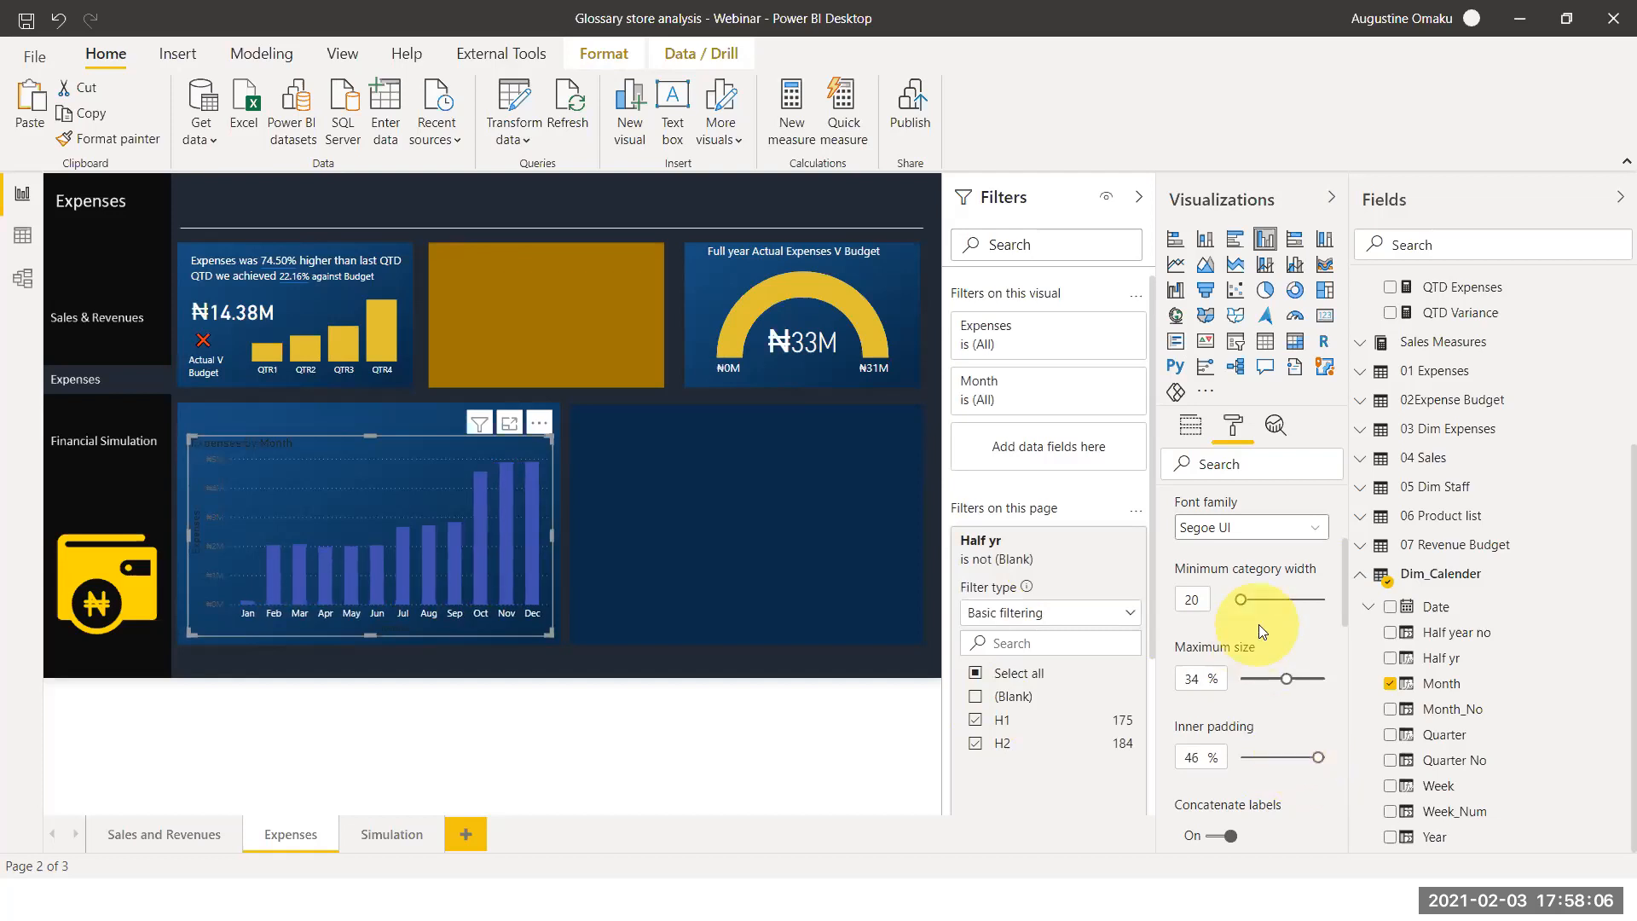
{"action": "scroll", "coordinate": [1229, 563], "scroll_direction": "up", "scroll_amount": 3}
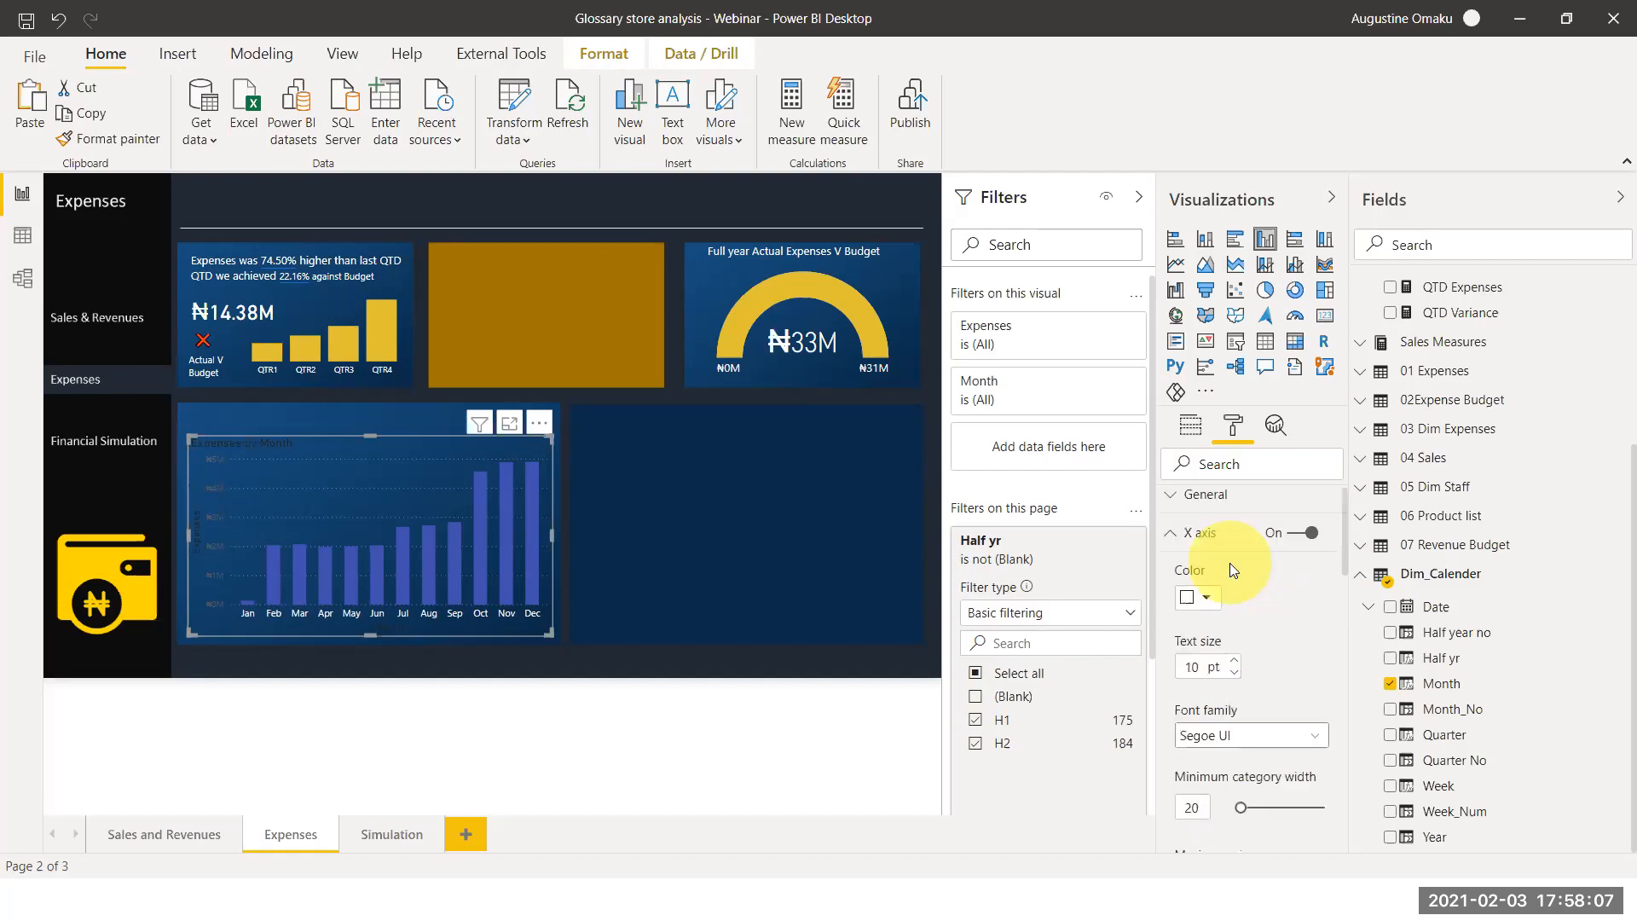
{"action": "left_click", "coordinate": [1172, 544]}
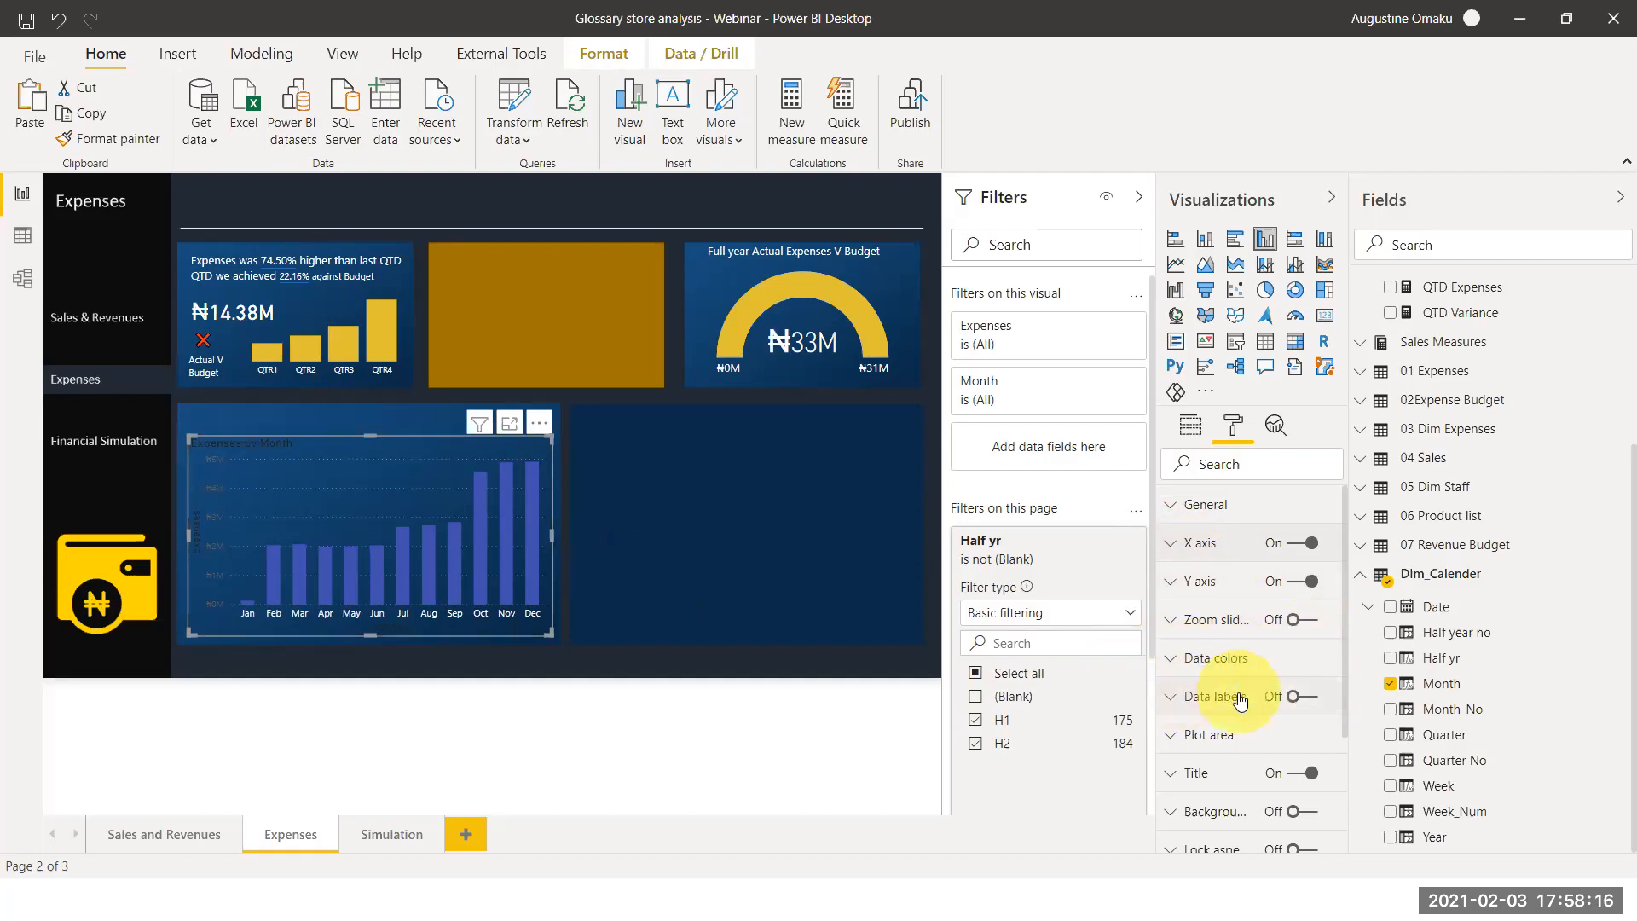
Turn on data labels for the monthly chart and color them white
{"action": "left_click", "coordinate": [1296, 707]}
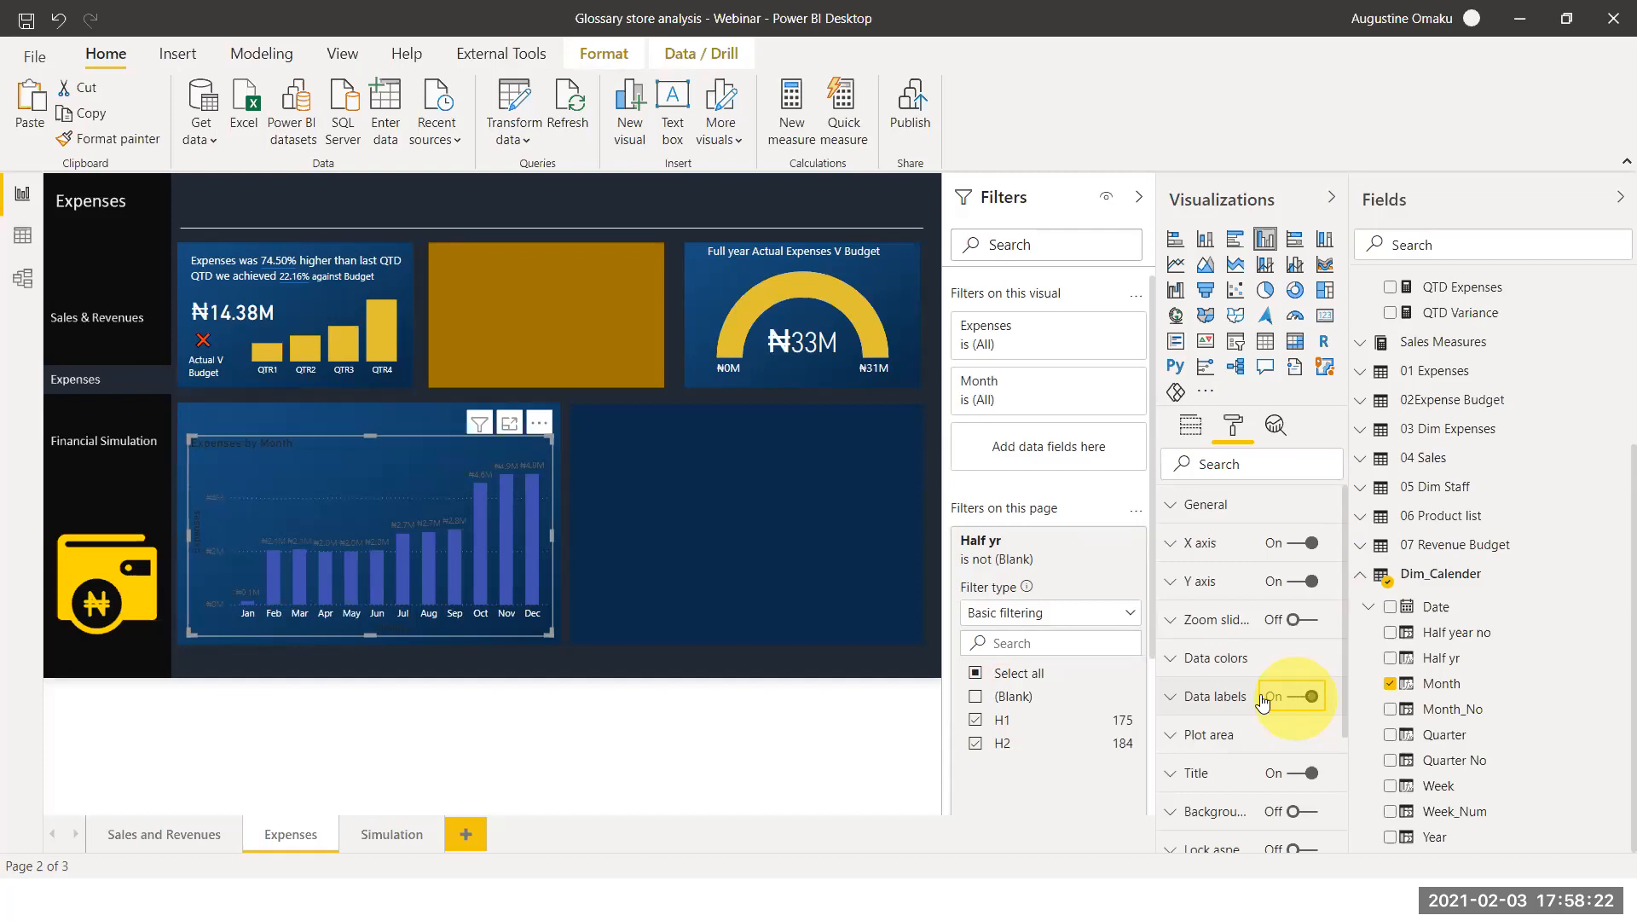
{"action": "left_click", "coordinate": [1191, 709]}
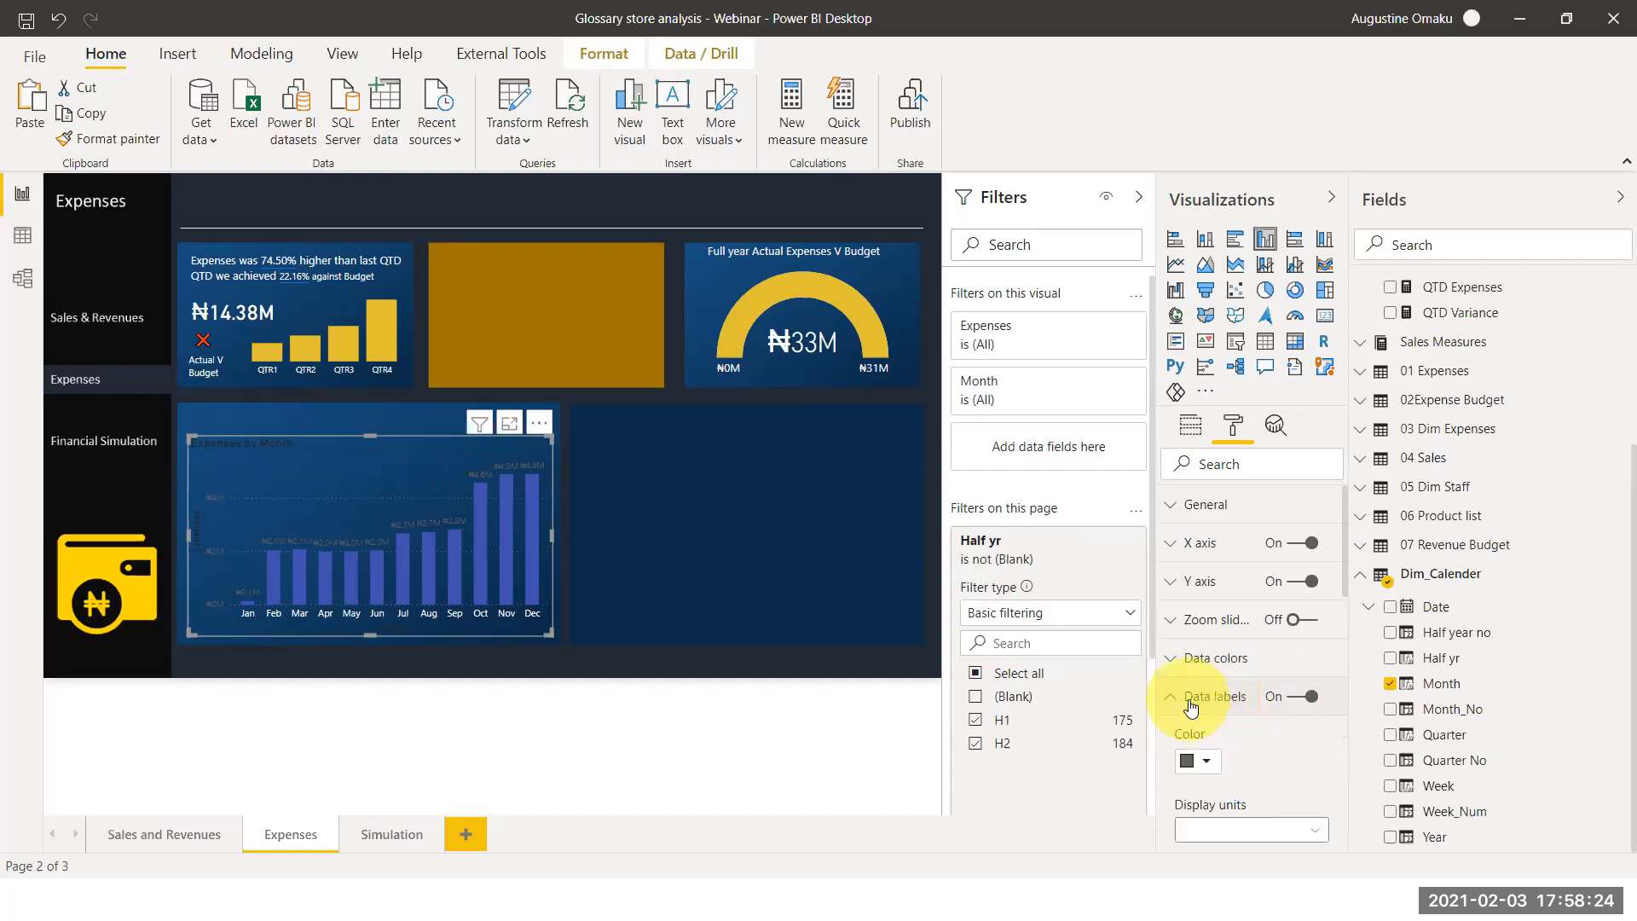
{"action": "left_click", "coordinate": [1198, 761]}
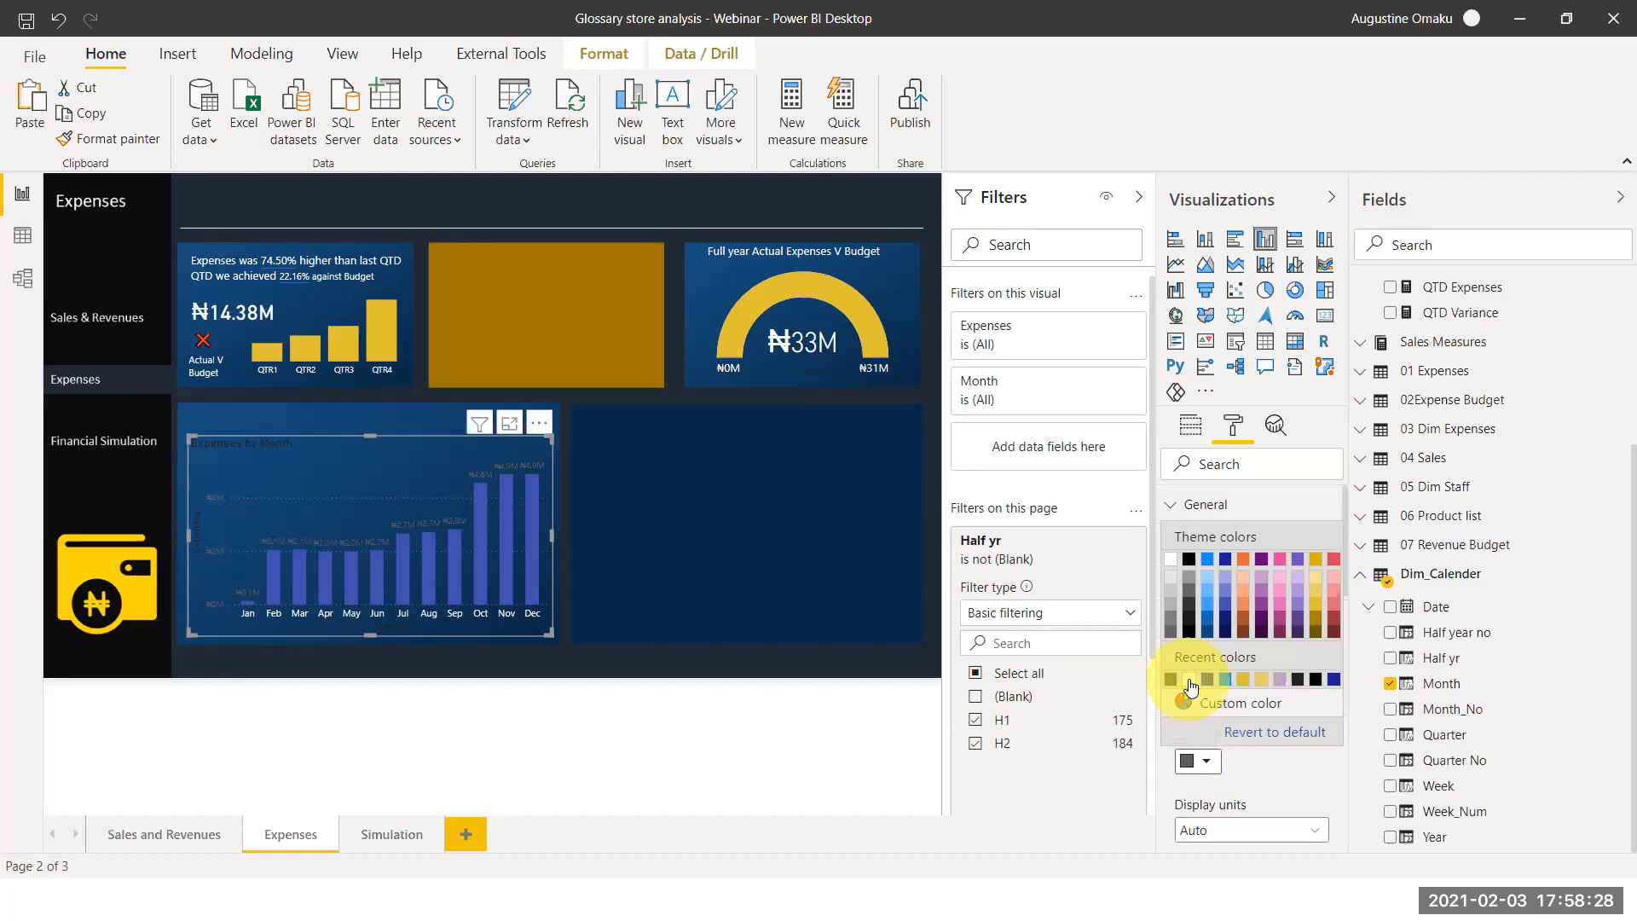
{"action": "left_click", "coordinate": [1190, 682]}
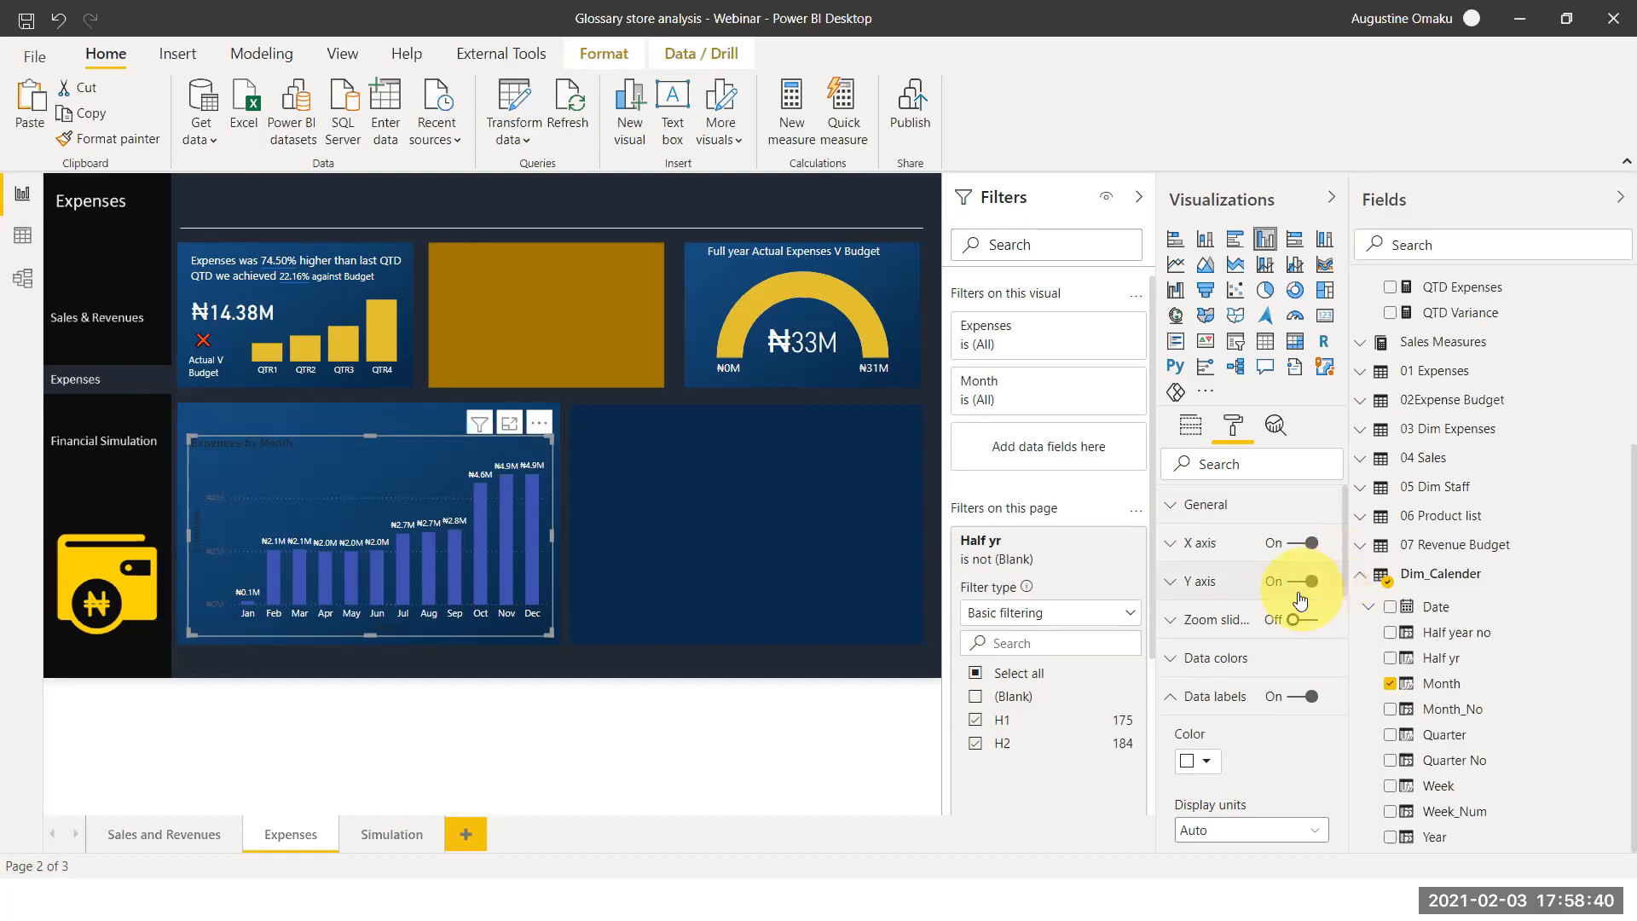
{"action": "left_click", "coordinate": [1176, 693]}
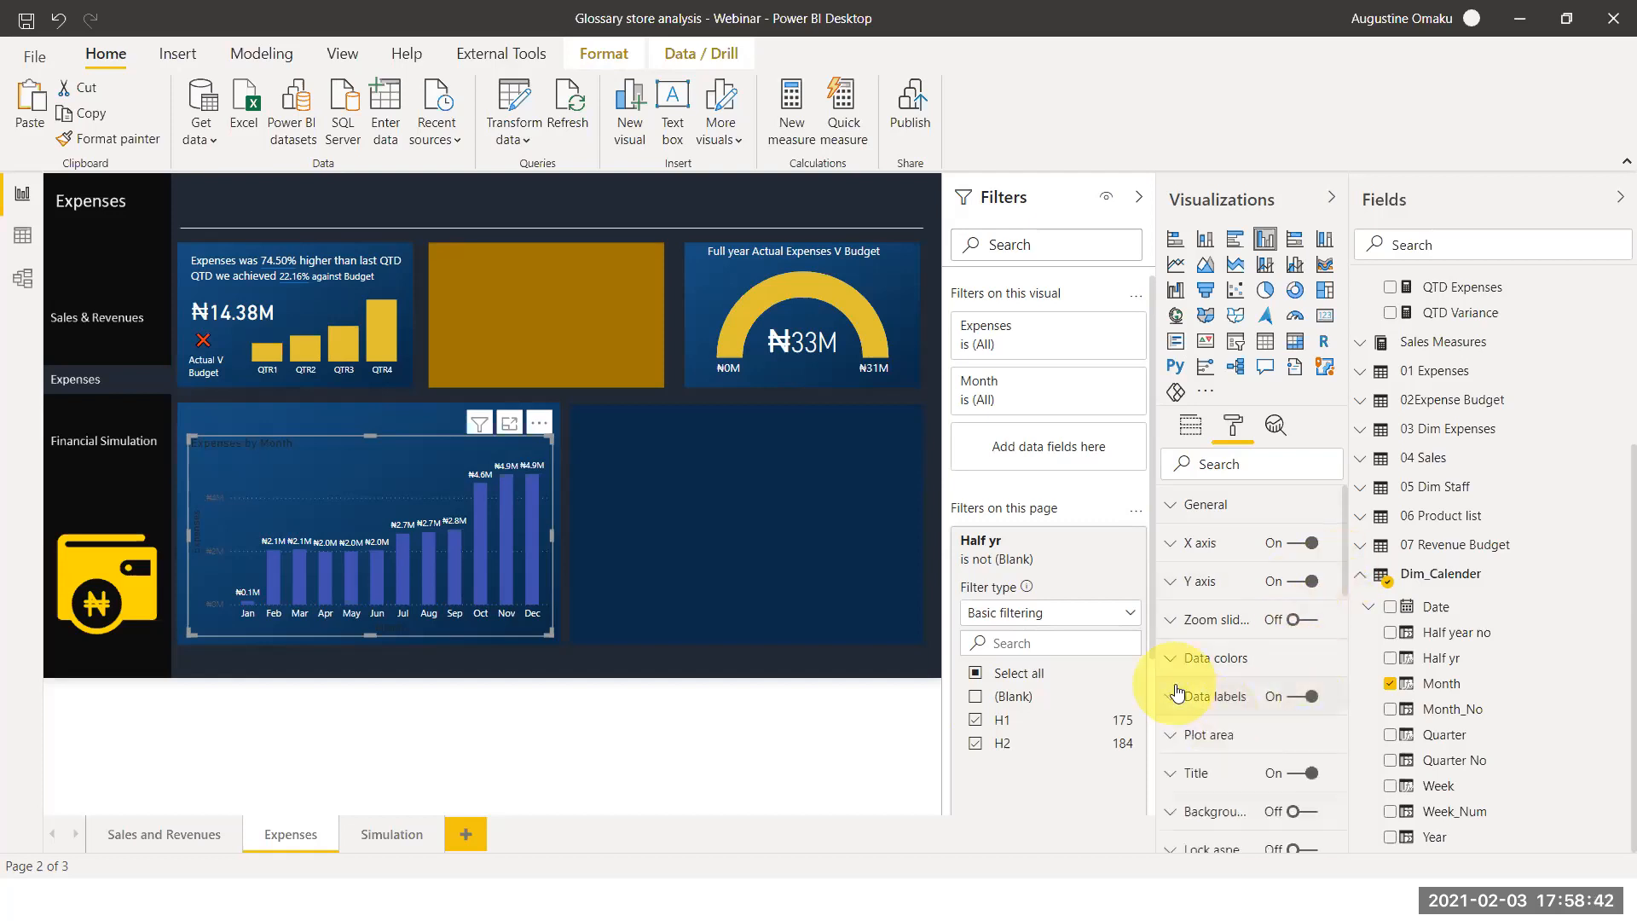
Turn off the Y axis title and gridlines of the monthly chart
{"action": "left_click", "coordinate": [1189, 582]}
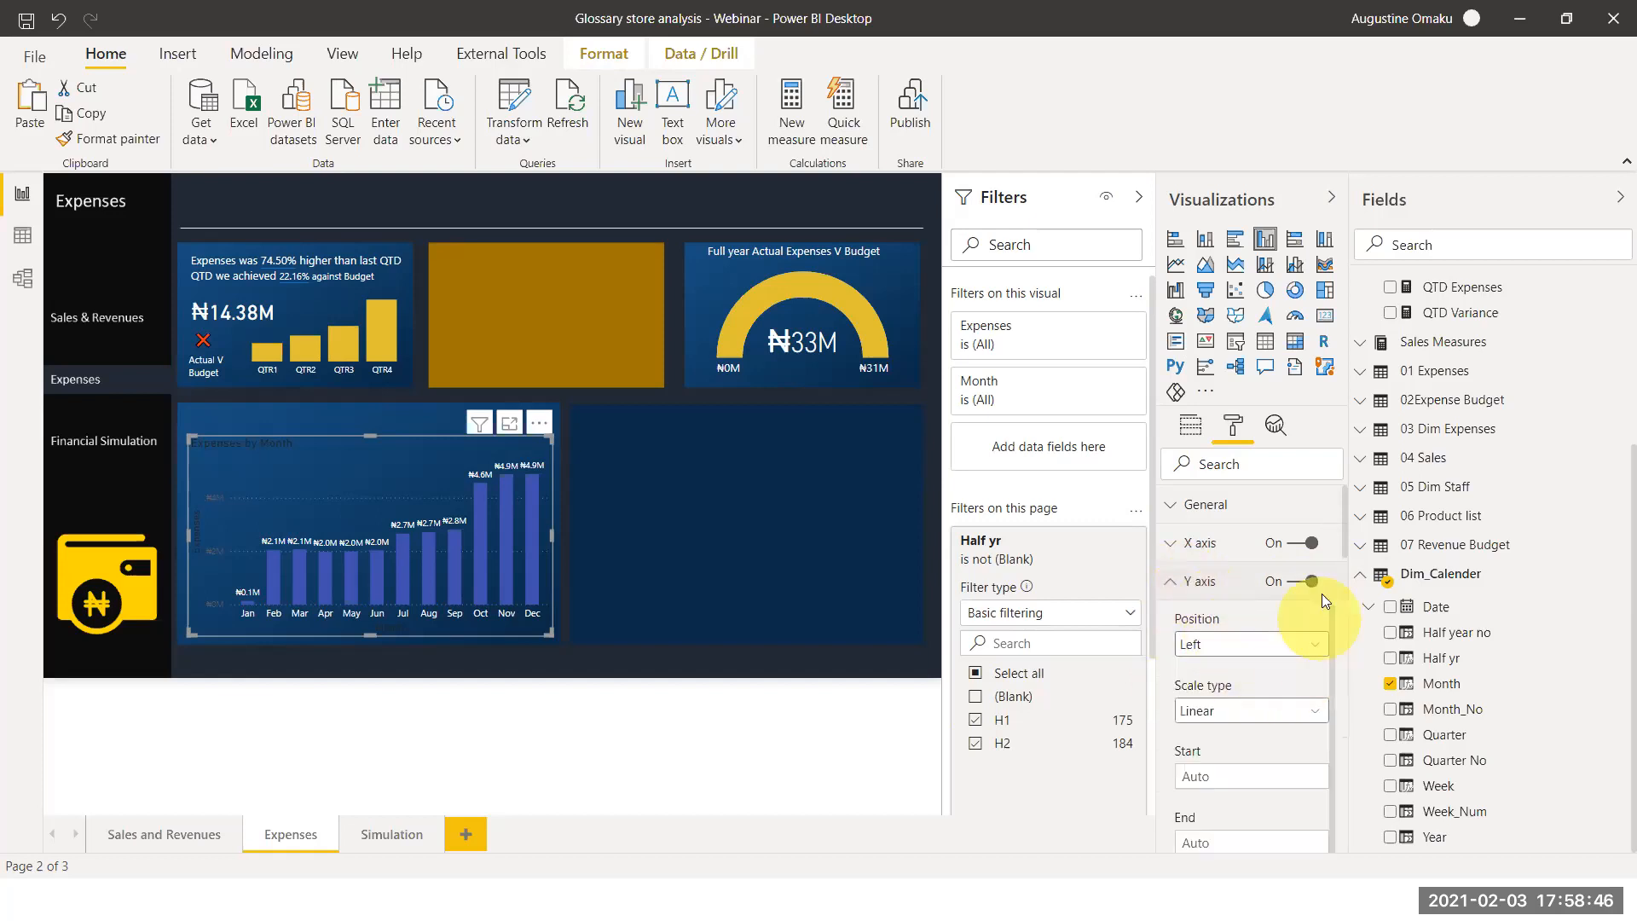
{"action": "left_click_drag", "start_coordinate": [1340, 542], "coordinate": [1340, 605]}
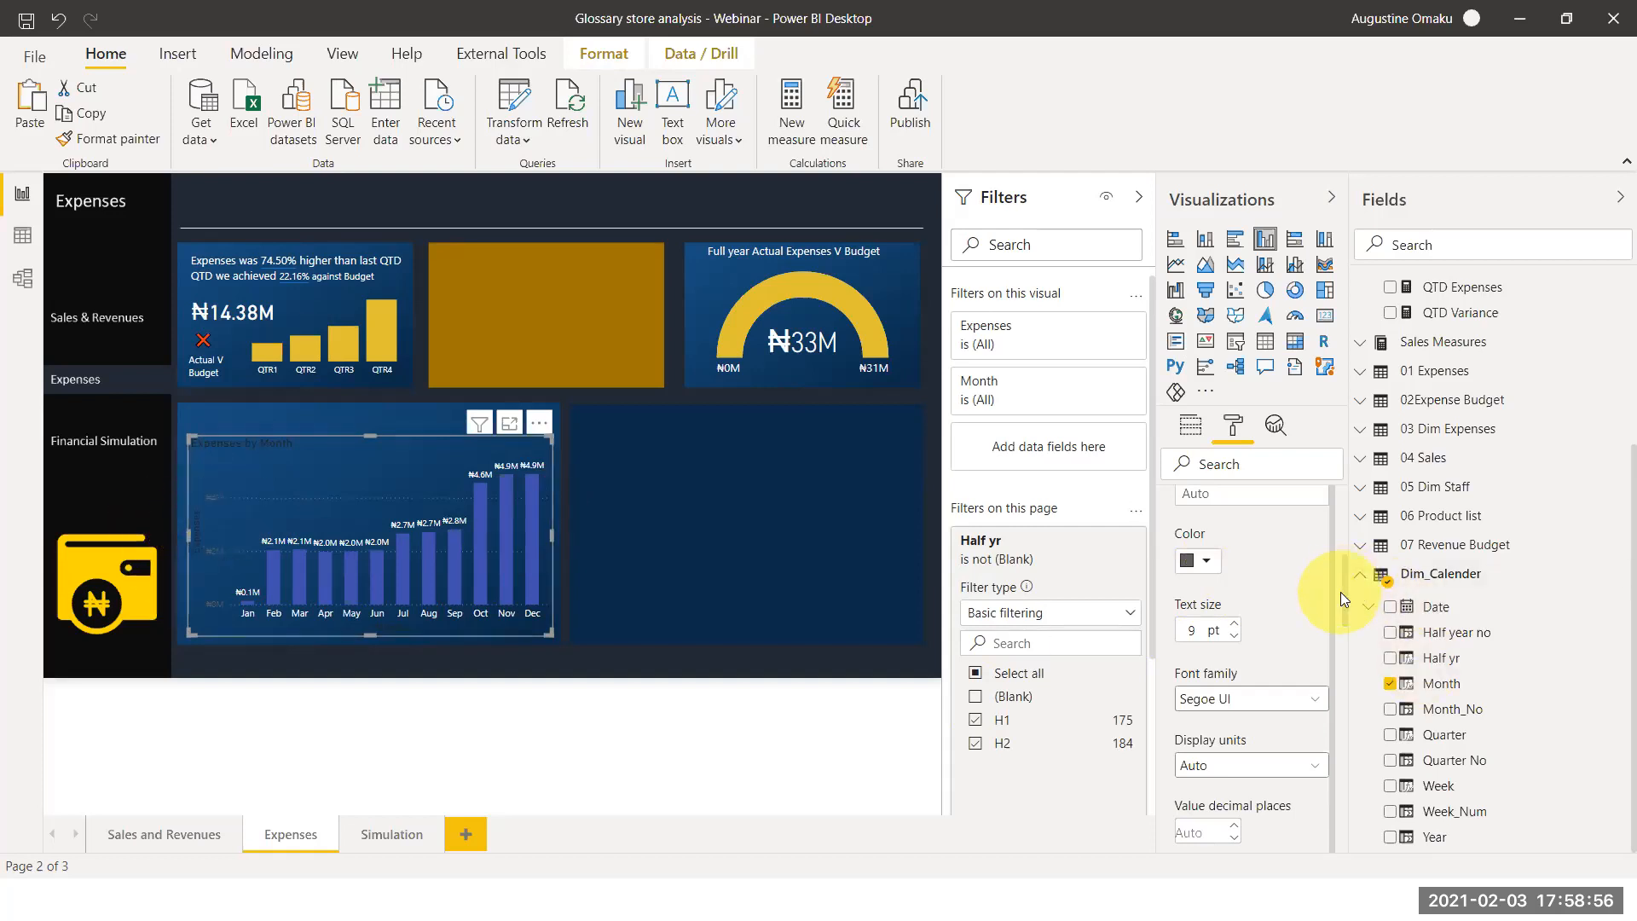
{"action": "left_click_drag", "start_coordinate": [1341, 595], "coordinate": [1347, 656]}
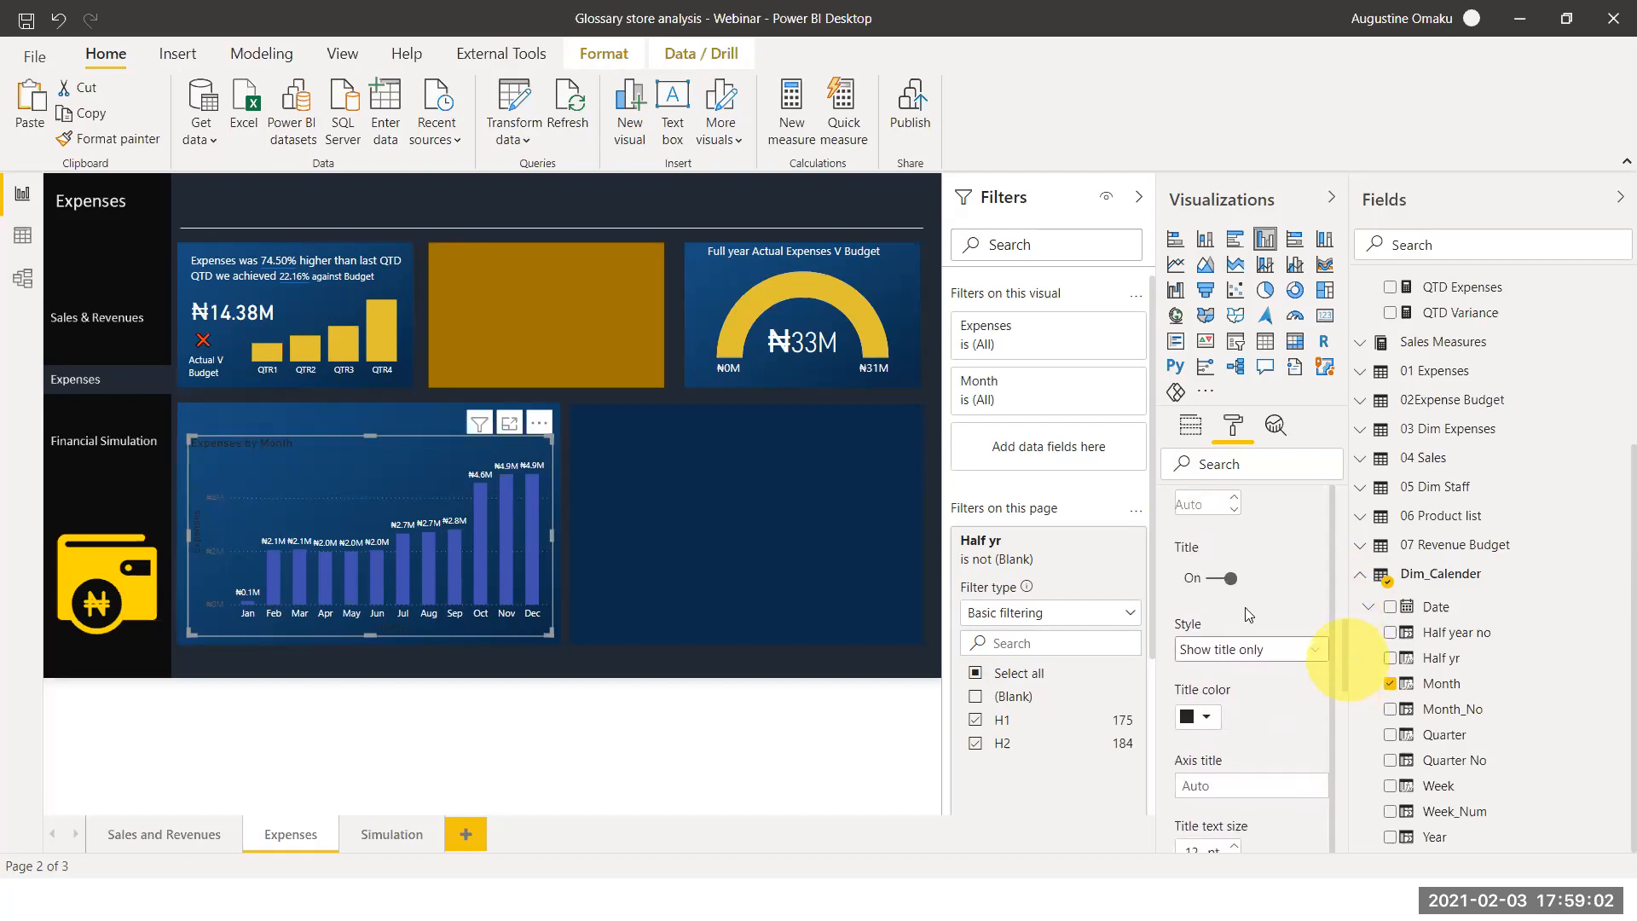
{"action": "left_click", "coordinate": [1227, 578]}
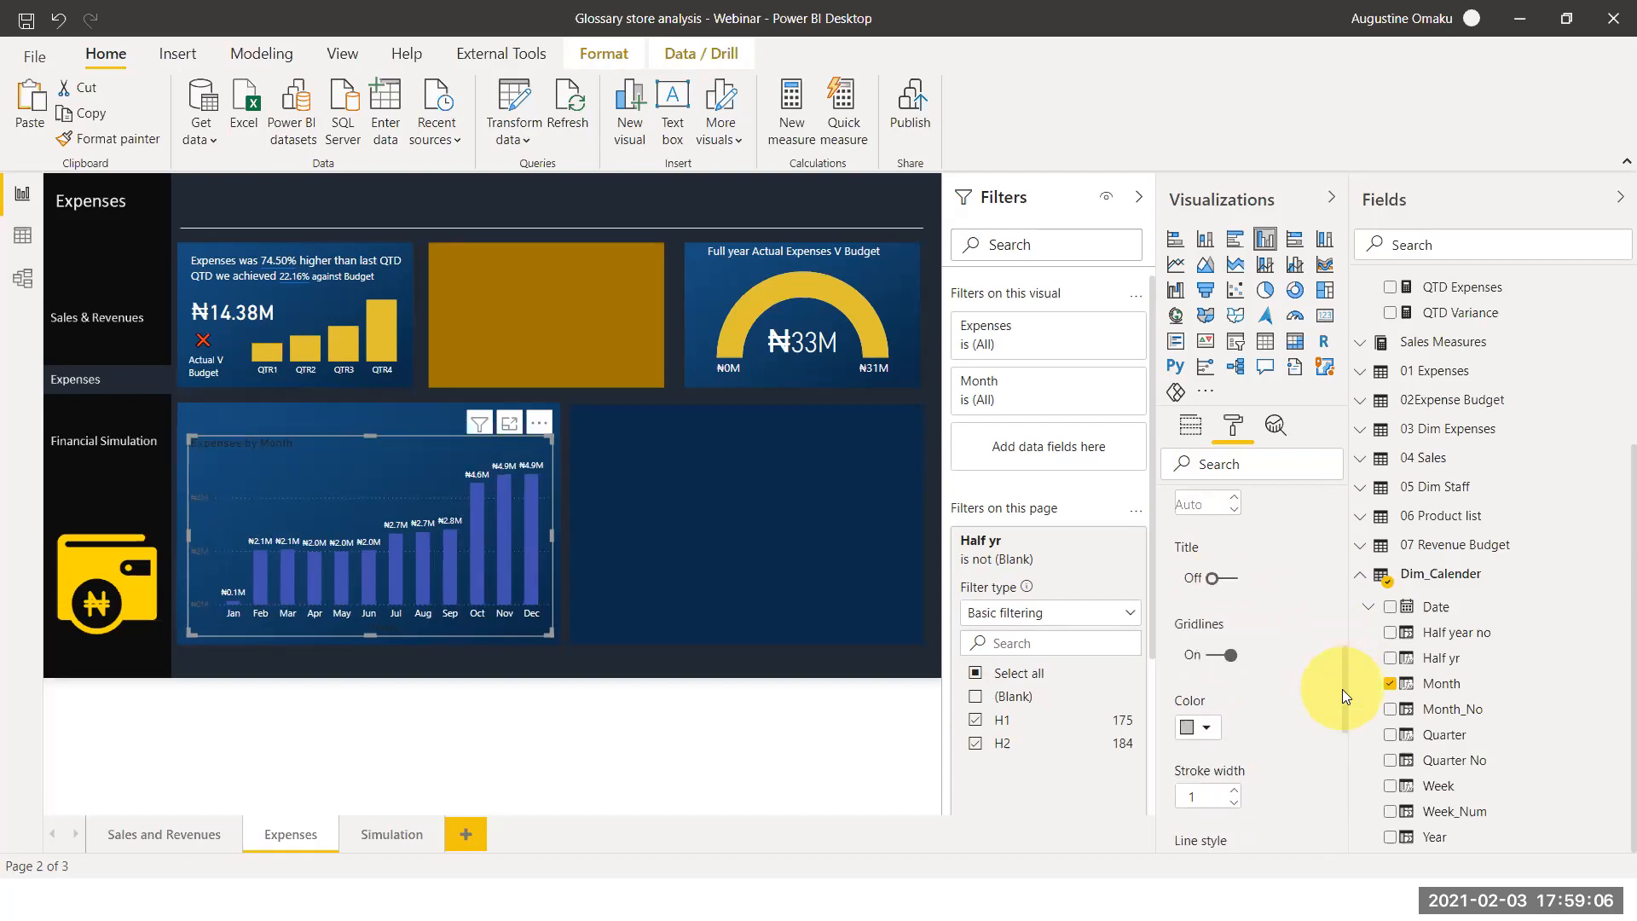
{"action": "left_click_drag", "start_coordinate": [1344, 690], "coordinate": [1345, 713]}
{"action": "left_click", "coordinate": [1230, 564]}
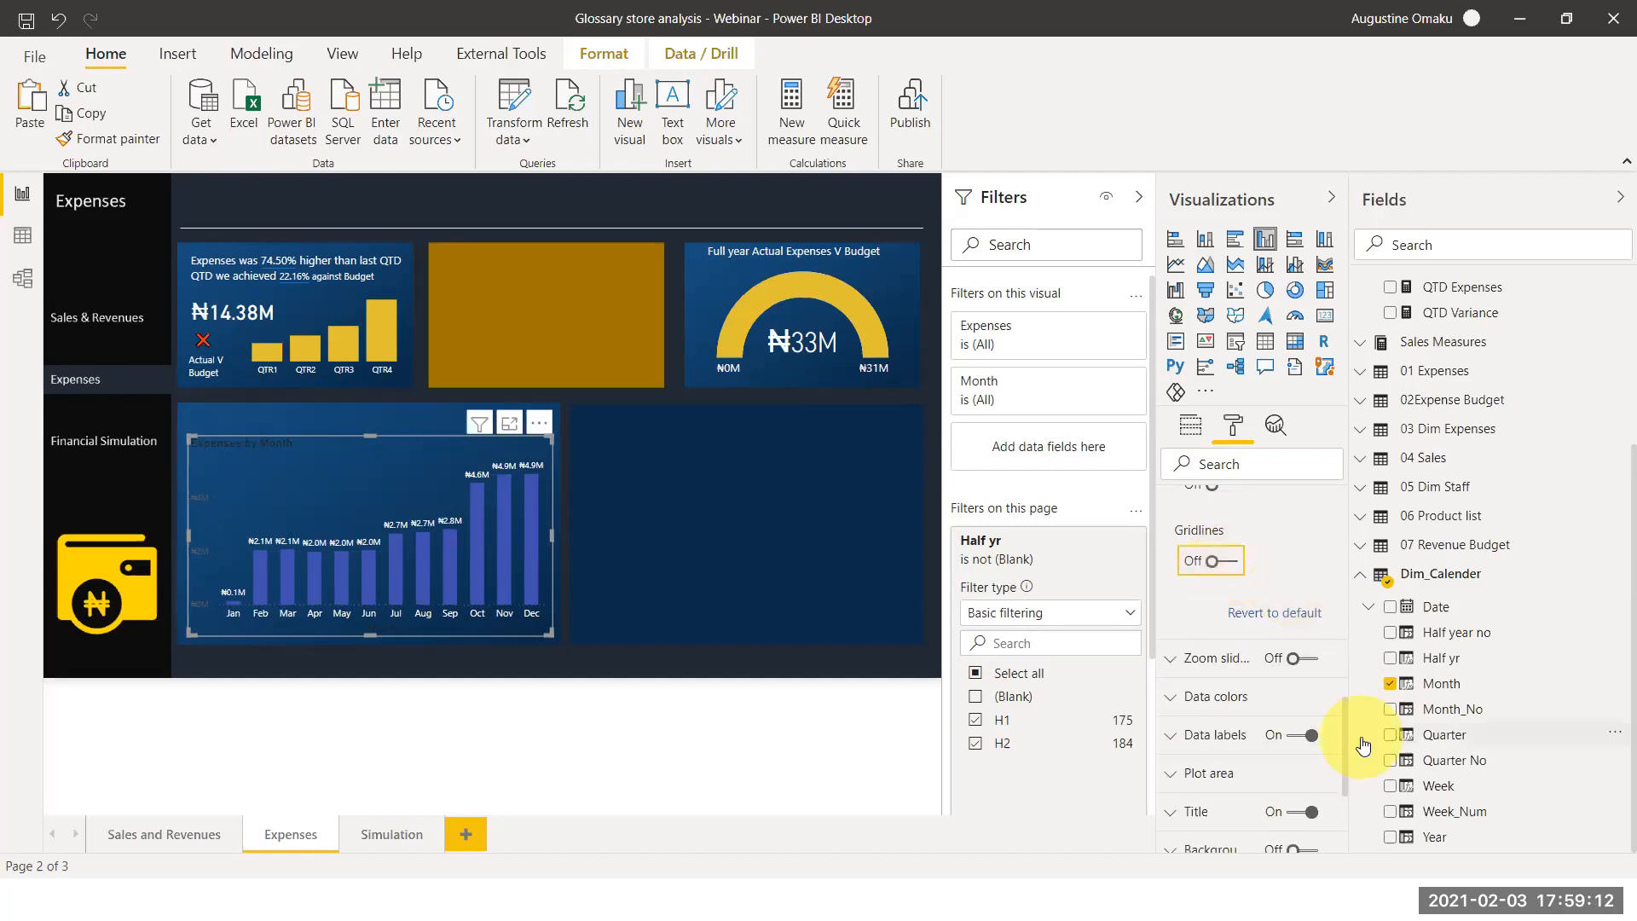
Hide the monthly chart's Y axis and its title, then deselect the chart
{"action": "left_click_drag", "start_coordinate": [1342, 738], "coordinate": [1343, 500]}
{"action": "left_click", "coordinate": [1311, 582]}
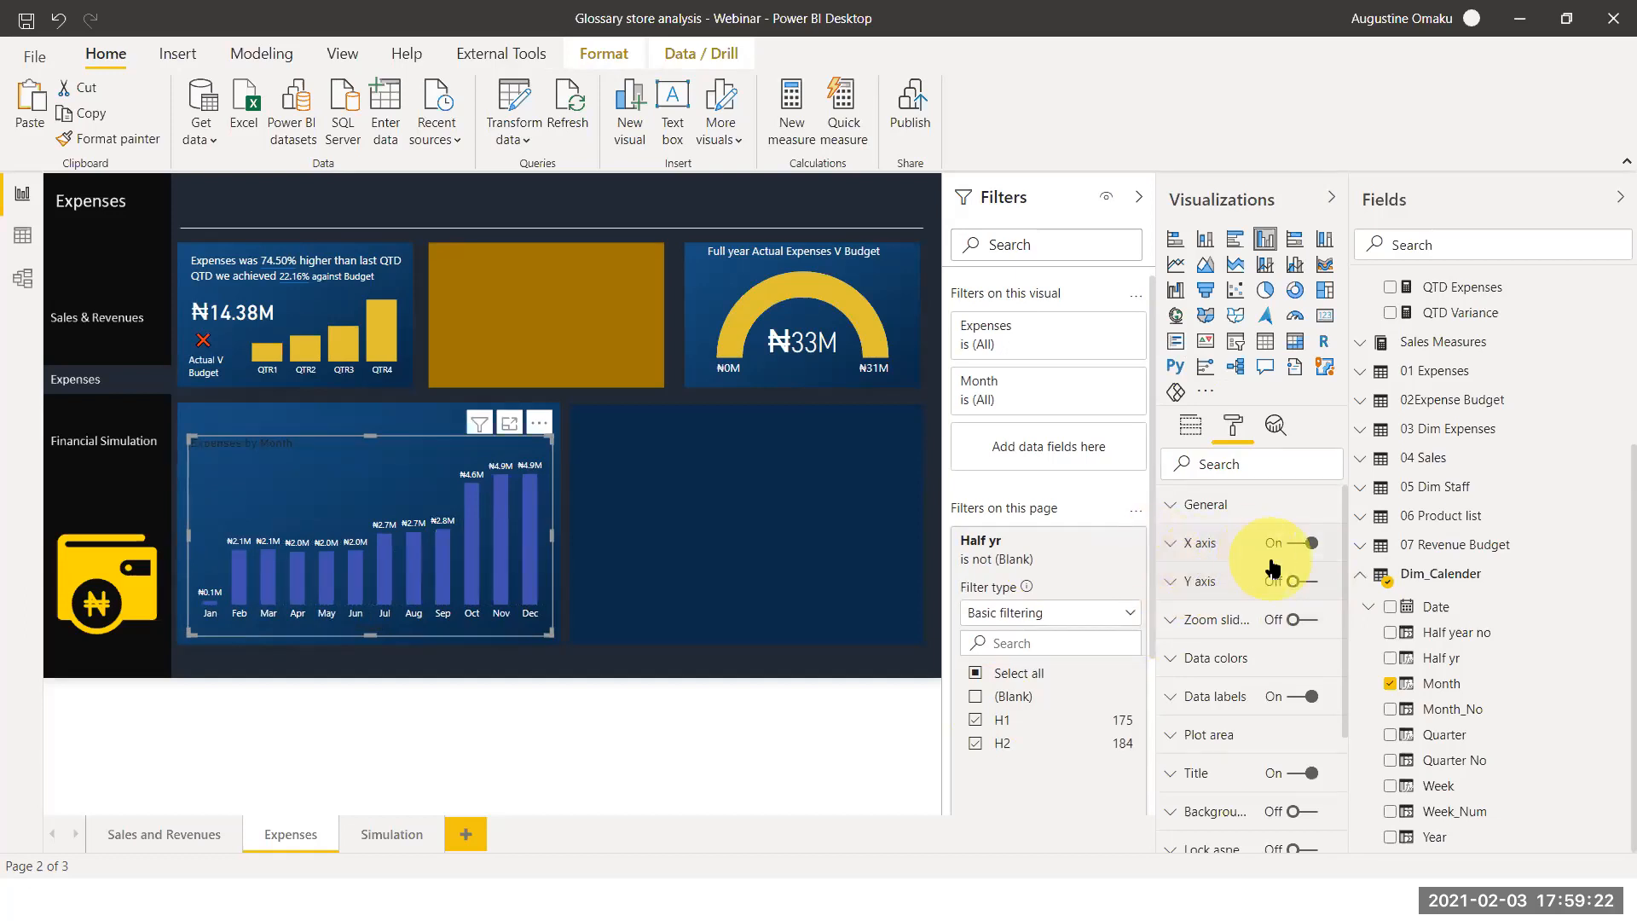
{"action": "scroll", "coordinate": [1345, 612], "scroll_direction": "down", "scroll_amount": 2}
{"action": "left_click", "coordinate": [1310, 705]}
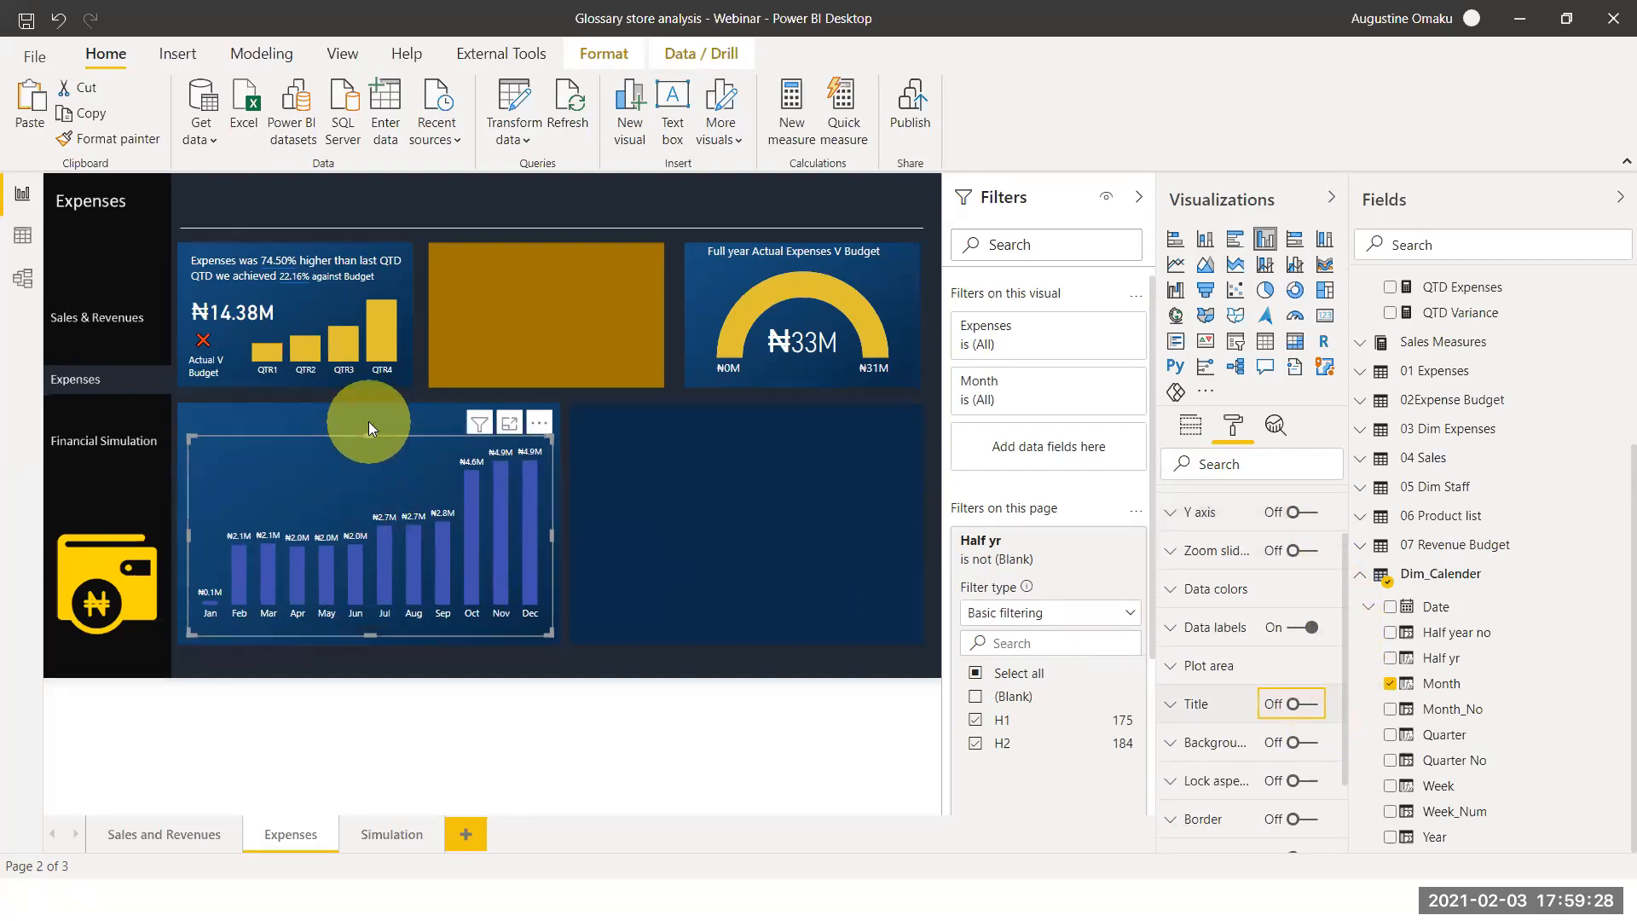
{"action": "left_click", "coordinate": [407, 407]}
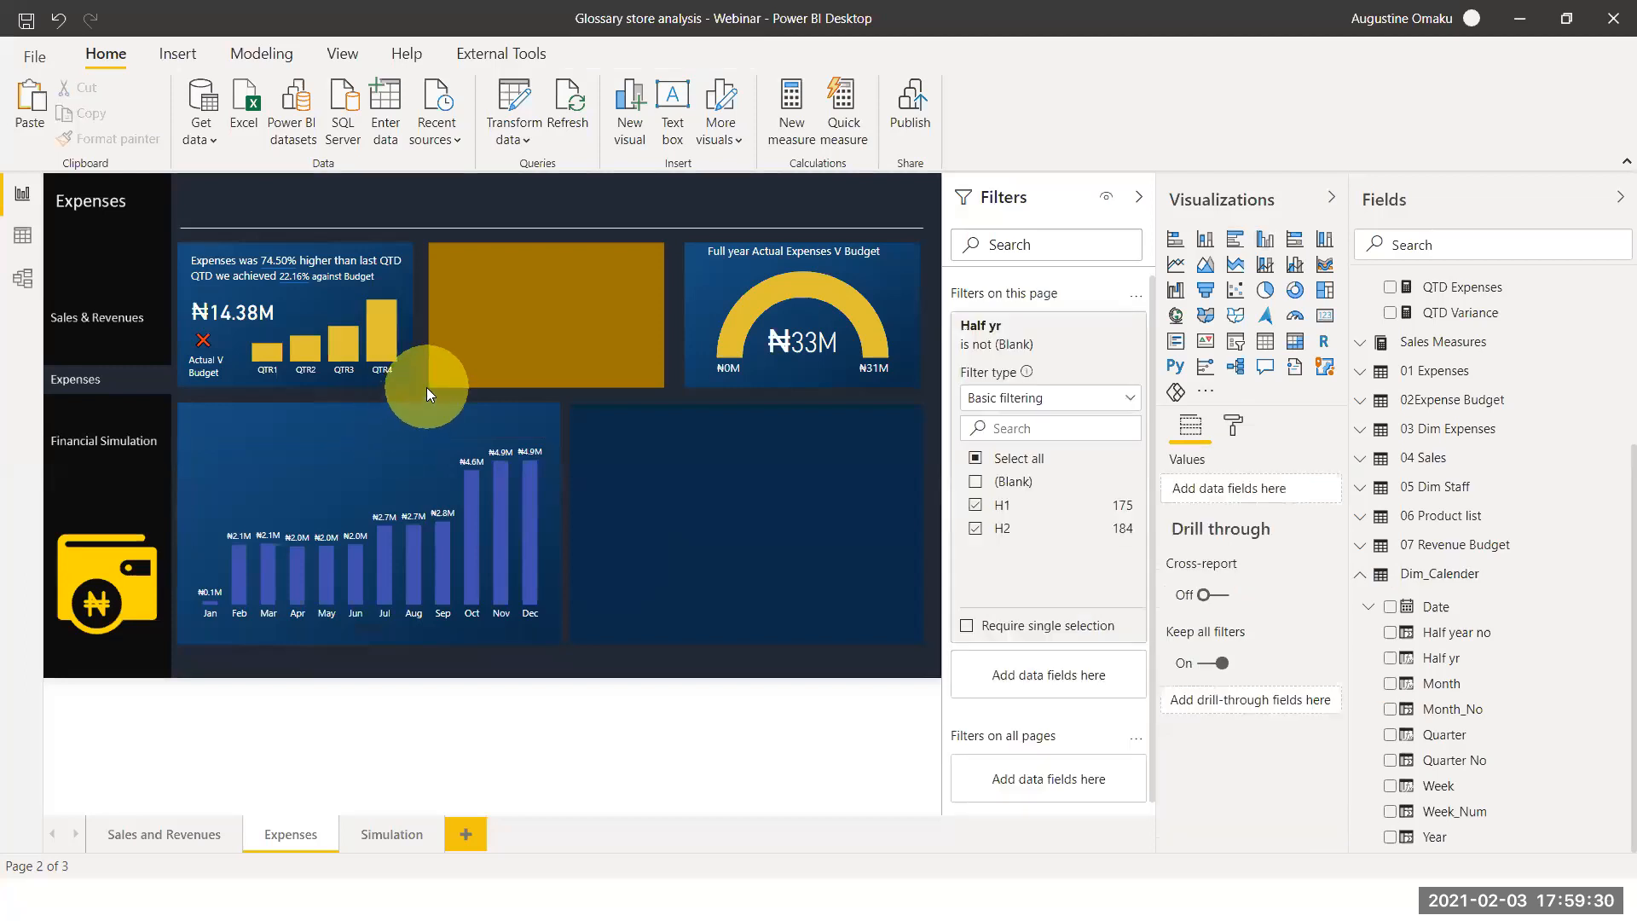
Reduce the monthly expenses chart's height from its top edge to leave room for a heading in the tile
{"action": "left_click", "coordinate": [377, 437]}
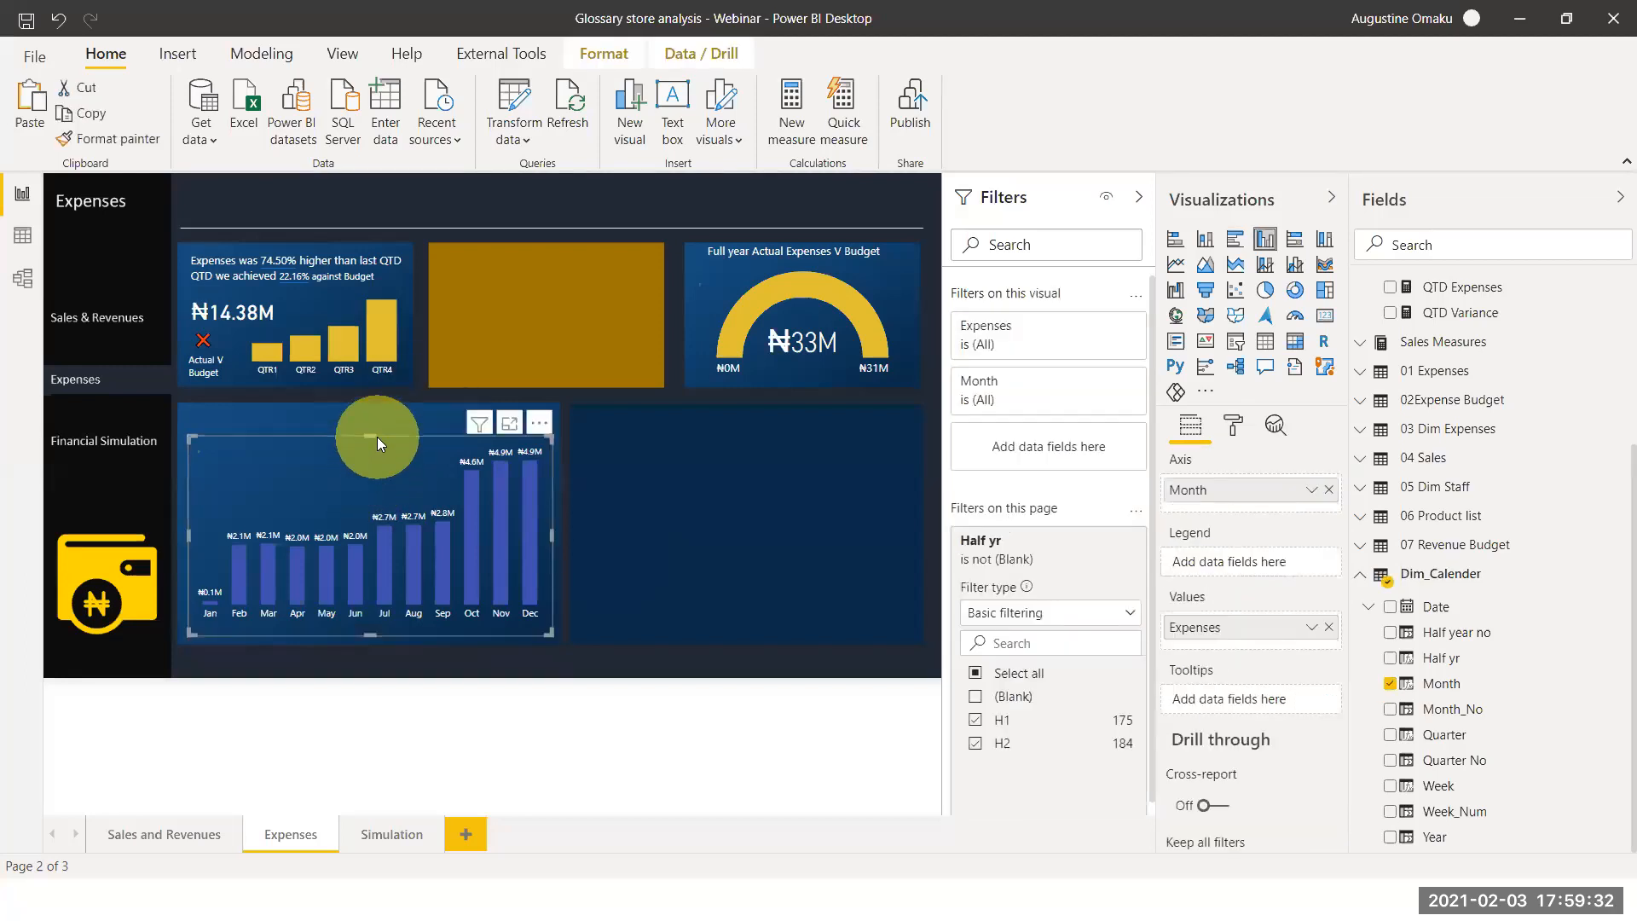
{"action": "left_click_drag", "start_coordinate": [375, 436], "coordinate": [372, 483]}
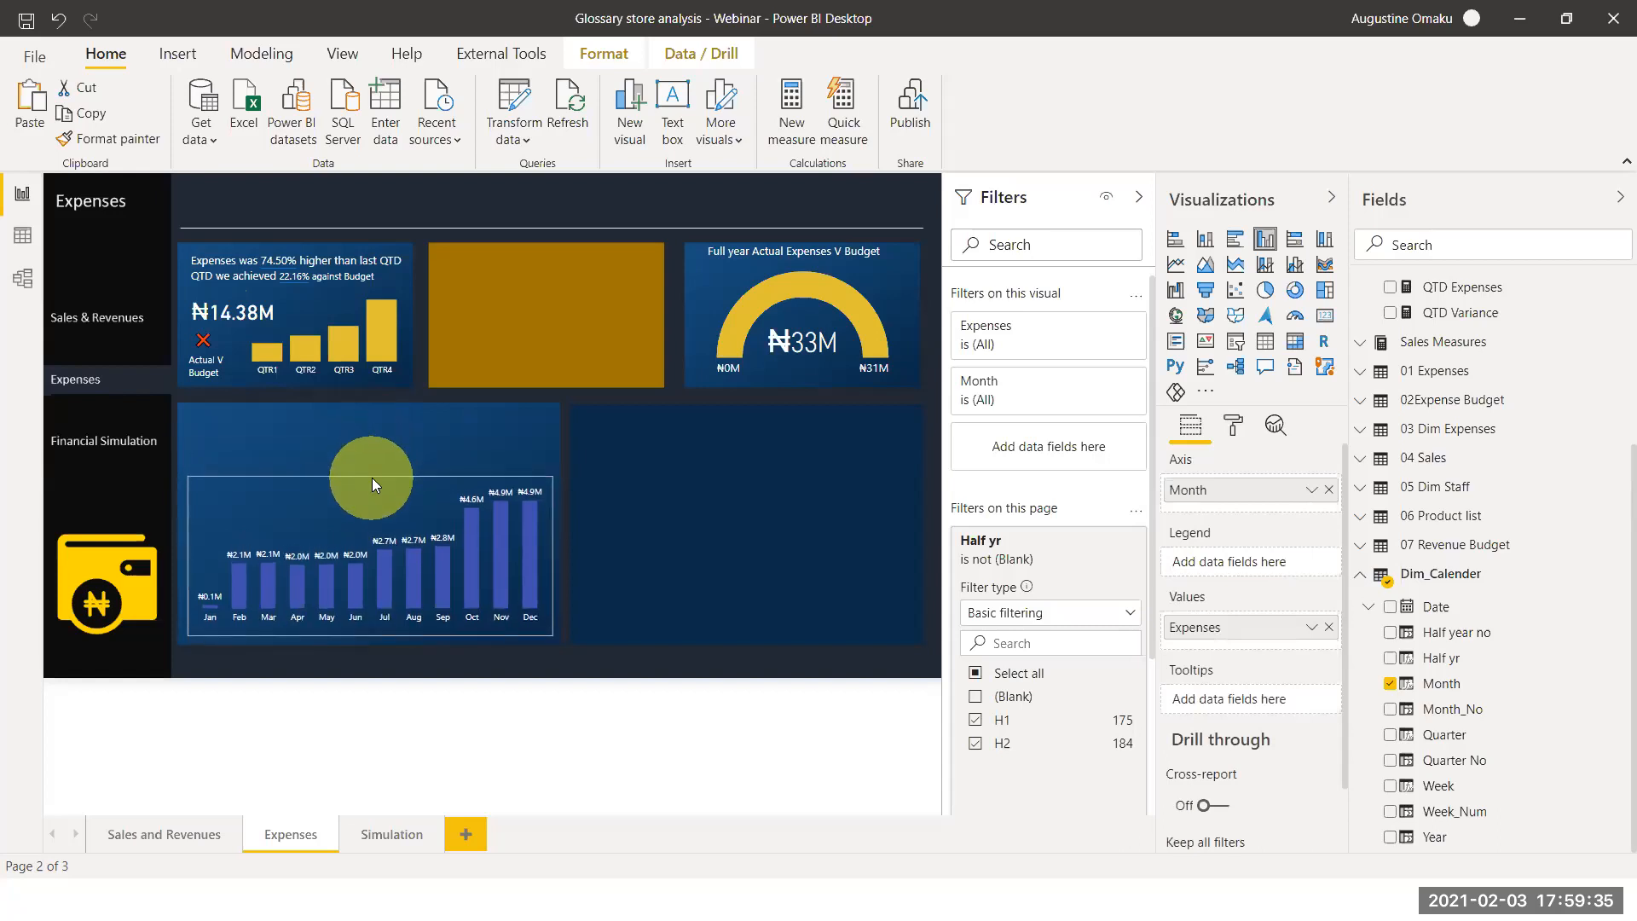
{"action": "left_click", "coordinate": [344, 406]}
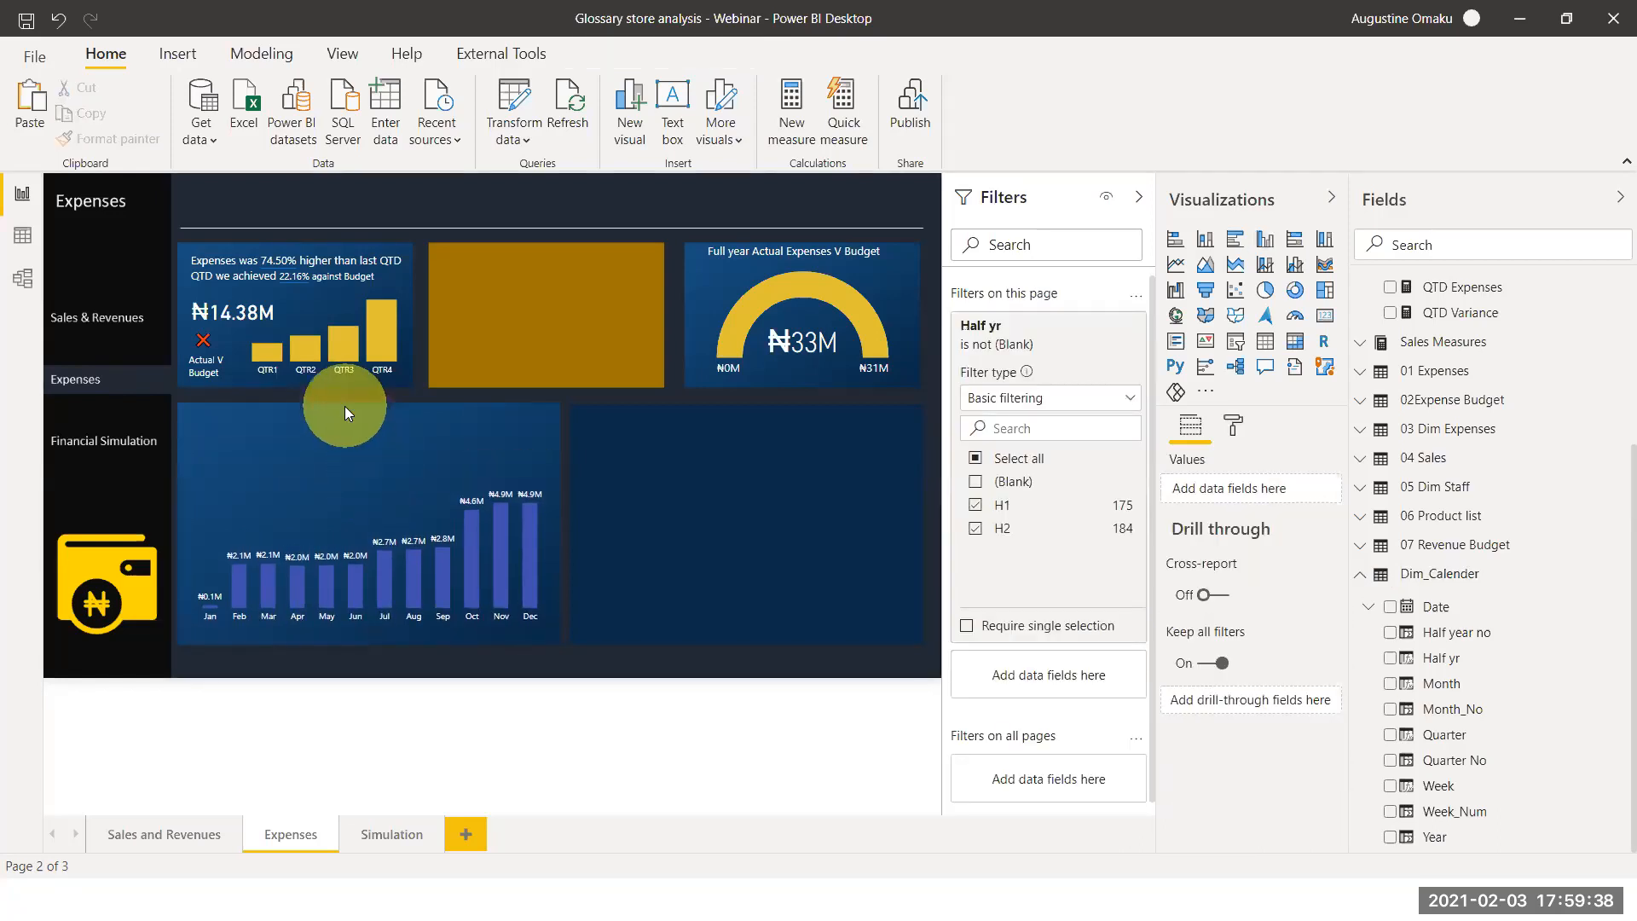
Duplicate the "Full year Actual Expenses V Budget" text box and place the copy at the top of the monthly chart tile
{"action": "left_click", "coordinate": [707, 258]}
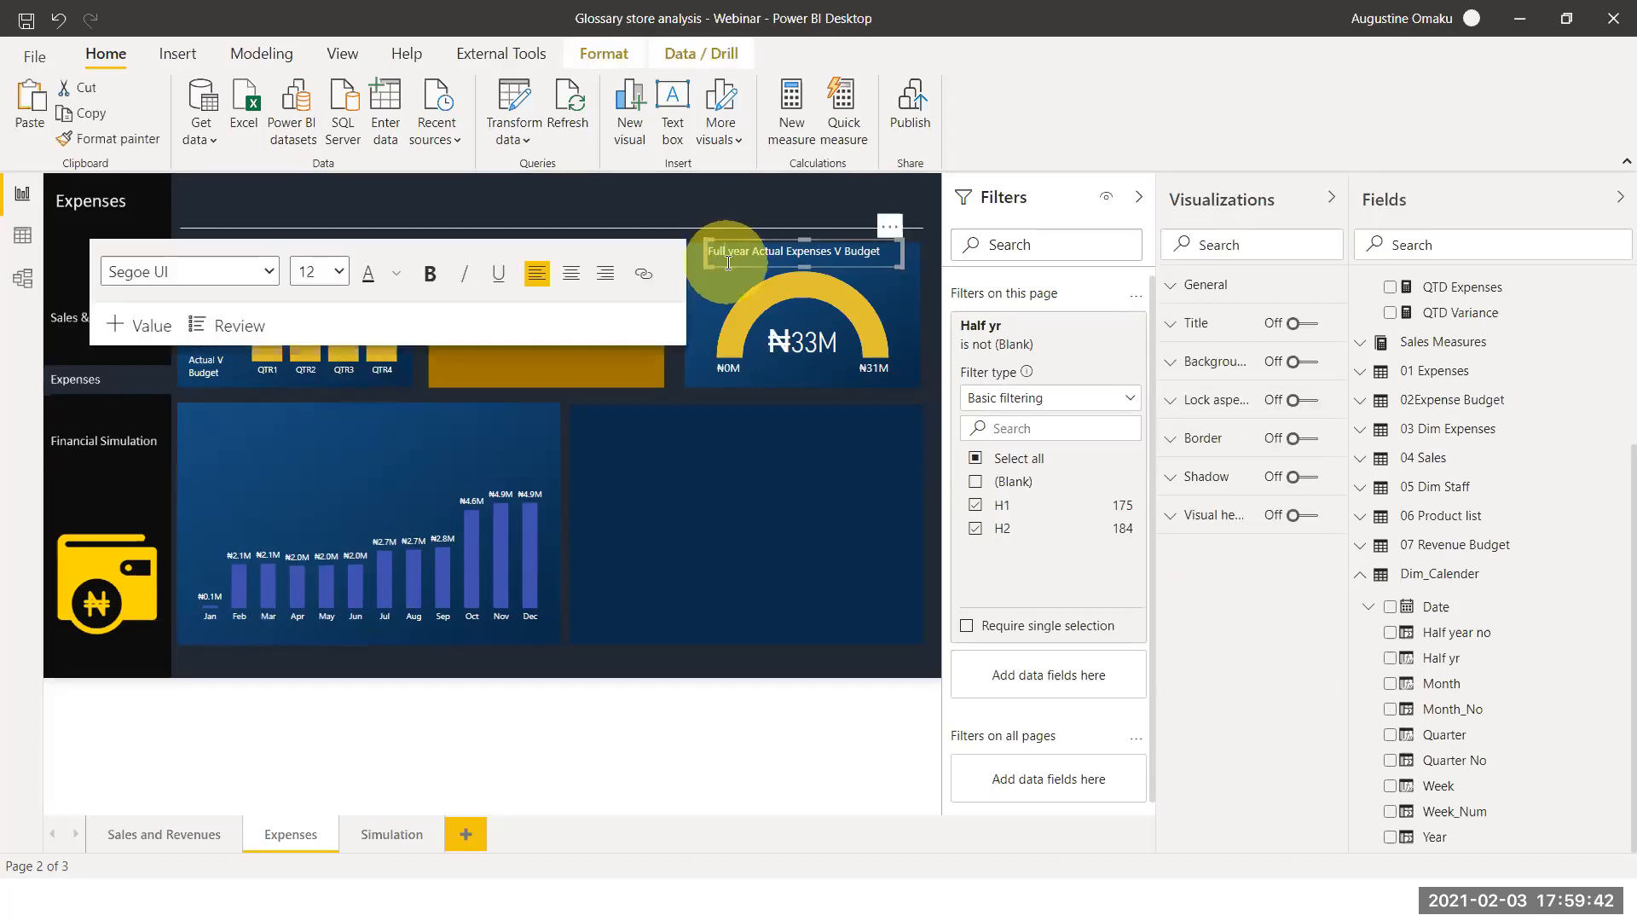
{"action": "left_click", "coordinate": [731, 266]}
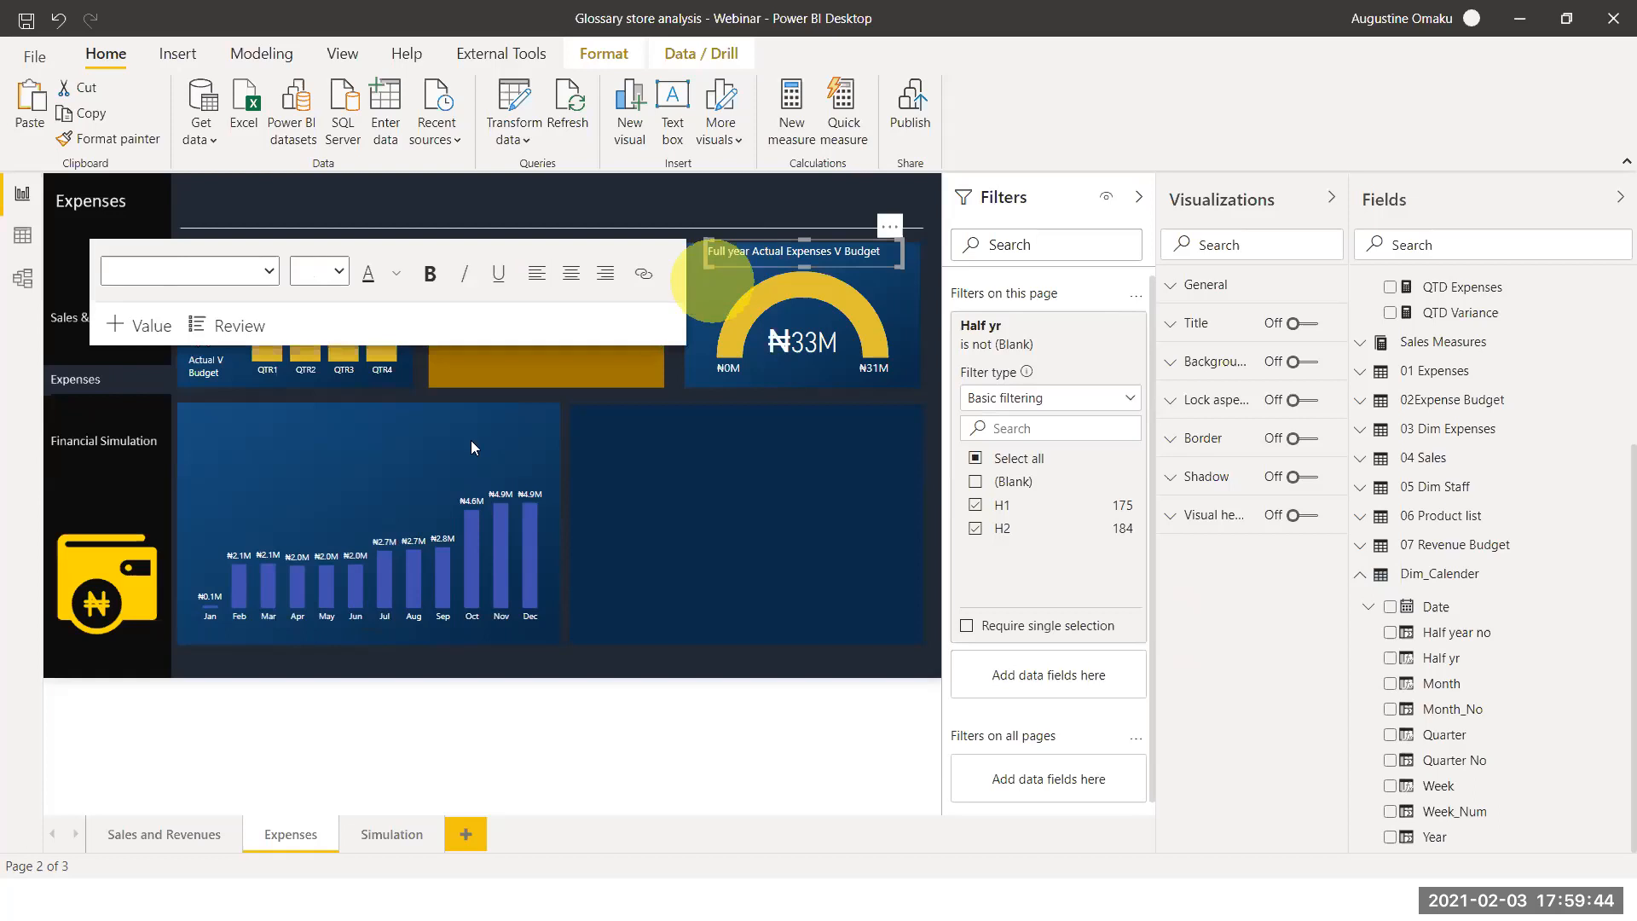
{"action": "left_click", "coordinate": [248, 427]}
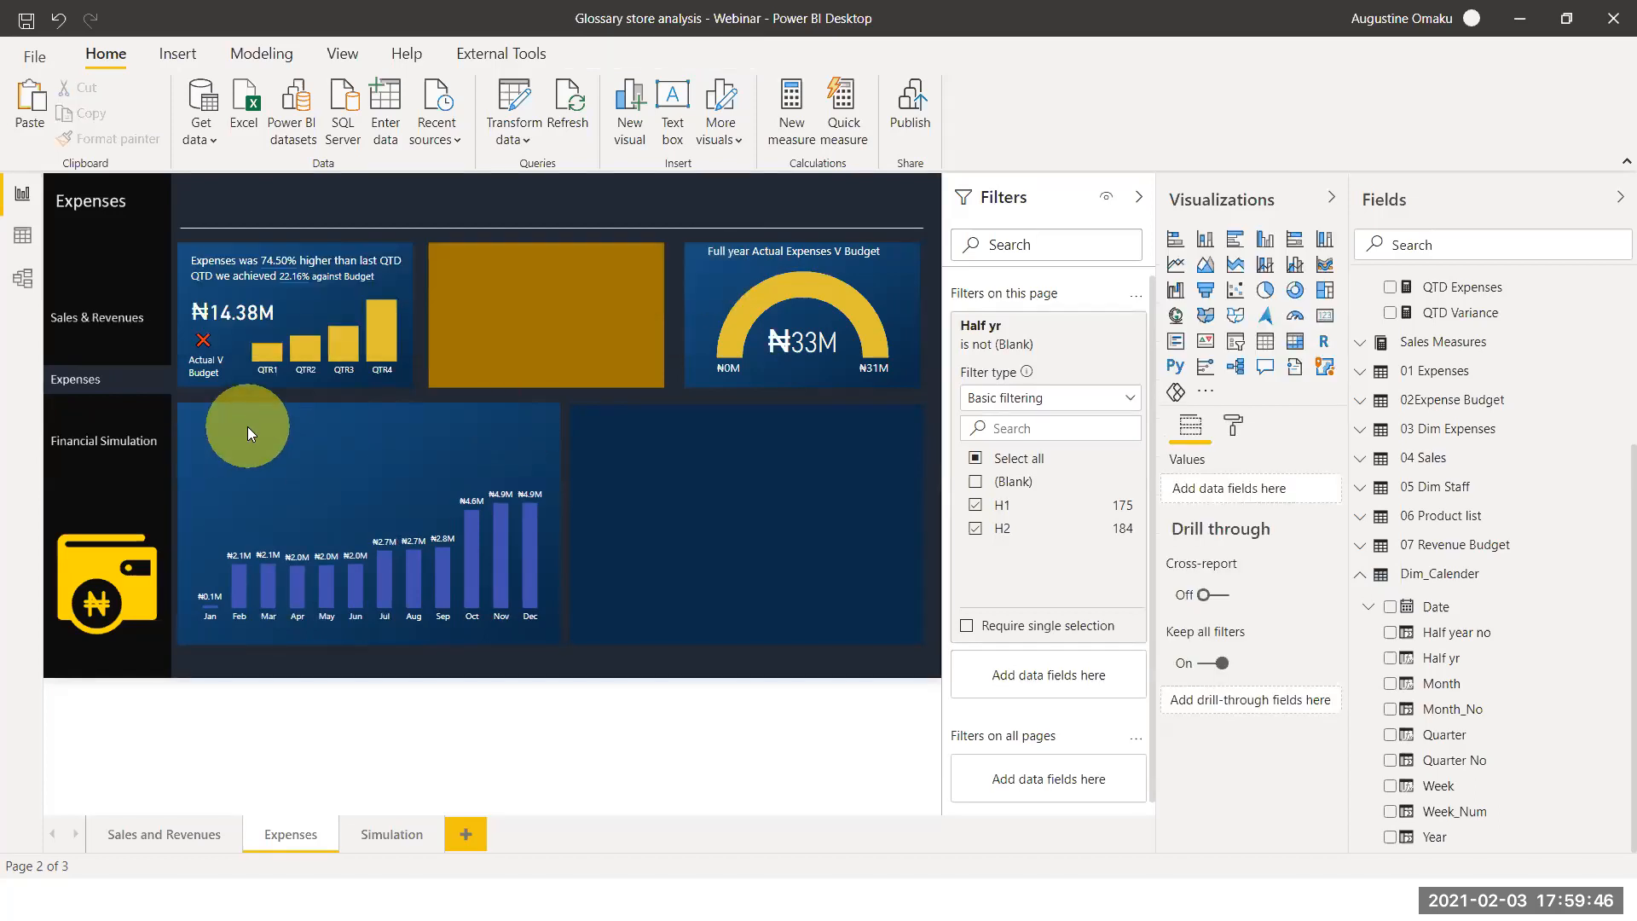
{"action": "key", "text": "ctrl+v"}
{"action": "left_click", "coordinate": [891, 249]}
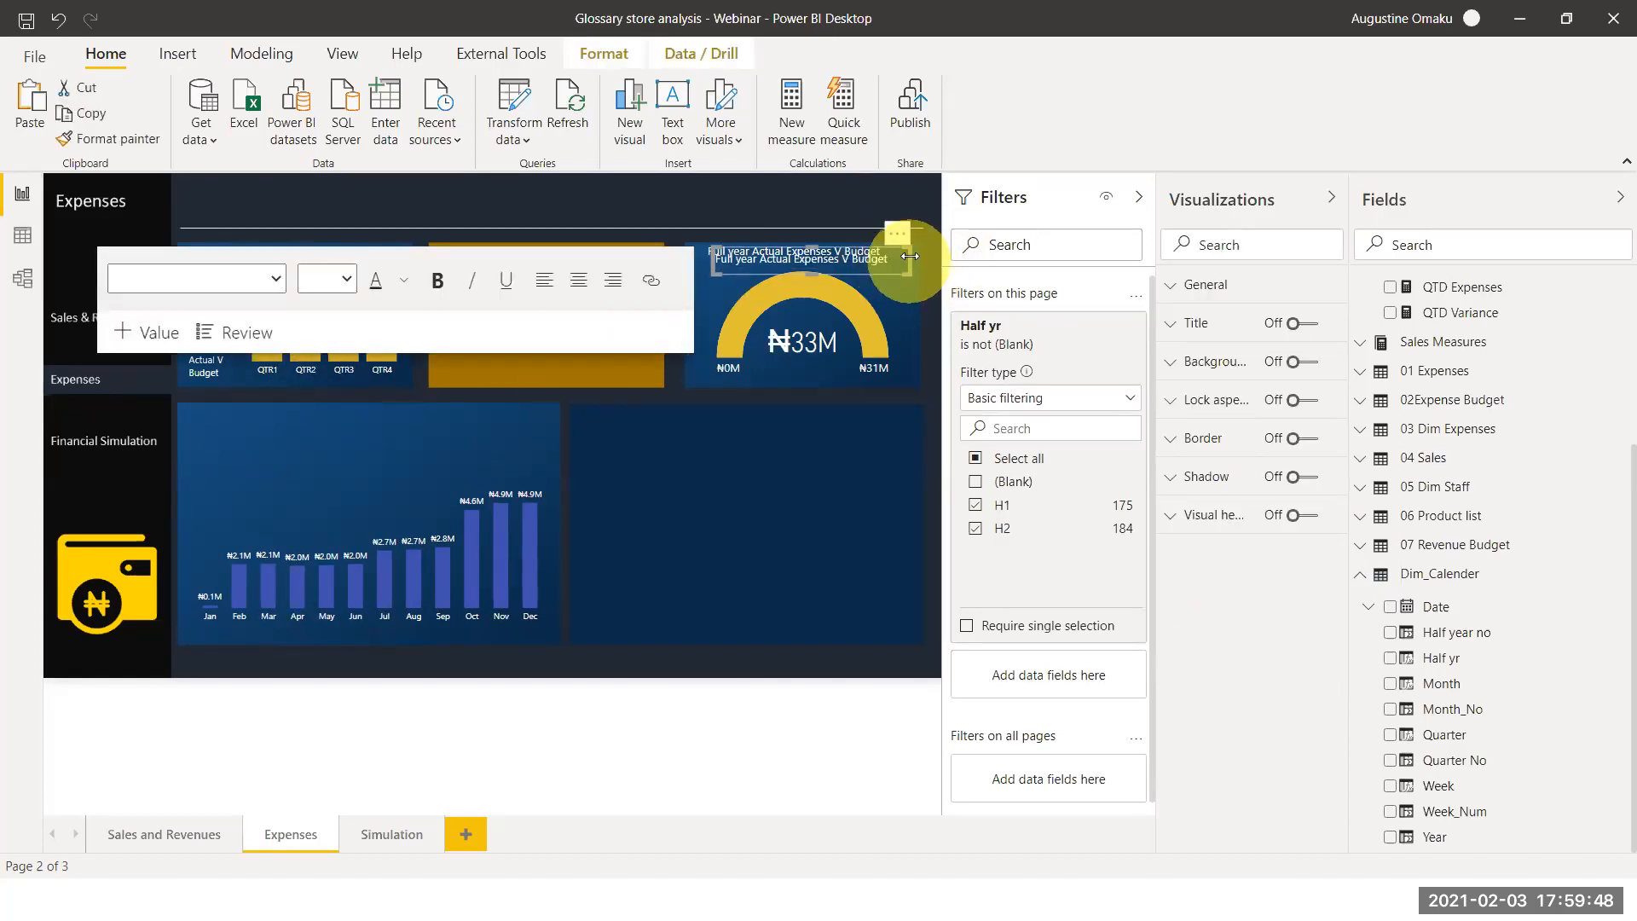
{"action": "left_click_drag", "start_coordinate": [892, 247], "coordinate": [539, 408]}
{"action": "left_click", "coordinate": [522, 426]}
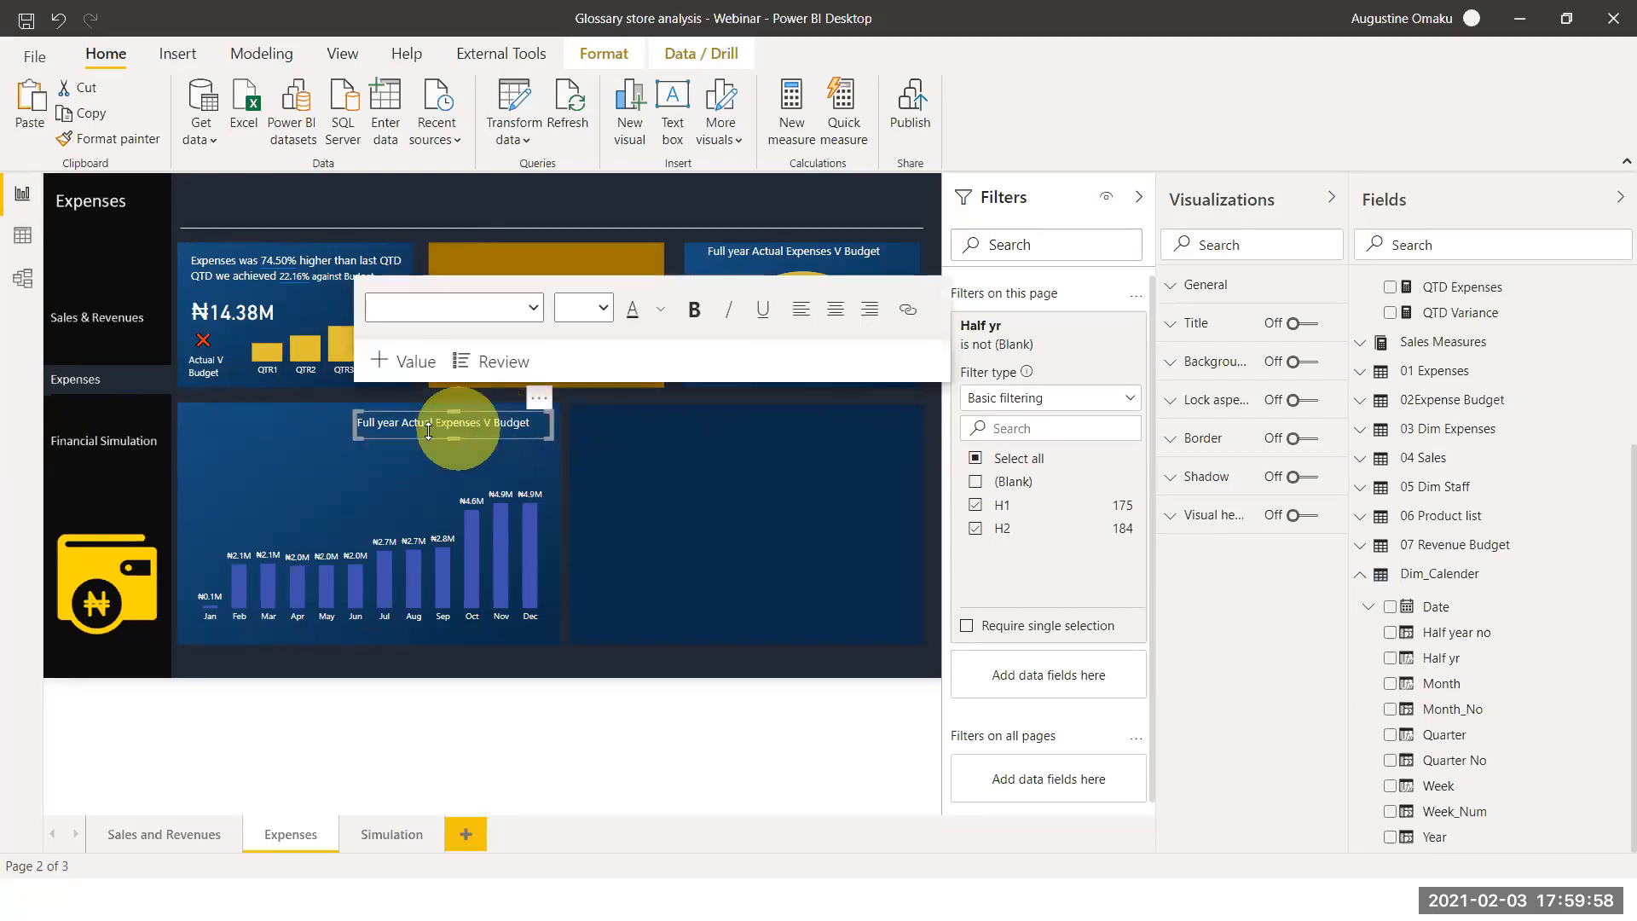
Change the copied heading's text to "Monthly trend of Actual Expenses"
{"action": "left_click", "coordinate": [382, 414]}
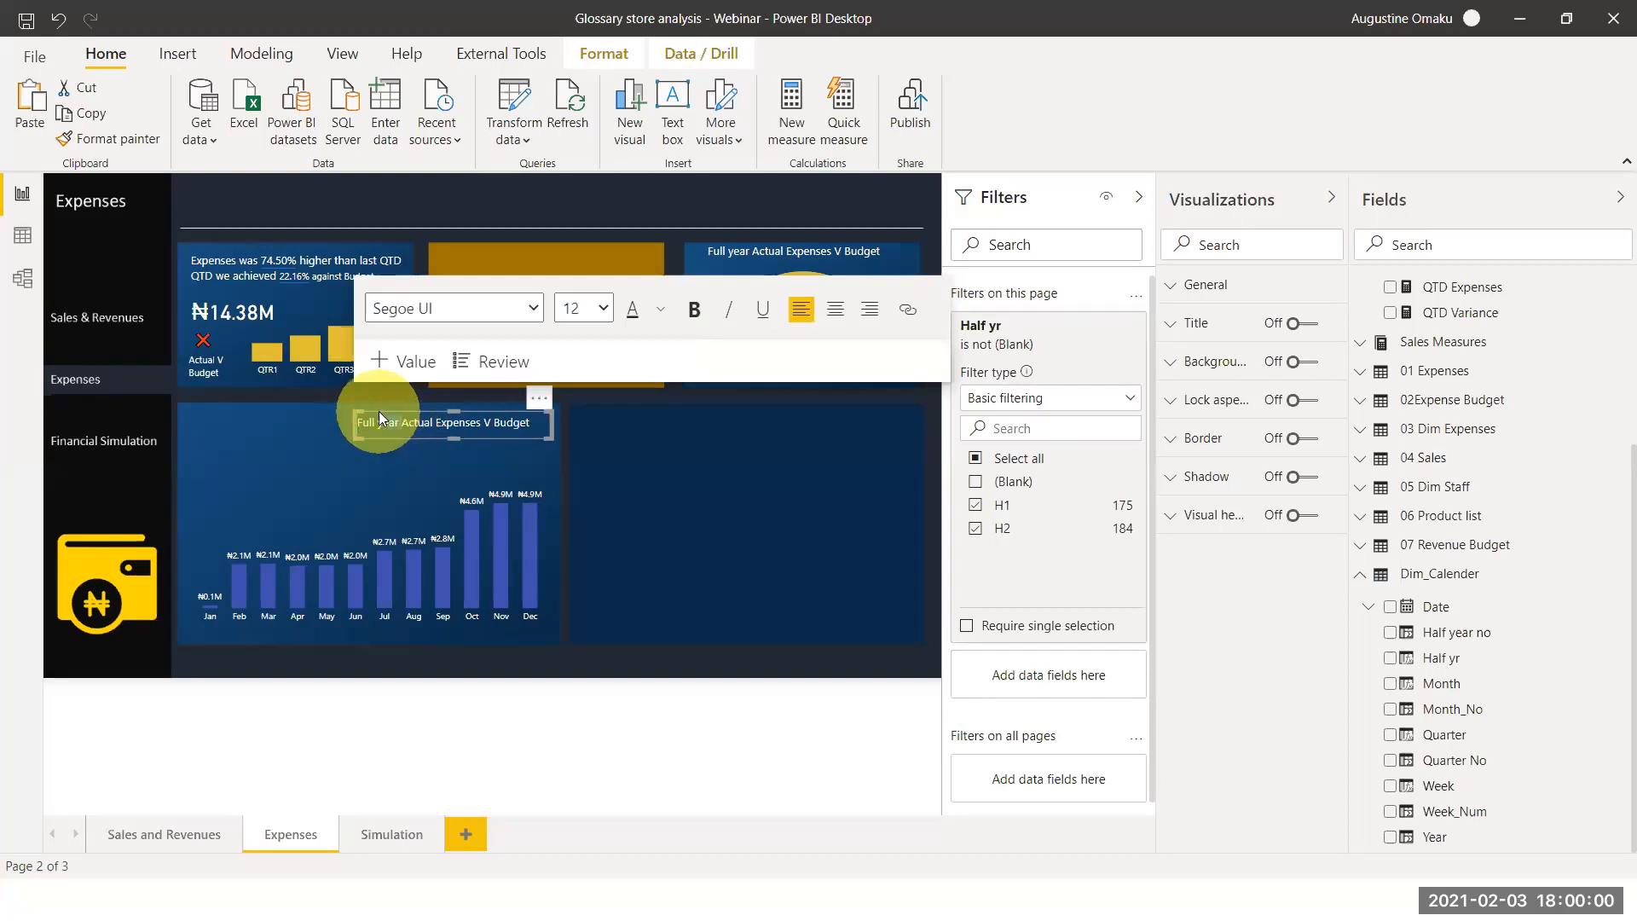
{"action": "key", "text": "BackSpace"}
{"action": "key", "text": "BackSpace"}
{"action": "key", "text": "BackSpace"}
{"action": "key", "text": "BackSpace"}
{"action": "key", "text": "BackSpace"}
{"action": "key", "text": "BackSpace"}
{"action": "type", "text": "Month"}
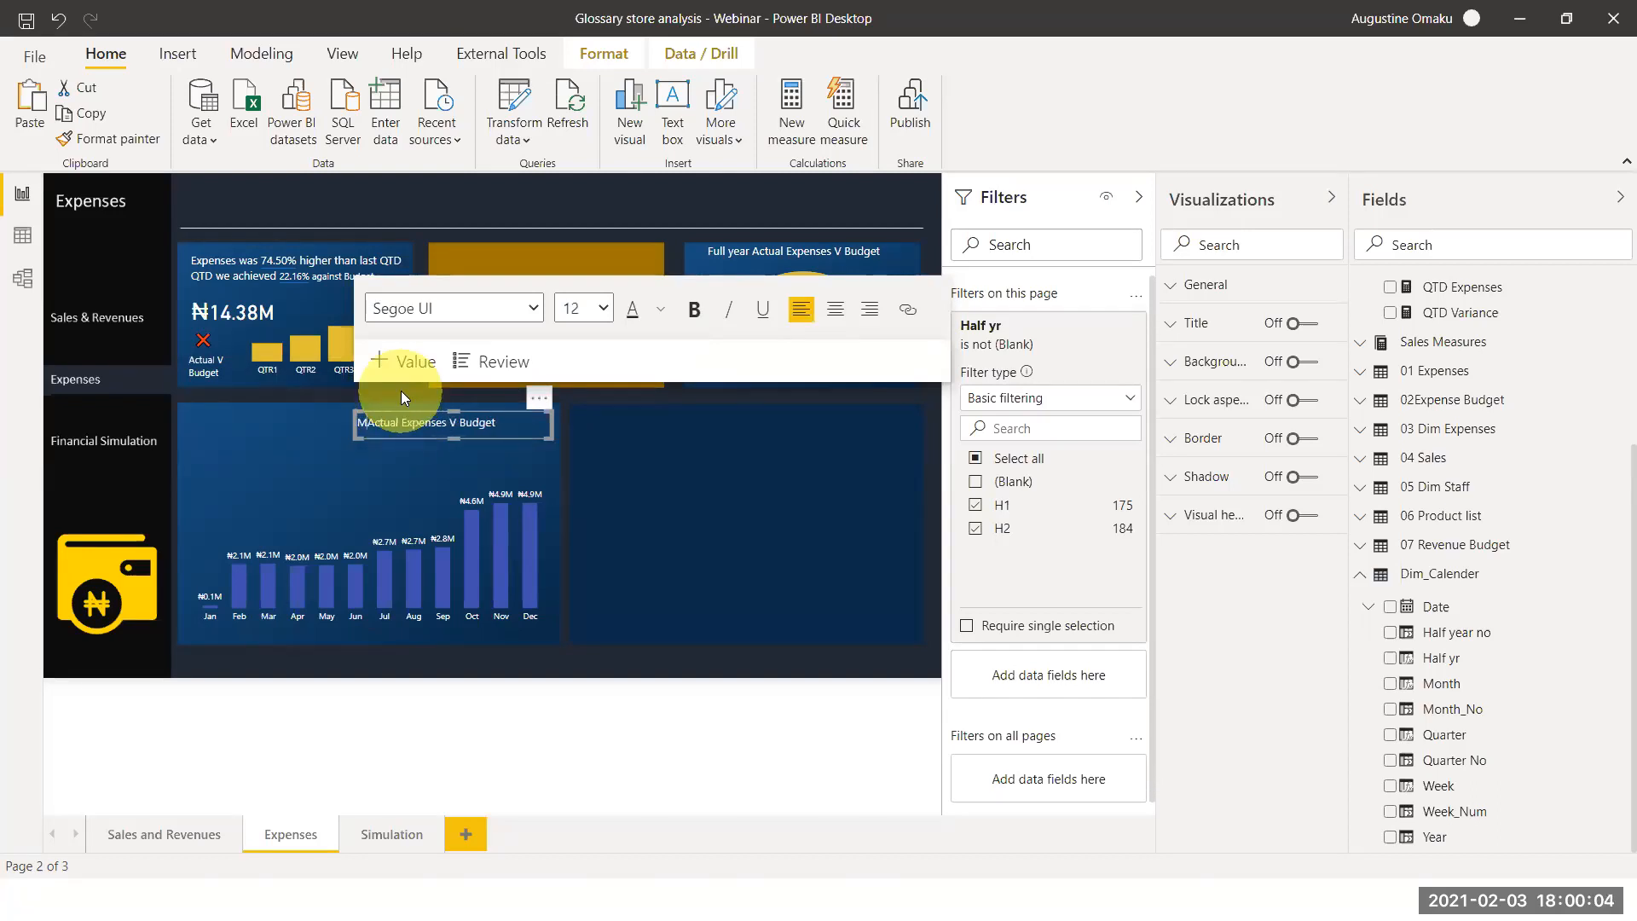
{"action": "type", "text": "ly"}
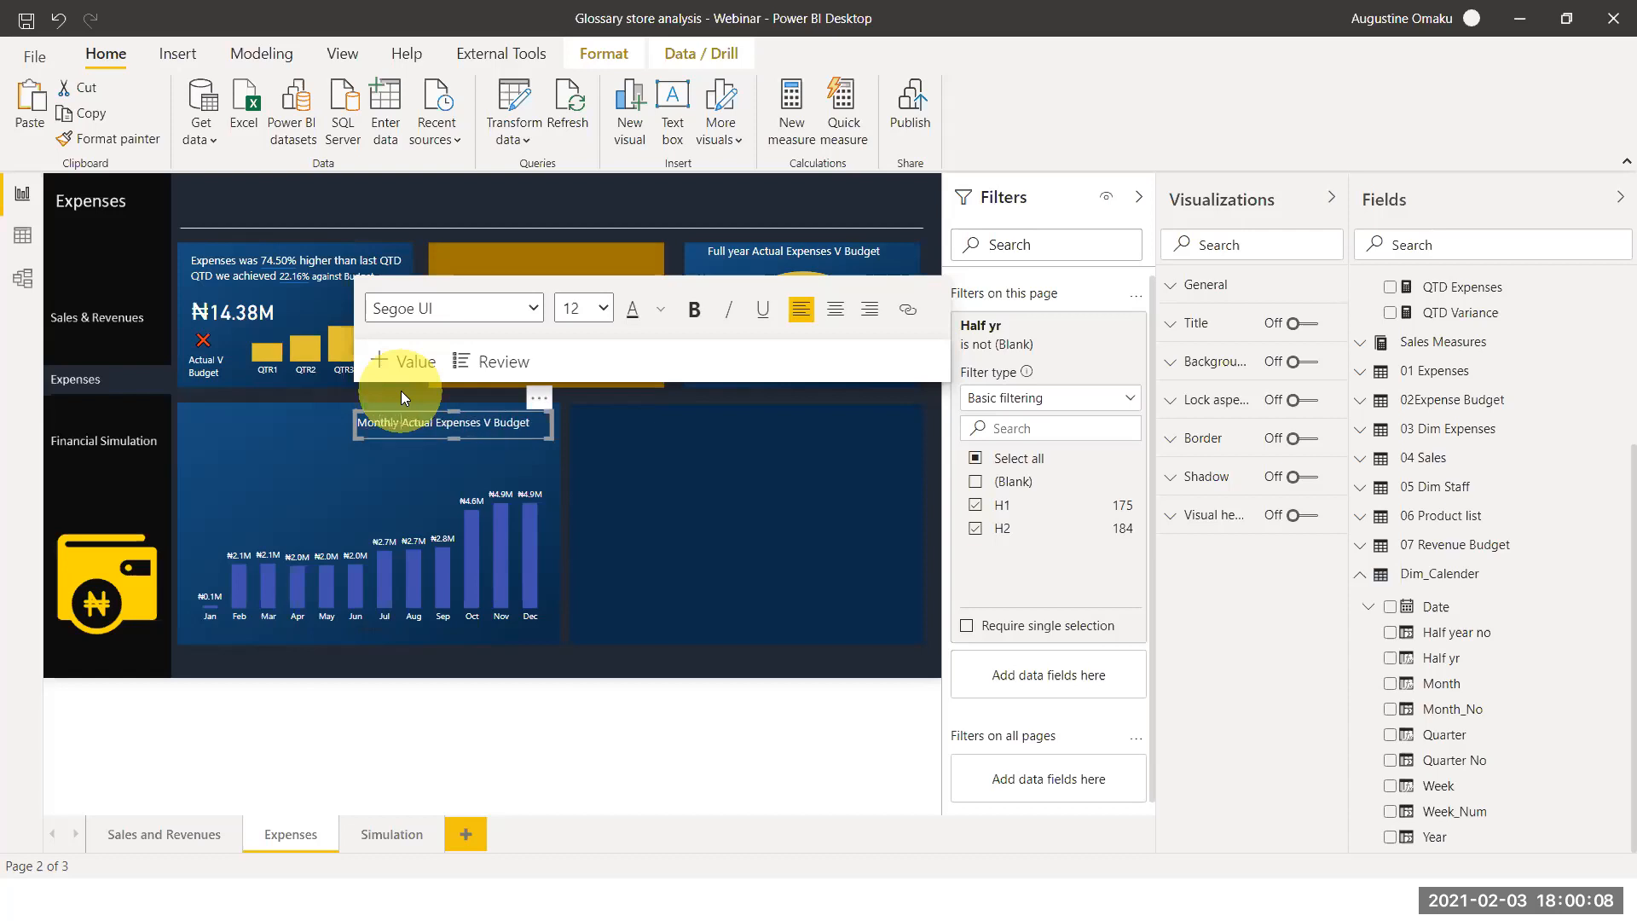
{"action": "type", "text": " trend of"}
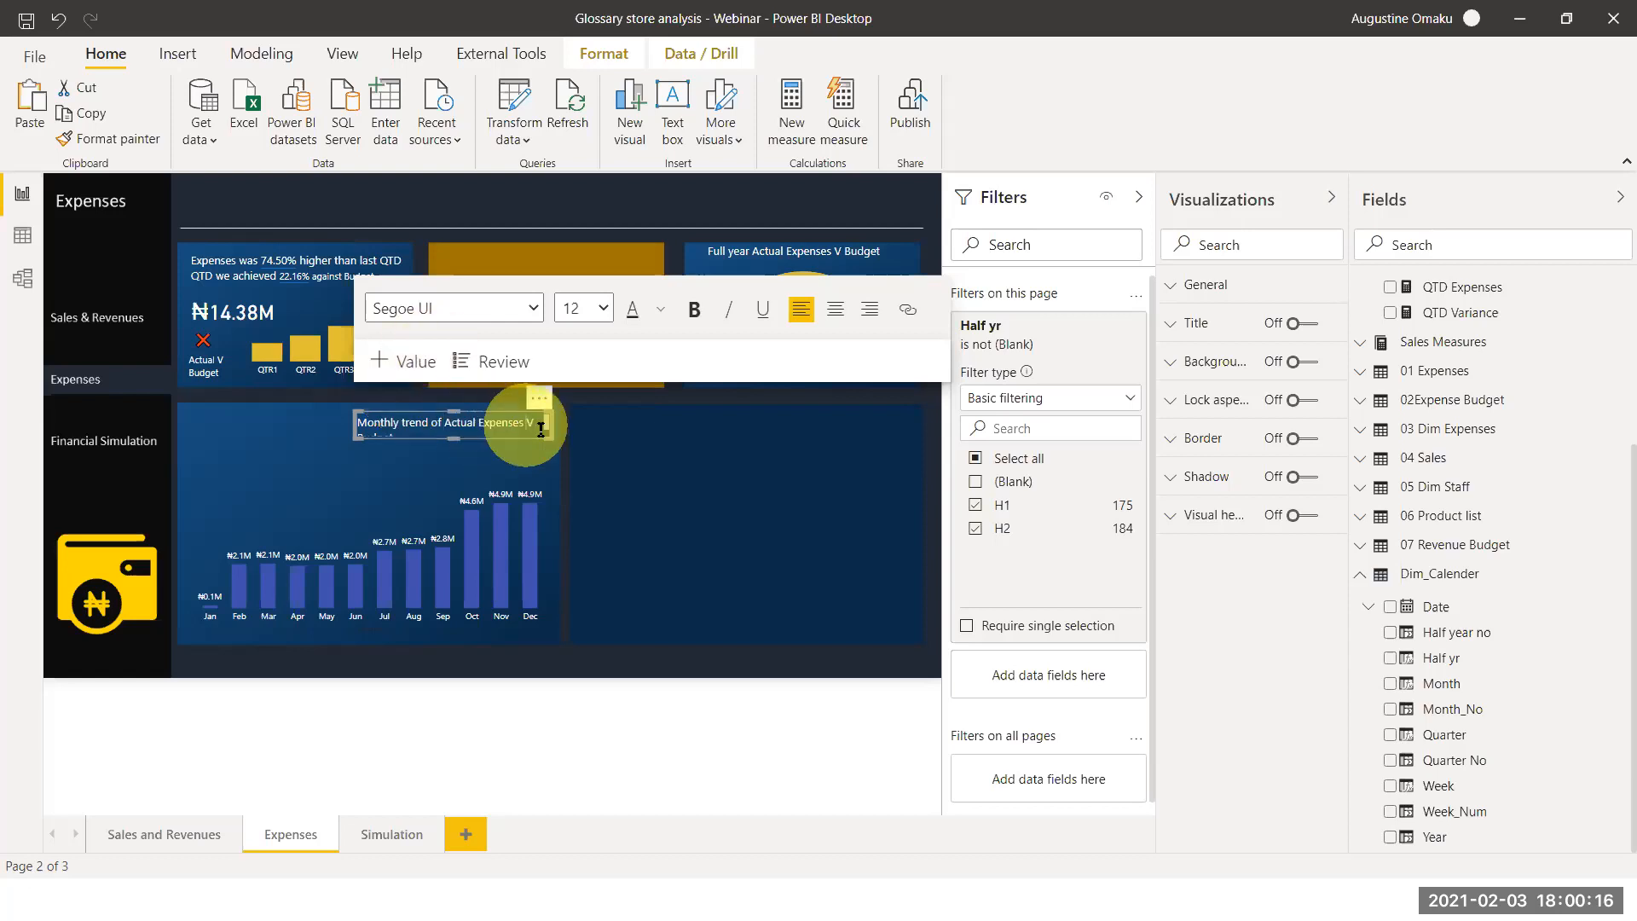
{"action": "left_click_drag", "start_coordinate": [540, 429], "coordinate": [554, 446]}
{"action": "key", "text": "BackSpace"}
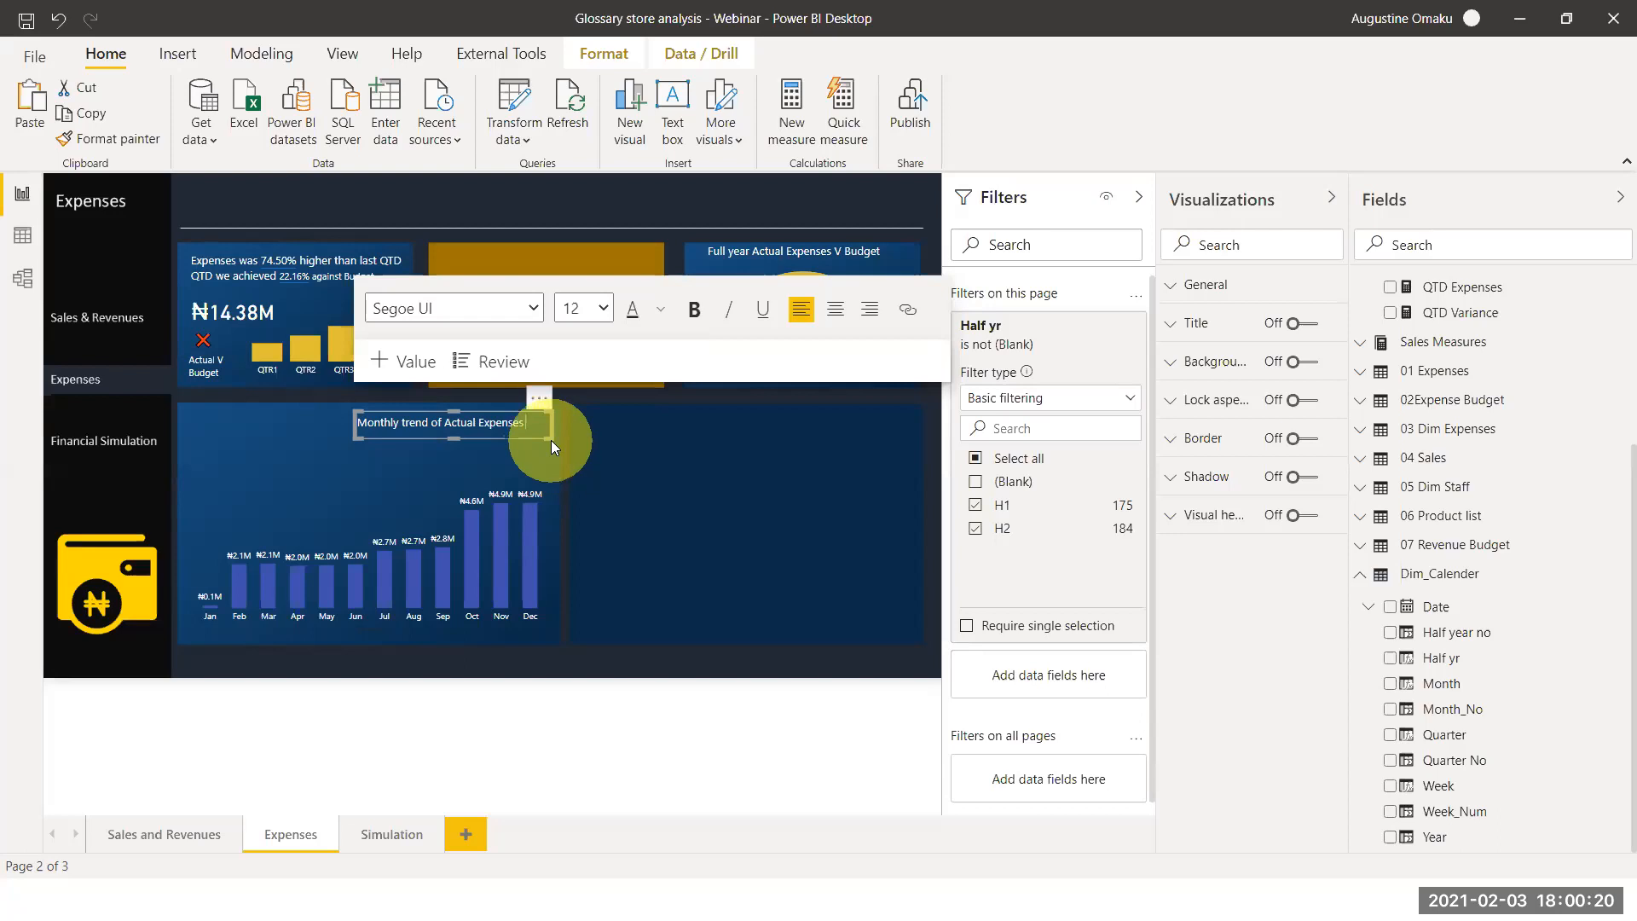
Narrow the monthly heading's text box and align it with the tile's upper-right corner, nudging it slightly upward
{"action": "left_click_drag", "start_coordinate": [551, 438], "coordinate": [542, 438]}
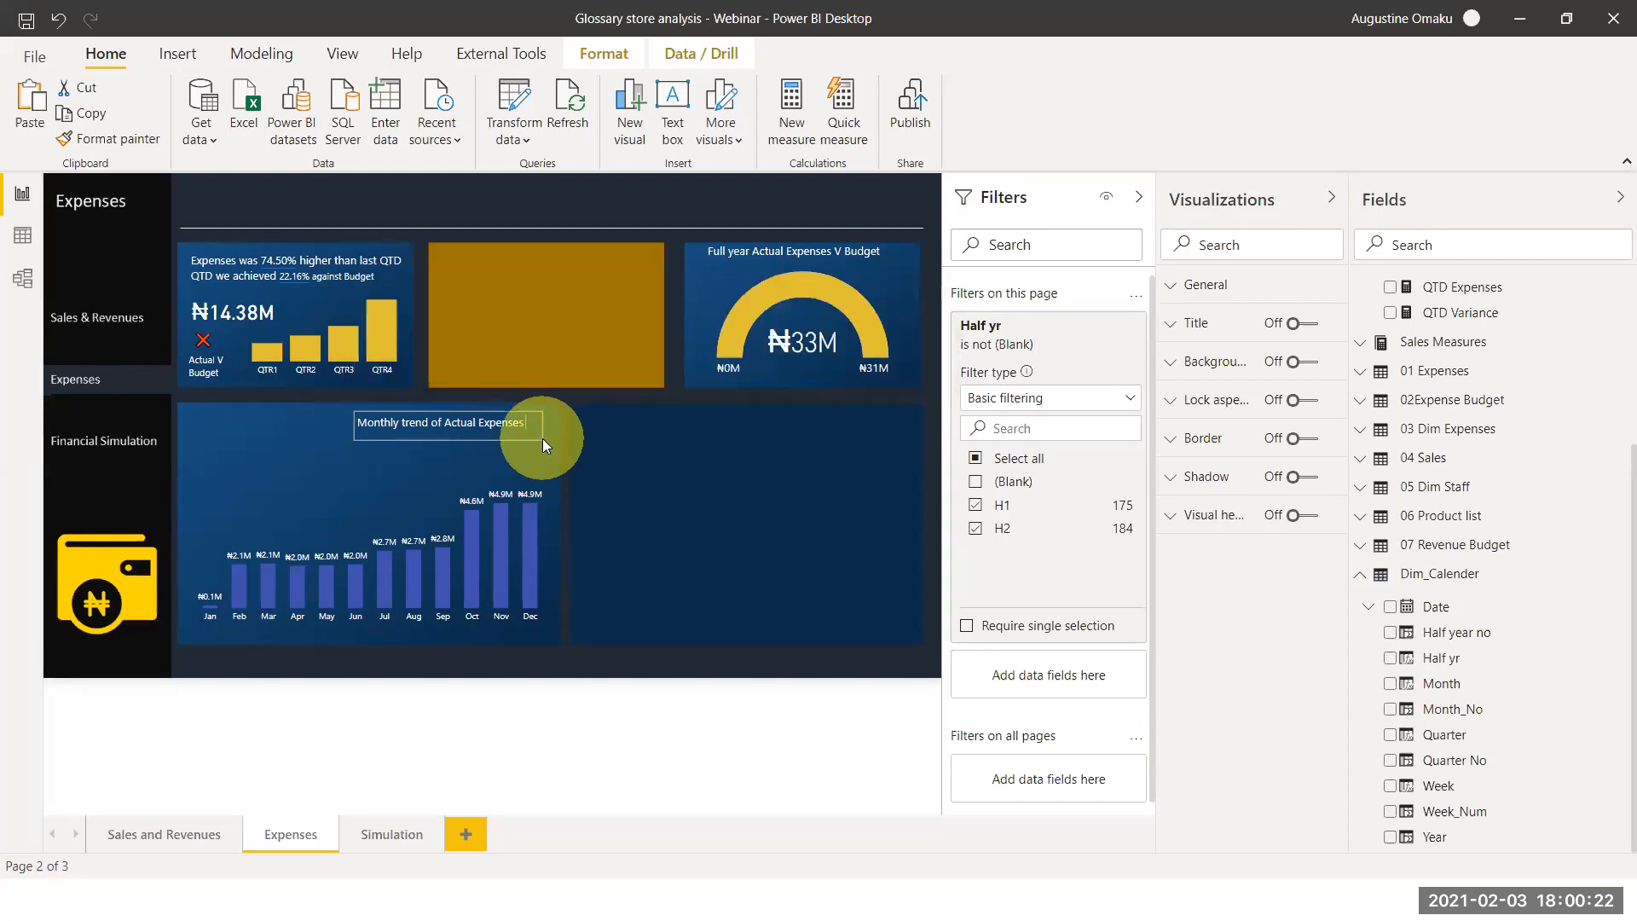
{"action": "left_click_drag", "start_coordinate": [501, 431], "coordinate": [516, 436]}
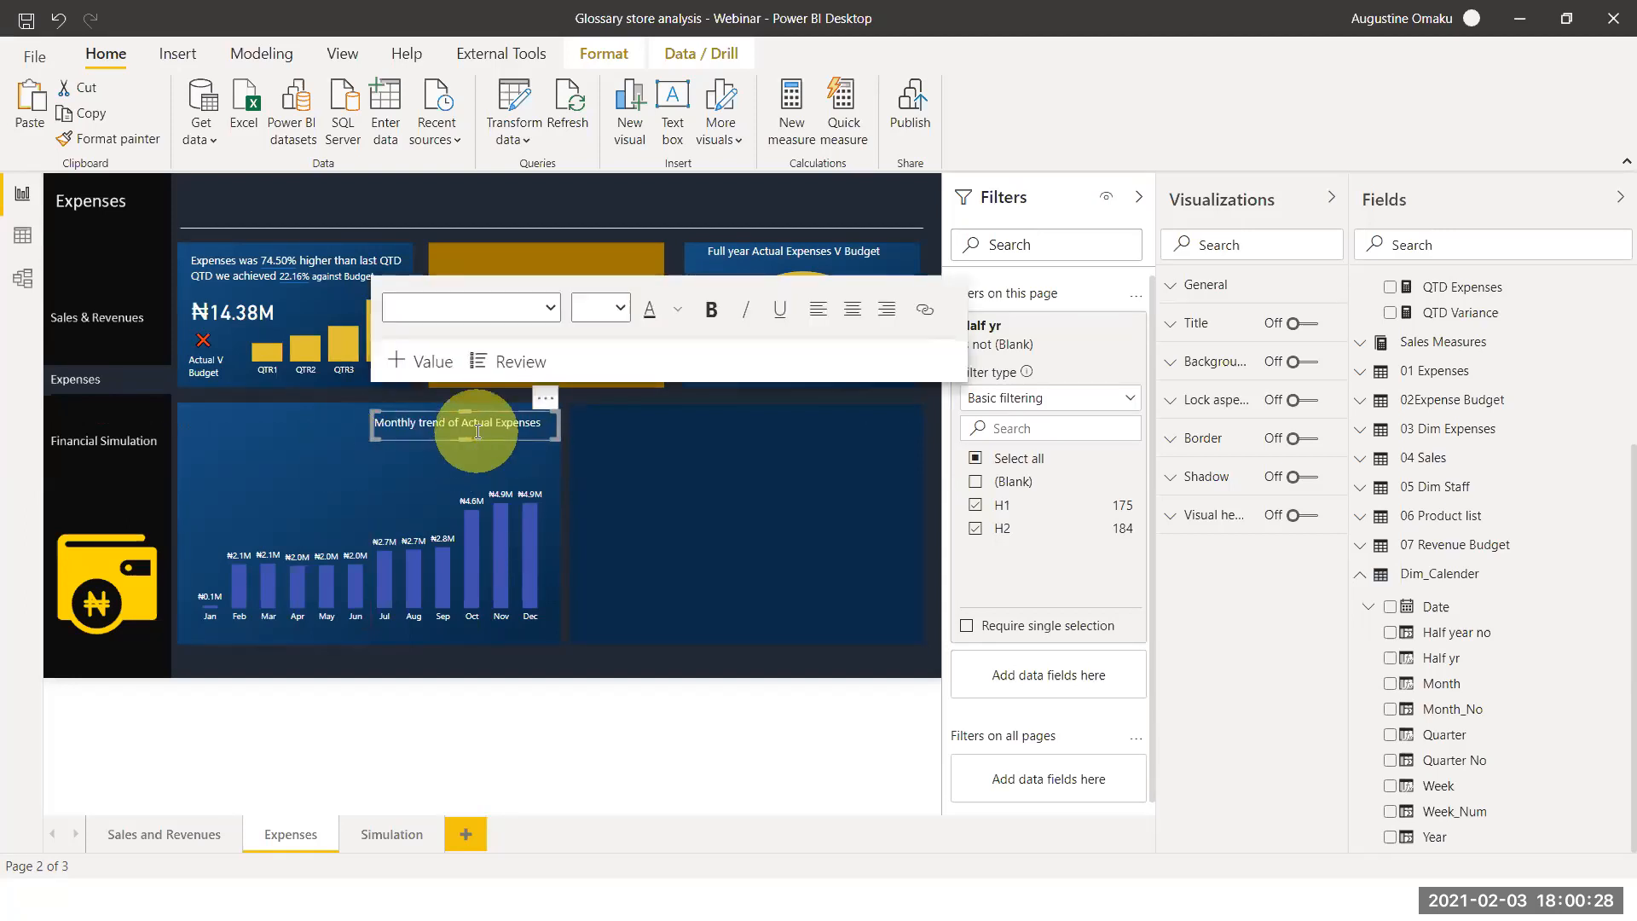
{"action": "key", "text": "Up"}
{"action": "key", "text": "Up"}
{"action": "key", "text": "Up"}
{"action": "key", "text": "Up"}
{"action": "key", "text": "Up"}
{"action": "key", "text": "Up"}
{"action": "key", "text": "Up"}
{"action": "key", "text": "Up"}
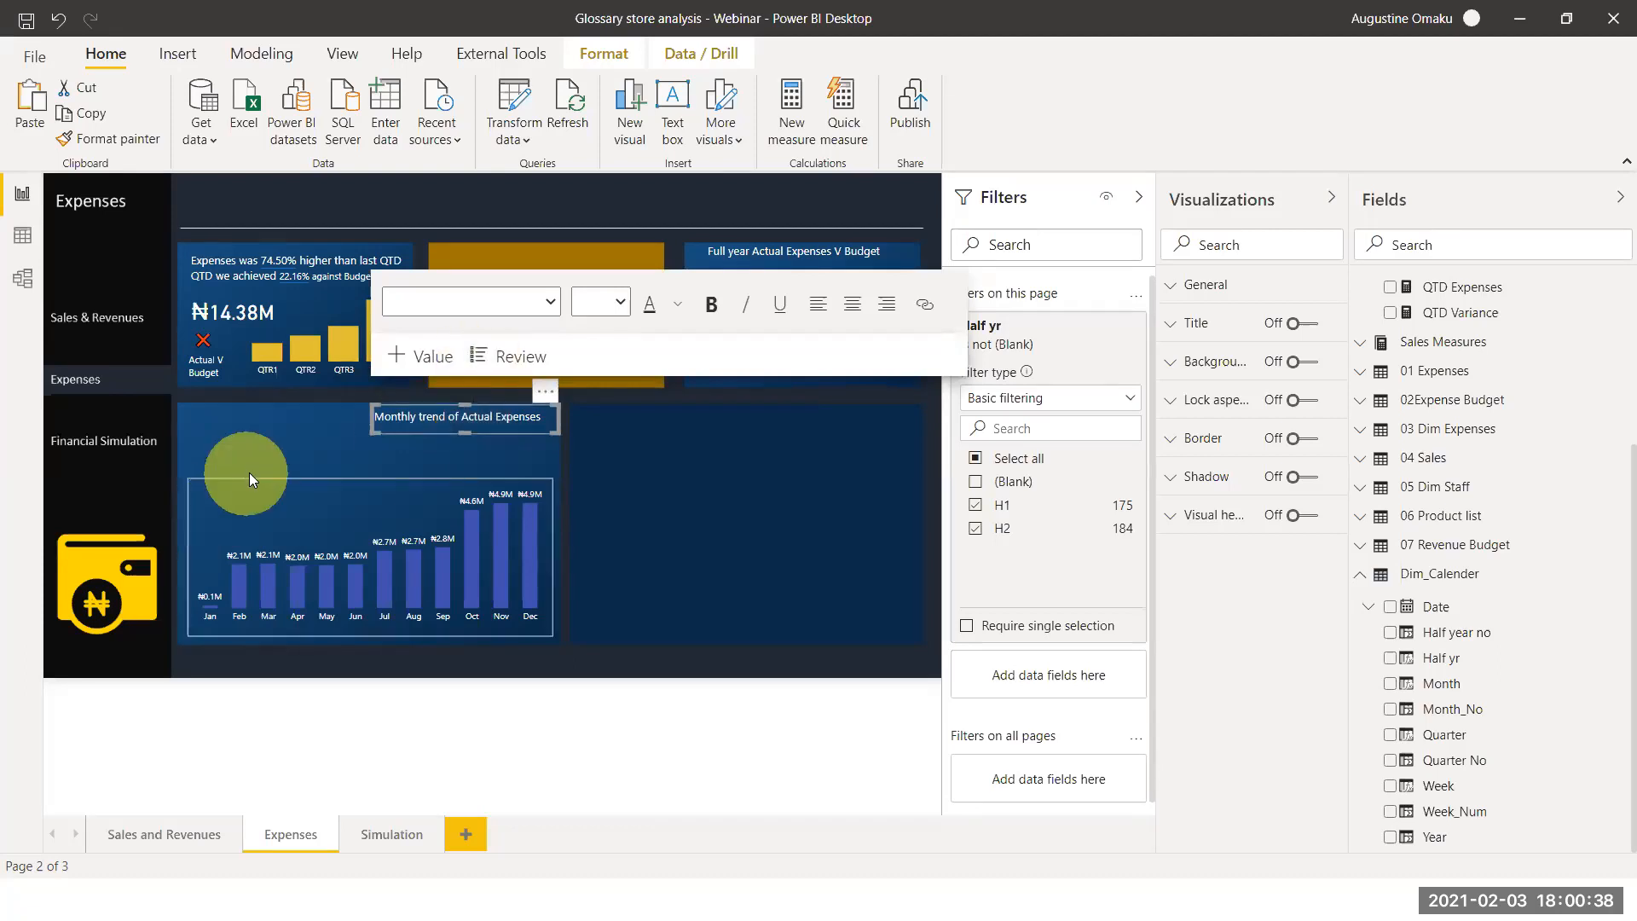
{"action": "left_click", "coordinate": [766, 493]}
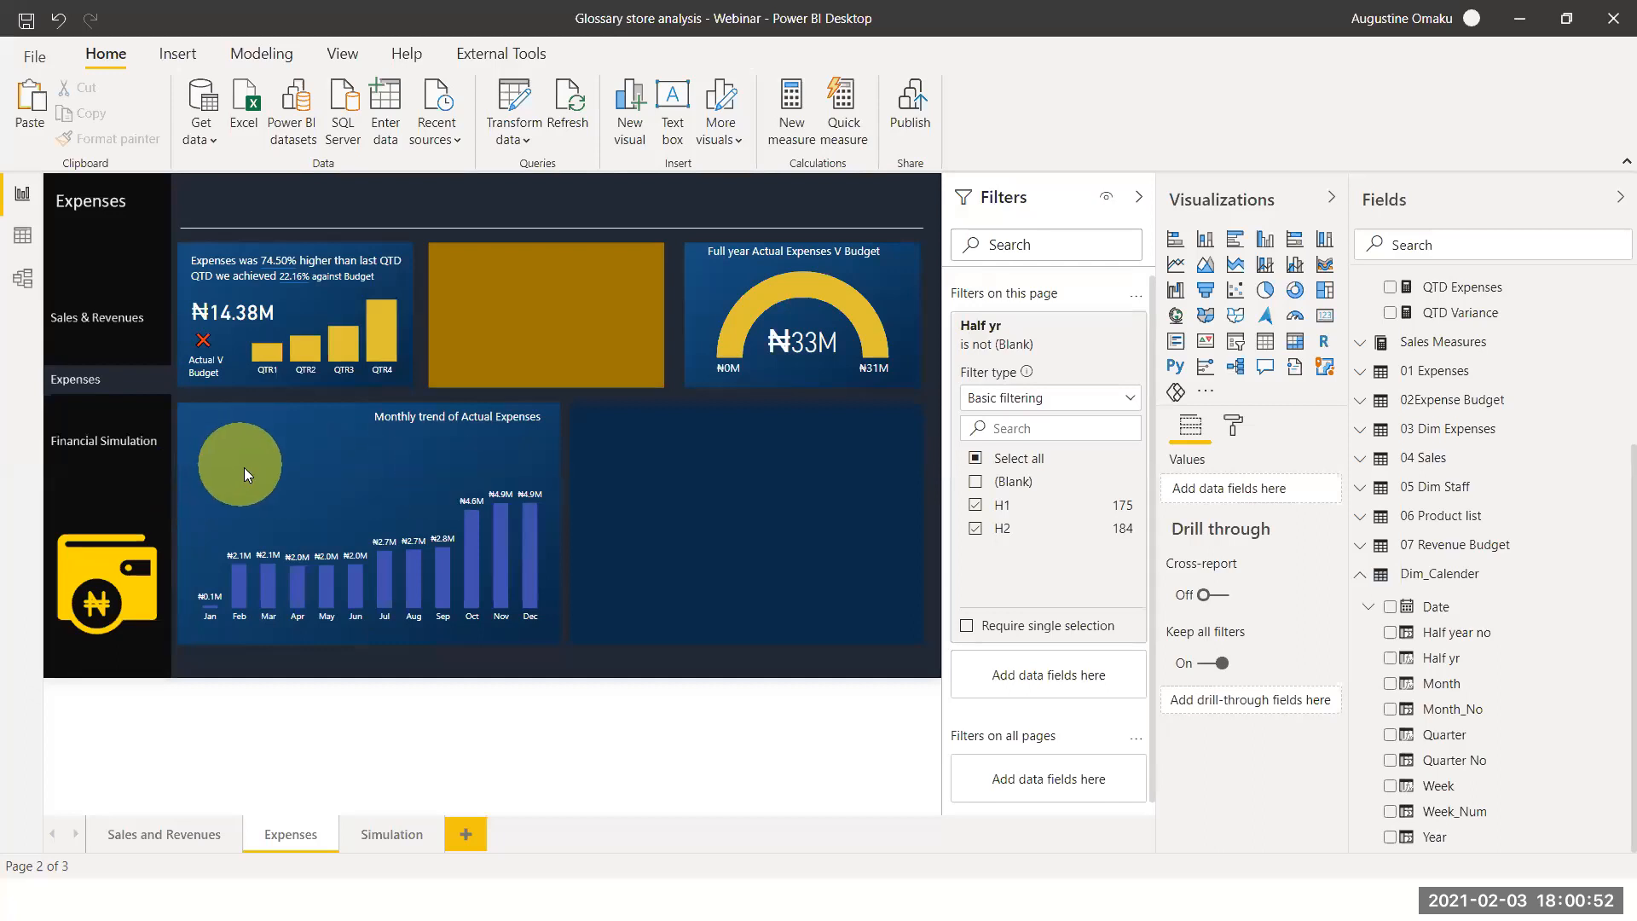
Copy the QTD Expenses card into the monthly tile's upper-left corner and replace its measure with % Full year V Budget
{"action": "mouse_move", "coordinate": [334, 498]}
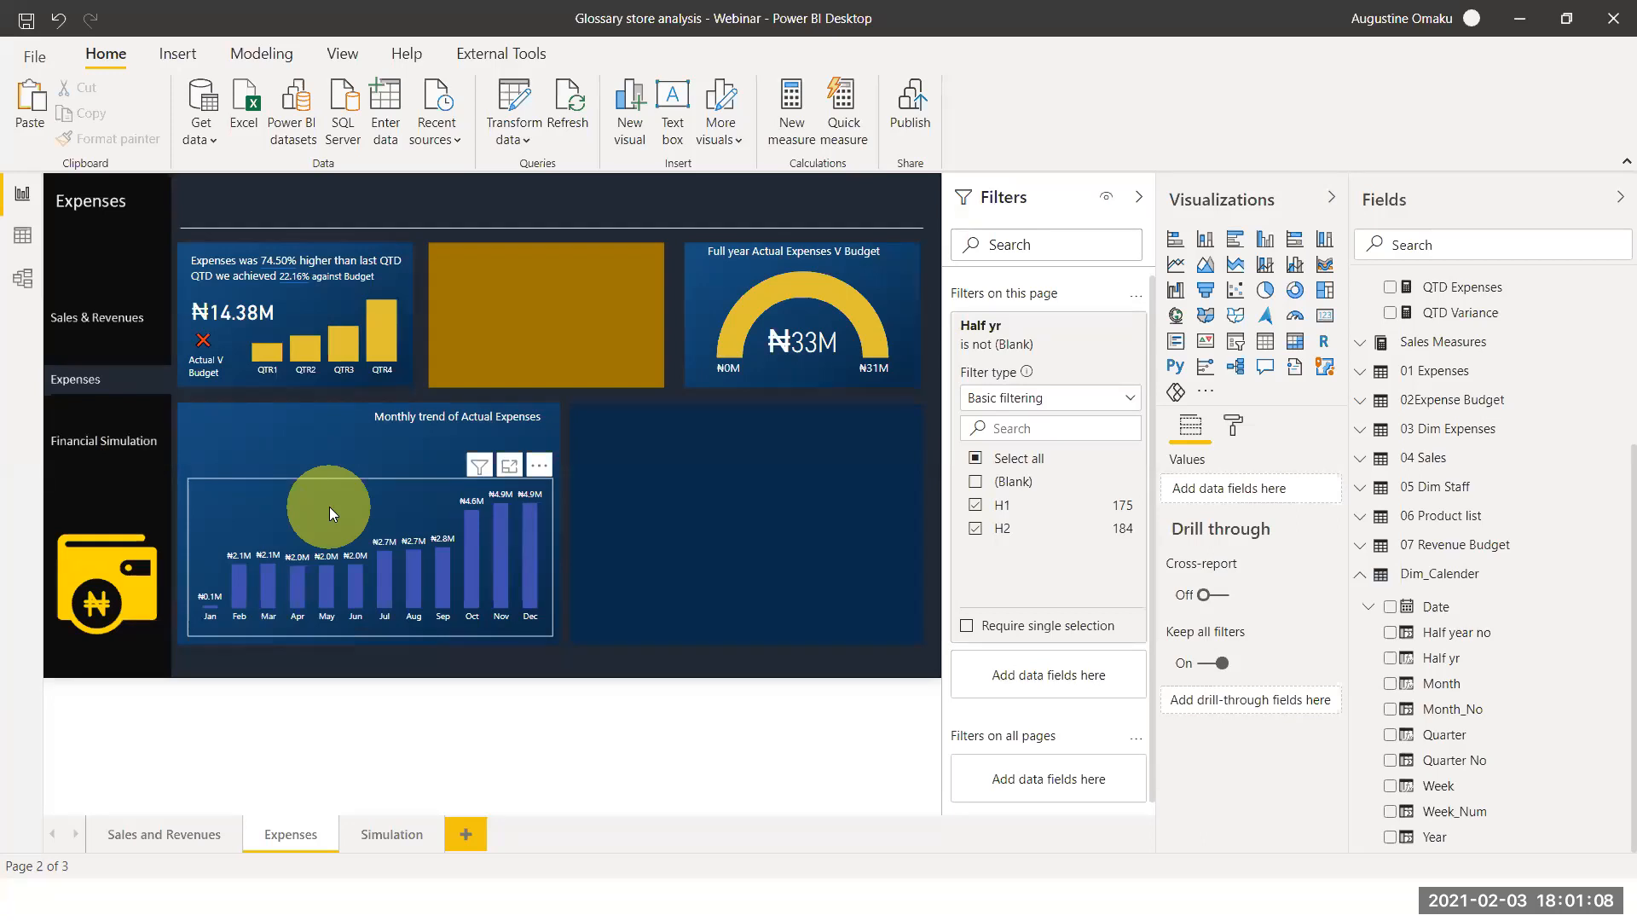
{"action": "scroll", "coordinate": [1500, 418], "scroll_direction": "up", "scroll_amount": 3}
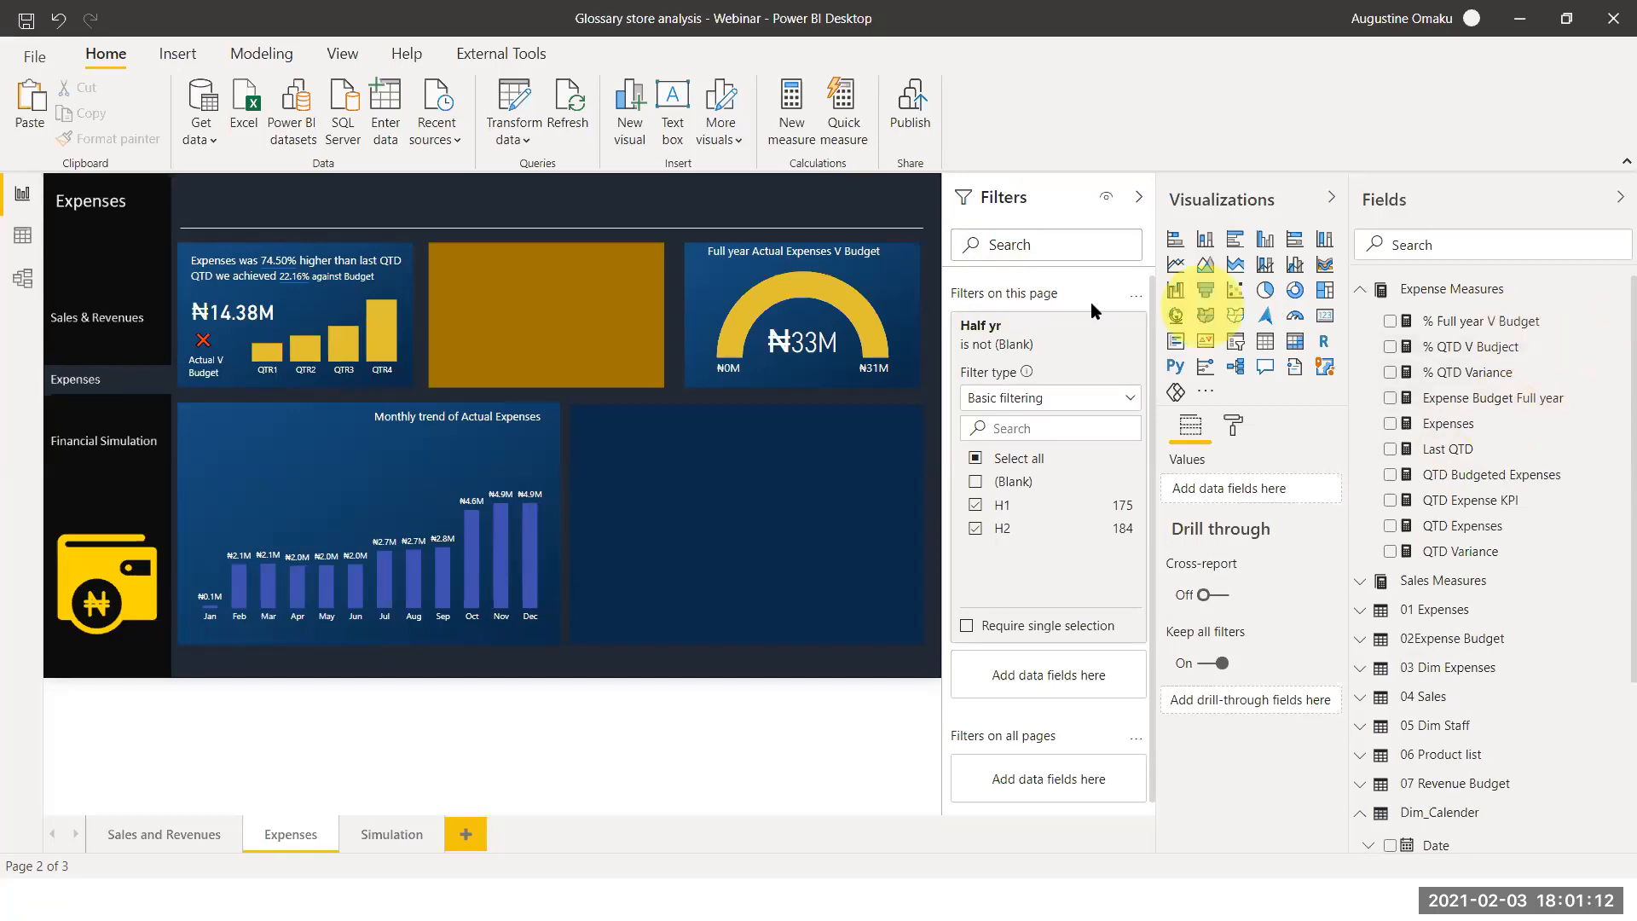
{"action": "left_click", "coordinate": [213, 325]}
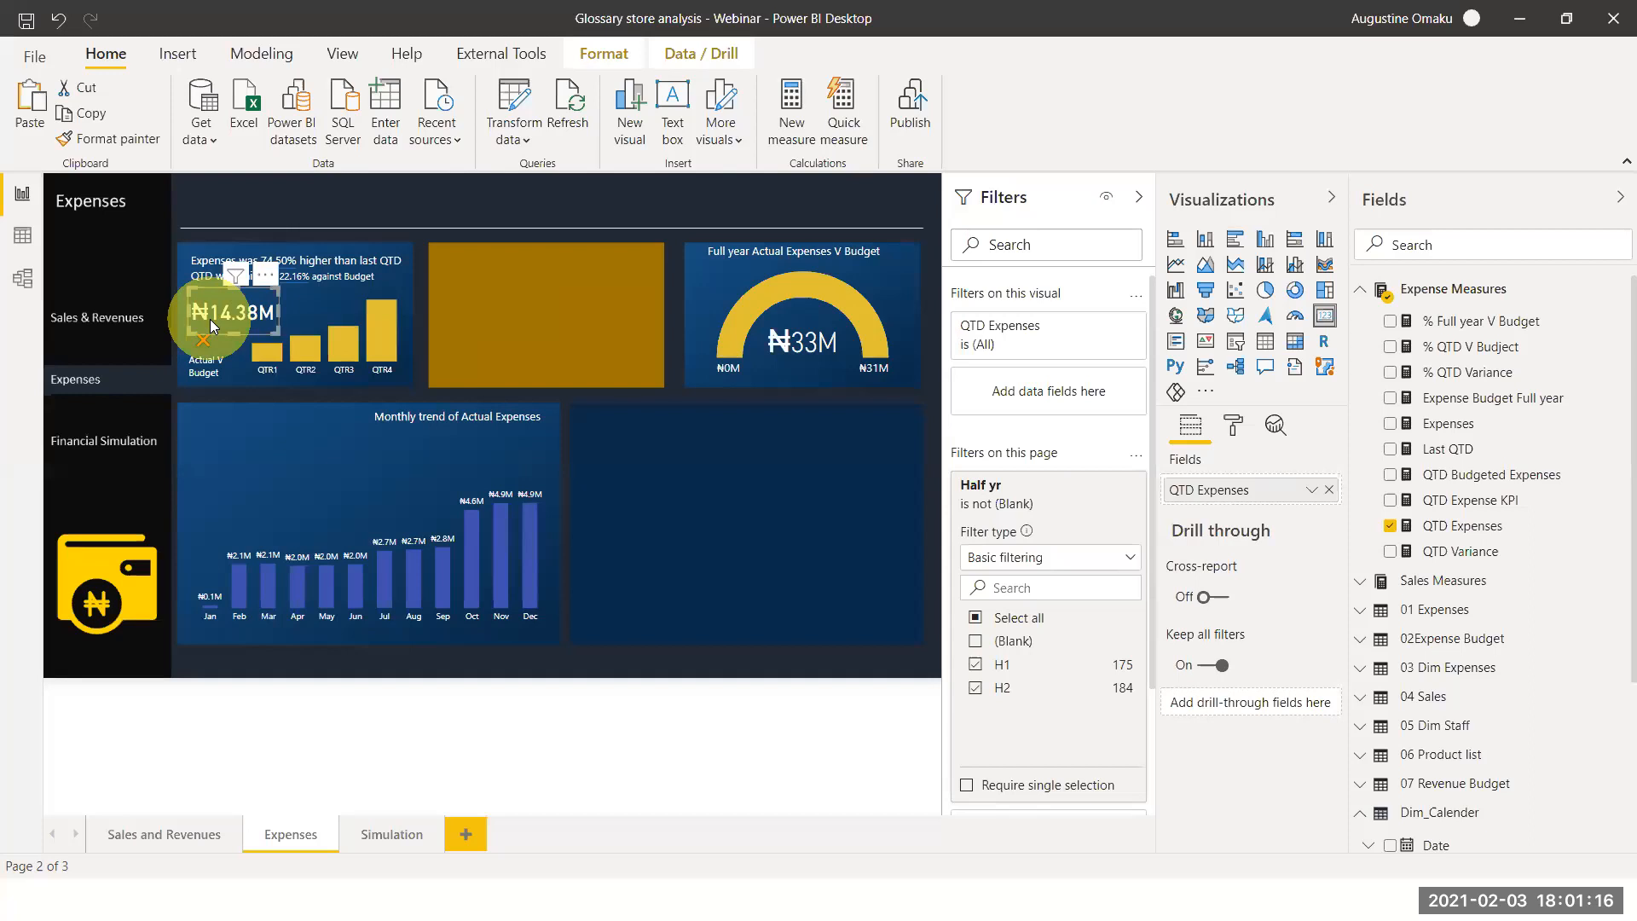
{"action": "key", "text": "ctrl+c"}
{"action": "key", "text": "ctrl+v"}
{"action": "left_click_drag", "start_coordinate": [238, 350], "coordinate": [230, 431]}
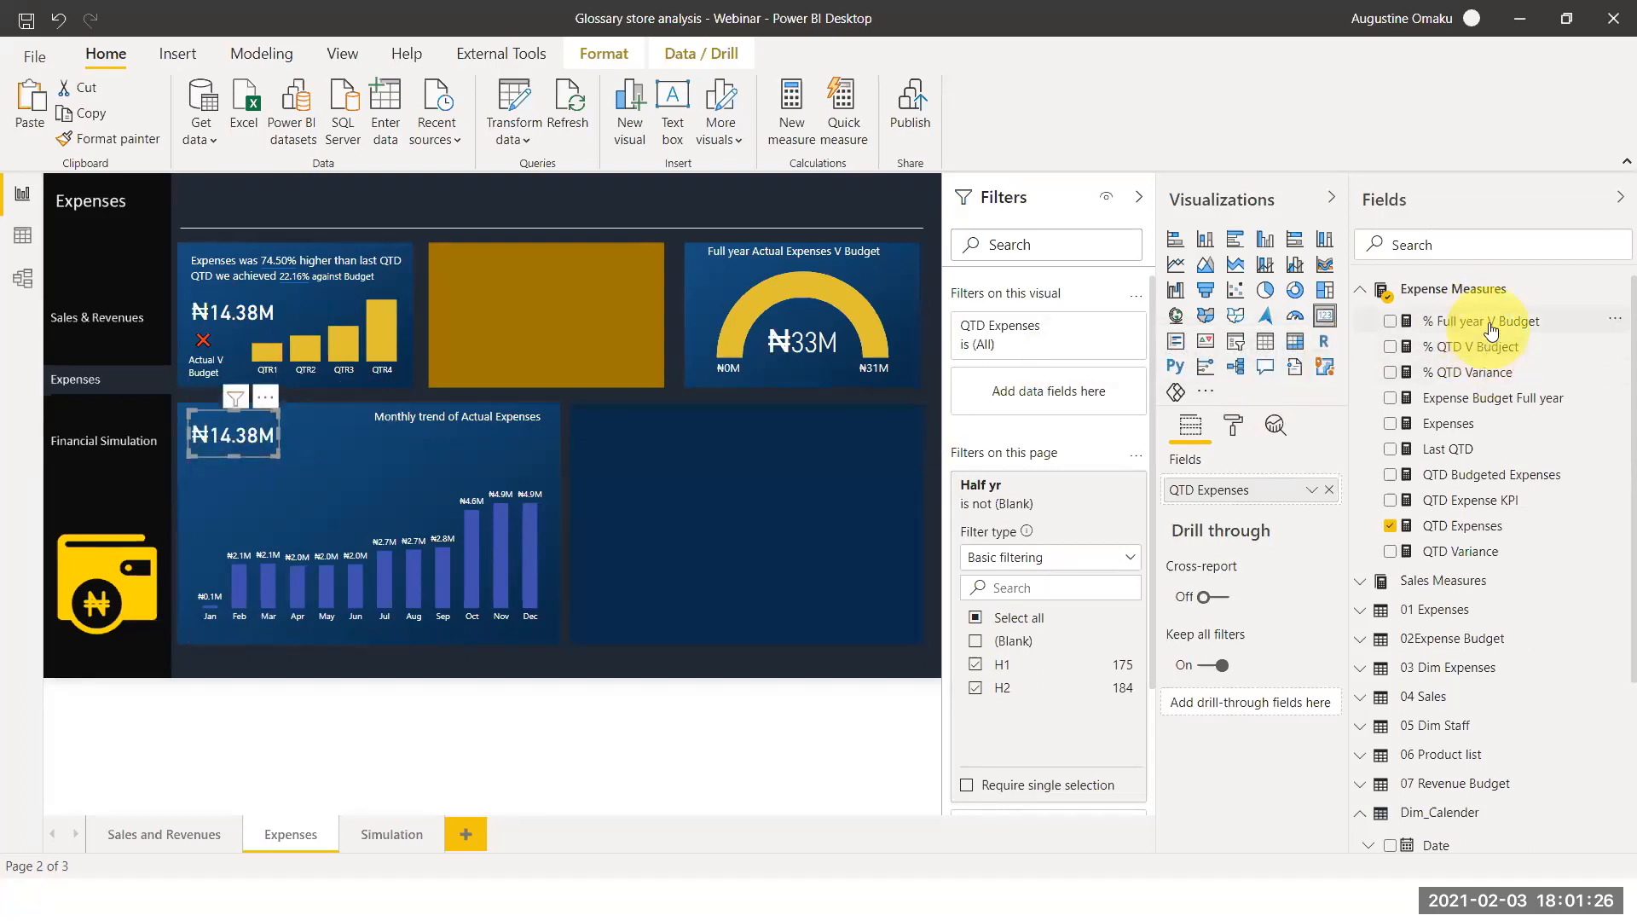
{"action": "left_click_drag", "start_coordinate": [1477, 332], "coordinate": [1261, 496]}
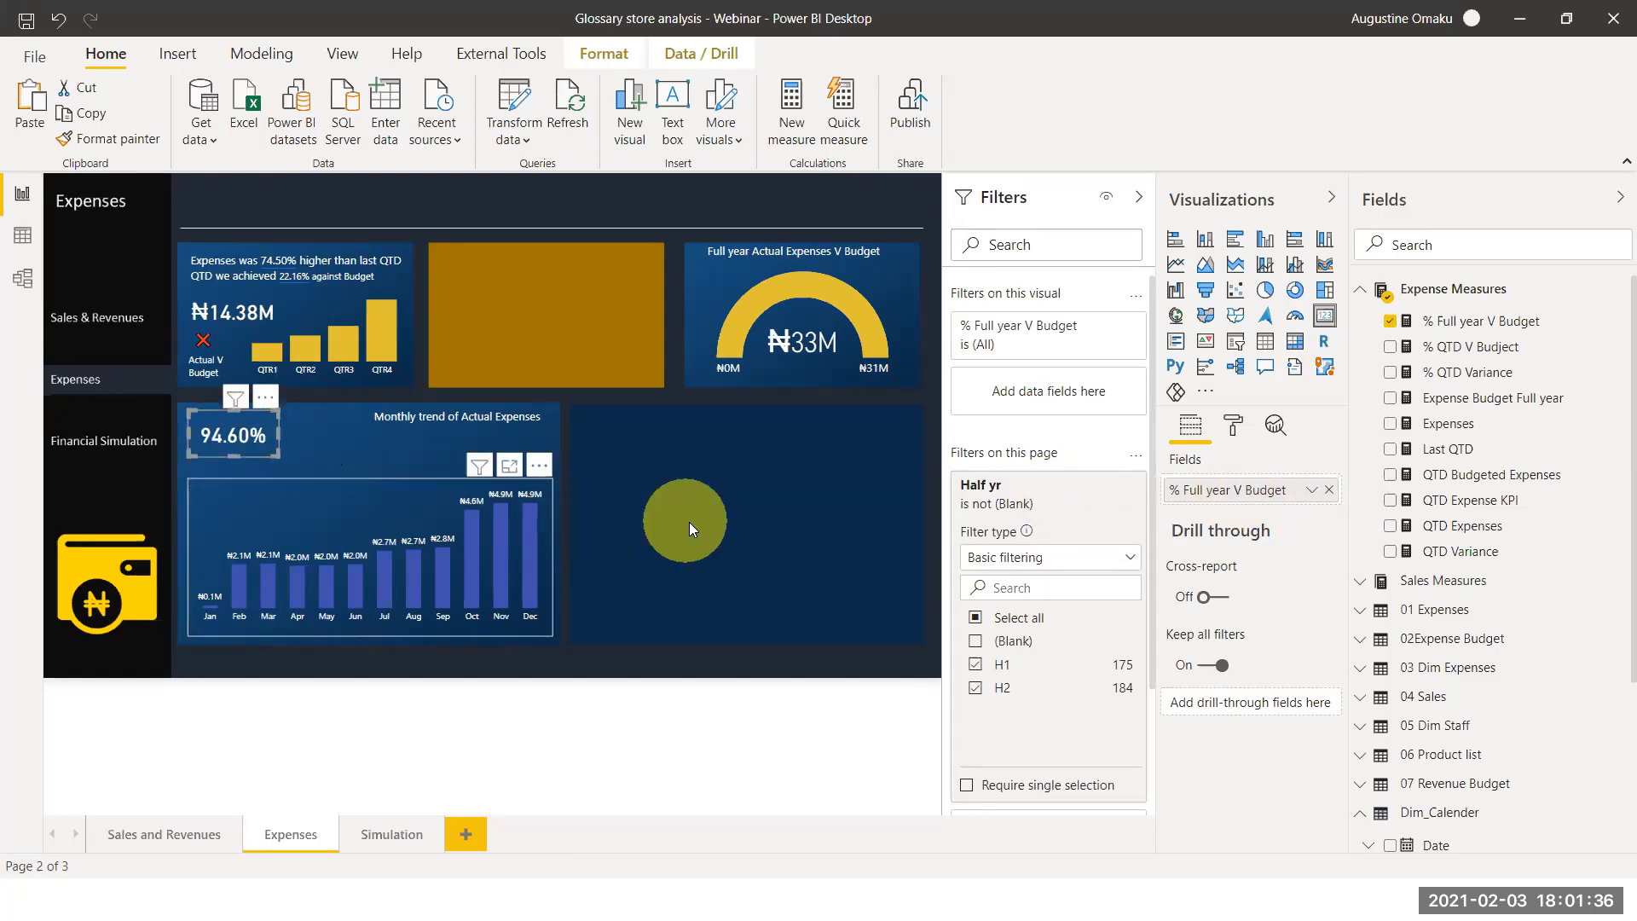
{"action": "left_click", "coordinate": [694, 520]}
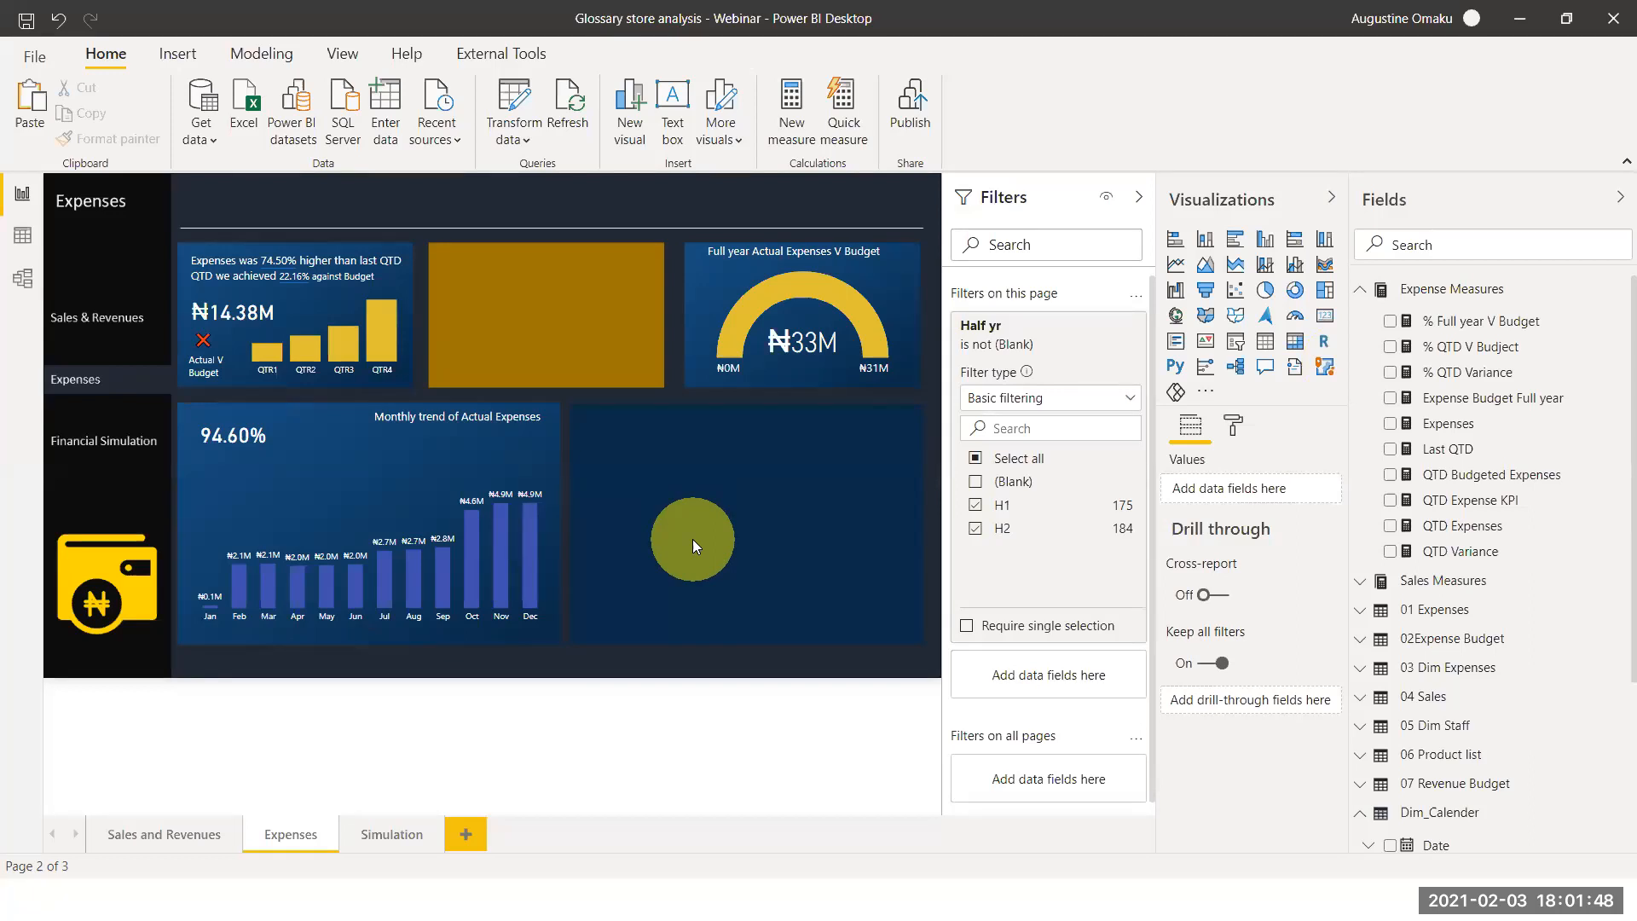
Duplicate the monthly expenses column chart and place the copy in the empty lower-right tile
{"action": "mouse_move", "coordinate": [419, 597]}
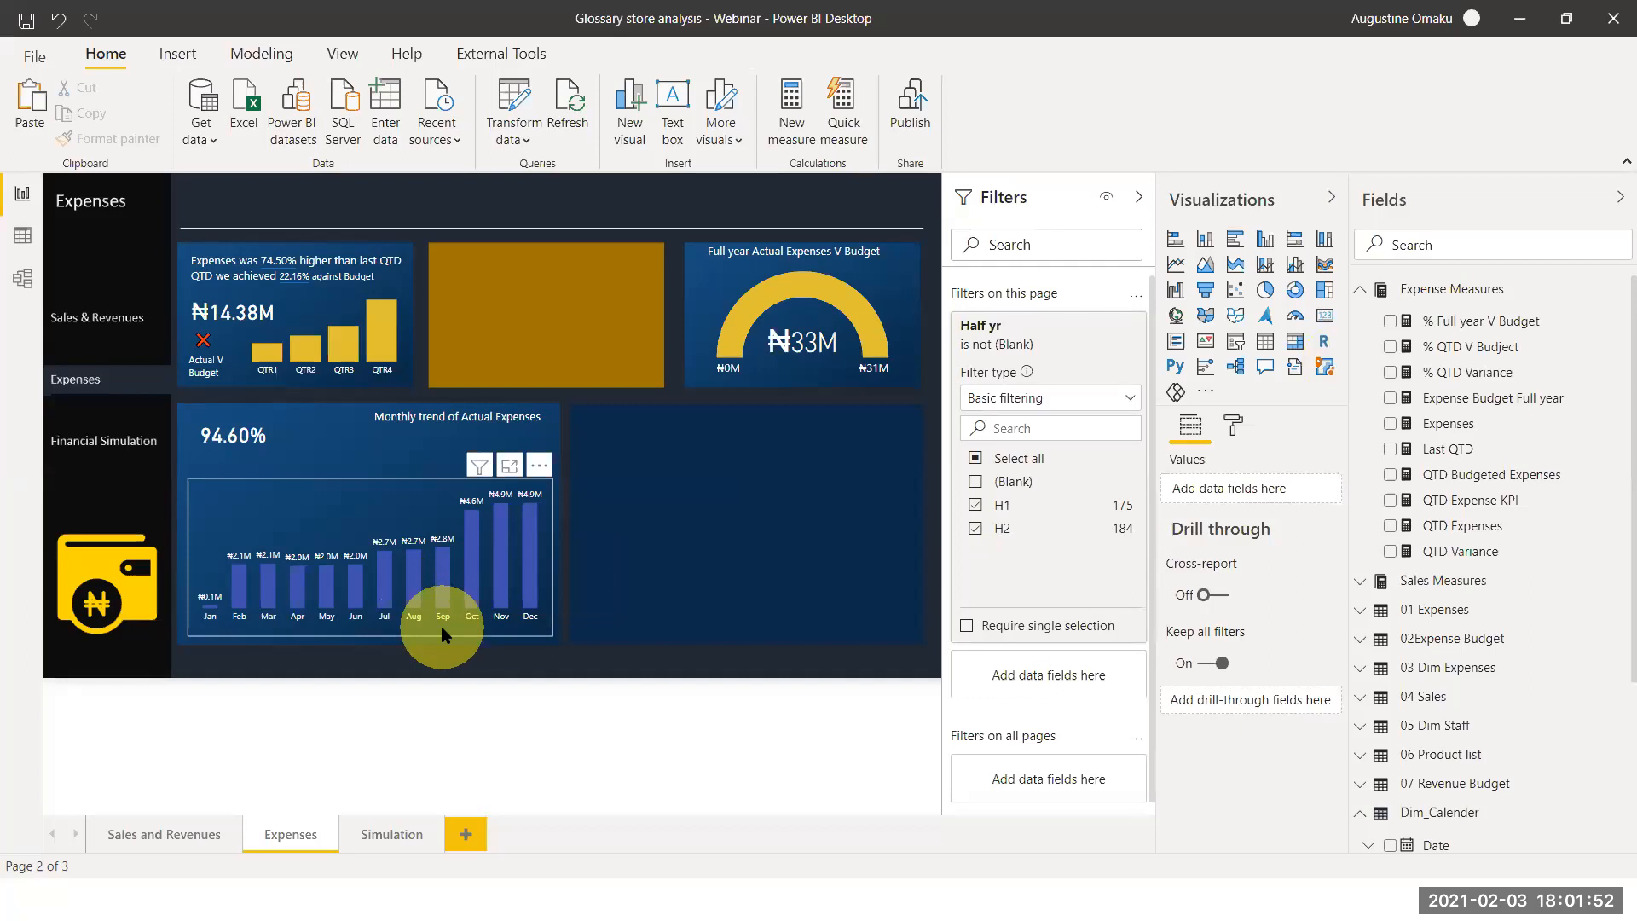
{"action": "left_click", "coordinate": [441, 634]}
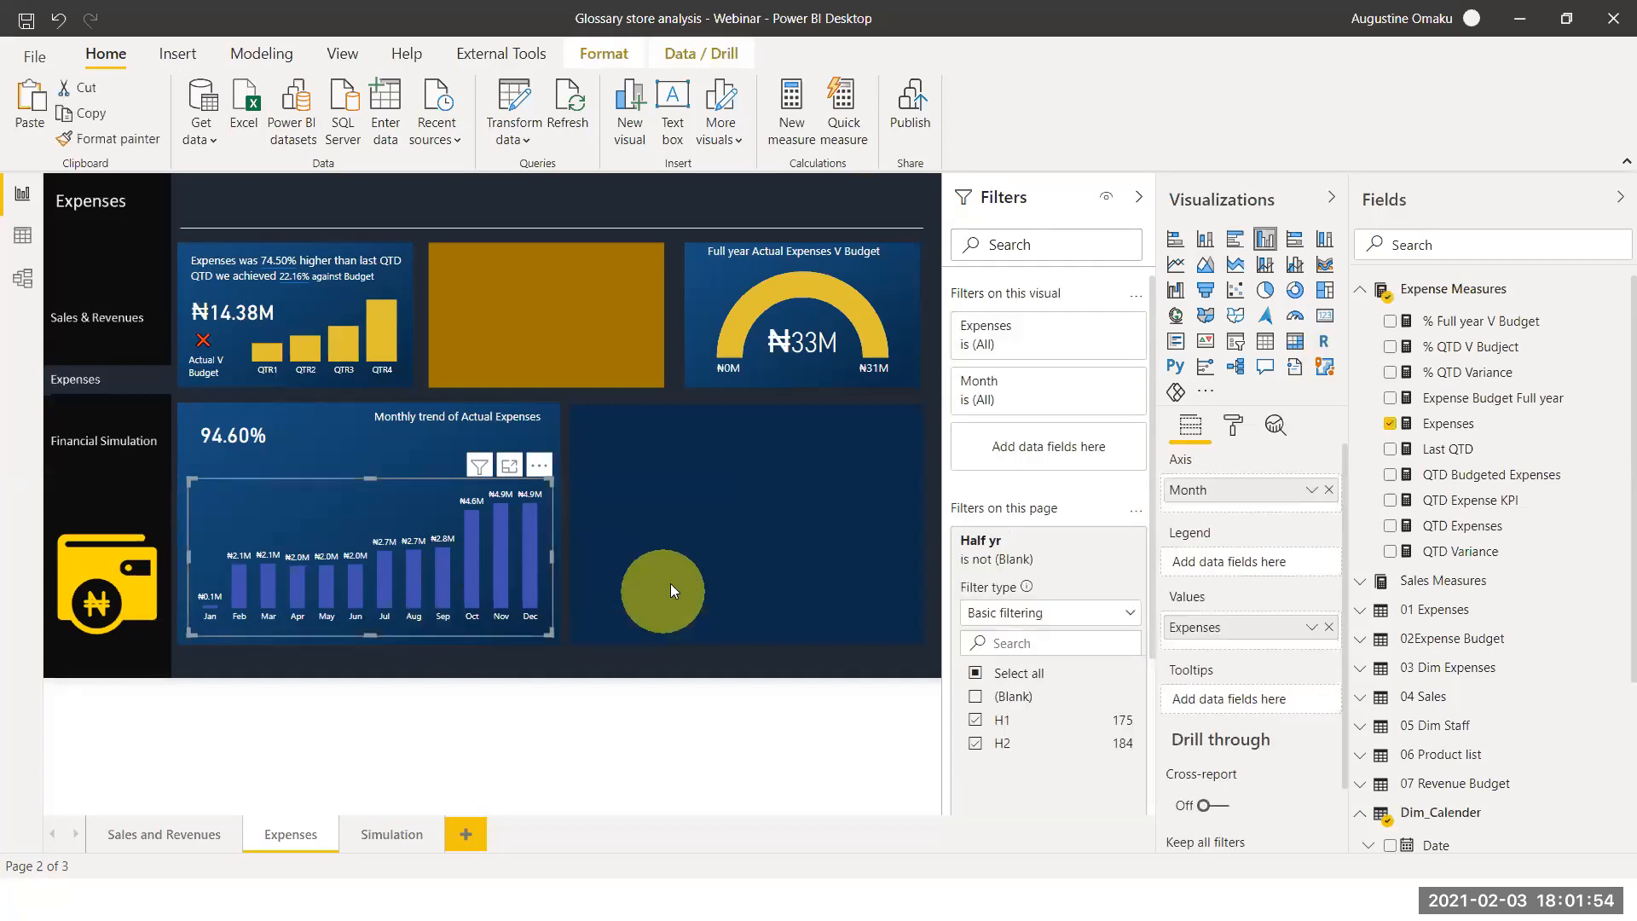
{"action": "left_click", "coordinate": [671, 581]}
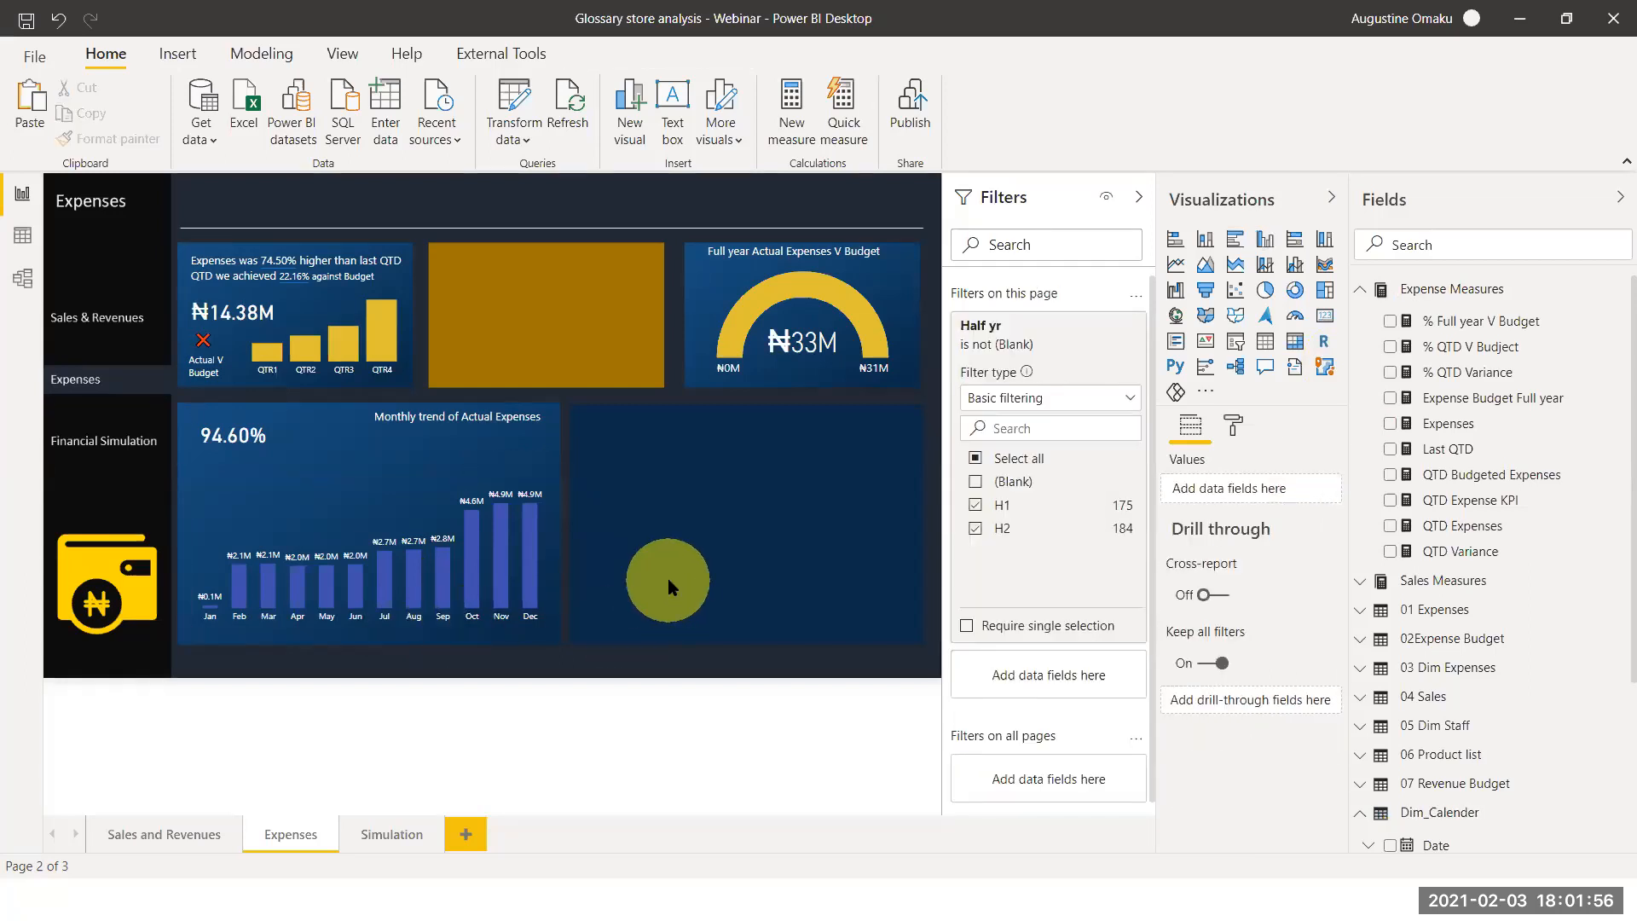
{"action": "left_click", "coordinate": [521, 636]}
{"action": "left_click_drag", "start_coordinate": [539, 623], "coordinate": [895, 611]}
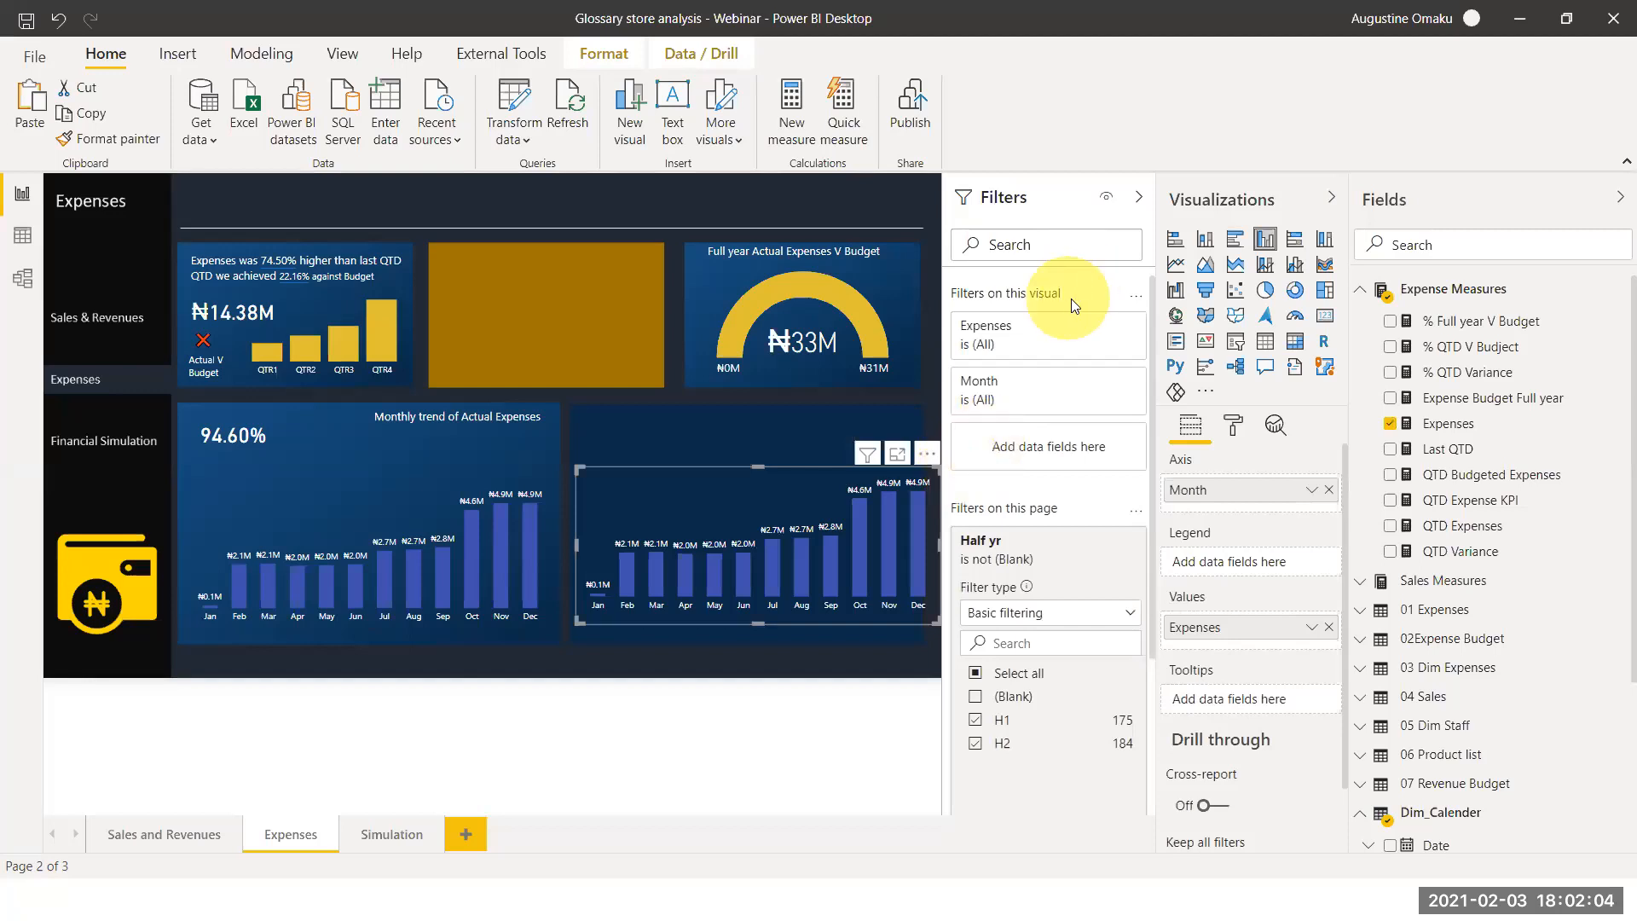
Collapse the Filters pane to enlarge the canvas and convert the duplicated chart to a clustered bar chart
{"action": "left_click_drag", "start_coordinate": [943, 545], "coordinate": [895, 539]}
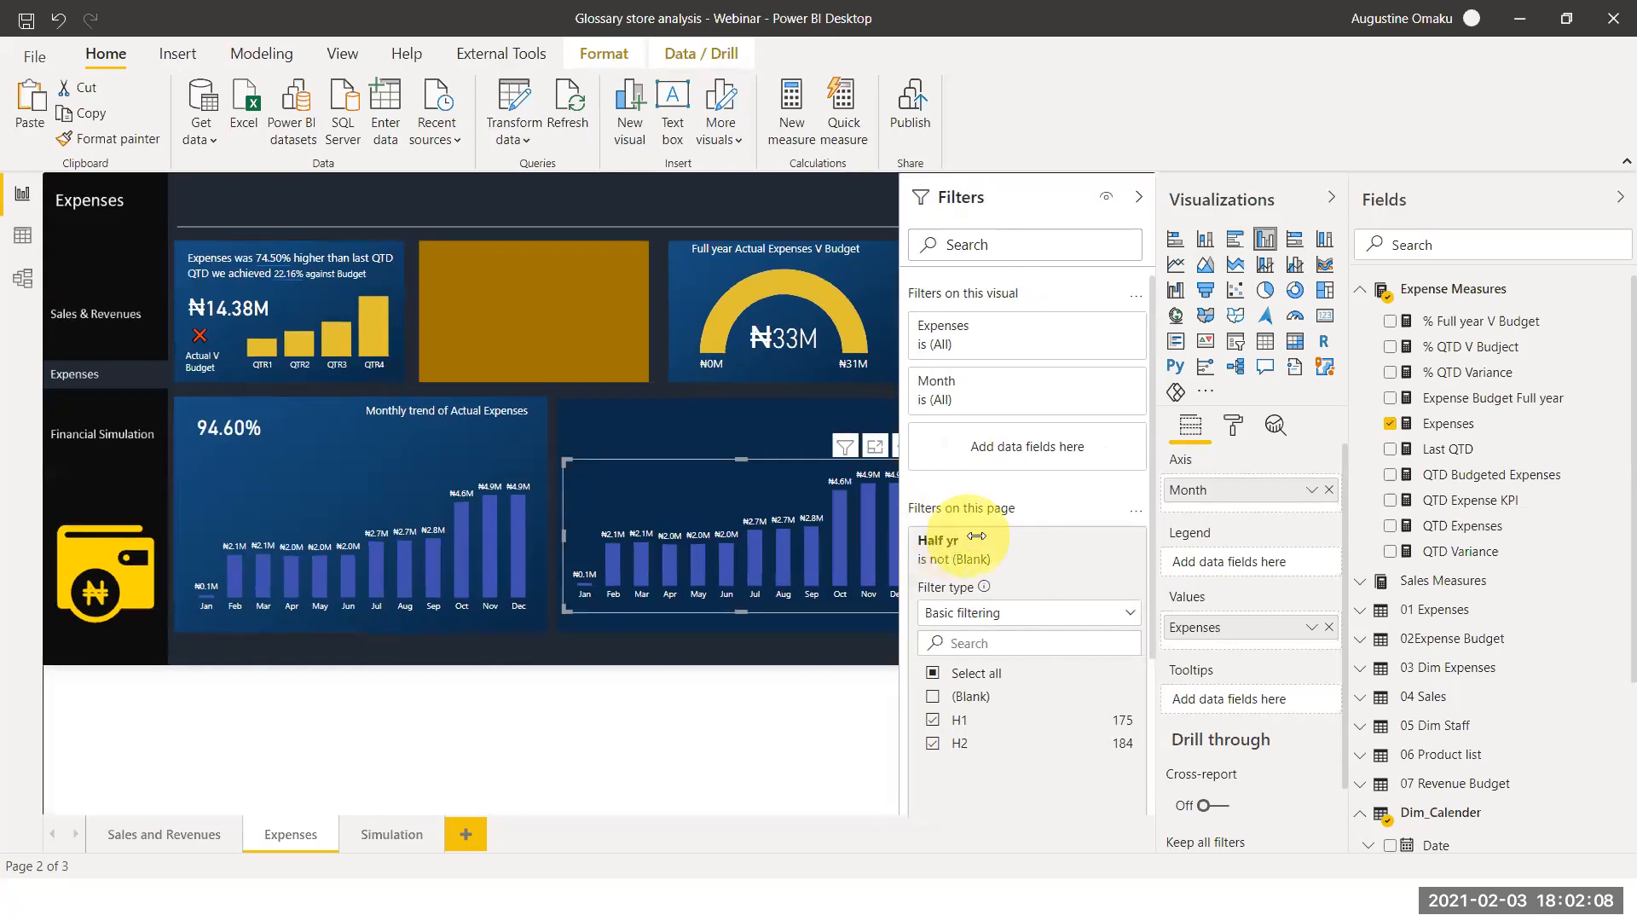
{"action": "left_click", "coordinate": [1138, 197]}
{"action": "left_click", "coordinate": [819, 560]}
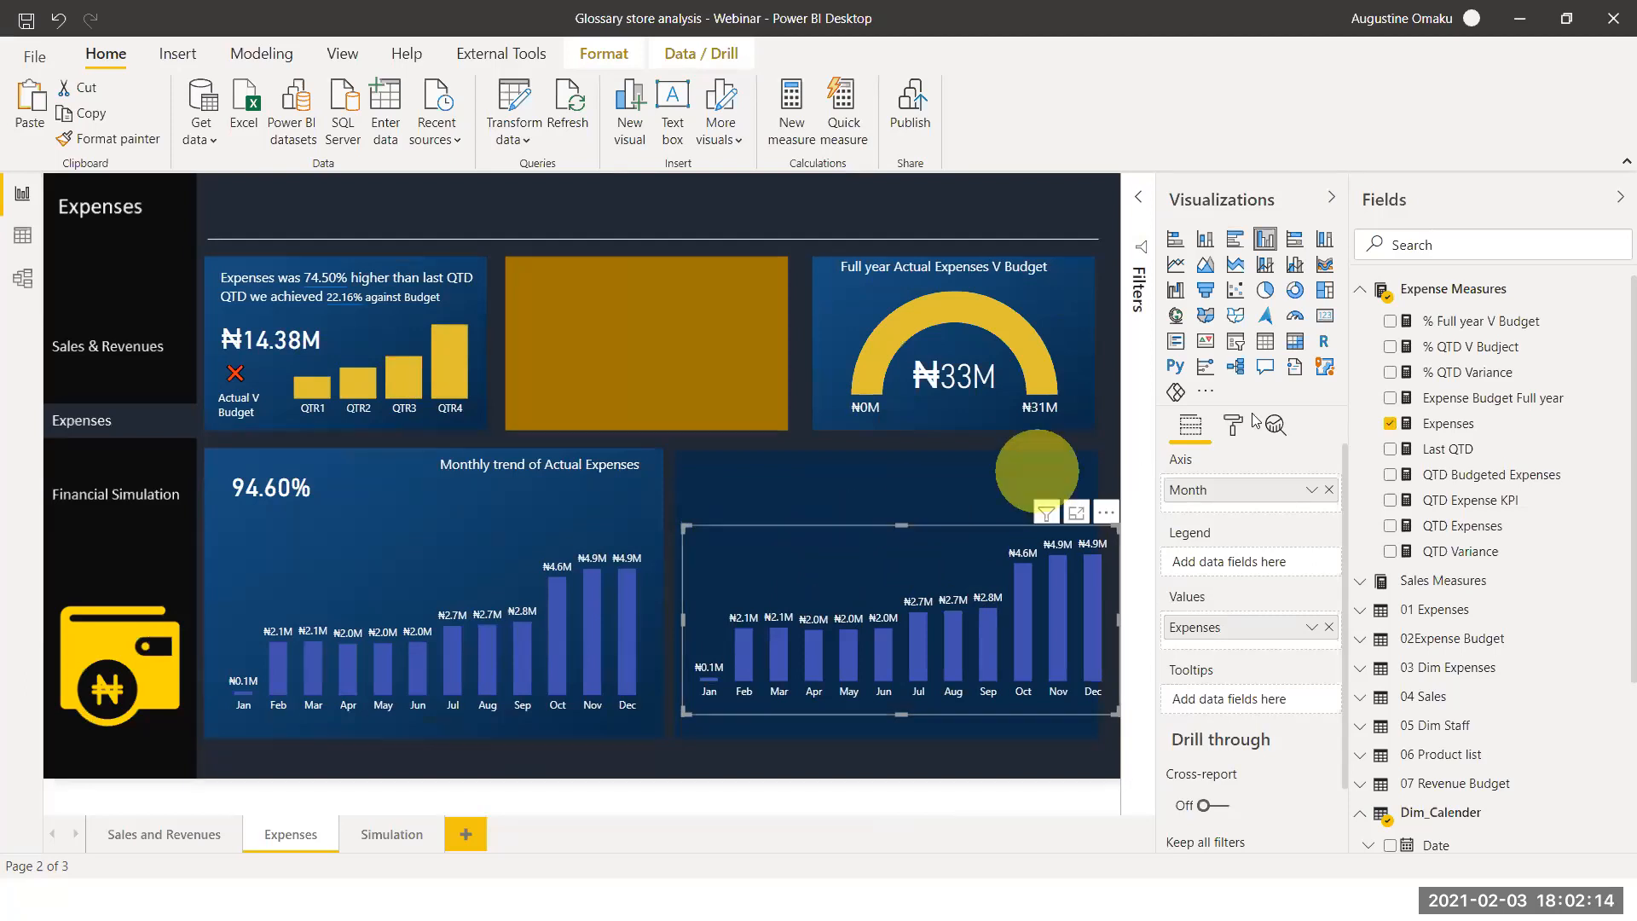
{"action": "left_click", "coordinate": [1233, 243]}
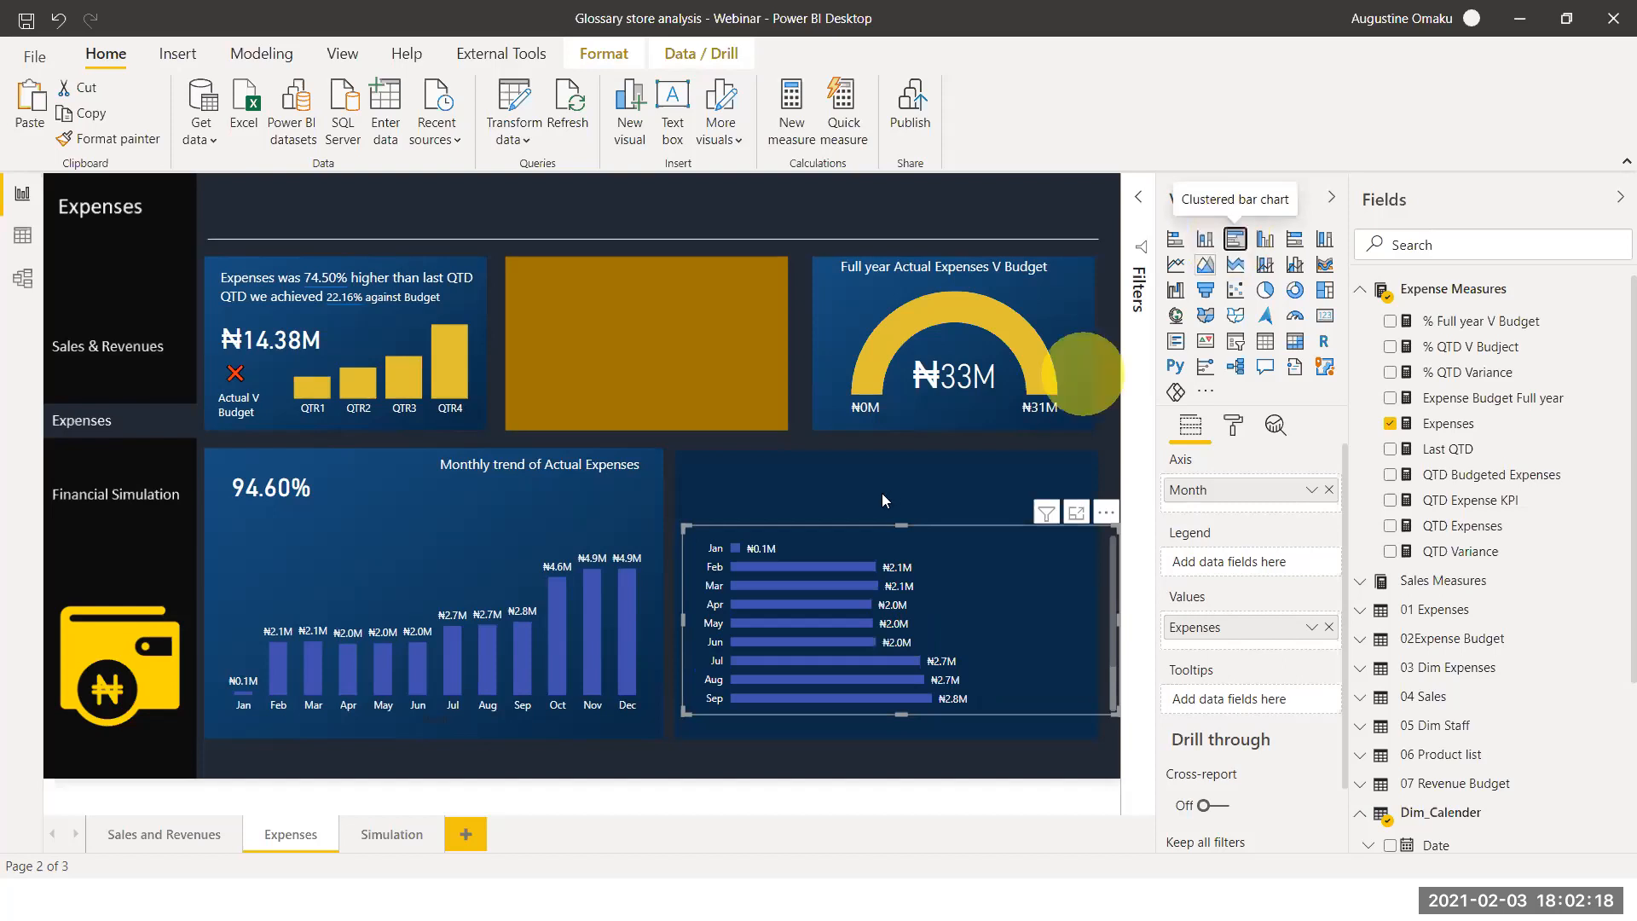
Extend the bar chart up to the tile's top, narrow it, and centre it within the lower-right tile
{"action": "left_click_drag", "start_coordinate": [896, 491], "coordinate": [913, 447]}
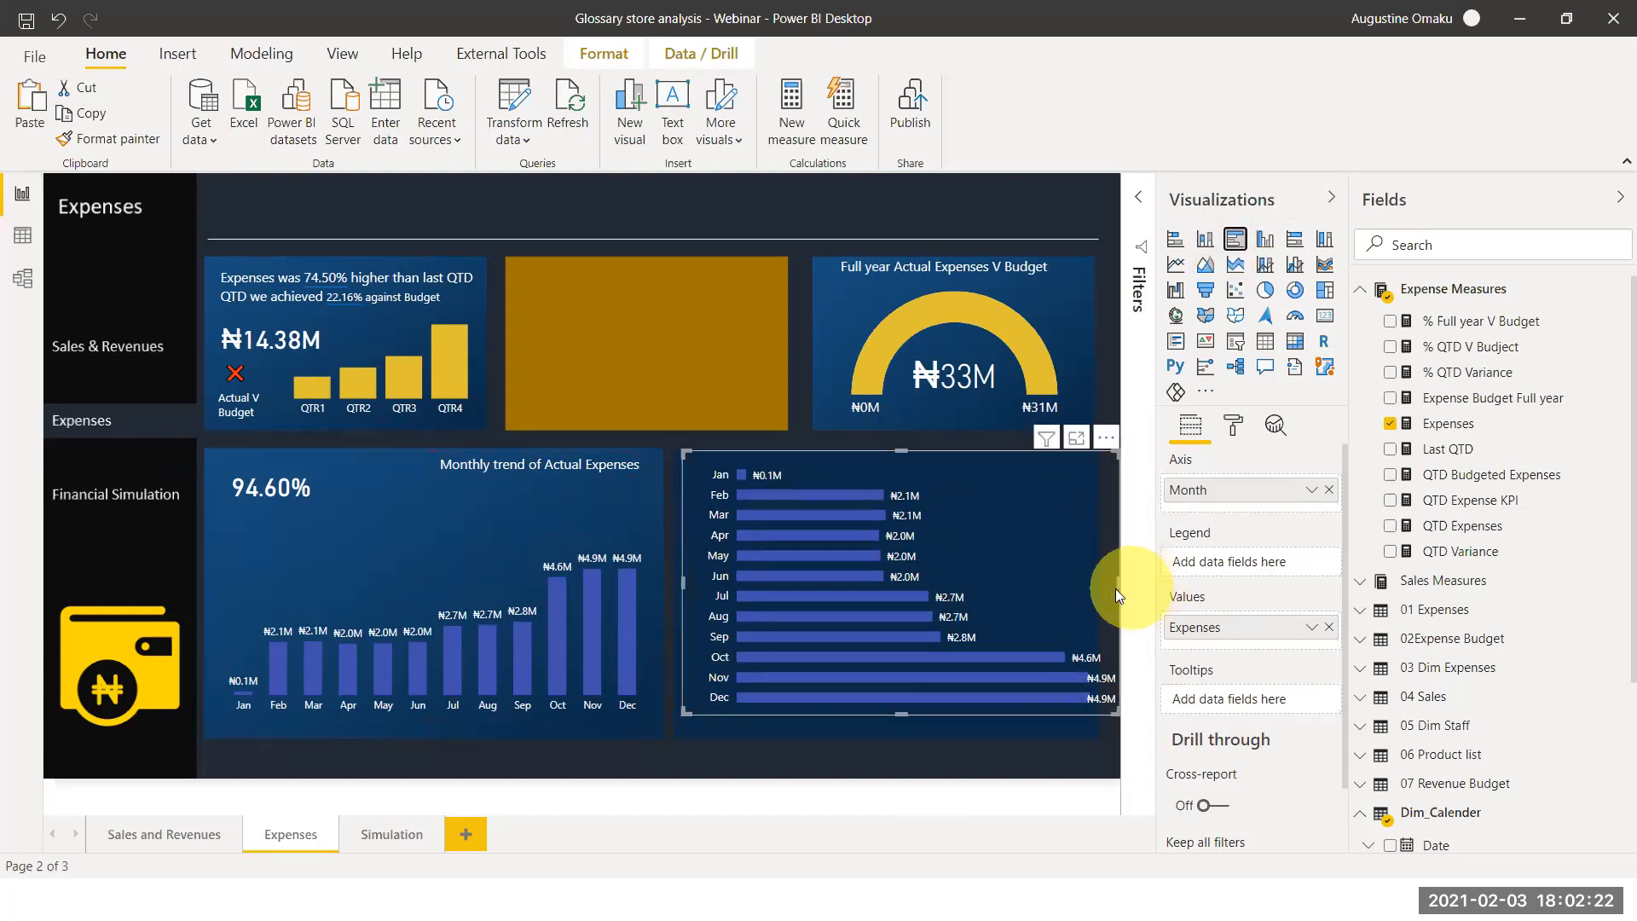
{"action": "left_click_drag", "start_coordinate": [1122, 579], "coordinate": [1017, 585]}
{"action": "left_click", "coordinate": [865, 467]}
{"action": "left_click_drag", "start_coordinate": [871, 460], "coordinate": [903, 465]}
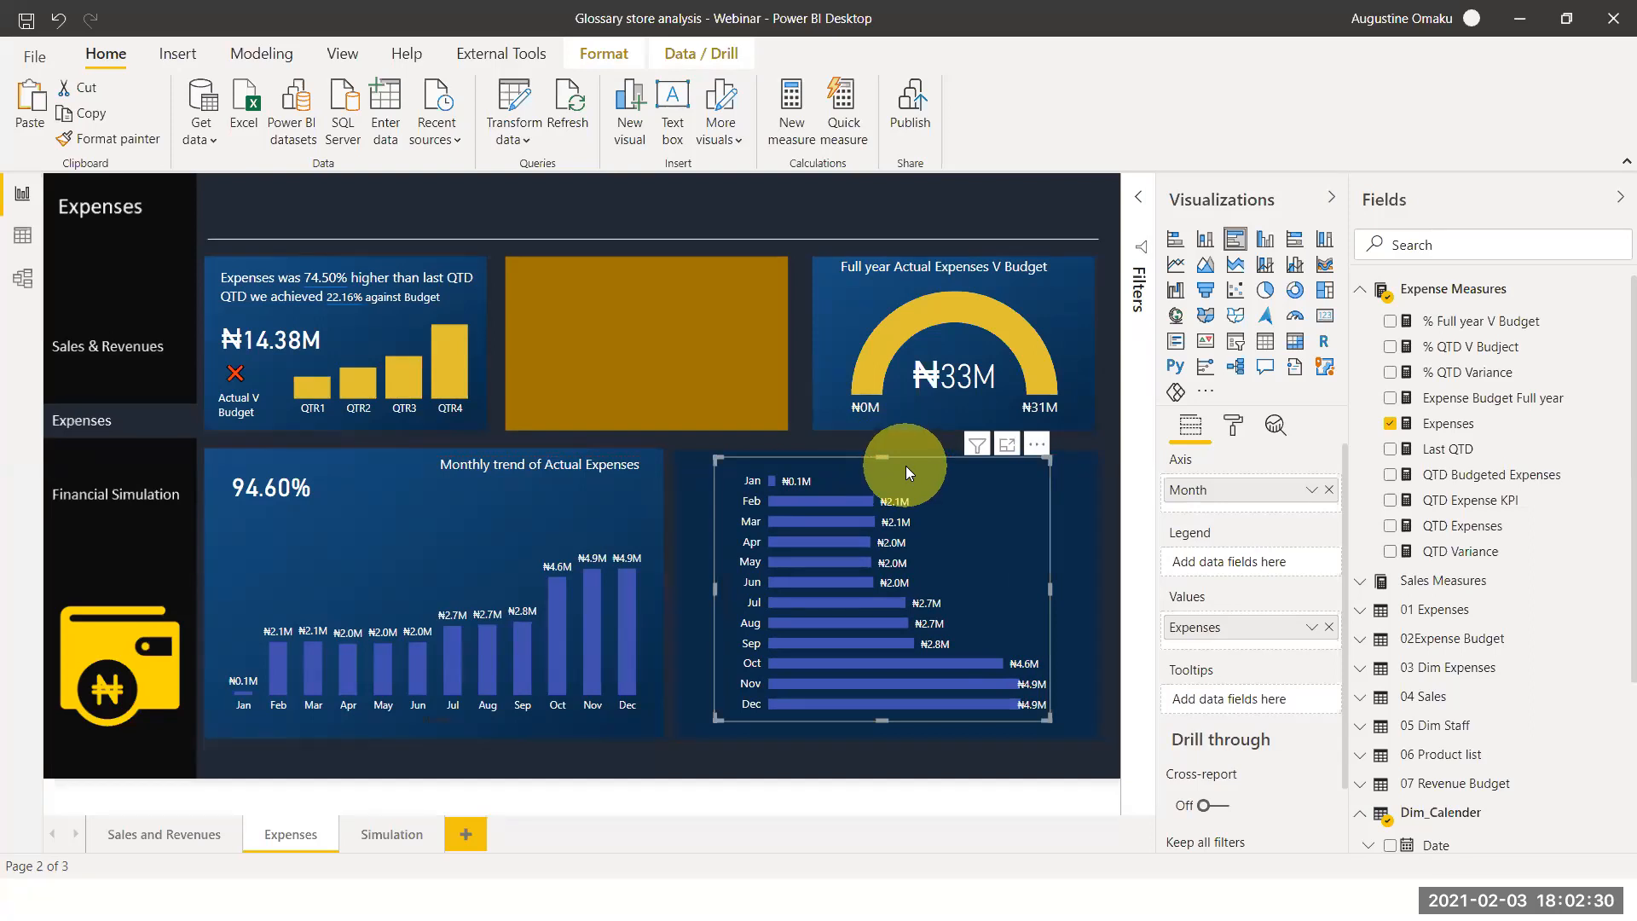
Remove Month from the bar chart's axis and collapse the Expense Measures and Dim_Calender tables in the field list
{"action": "left_click", "coordinate": [1367, 293]}
{"action": "left_click", "coordinate": [1328, 489]}
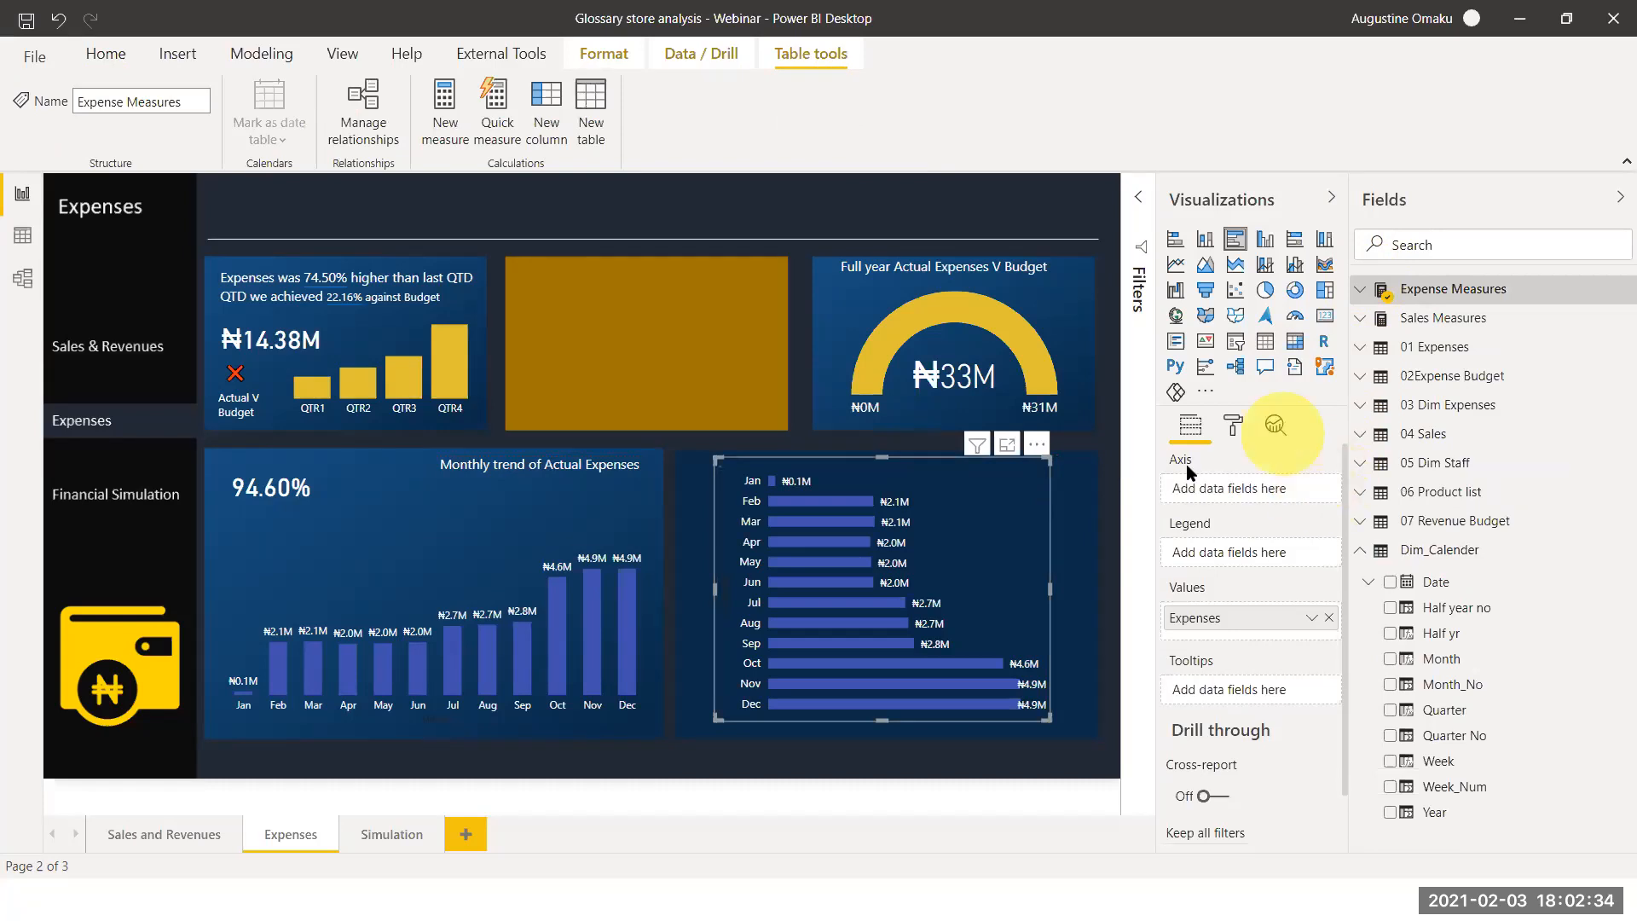
{"action": "left_click", "coordinate": [986, 531]}
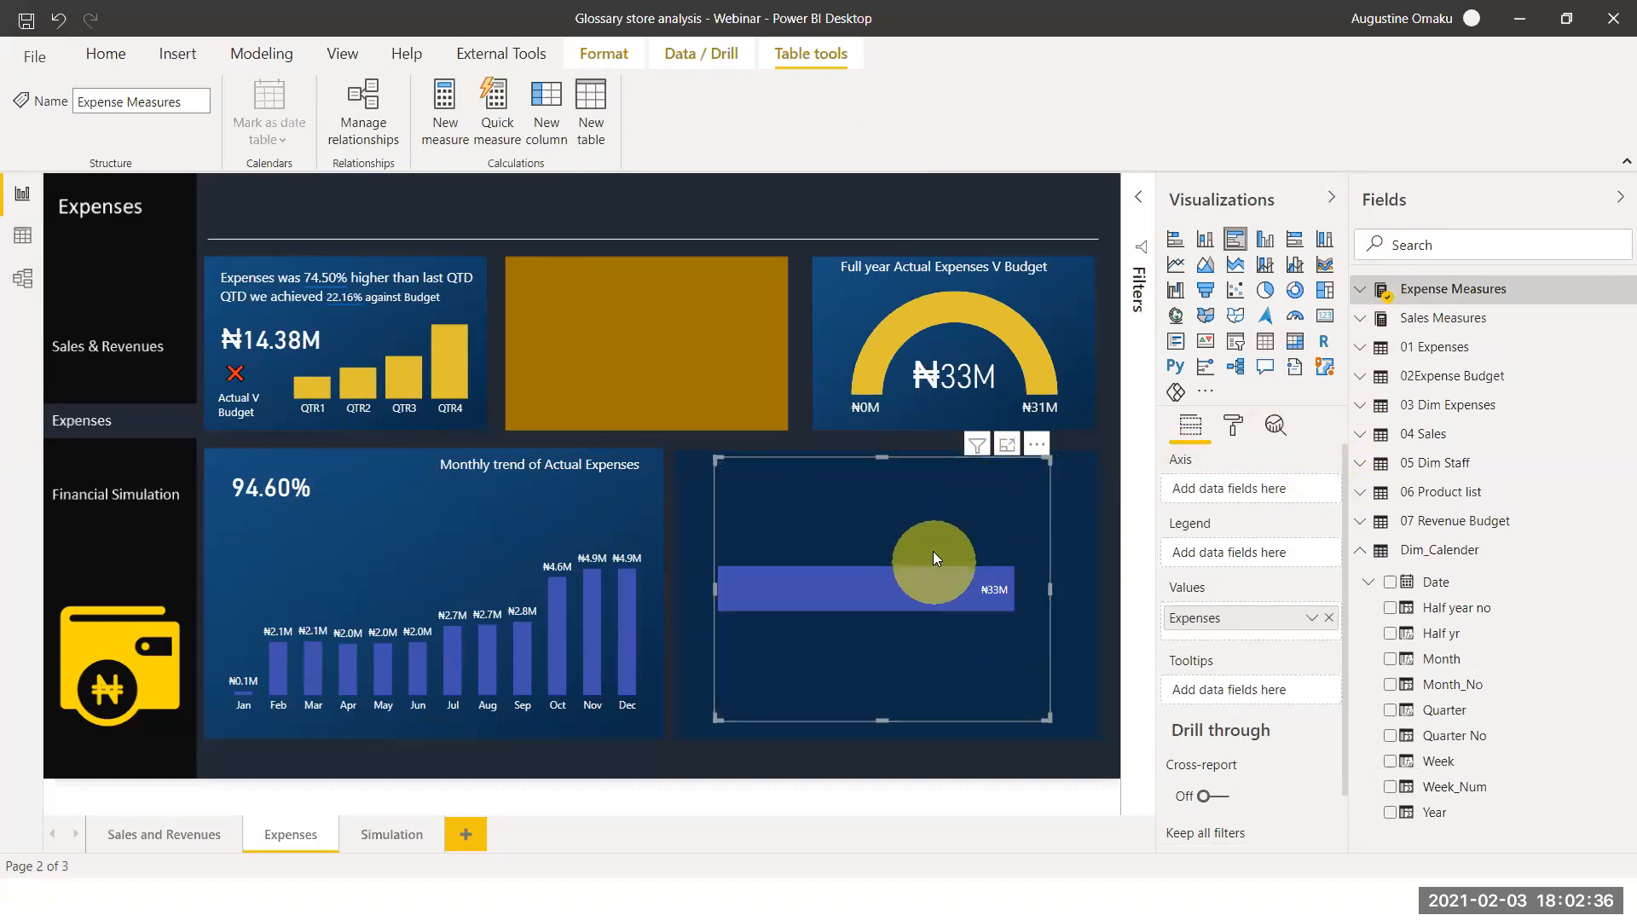
{"action": "left_click", "coordinate": [1365, 556]}
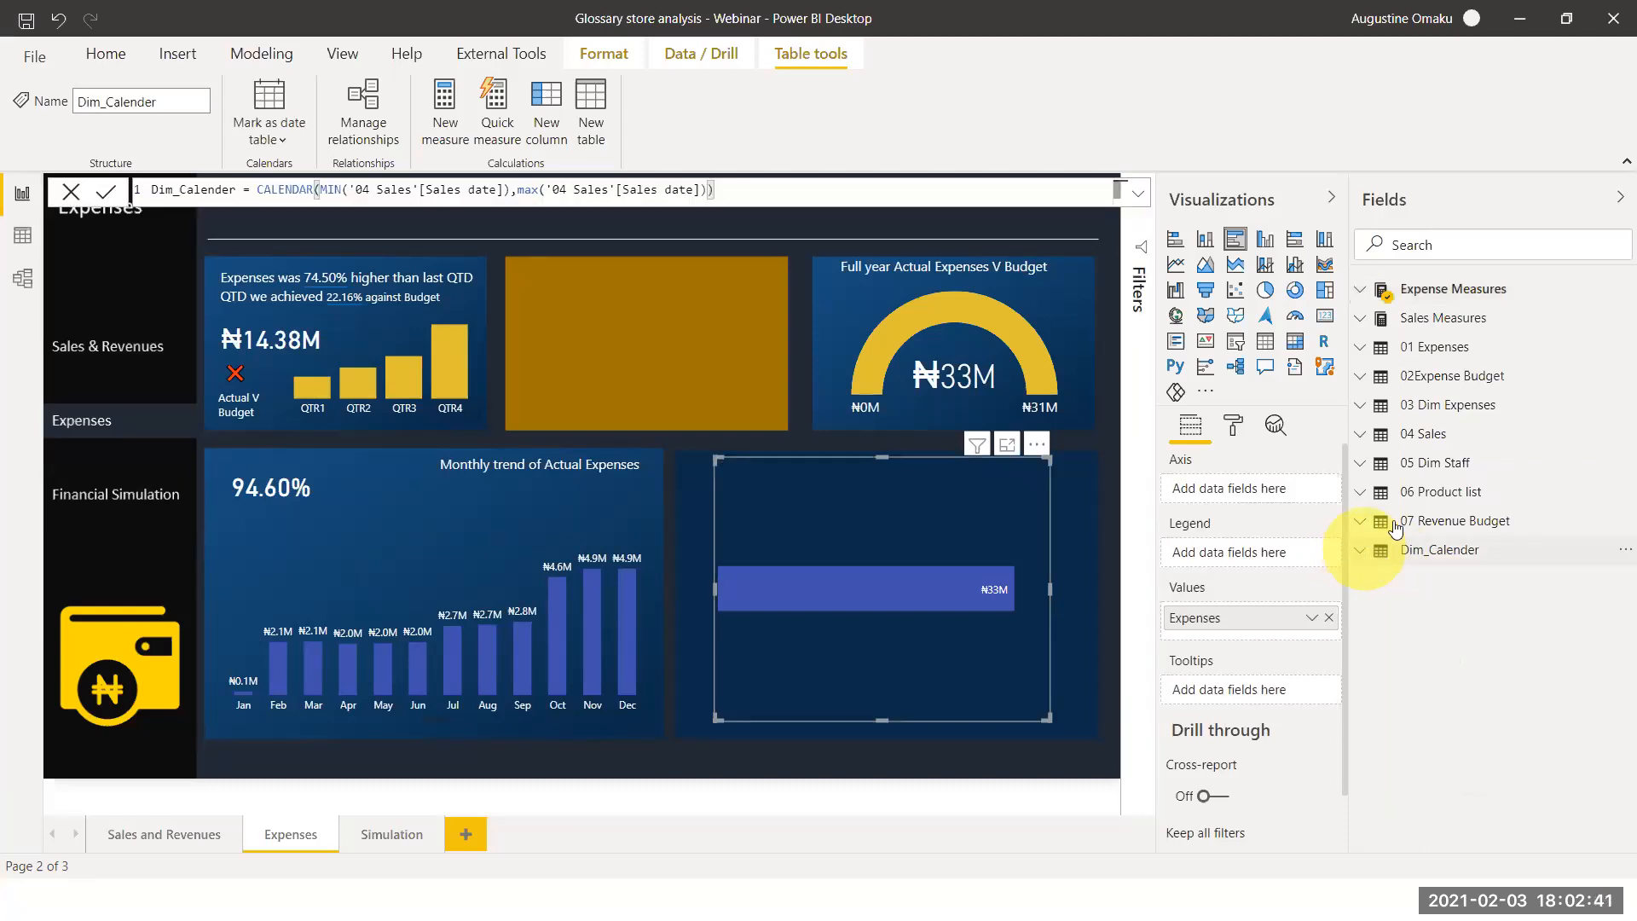
Break the expenses bar chart down by Cost description from 03 Dim Expenses and enlarge it slightly in height and width within its tile
{"action": "left_click", "coordinate": [1355, 405]}
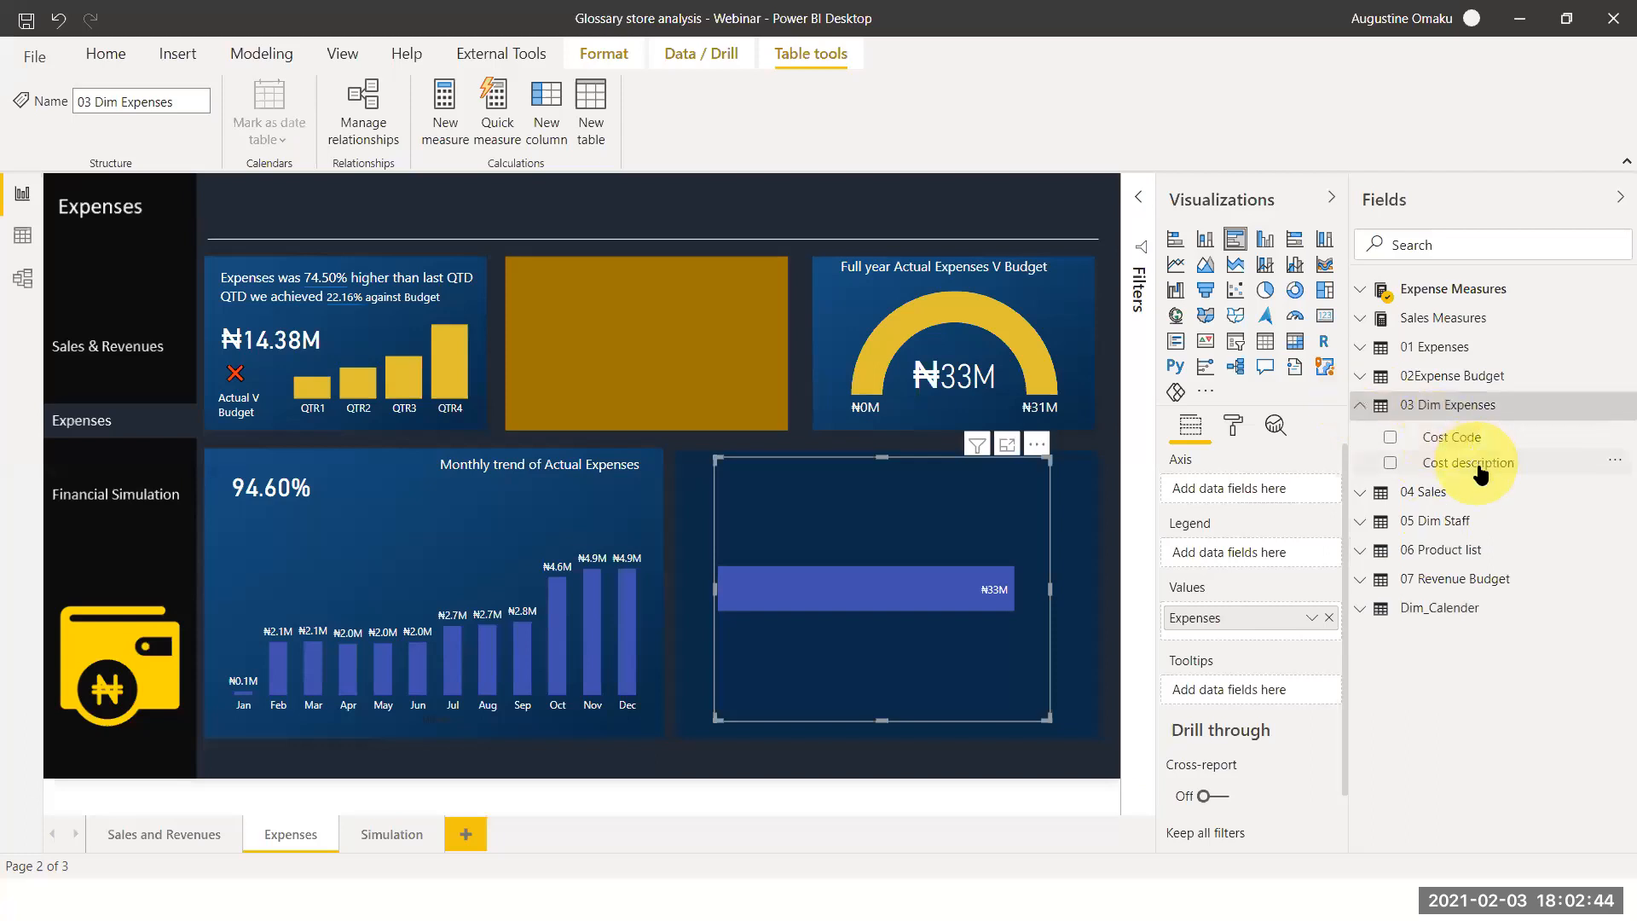
{"action": "left_click_drag", "start_coordinate": [1481, 474], "coordinate": [1289, 493]}
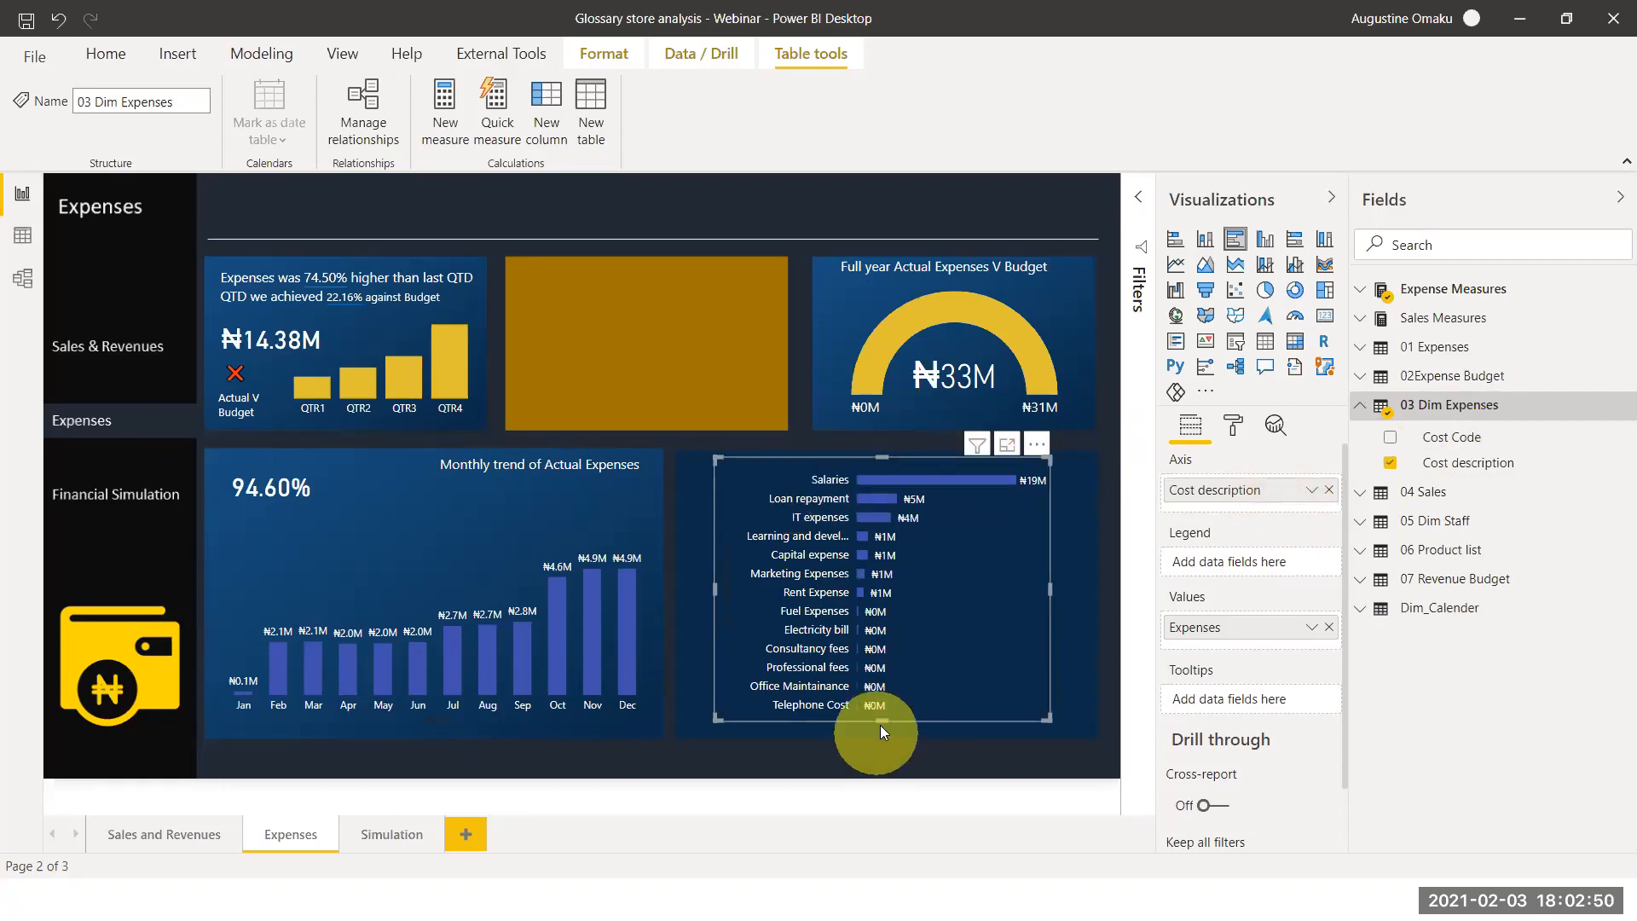
{"action": "left_click_drag", "start_coordinate": [880, 724], "coordinate": [890, 735]}
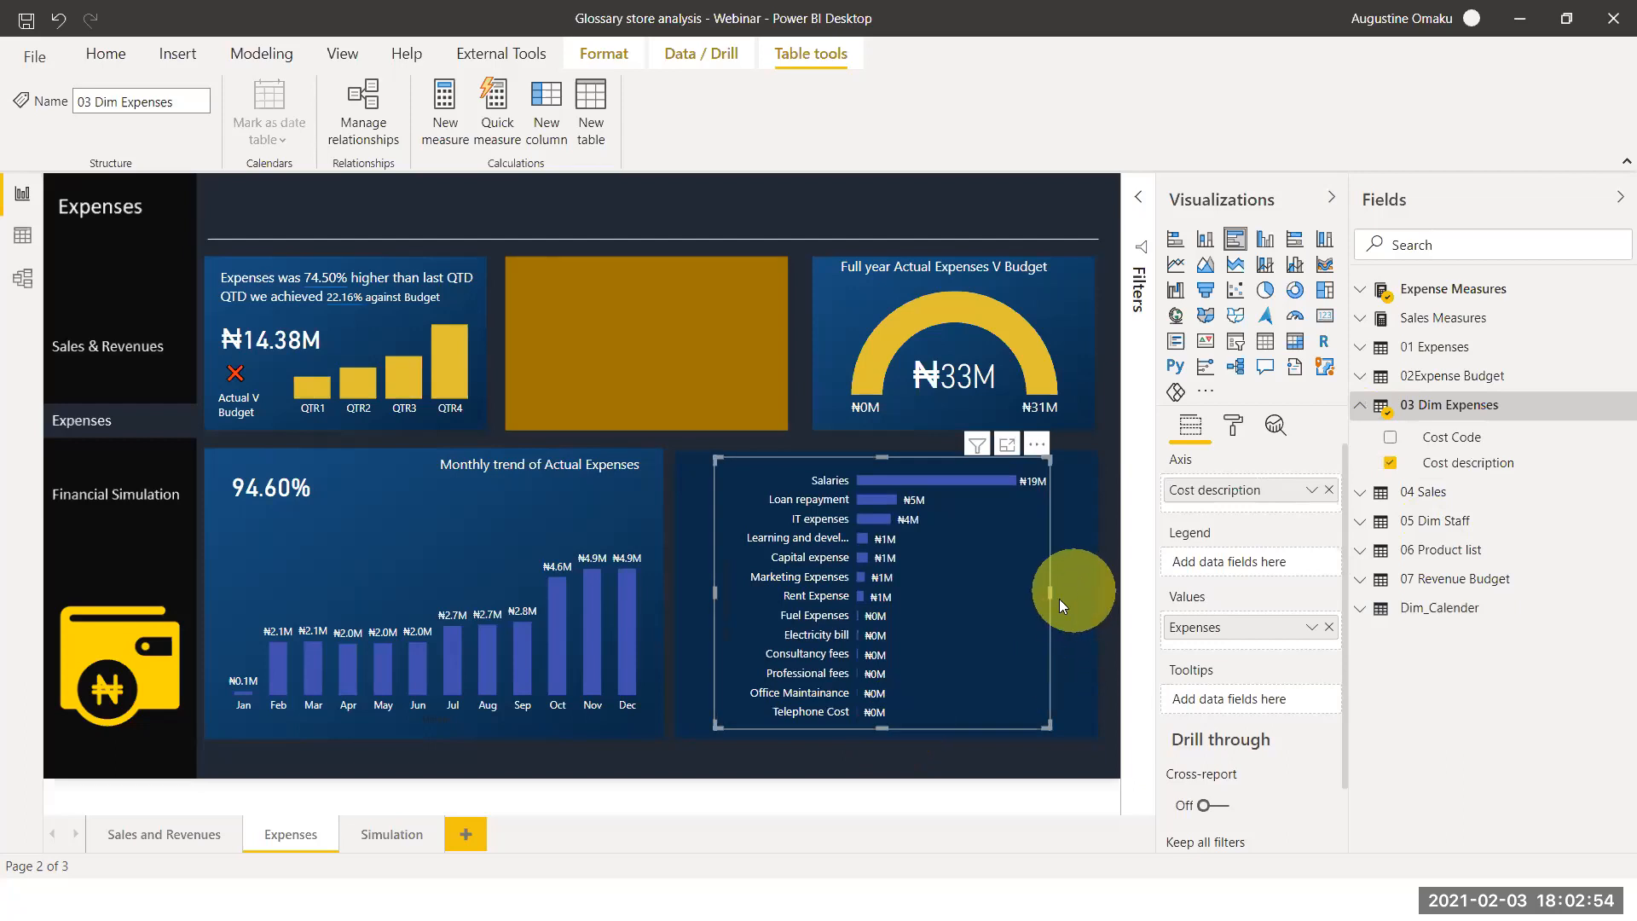
{"action": "left_click_drag", "start_coordinate": [1049, 593], "coordinate": [1071, 593]}
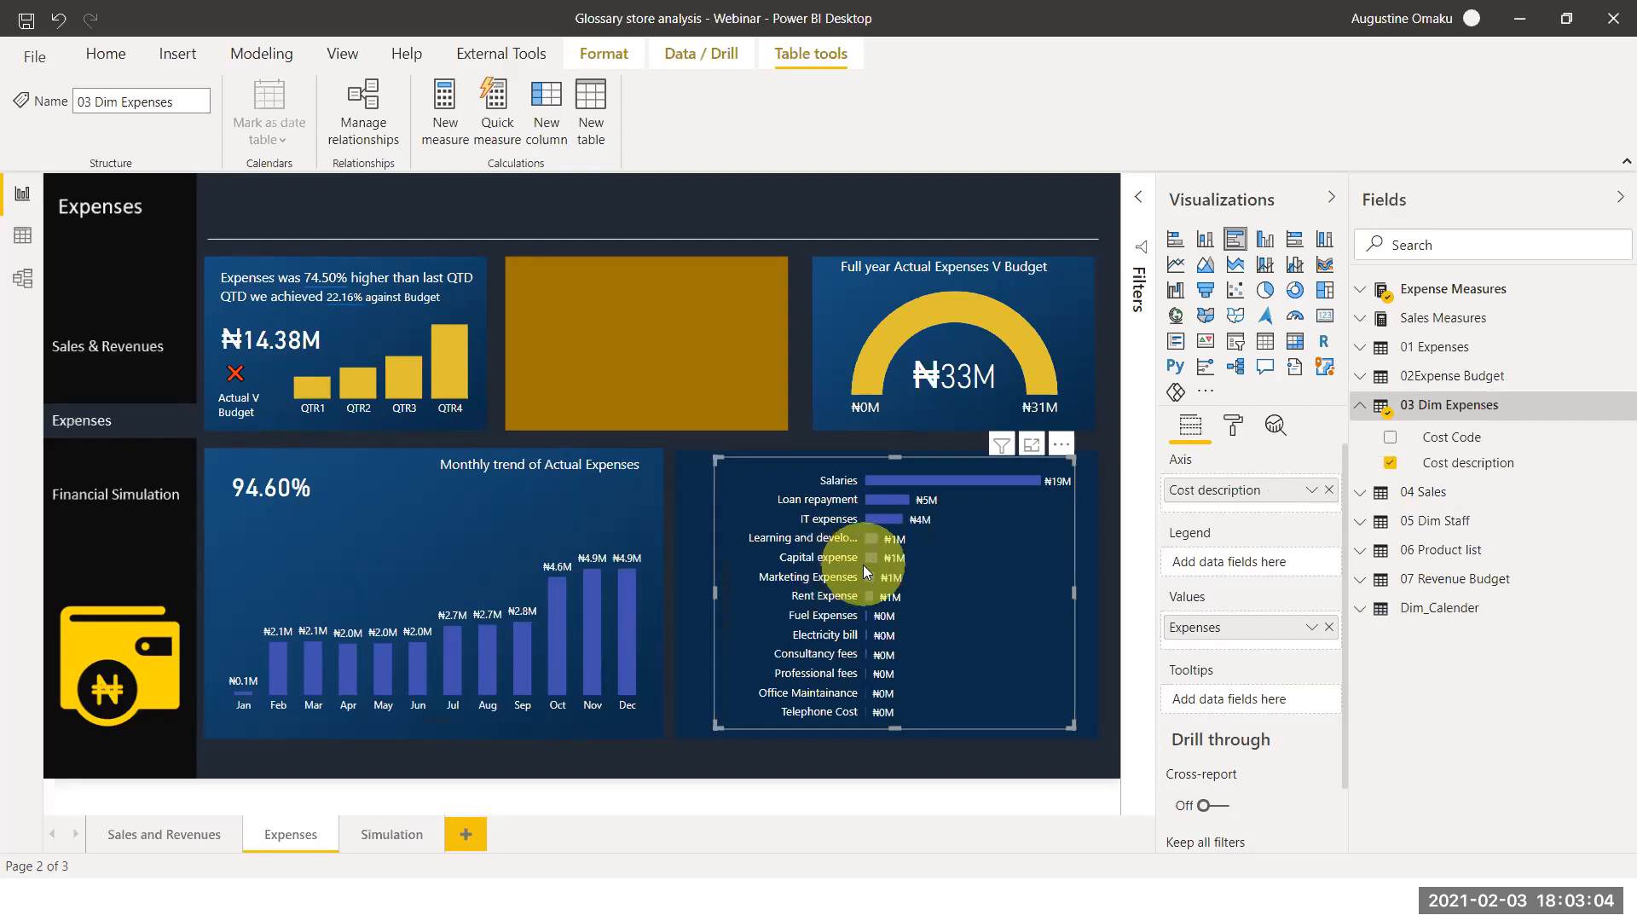
Set the maximum size of the bar chart's Y axis to 42 % and deselect the chart
{"action": "left_click", "coordinate": [1233, 433]}
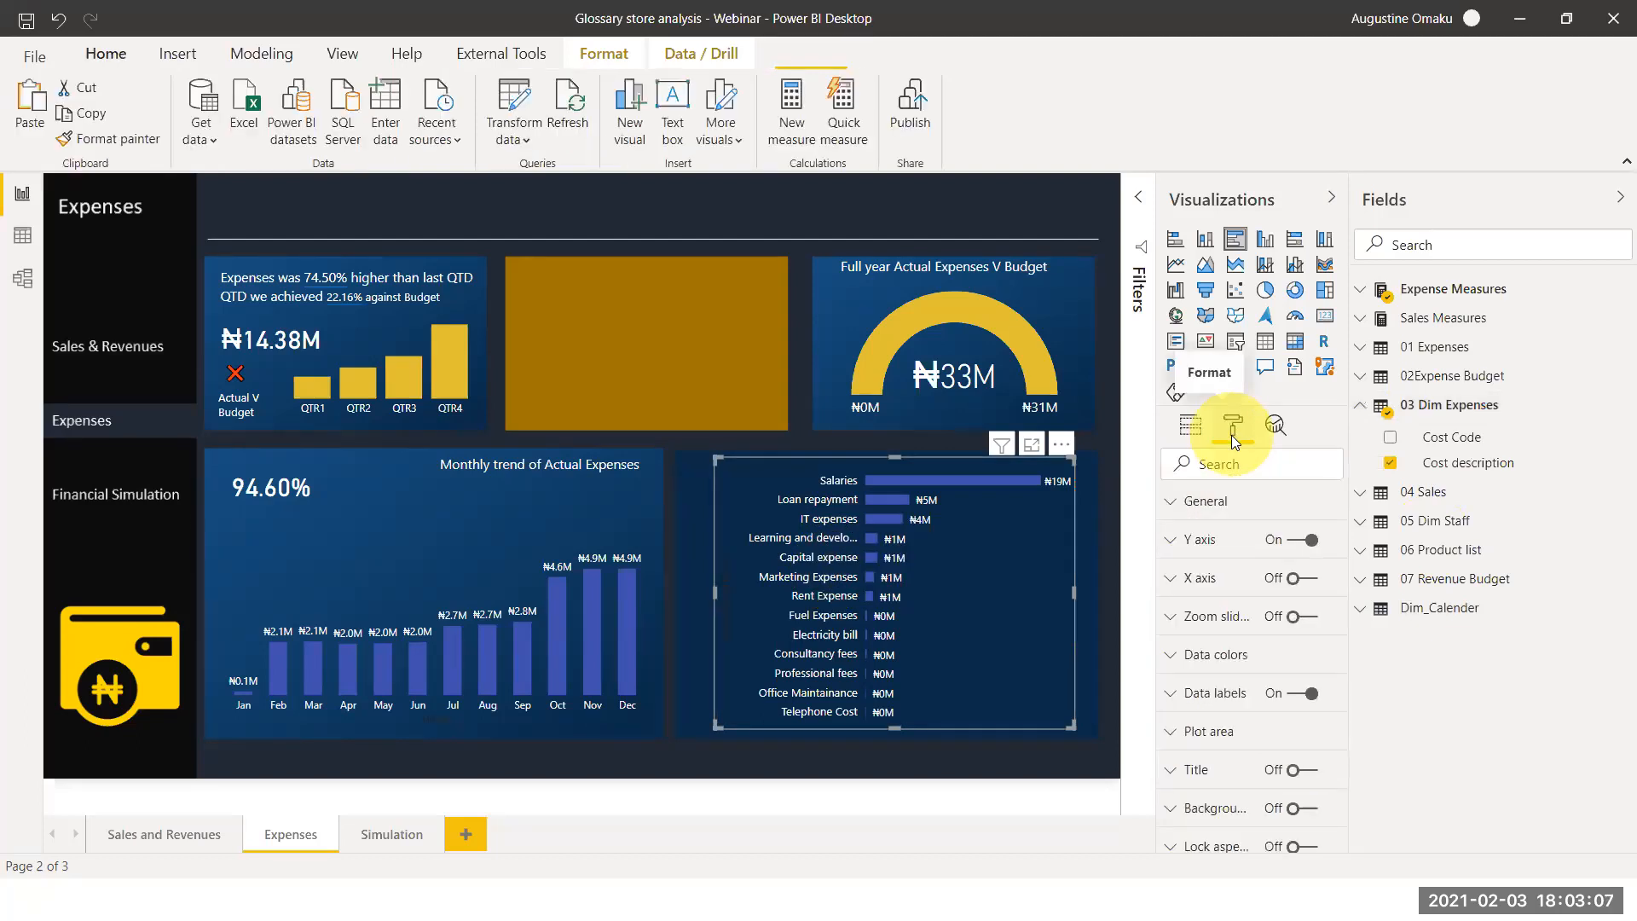
{"action": "left_click", "coordinate": [1176, 545]}
{"action": "scroll", "coordinate": [1340, 554], "scroll_direction": "down", "scroll_amount": 1}
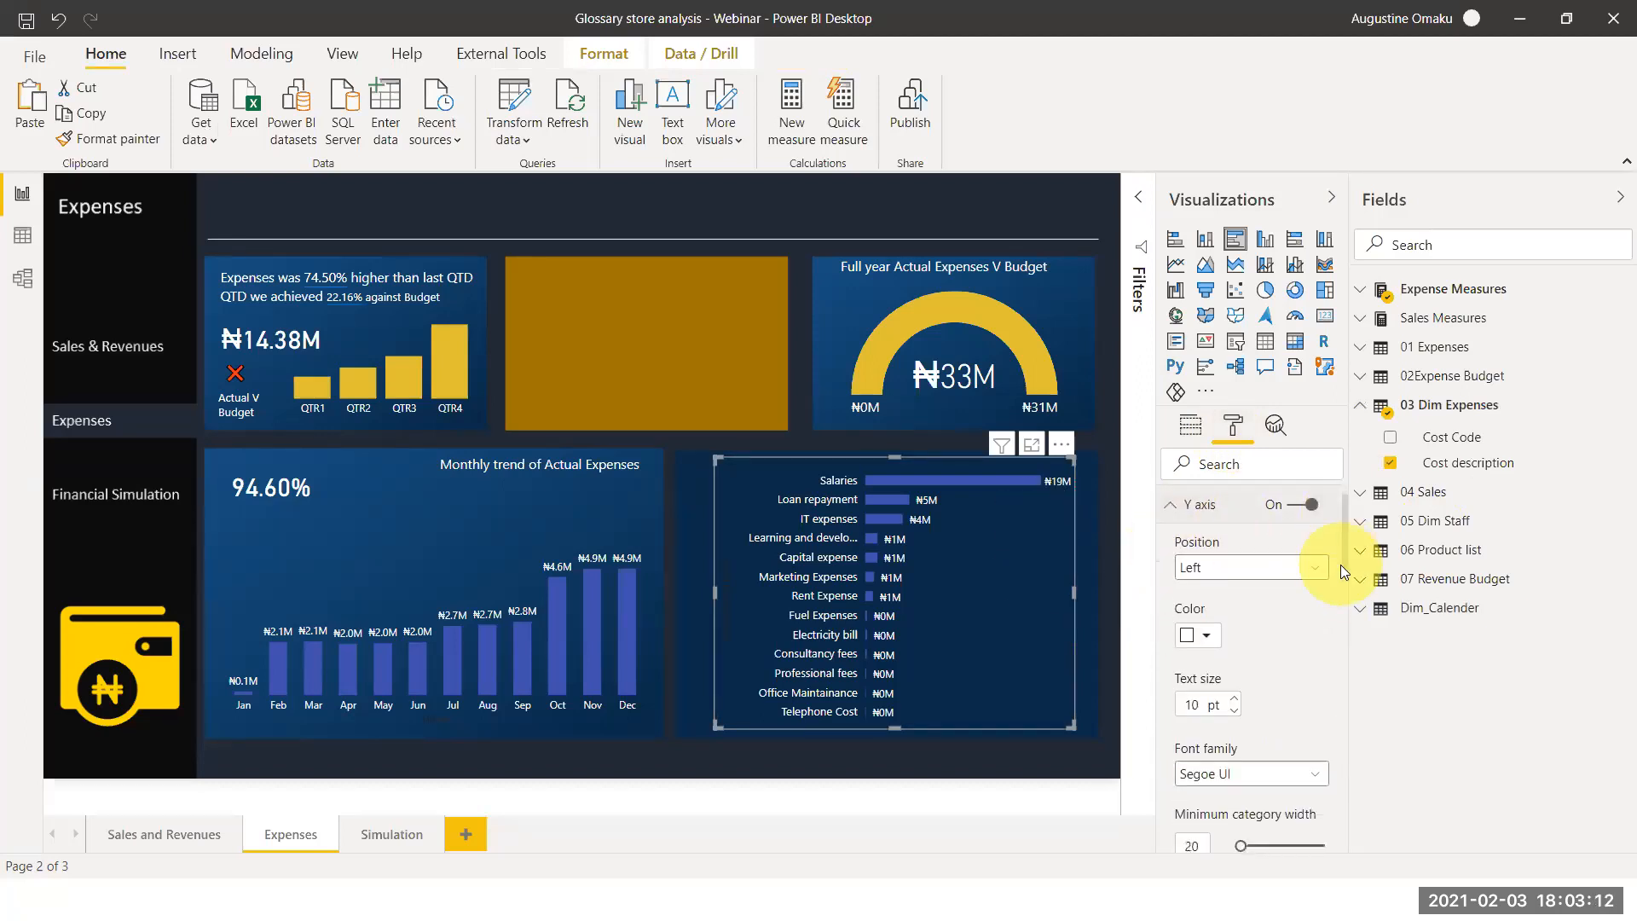
{"action": "left_click_drag", "start_coordinate": [1341, 568], "coordinate": [1345, 626]}
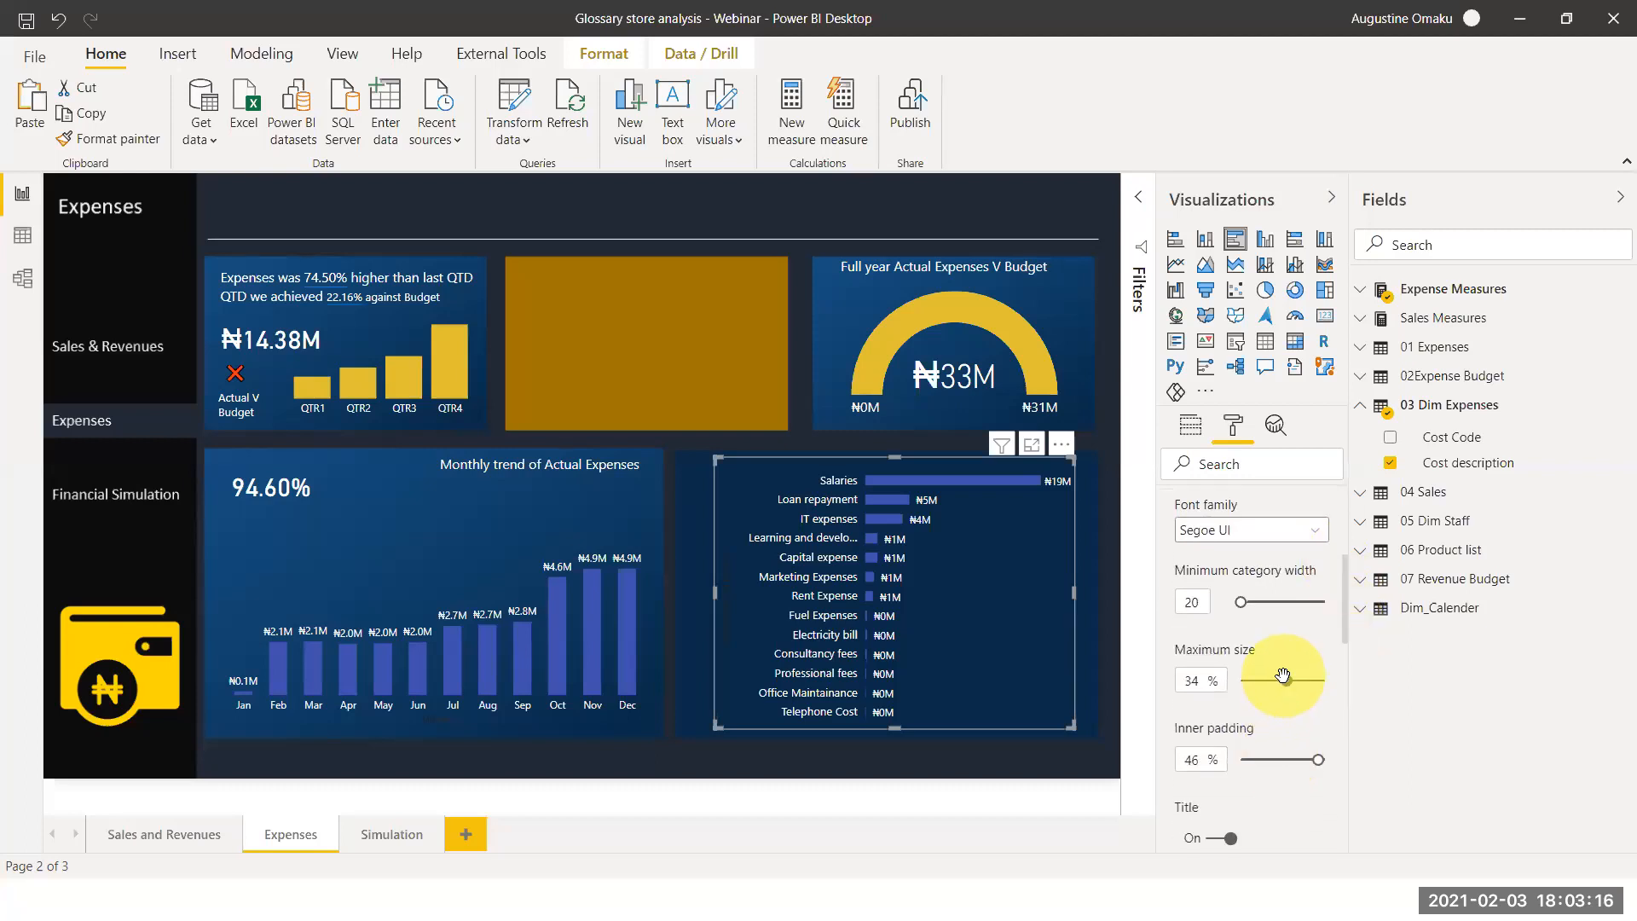
{"action": "left_click_drag", "start_coordinate": [1288, 684], "coordinate": [1307, 694]}
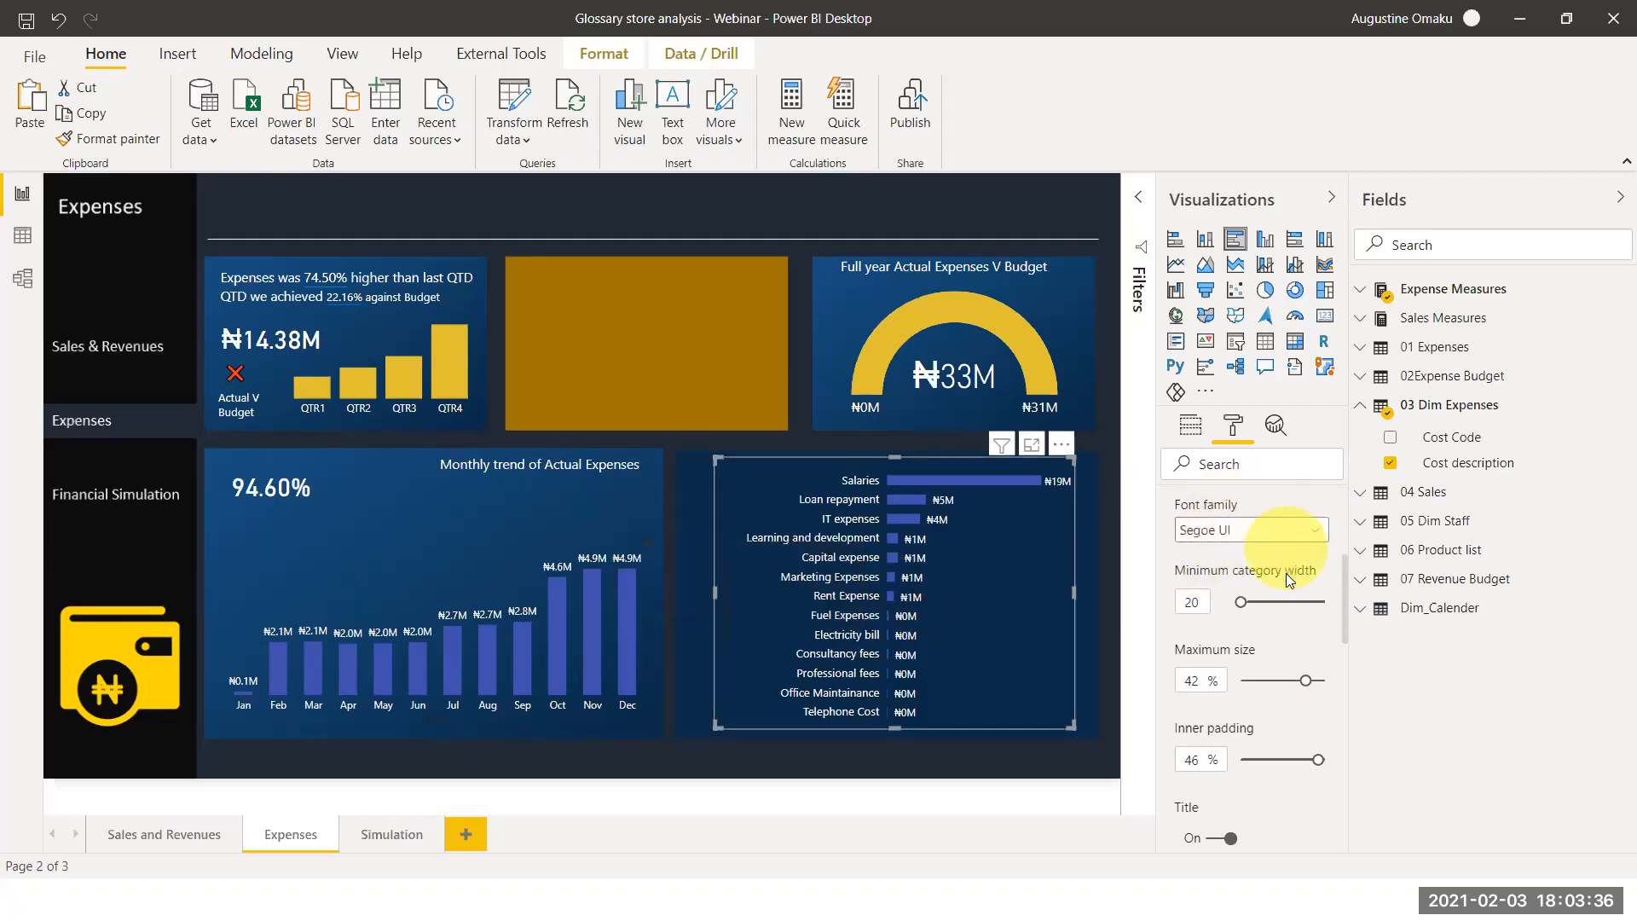
{"action": "left_click_drag", "start_coordinate": [1344, 611], "coordinate": [1339, 542]}
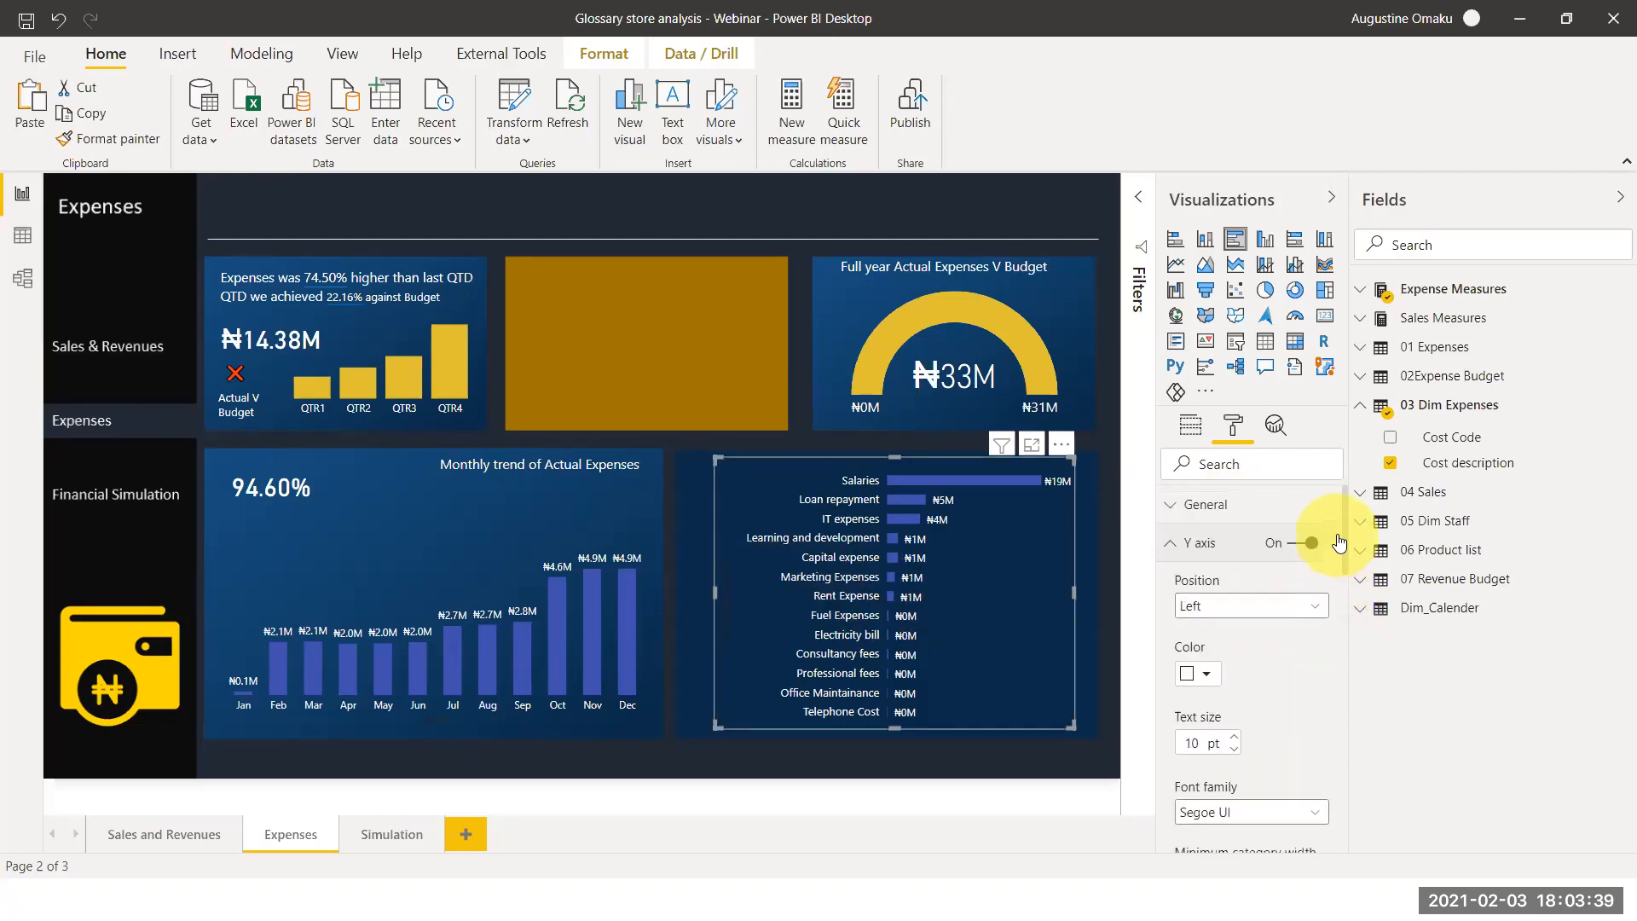
{"action": "left_click", "coordinate": [1179, 554]}
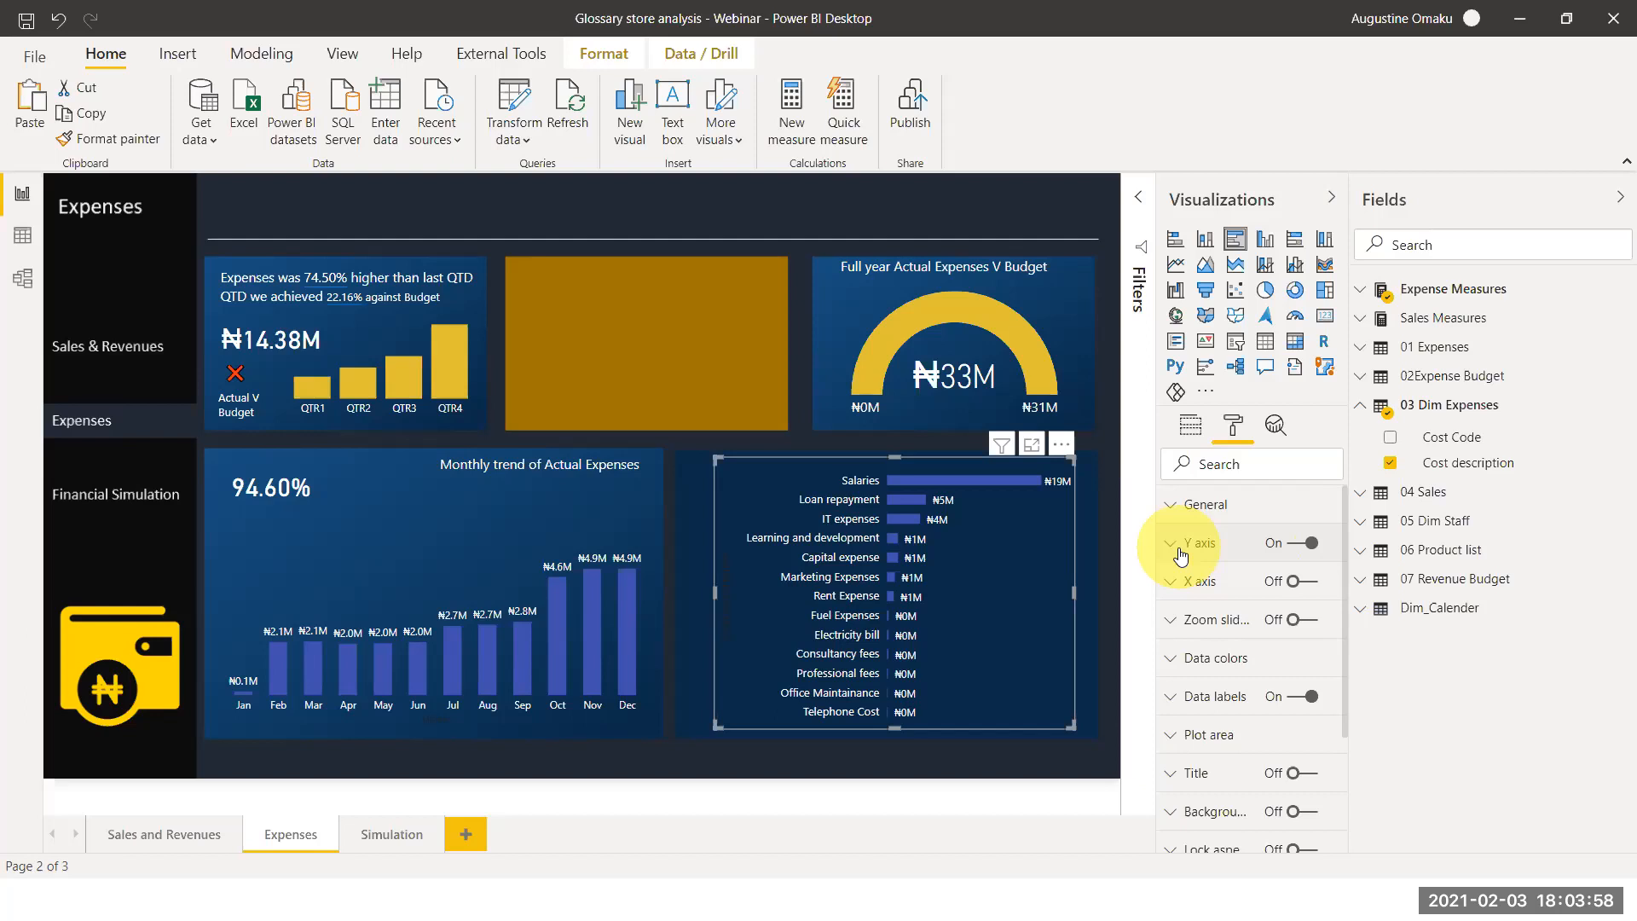
{"action": "left_click", "coordinate": [715, 363]}
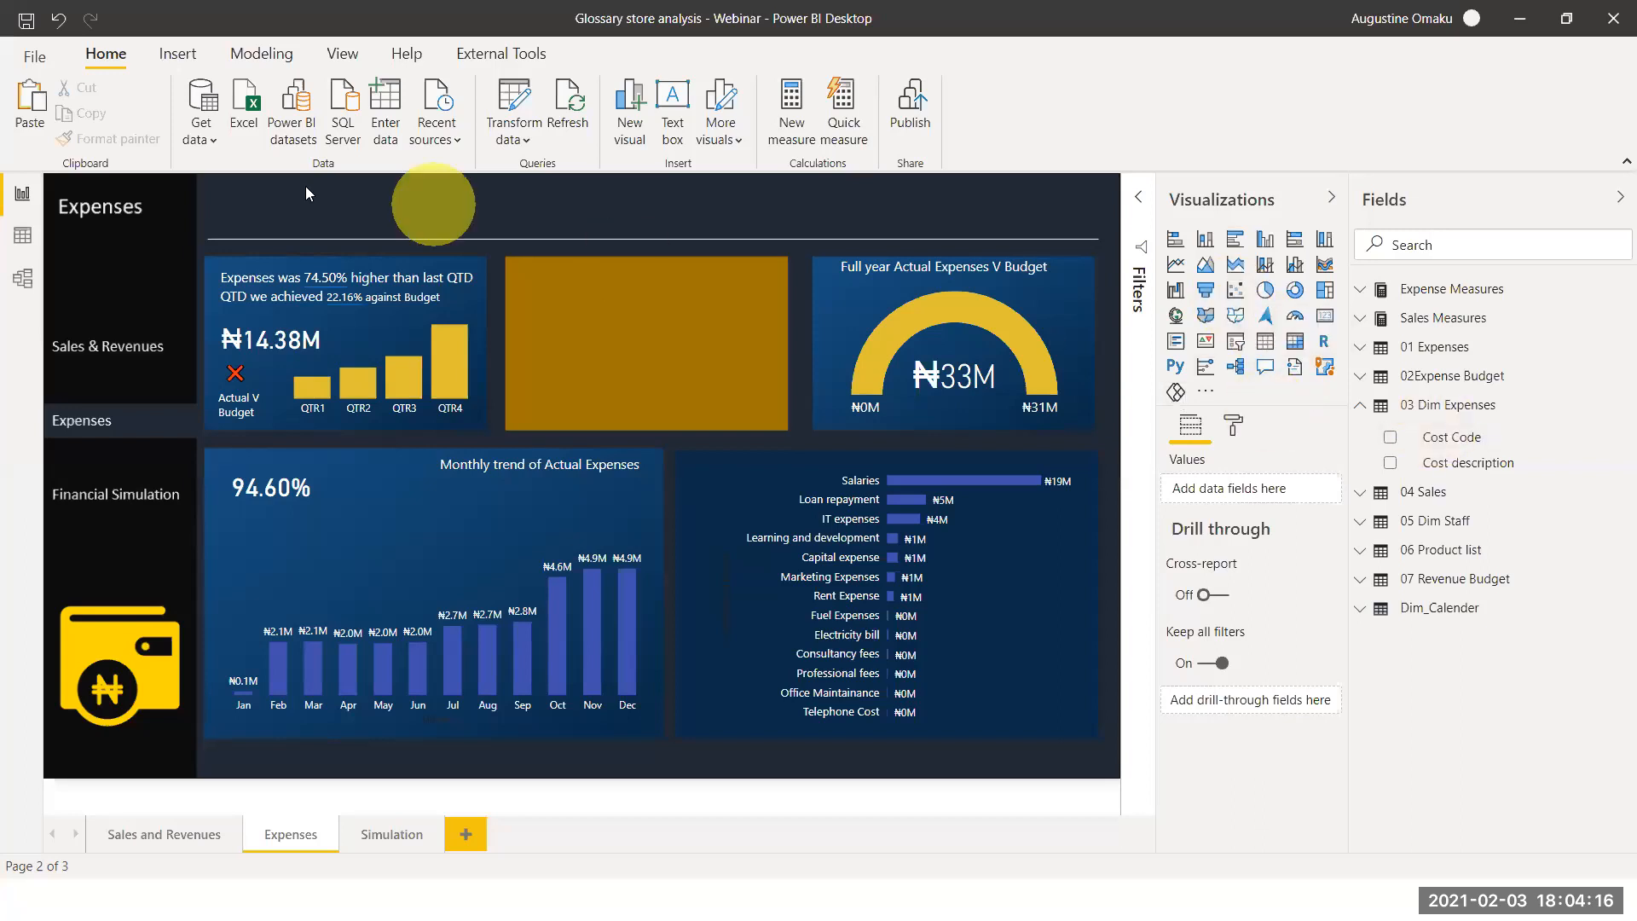
Check in the preview feature options that Smart narrative visual is enabled, and accept the options
{"action": "left_click", "coordinate": [36, 57]}
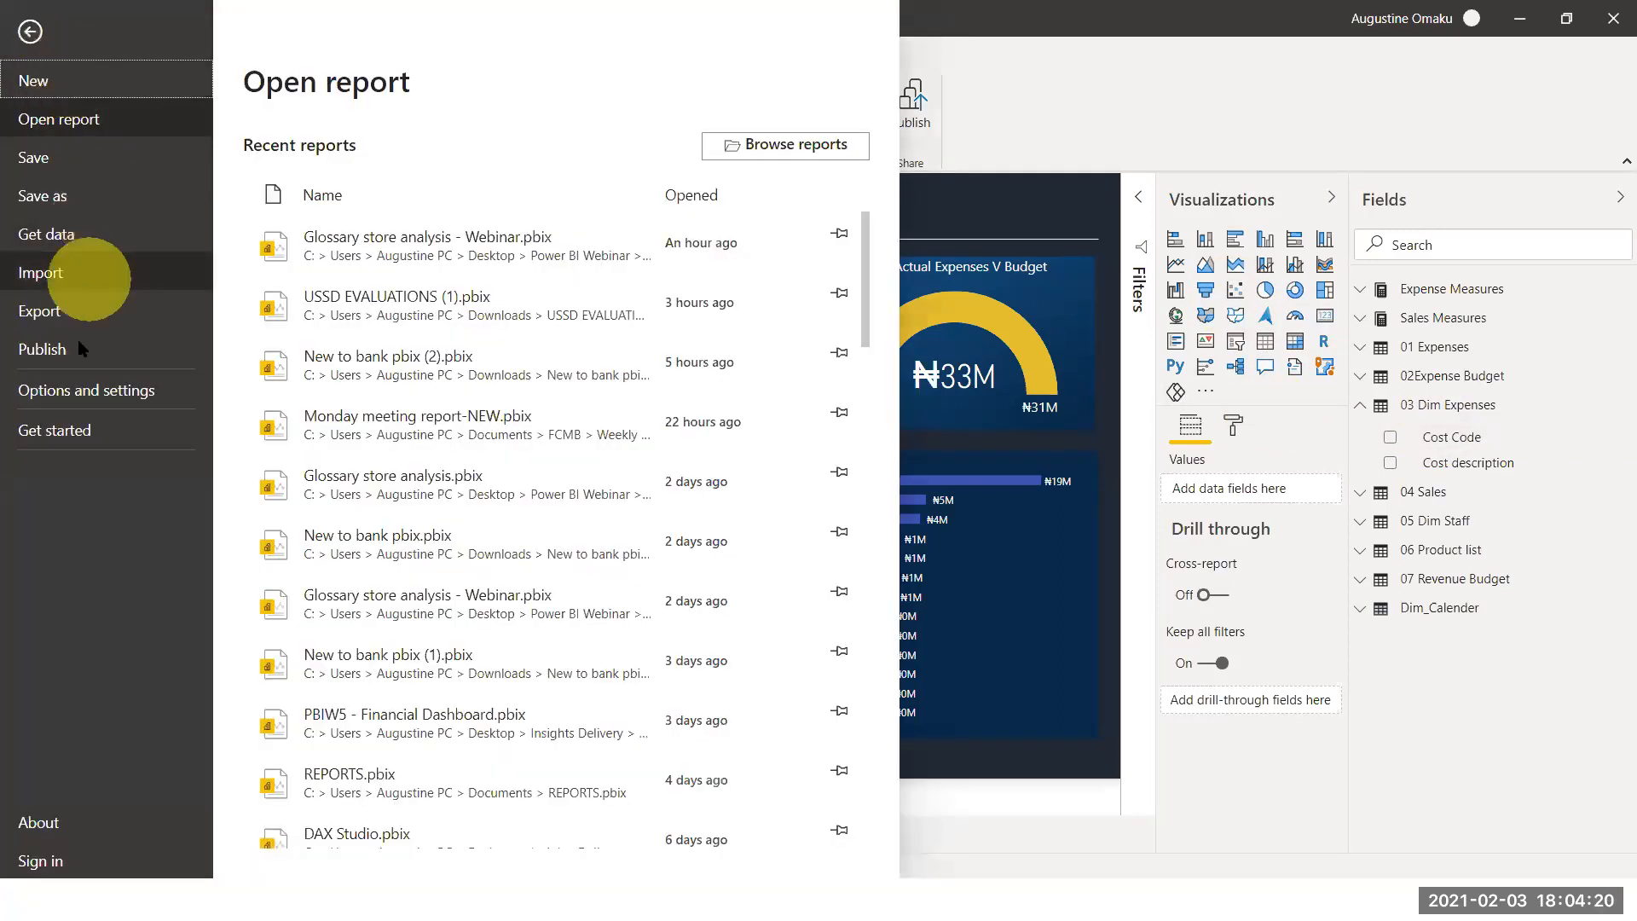
{"action": "left_click", "coordinate": [109, 388]}
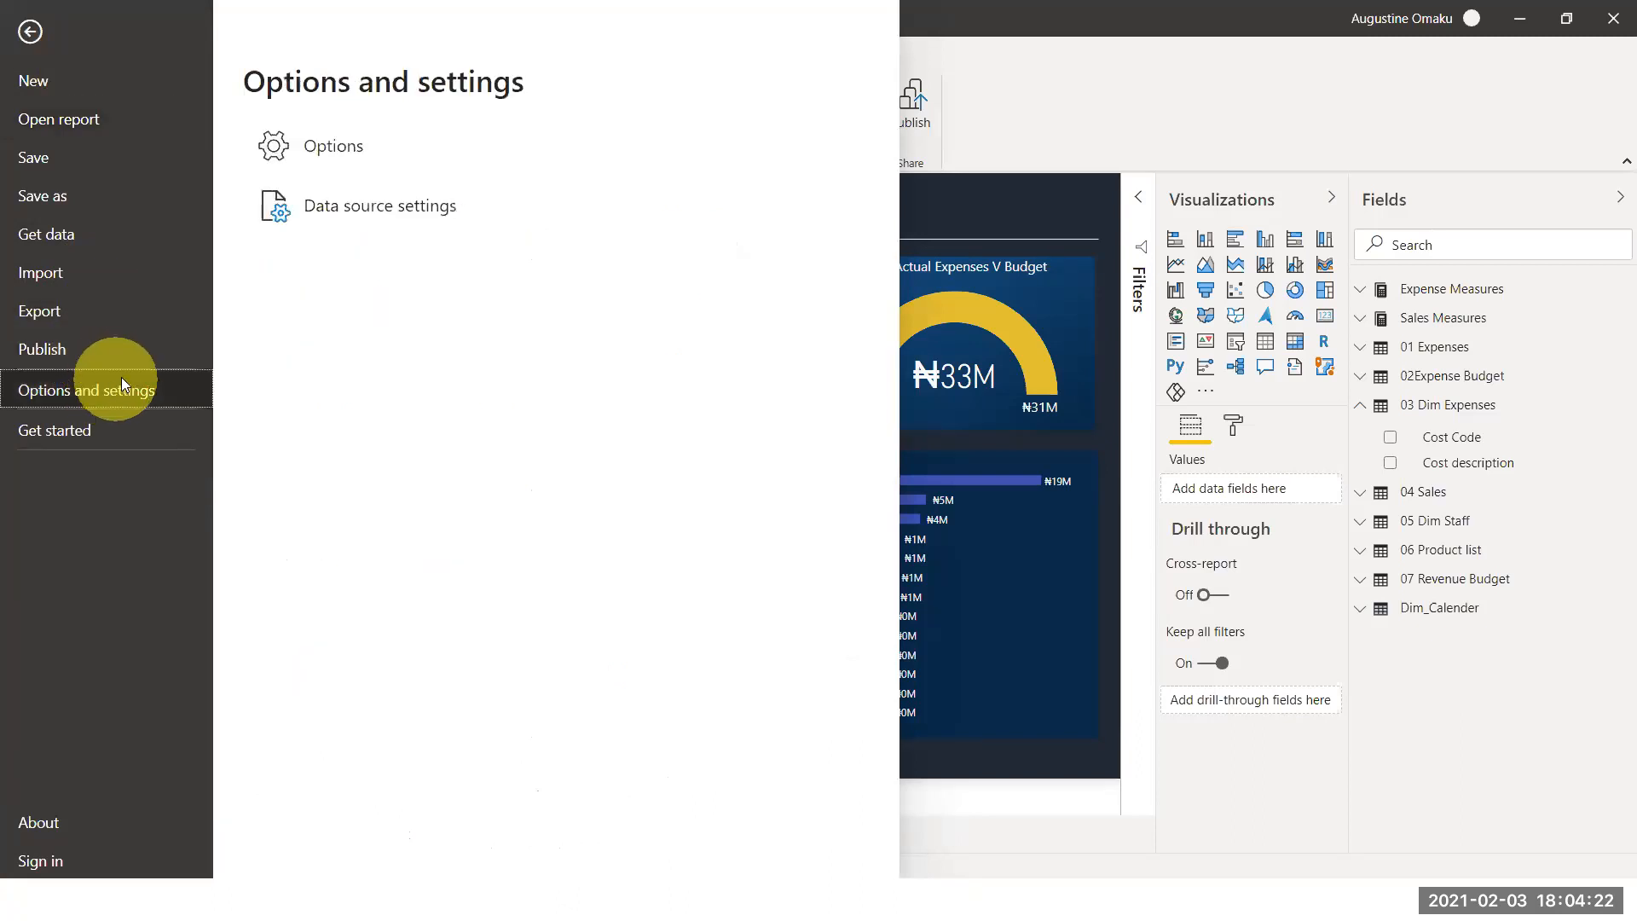
{"action": "left_click", "coordinate": [382, 160]}
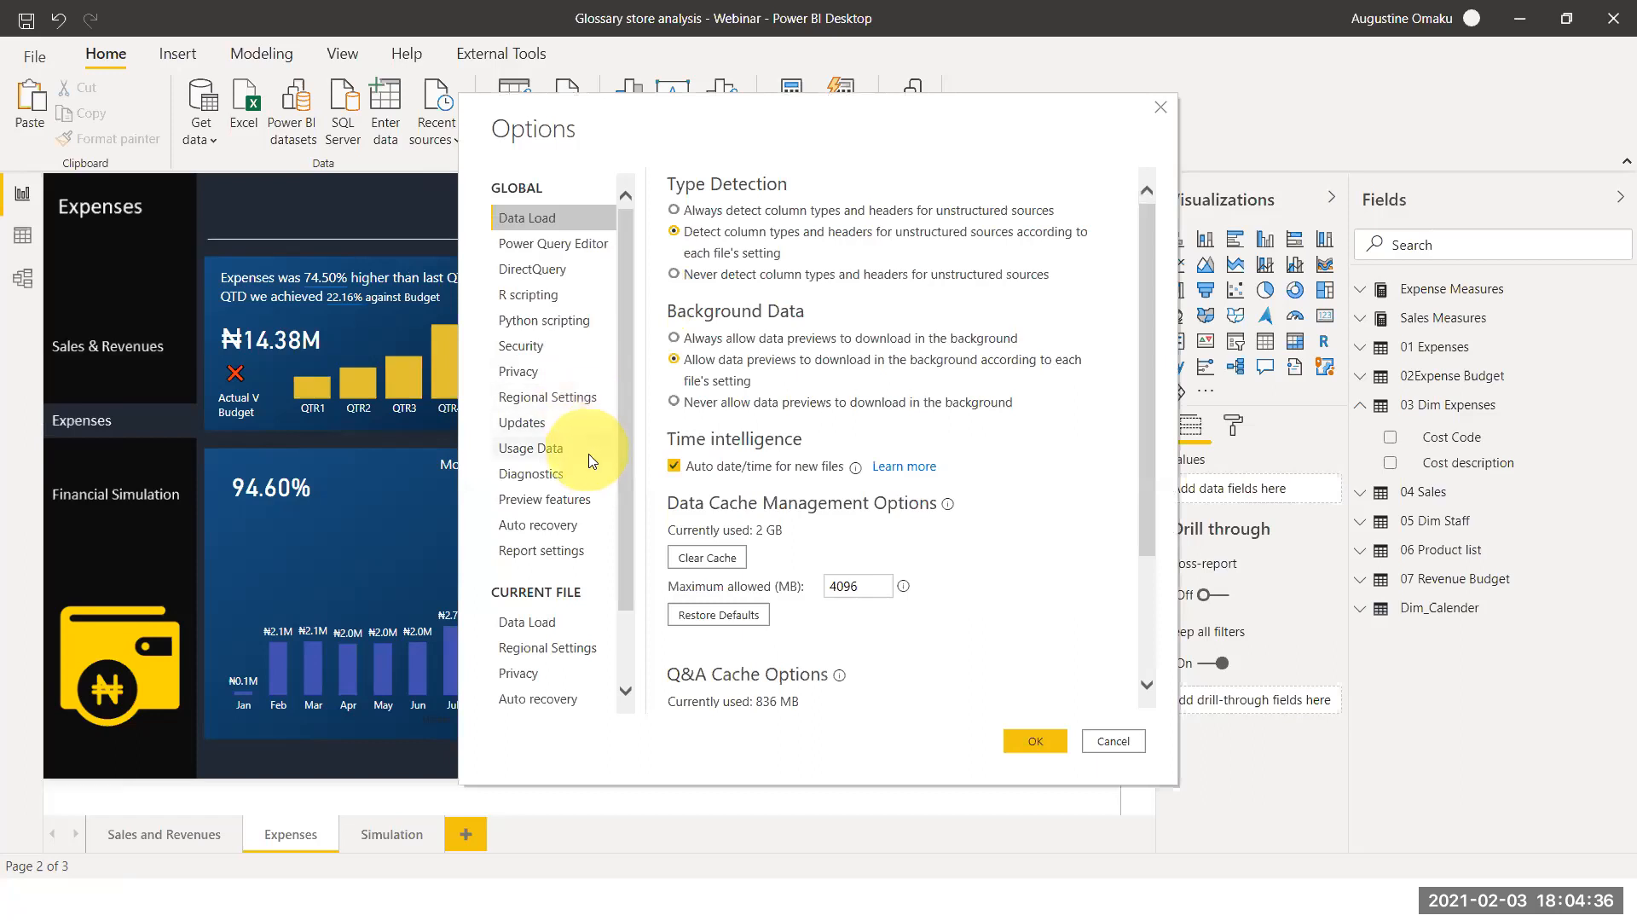
{"action": "left_click", "coordinate": [587, 501]}
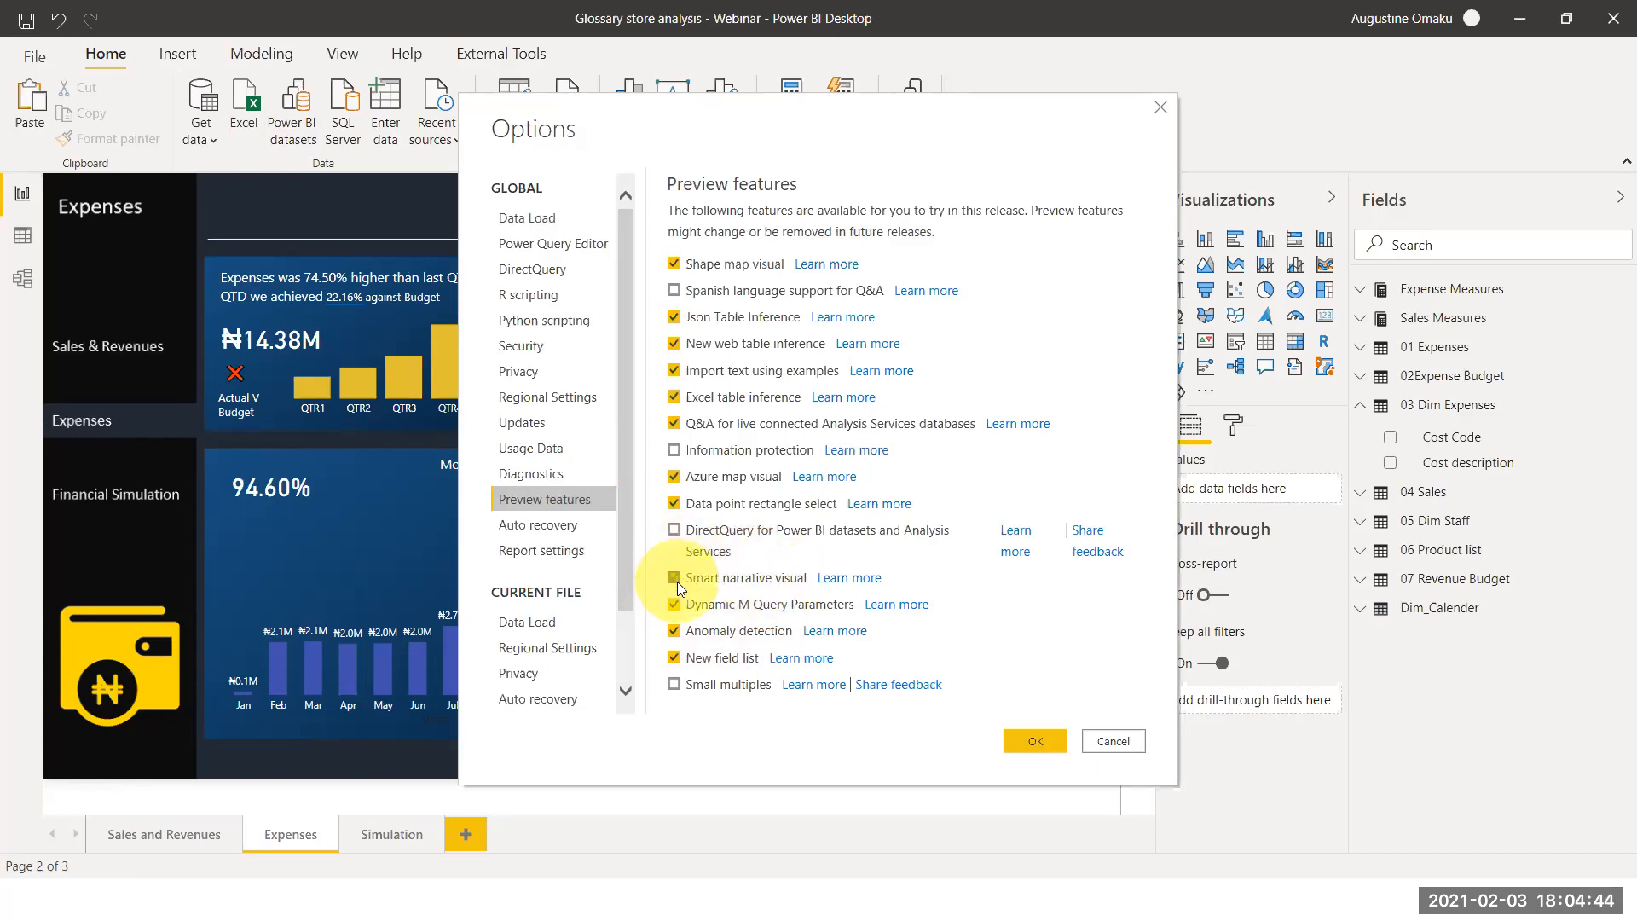
{"action": "left_click", "coordinate": [1033, 741]}
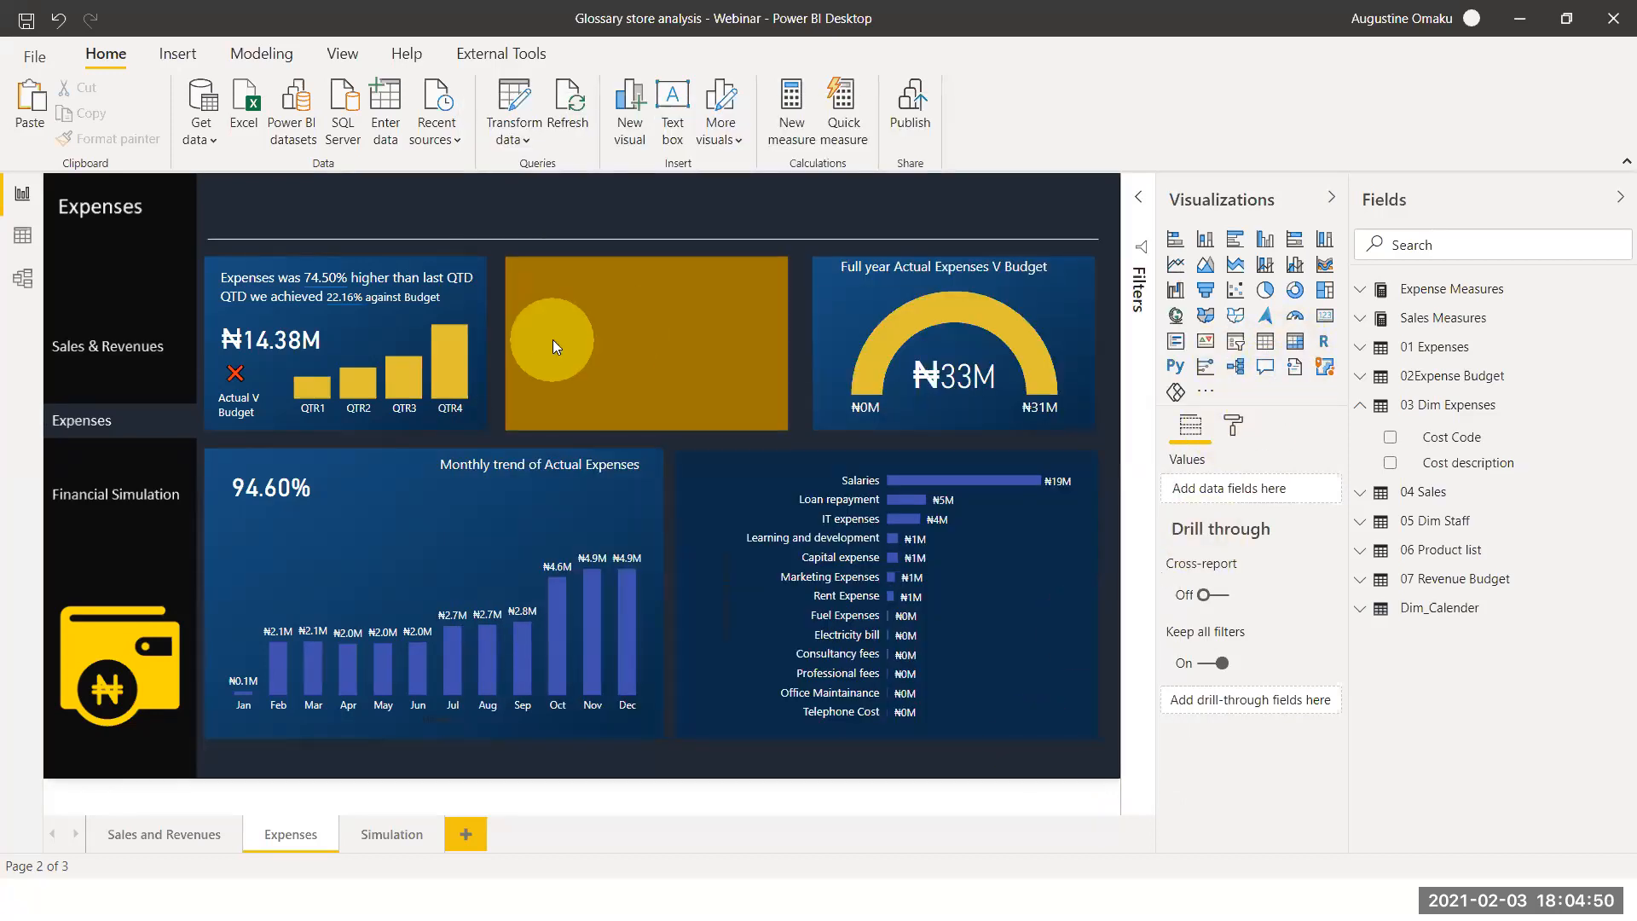
Insert a smart narrative visual, place it over the amber tile and enlarge it to fill the tile
{"action": "left_click", "coordinate": [1295, 369]}
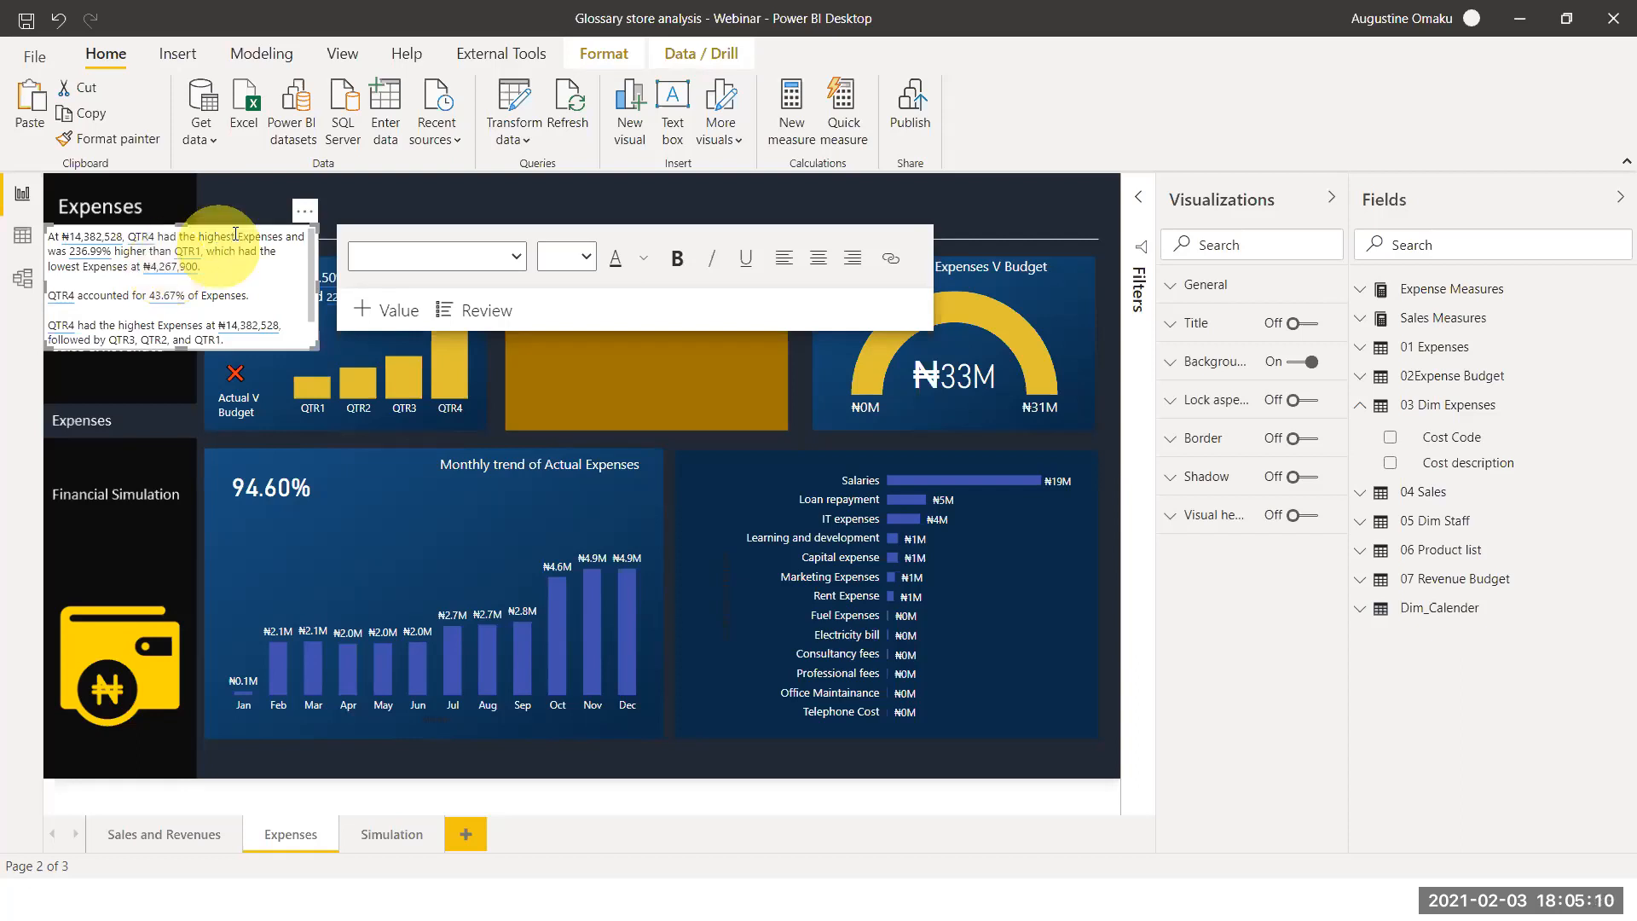
{"action": "left_click_drag", "start_coordinate": [258, 225], "coordinate": [721, 261]}
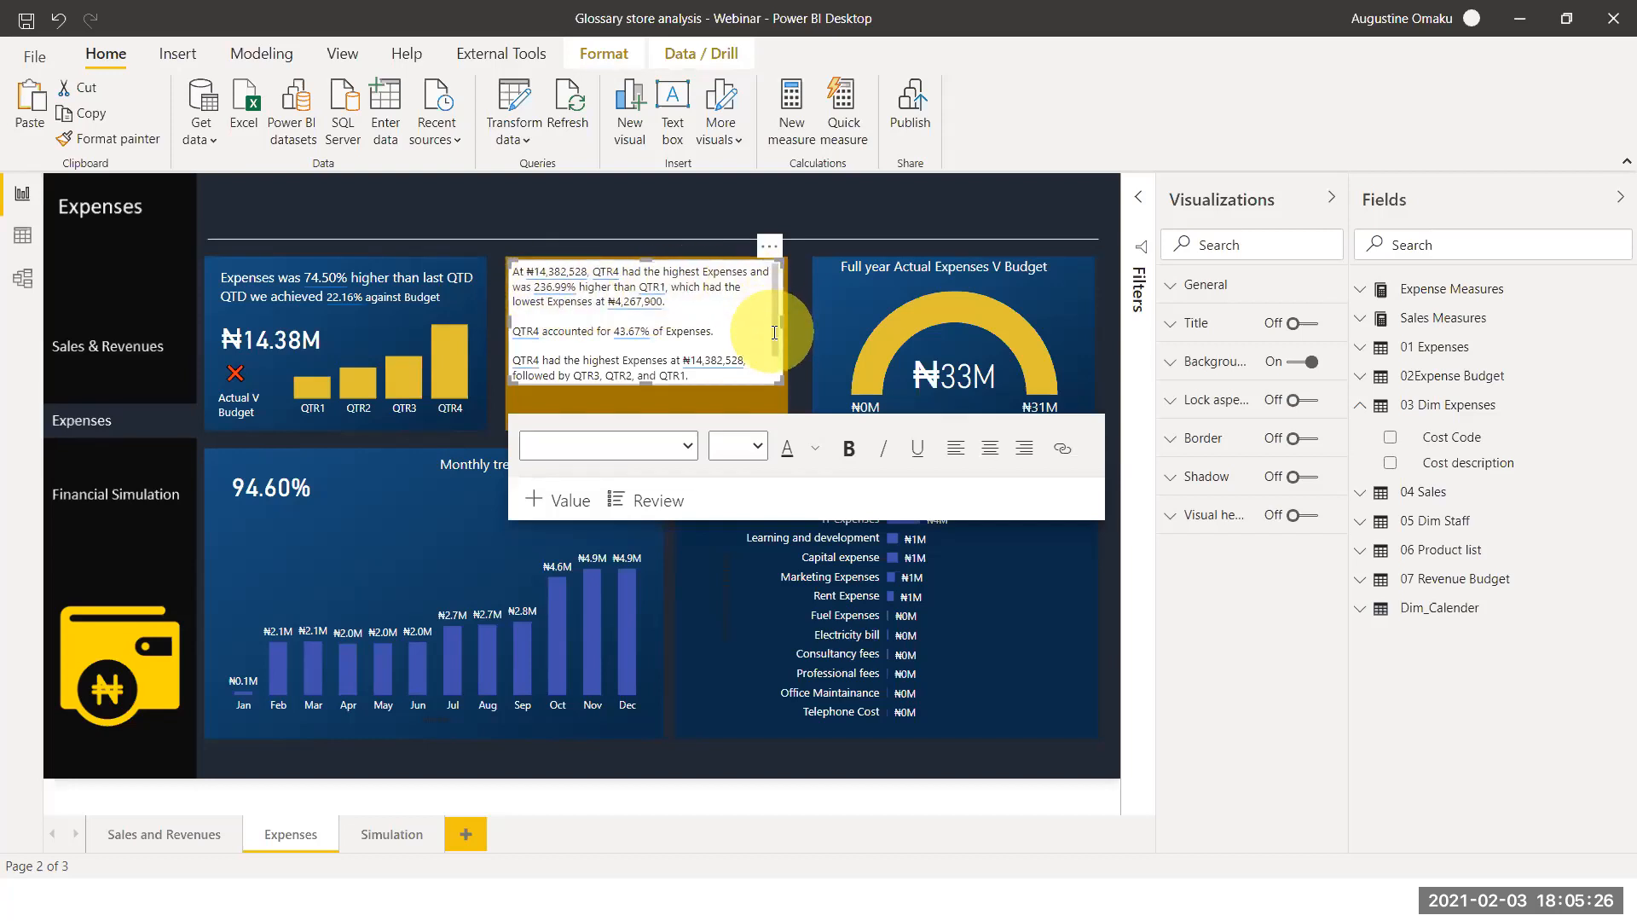
{"action": "left_click", "coordinate": [786, 429]}
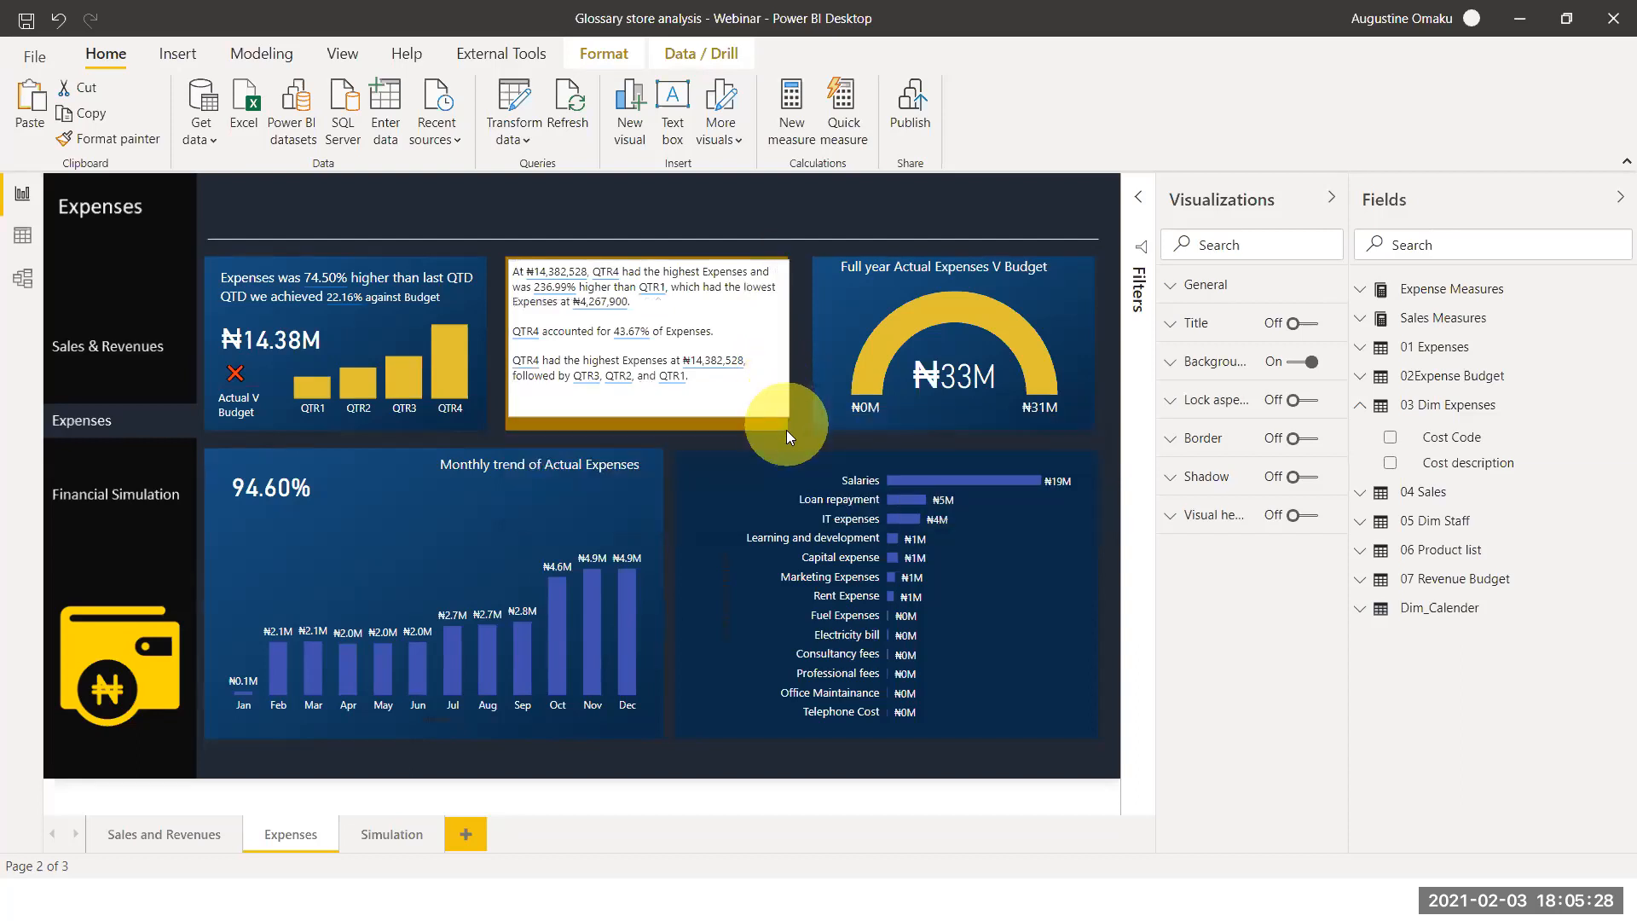
{"action": "left_click", "coordinate": [788, 419]}
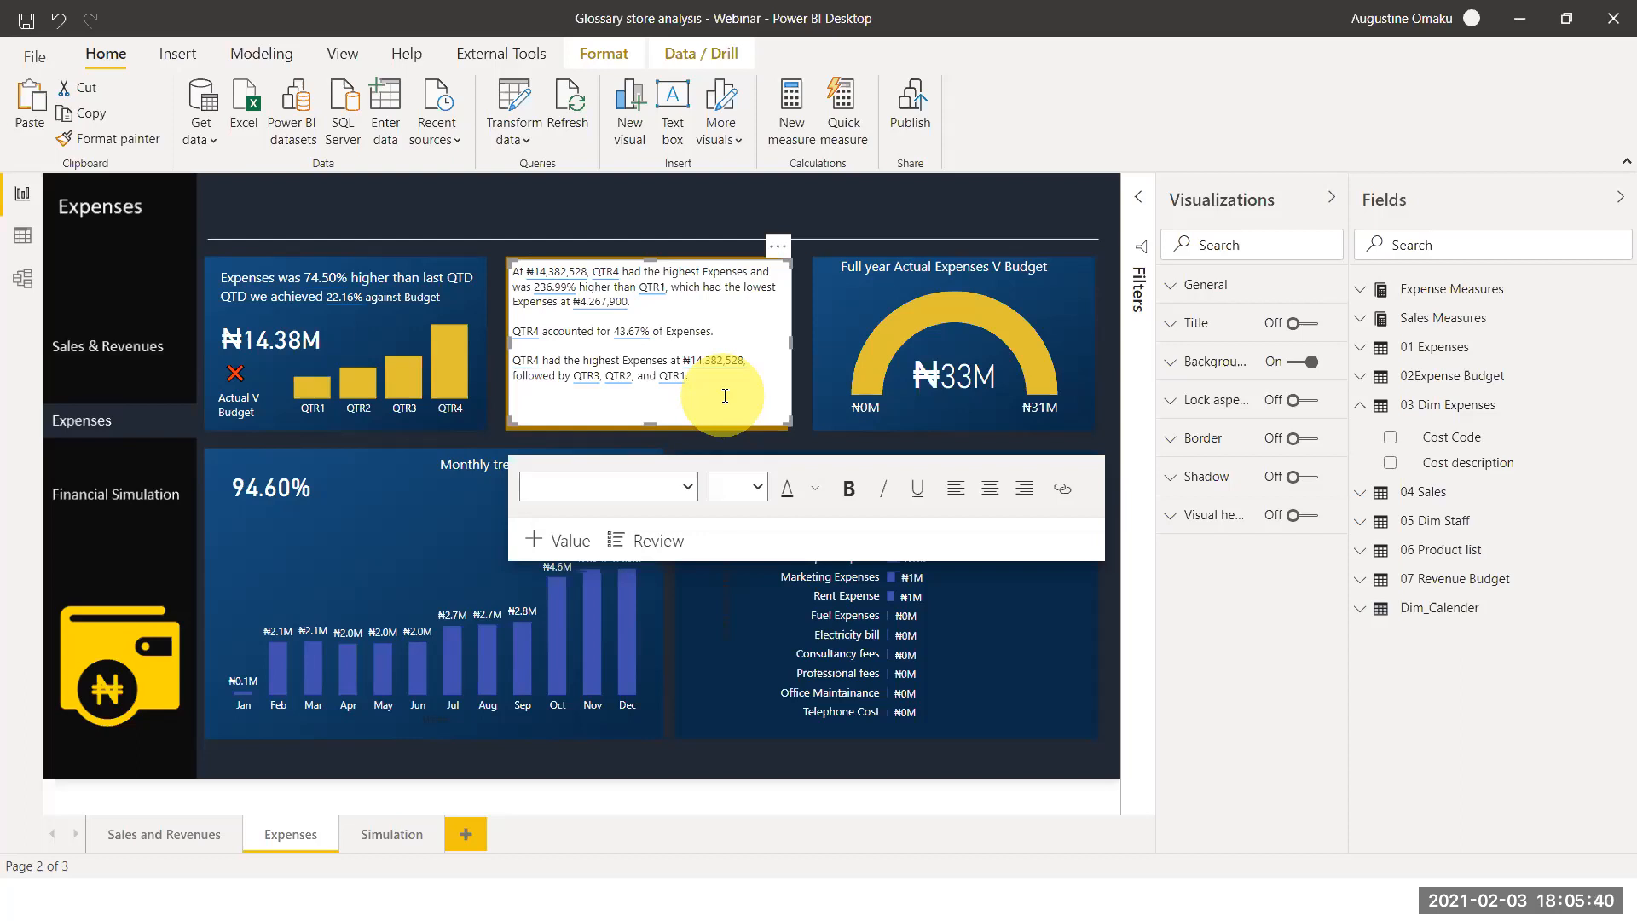
Turn off the smart narrative's background and colour all of its text white
{"action": "left_click", "coordinate": [1301, 362]}
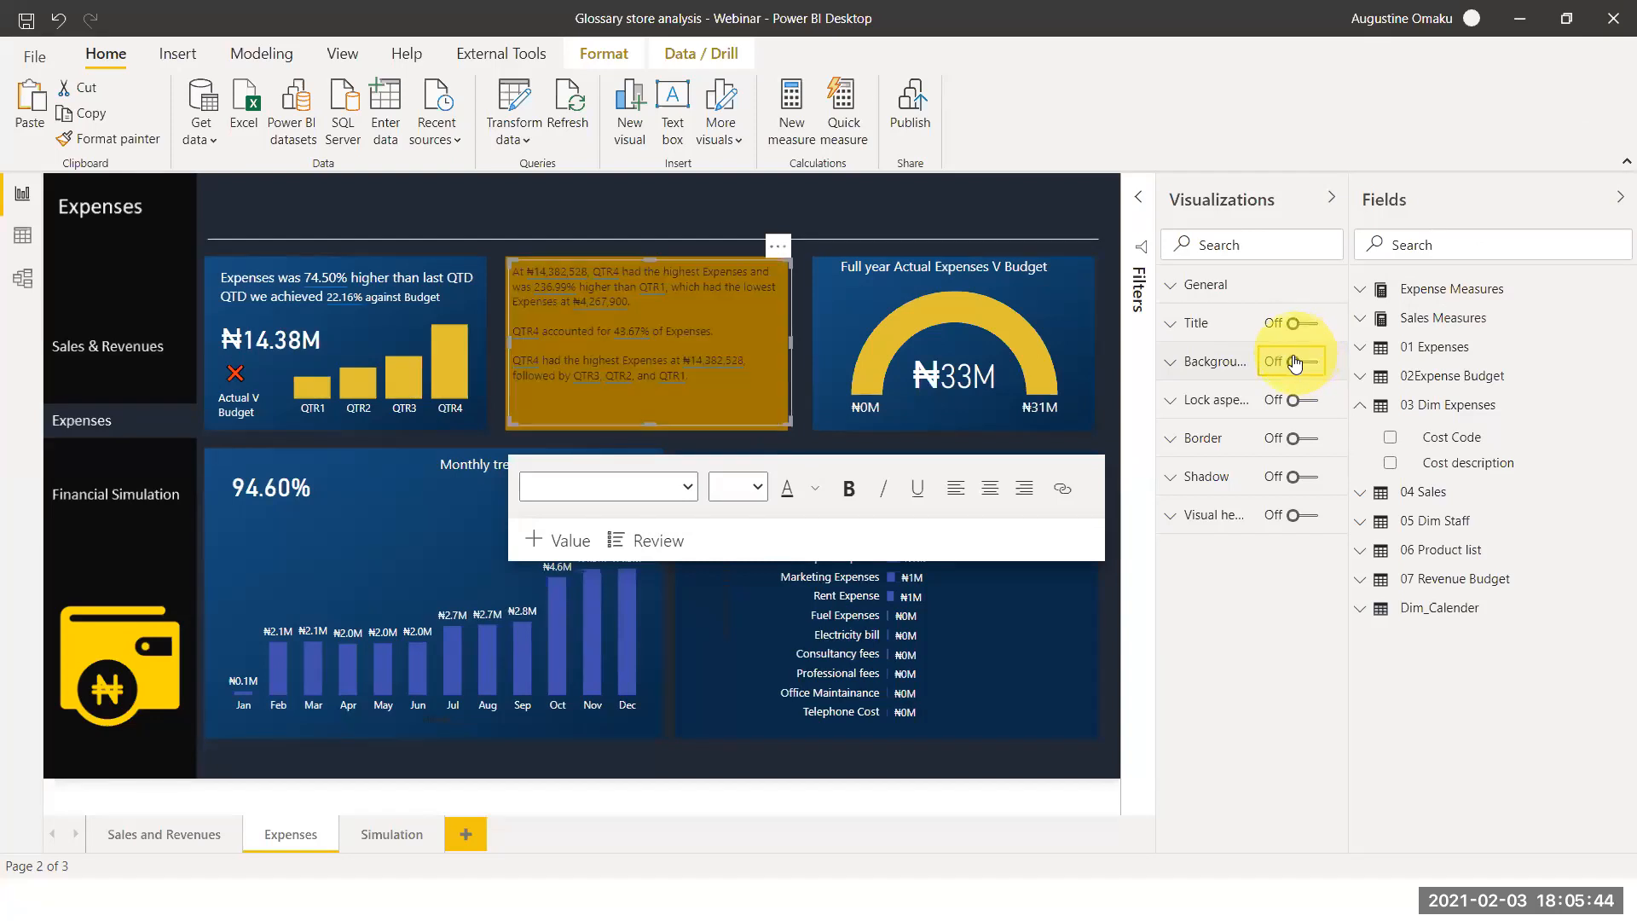
{"action": "left_click", "coordinate": [686, 375]}
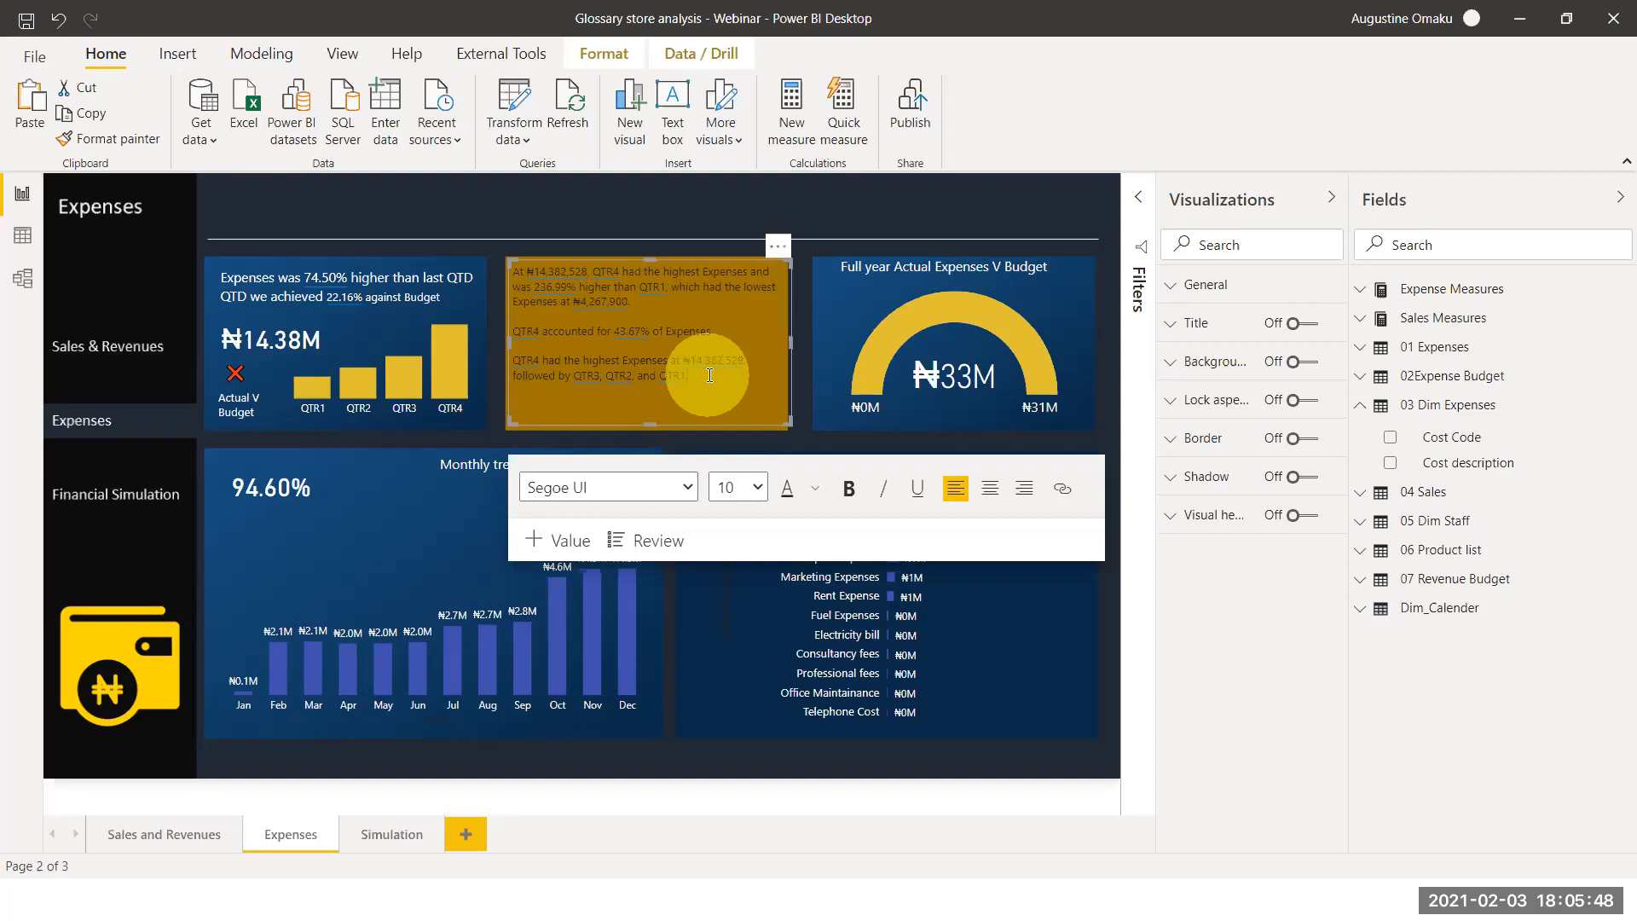
{"action": "key", "text": "ctrl+a"}
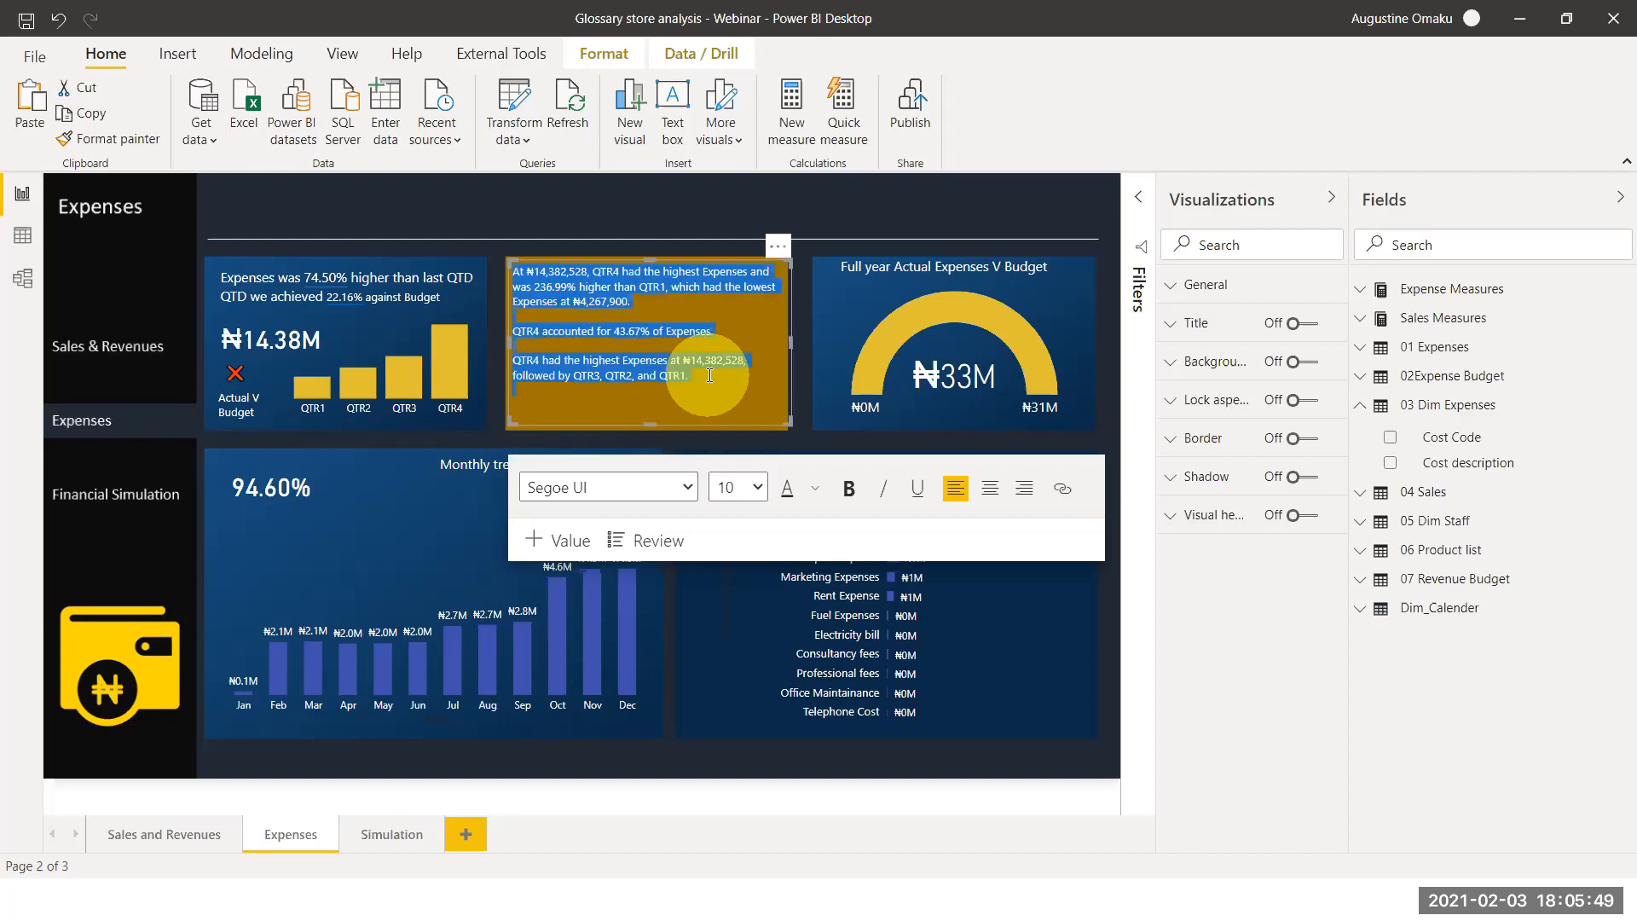
{"action": "left_click", "coordinate": [814, 491]}
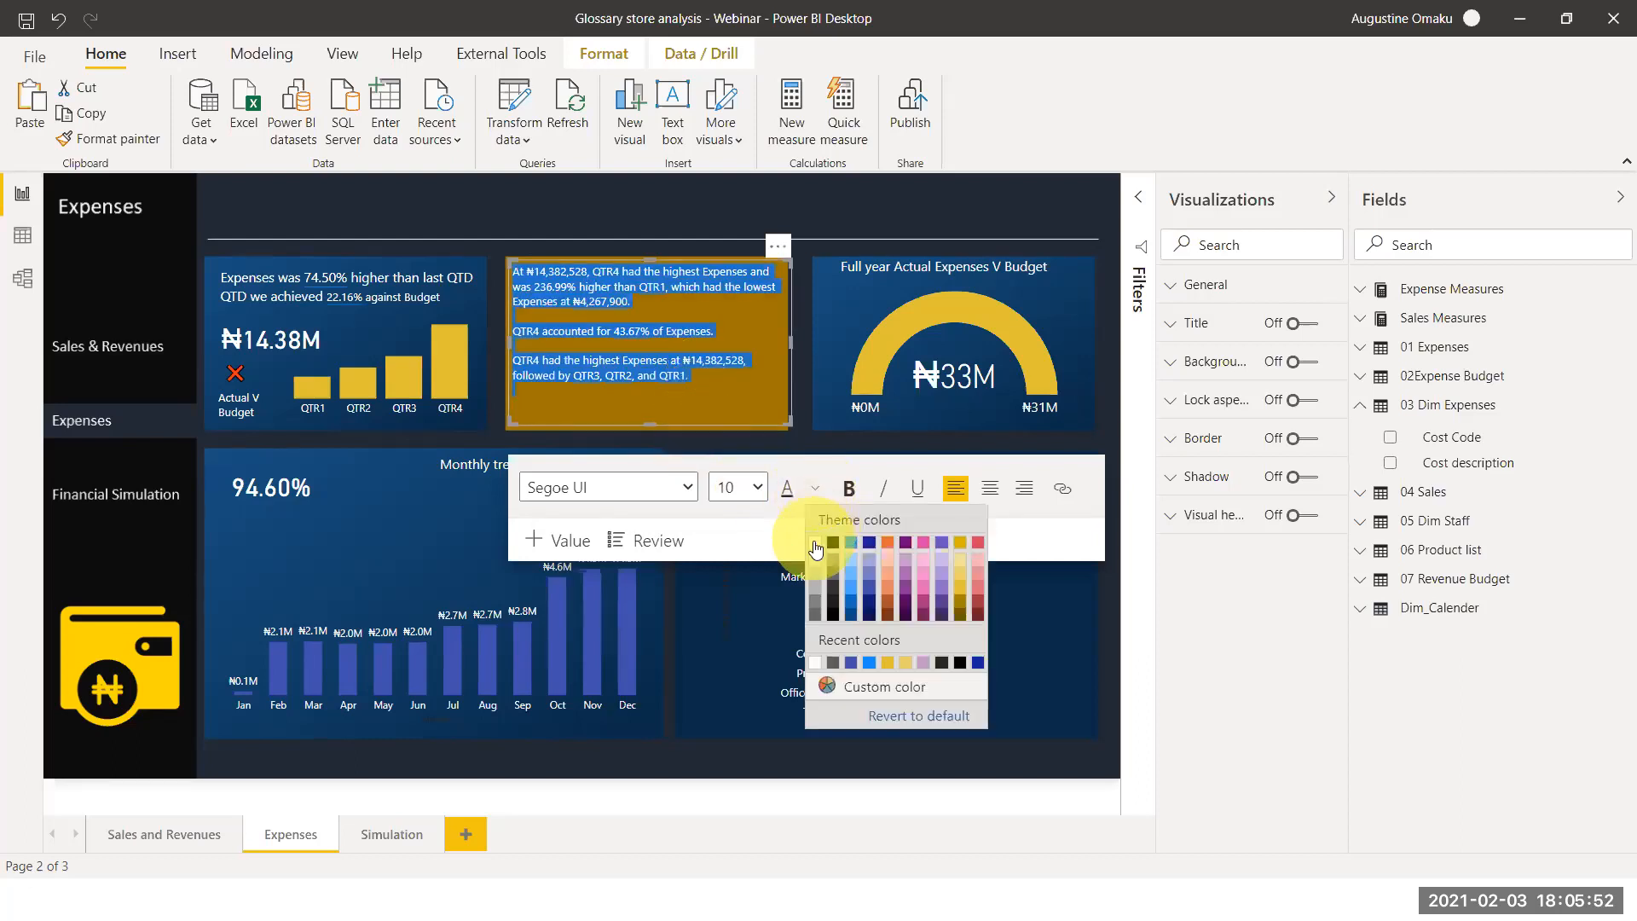
{"action": "left_click", "coordinate": [814, 543]}
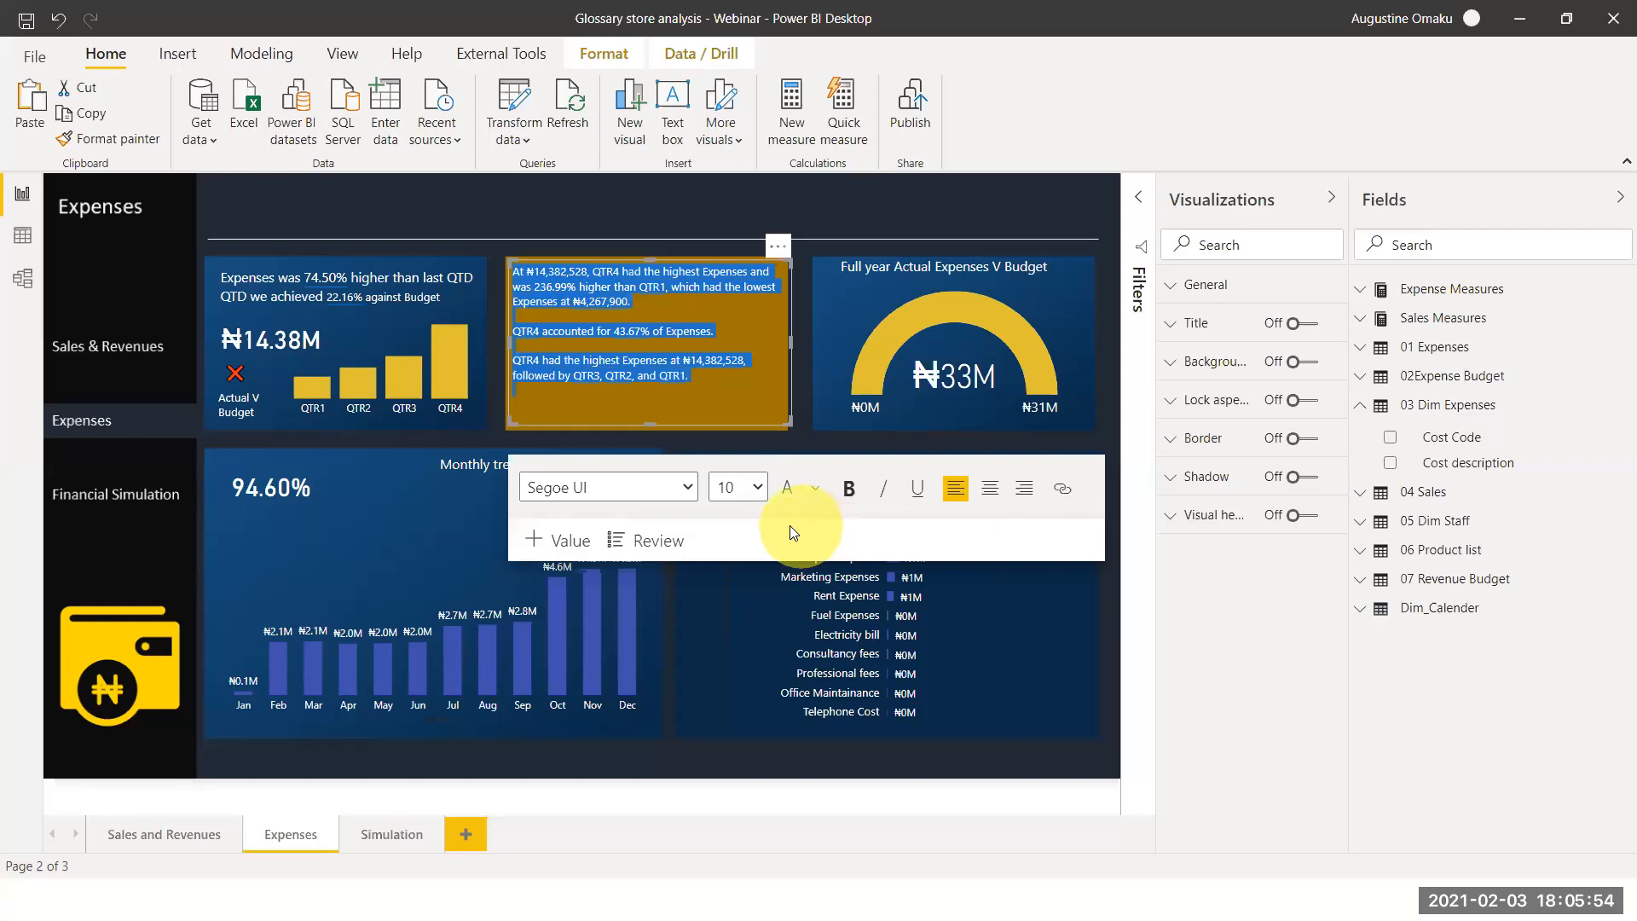
Try 12 pt for the whole narrative text and settle on a font size of 11
{"action": "left_click", "coordinate": [762, 490]}
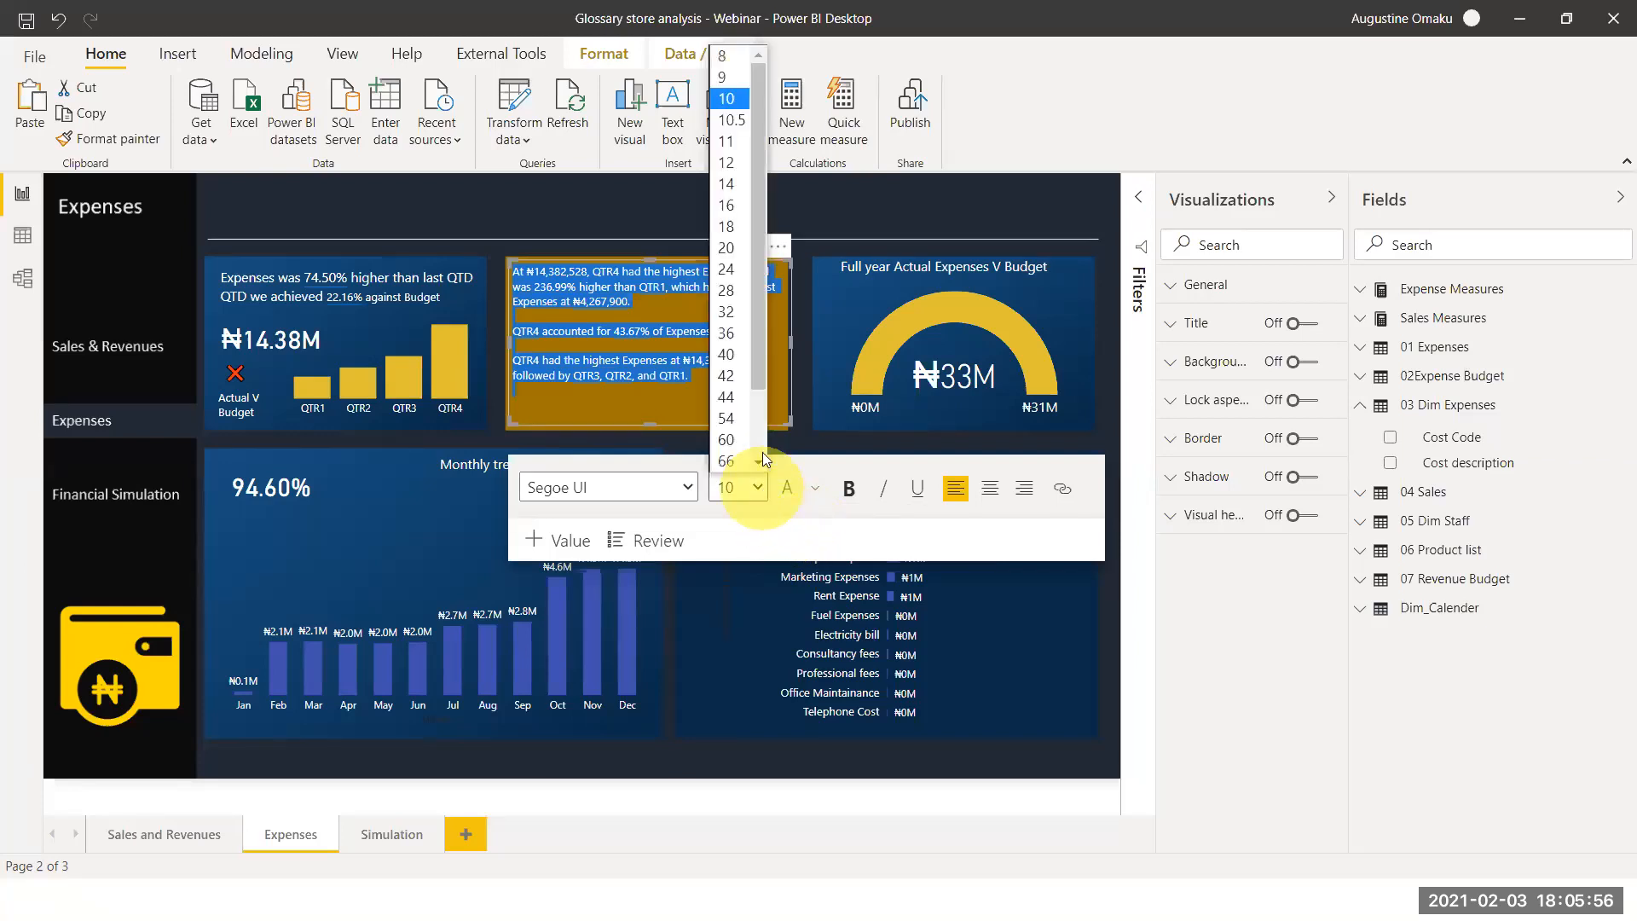
{"action": "left_click", "coordinate": [738, 164]}
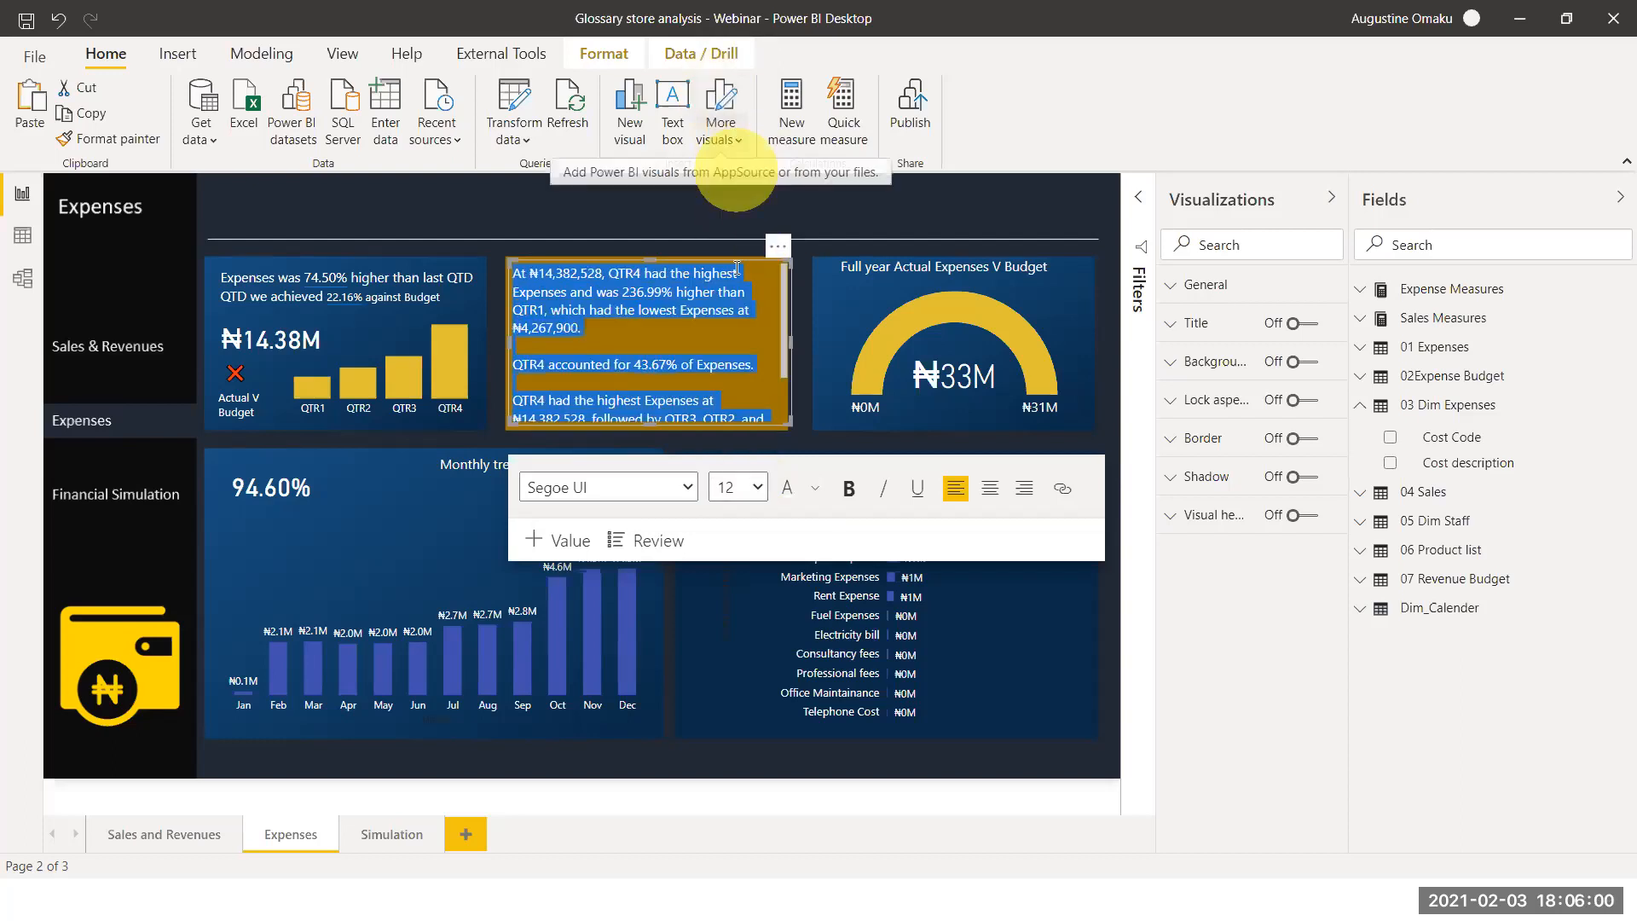
{"action": "left_click", "coordinate": [764, 487]}
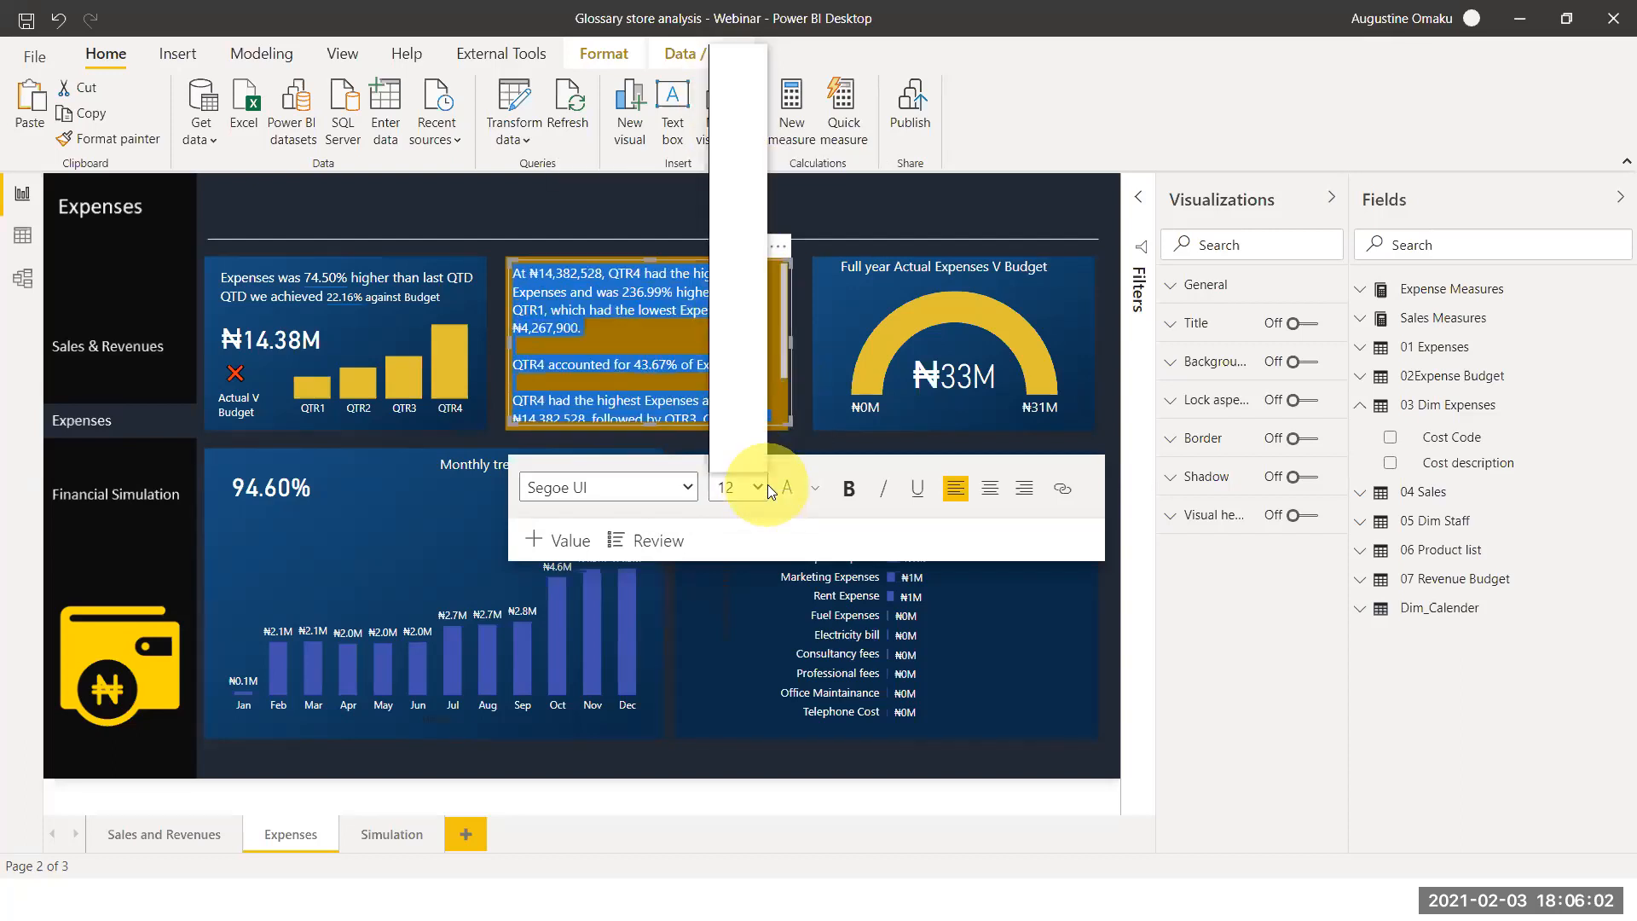
{"action": "left_click", "coordinate": [726, 142]}
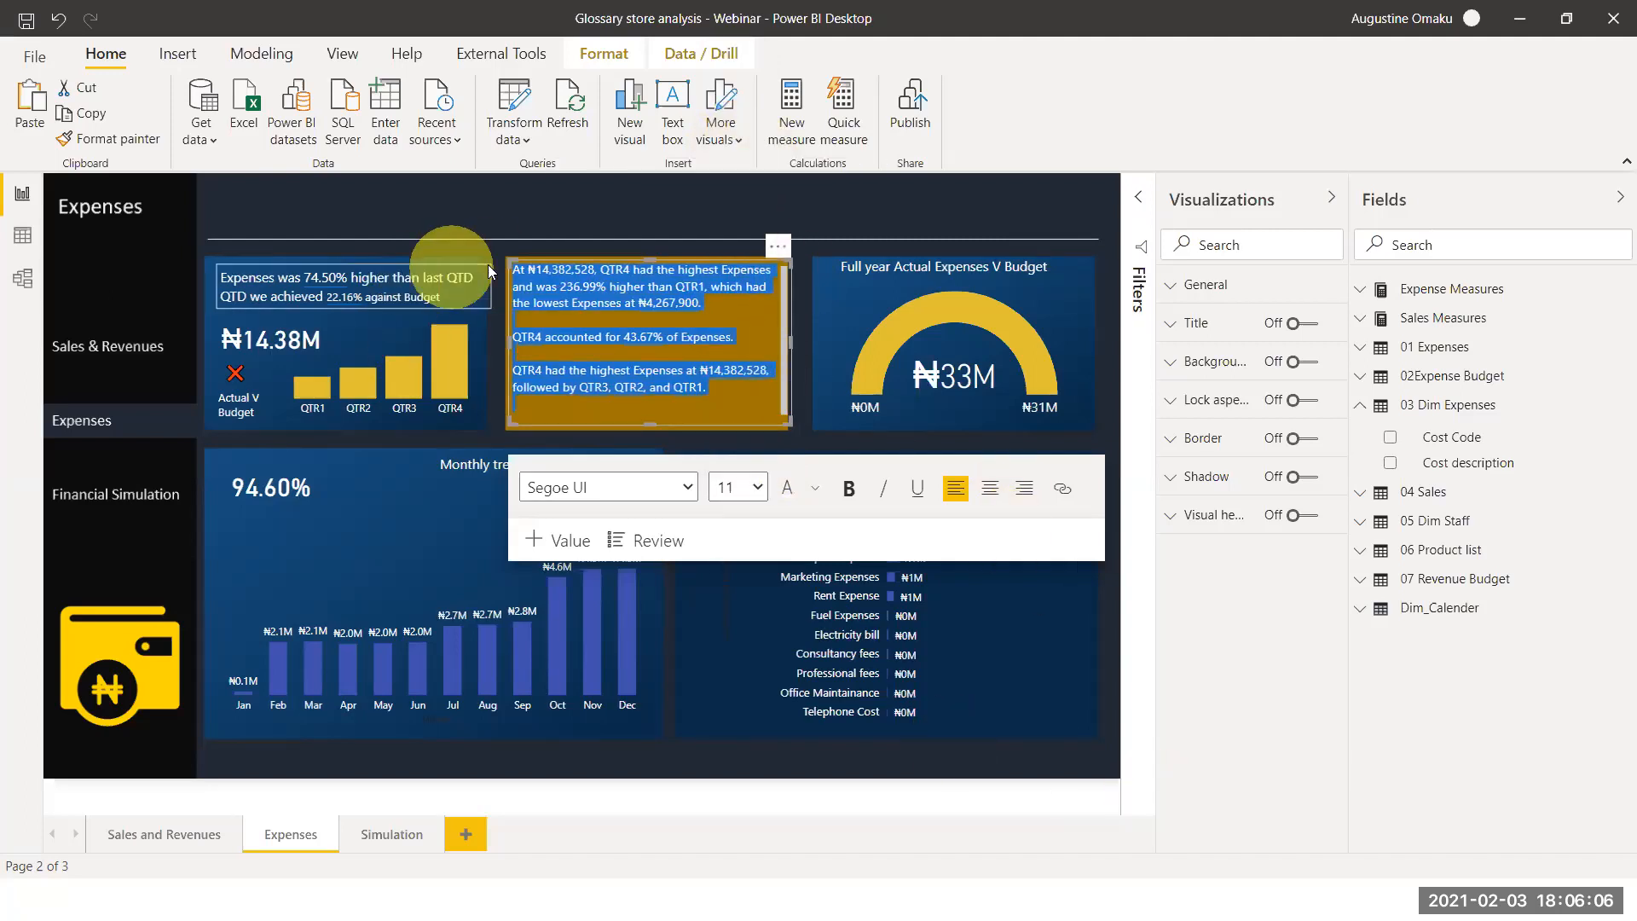
Try an extra blank line after the narrative's first paragraph, remove it and deselect the visual
{"action": "left_click", "coordinate": [537, 266]}
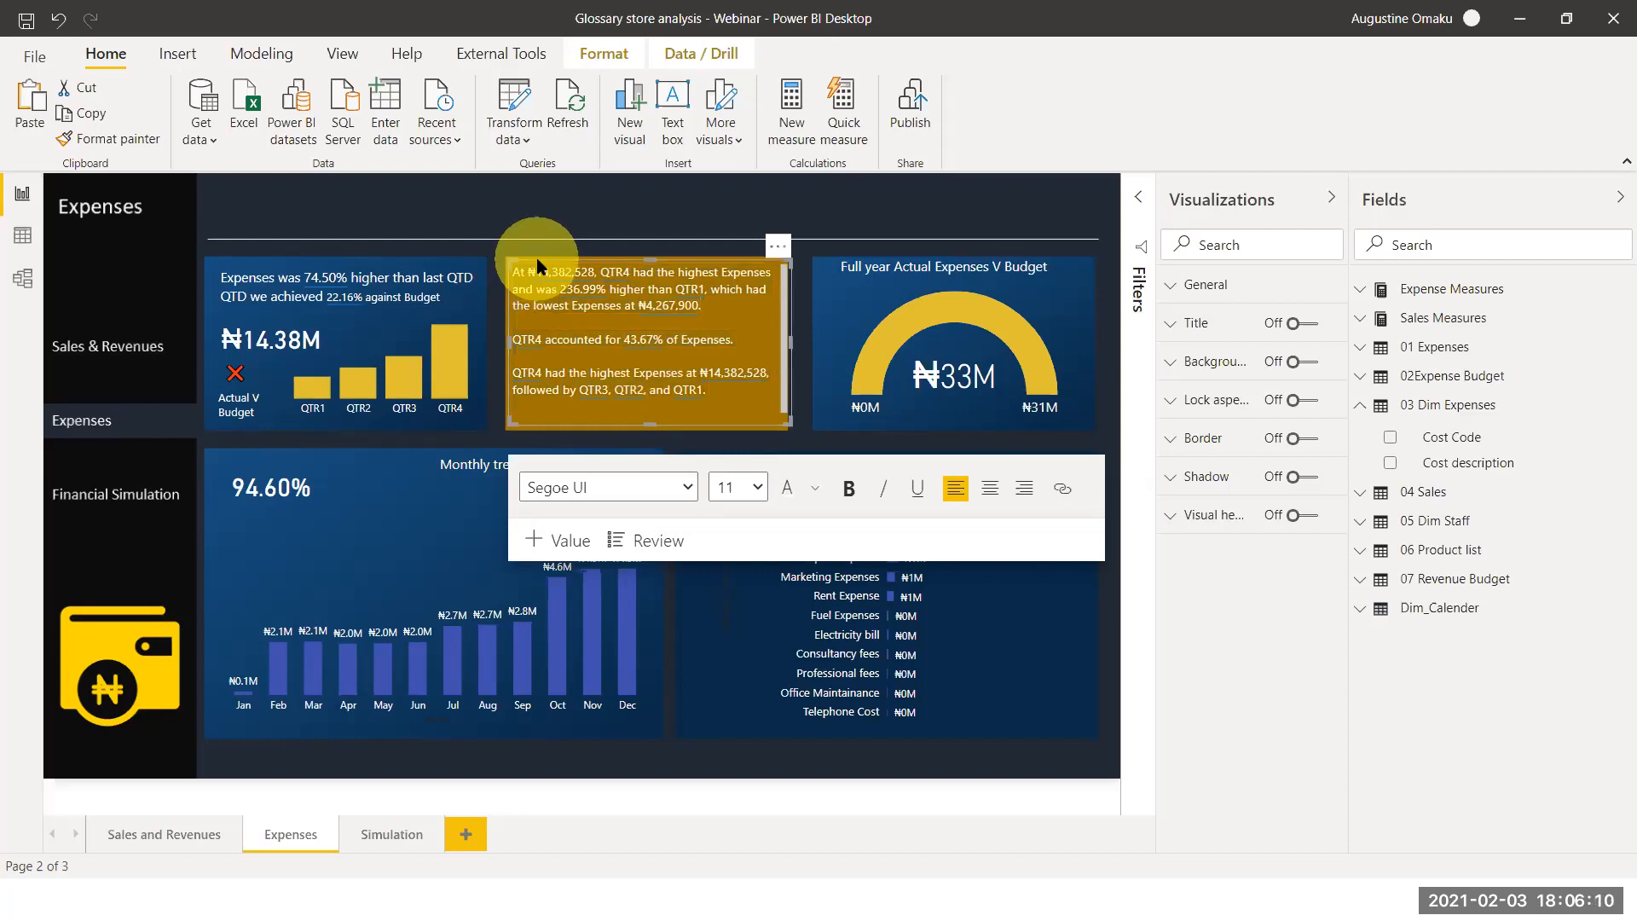
{"action": "key", "text": "Return"}
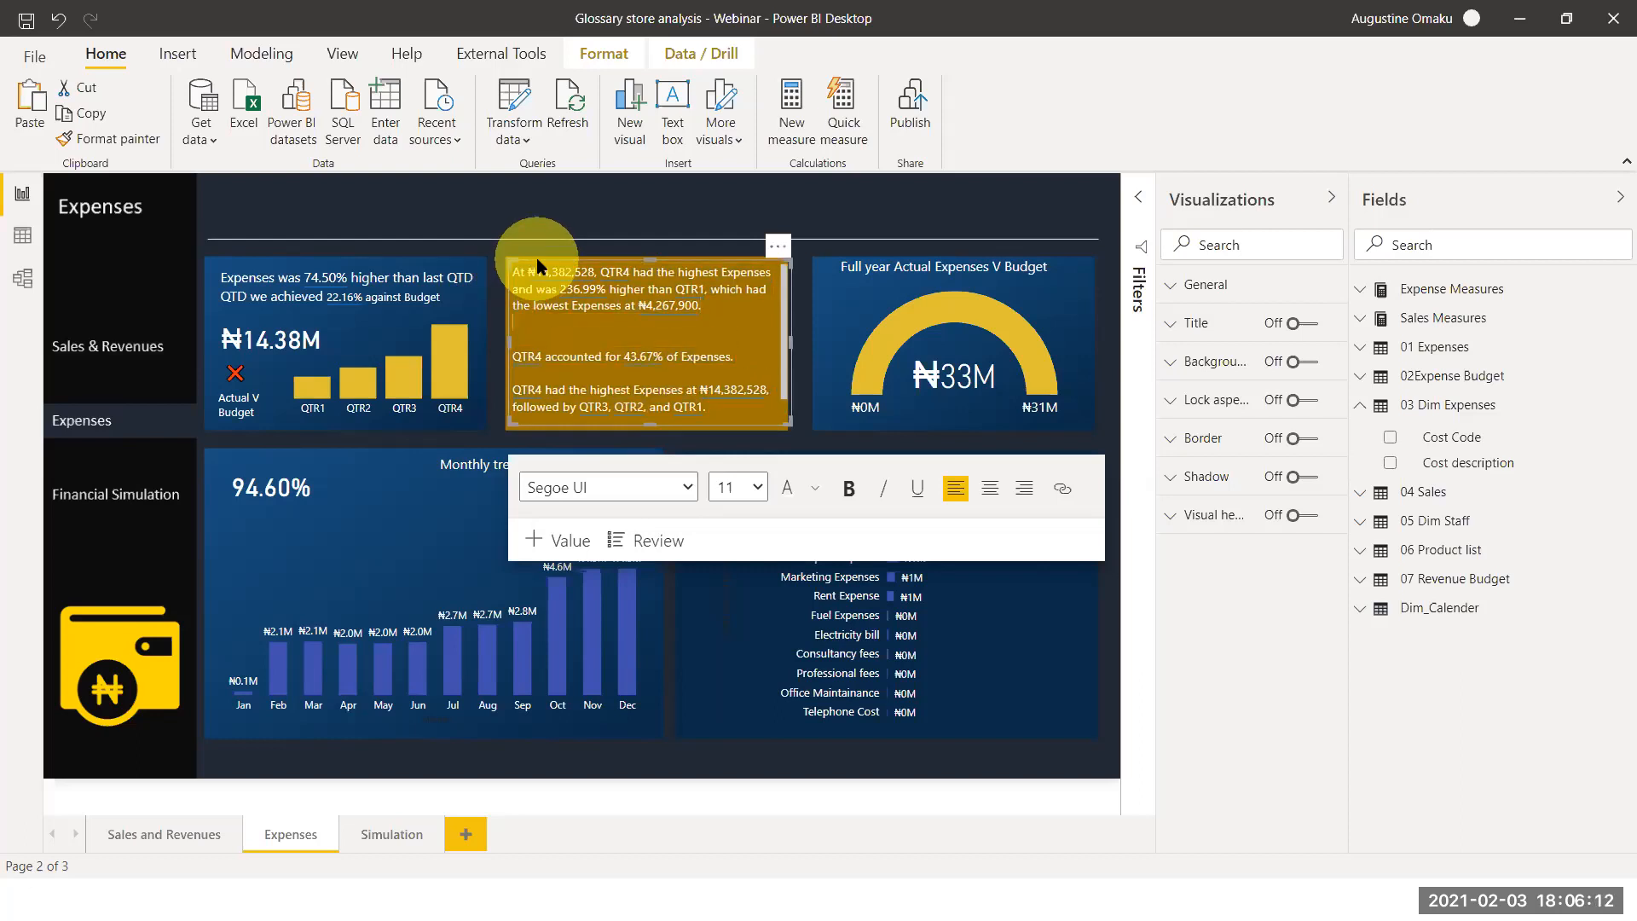
{"action": "key", "text": "BackSpace"}
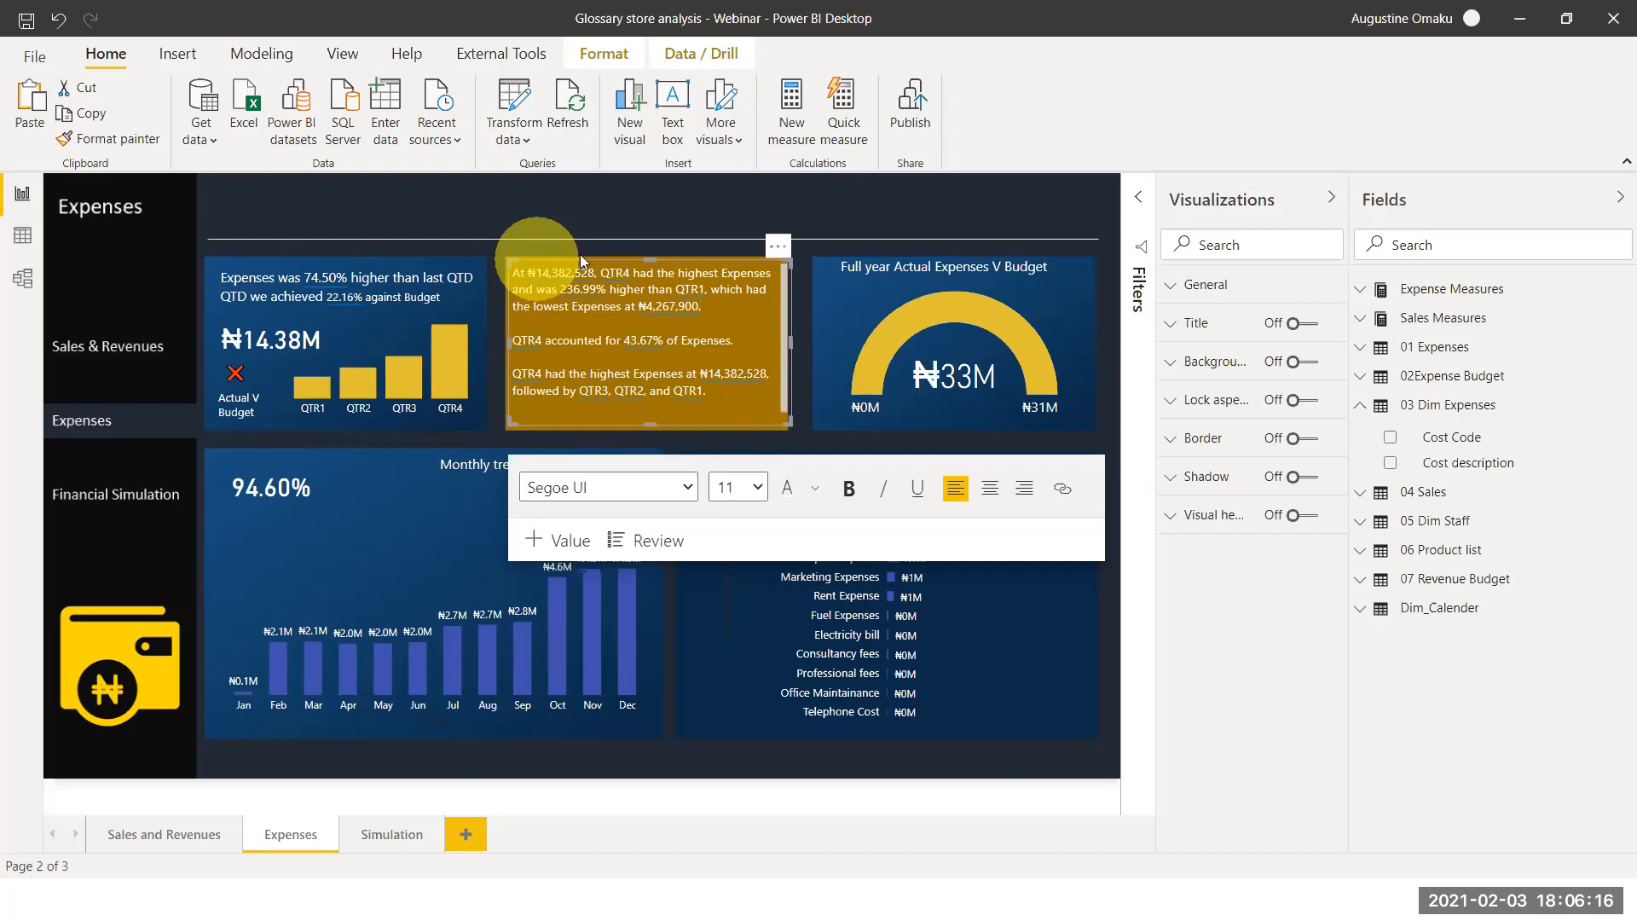
{"action": "left_click", "coordinate": [1255, 665]}
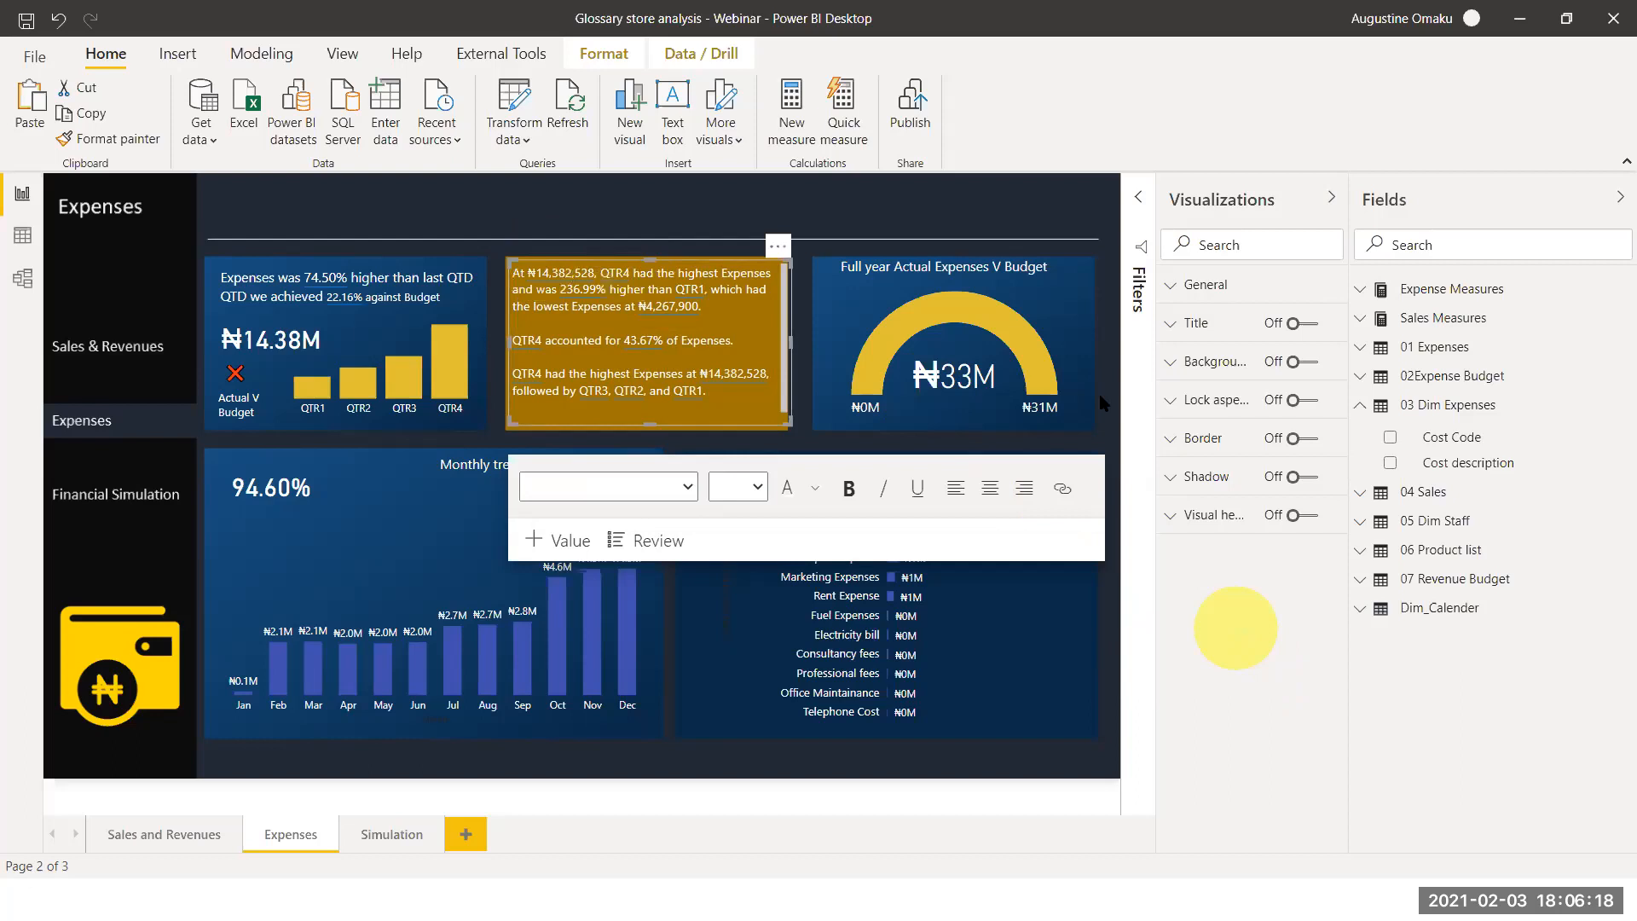
{"action": "left_click", "coordinate": [898, 216]}
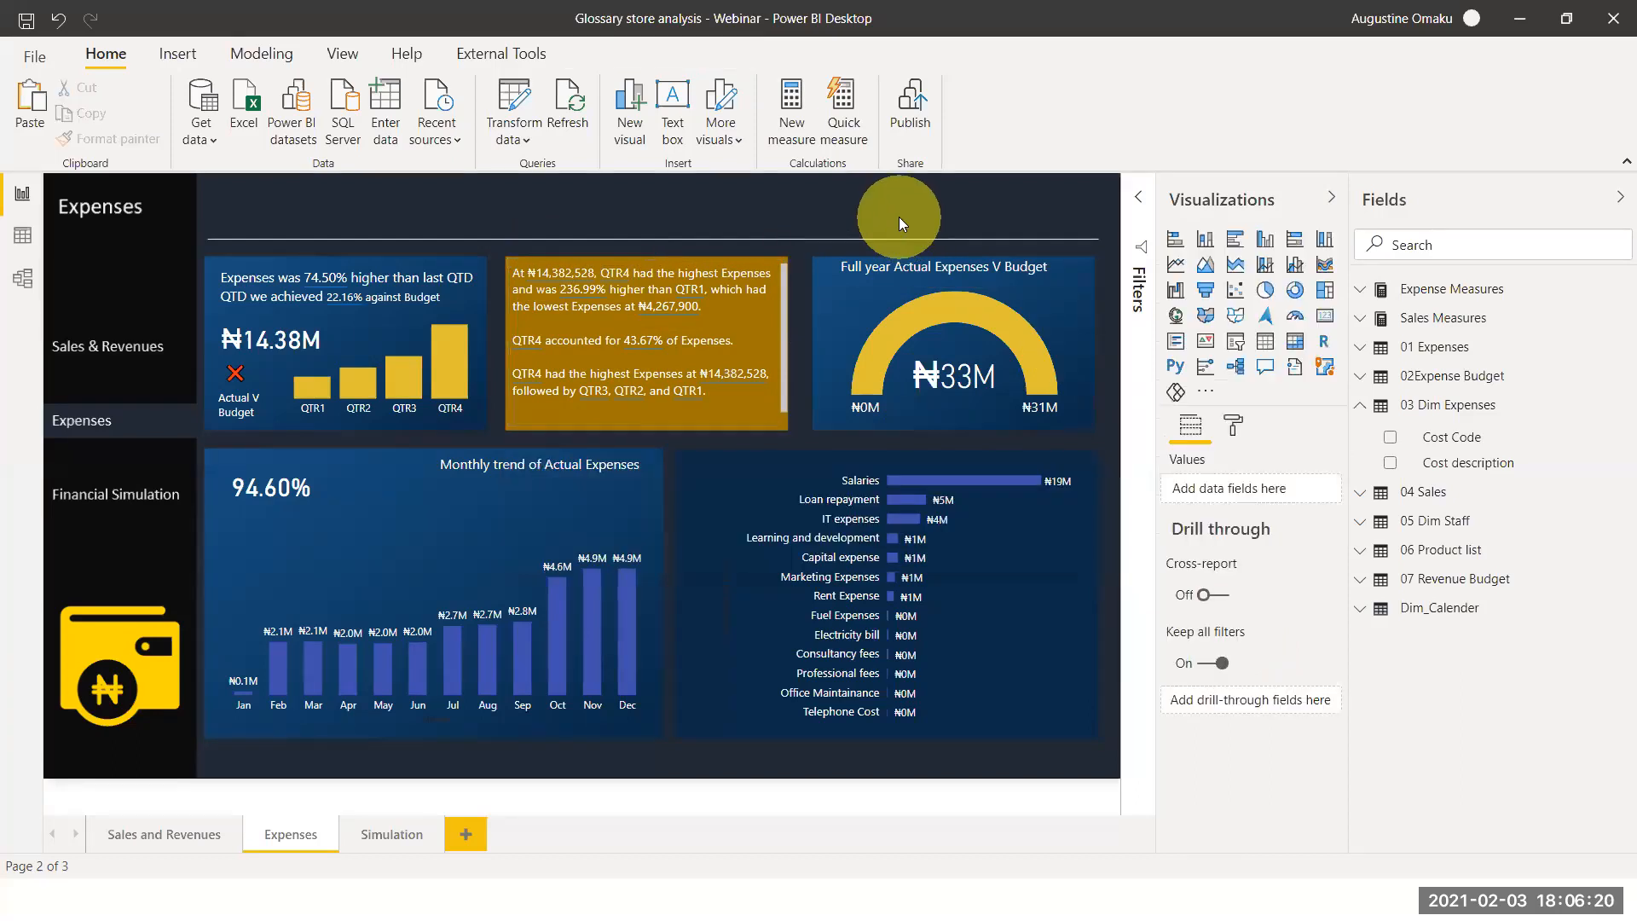
Try deleting the blank line and first paragraph of the narrative, undo the deletion and restore the paragraph spacing
{"action": "left_click", "coordinate": [580, 322]}
{"action": "key", "text": "BackSpace"}
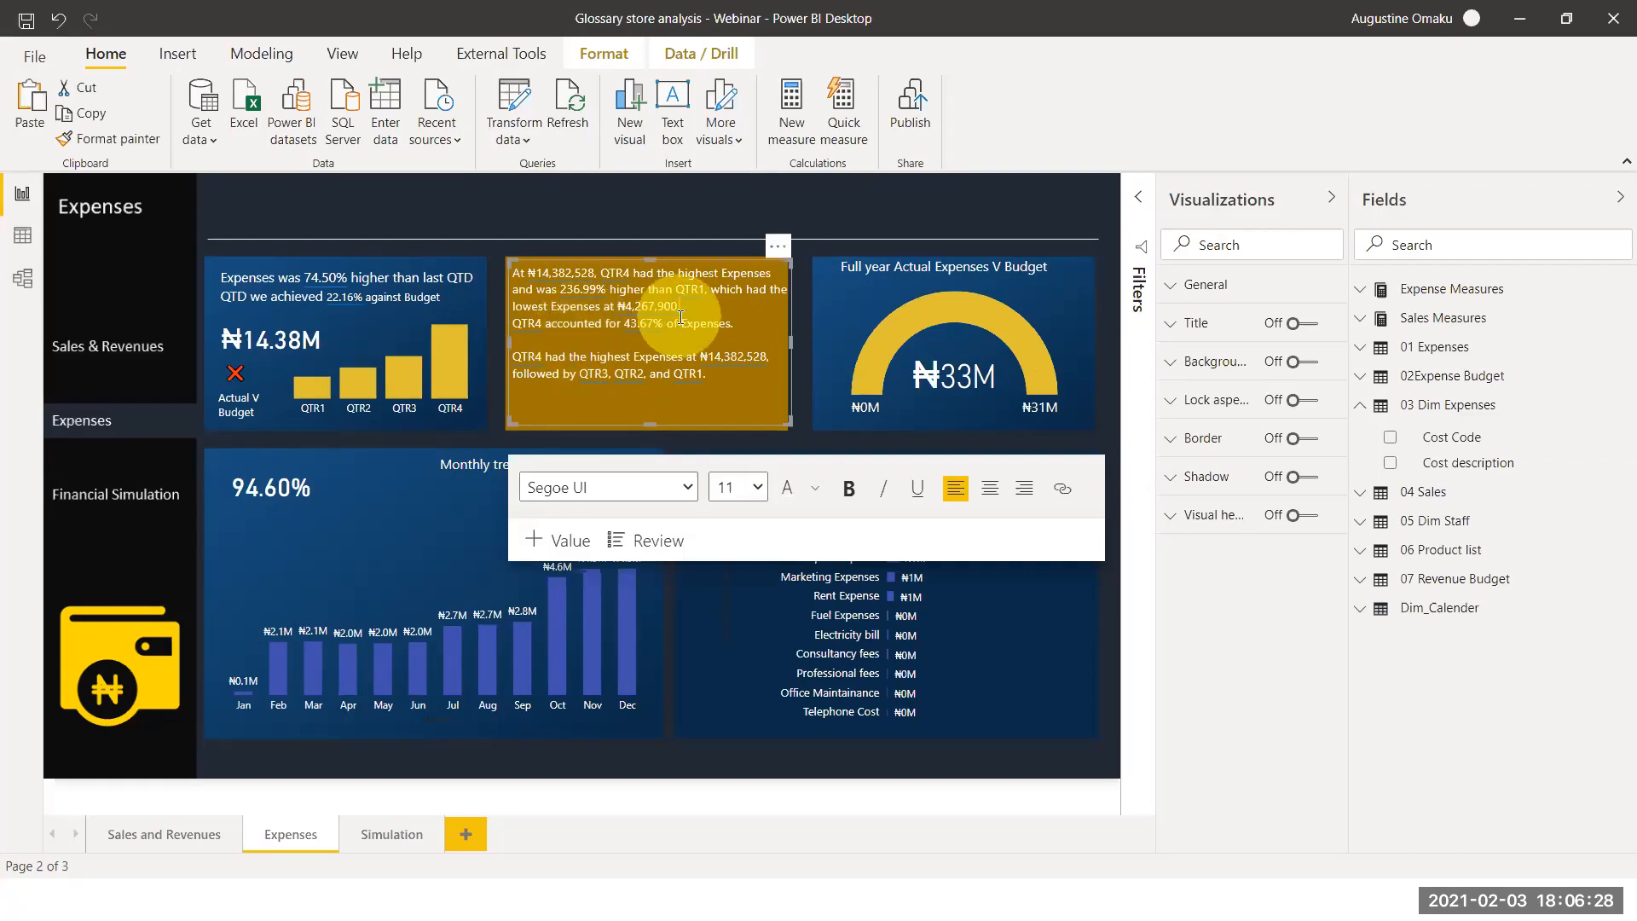
{"action": "key", "text": "BackSpace"}
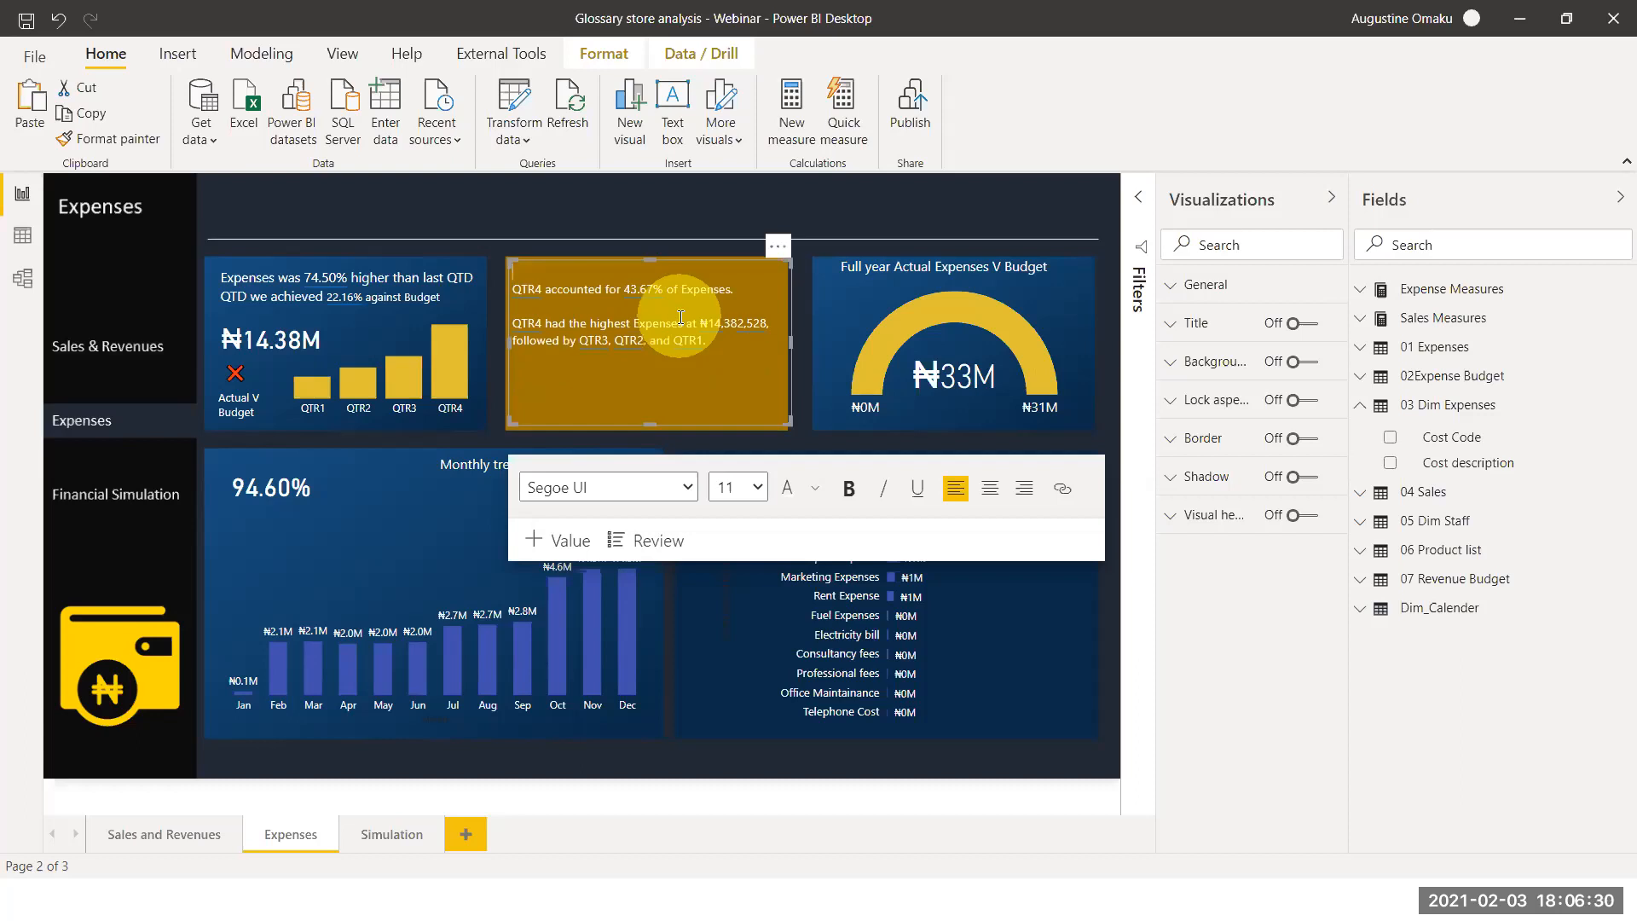
{"action": "key", "text": "ctrl+z"}
{"action": "left_click", "coordinate": [712, 310]}
{"action": "key", "text": "Return"}
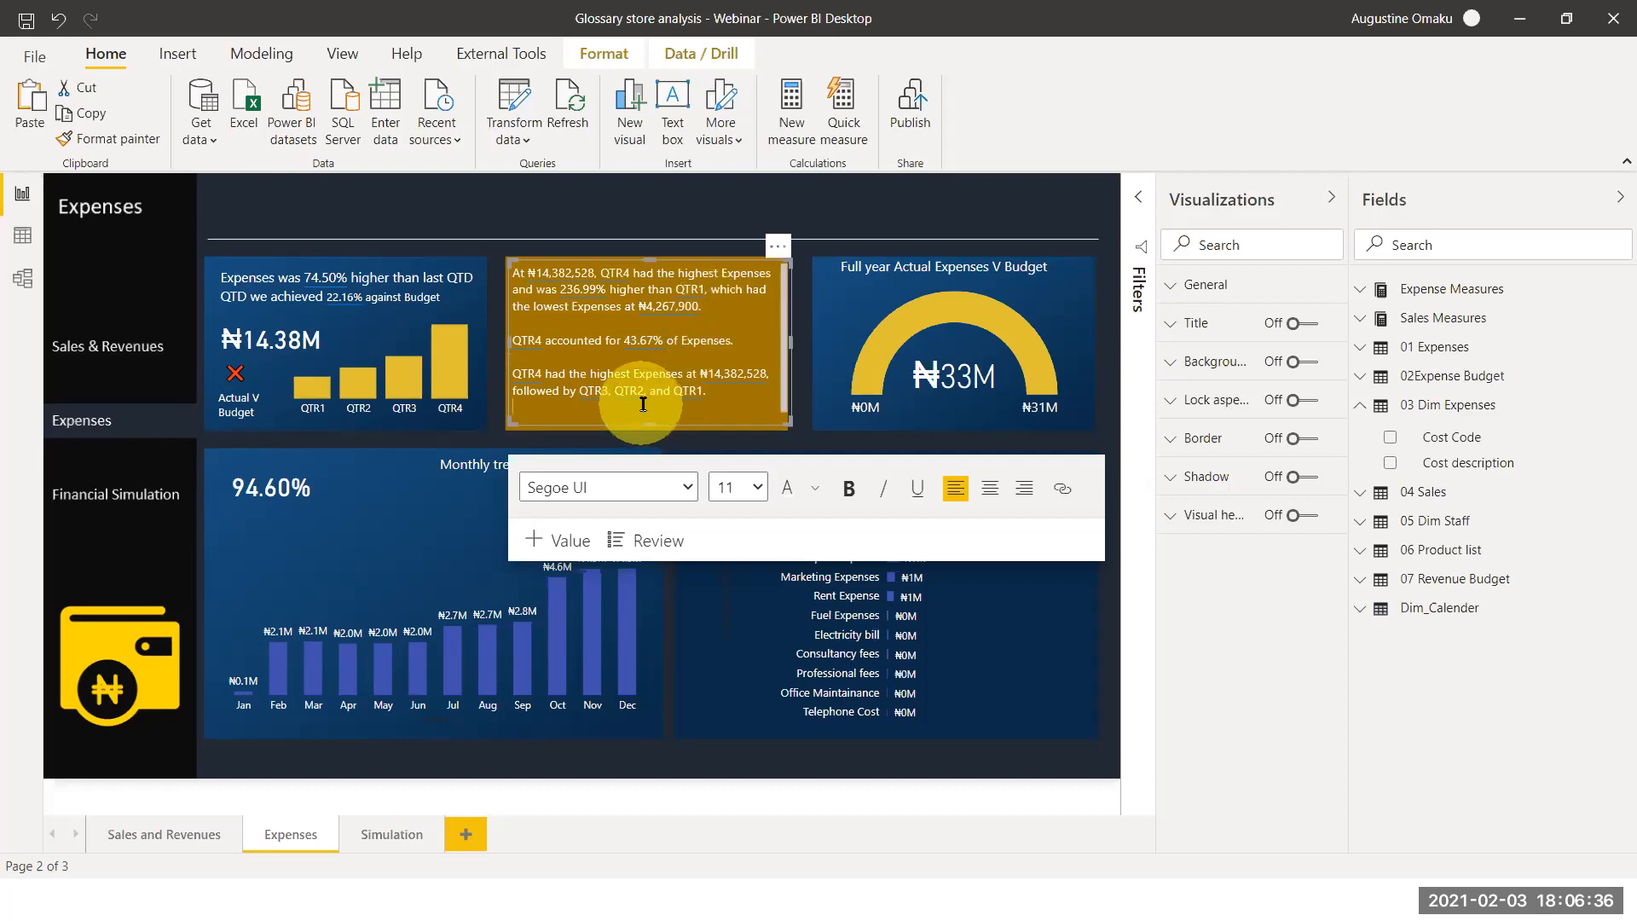
Remove the empty line at the end of the narrative text and deselect the visual
{"action": "key", "text": "BackSpace"}
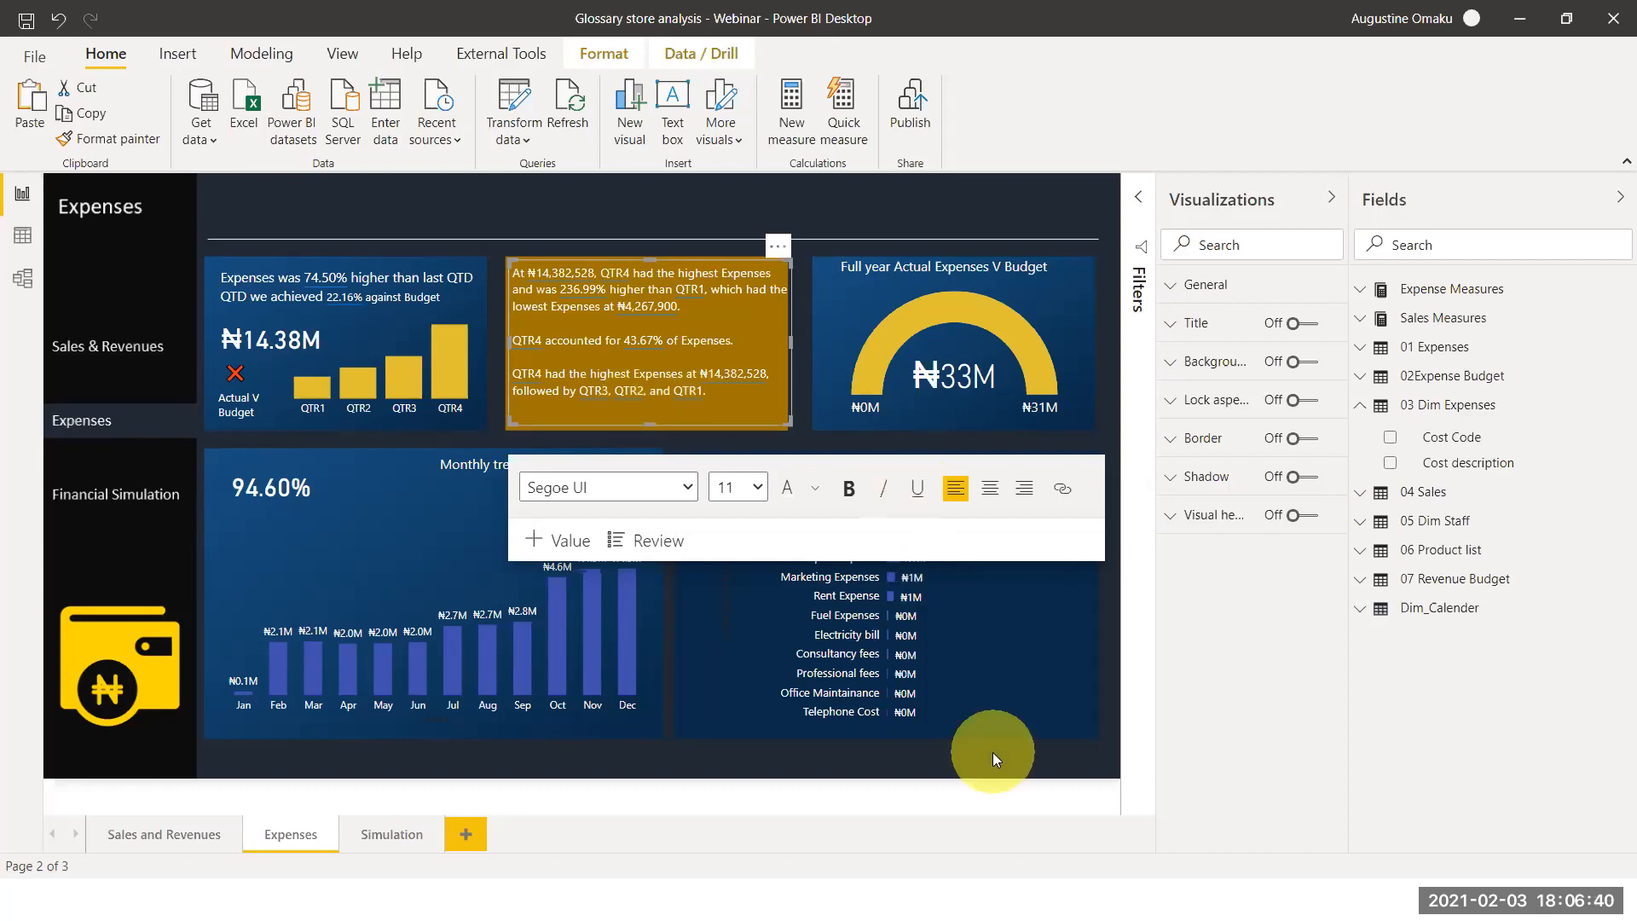
{"action": "left_click", "coordinate": [986, 788]}
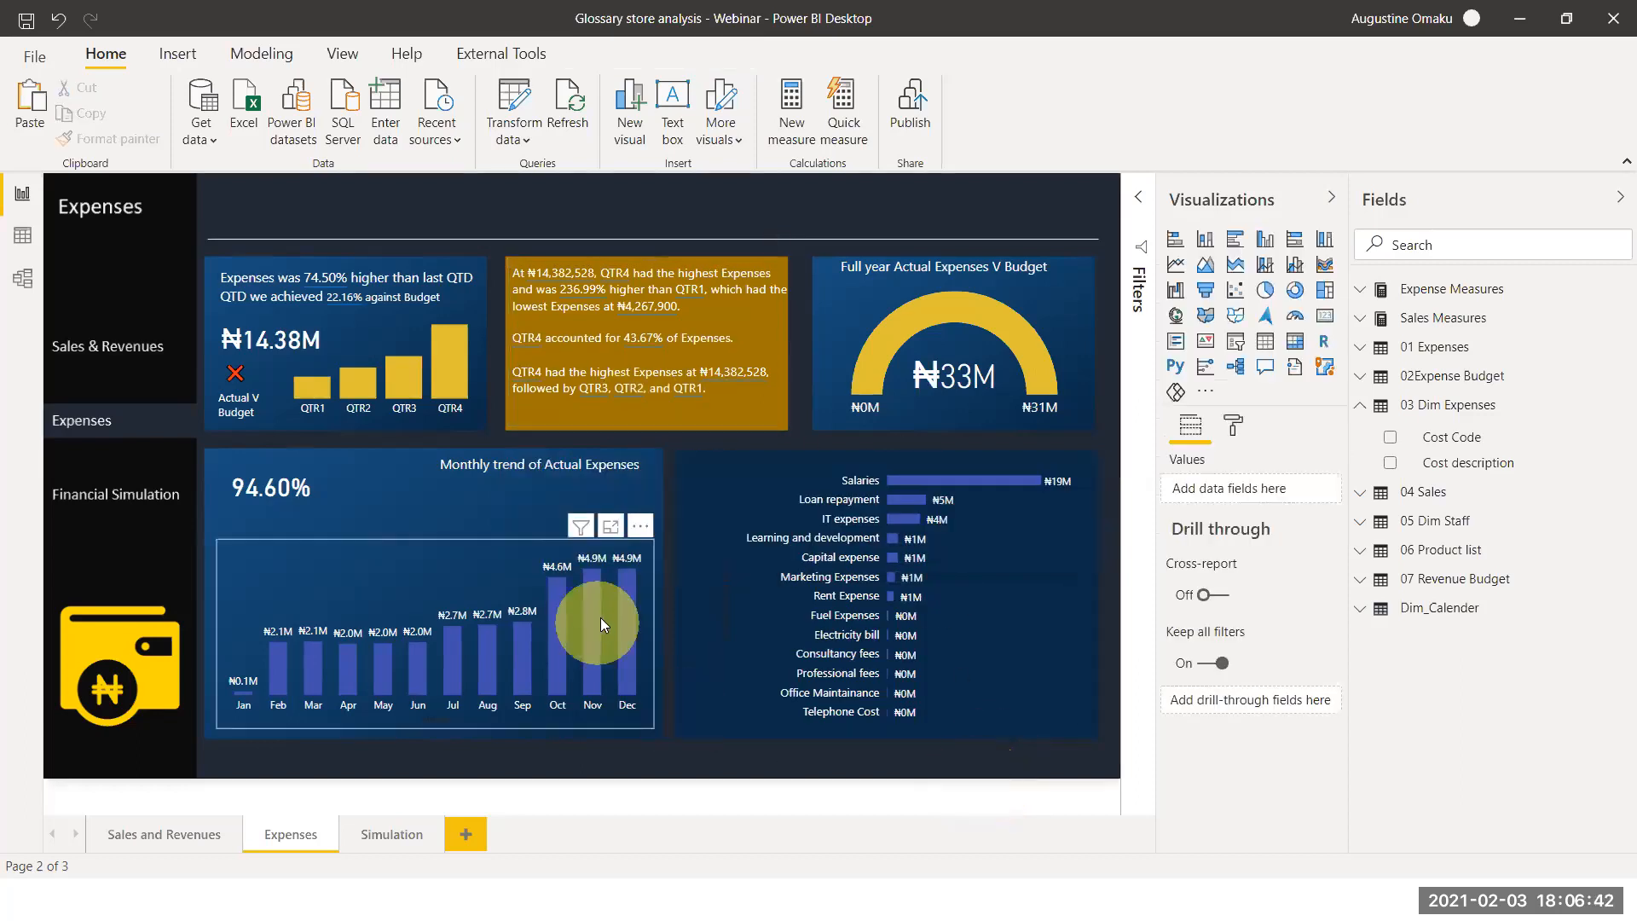